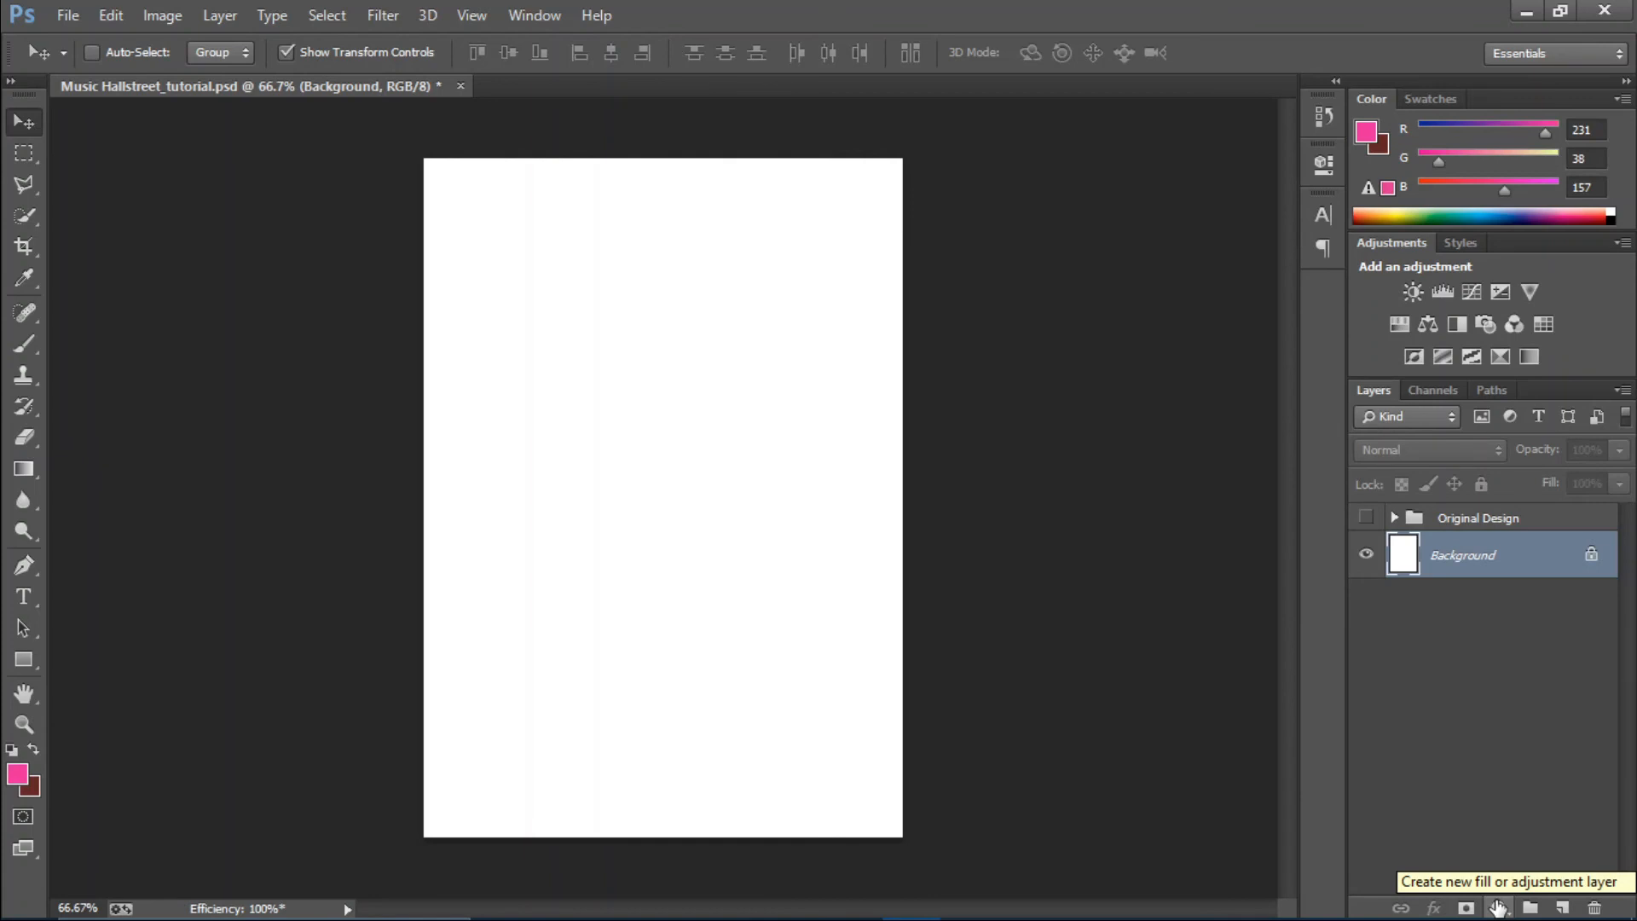
Add a Solid Color fill layer above the Background and set its colour to dark teal #0a2027.
click(1498, 909)
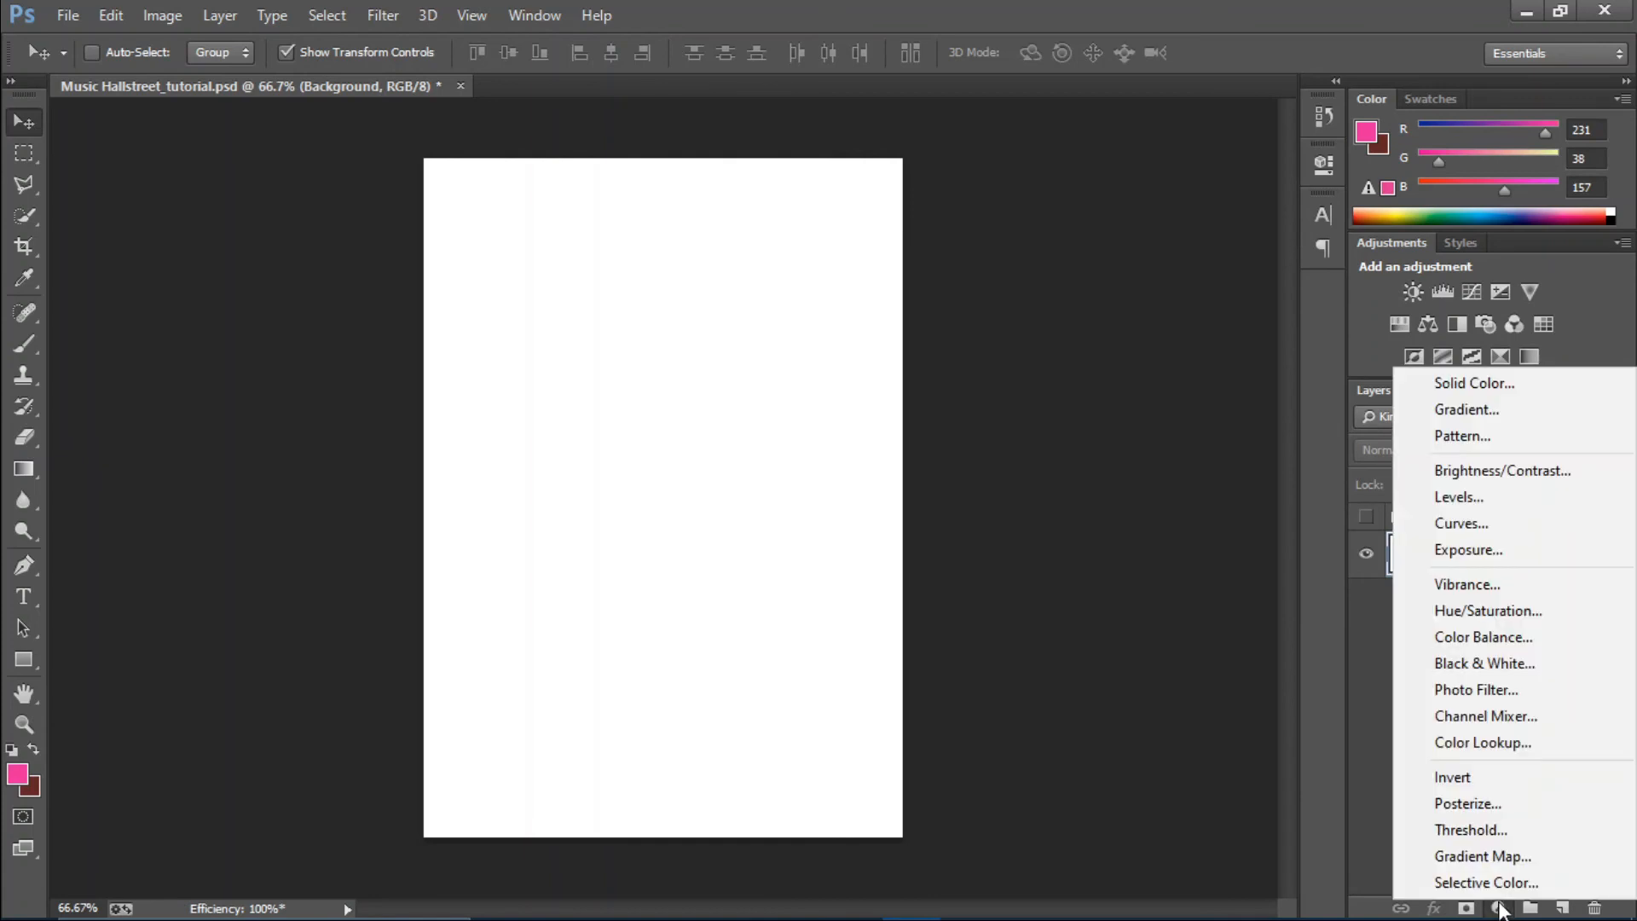
click(1474, 383)
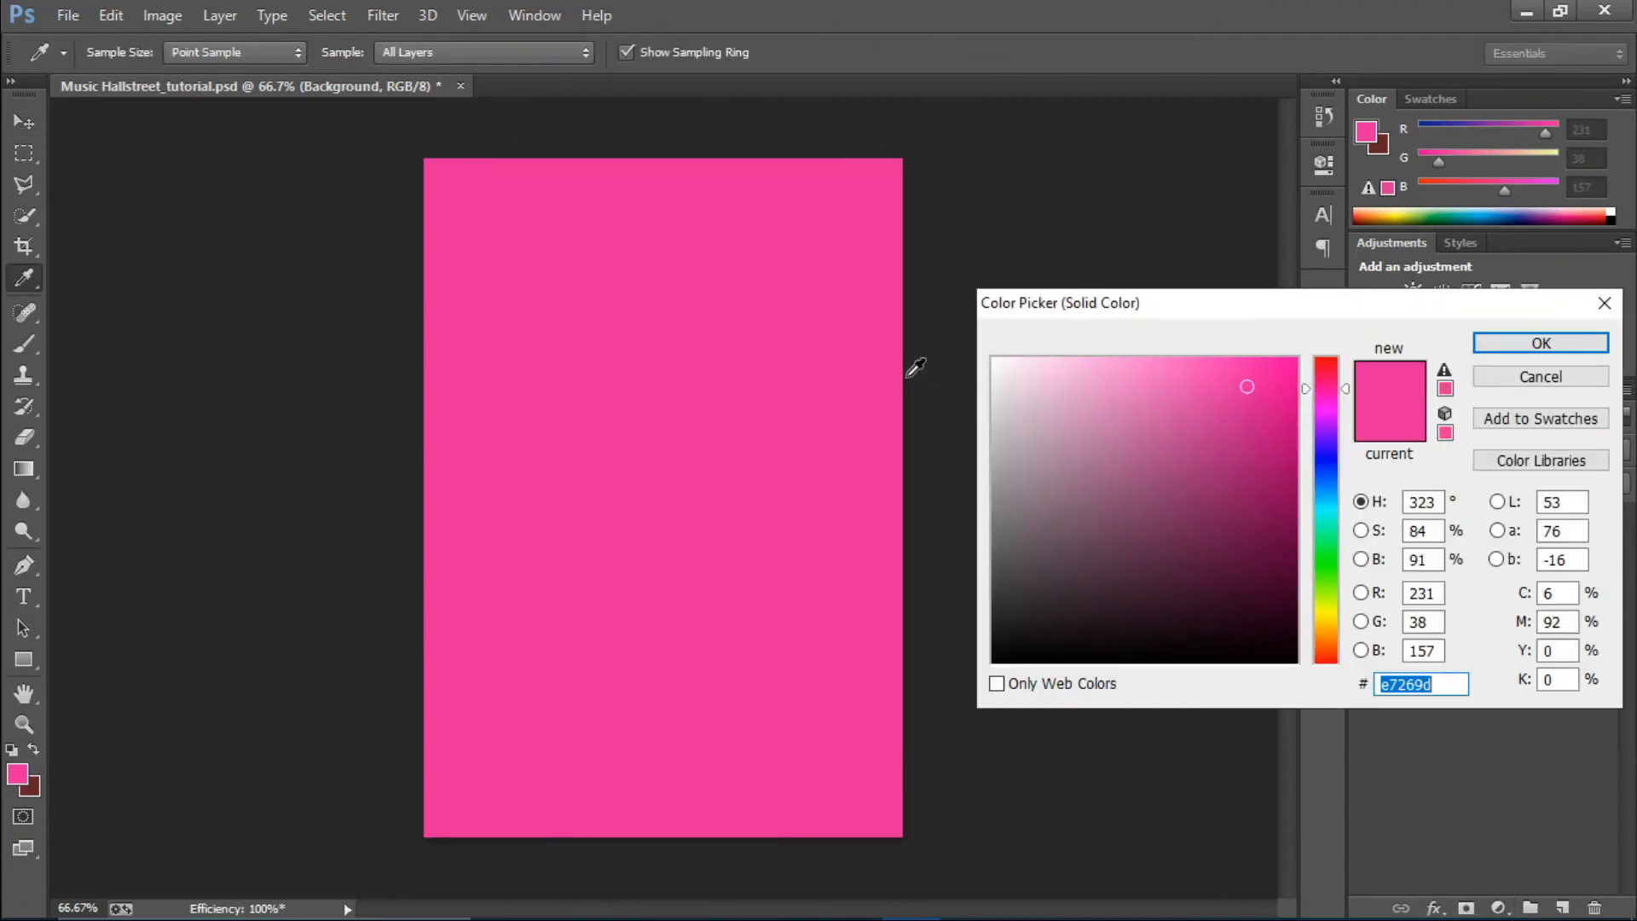
drag(1326, 528, 1321, 496)
drag(1178, 647, 1216, 615)
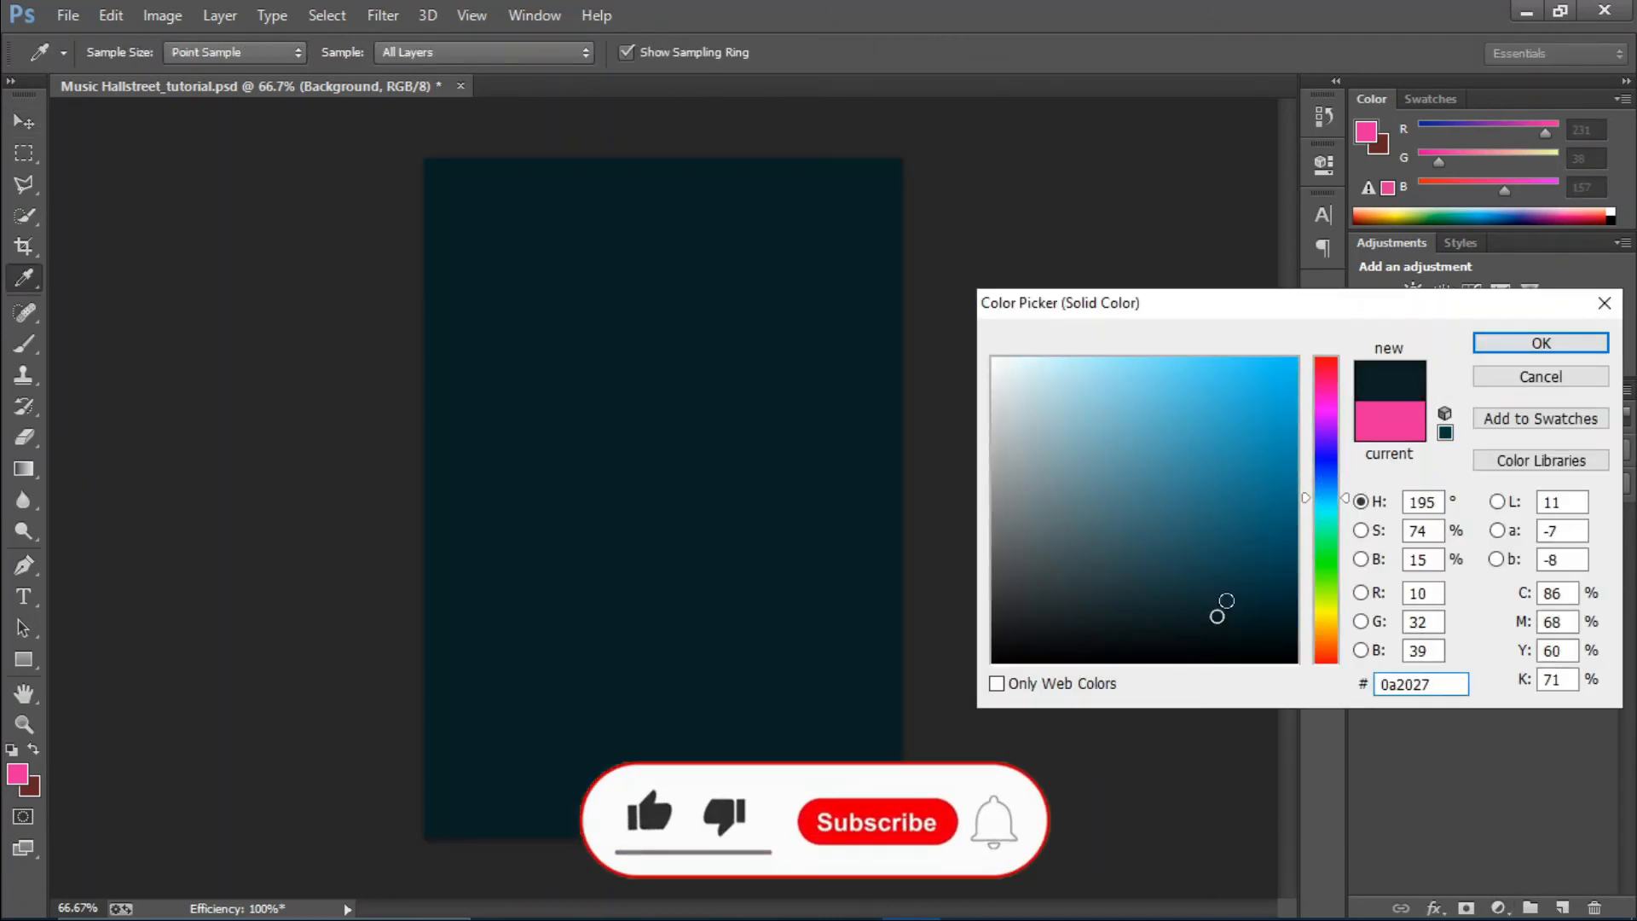
click(1540, 342)
key(v)
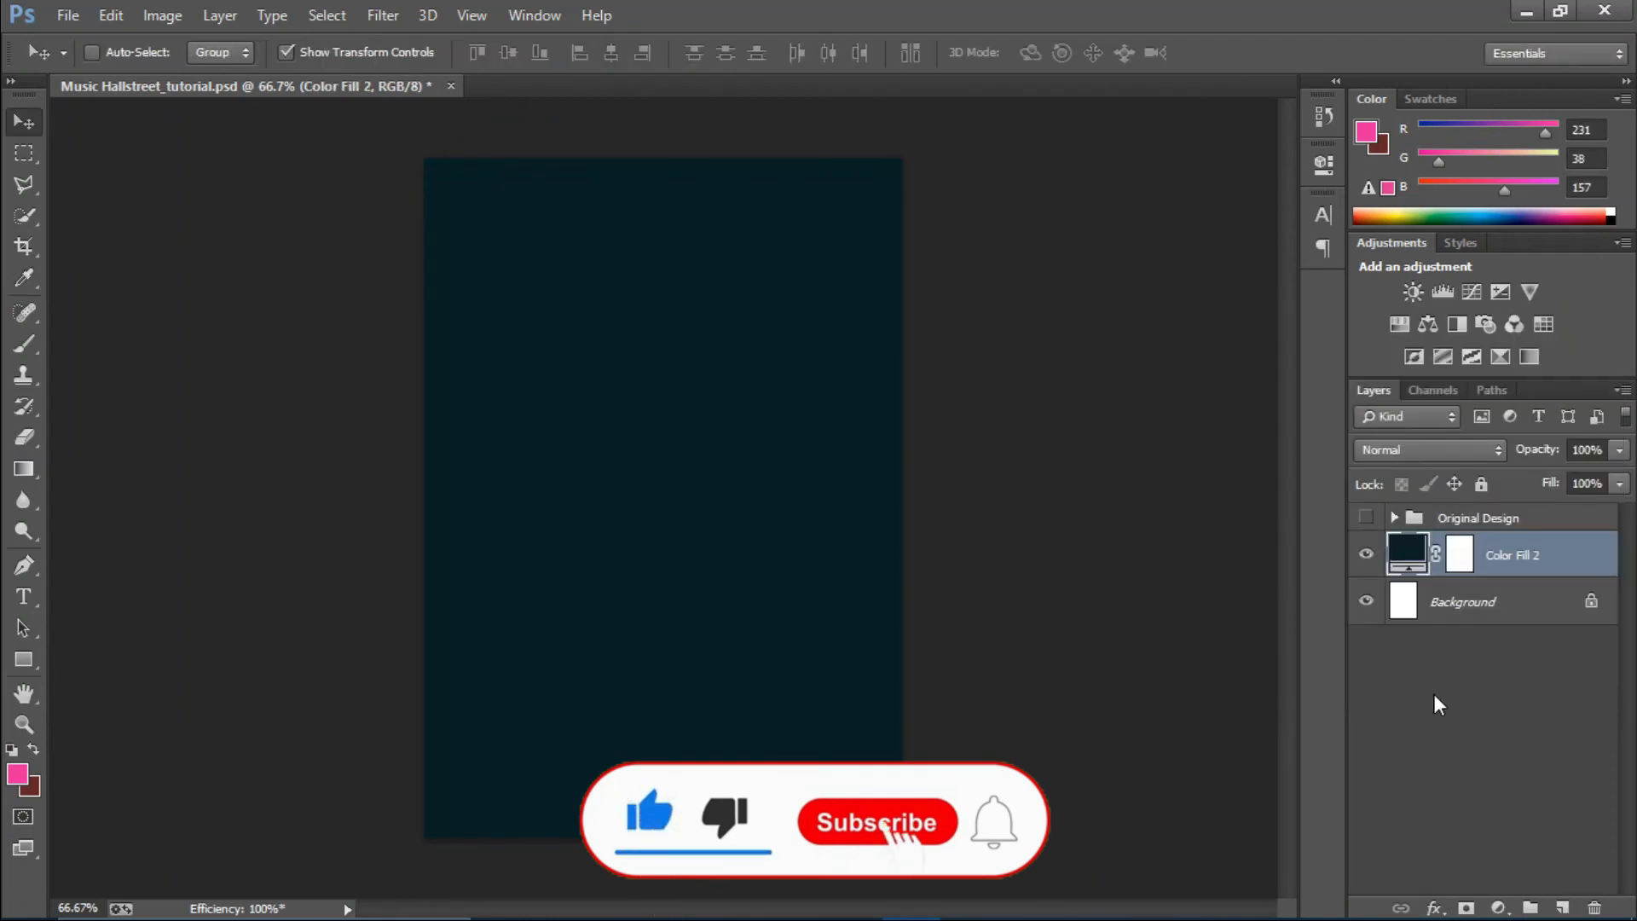
Draw a closed four-point diamond shape with the Pen tool above the colour fill, about 276 px wide and 473 px high.
click(1460, 617)
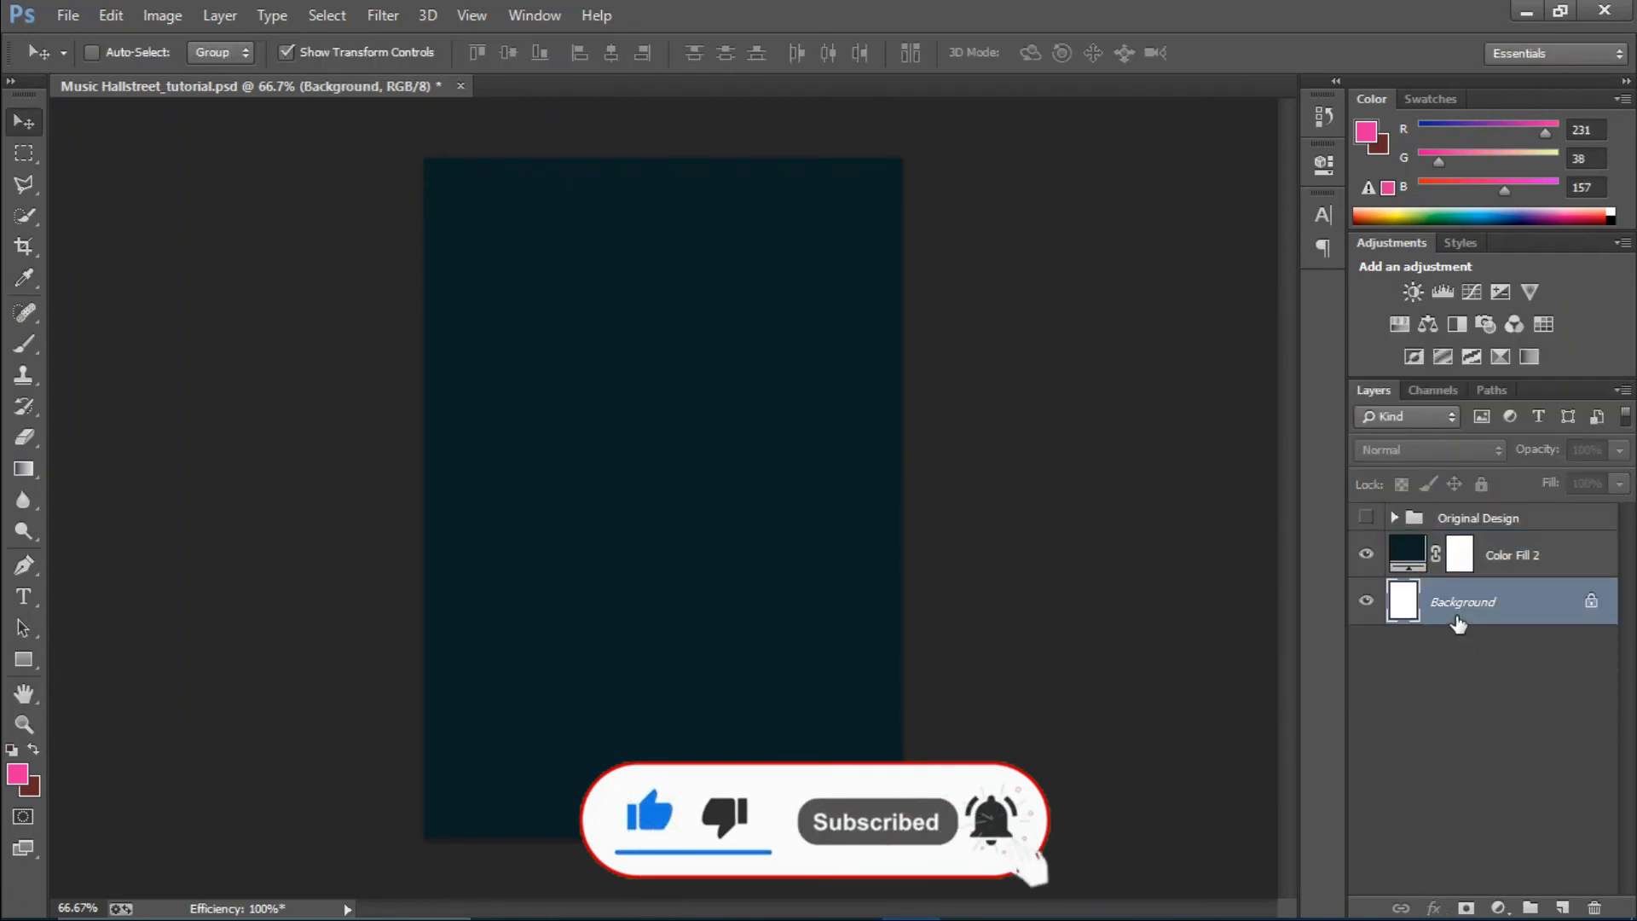
click(1500, 562)
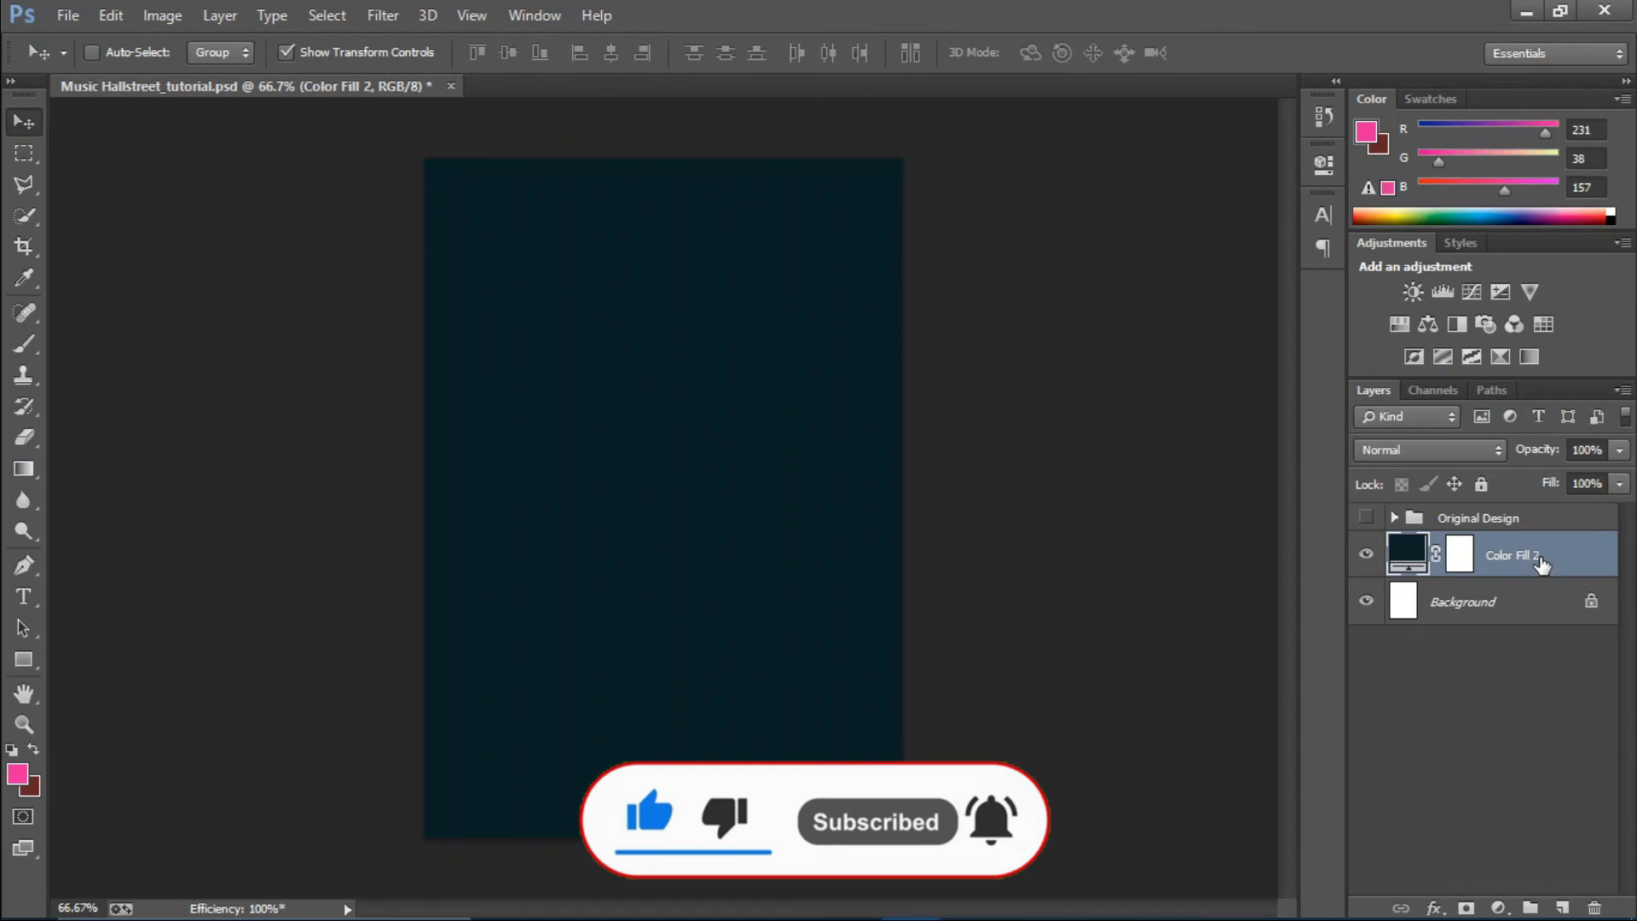
click(32, 561)
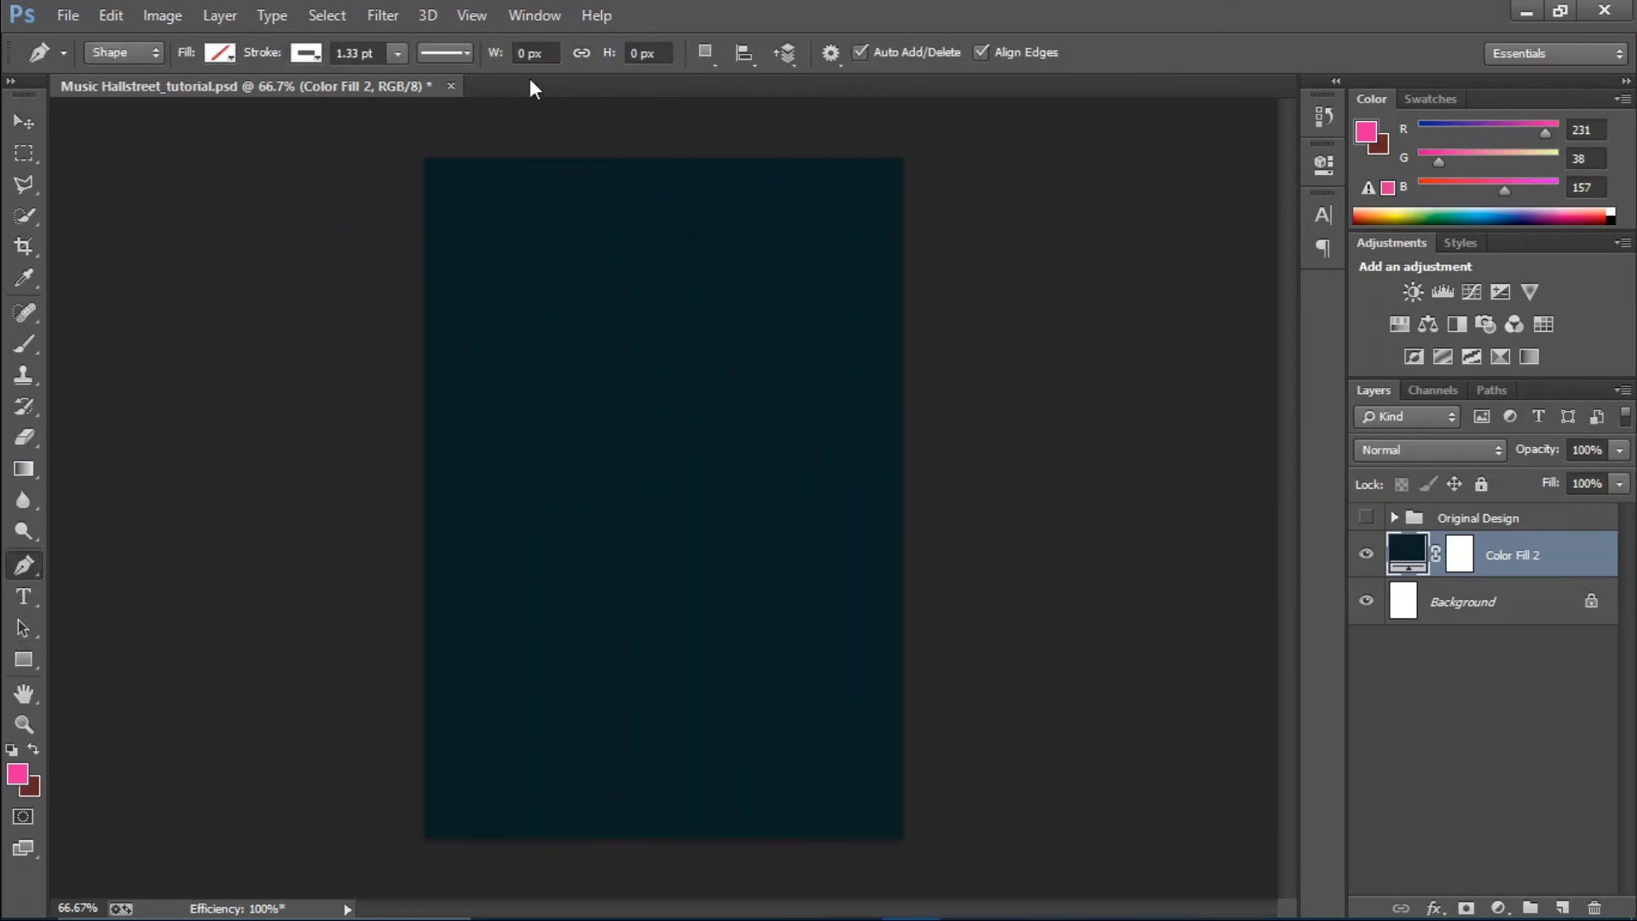
click(517, 474)
click(641, 262)
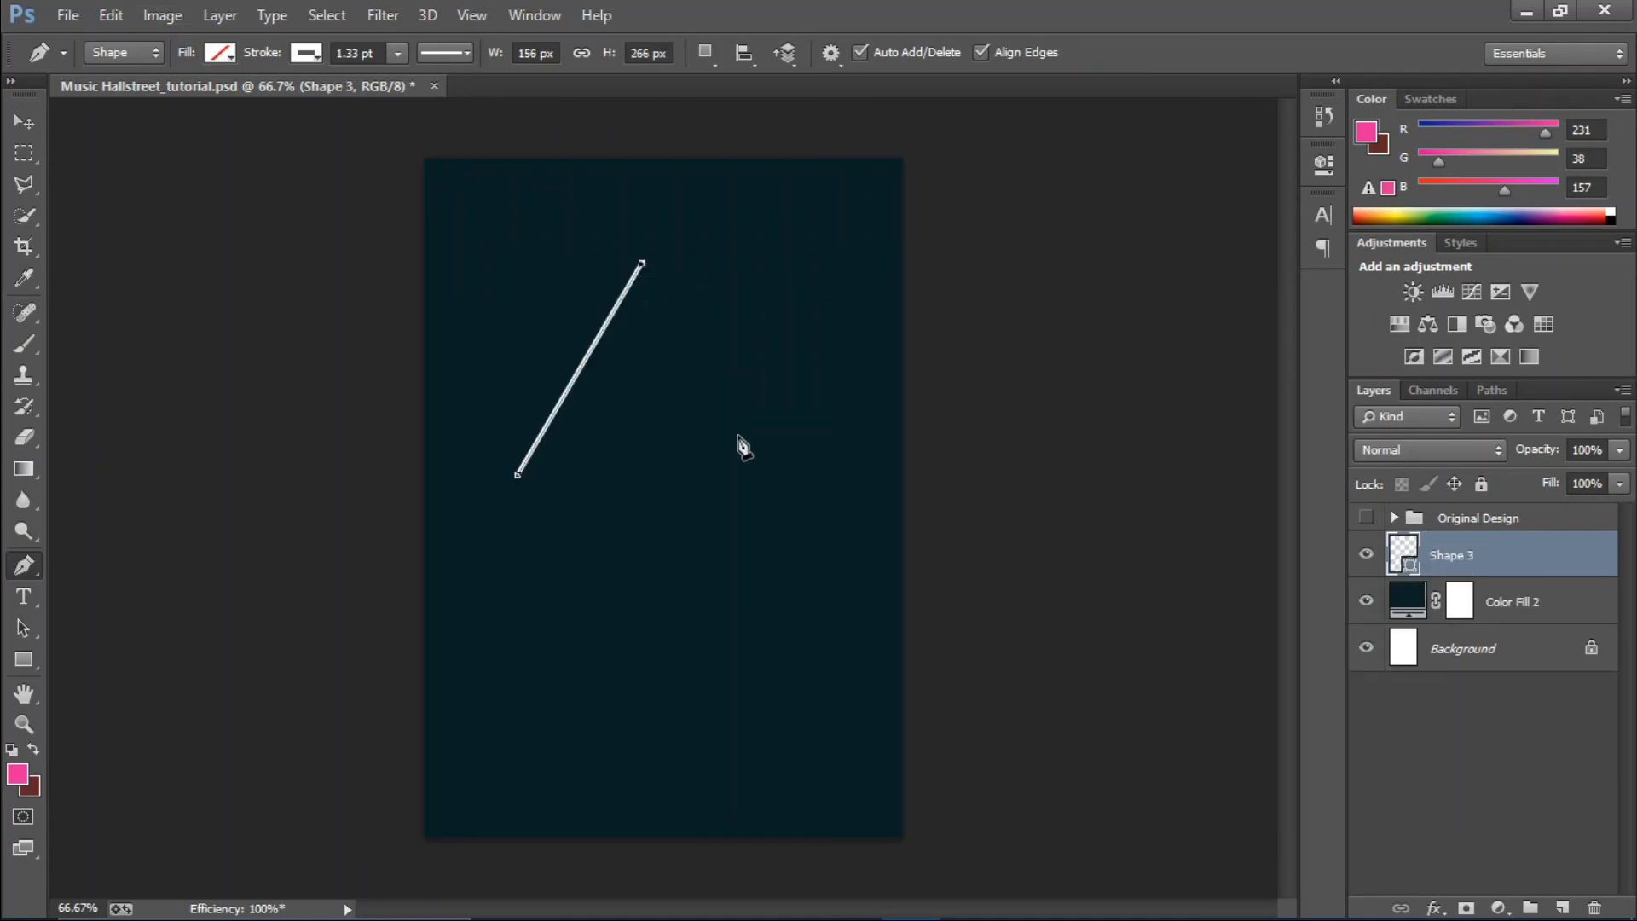
click(740, 468)
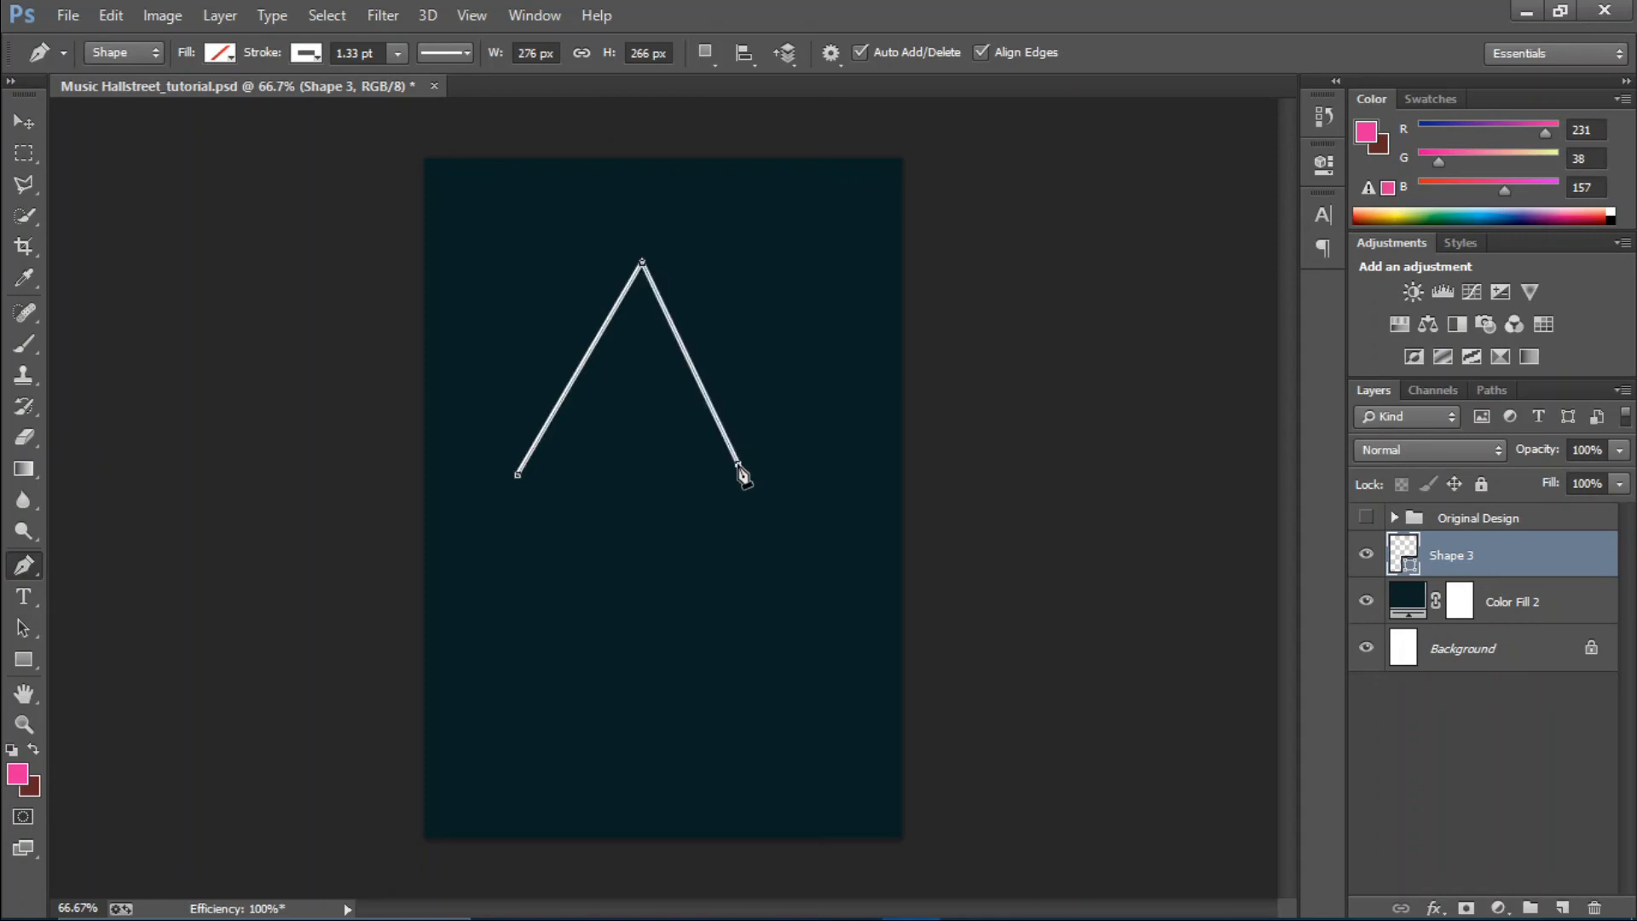
key(ctrl+z)
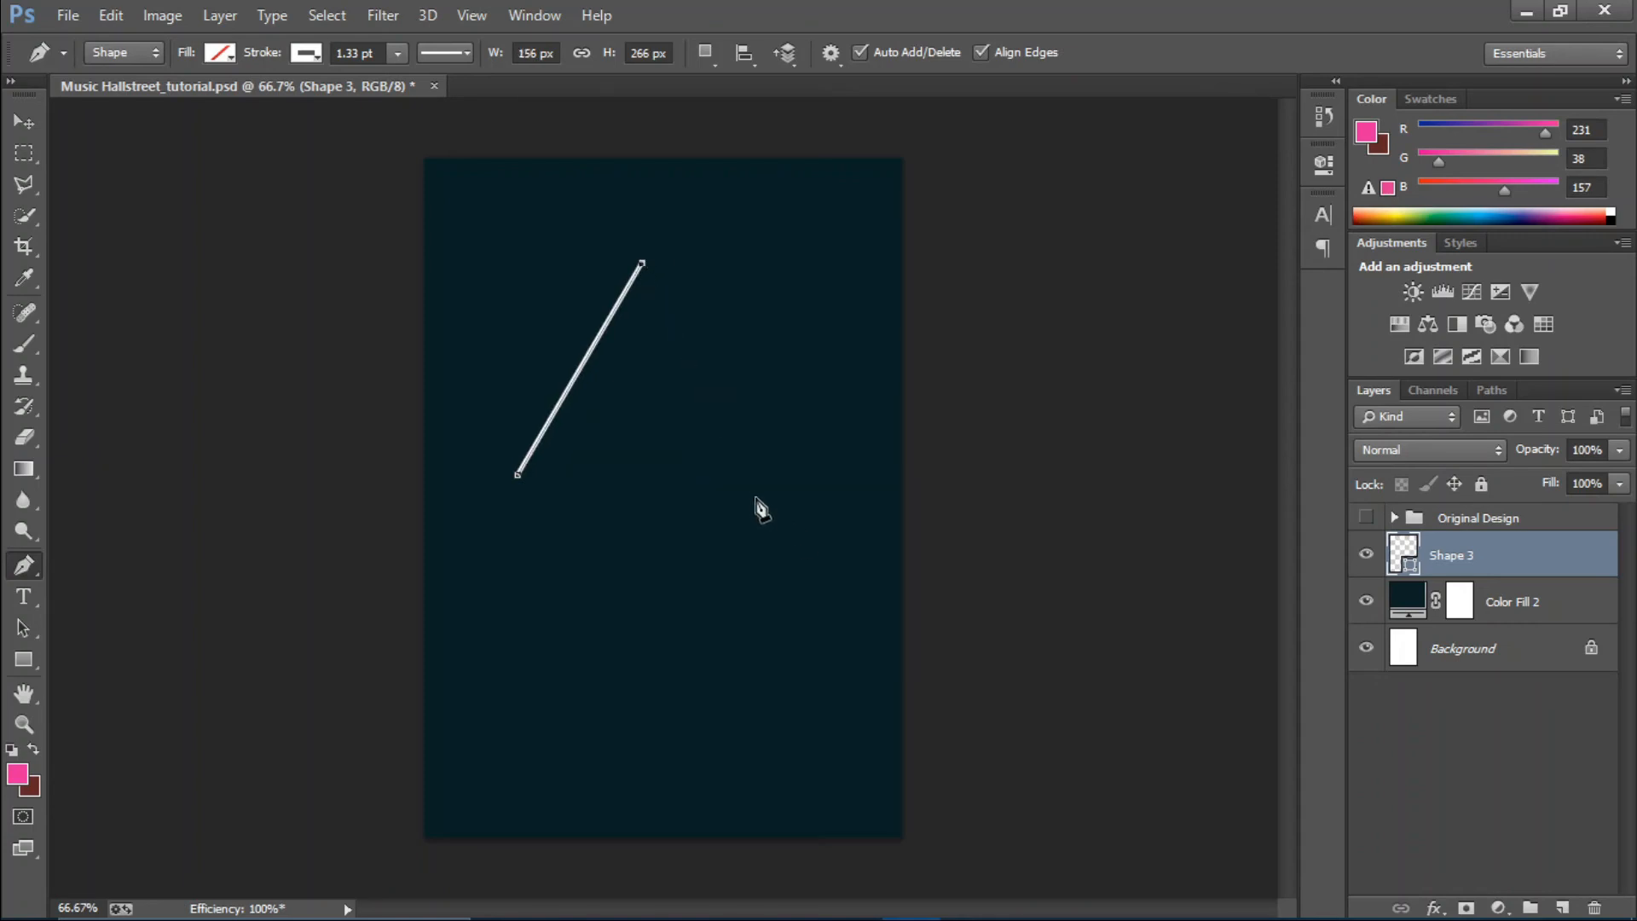
click(738, 479)
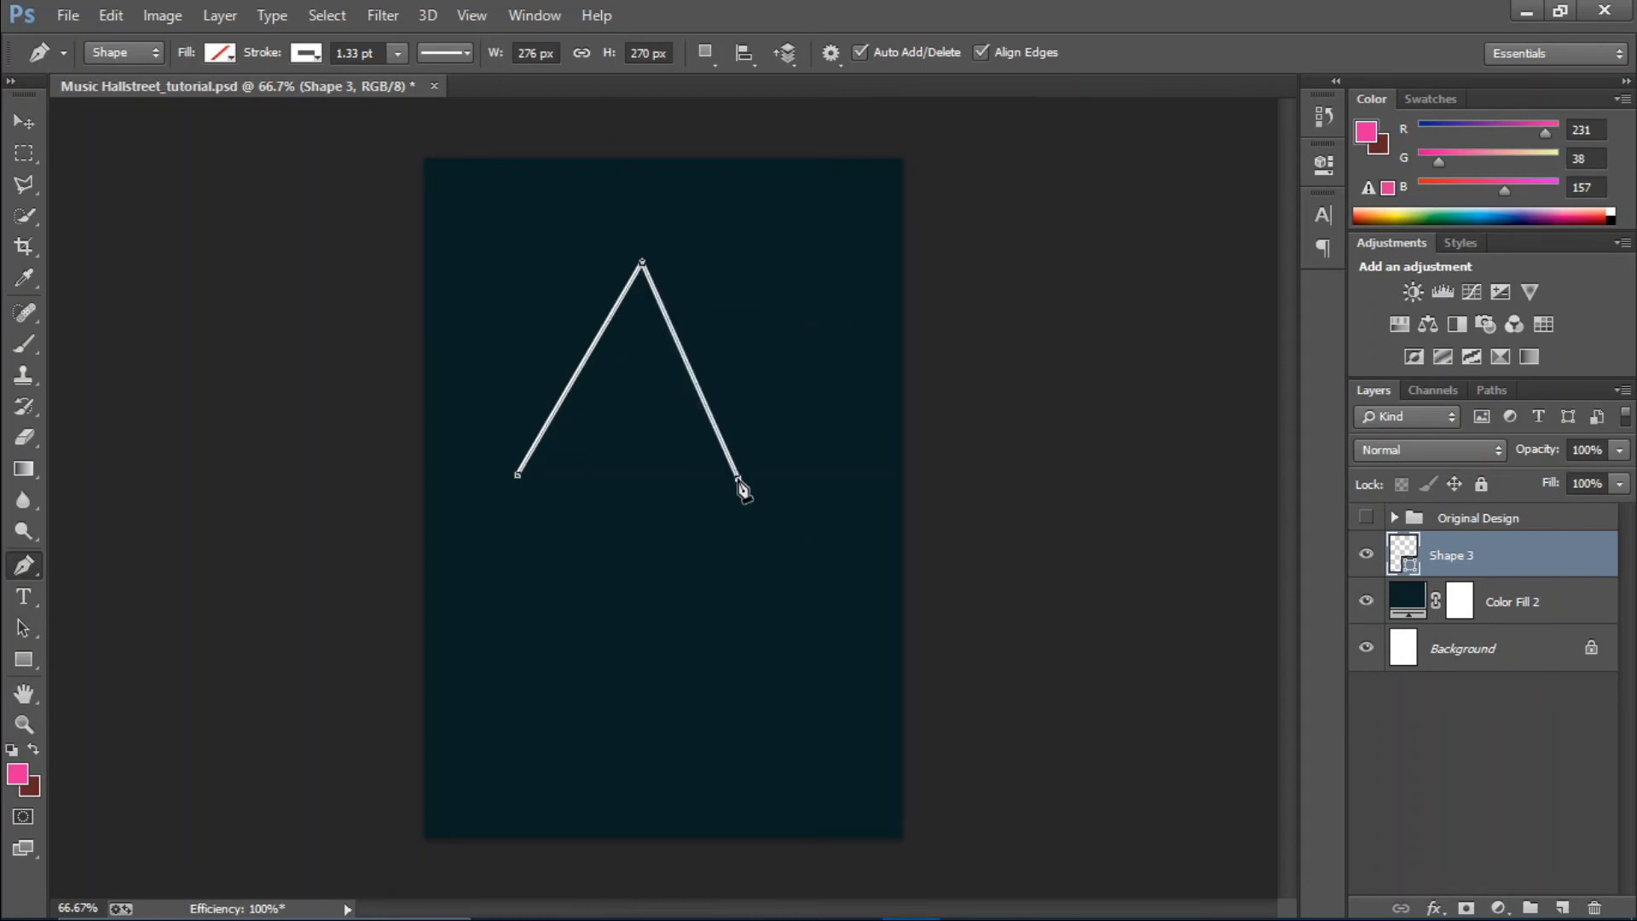
click(618, 640)
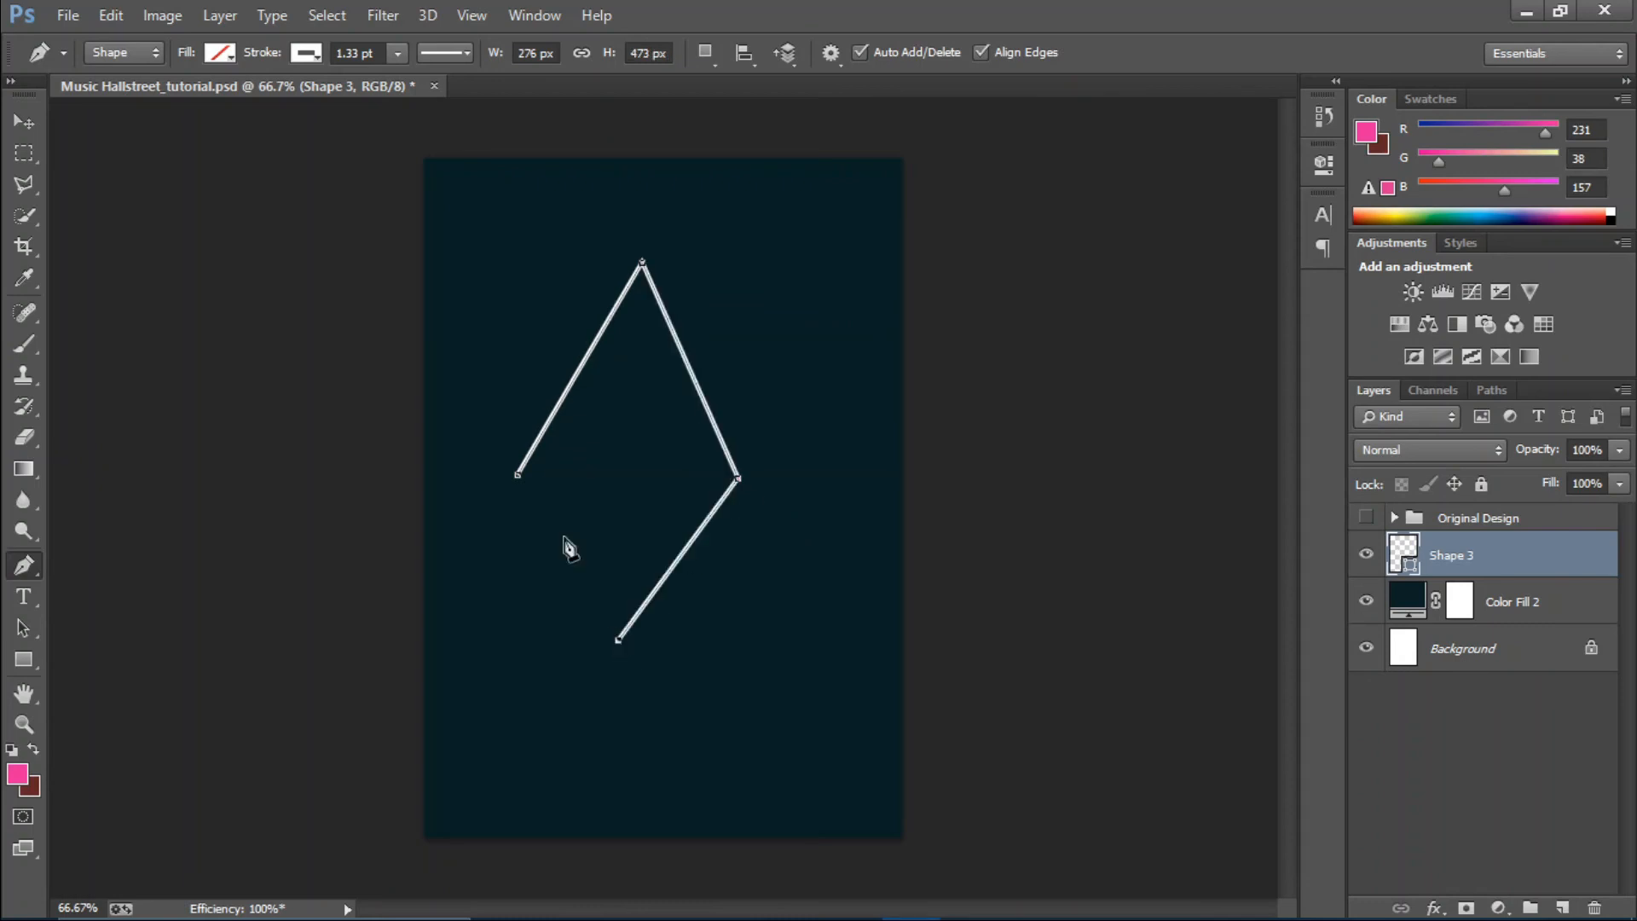
click(518, 474)
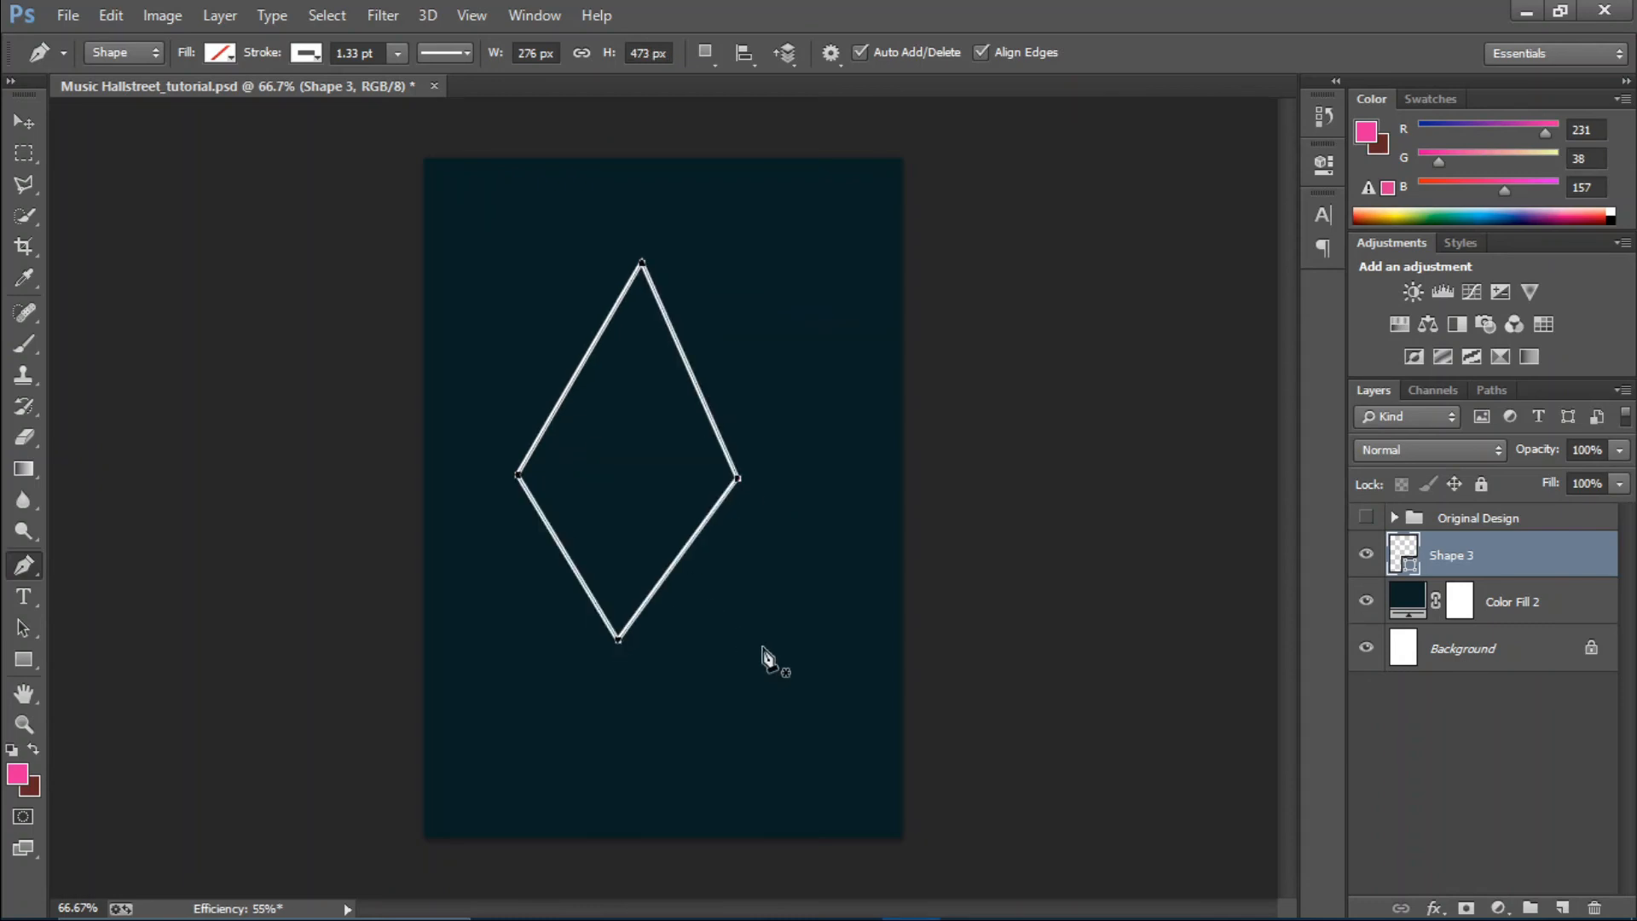
Scale the diamond proportionally to about 129%, move it near the page centre and rotate it to about -2.8° so it stands upright.
click(32, 116)
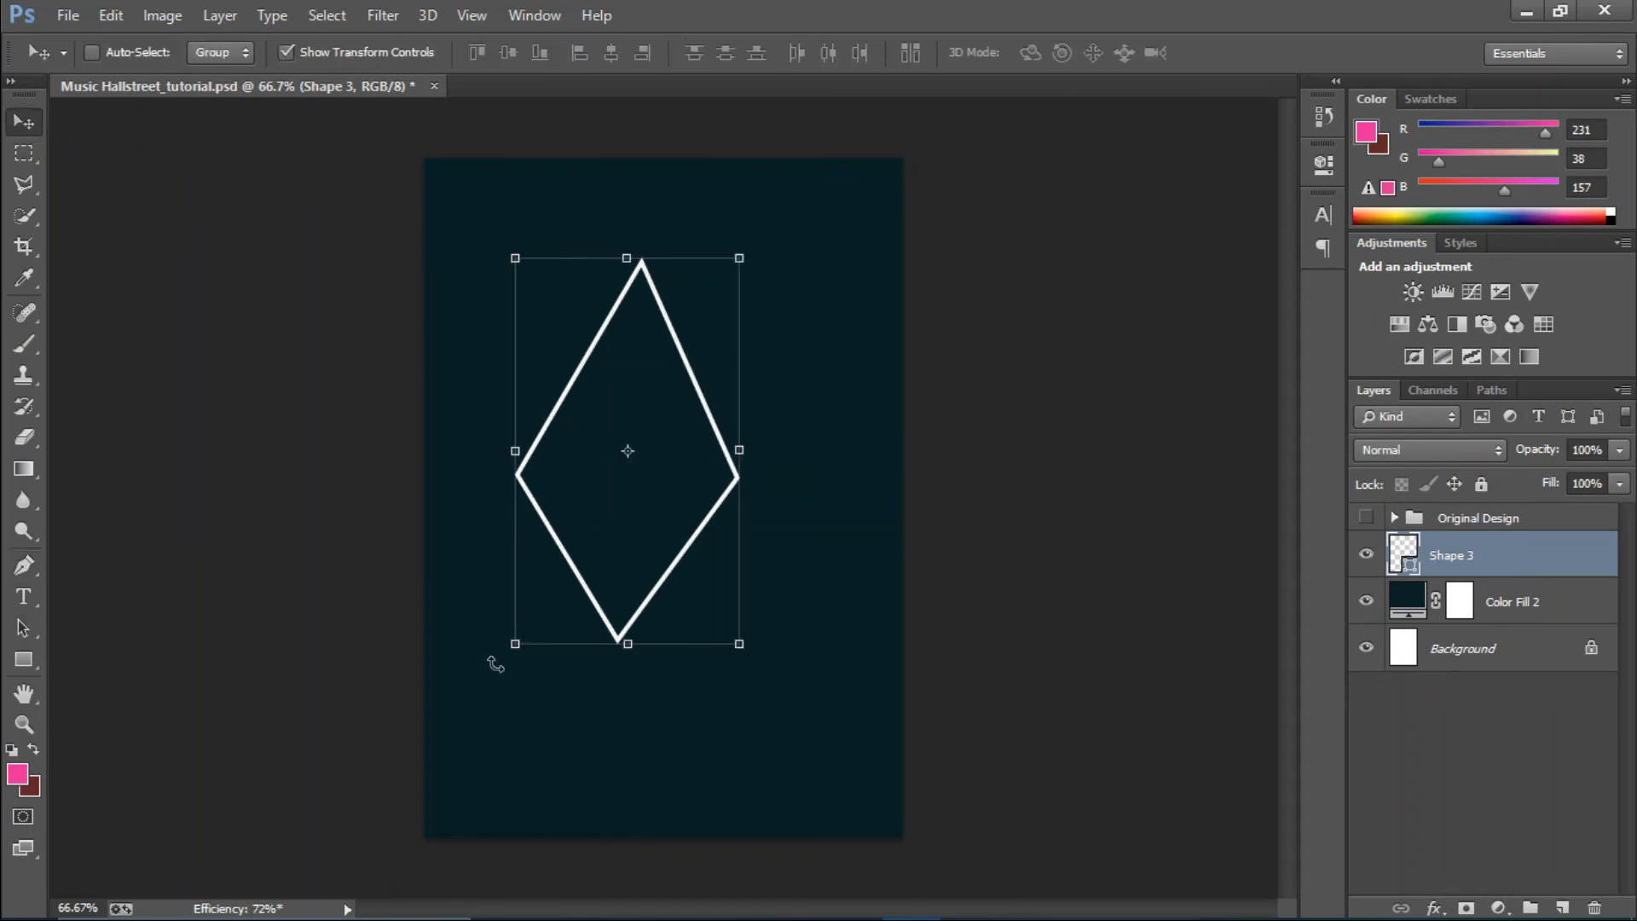
key(ctrl+t)
drag(517, 674, 498, 664)
drag(735, 260, 804, 157)
drag(763, 340, 753, 378)
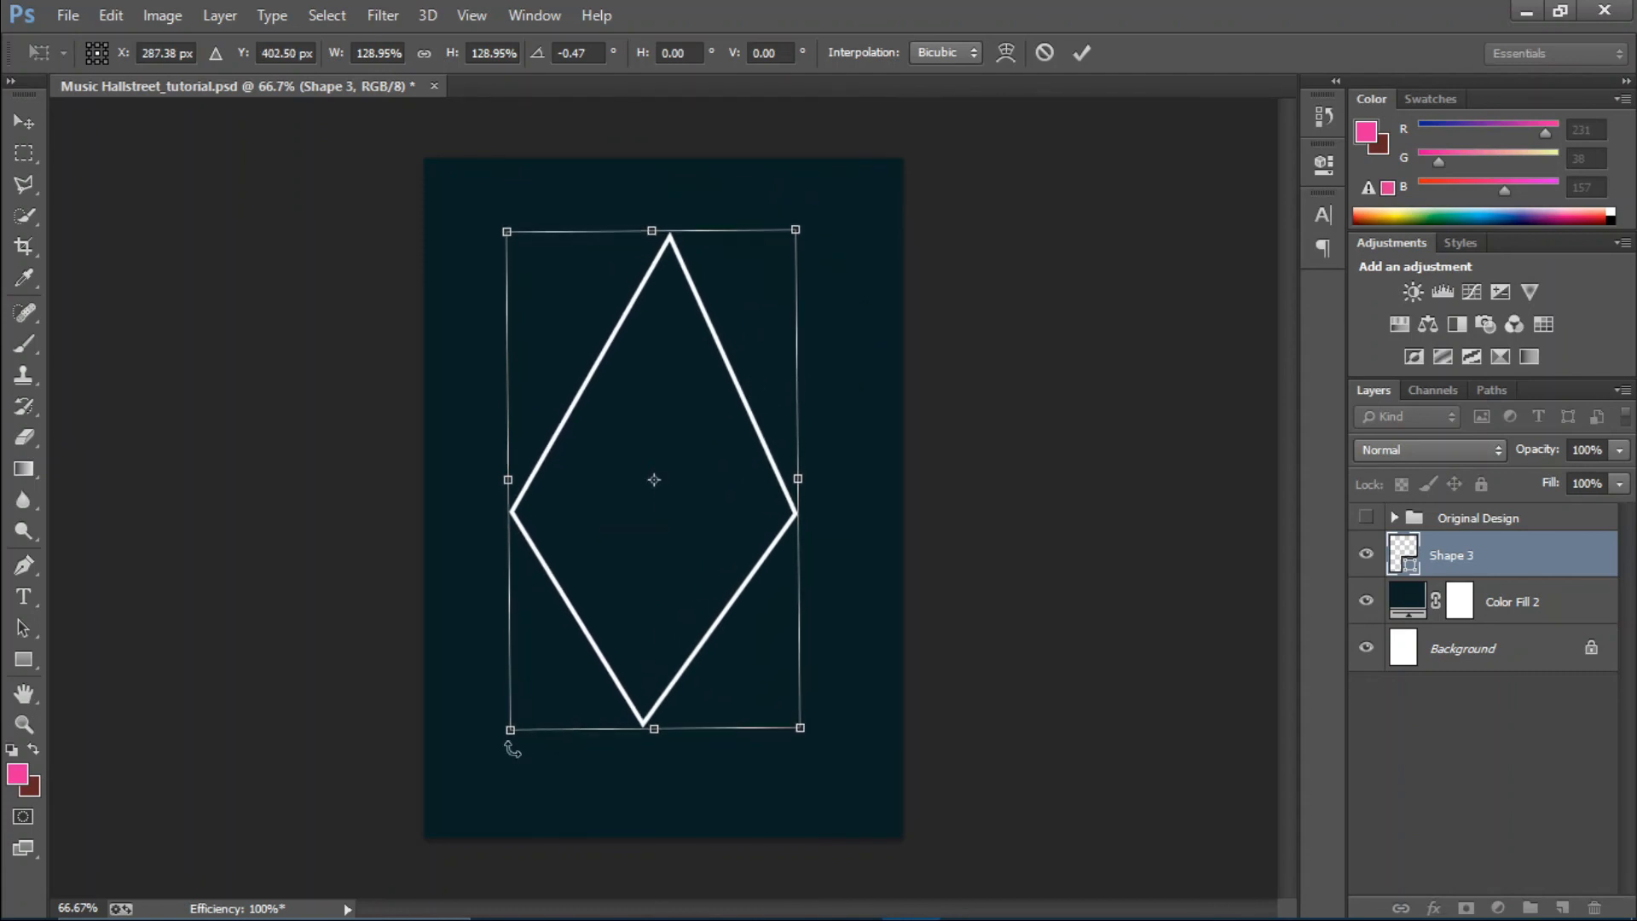
drag(512, 750, 525, 753)
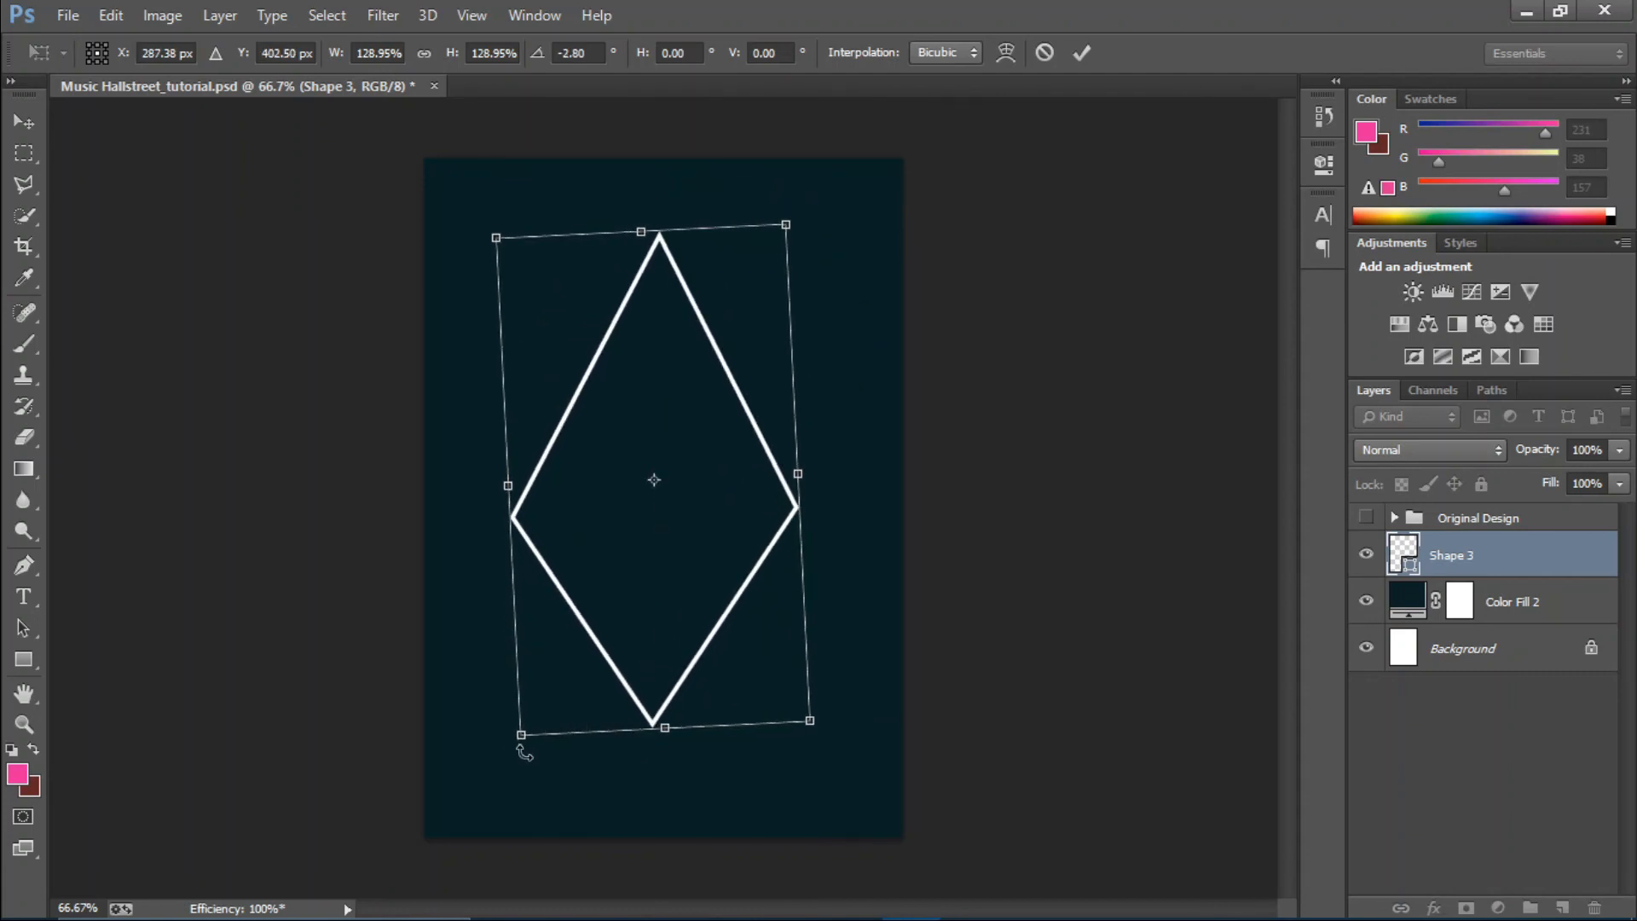
click(1080, 57)
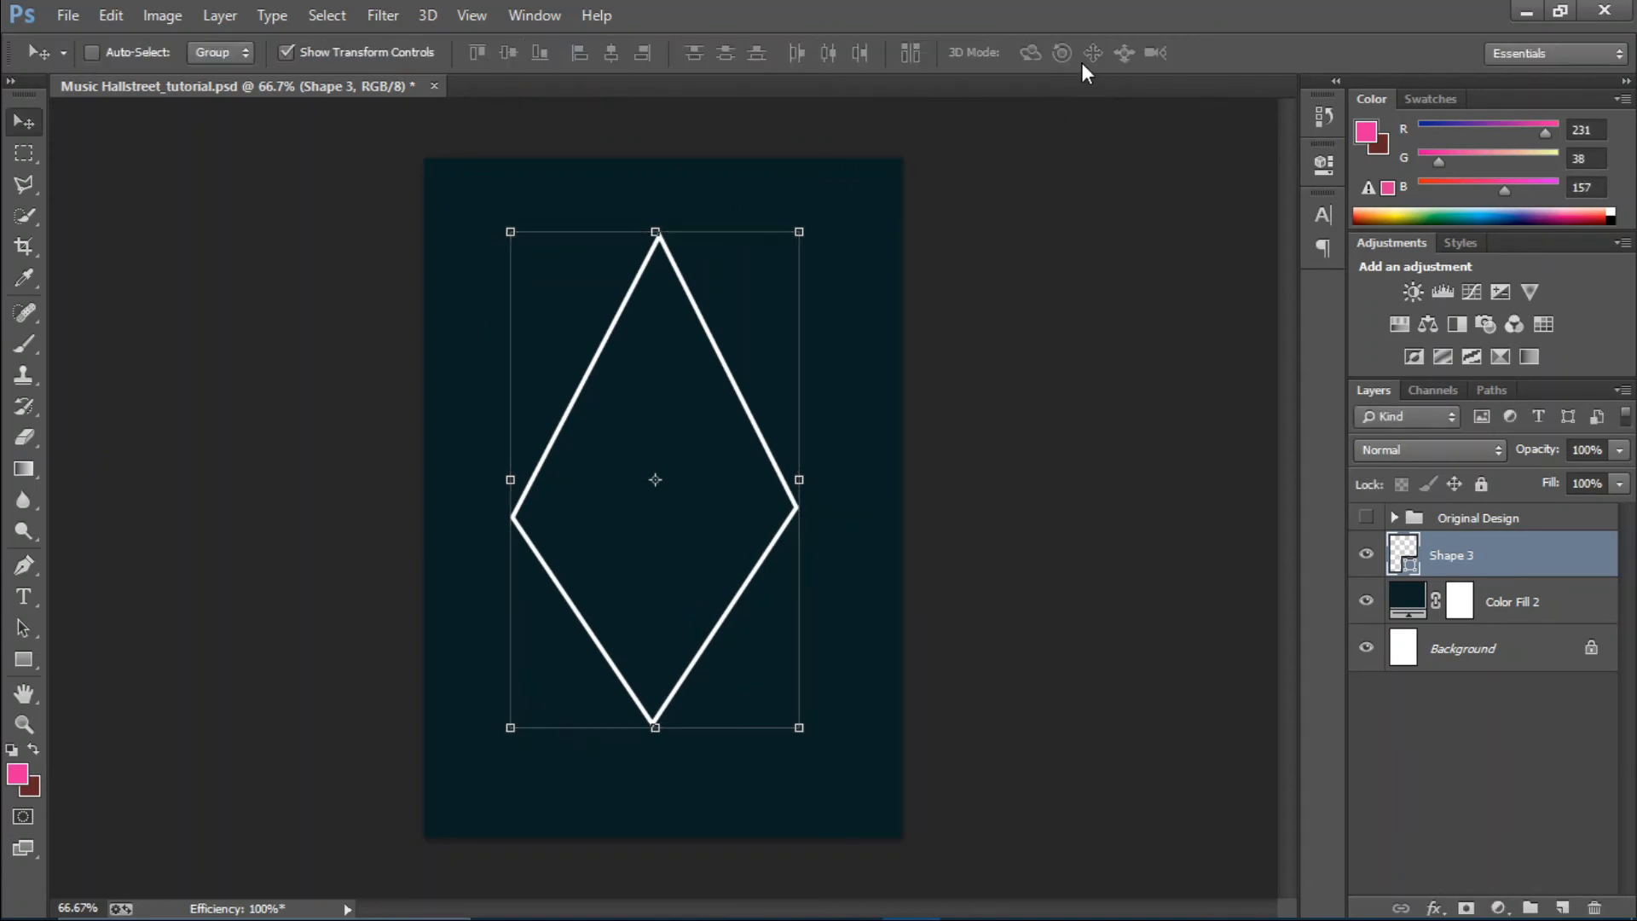
Thicken the diamond's white stroke to about 10.18 pt.
click(25, 562)
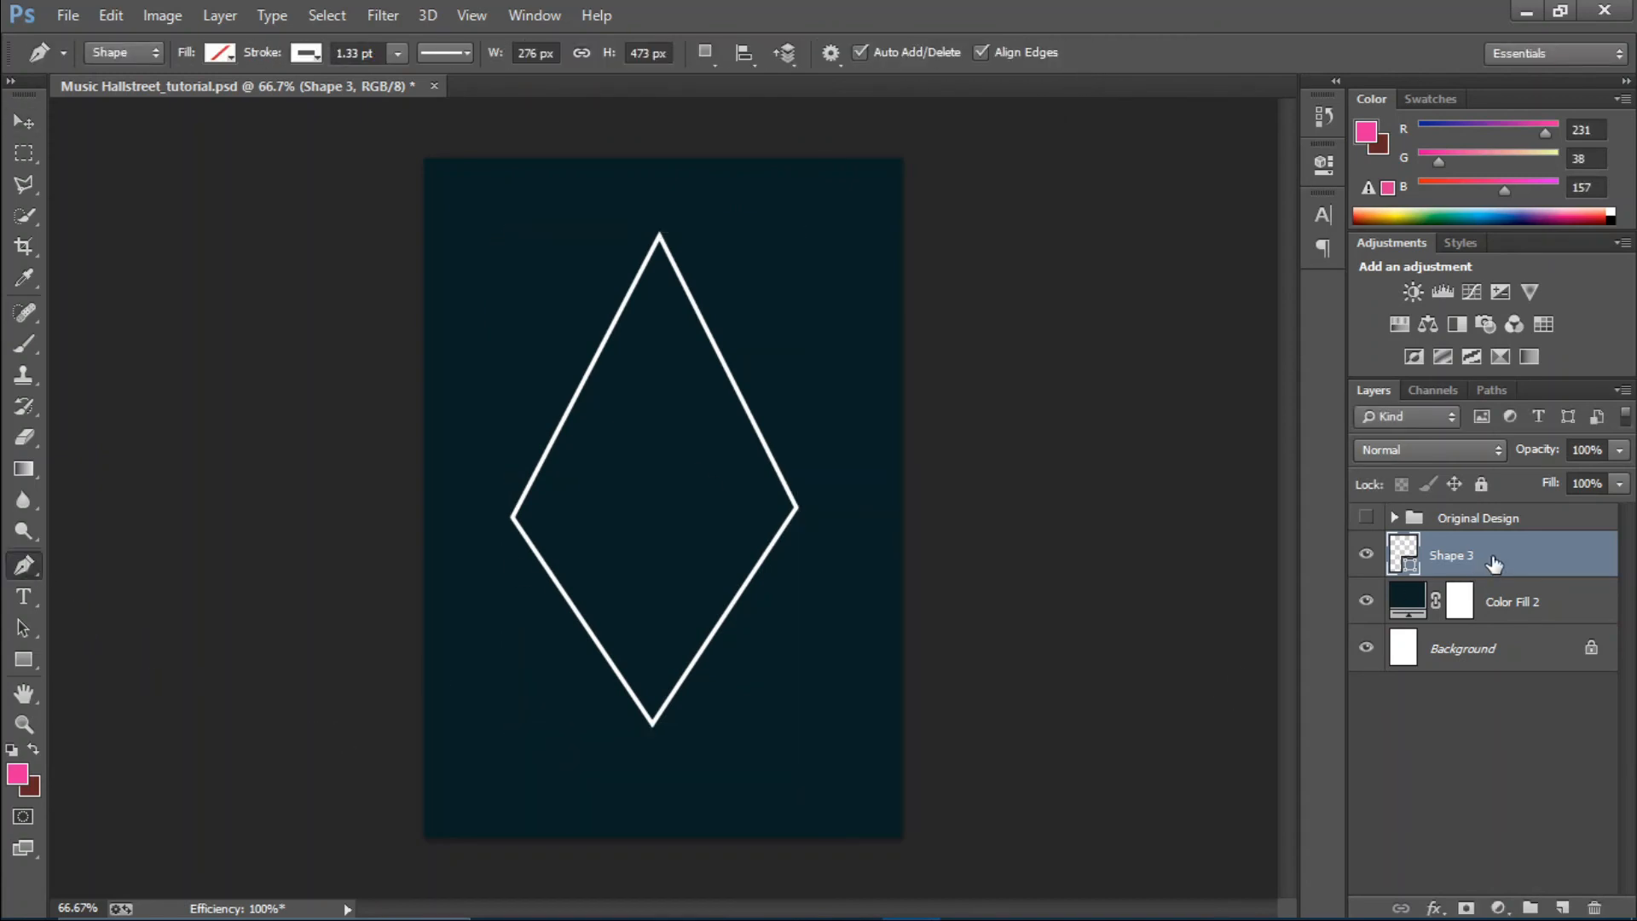
click(397, 54)
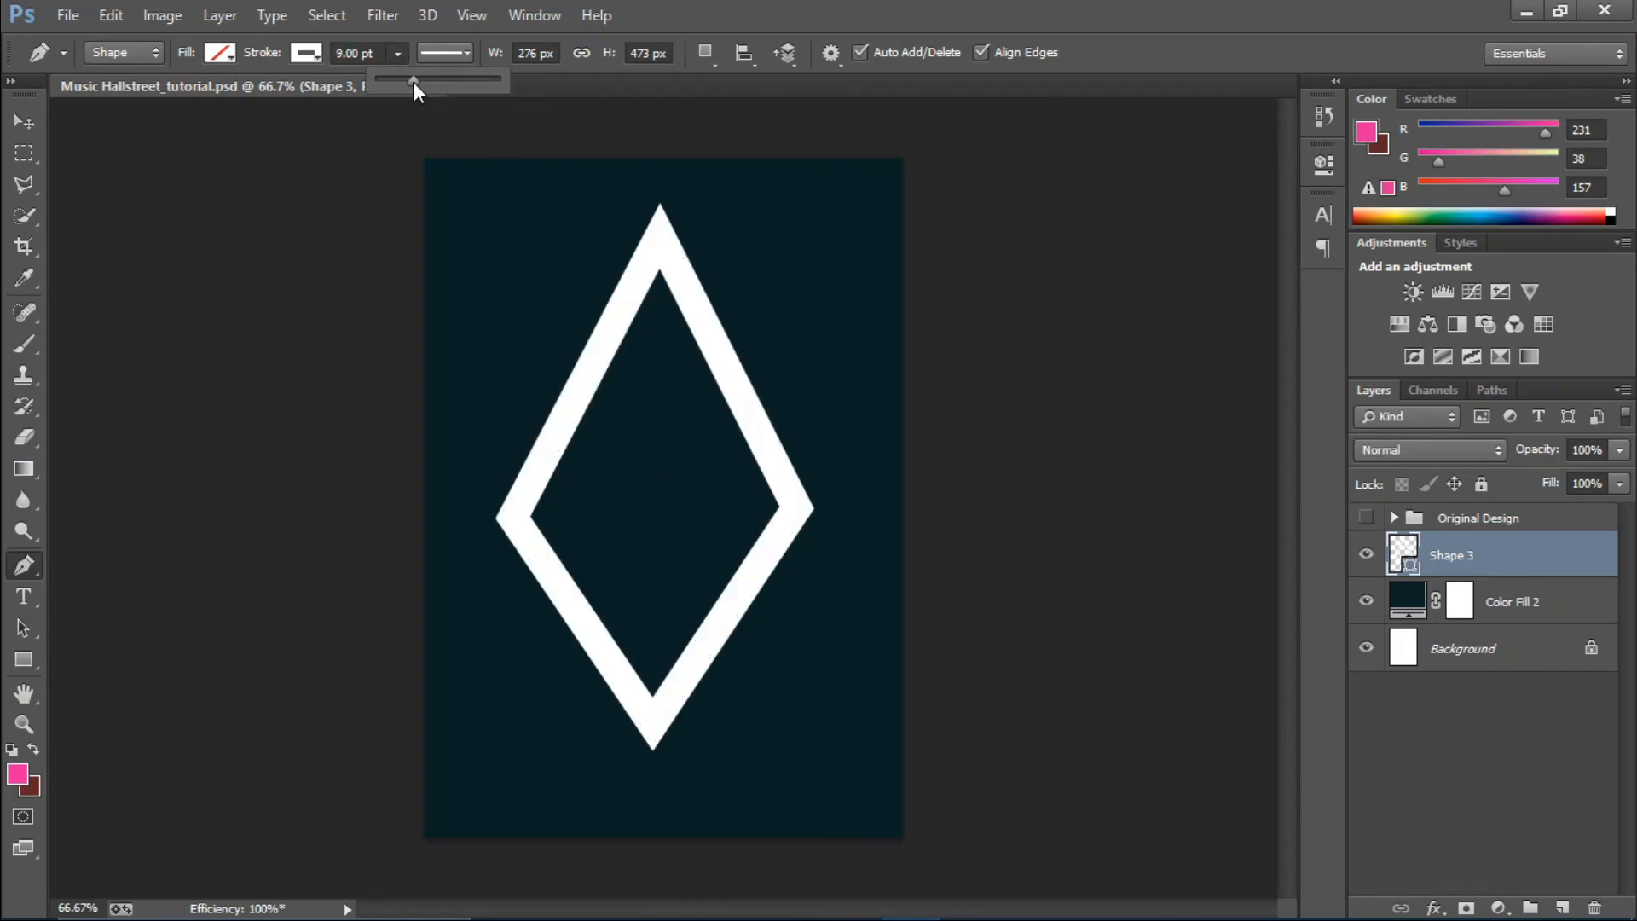
drag(413, 82, 416, 81)
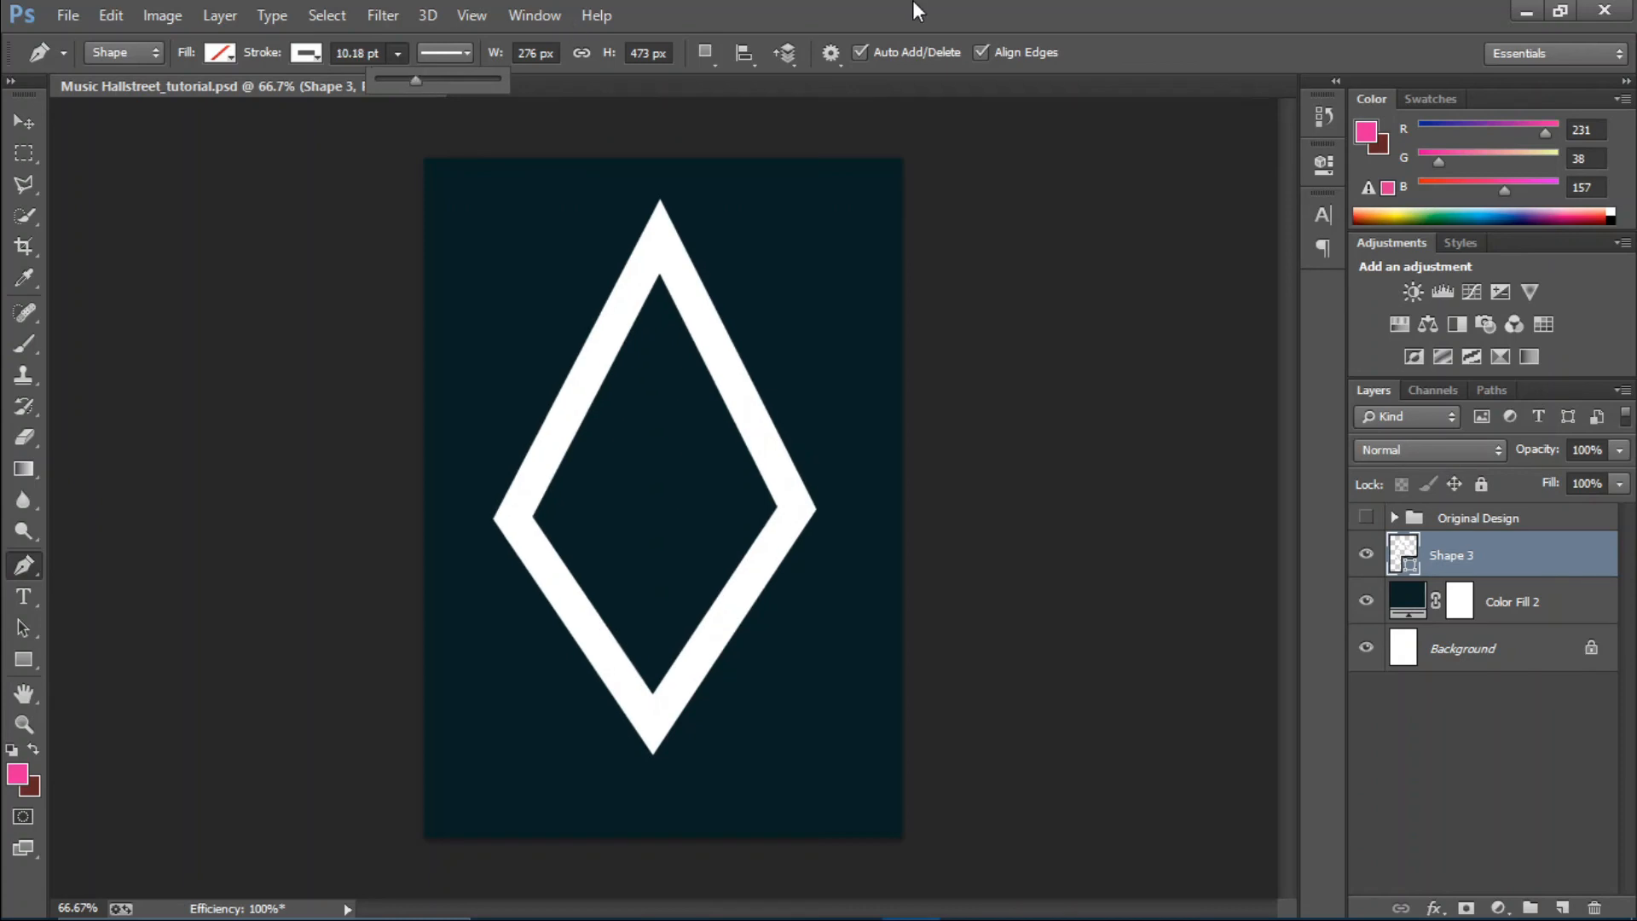
click(940, 17)
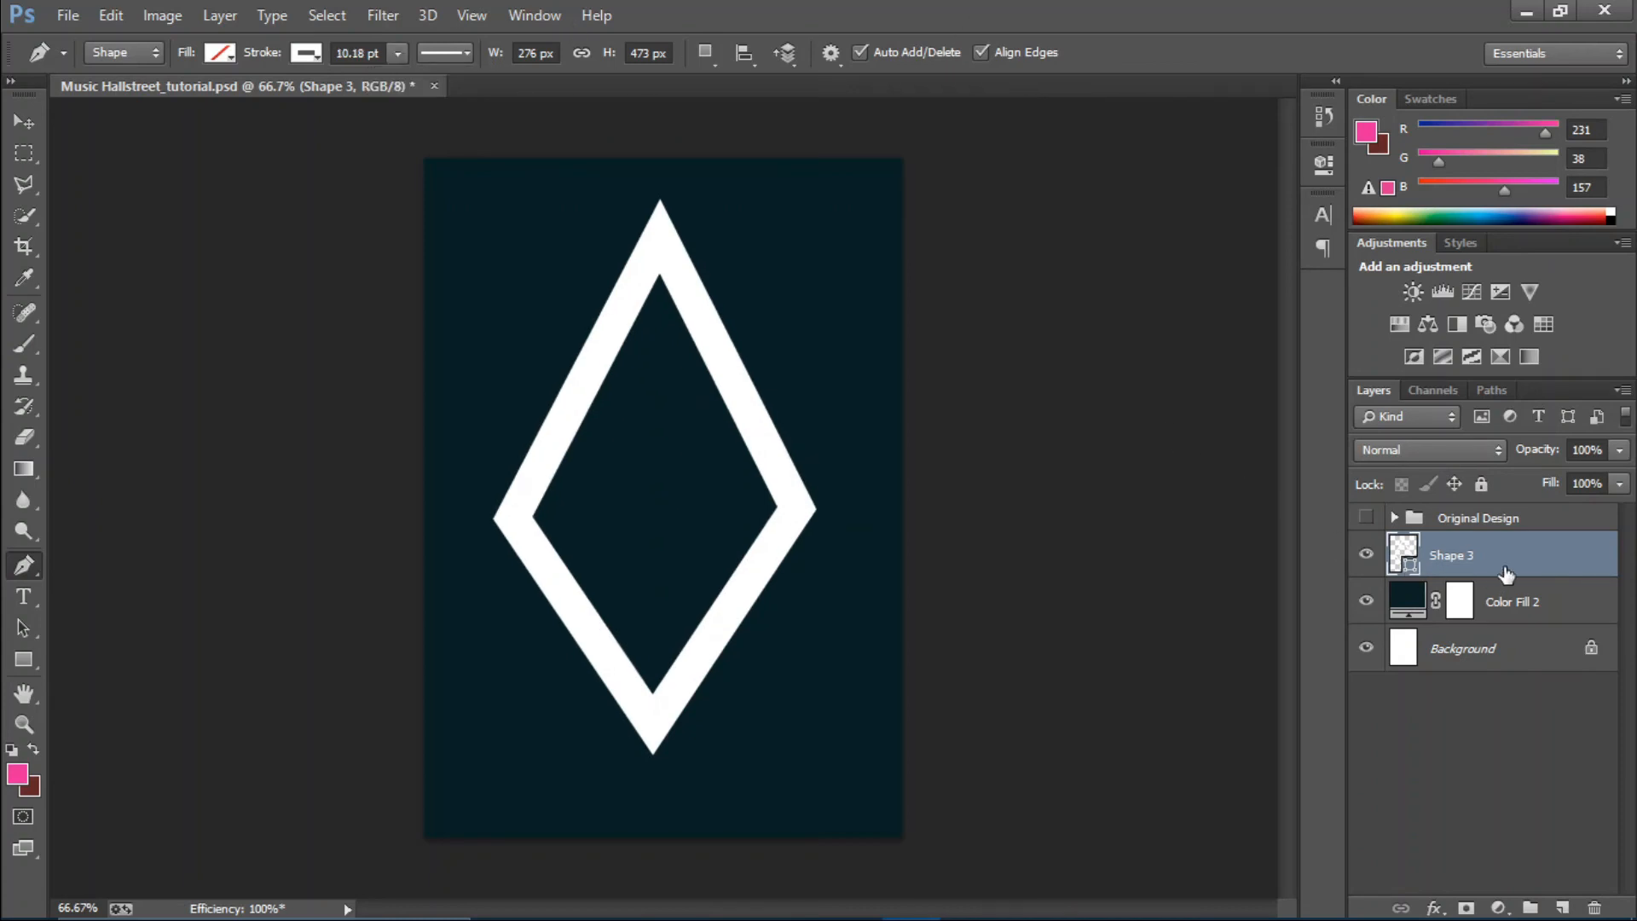
Add a Gradient Overlay to the diamond layer and change the gradient's black starting stop to pink #ff036e.
click(1435, 907)
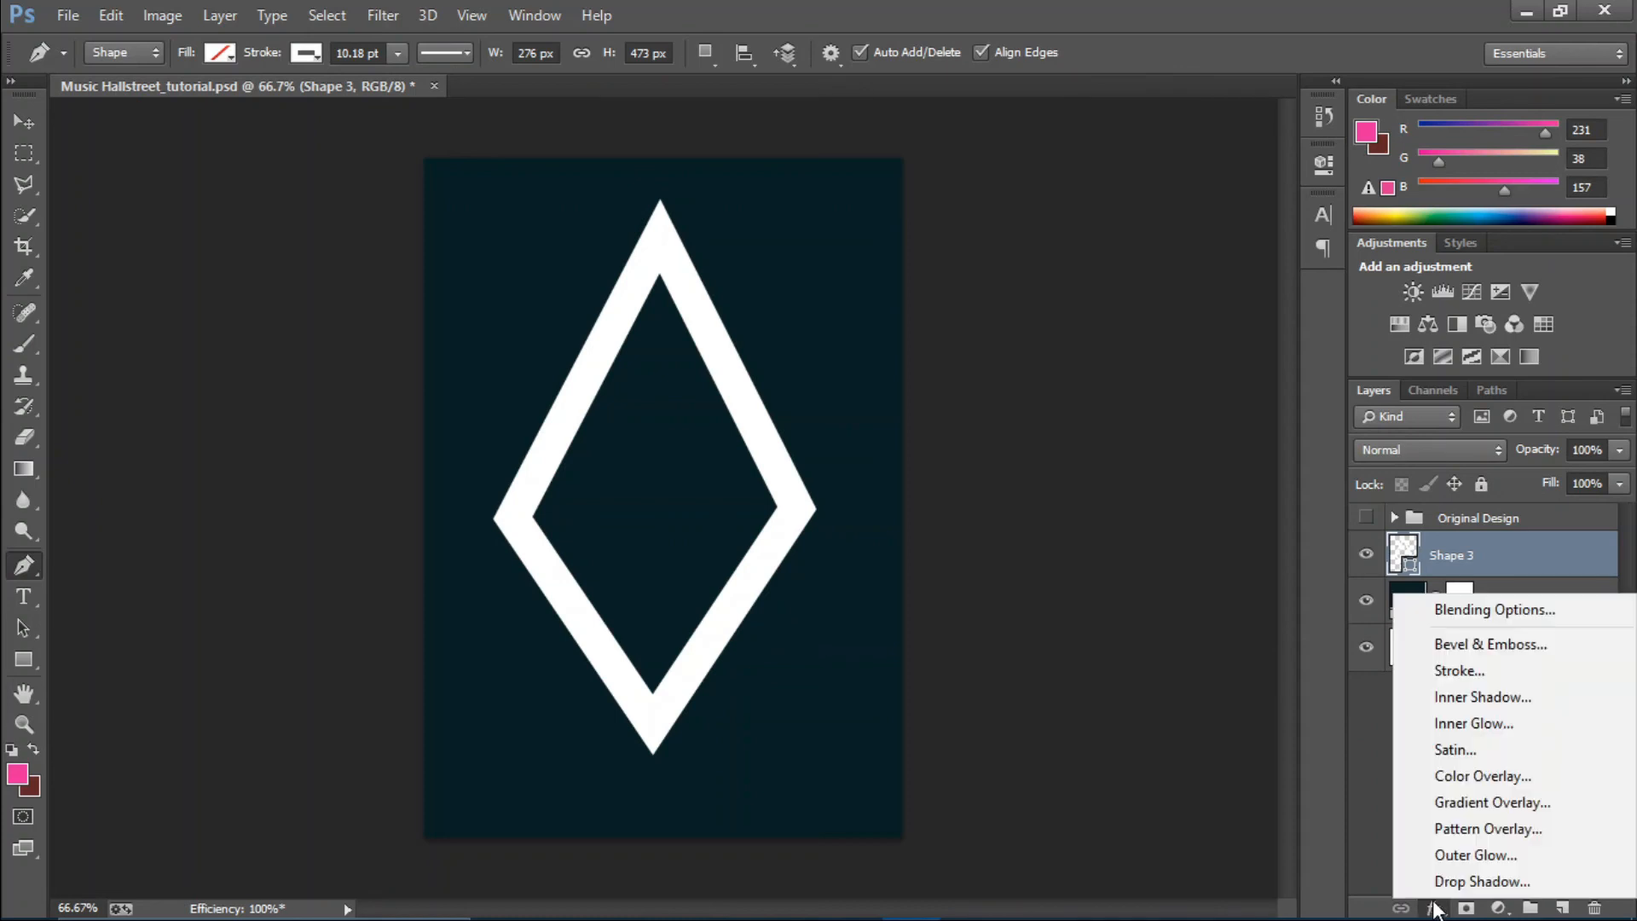
click(1502, 808)
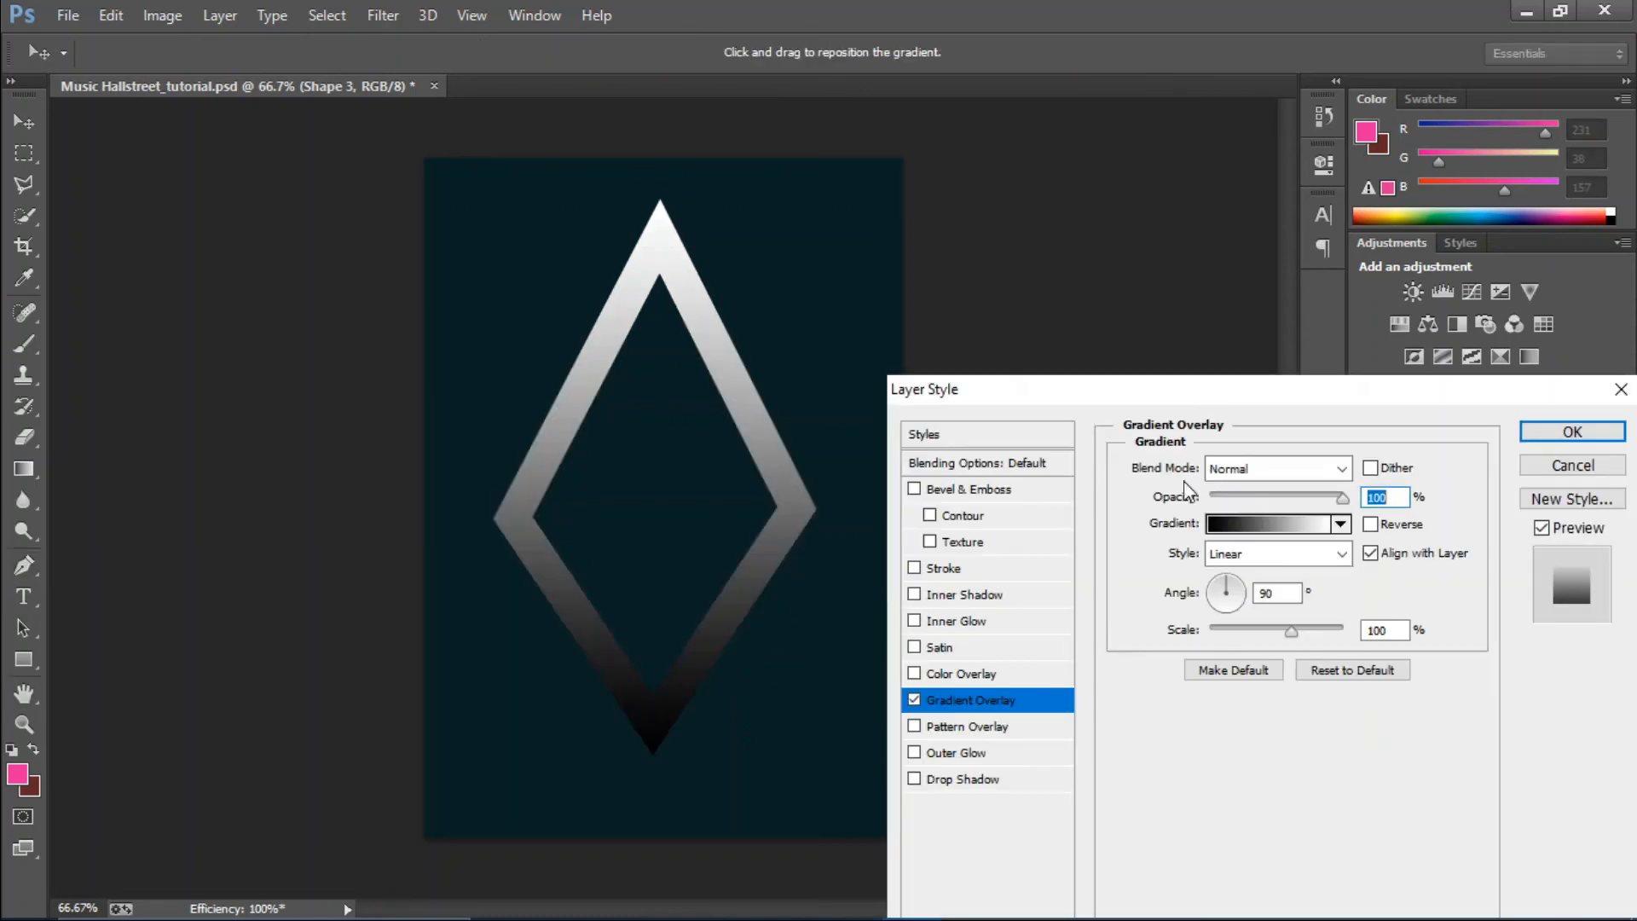
click(1258, 537)
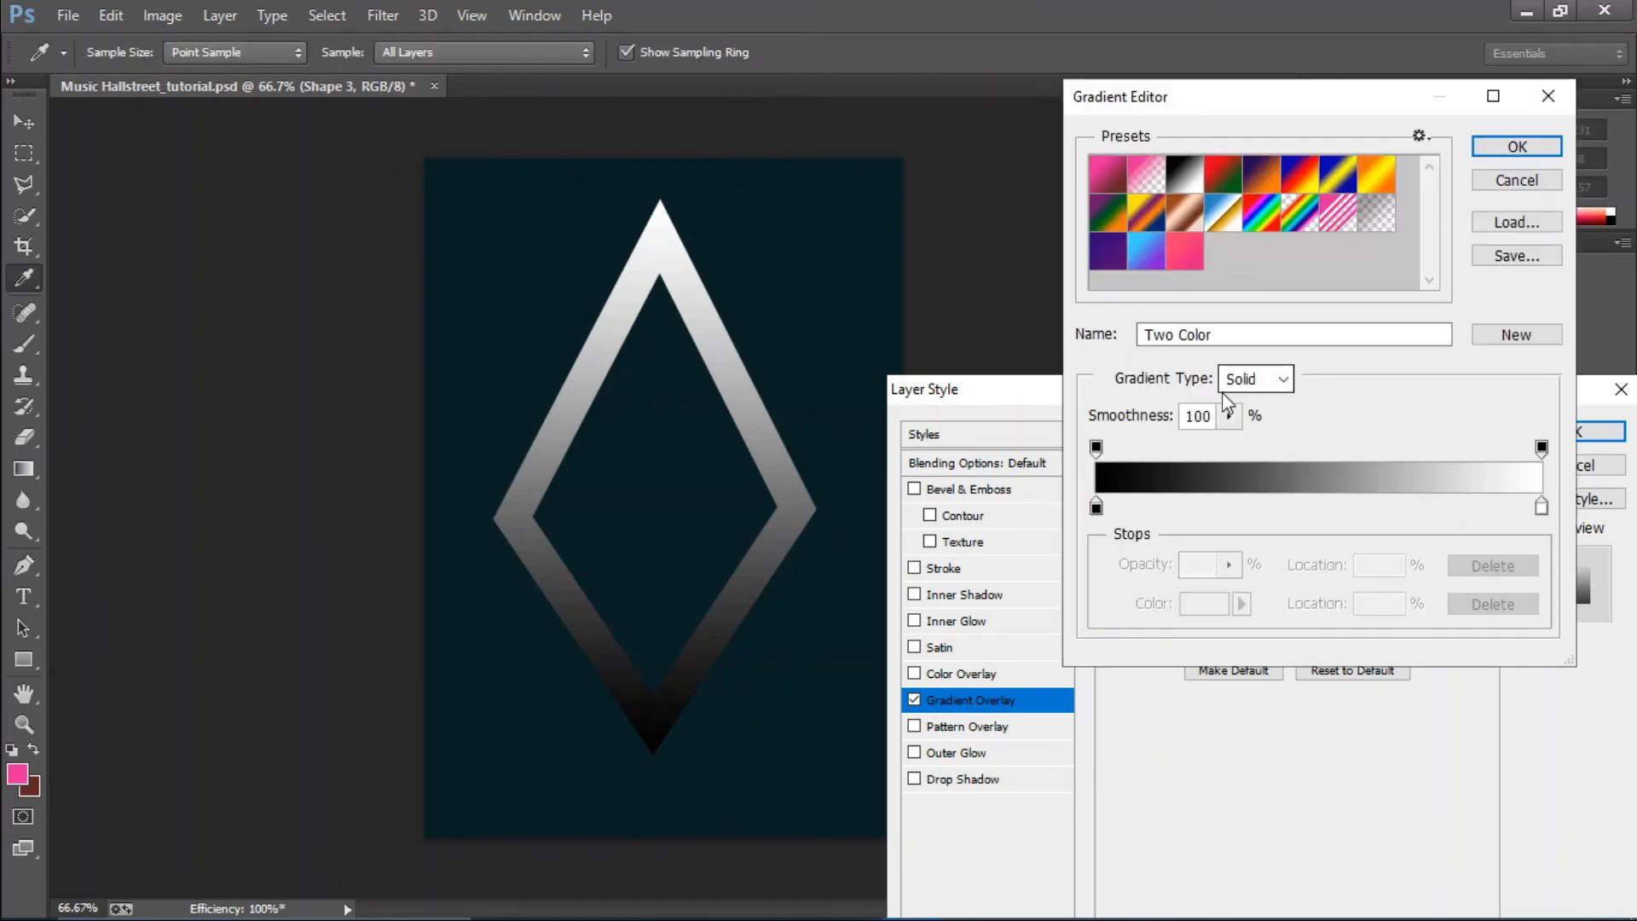
click(1096, 506)
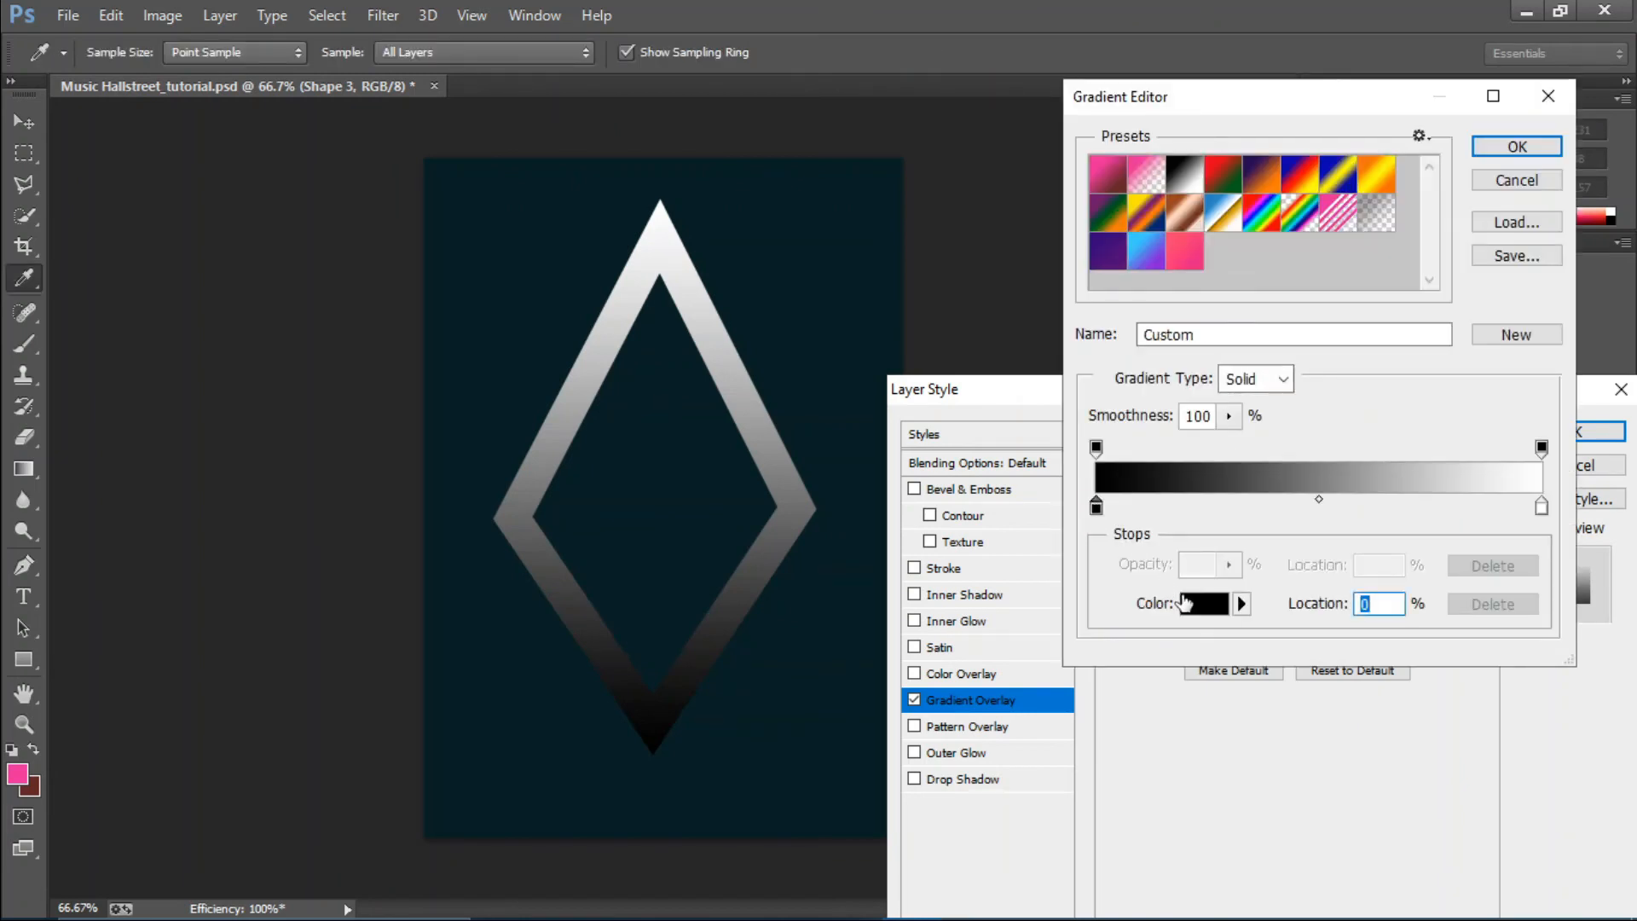
click(1184, 602)
click(1322, 379)
drag(1321, 378, 1293, 359)
click(1293, 366)
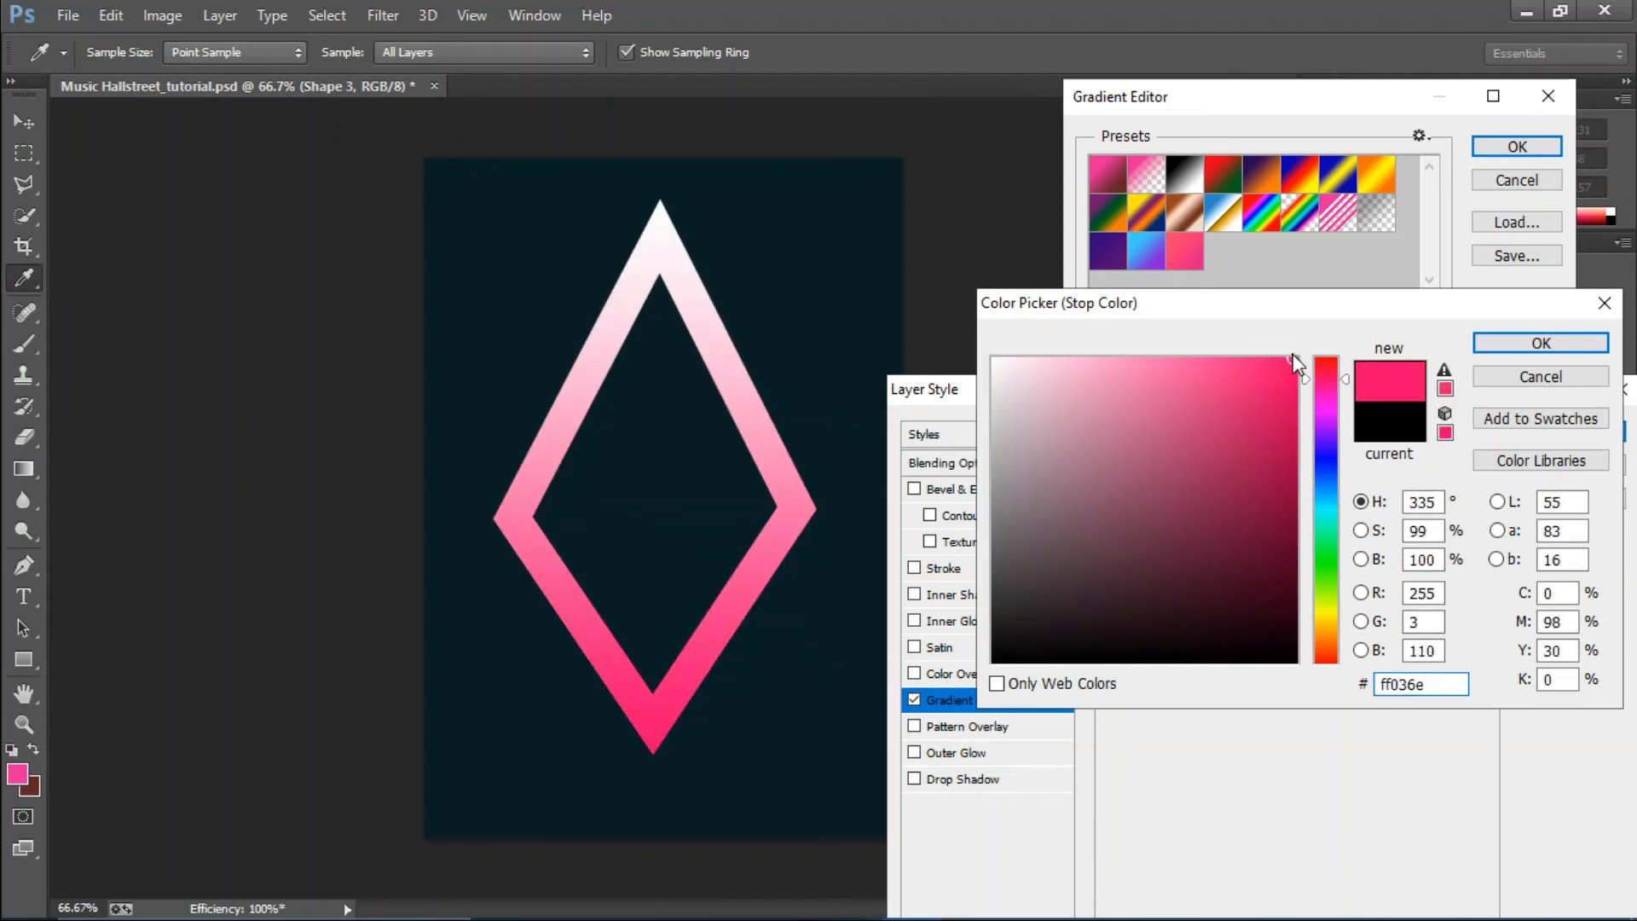
click(1513, 341)
Set the gradient's white end stop to cyan #19edfa, then reduce the overlay's scale slightly and apply the layer style.
double_click(1538, 510)
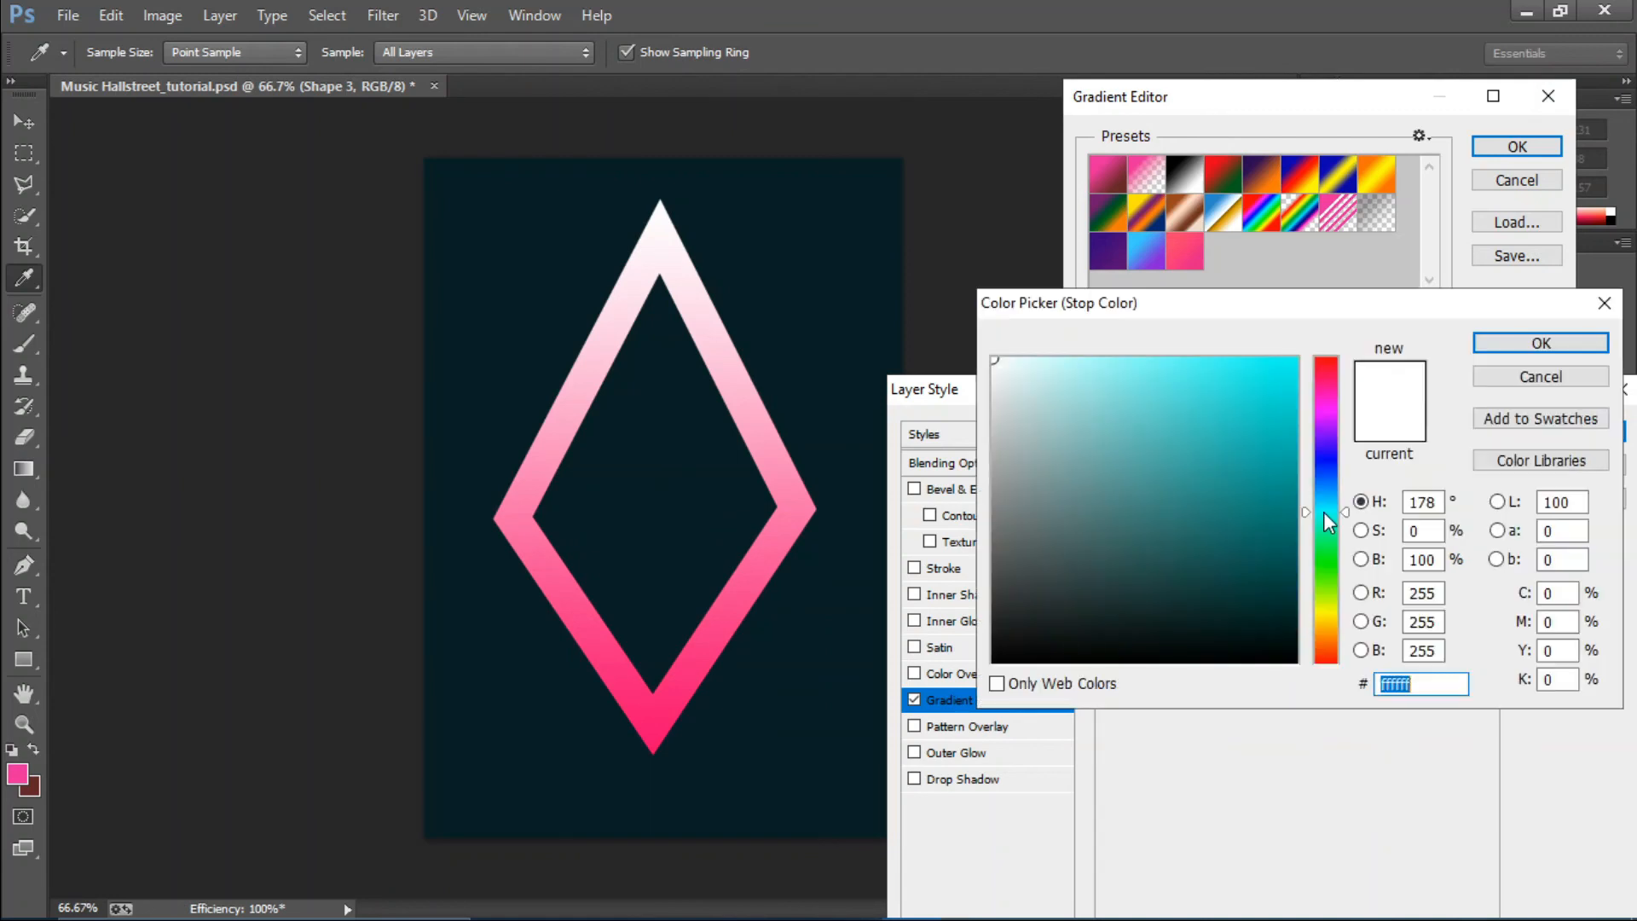
mouse_move(1323, 512)
mouse_down()
mouse_move(1323, 479)
mouse_move(1331, 504)
mouse_up()
click(1197, 359)
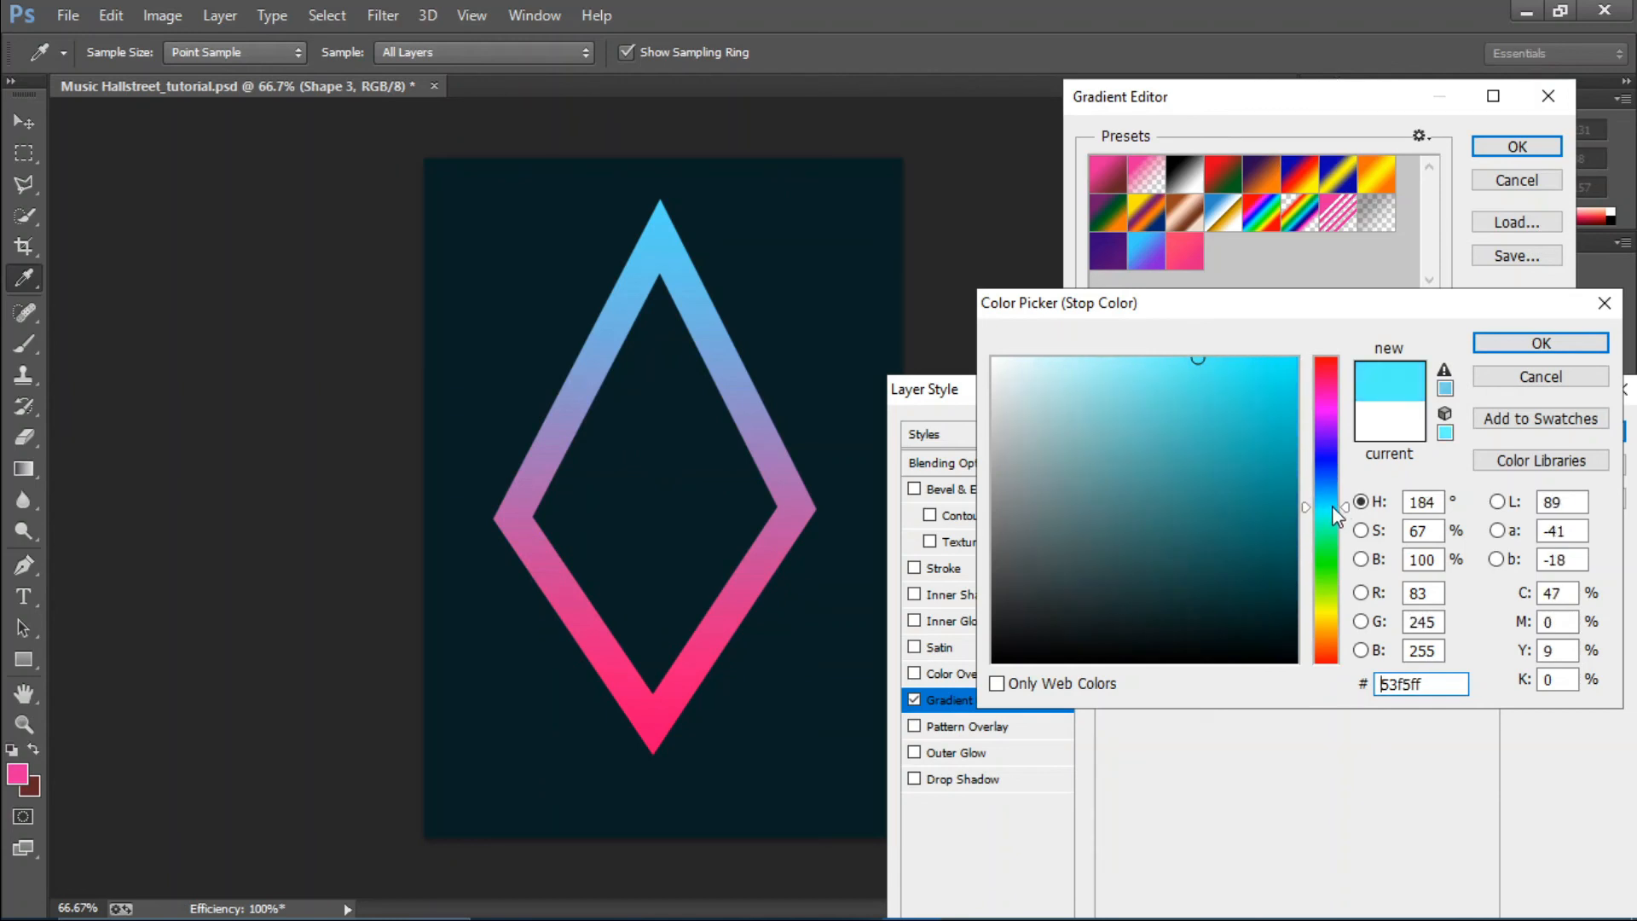
click(1266, 364)
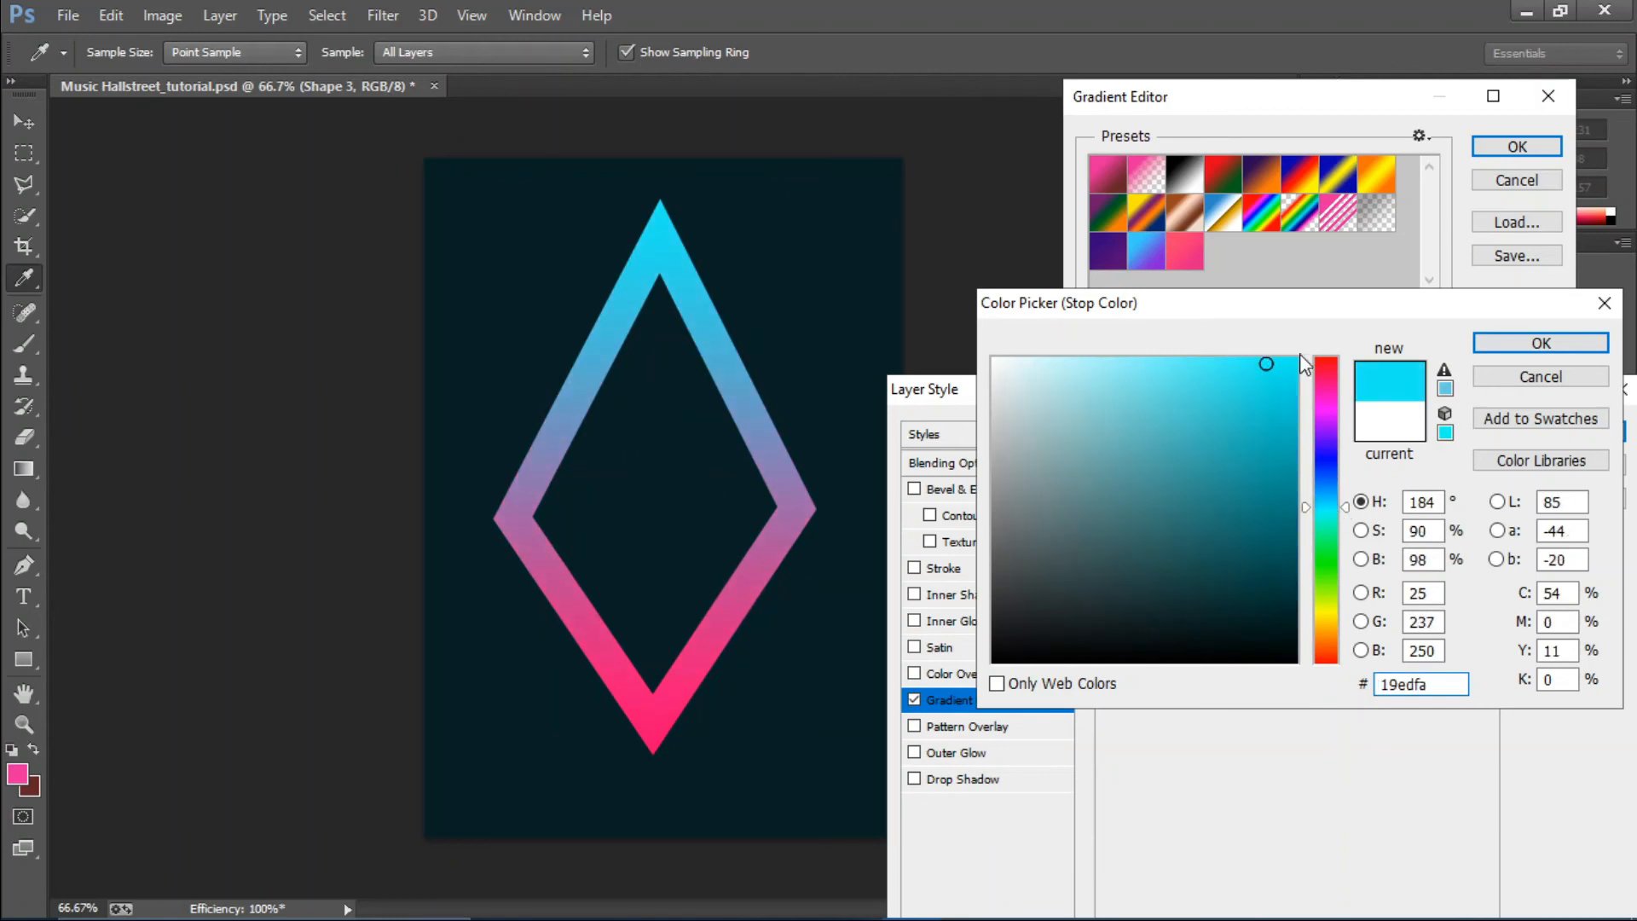
click(1498, 344)
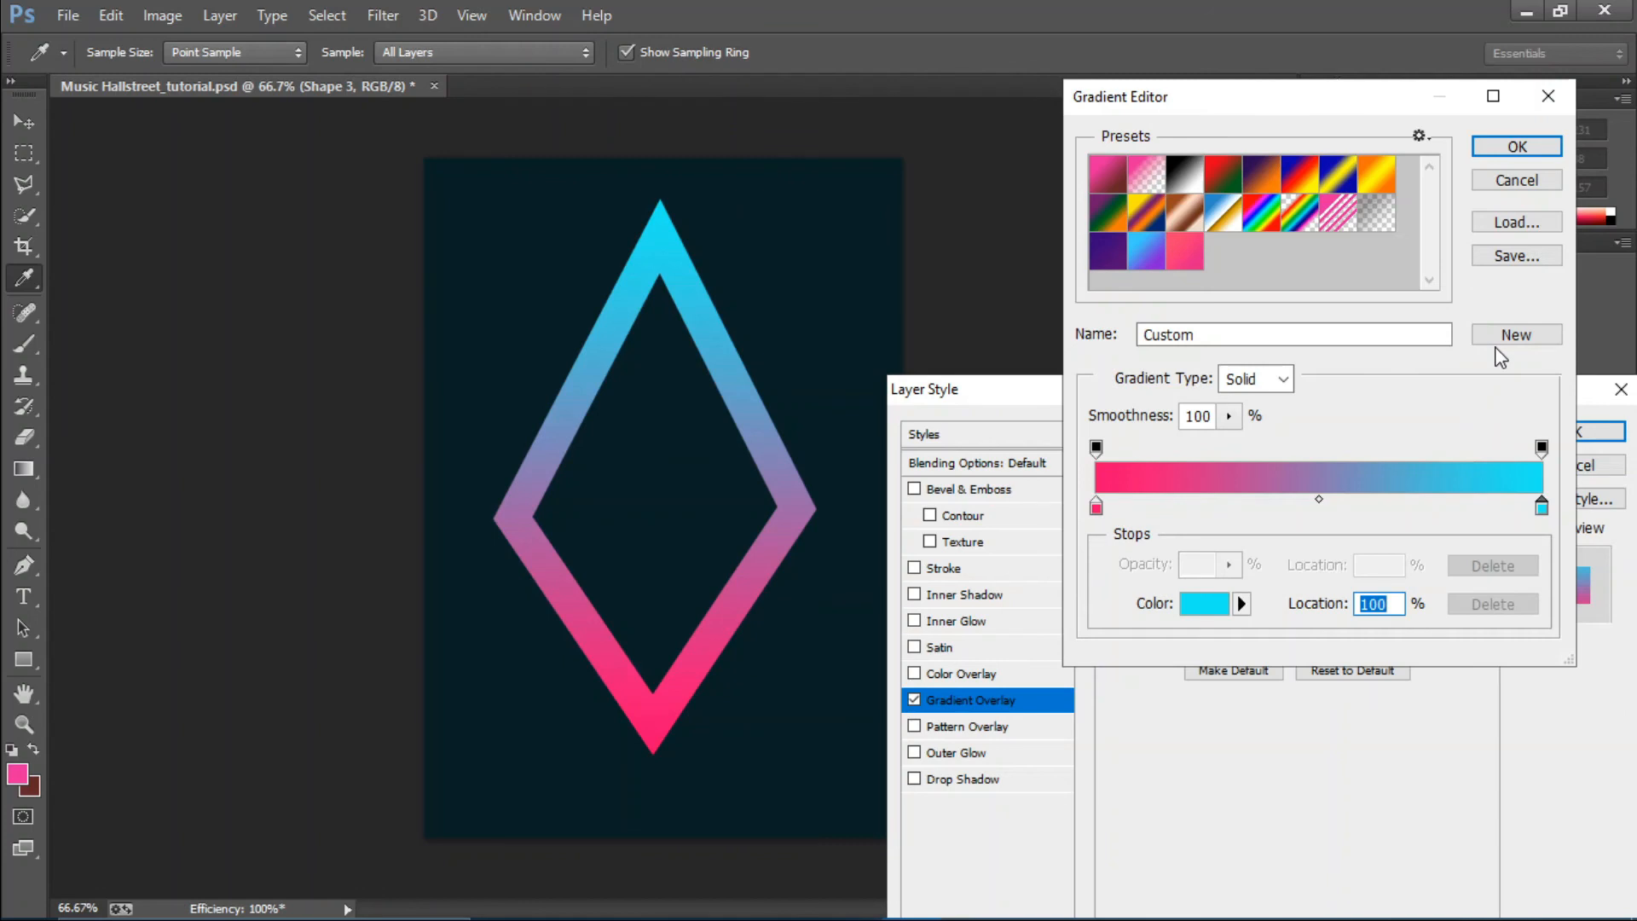
click(1516, 146)
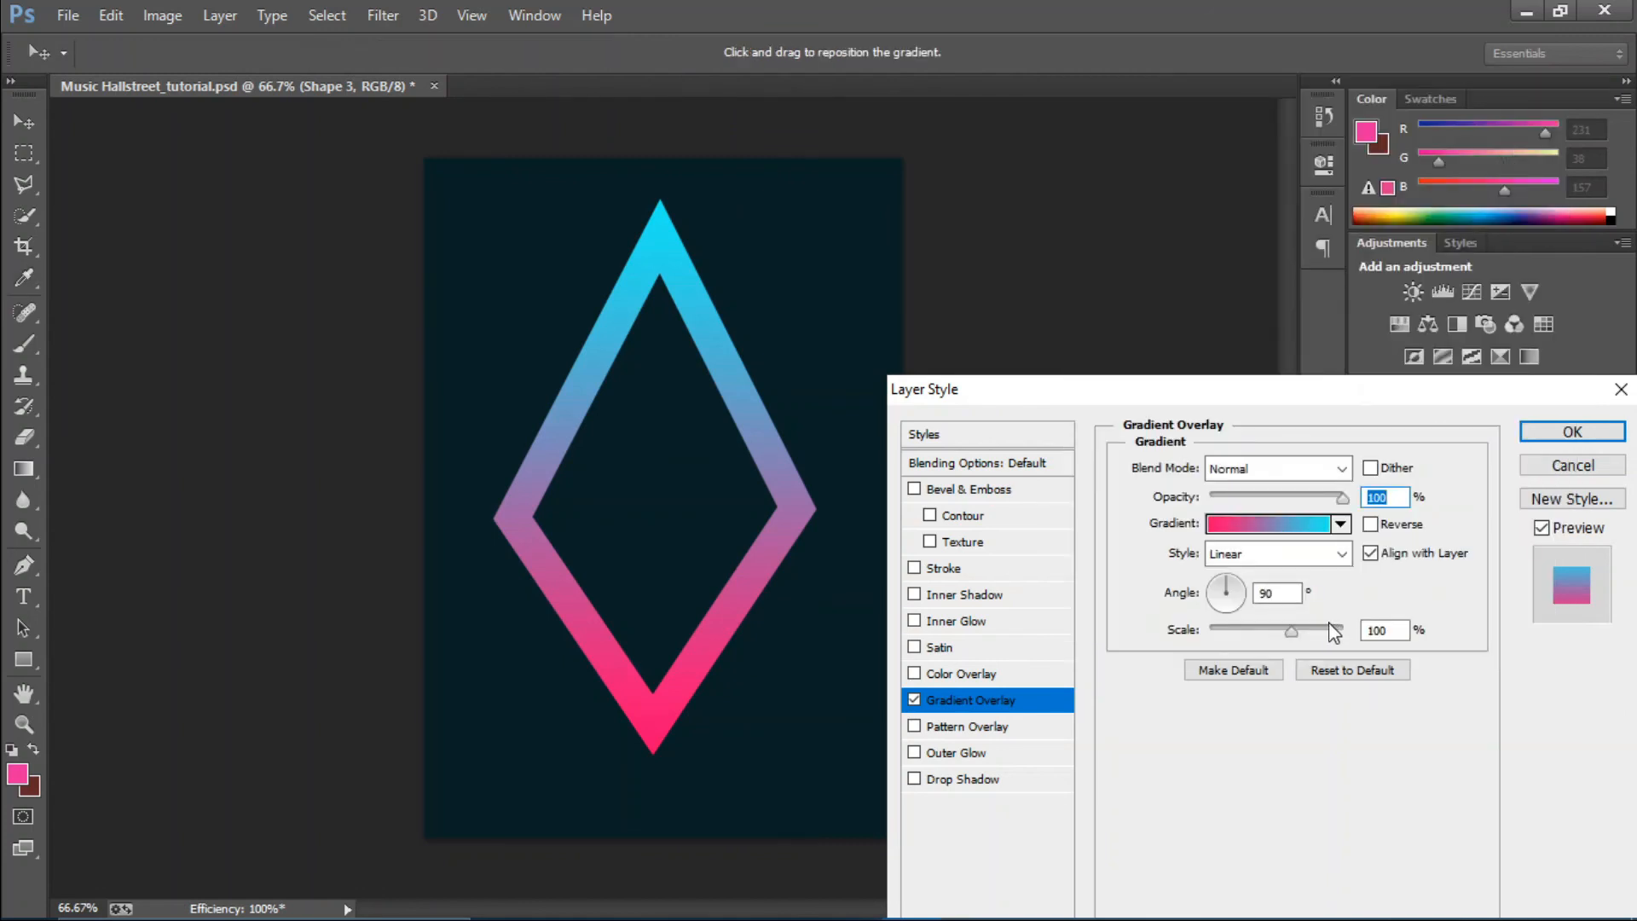
drag(1291, 638, 1275, 631)
click(1572, 431)
Duplicate the gradient diamond layer and activate the Pen tool with the copy selected.
key(p)
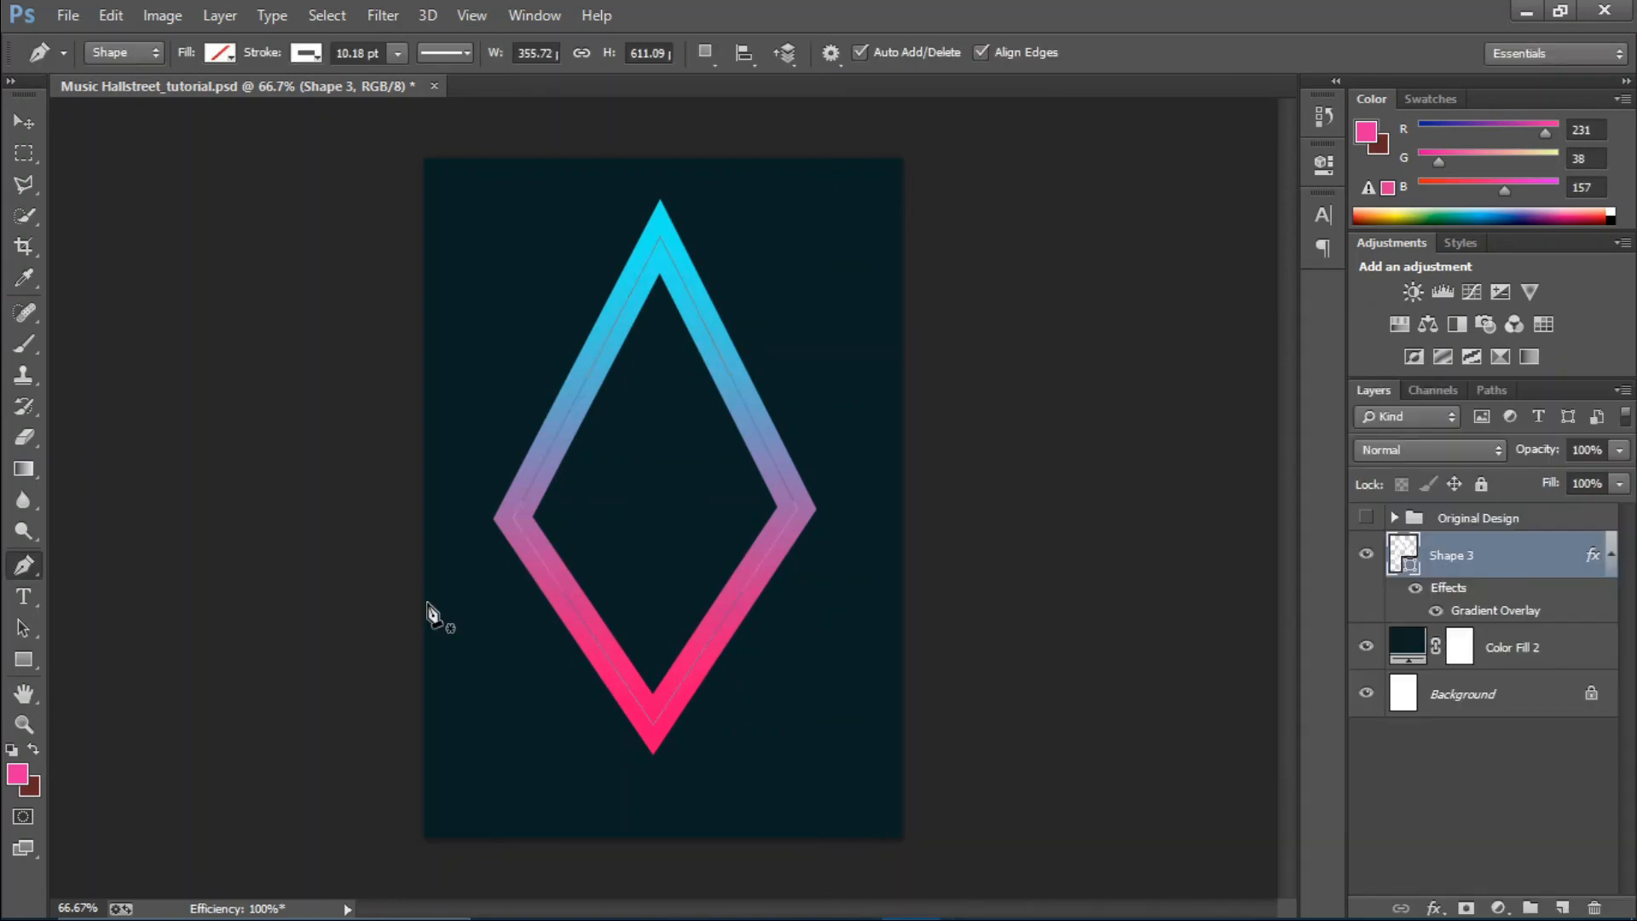
key(v)
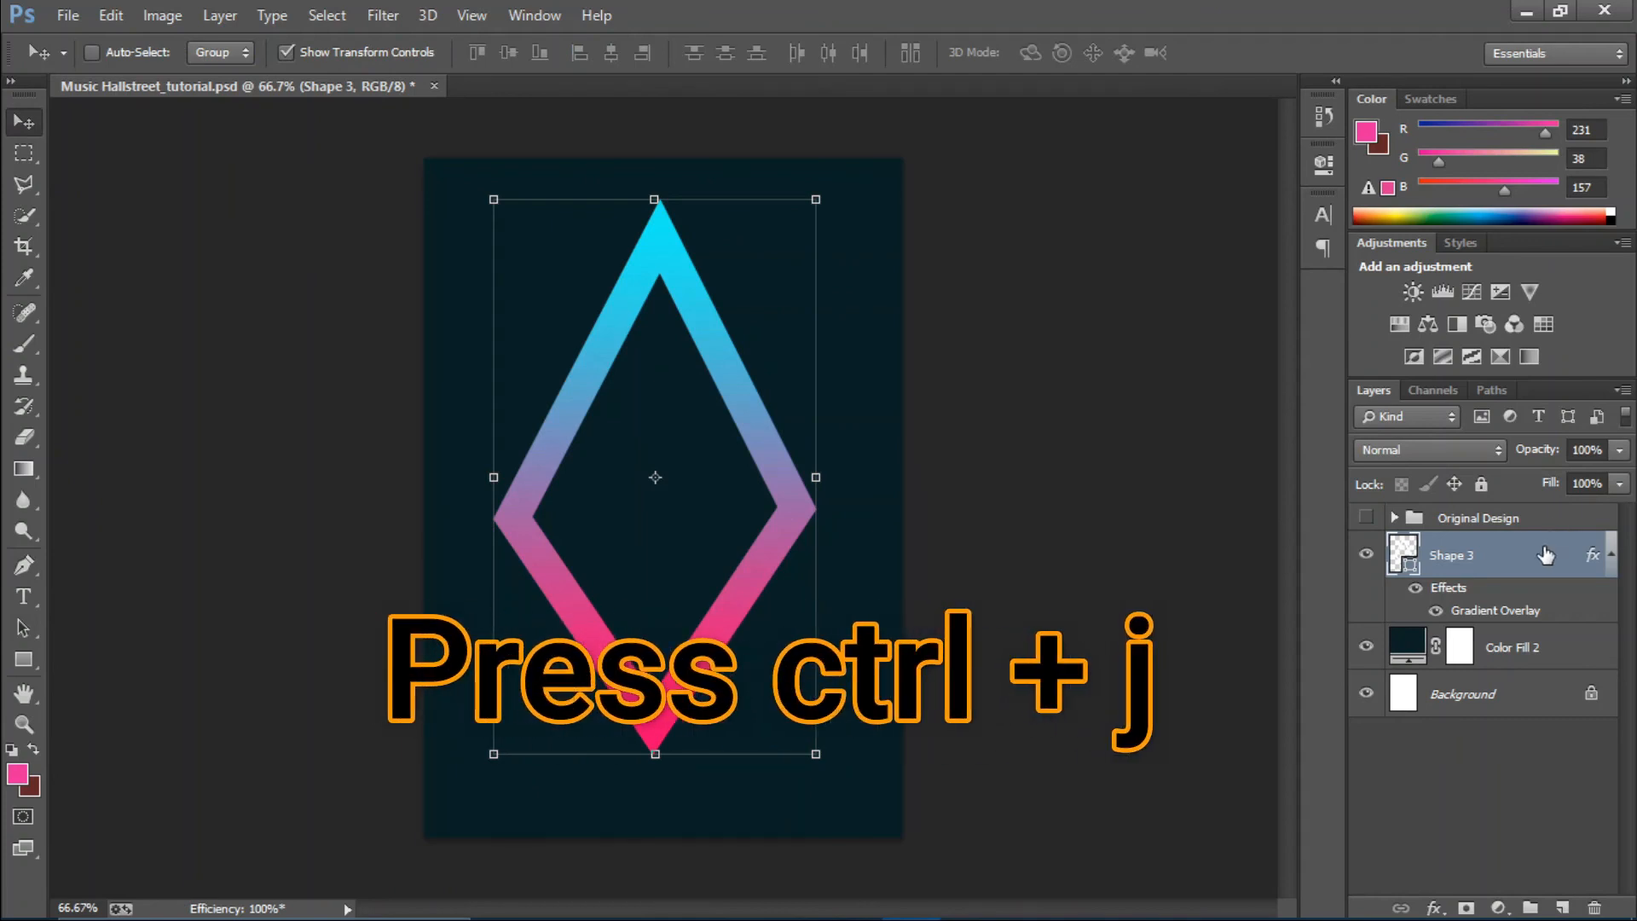
key(ctrl+j)
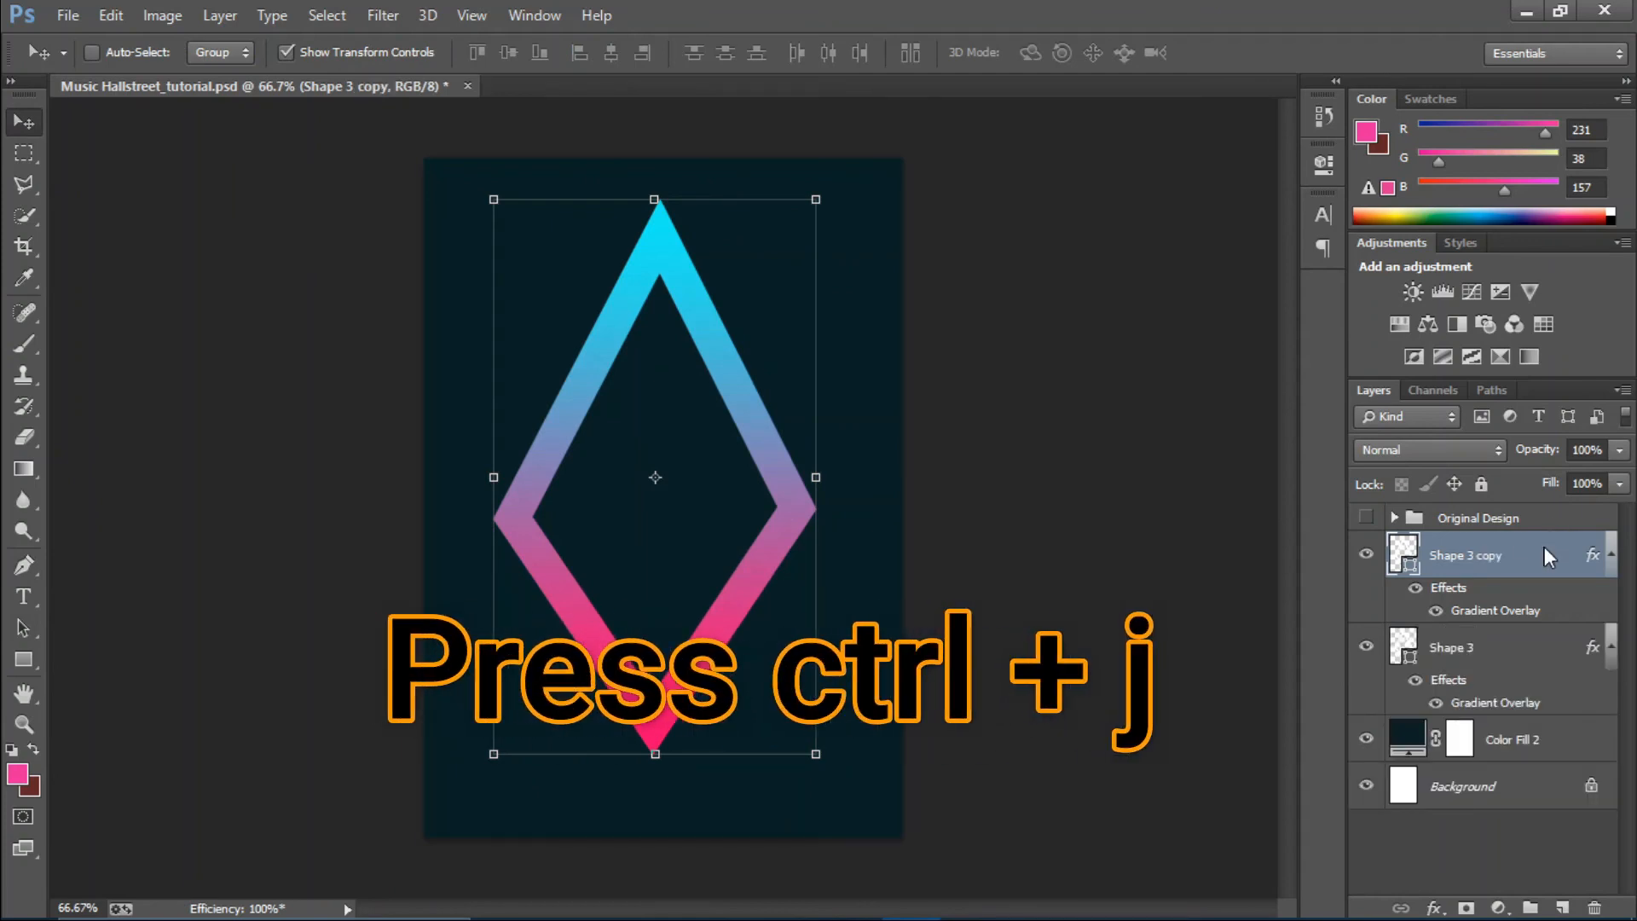
click(24, 564)
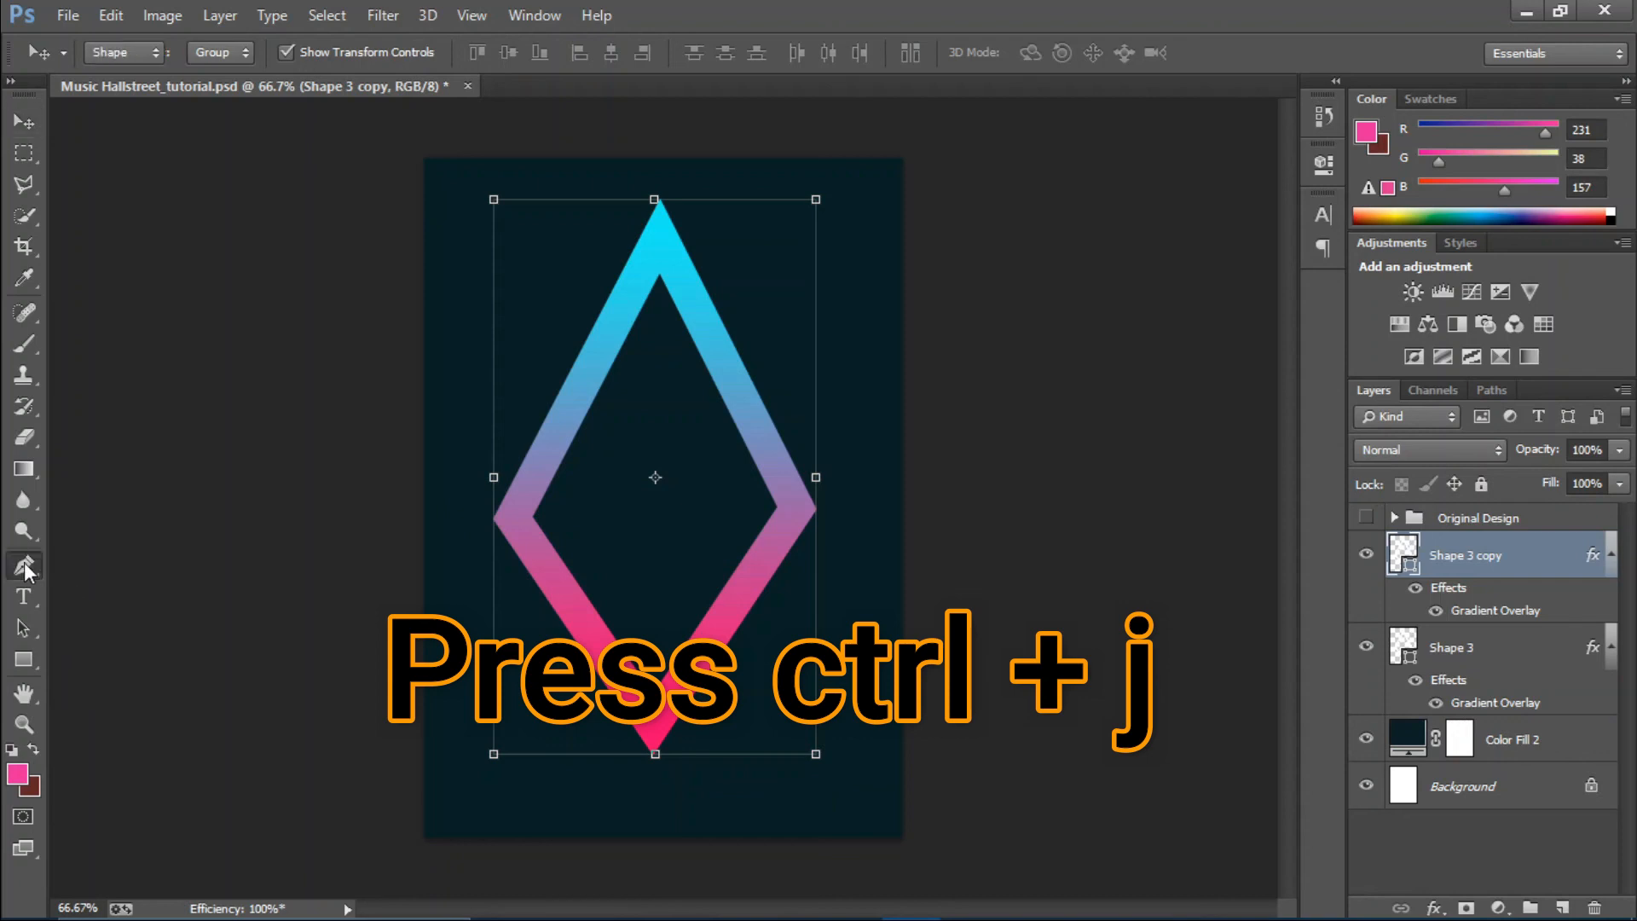
Set the copied diamond's stroke to about 8.41 pt and scale it to about 62%, centred inside the original diamond.
click(397, 52)
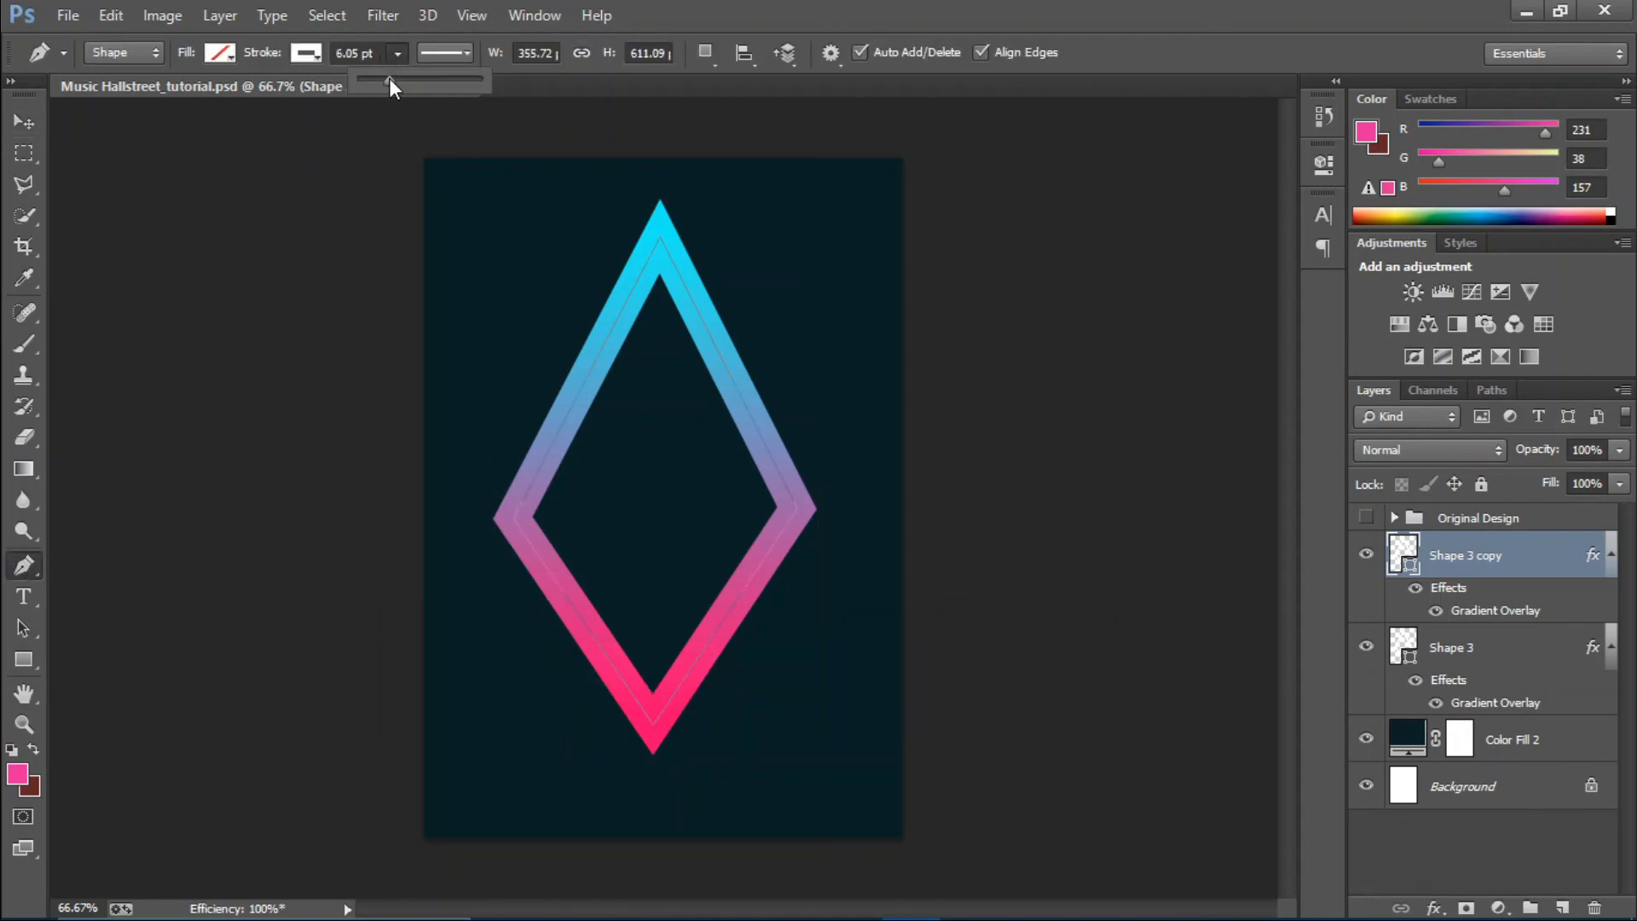
click(657, 5)
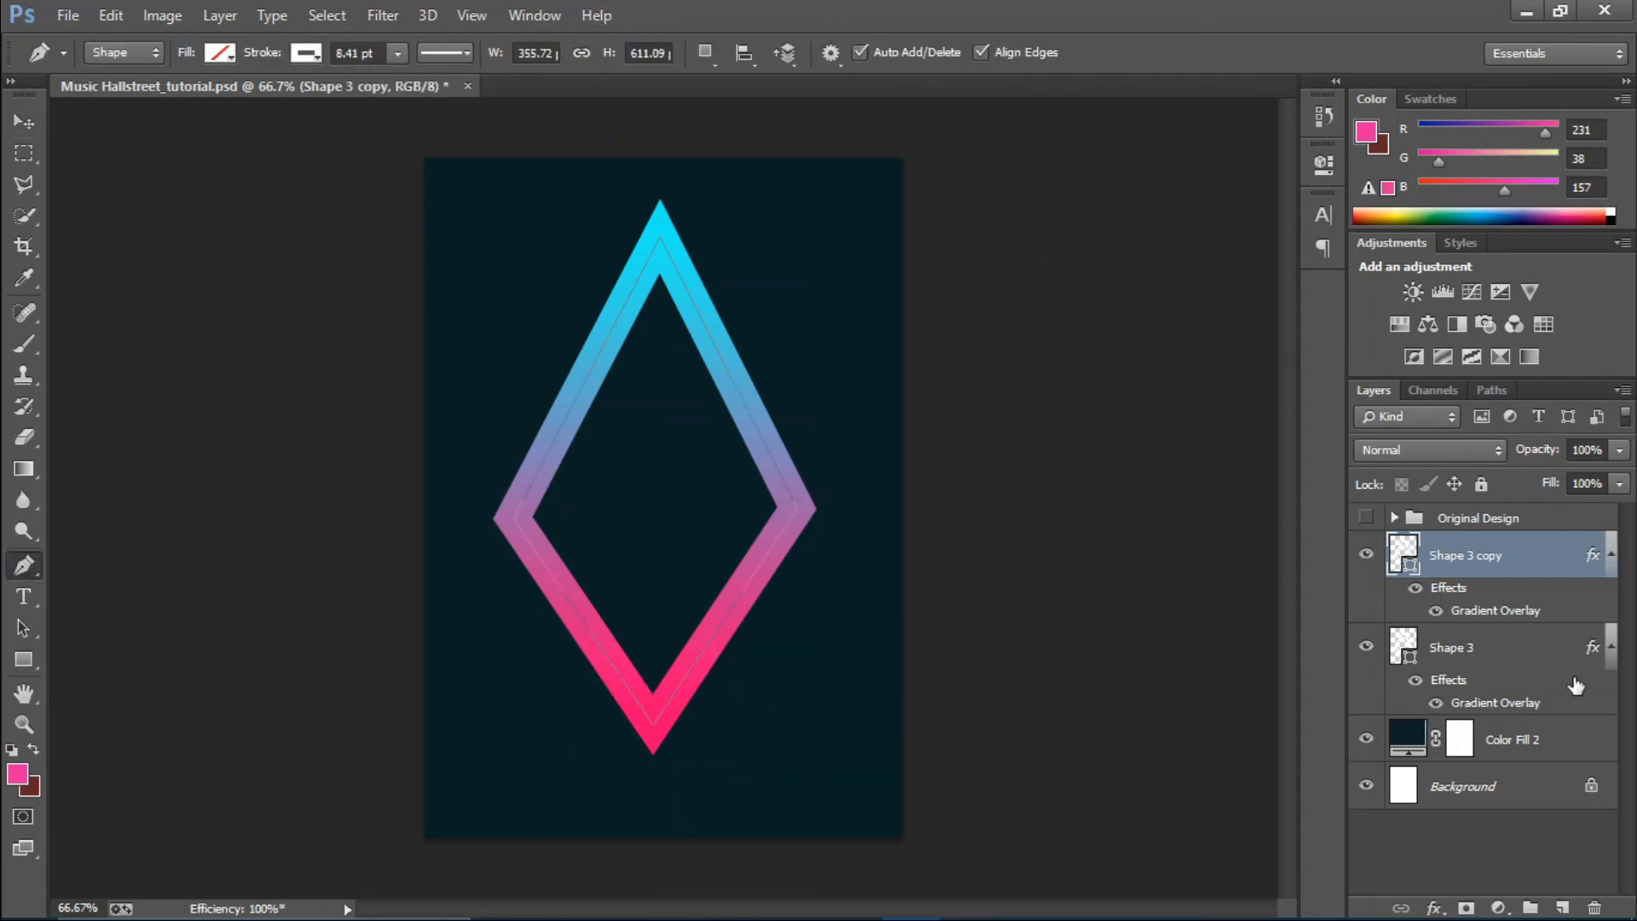
click(23, 123)
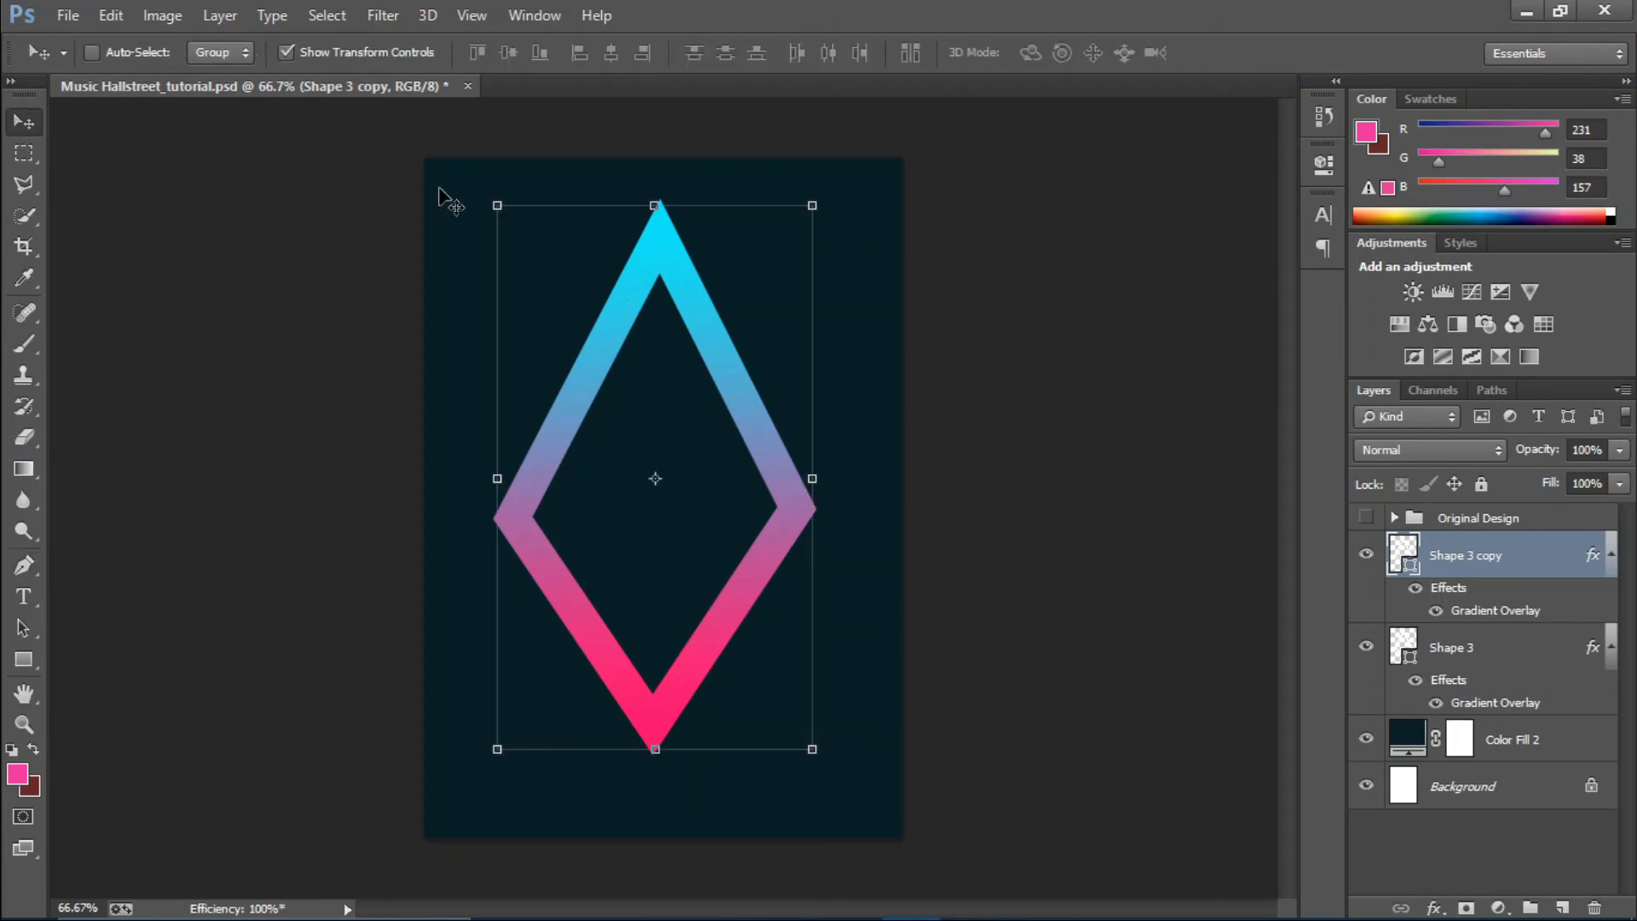
drag(497, 206, 755, 330)
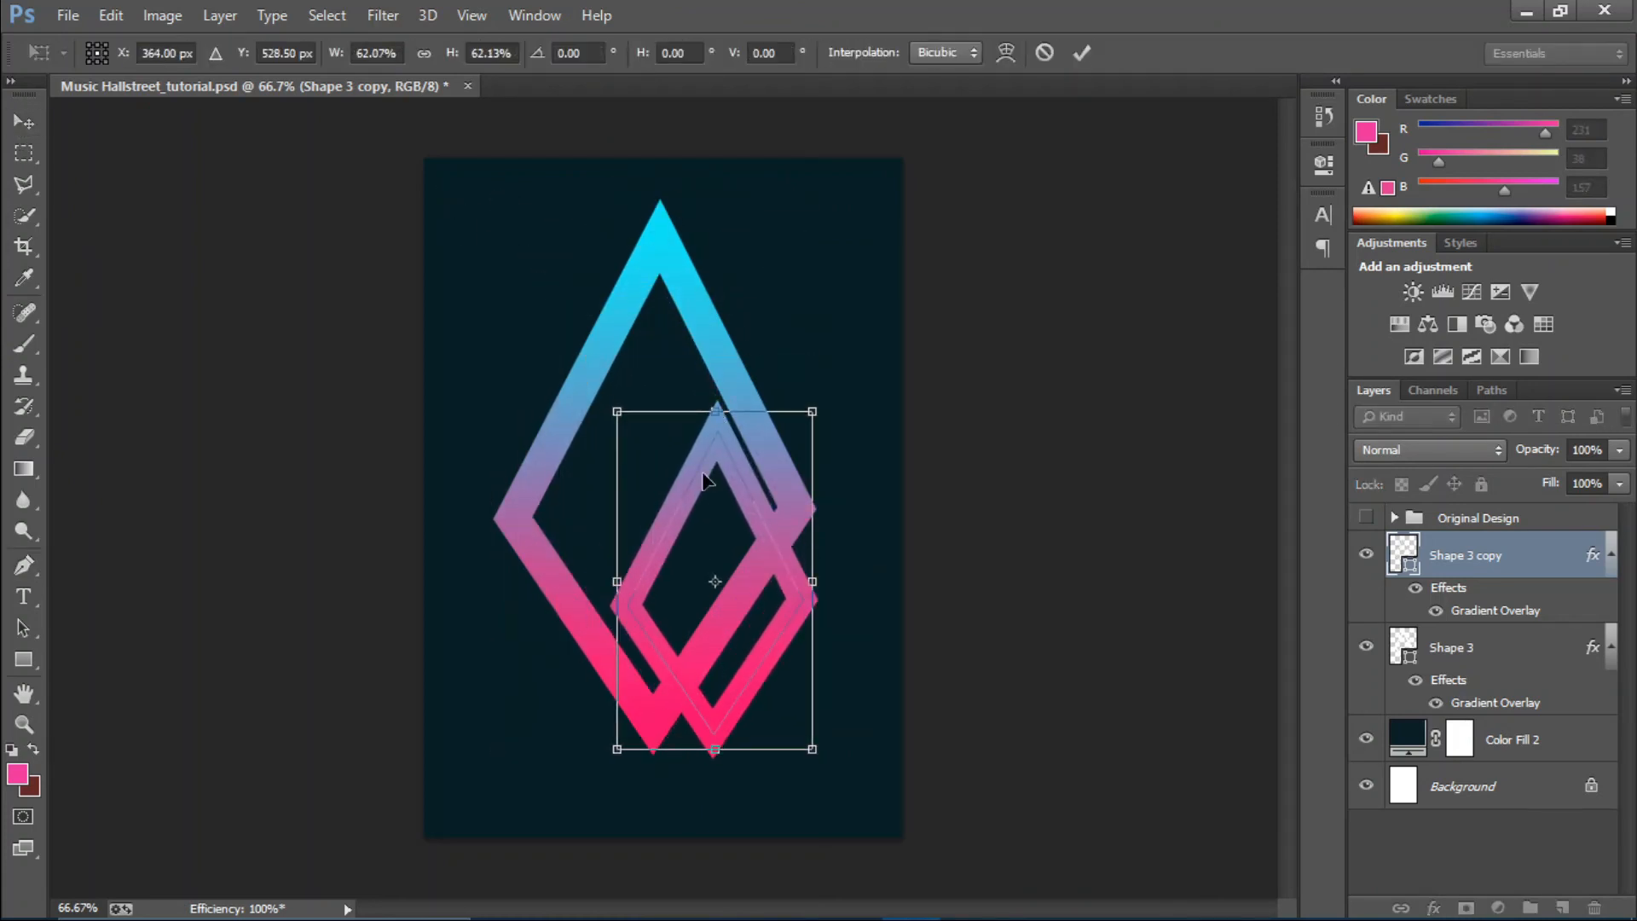
drag(703, 480, 644, 335)
click(1081, 53)
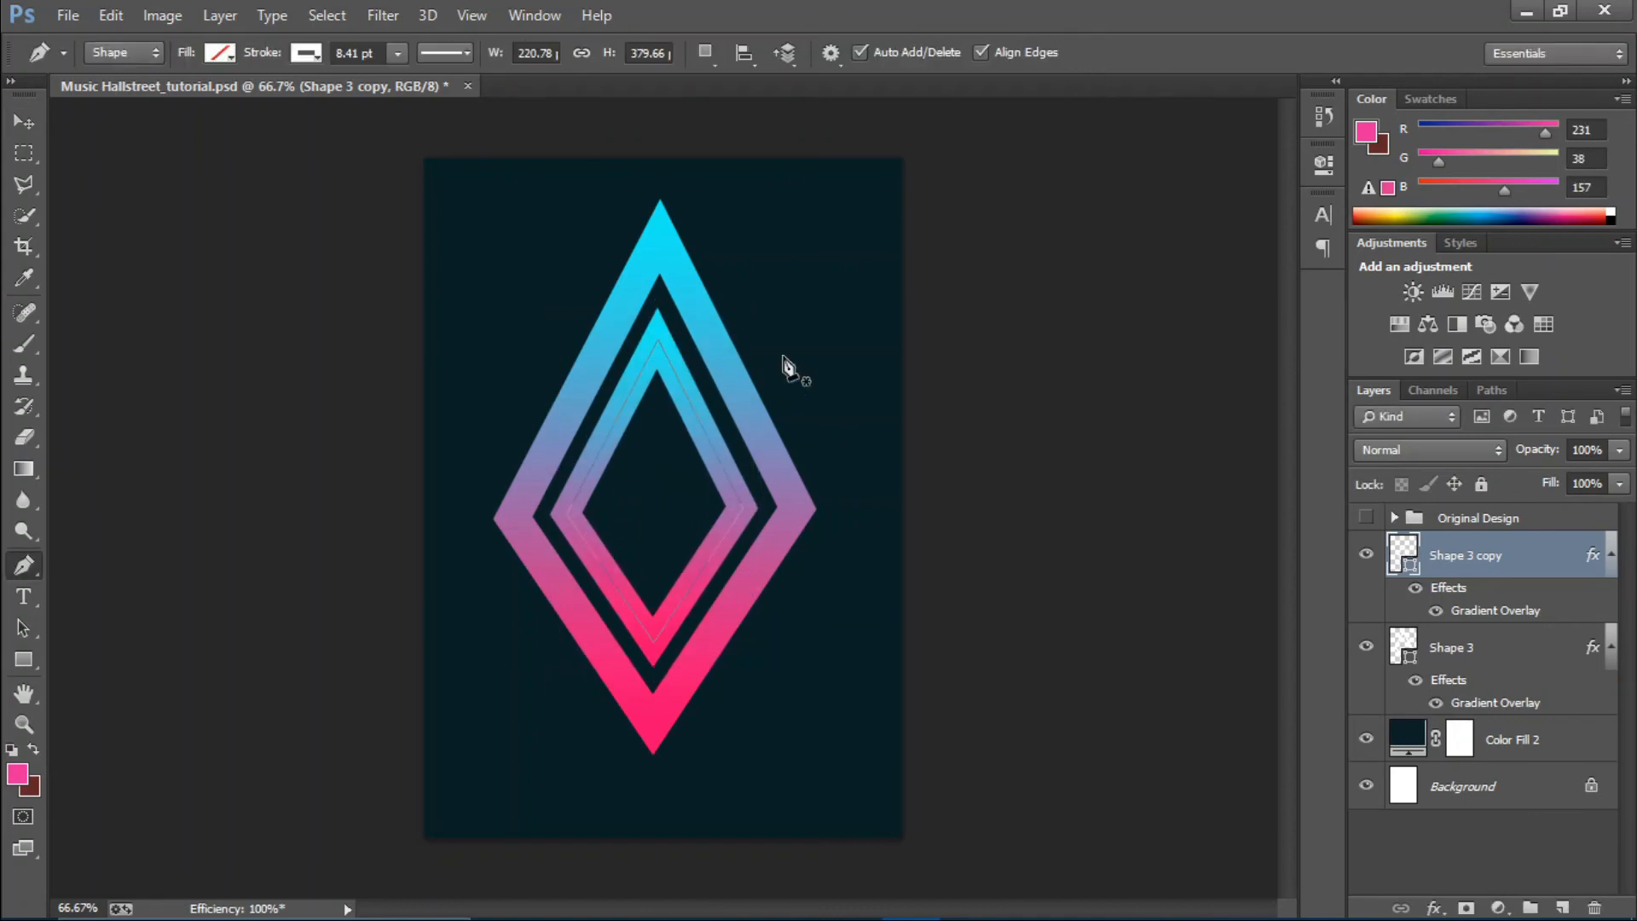
Draw a wavy white stroke about 211 by 149 px from the diamond's upper right edge toward the flyer's corner with the Pen tool.
click(29, 575)
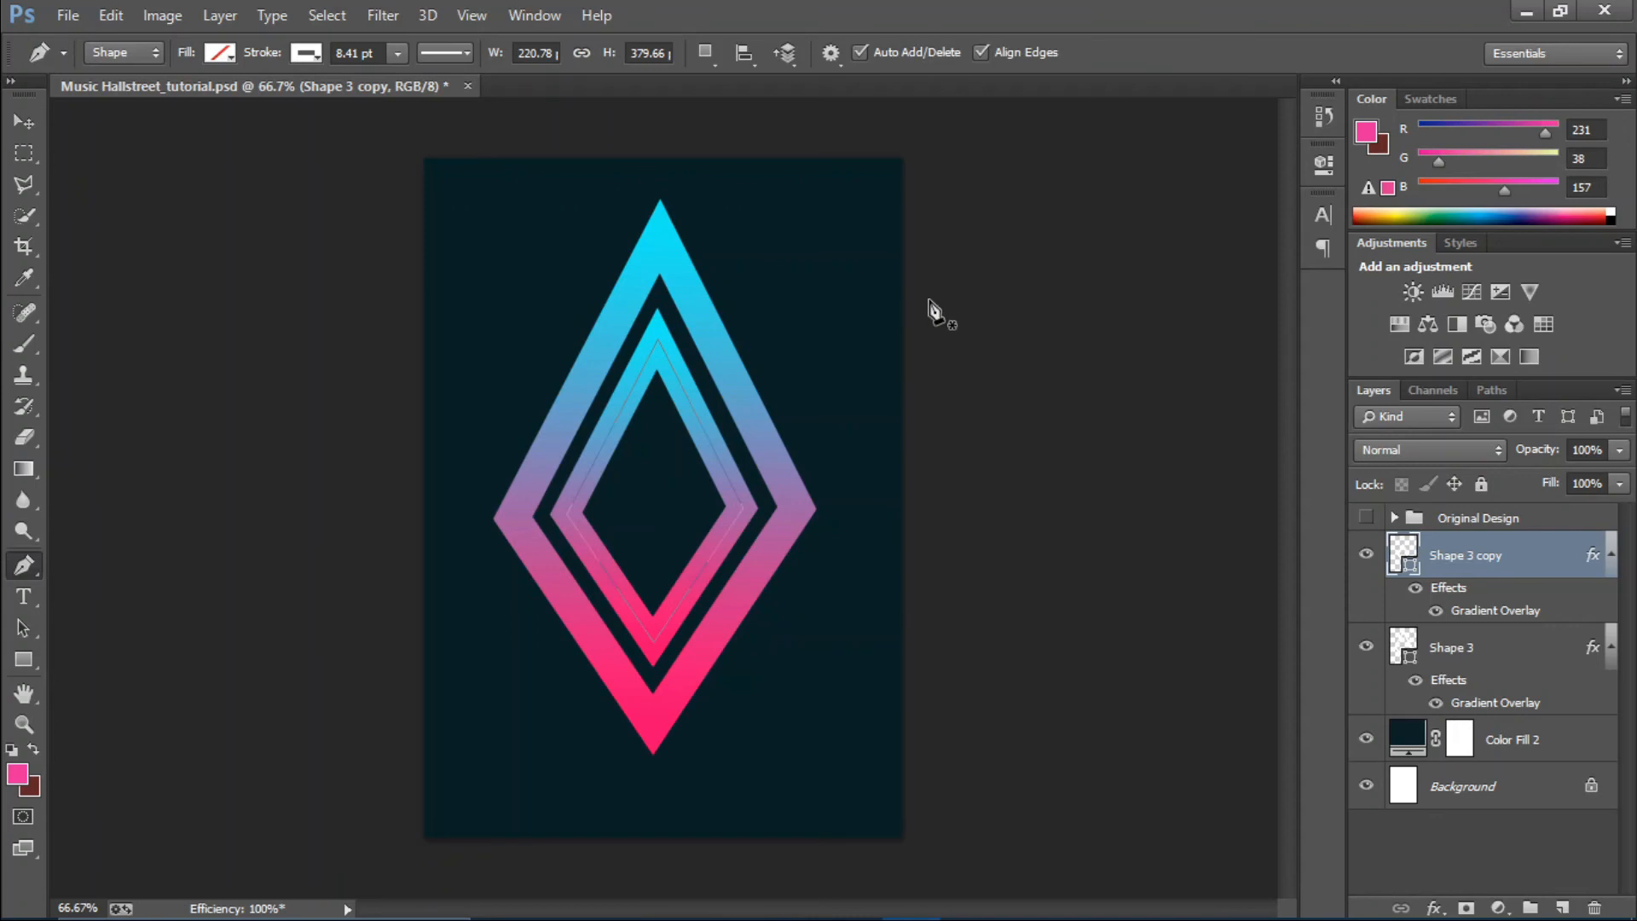
click(729, 306)
mouse_move(762, 231)
mouse_down()
mouse_move(822, 228)
mouse_move(881, 171)
mouse_move(866, 146)
mouse_up()
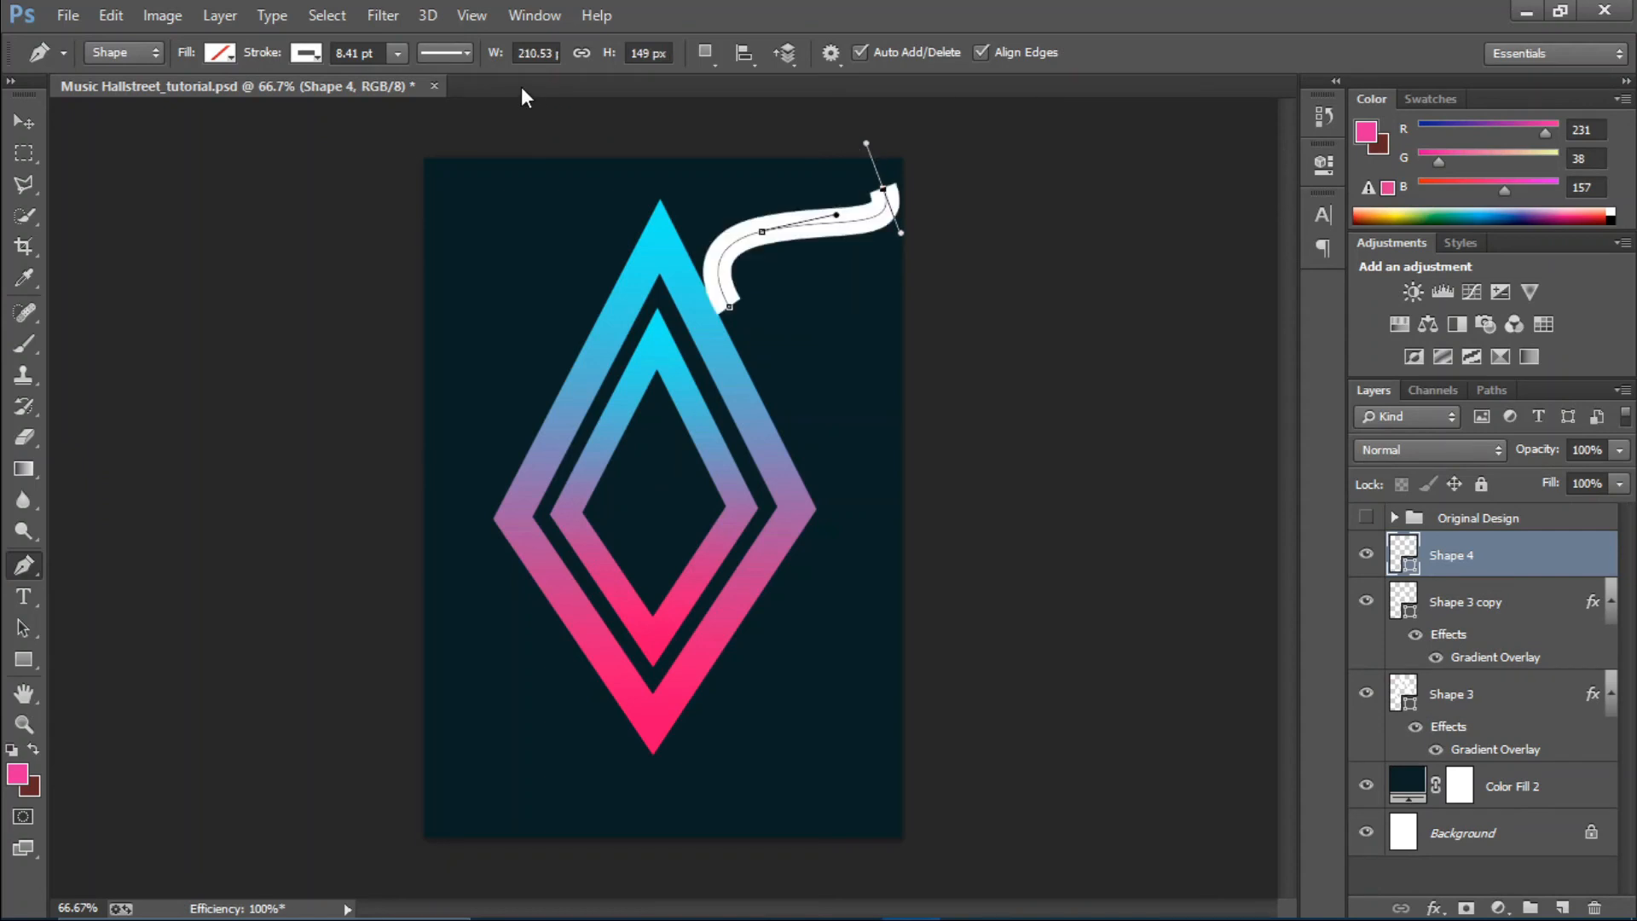
key(Return)
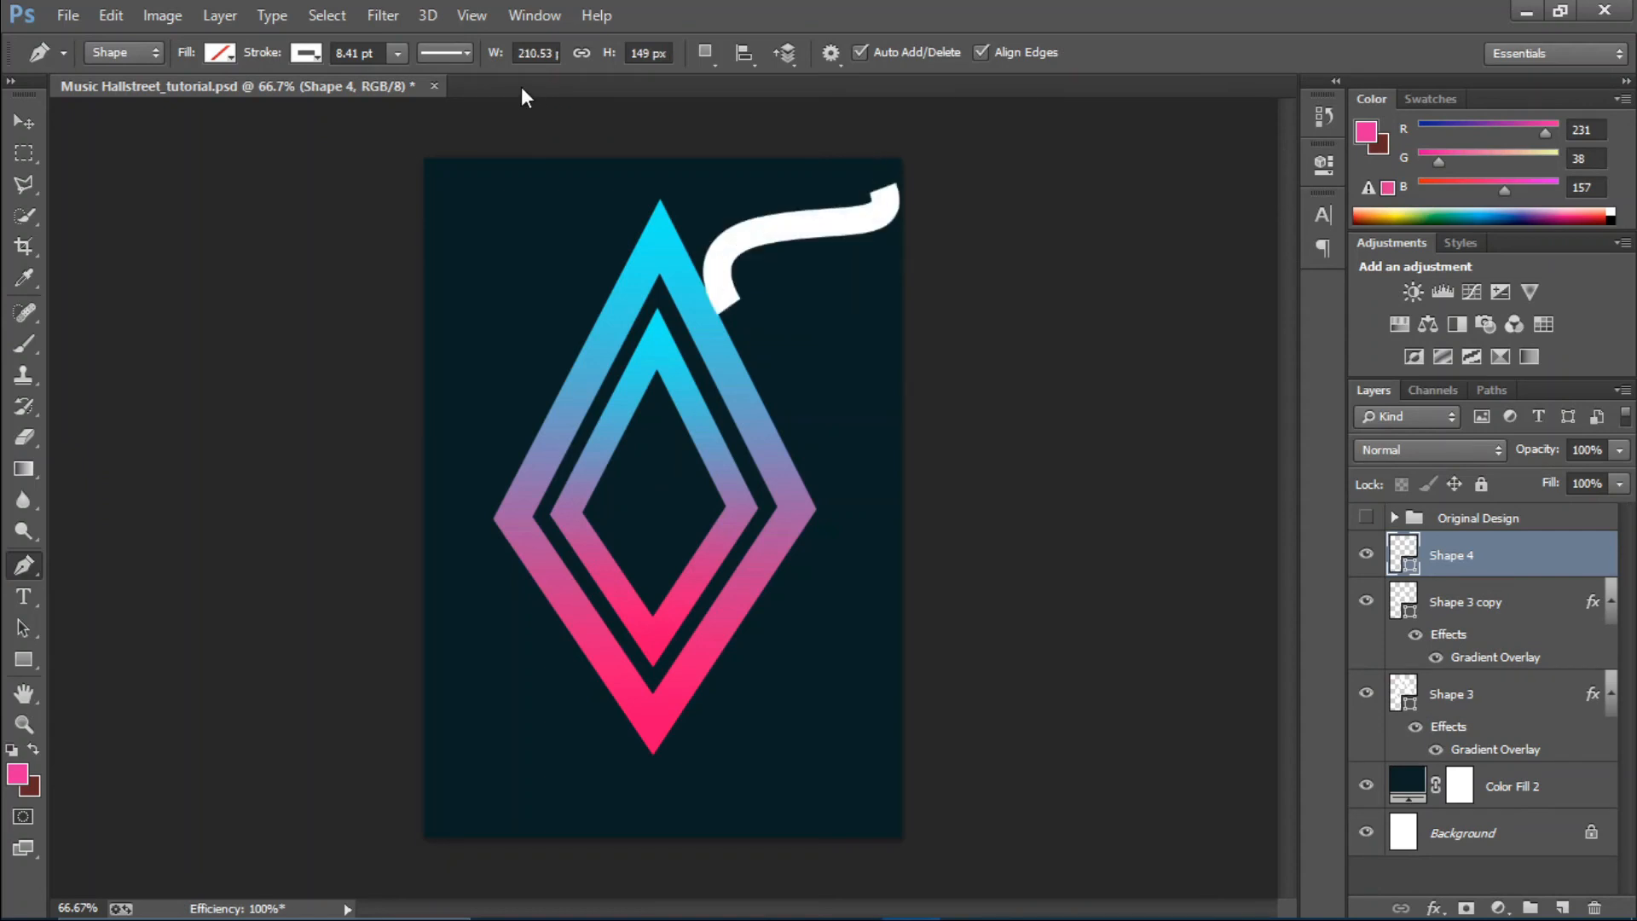
Move the wavy stroke to the diamond's upper left side and rotate it about 52.5° so it runs off the flyer's edge.
click(39, 119)
drag(820, 228, 503, 307)
drag(579, 237, 678, 374)
drag(526, 365, 557, 366)
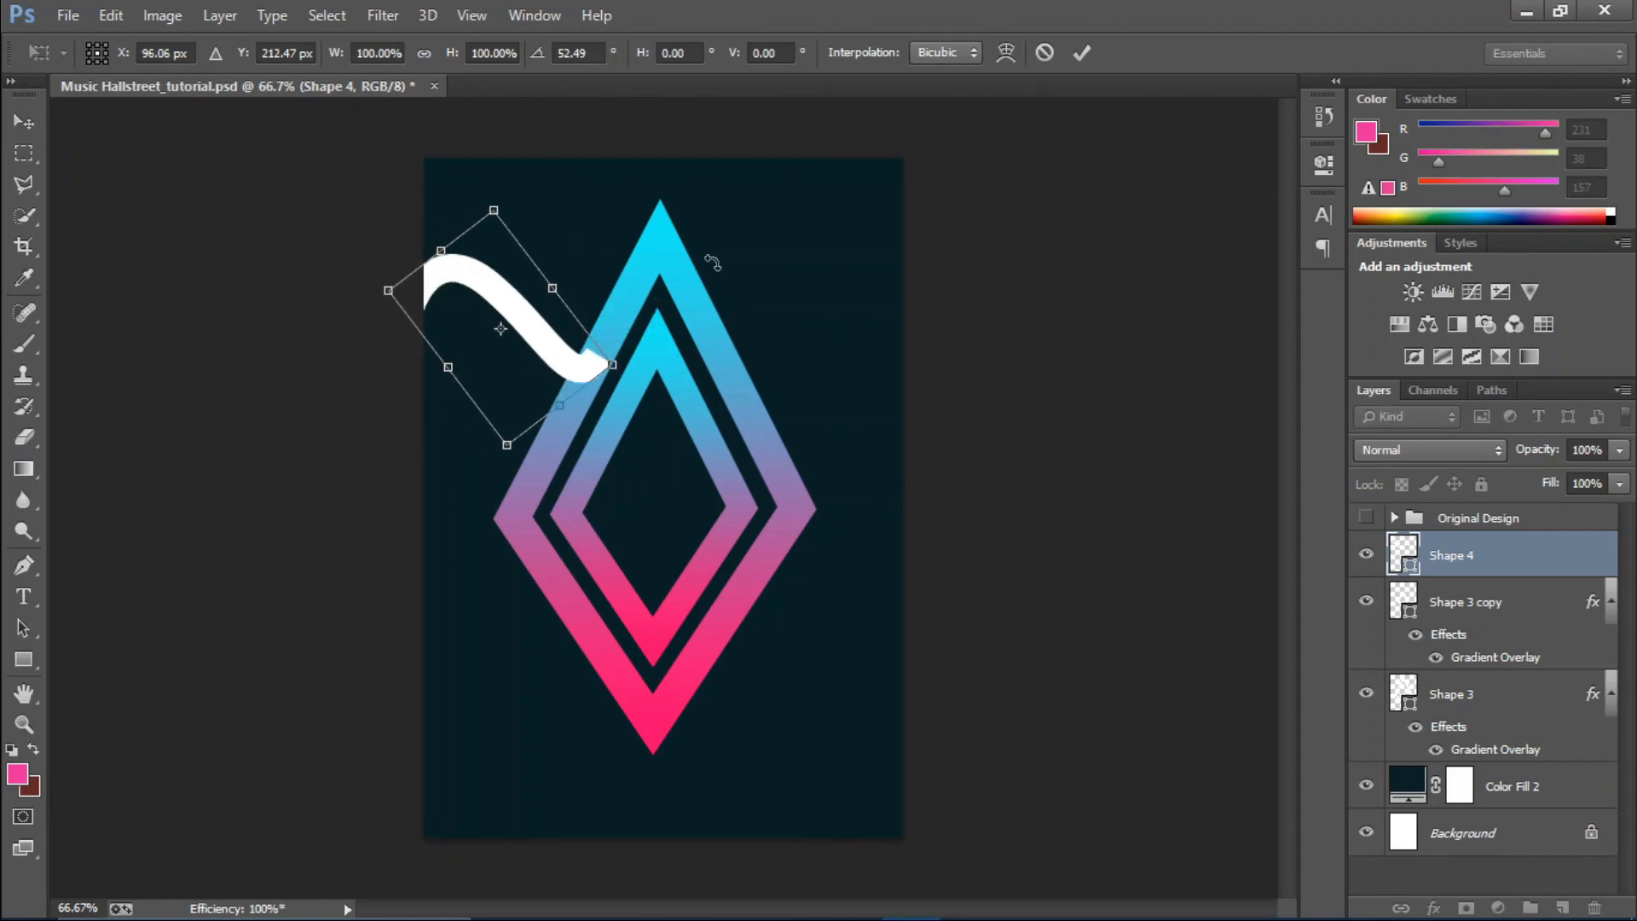
click(1080, 53)
Place the wavy stroke's layer beneath both diamond layers and give it a cyan #00fffc Color Overlay.
drag(1506, 559, 1531, 751)
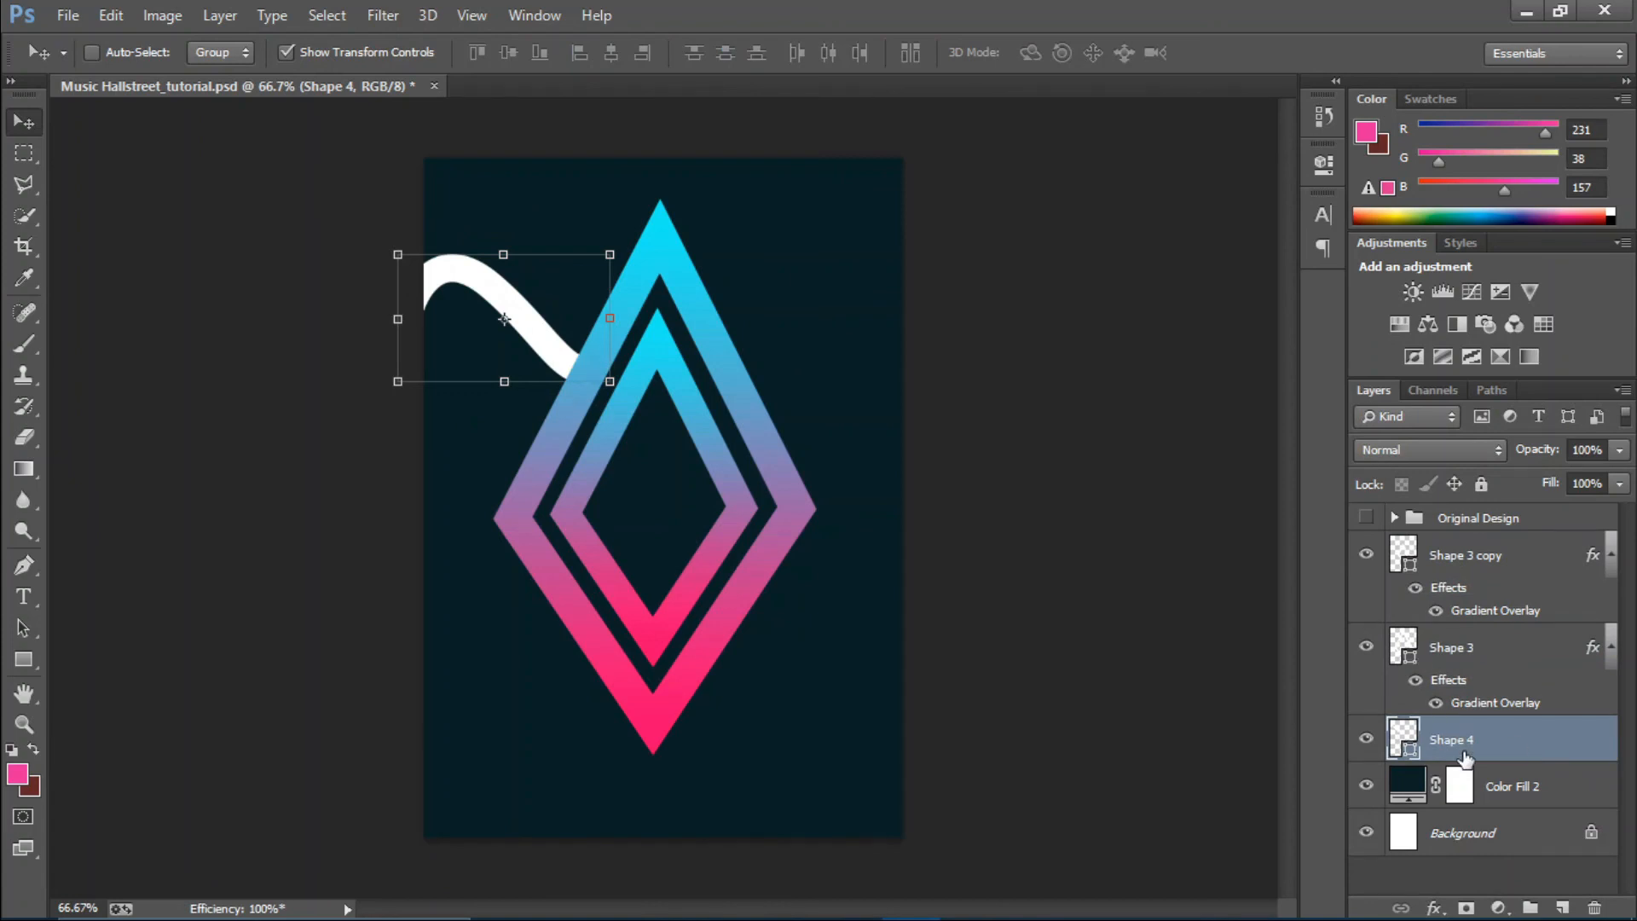
click(1435, 907)
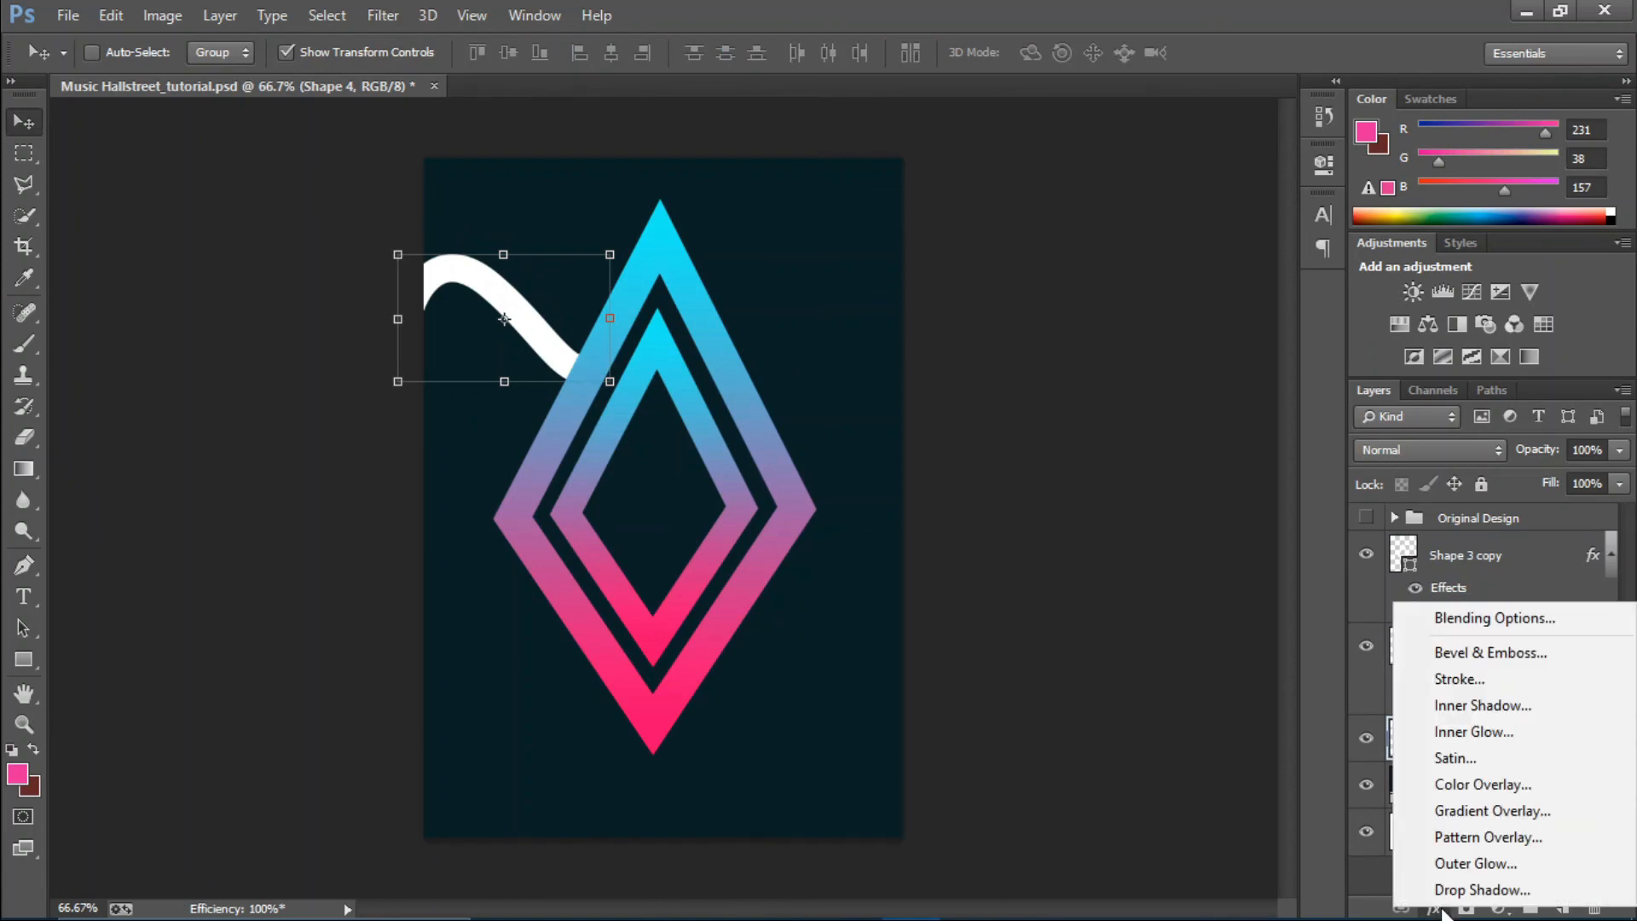
click(1484, 787)
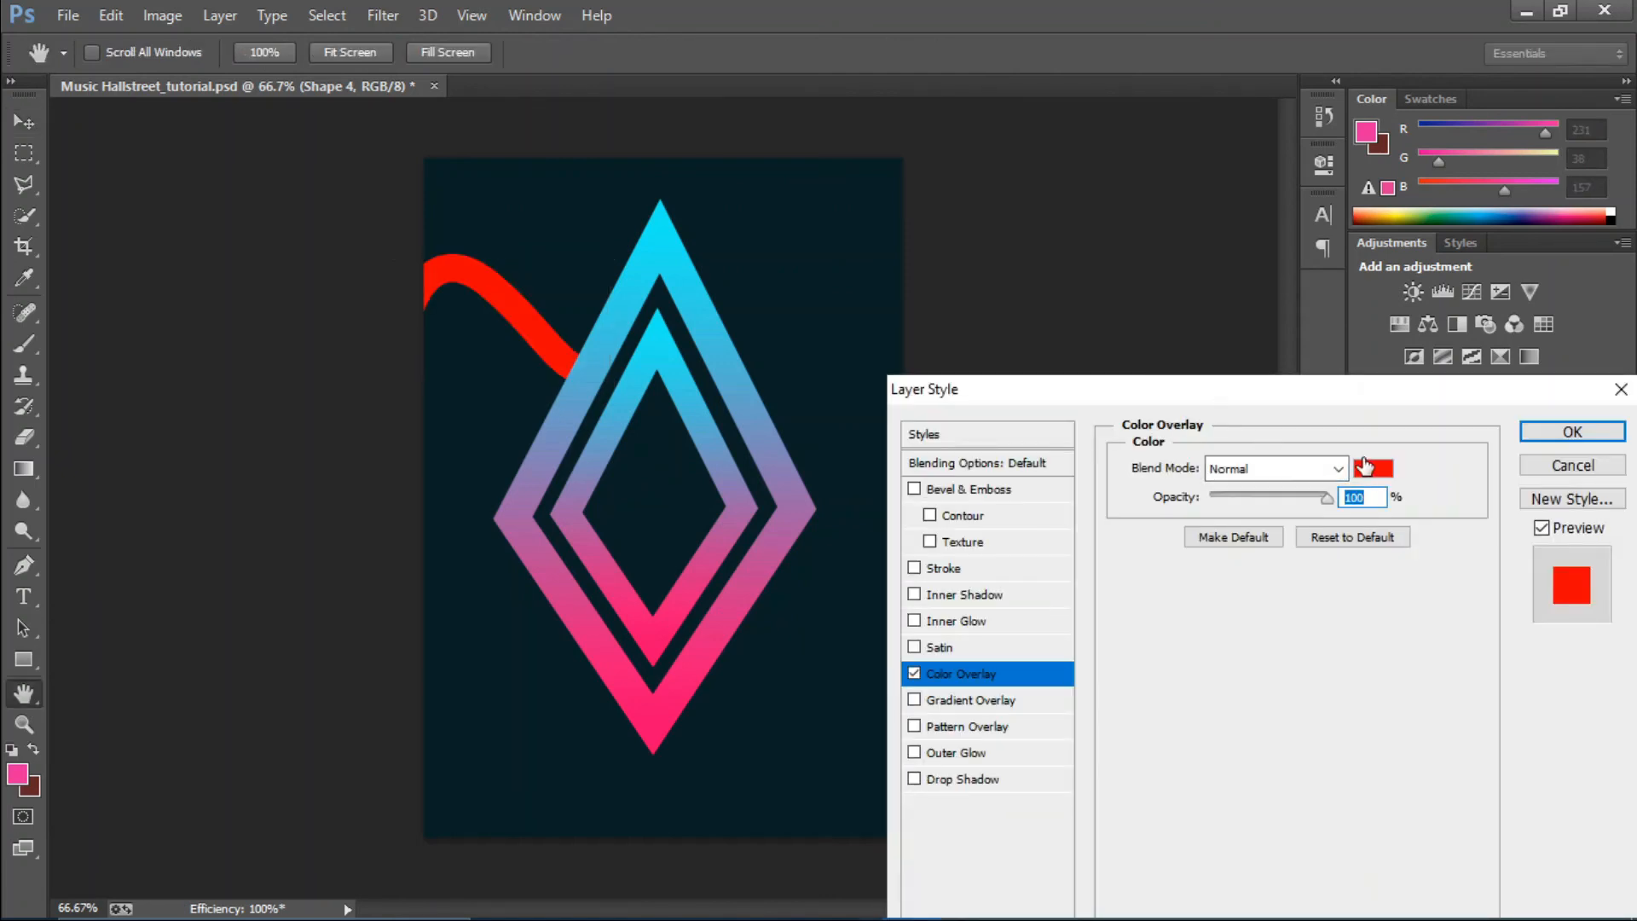
click(1365, 466)
drag(1327, 507, 1327, 511)
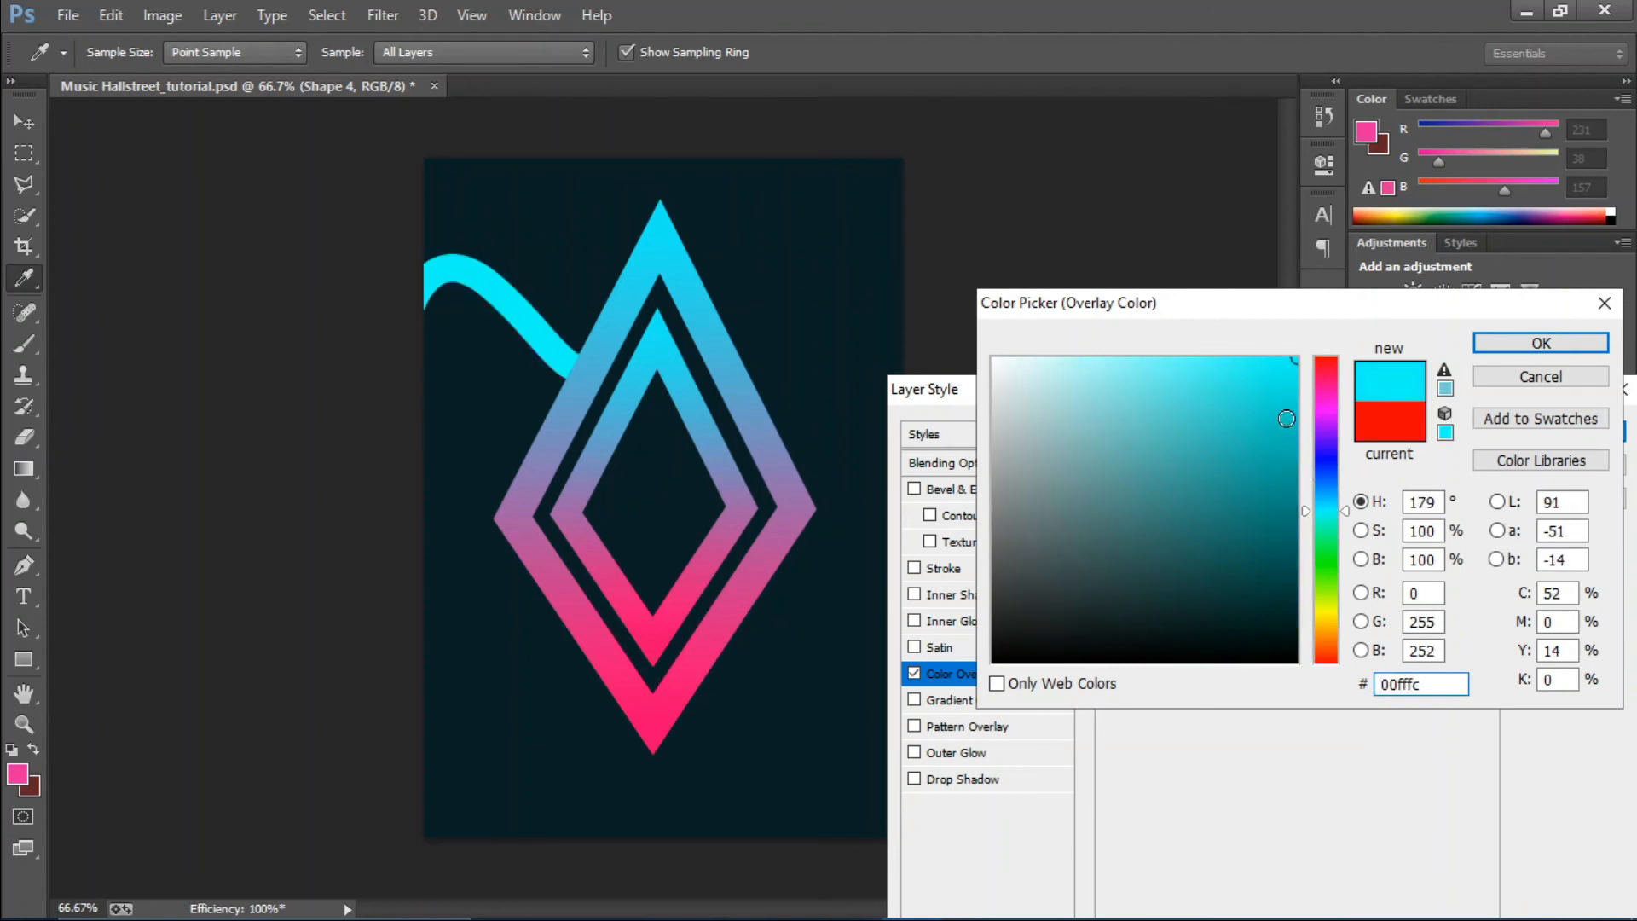
click(1541, 343)
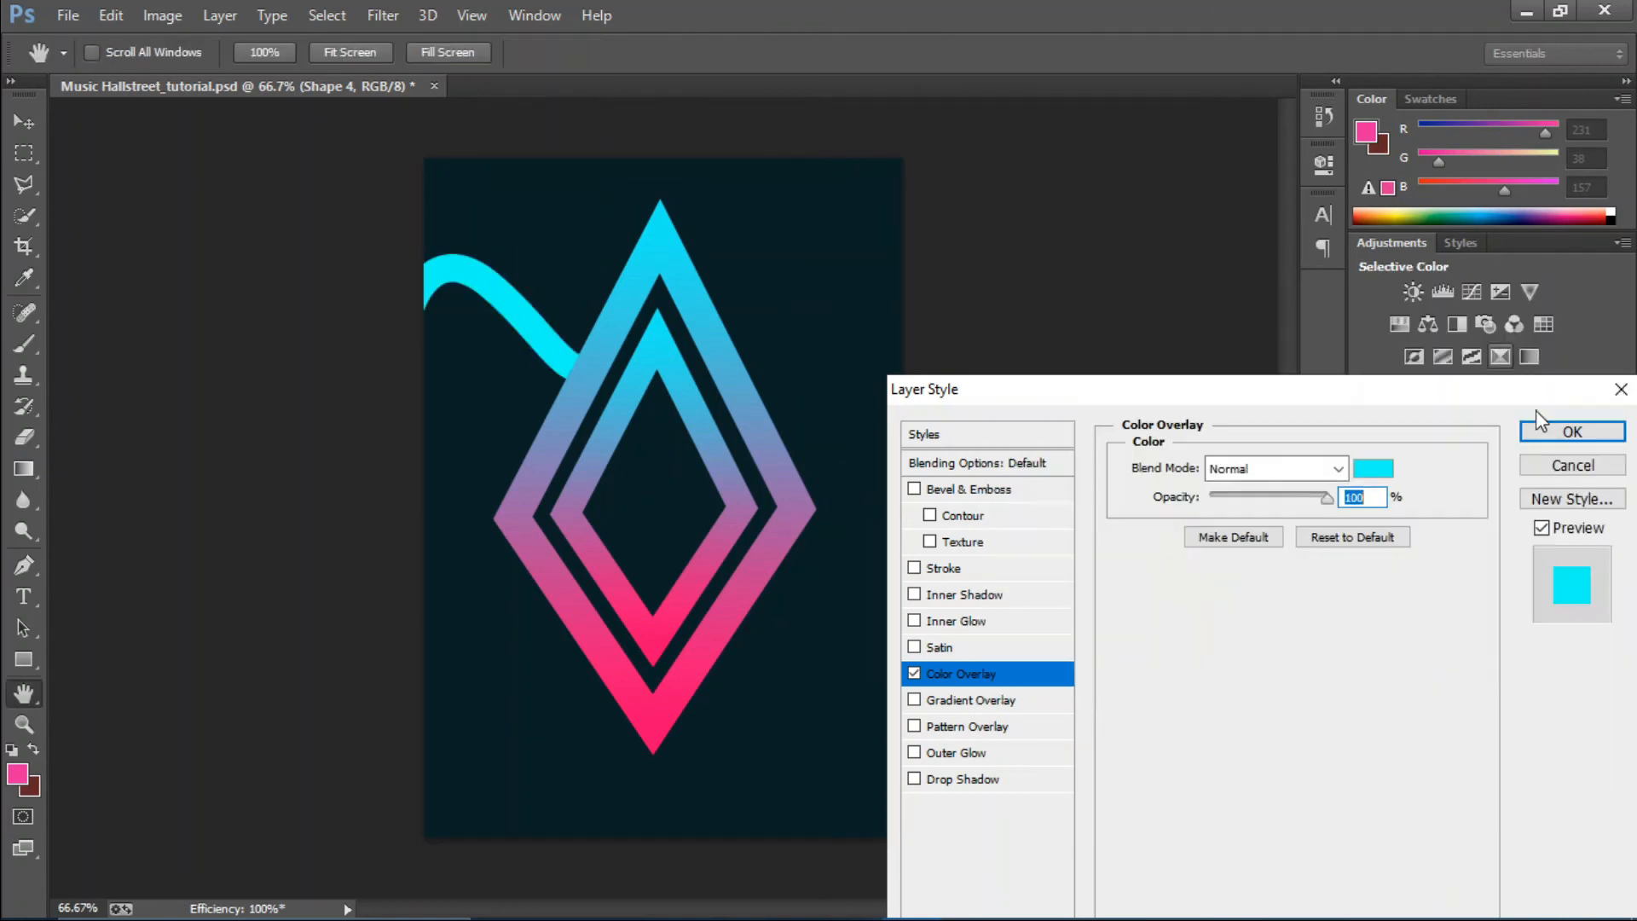
click(1564, 440)
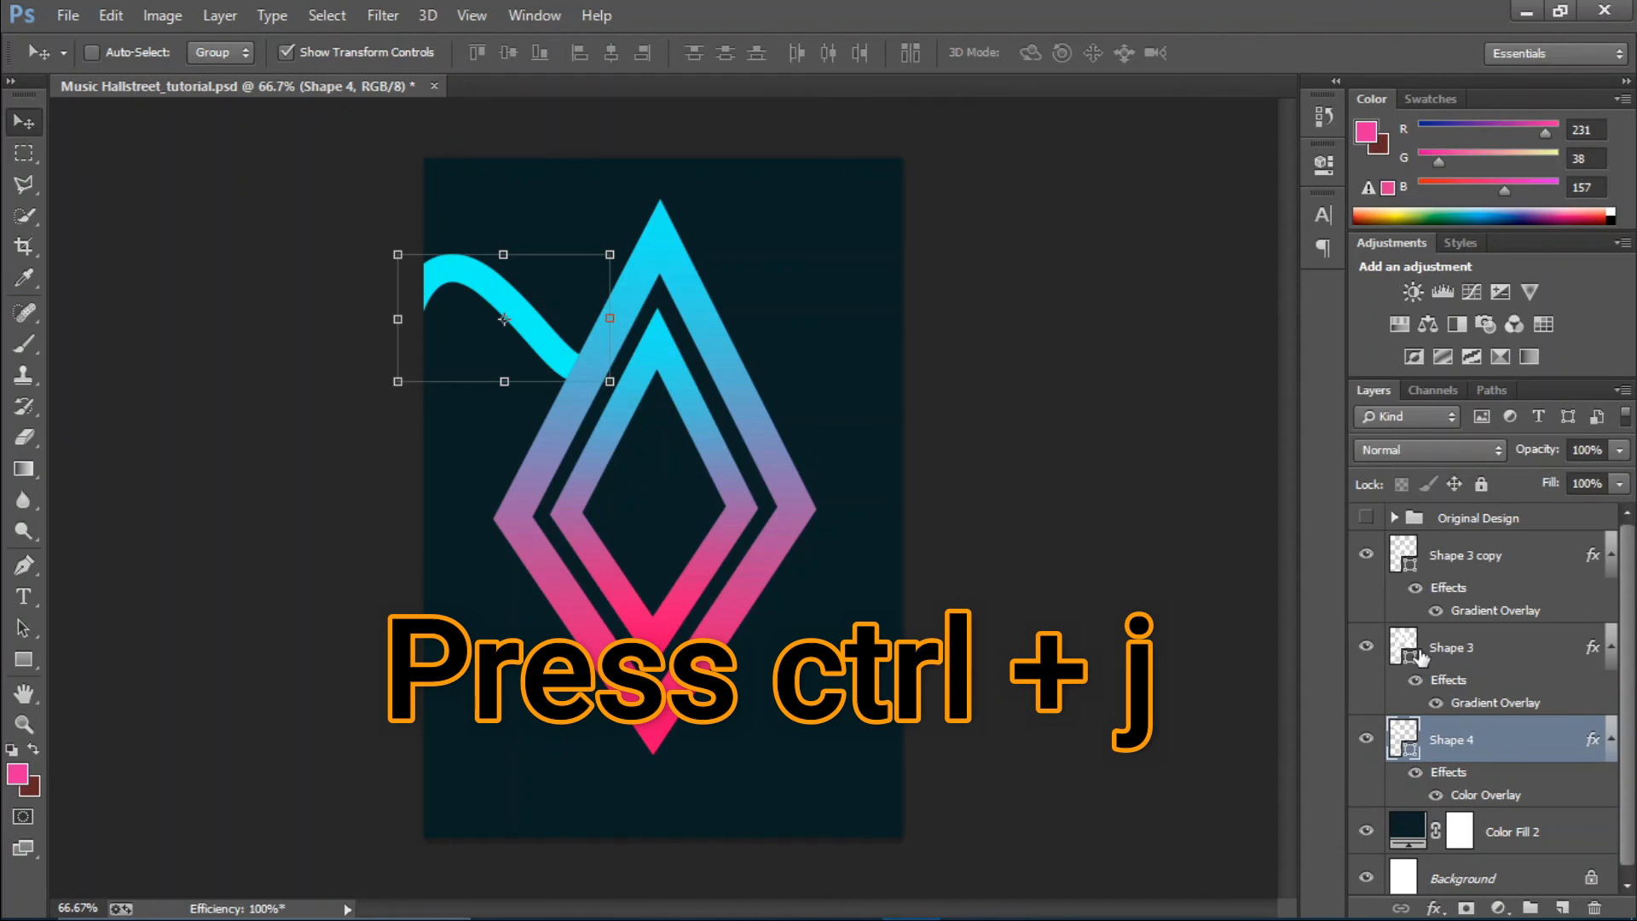
Duplicate the cyan wavy stroke and move the copy to the diamond's lower right side.
key(ctrl+j)
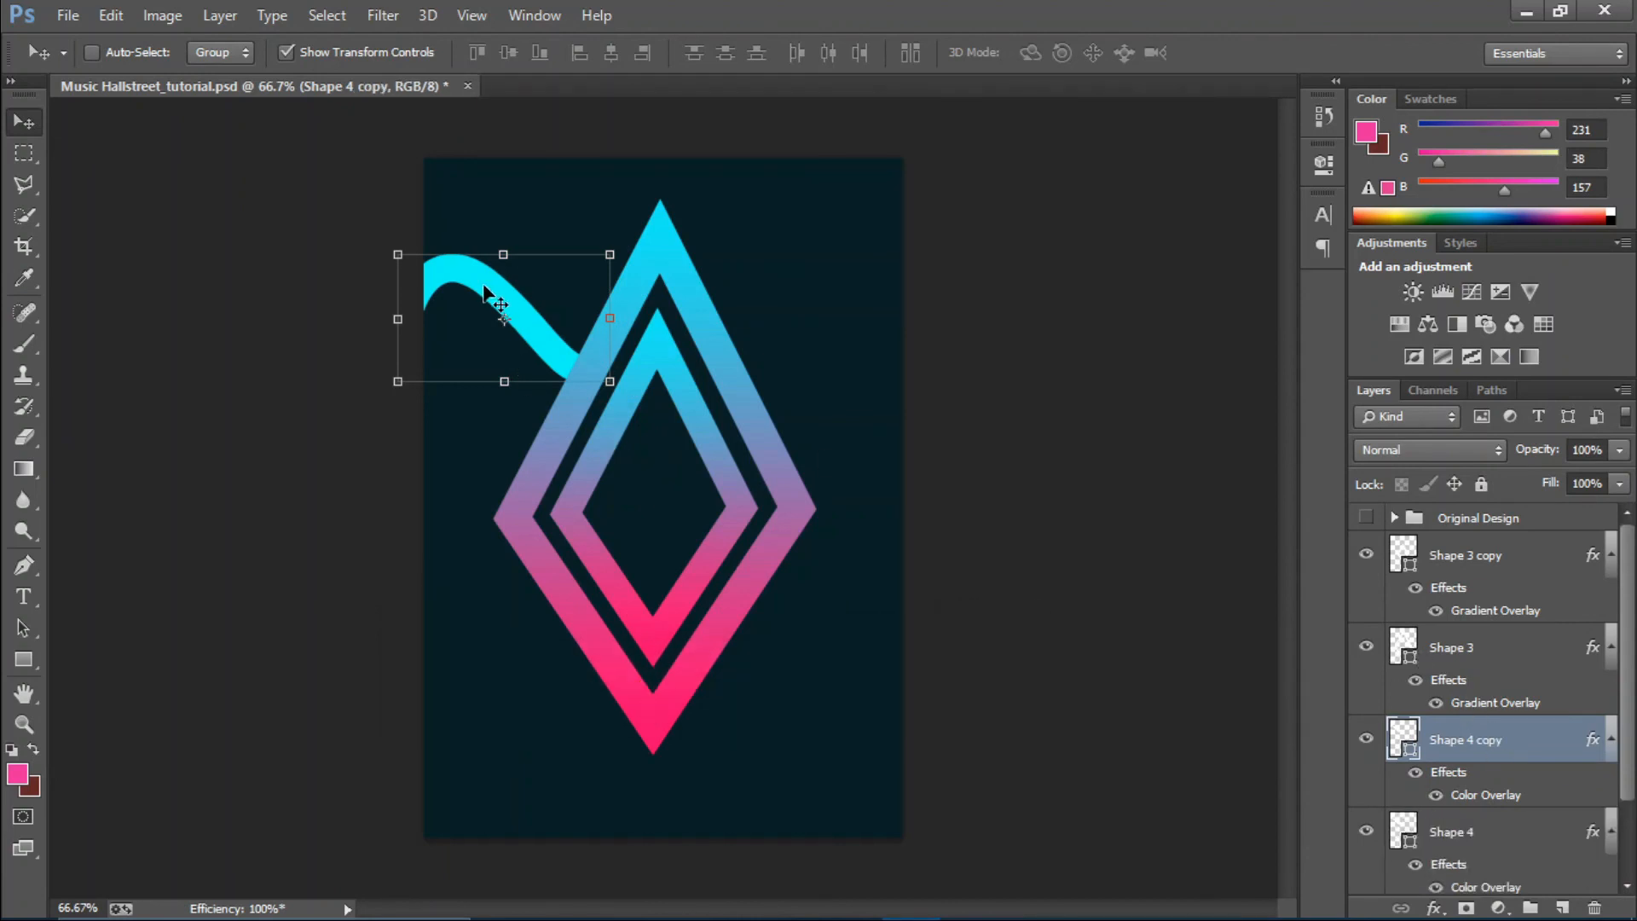
drag(484, 290, 813, 602)
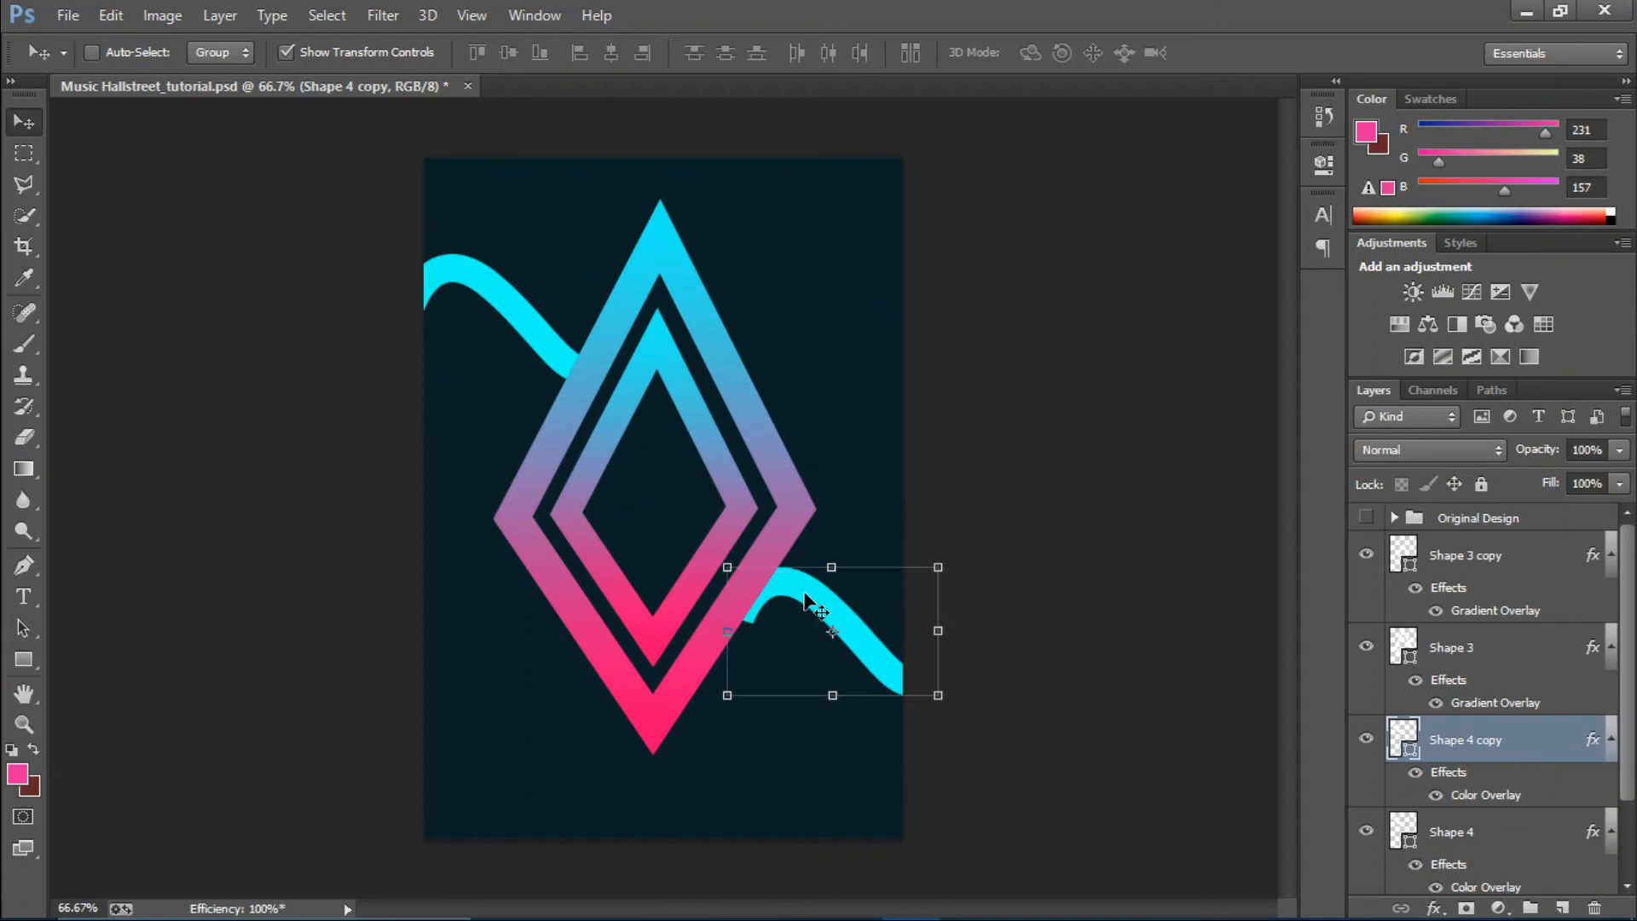
Rotate the copied wavy stroke about 27° clockwise and distort its outer corners outward so it runs past the flyer's right edge.
click(951, 719)
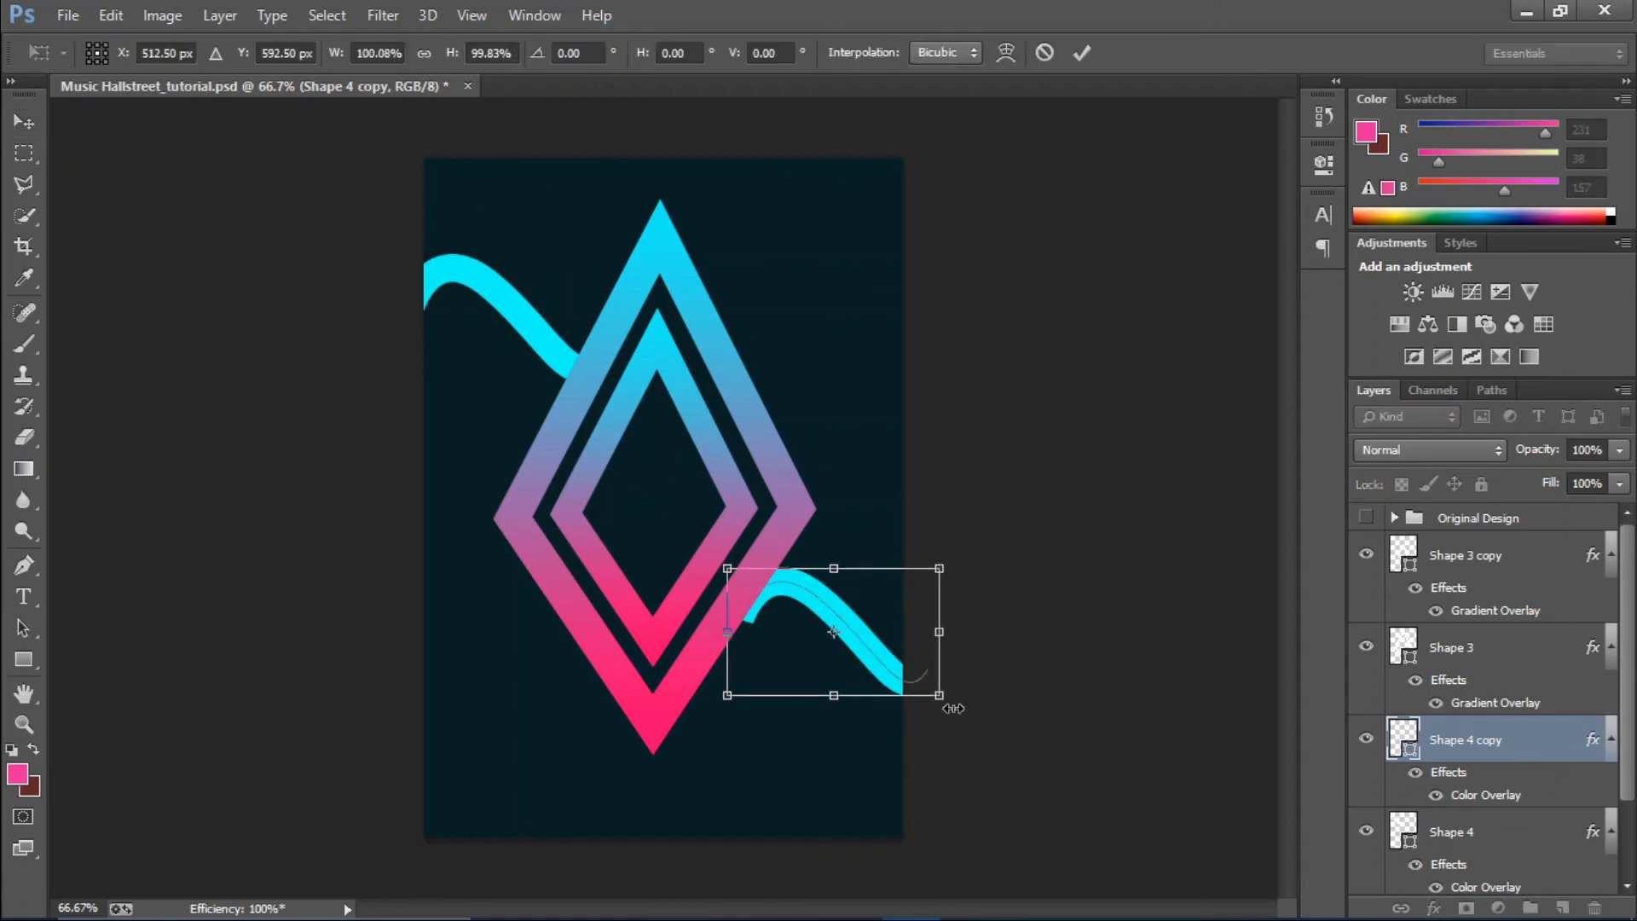
drag(943, 708, 909, 776)
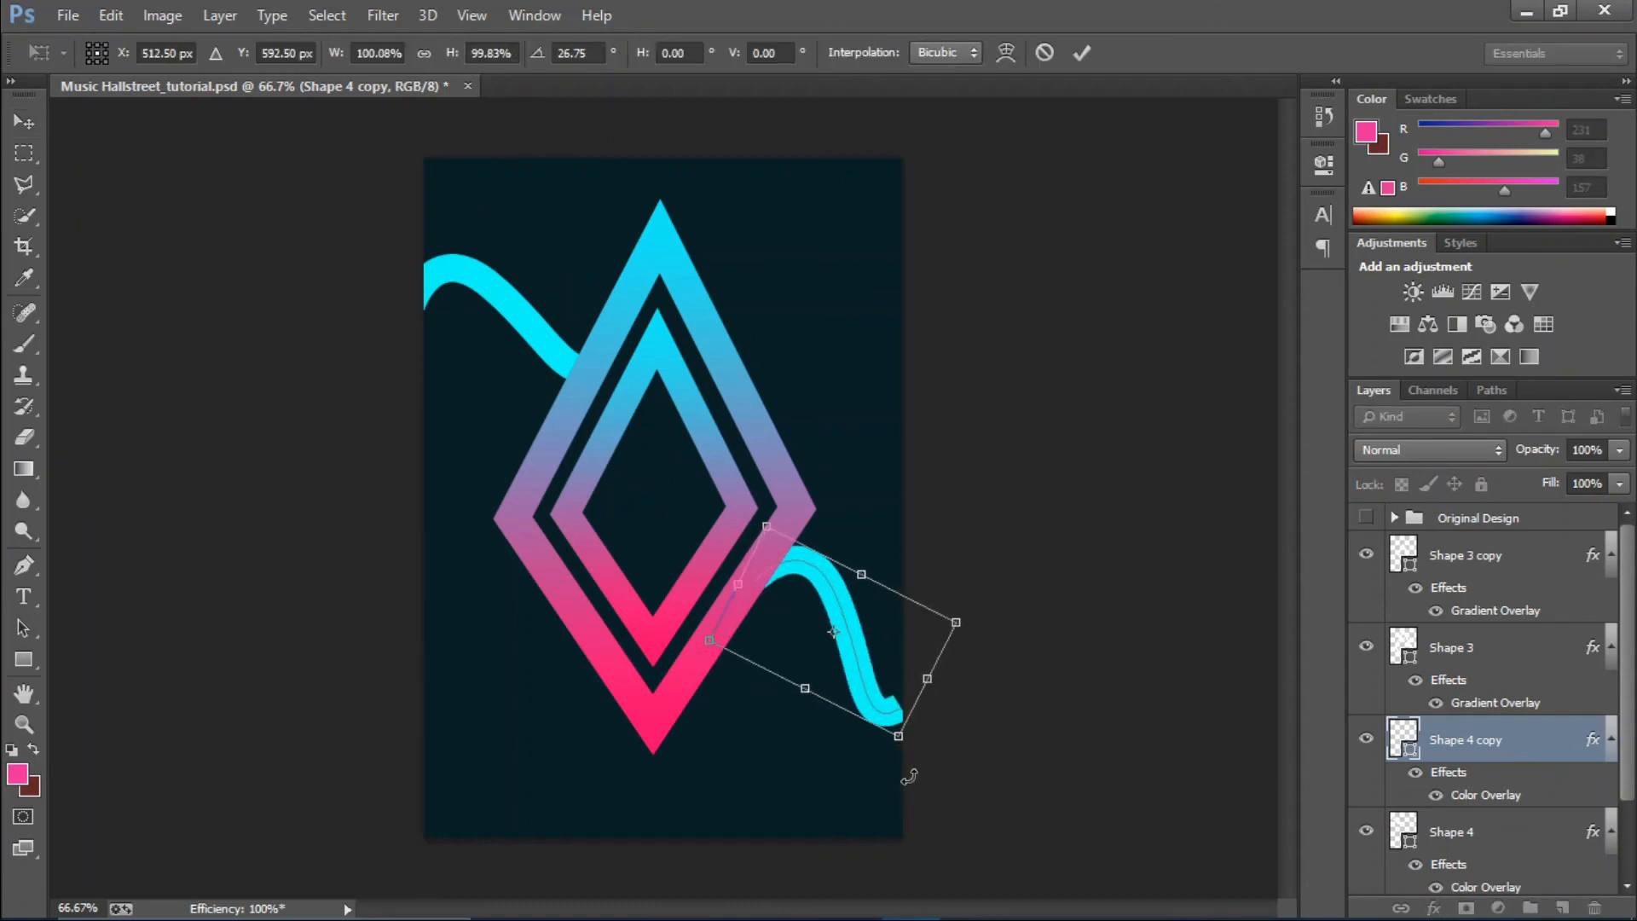
drag(956, 629, 1004, 626)
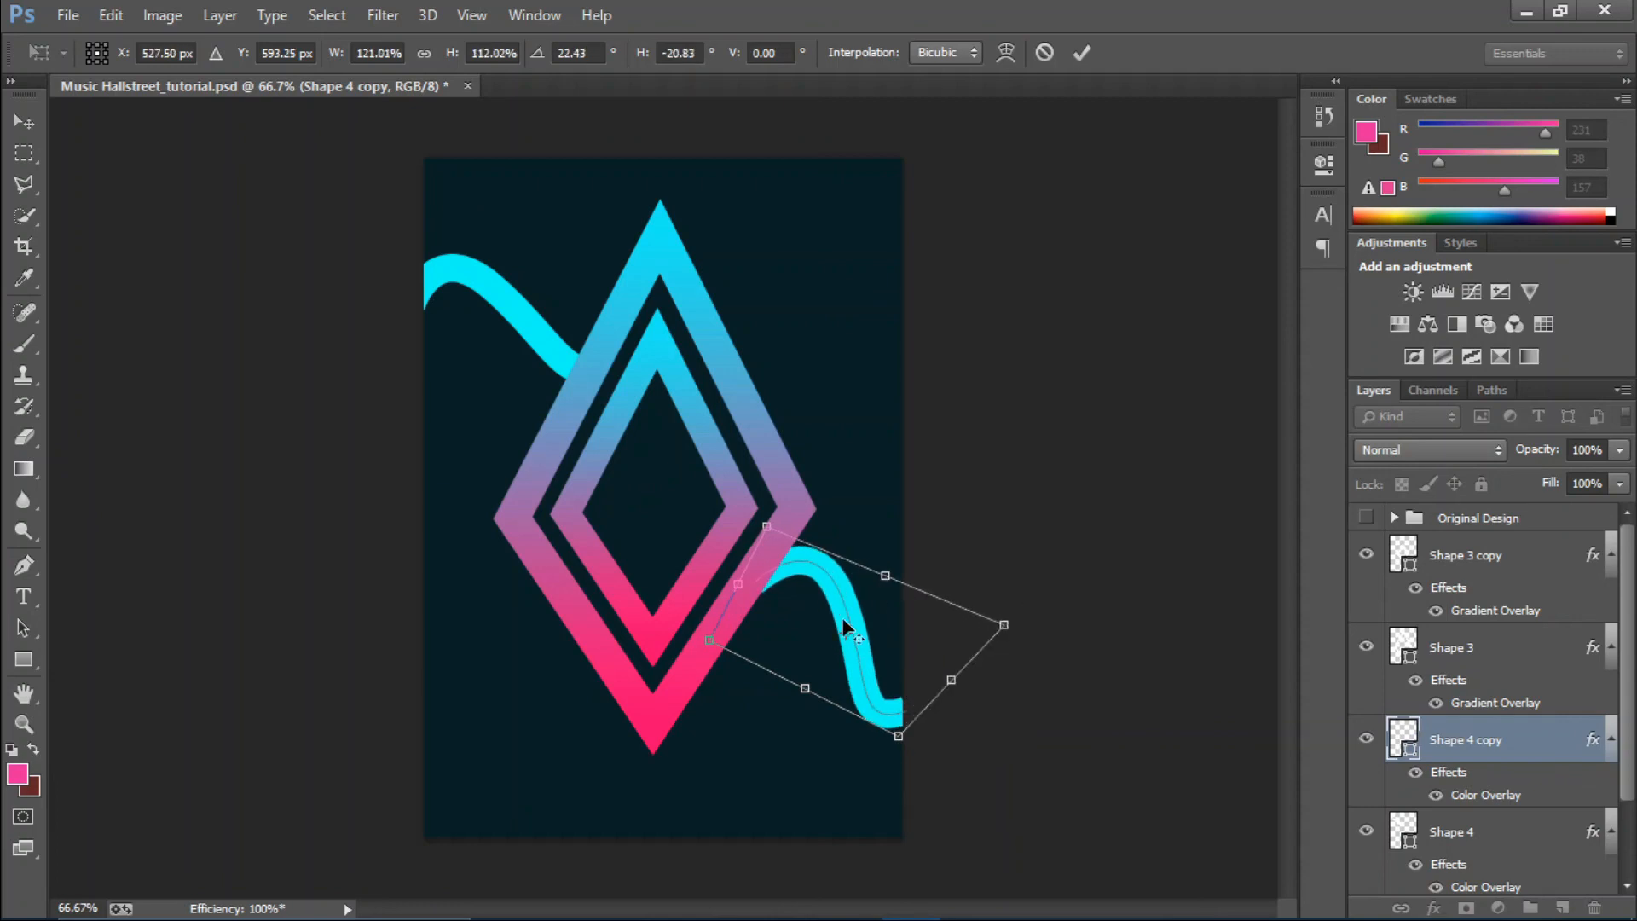
drag(889, 739, 913, 766)
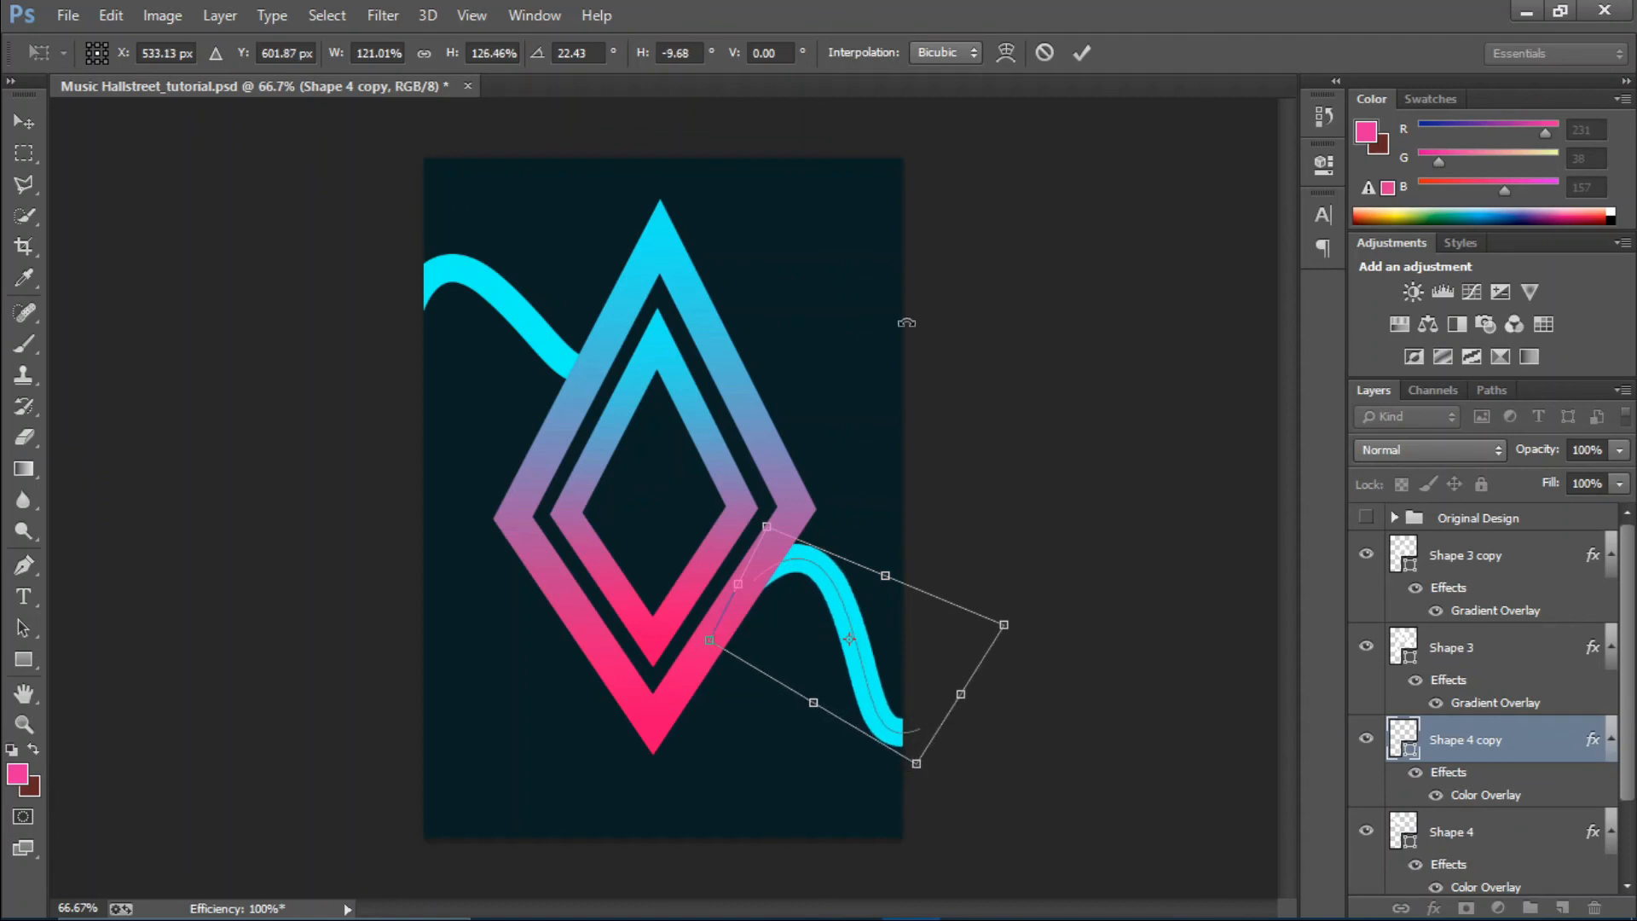
click(1081, 53)
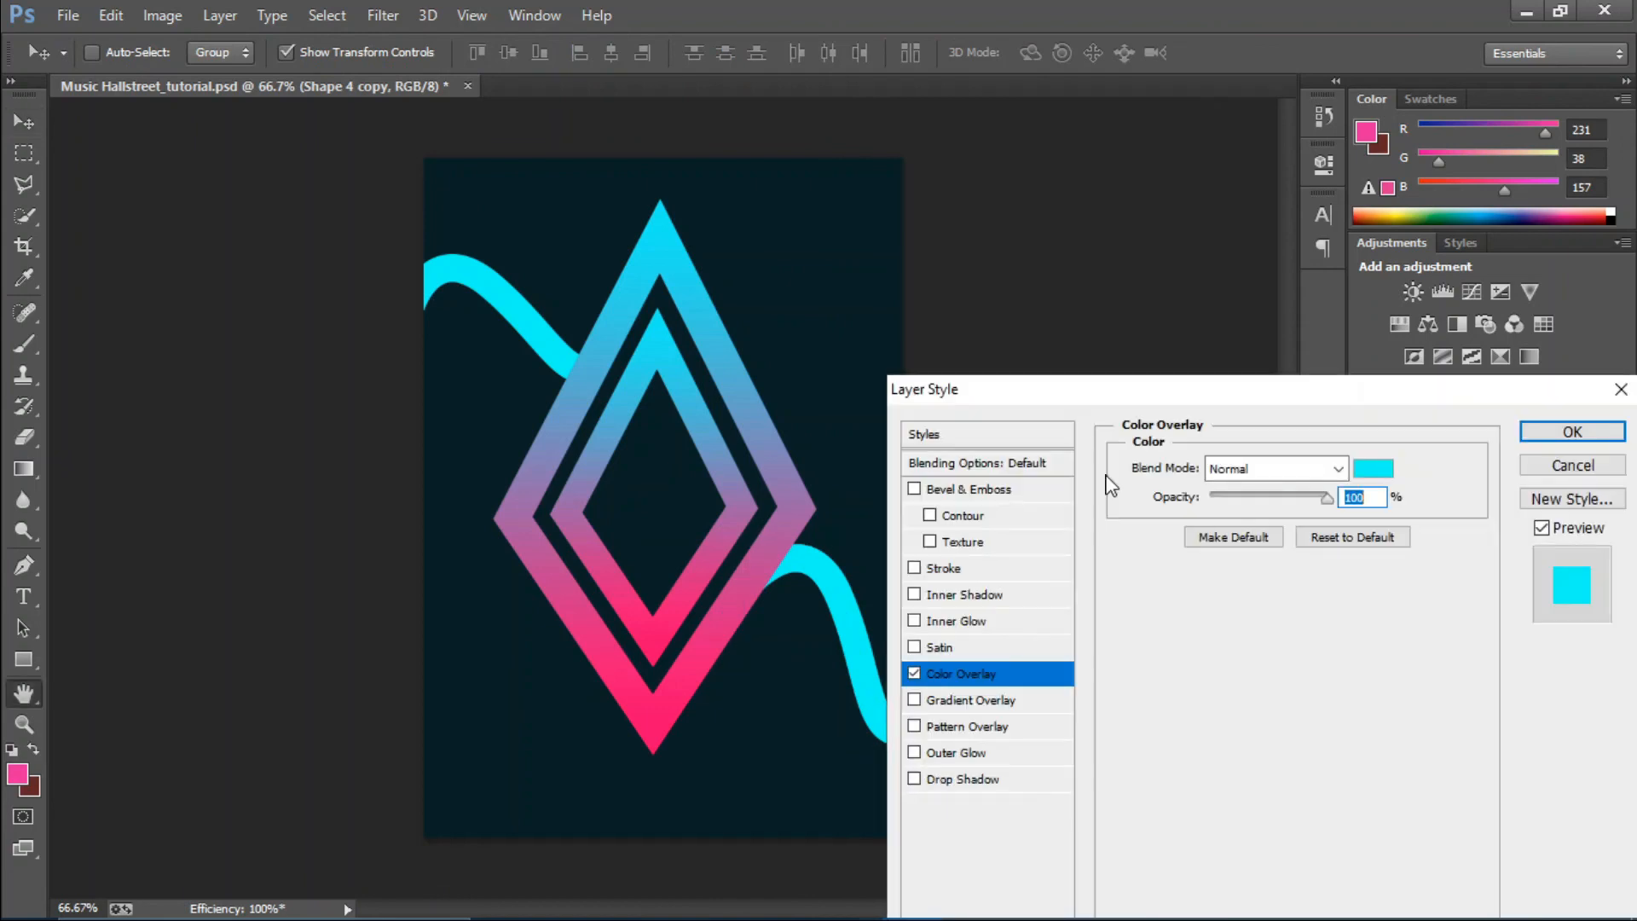
Change the copied wavy stroke's Color Overlay to pink #ff0078 and apply the layer style.
click(1373, 470)
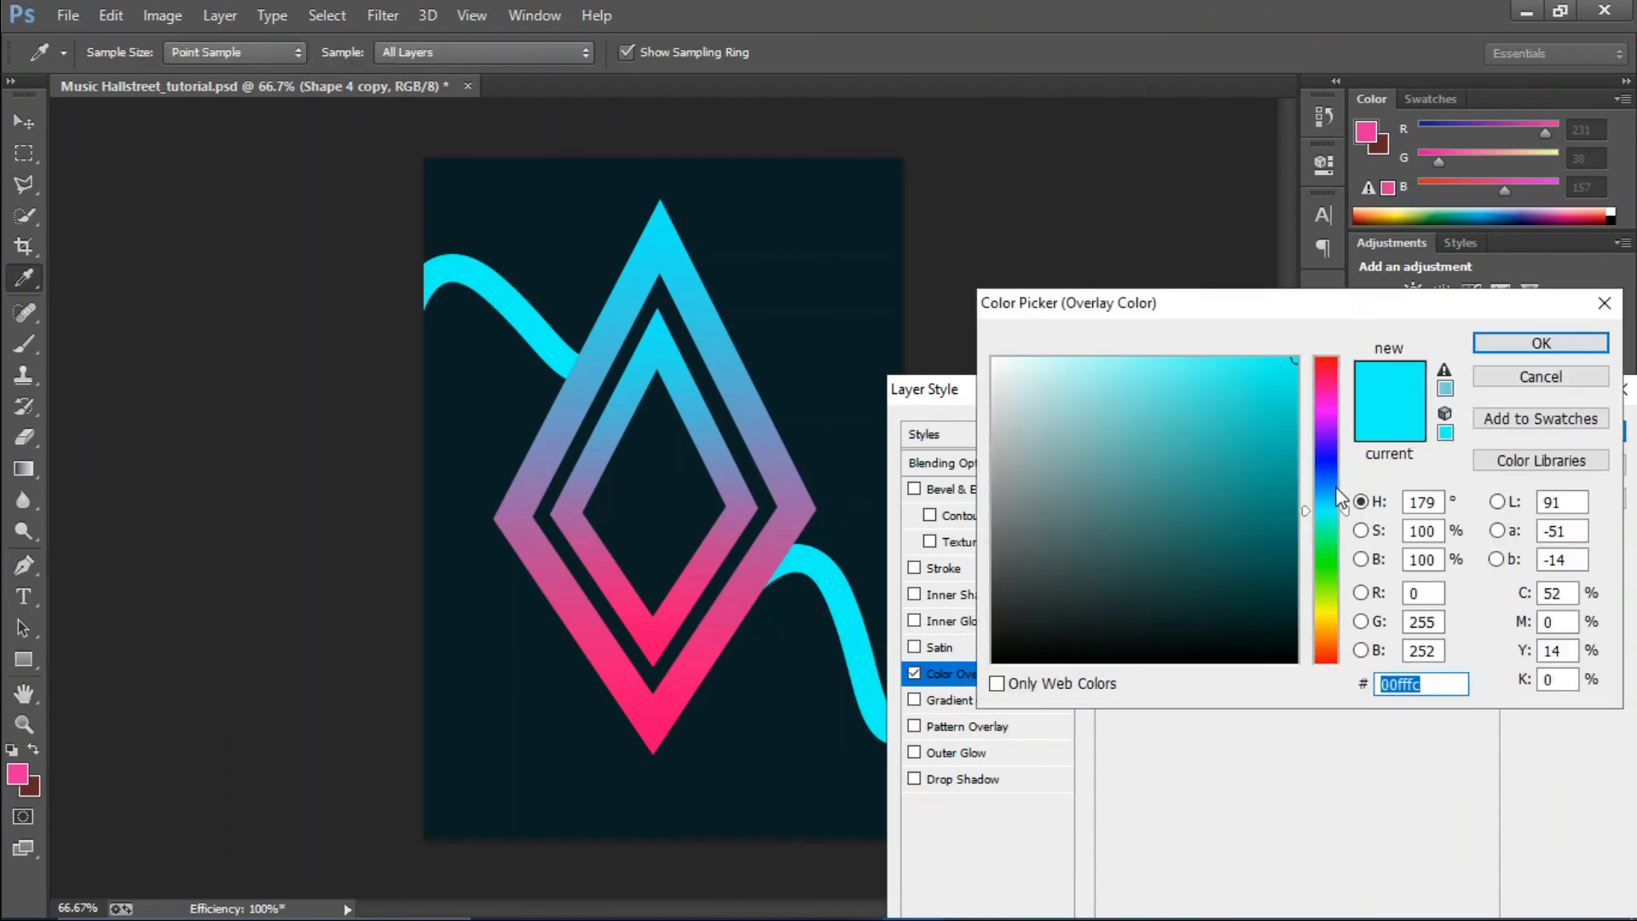
drag(1328, 509, 1318, 401)
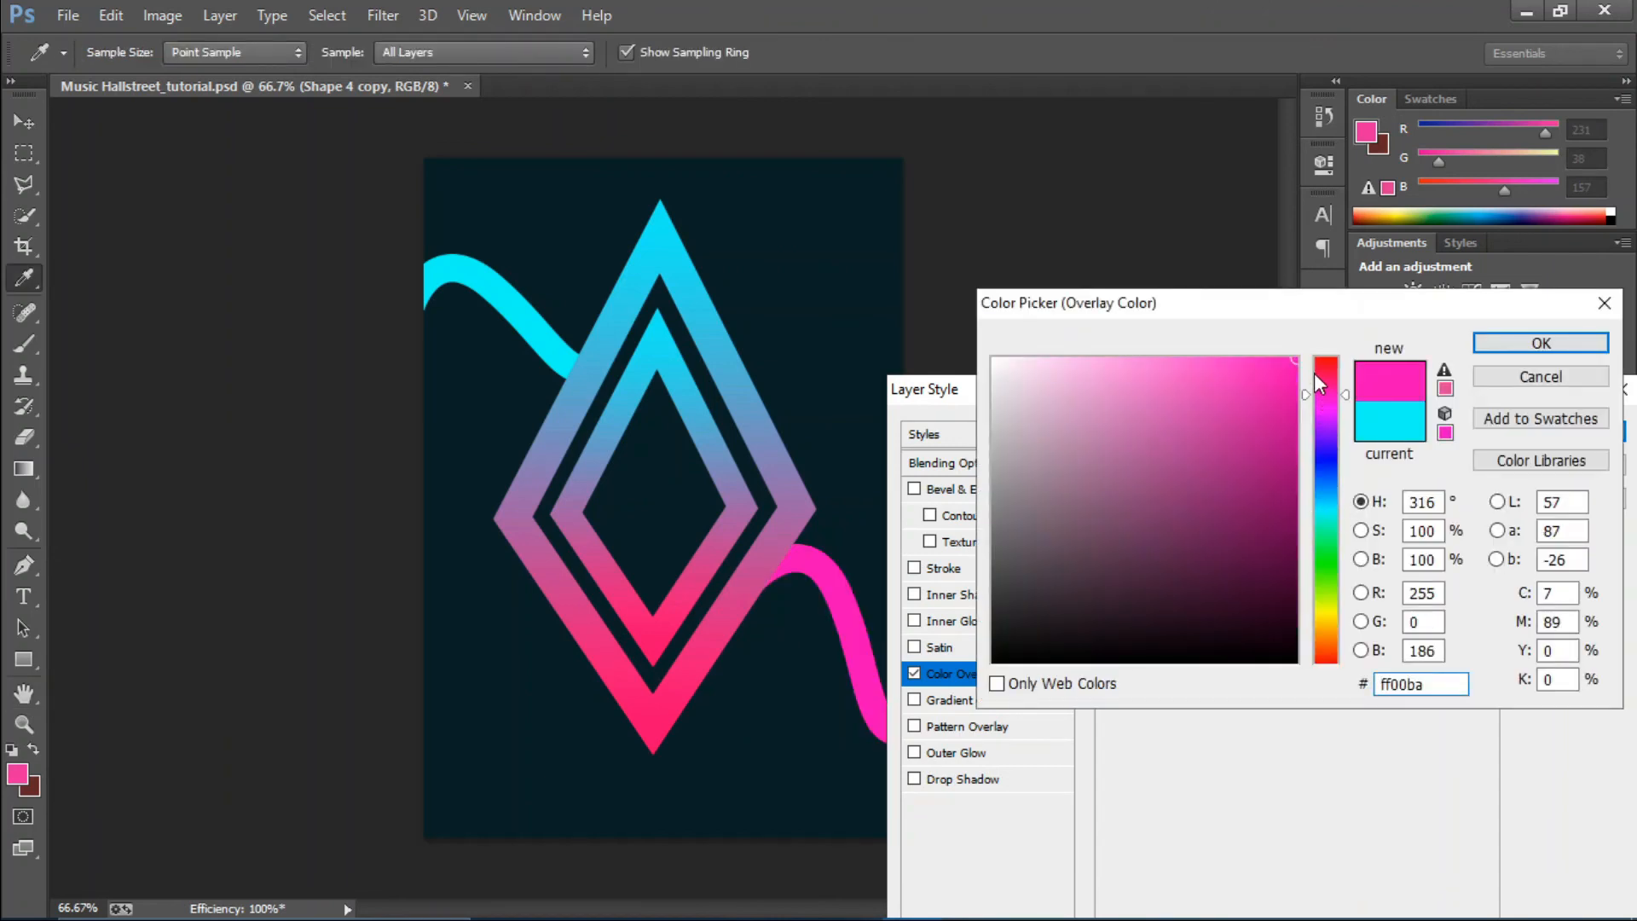
click(1328, 381)
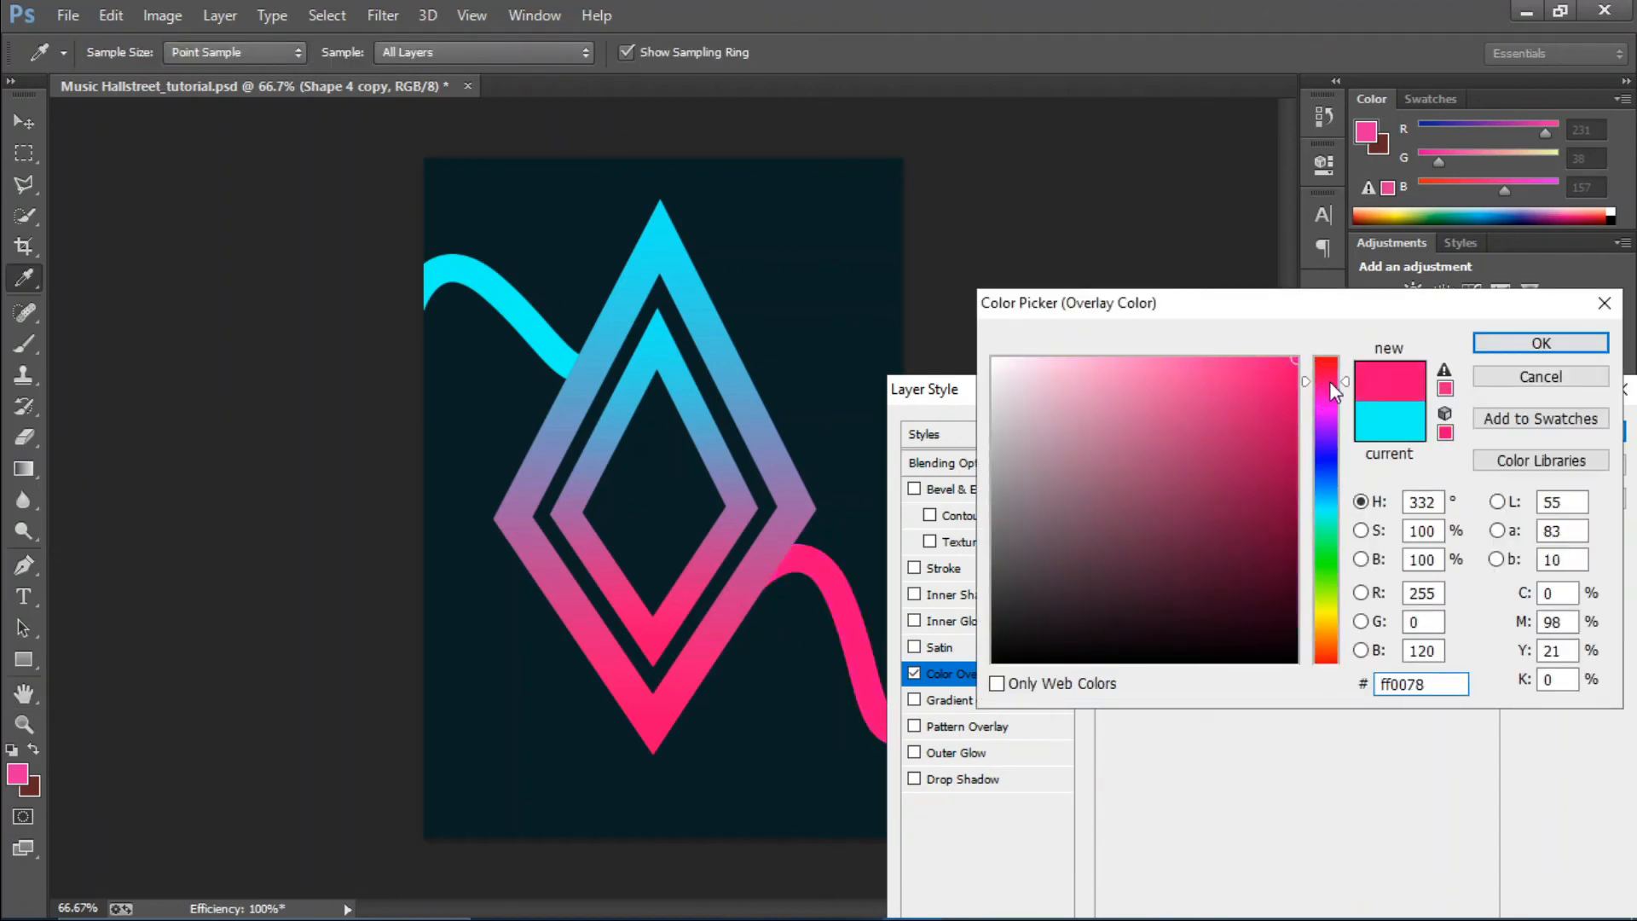
click(1508, 343)
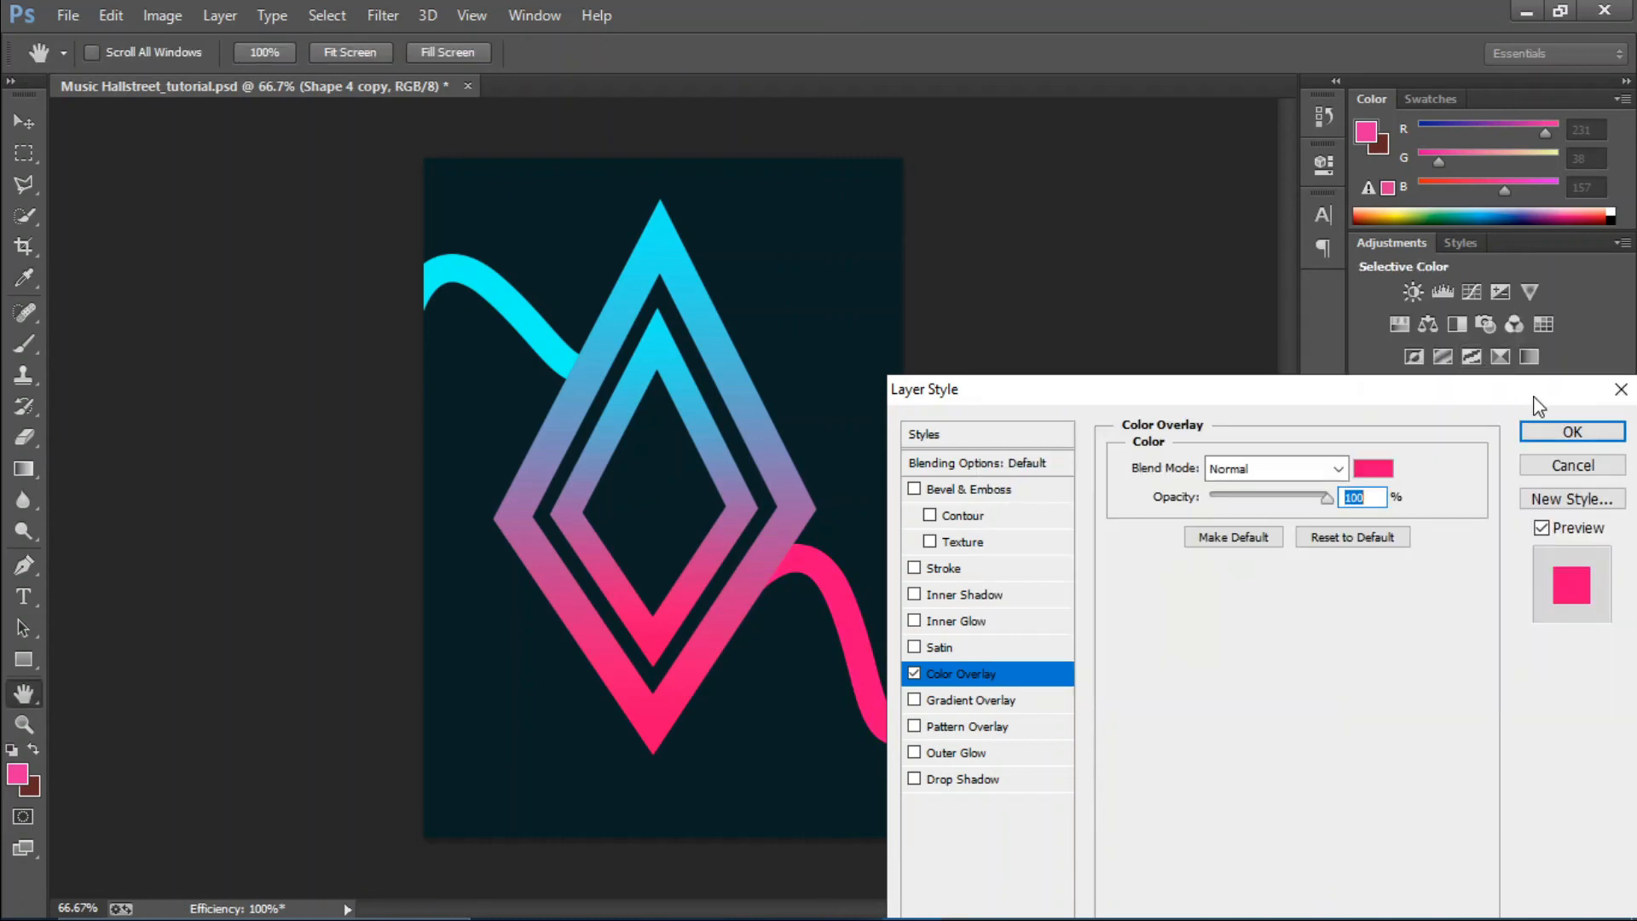
click(1571, 431)
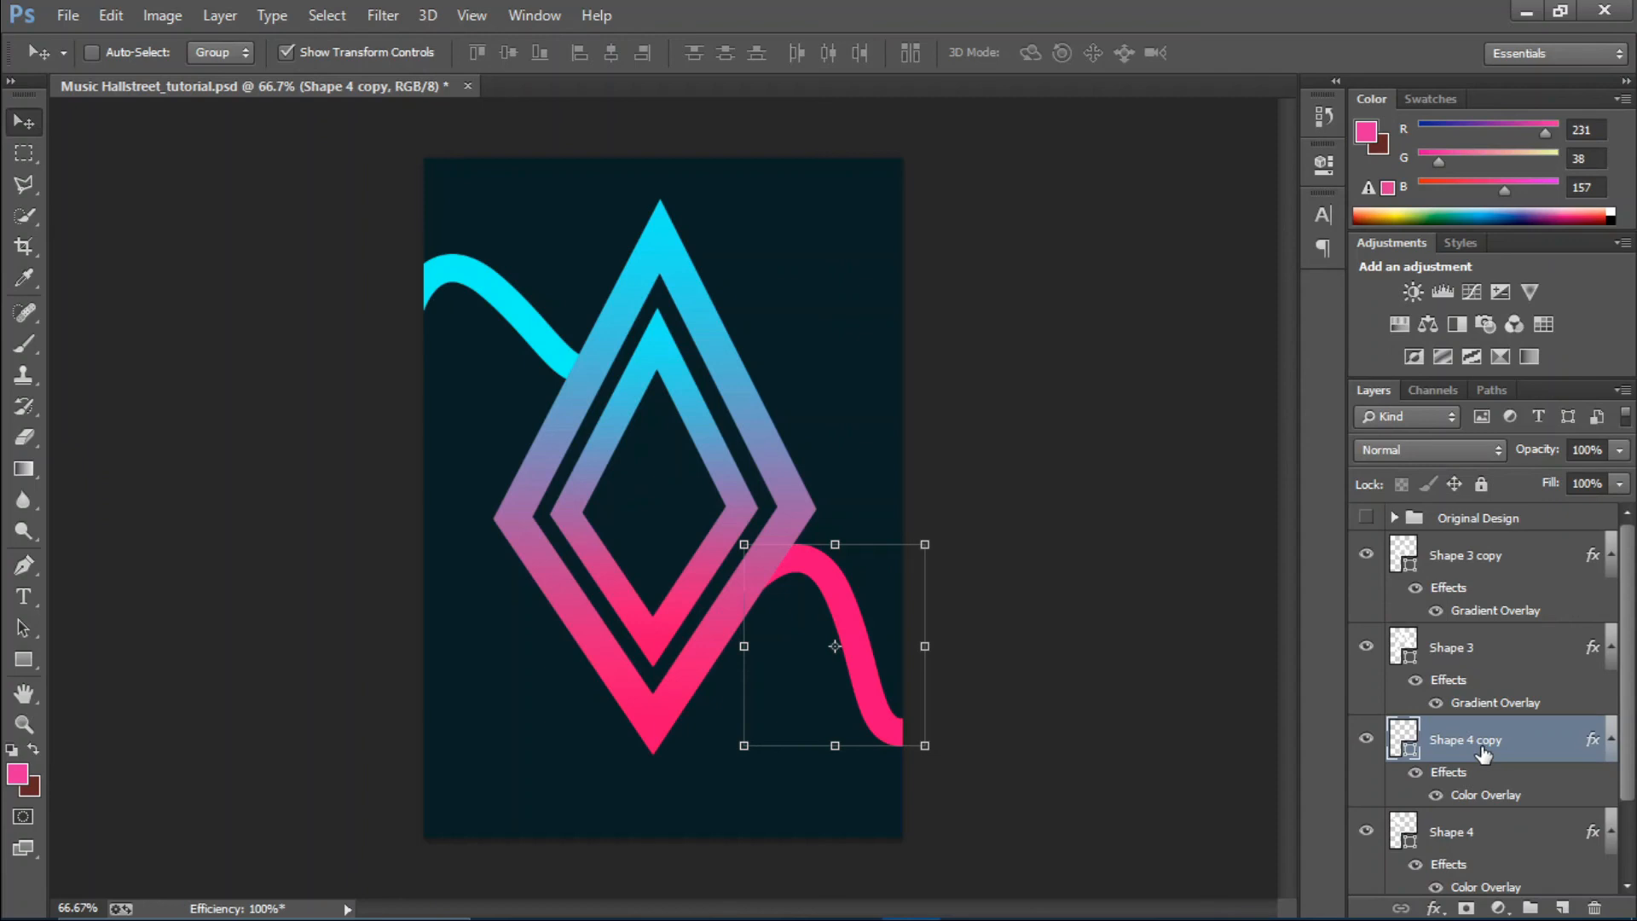
On a new layer above the diamonds, make a circular selection in the flyer's upper right, fill it with the pink foreground color, and deselect.
click(1468, 655)
click(1509, 567)
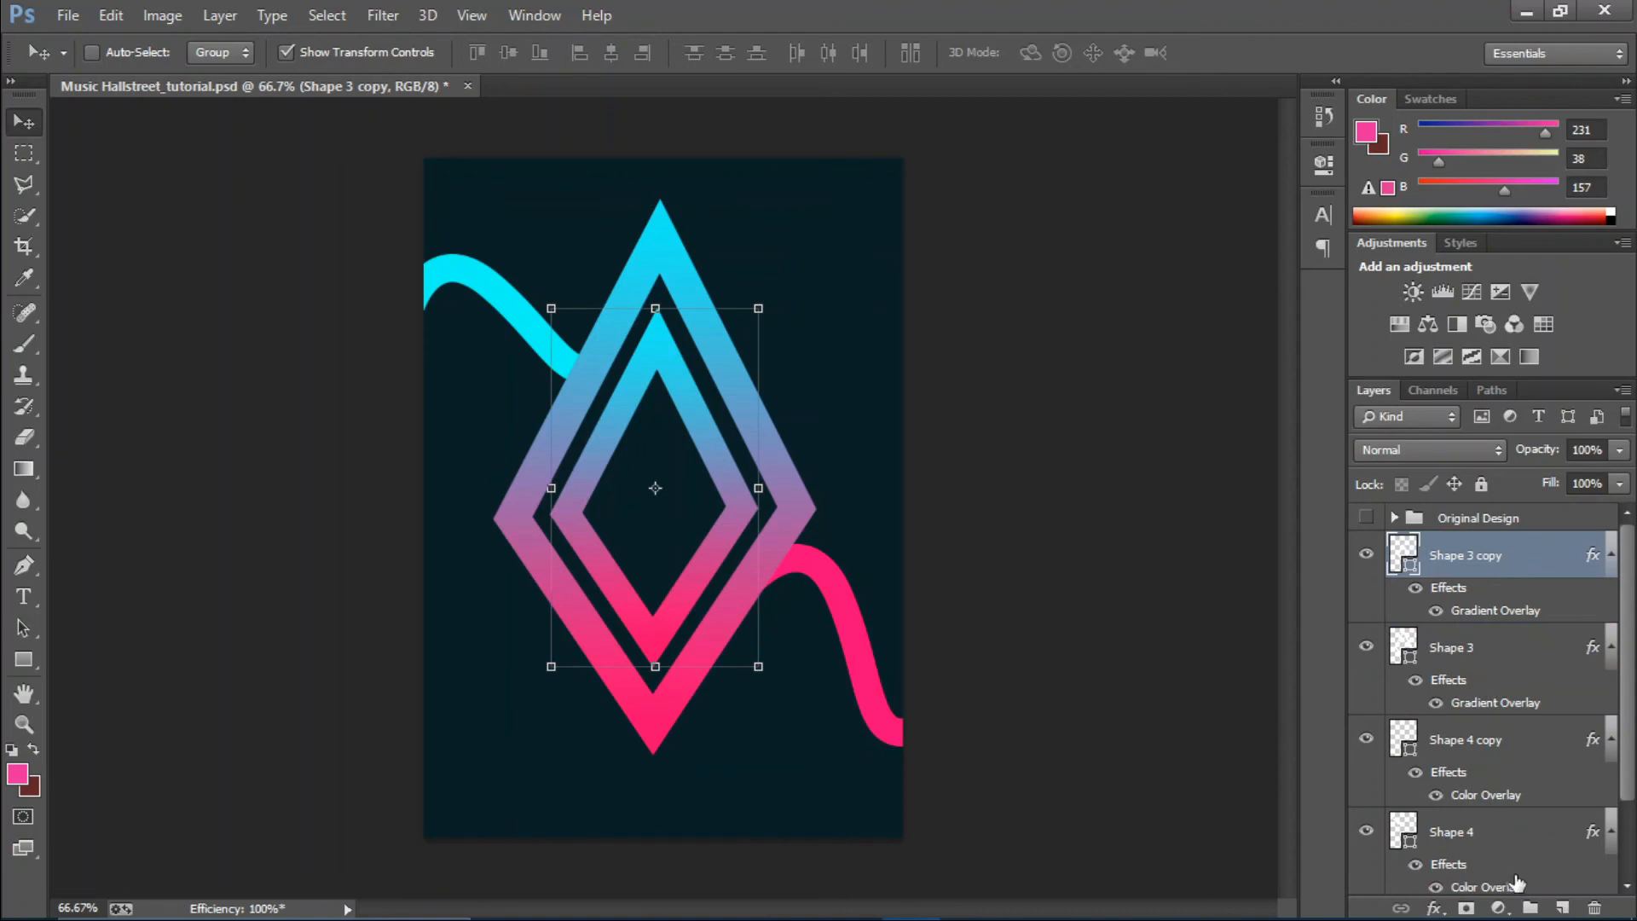
click(1560, 909)
click(22, 163)
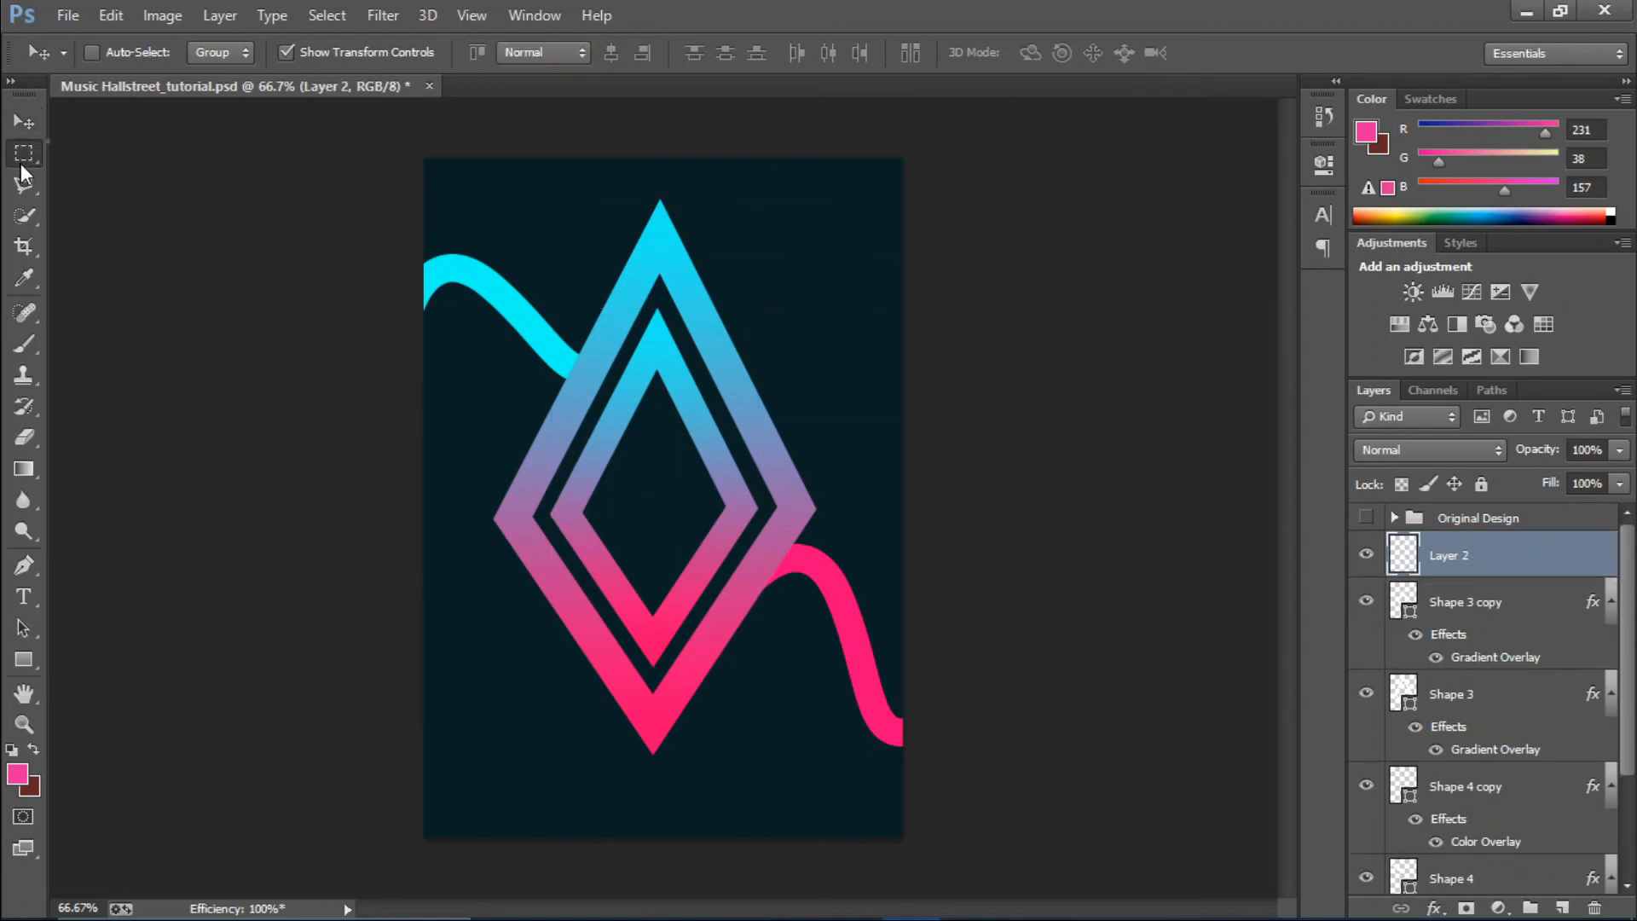
click(95, 172)
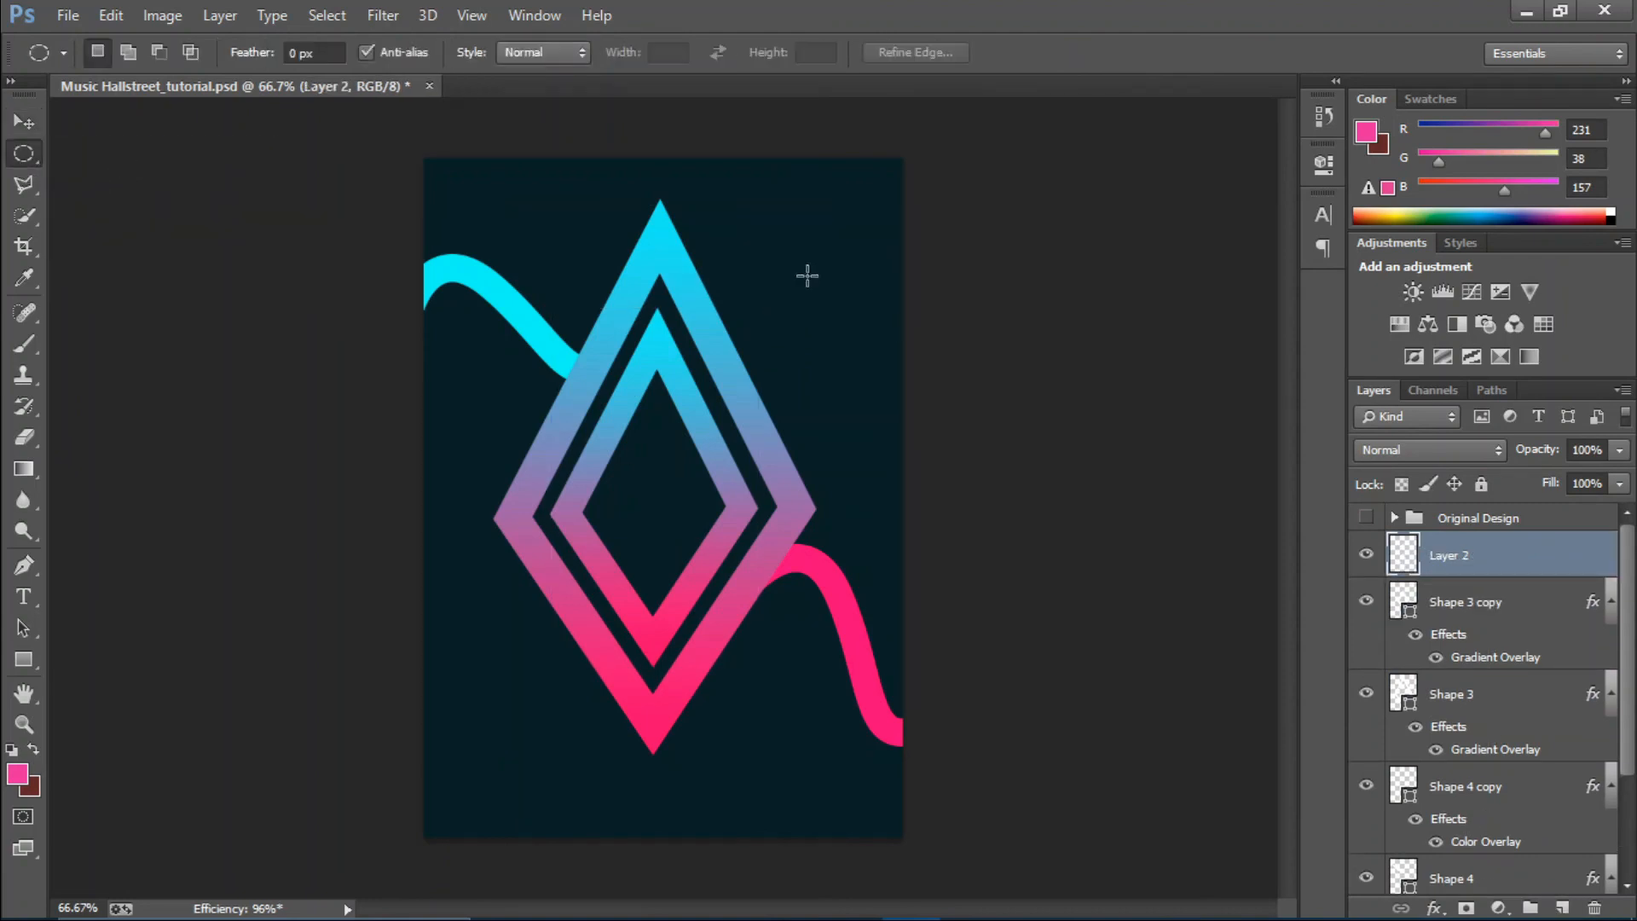
drag(773, 252, 961, 332)
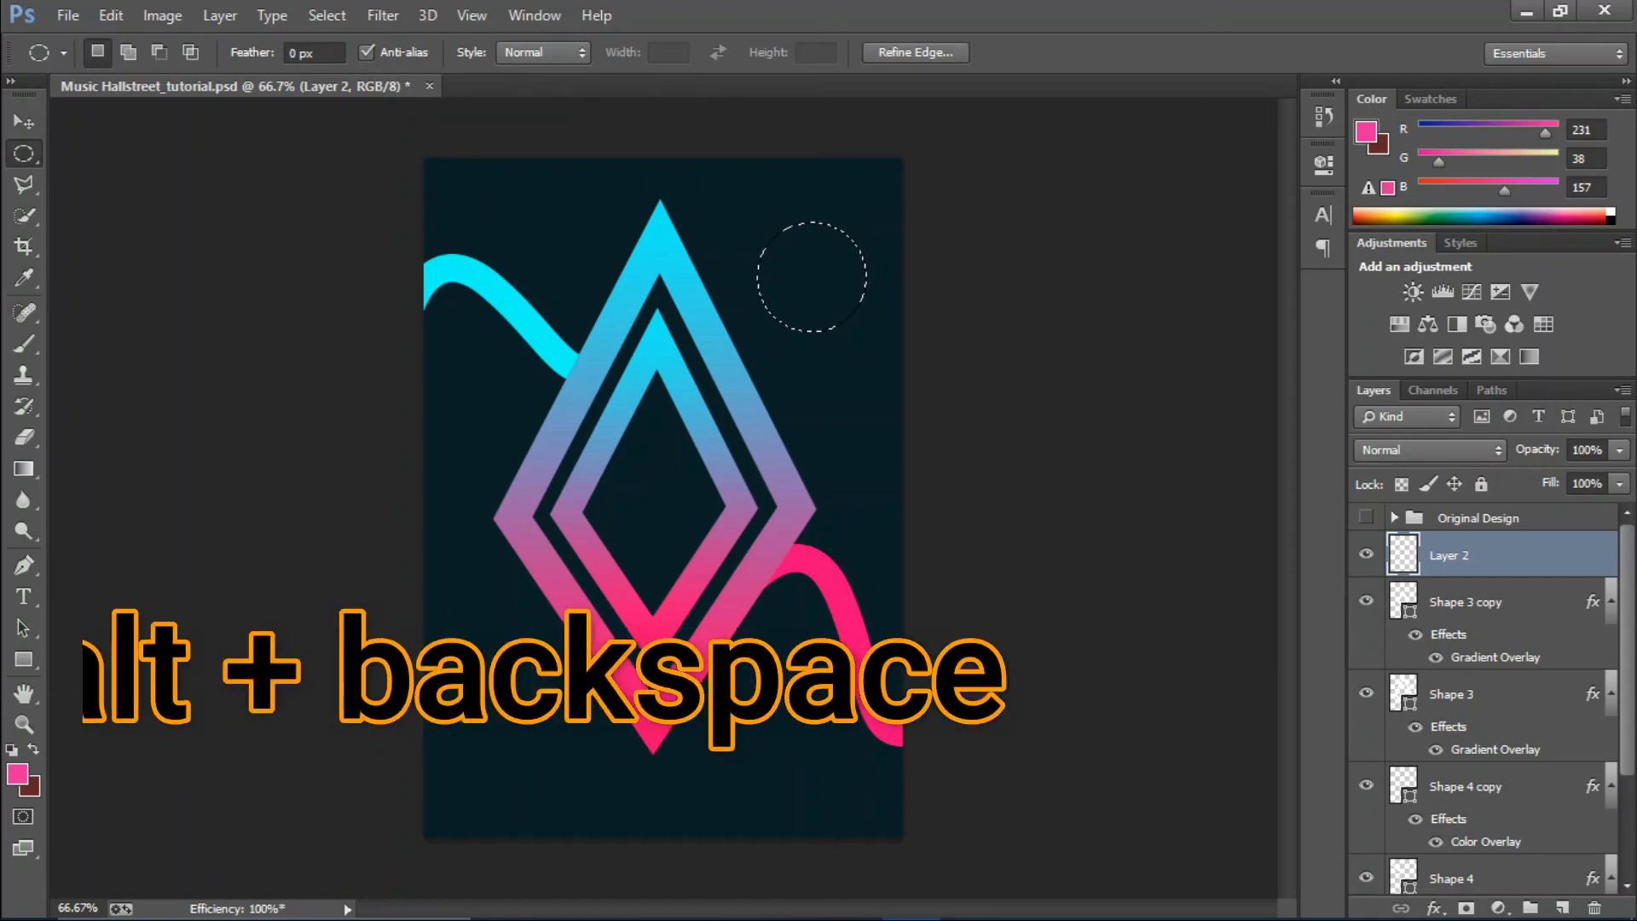
key(alt+BackSpace)
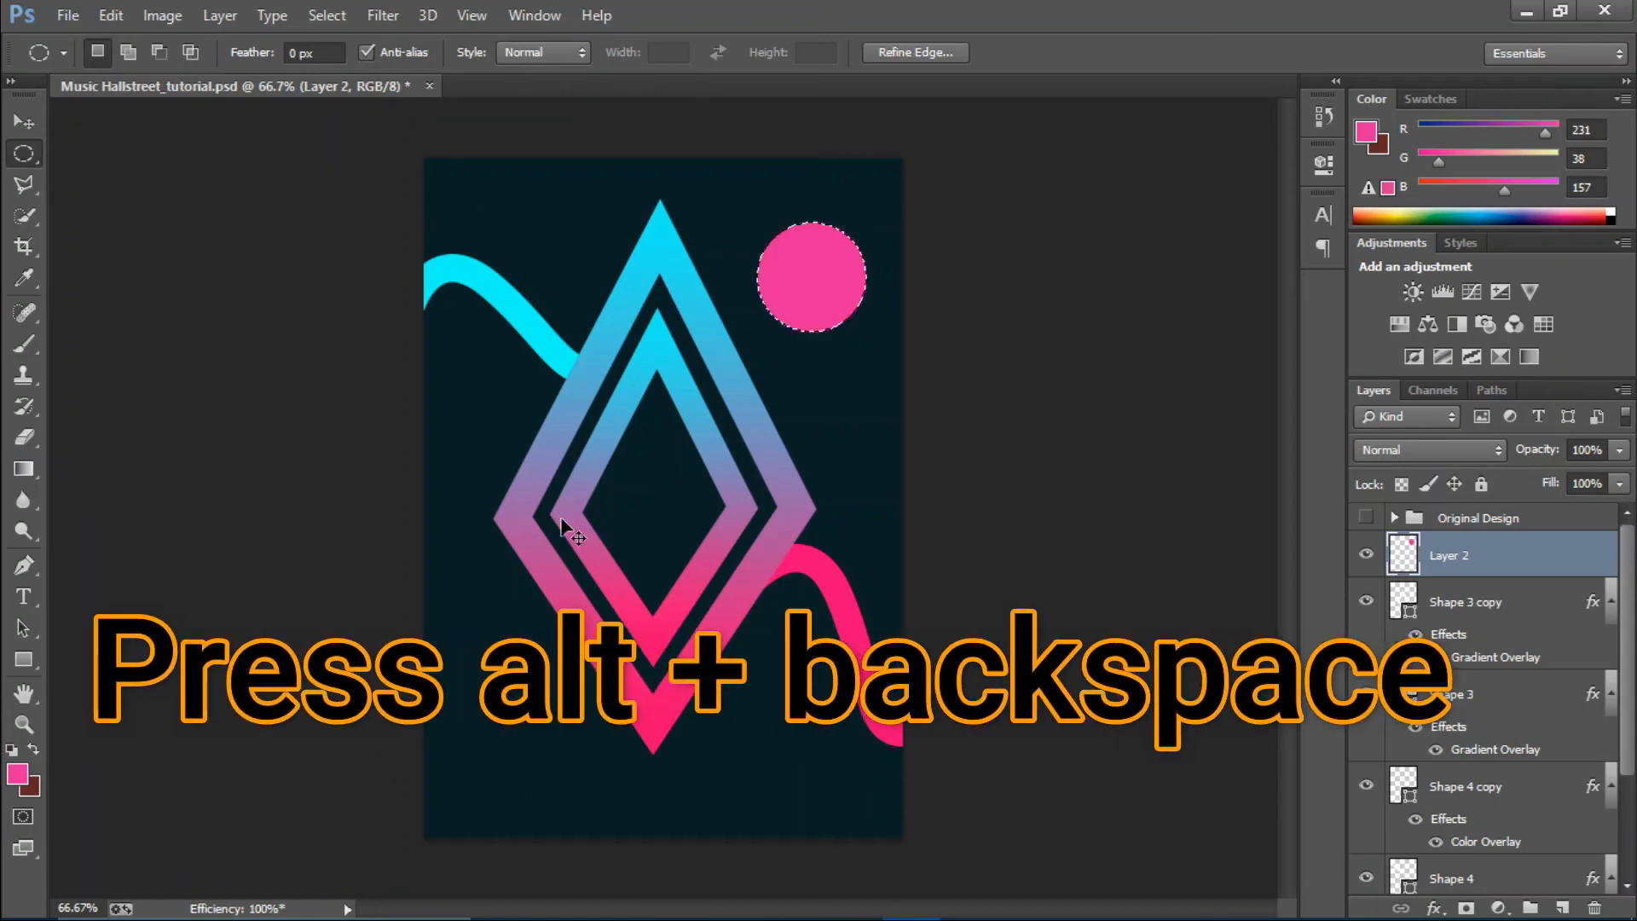
key(ctrl+d)
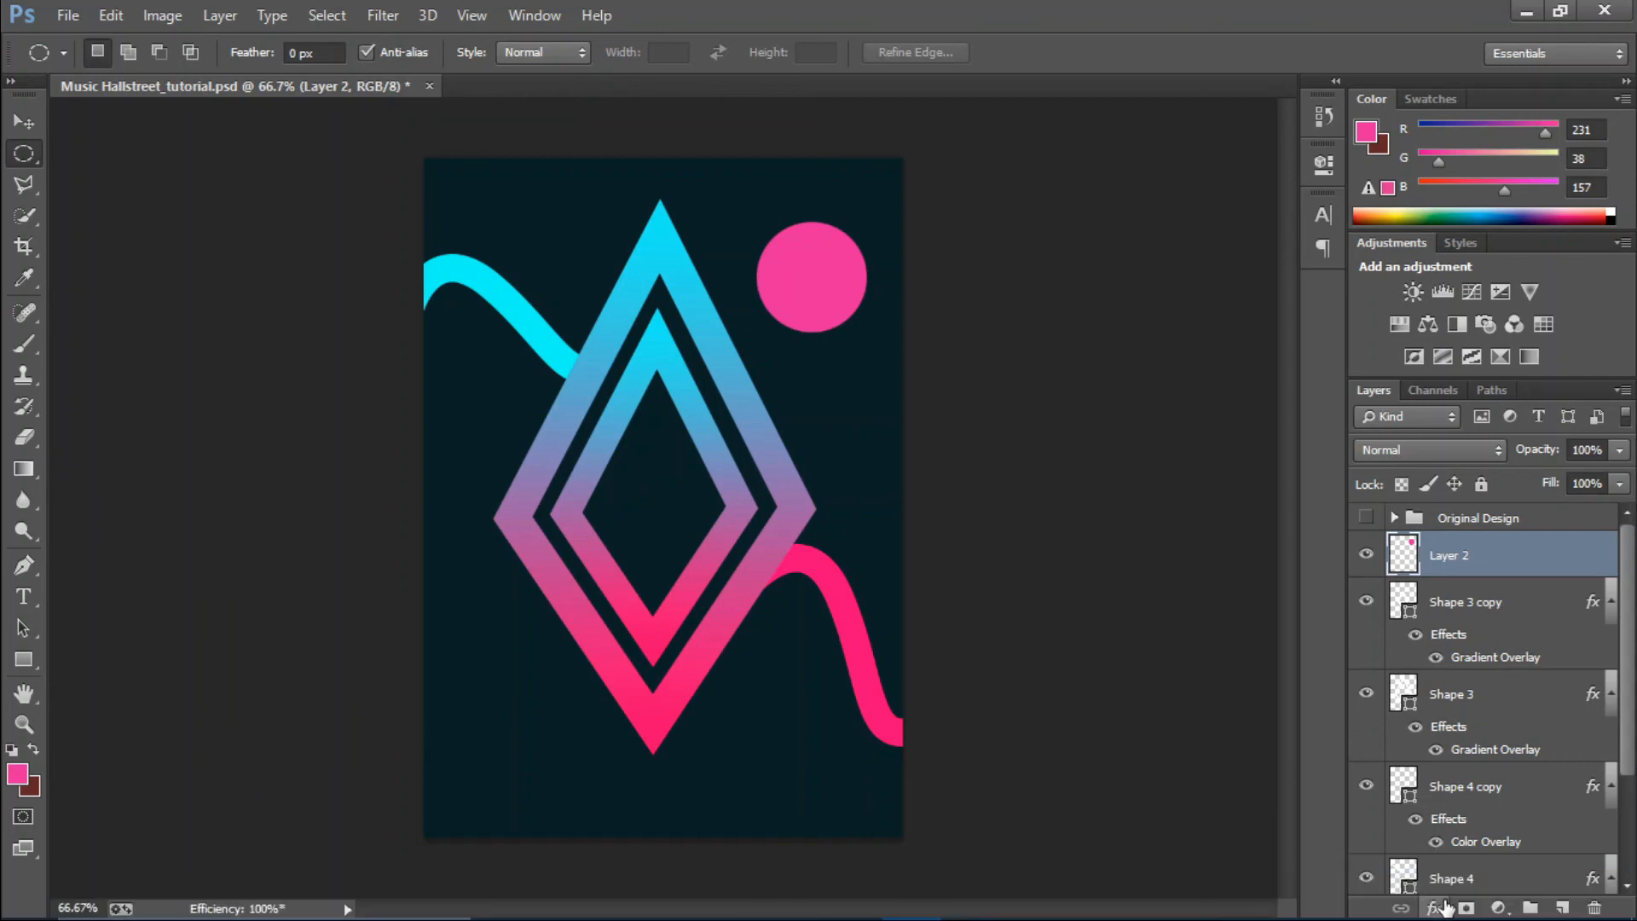
Add a Gradient Overlay to the upper right circle and set the gradient's first color stop to light blue #37c4ff.
click(1435, 908)
click(1475, 802)
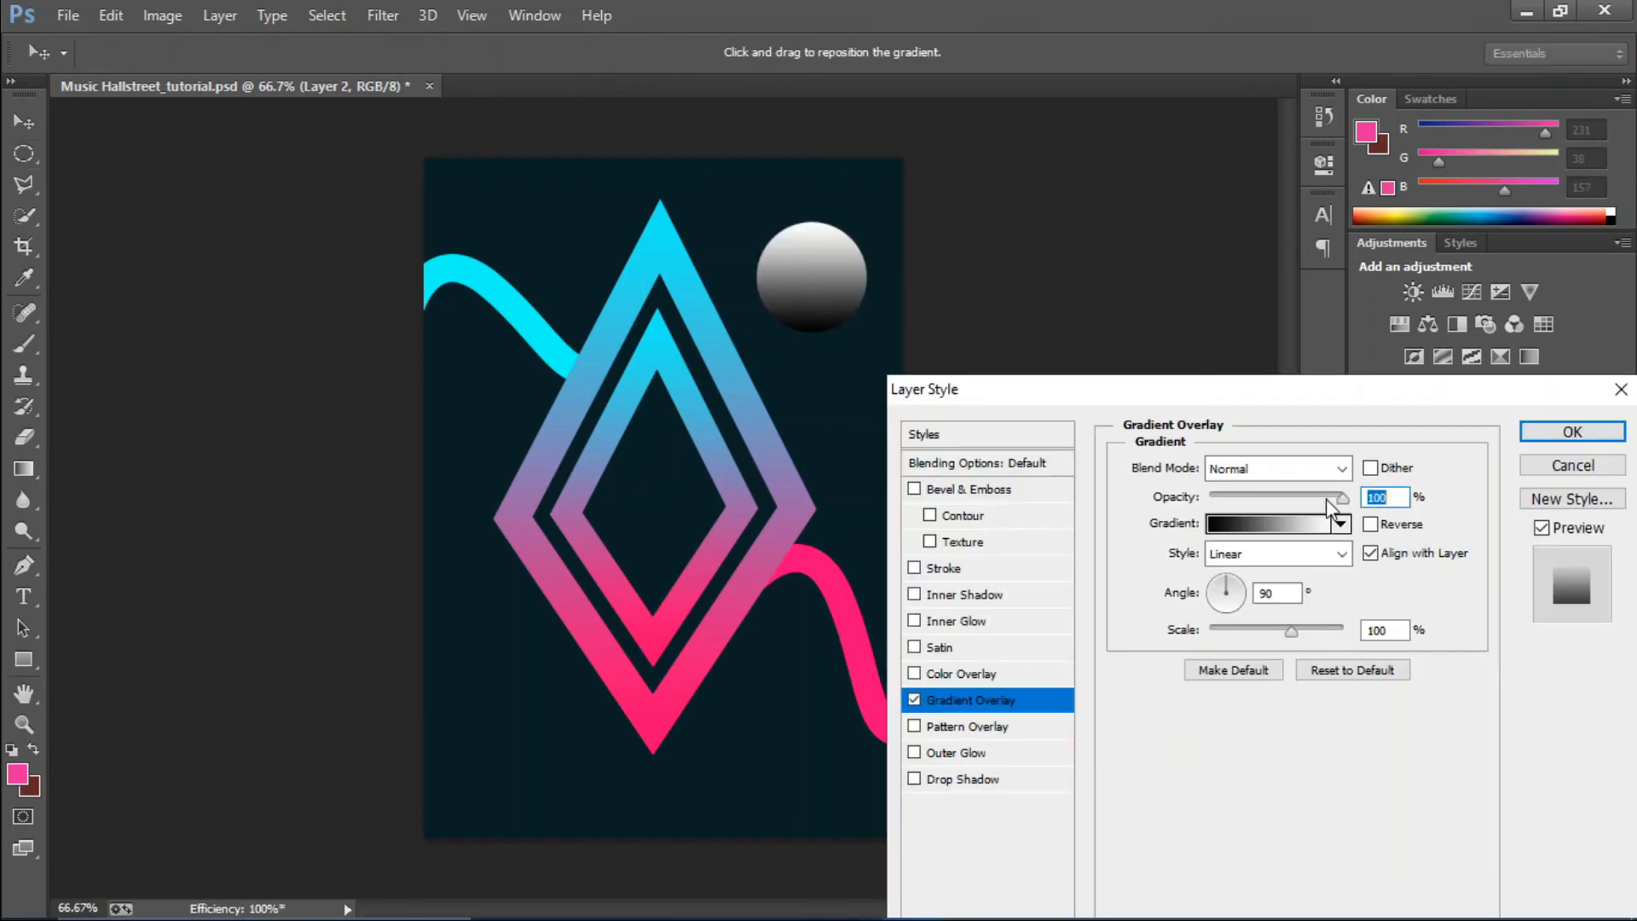
click(1290, 529)
click(1096, 508)
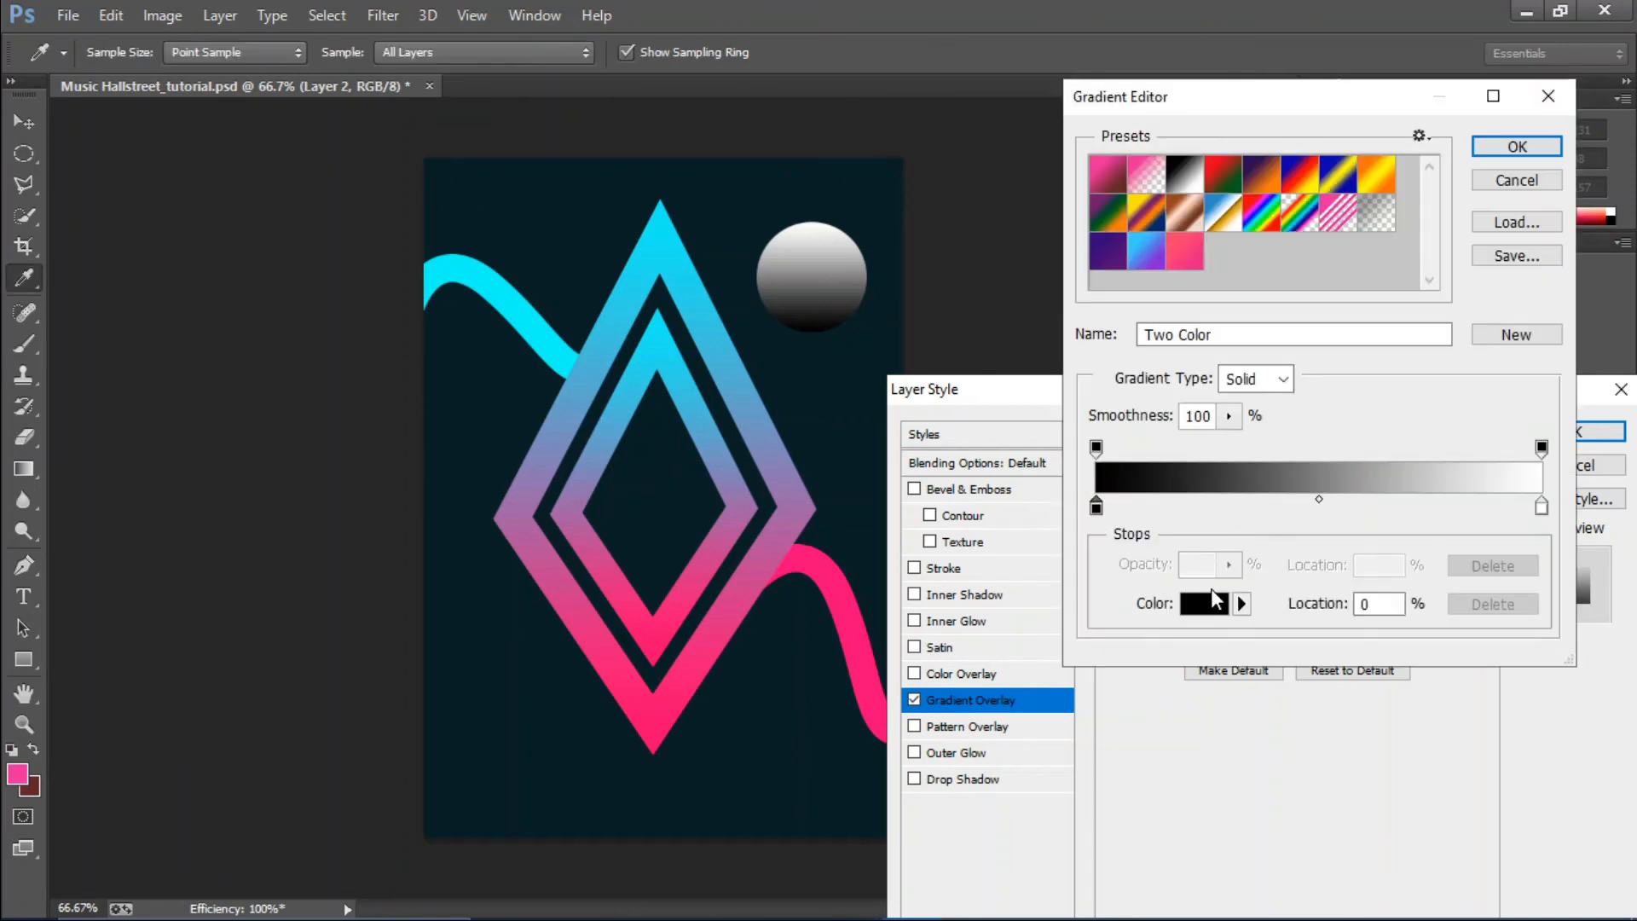
click(1206, 603)
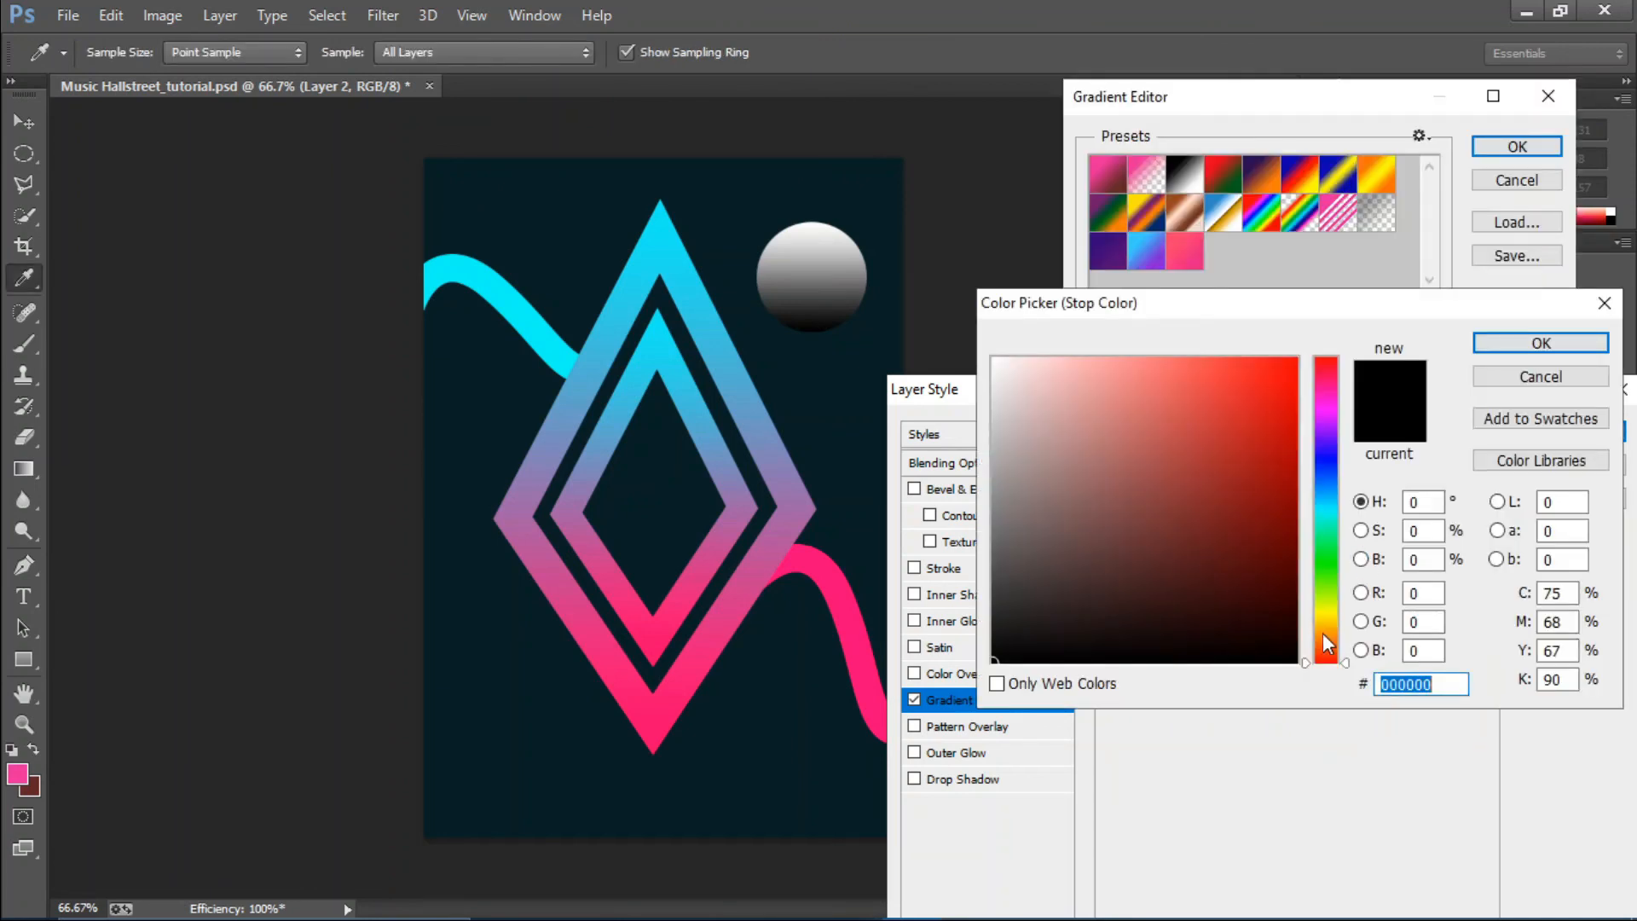
click(1328, 401)
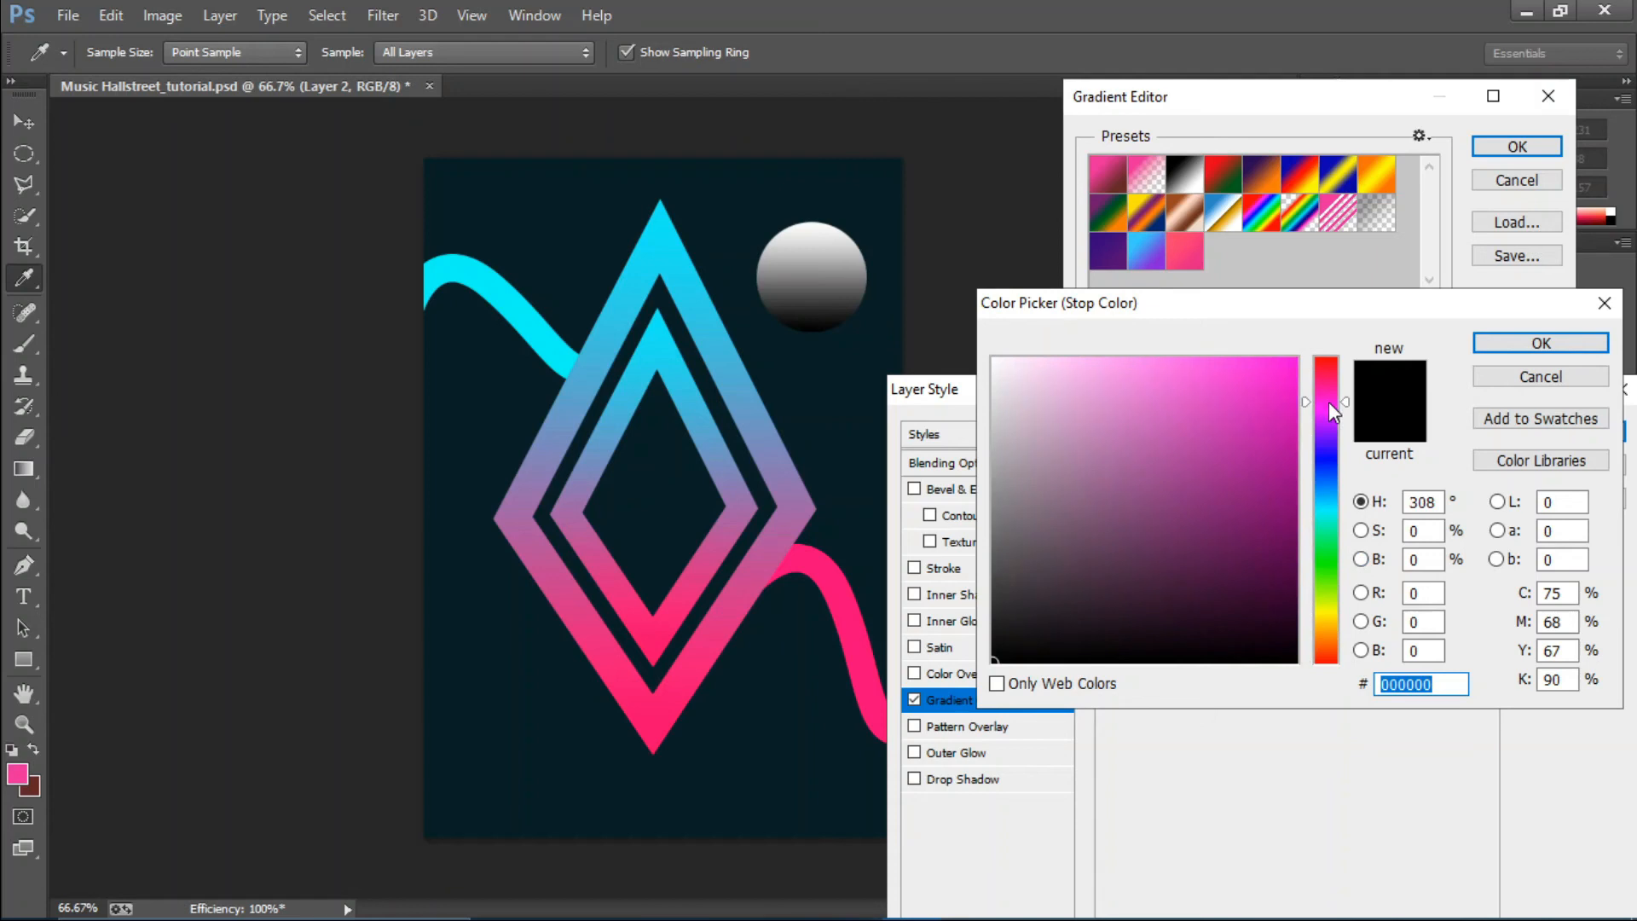
drag(1328, 402, 1328, 494)
click(1246, 359)
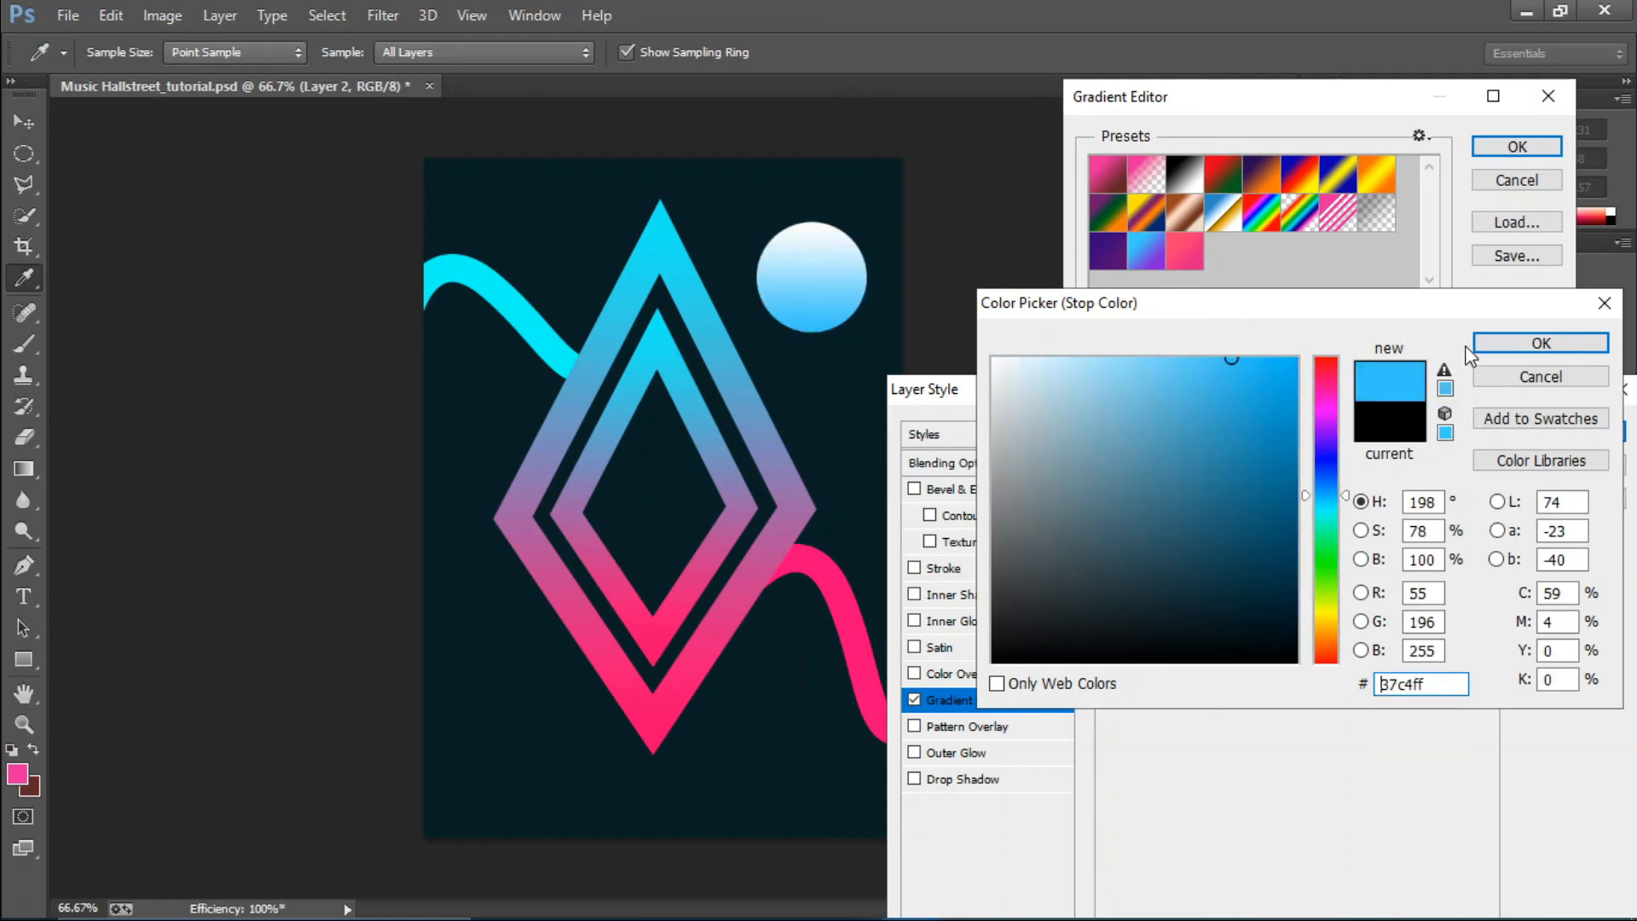
click(1533, 343)
Set the gradient's end color stop to deep blue #1647ff and accept the gradient.
click(1541, 509)
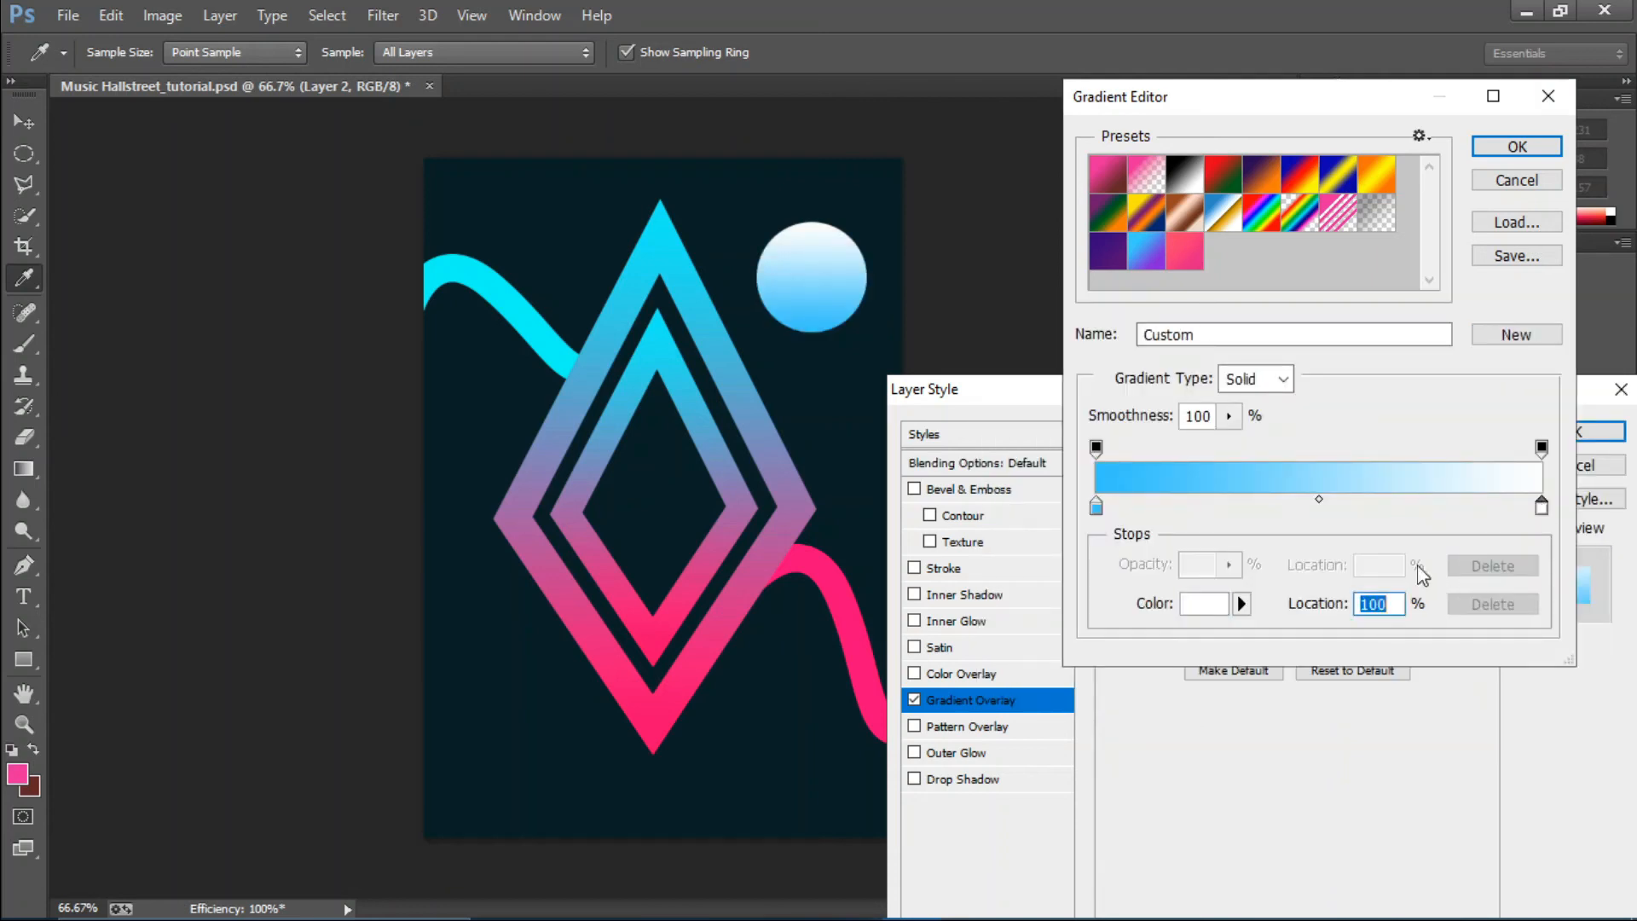
click(1204, 603)
drag(1328, 491, 1326, 469)
click(1271, 359)
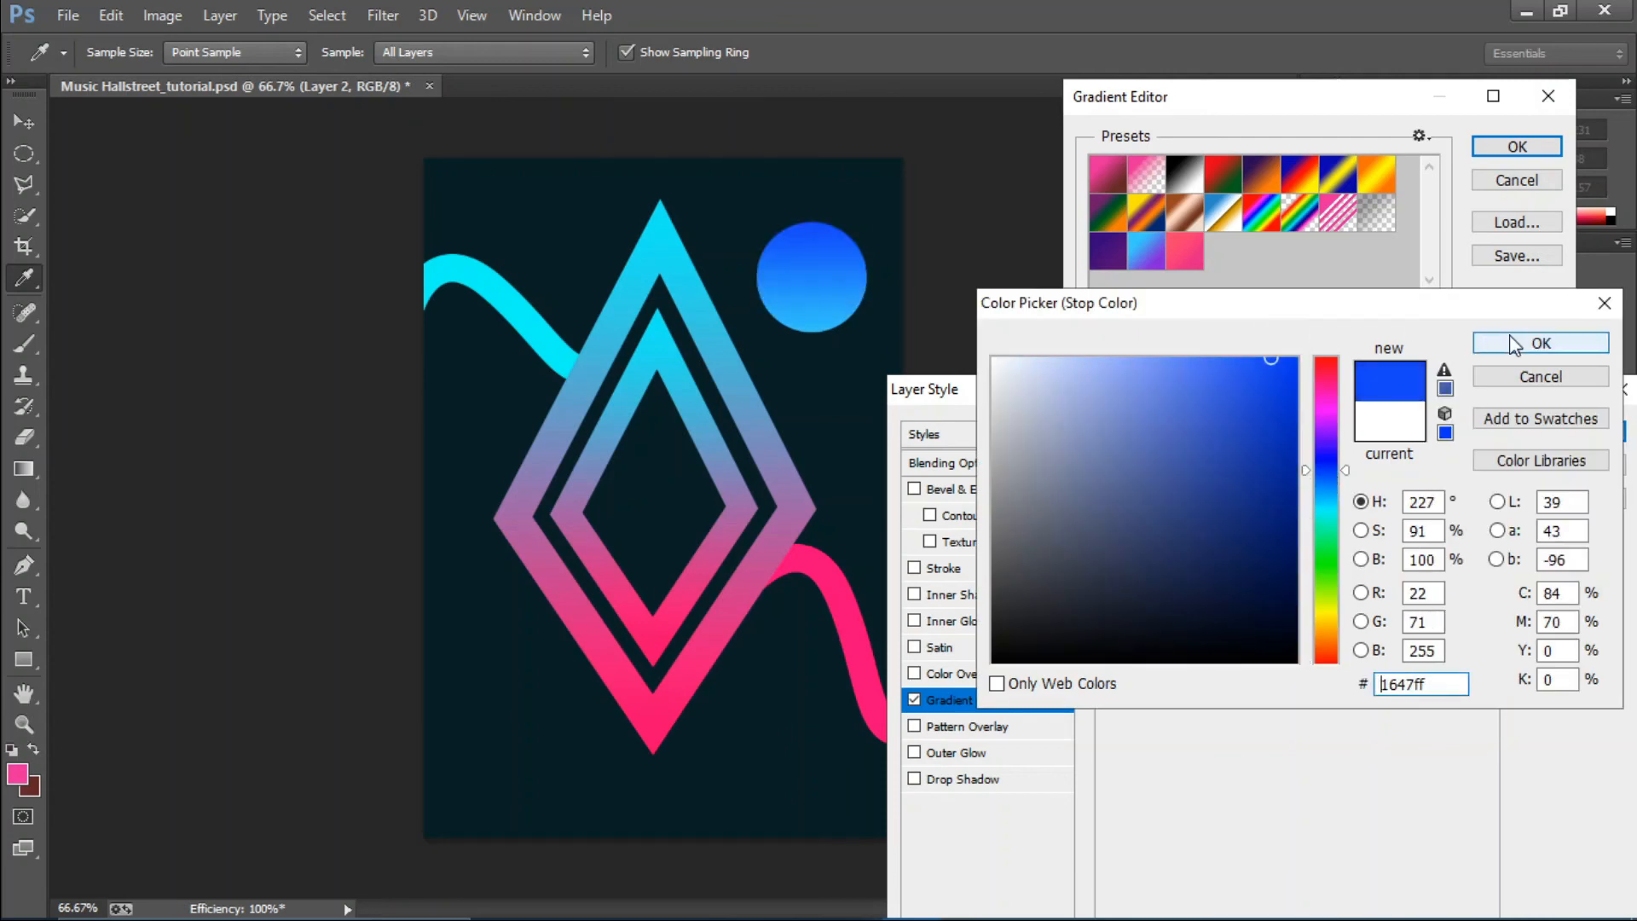
click(1534, 343)
click(1510, 152)
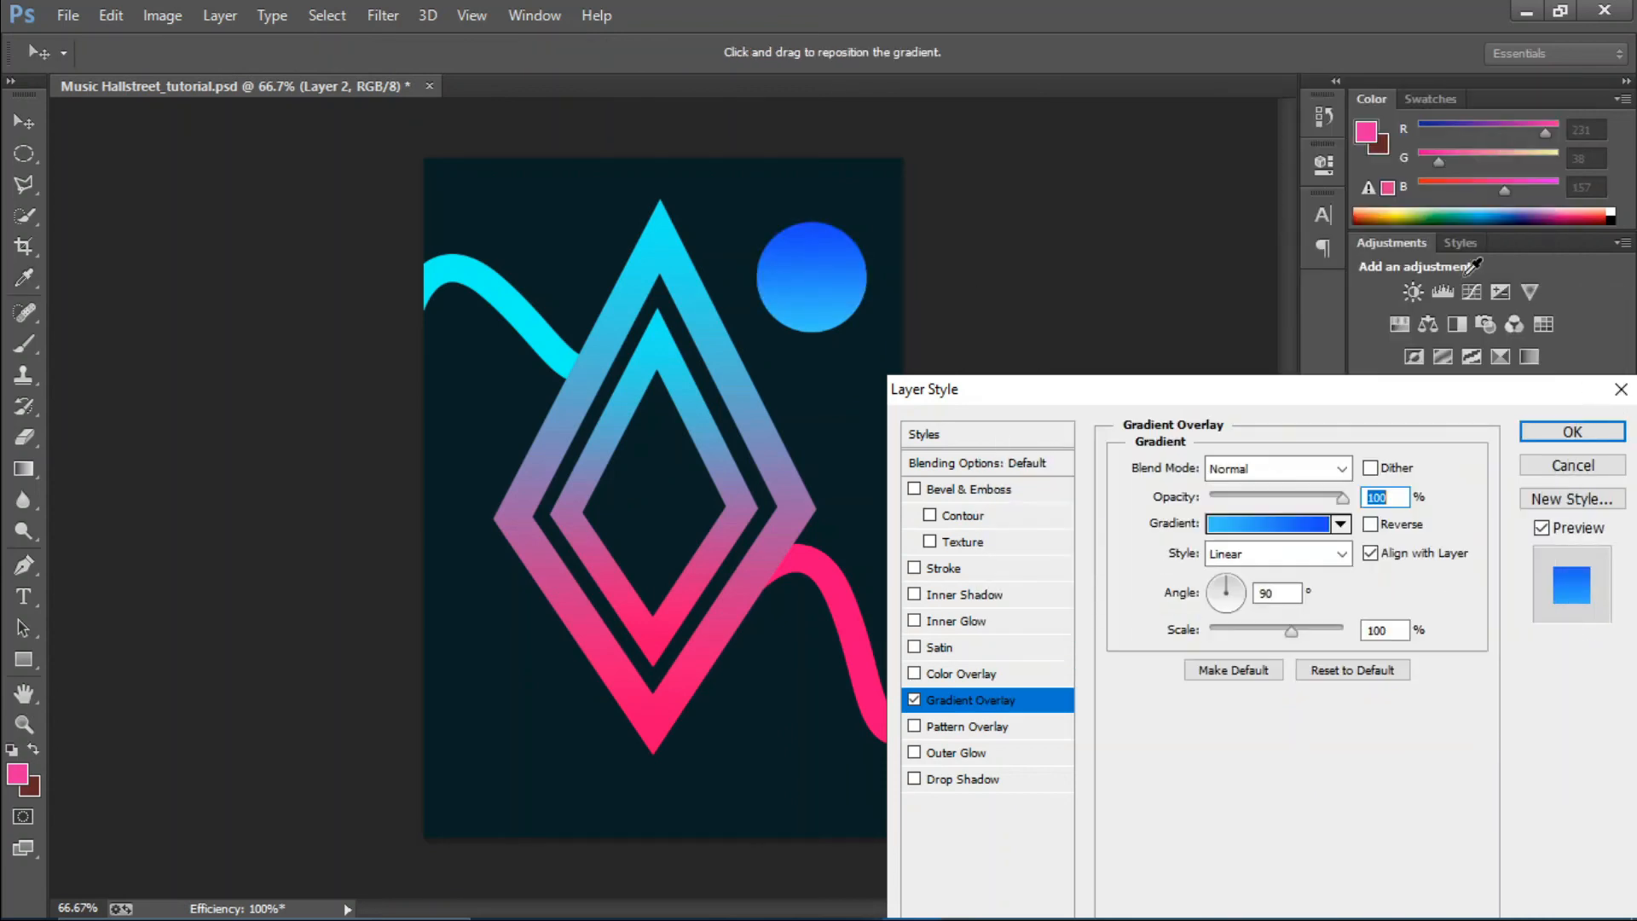
Set the circle's gradient angle to 100° and its scale to 77%, and apply the layer style.
drag(1295, 631, 1323, 638)
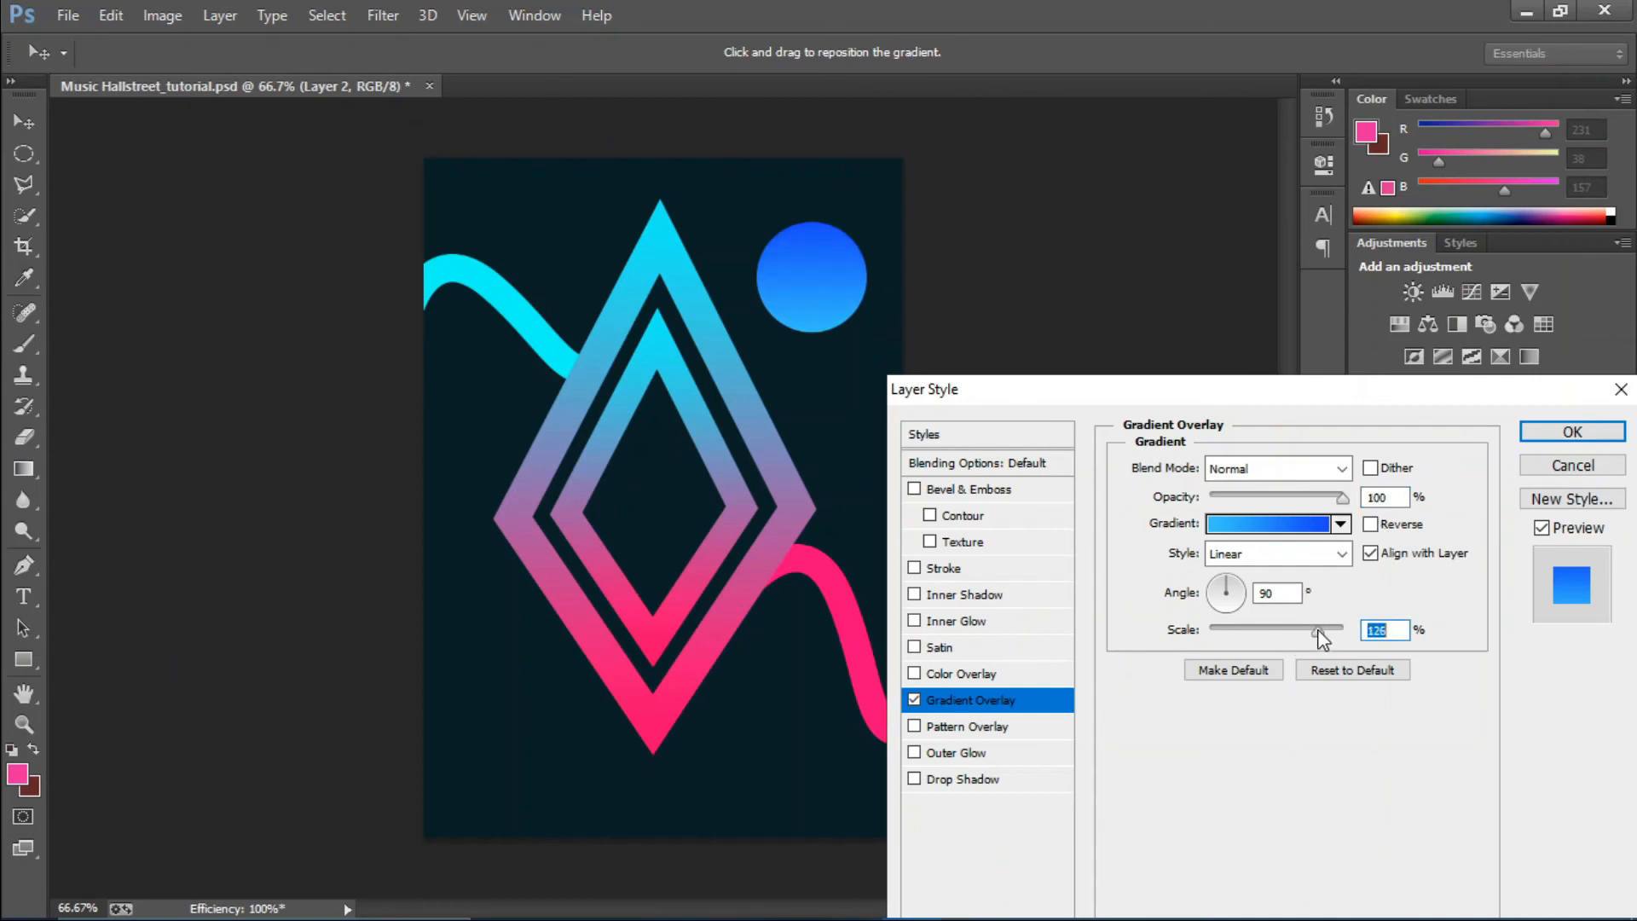
drag(1228, 594, 1229, 594)
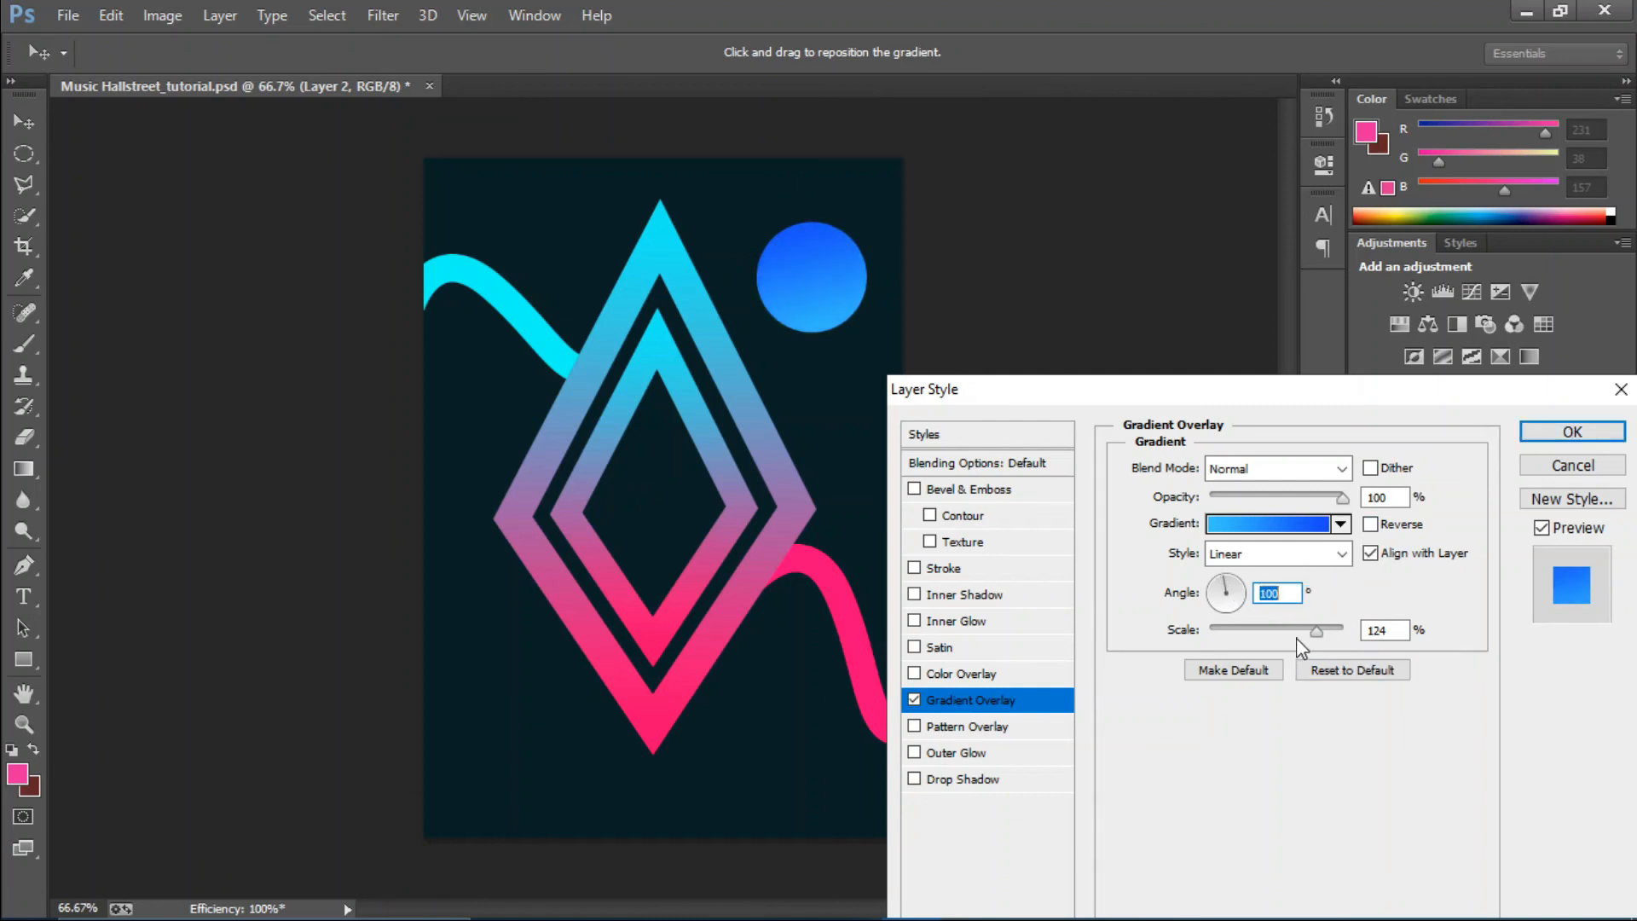
drag(1322, 634, 1272, 639)
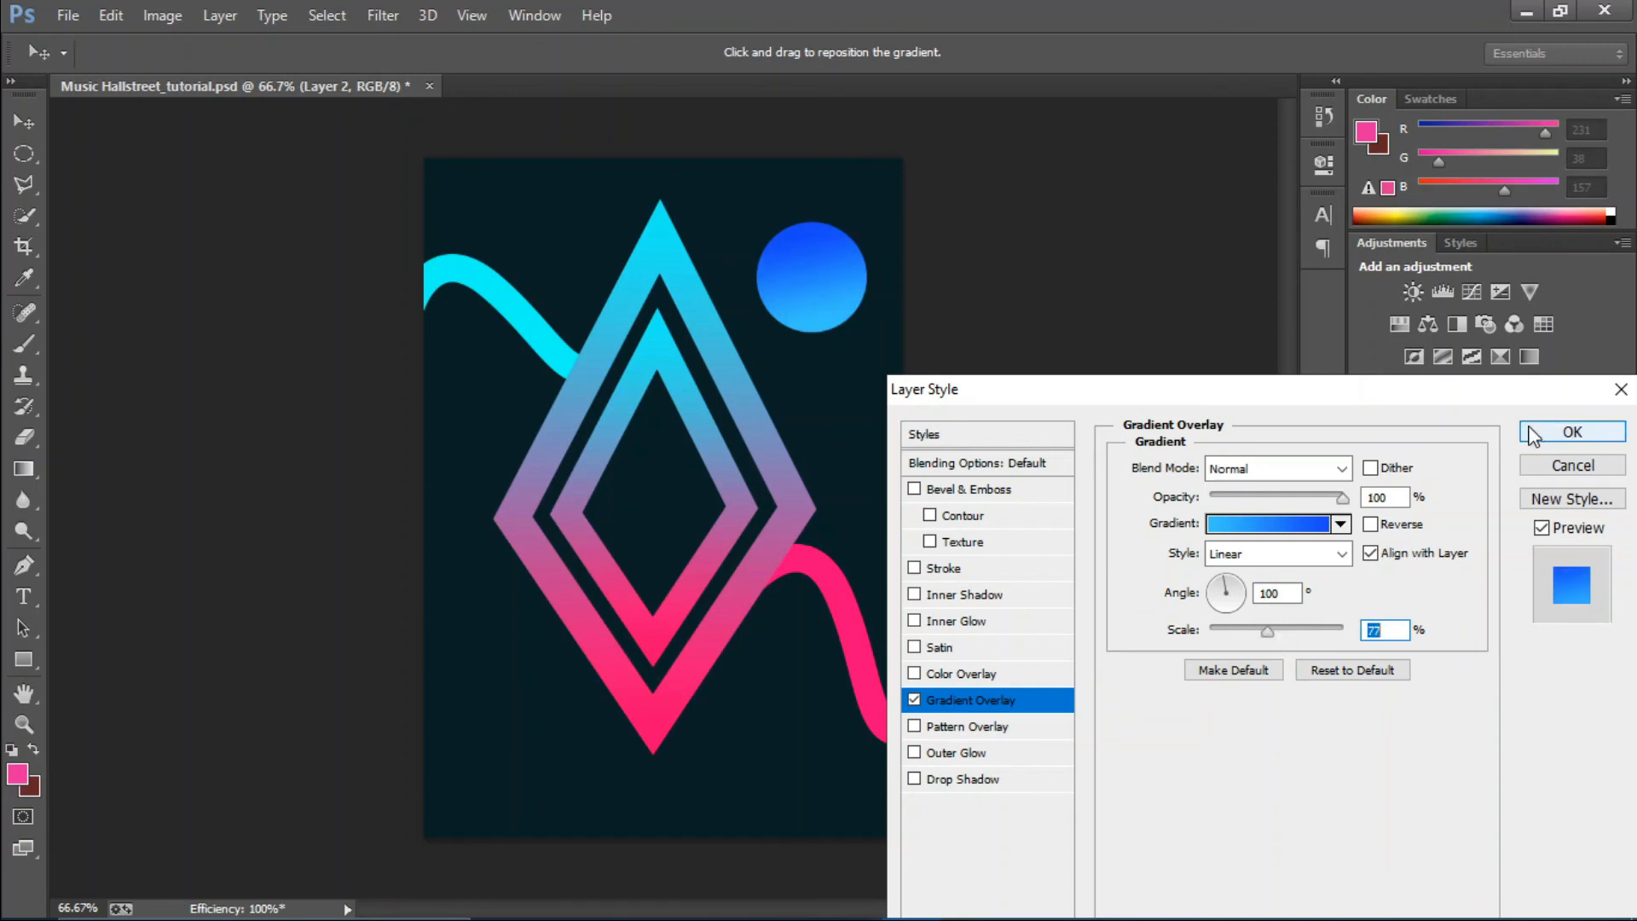
click(1571, 432)
Duplicate the blue circle layer and move the copy to the flyer's lower left, beside the diamond's bottom point.
key(m)
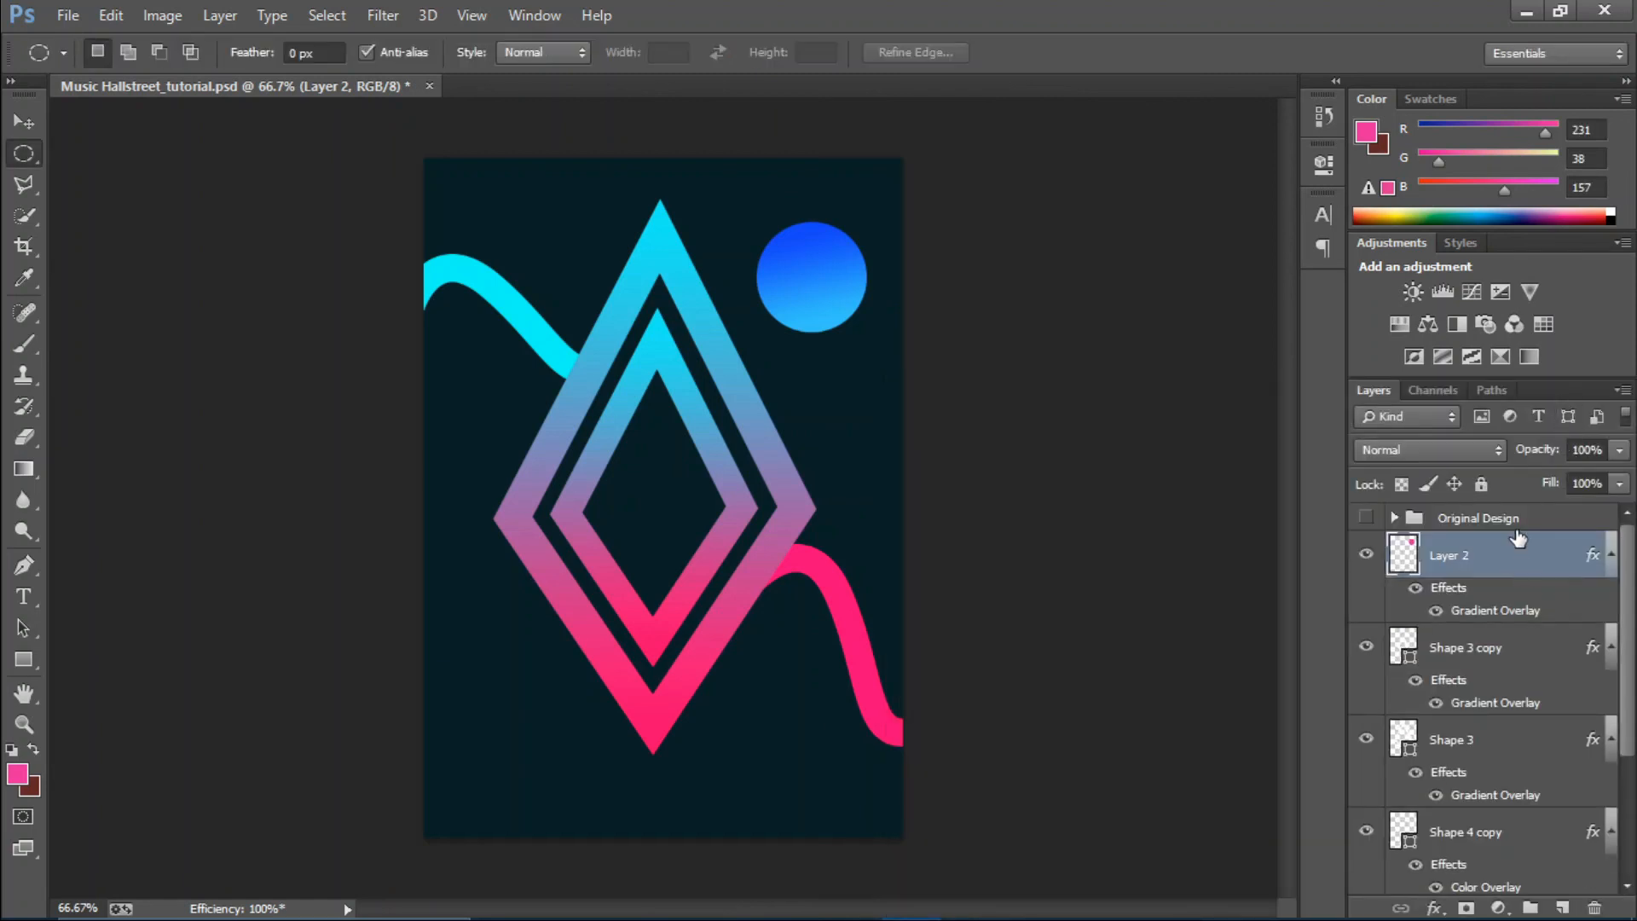
key(ctrl+j)
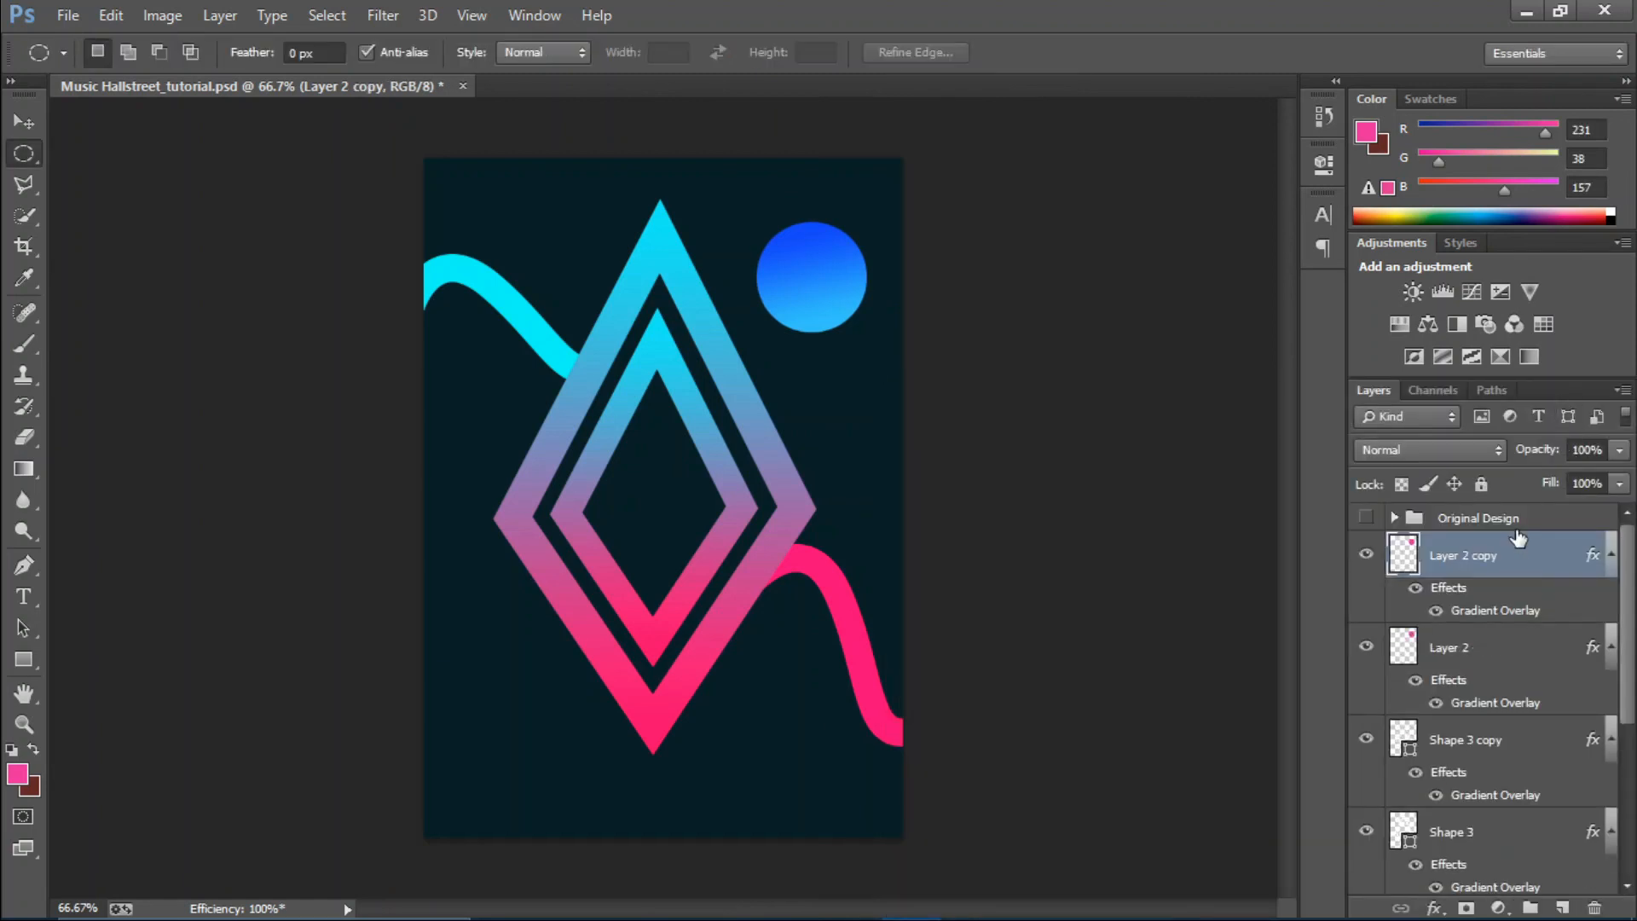
key(v)
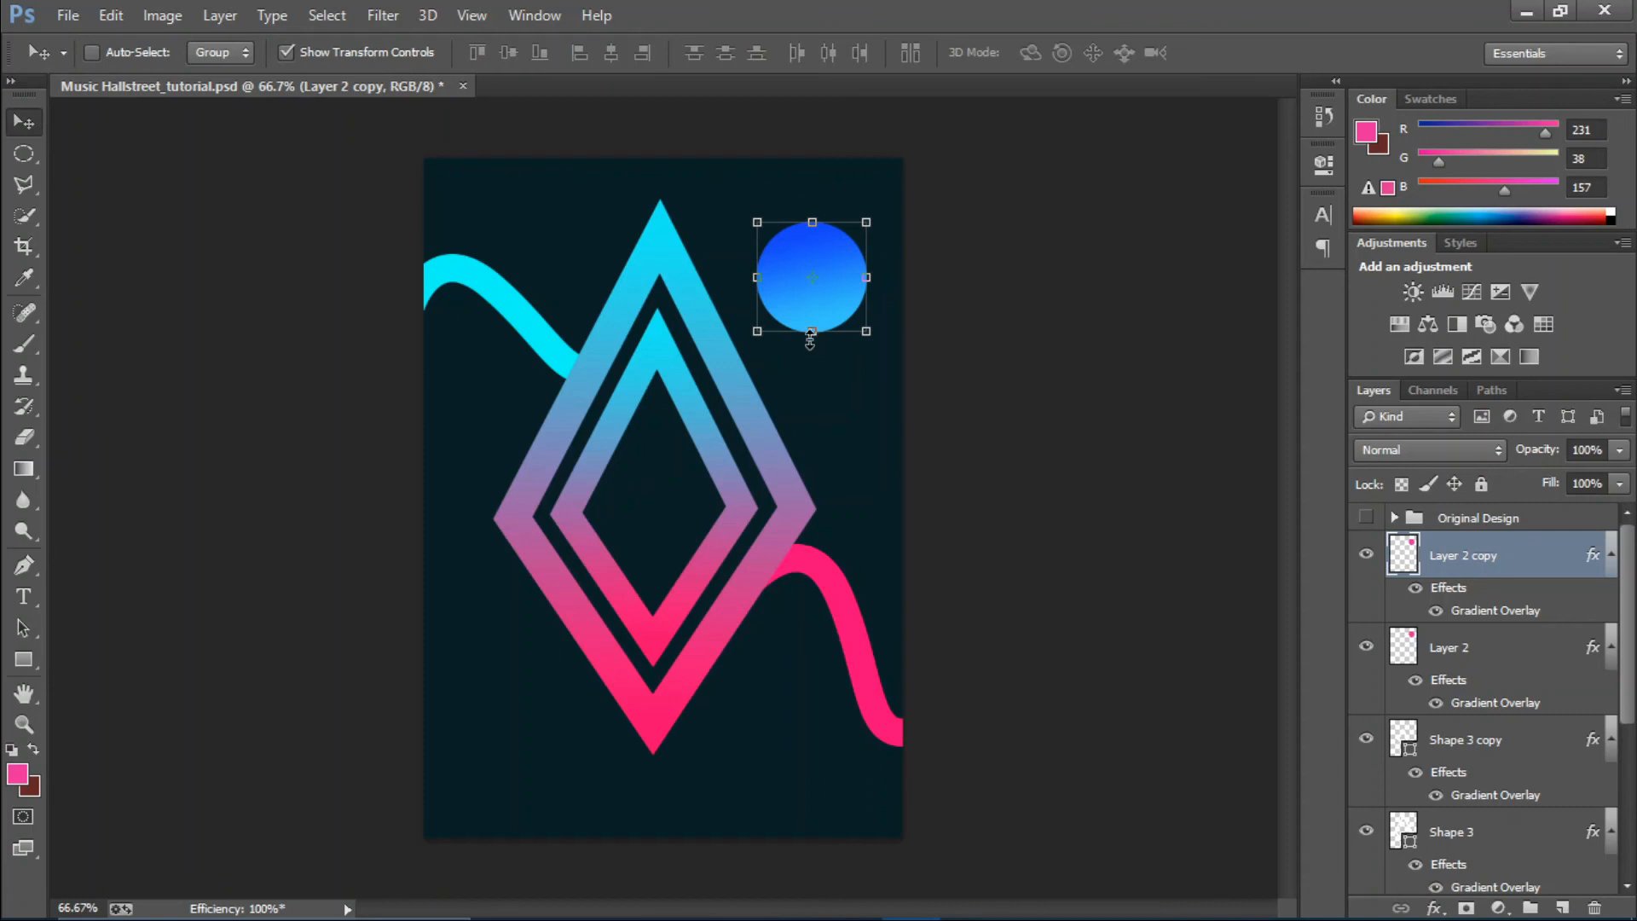
drag(833, 273, 525, 725)
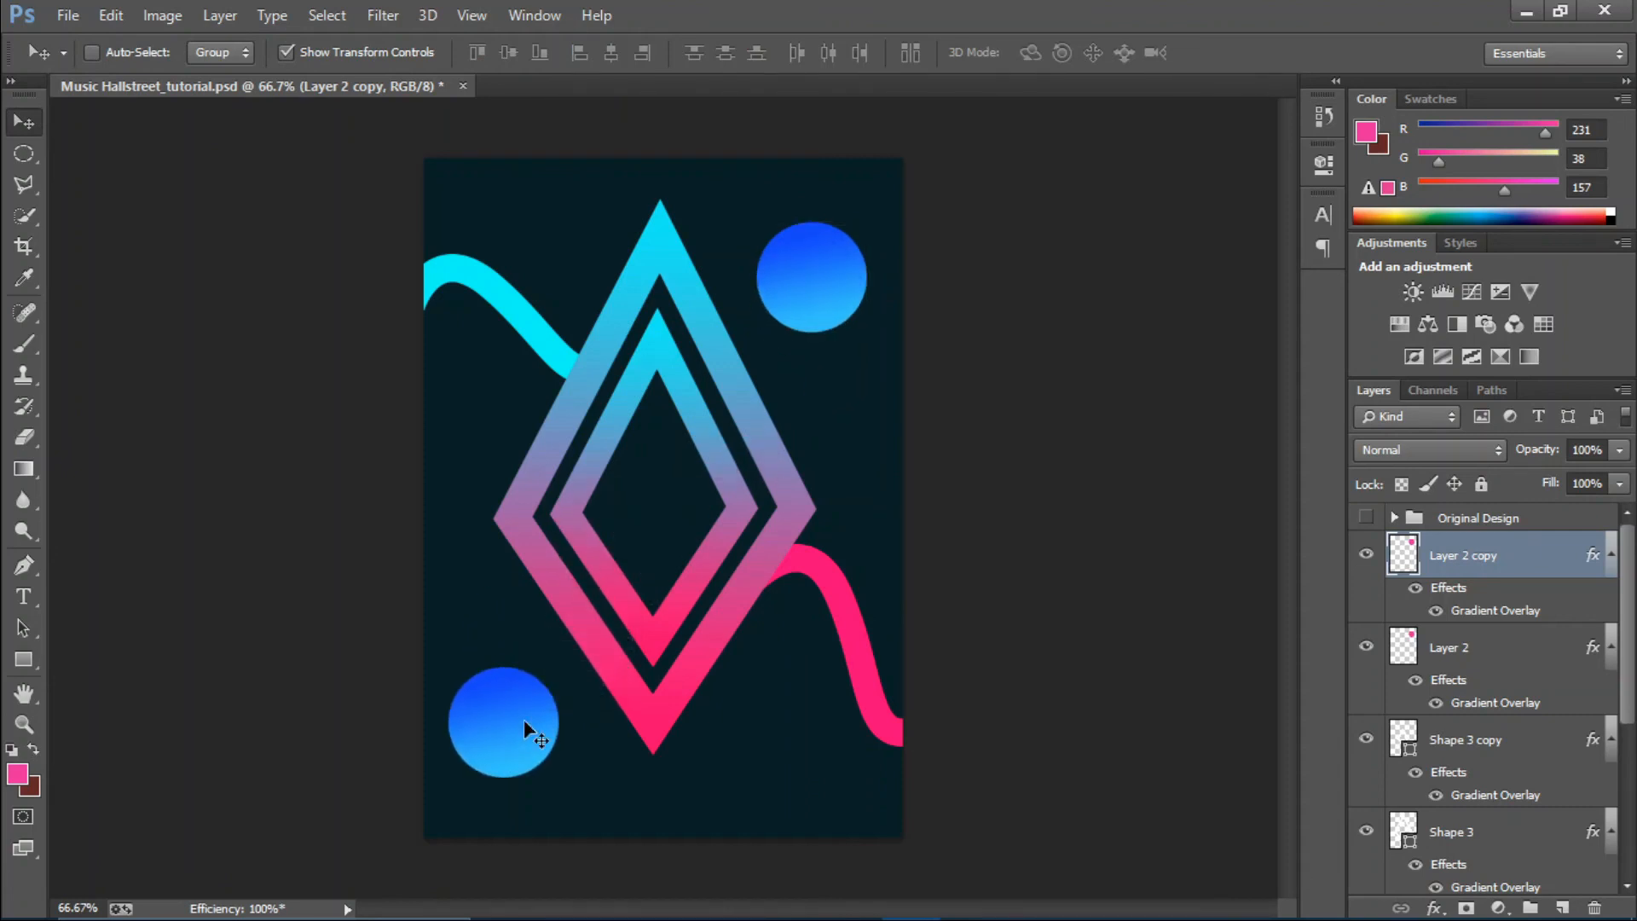
Change the first color stop of the copied circle's Gradient Overlay to pink #ff3795 and accept the gradient.
double_click(1517, 611)
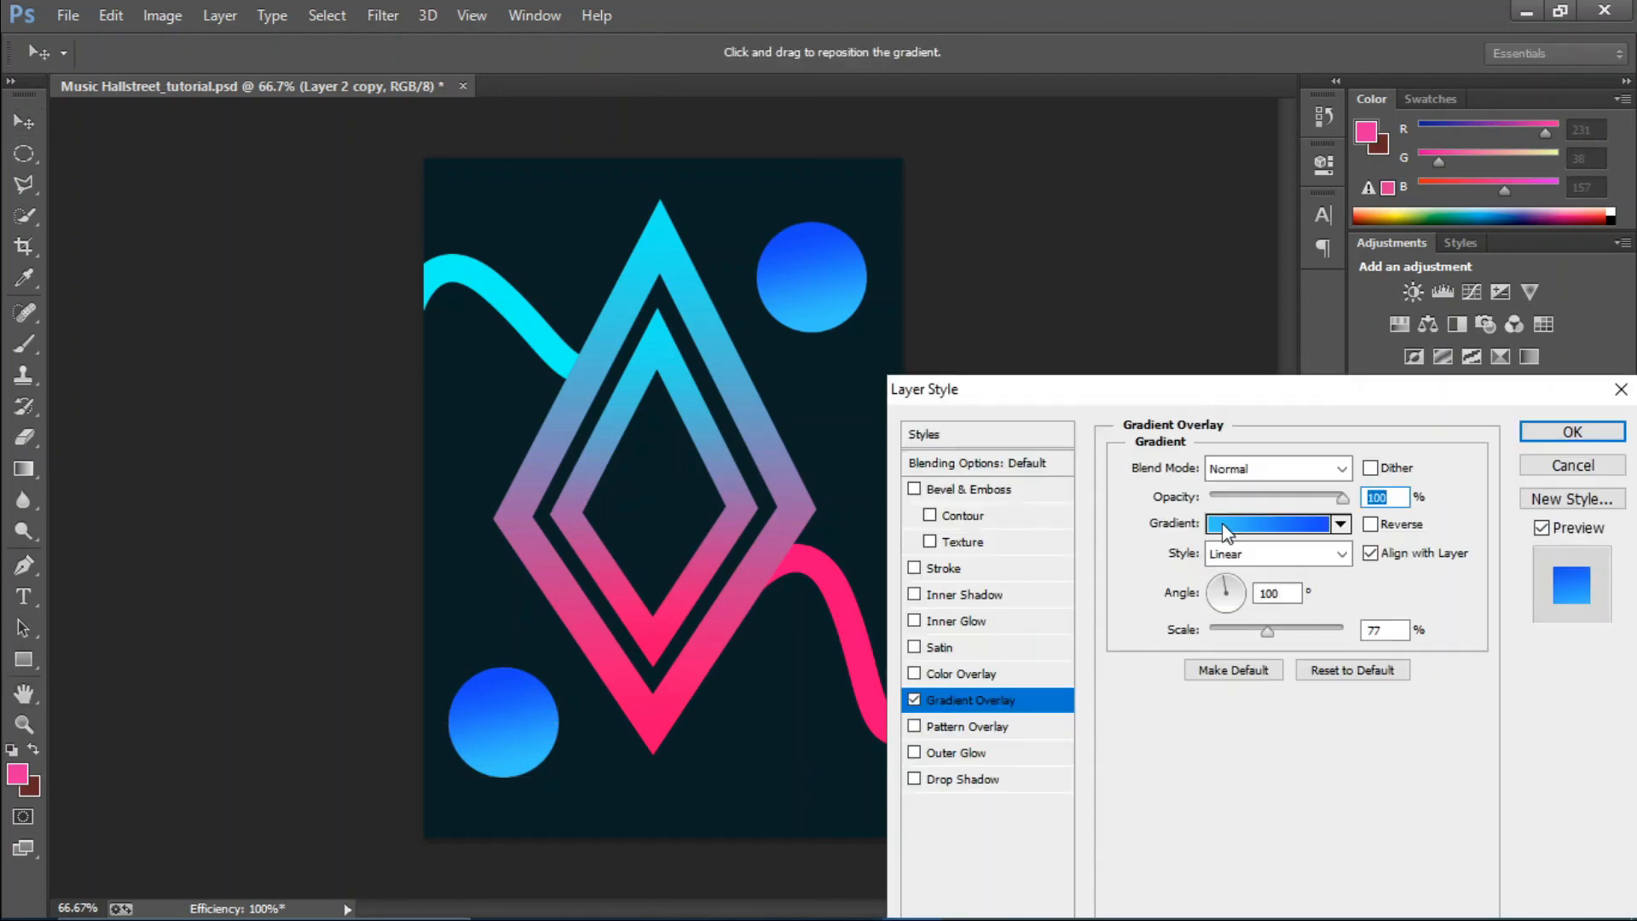
click(1225, 527)
click(1096, 509)
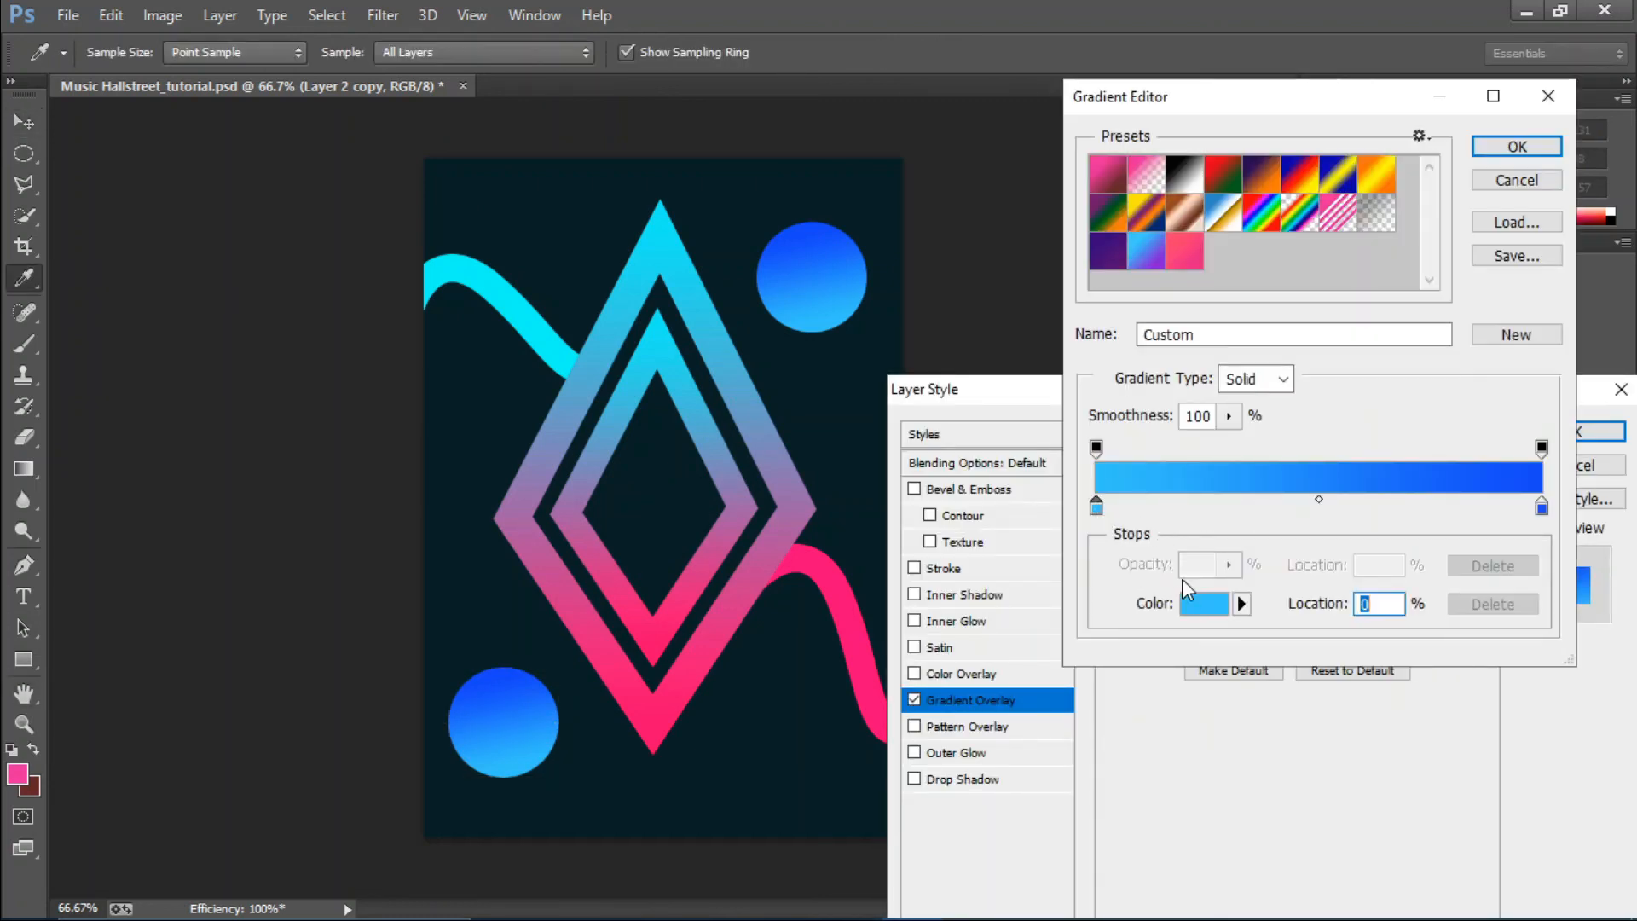
click(1197, 602)
click(1320, 393)
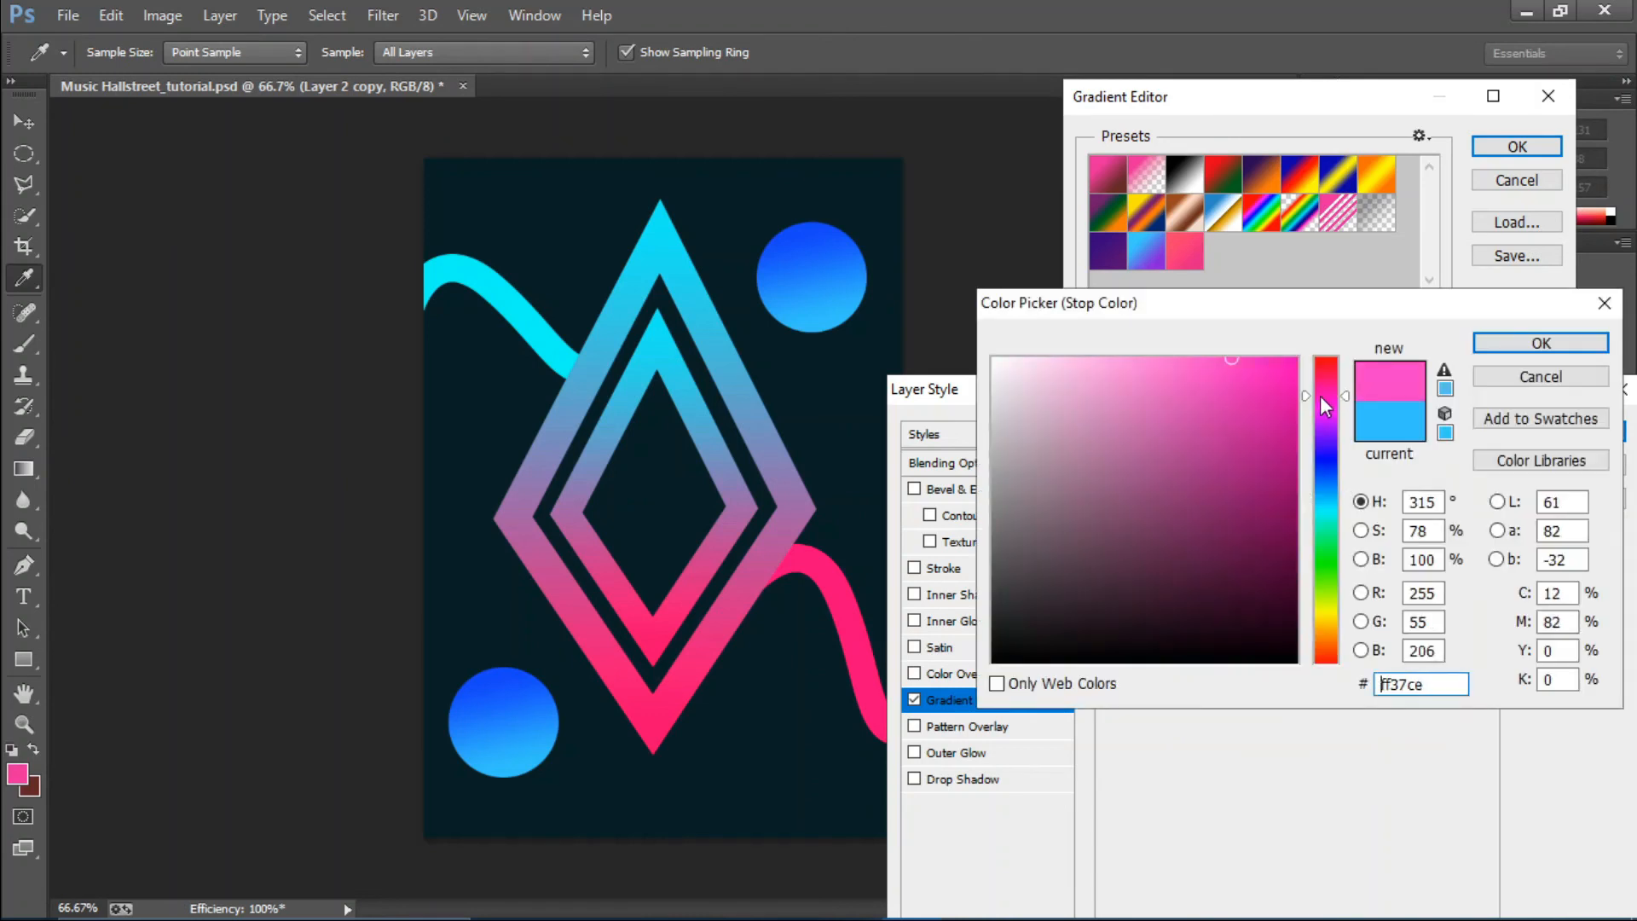
drag(1320, 395, 1321, 381)
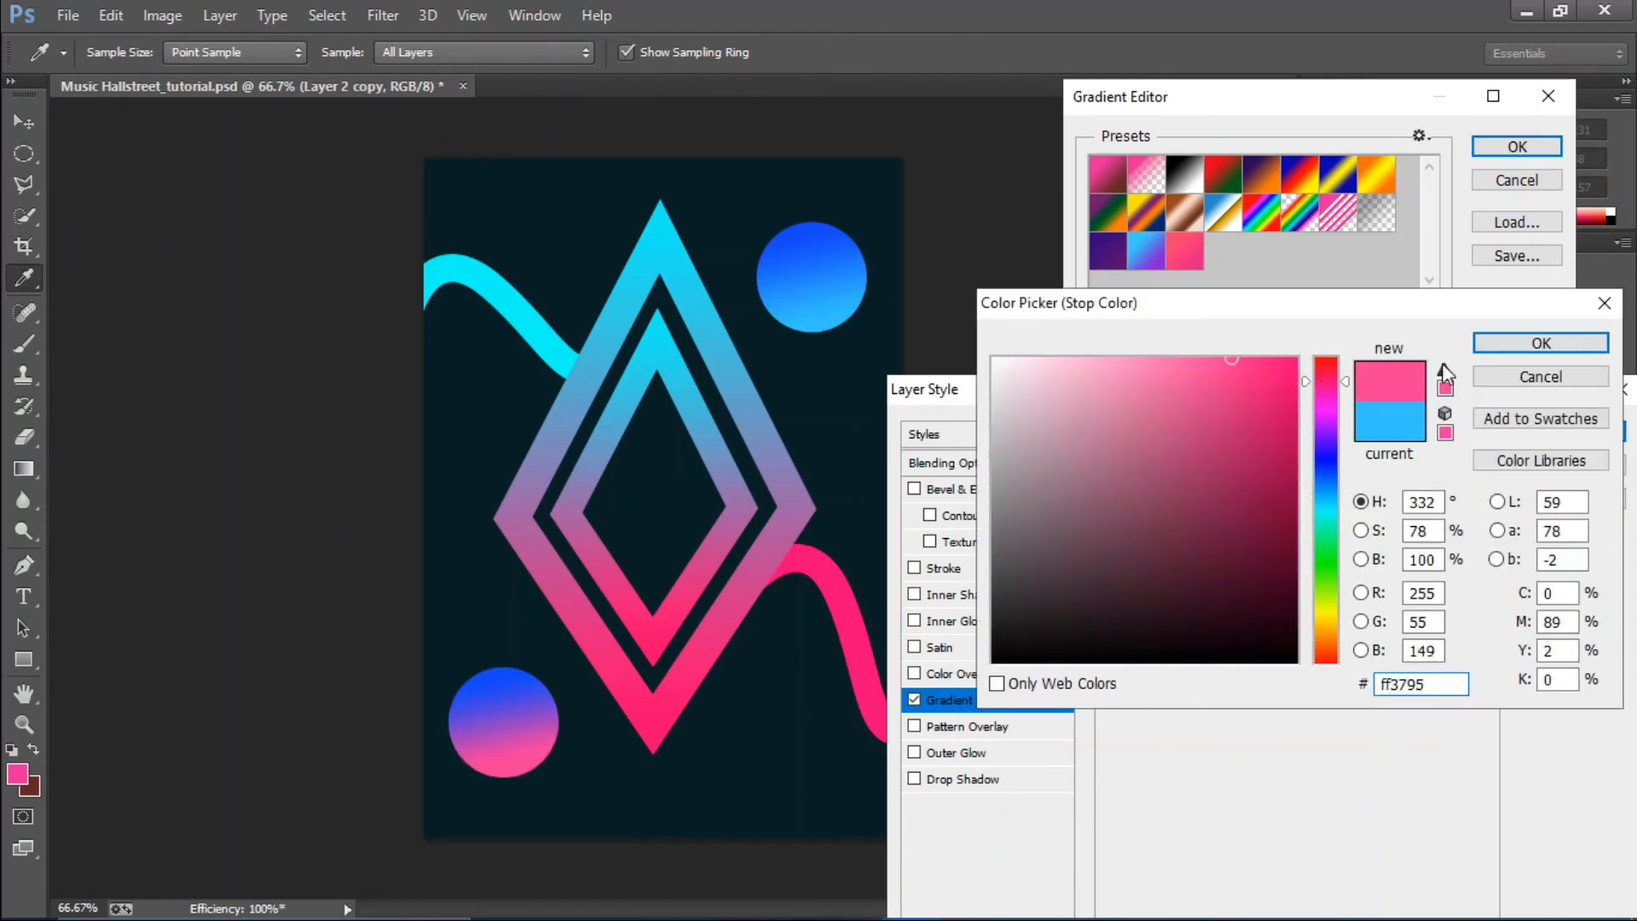
click(1538, 345)
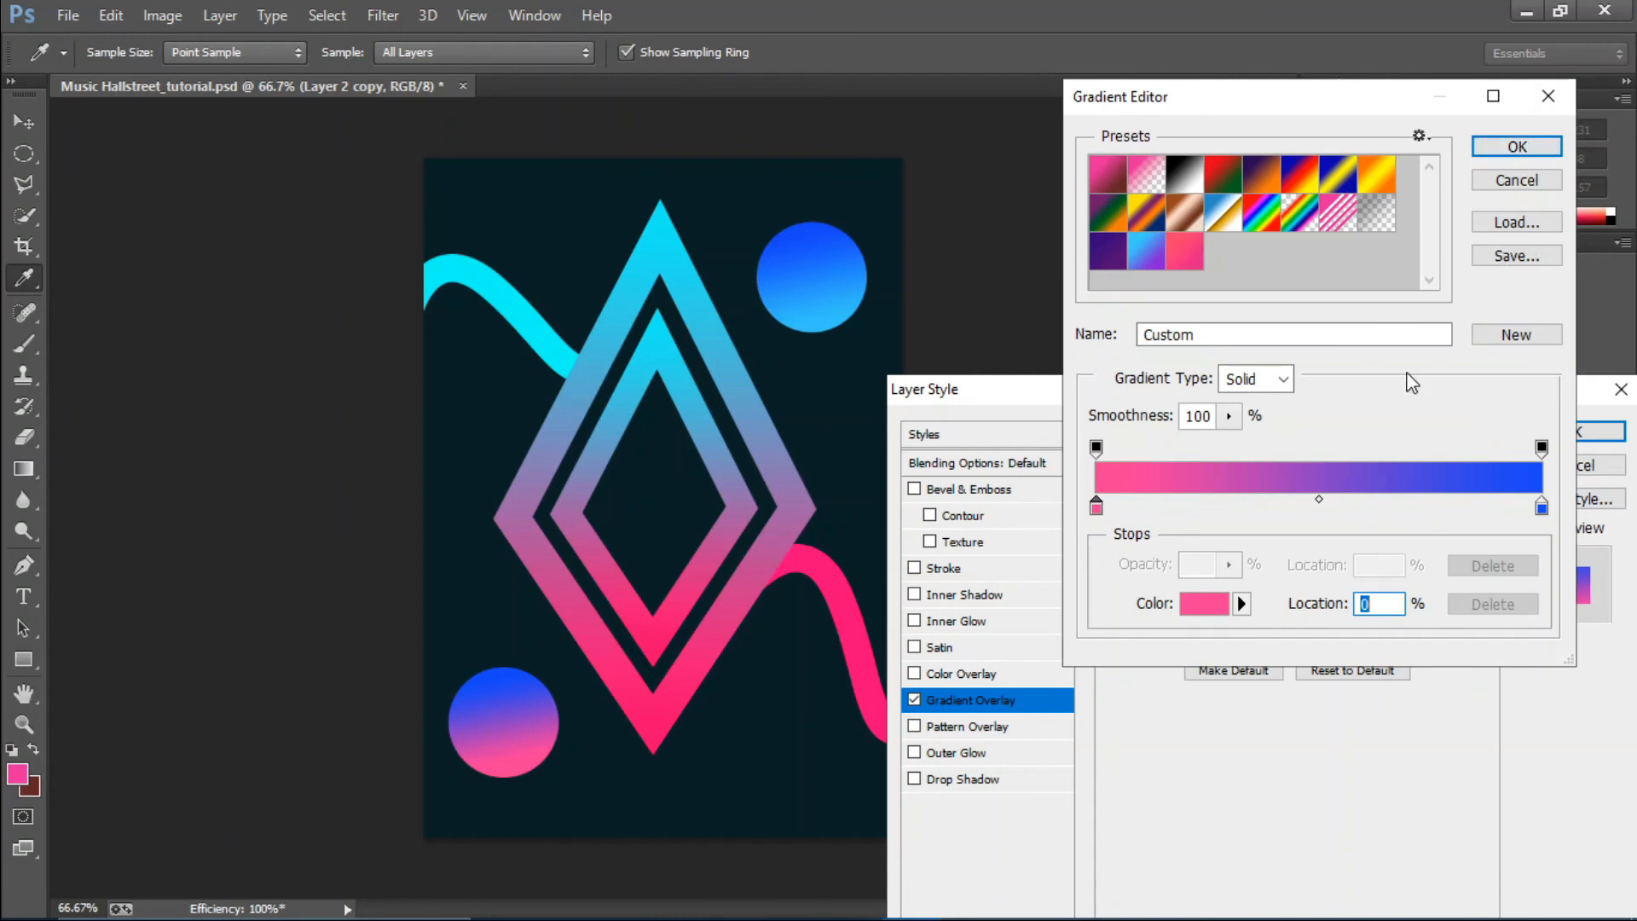
click(1517, 149)
Reverse the copied circle's gradient, scale it to 140%, shift it downward inside the circle, and apply the layer style.
click(1407, 524)
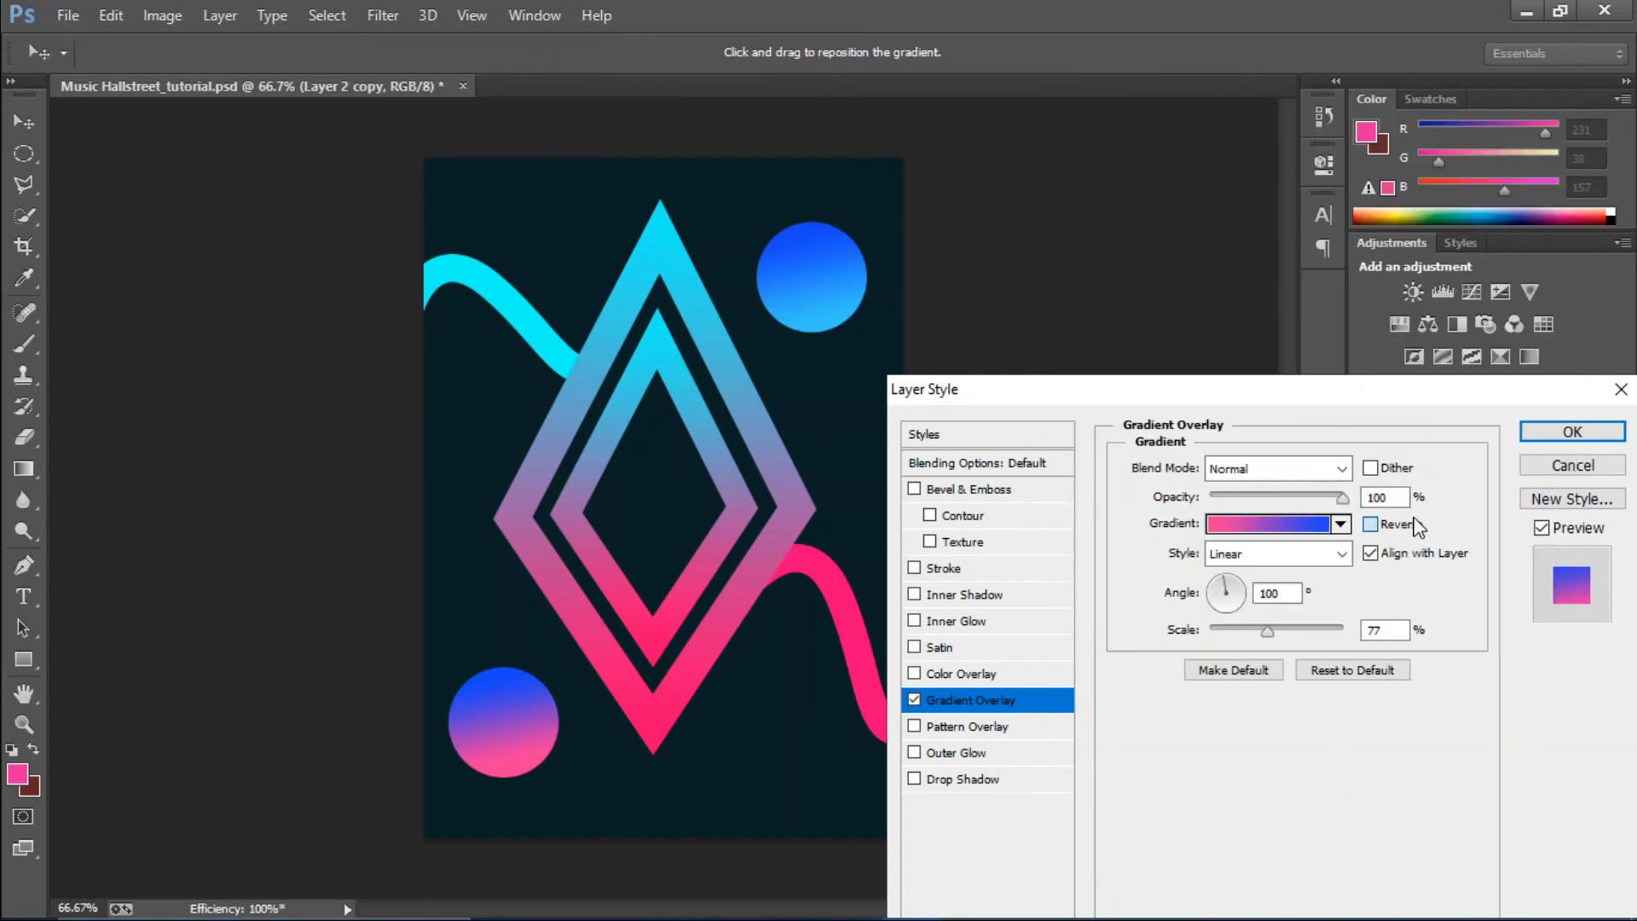
drag(1270, 626, 1332, 631)
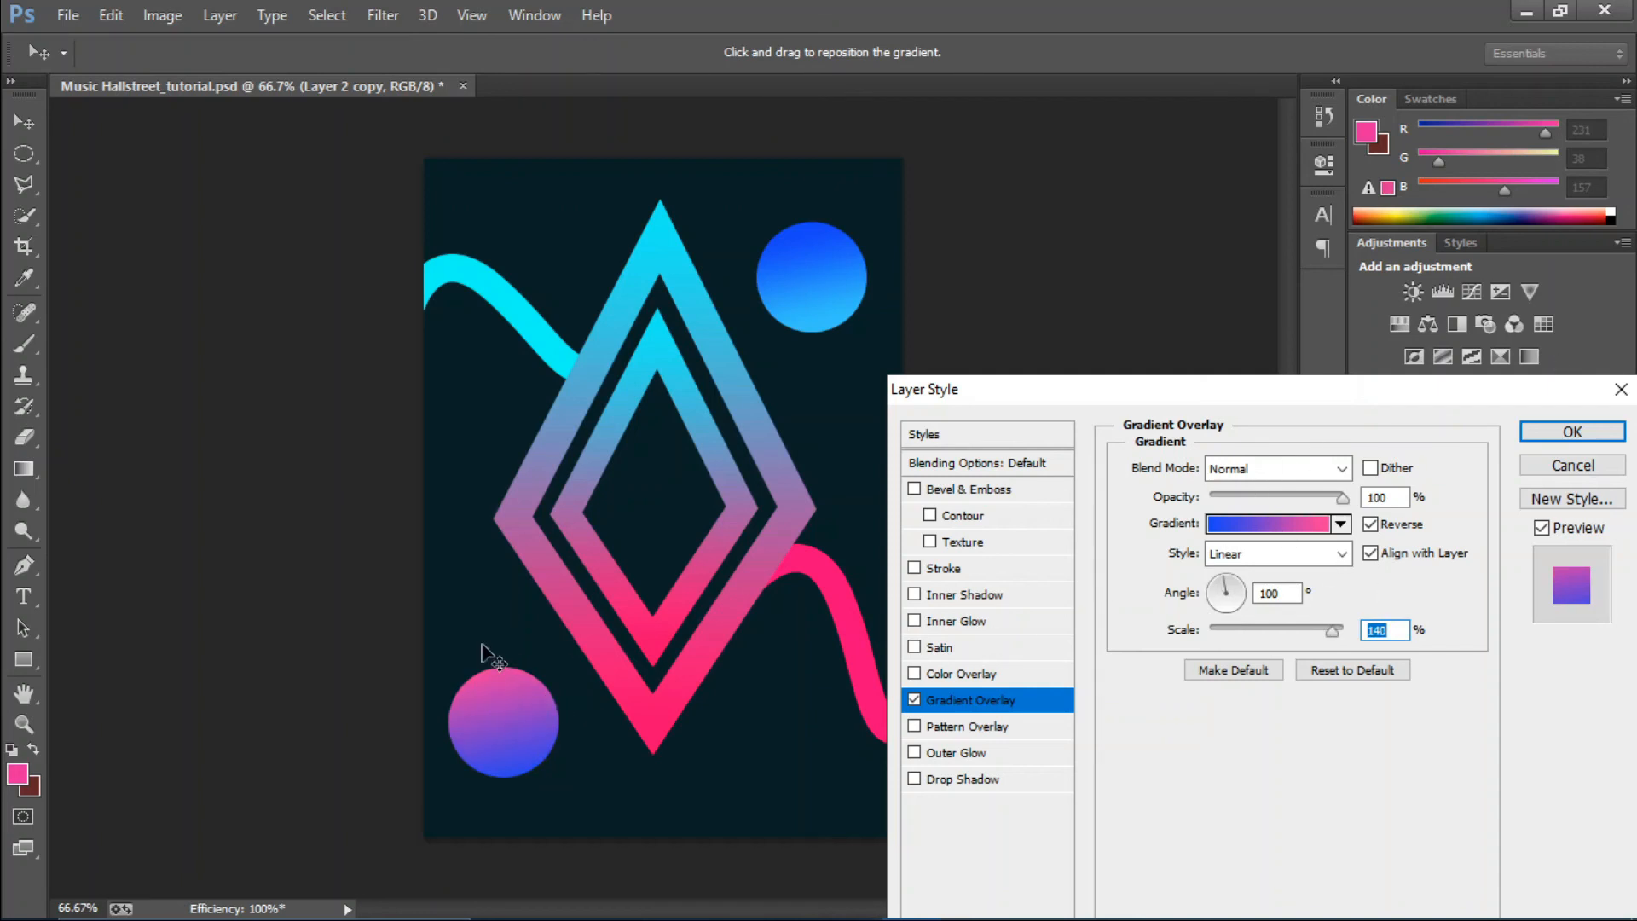
drag(482, 645, 515, 725)
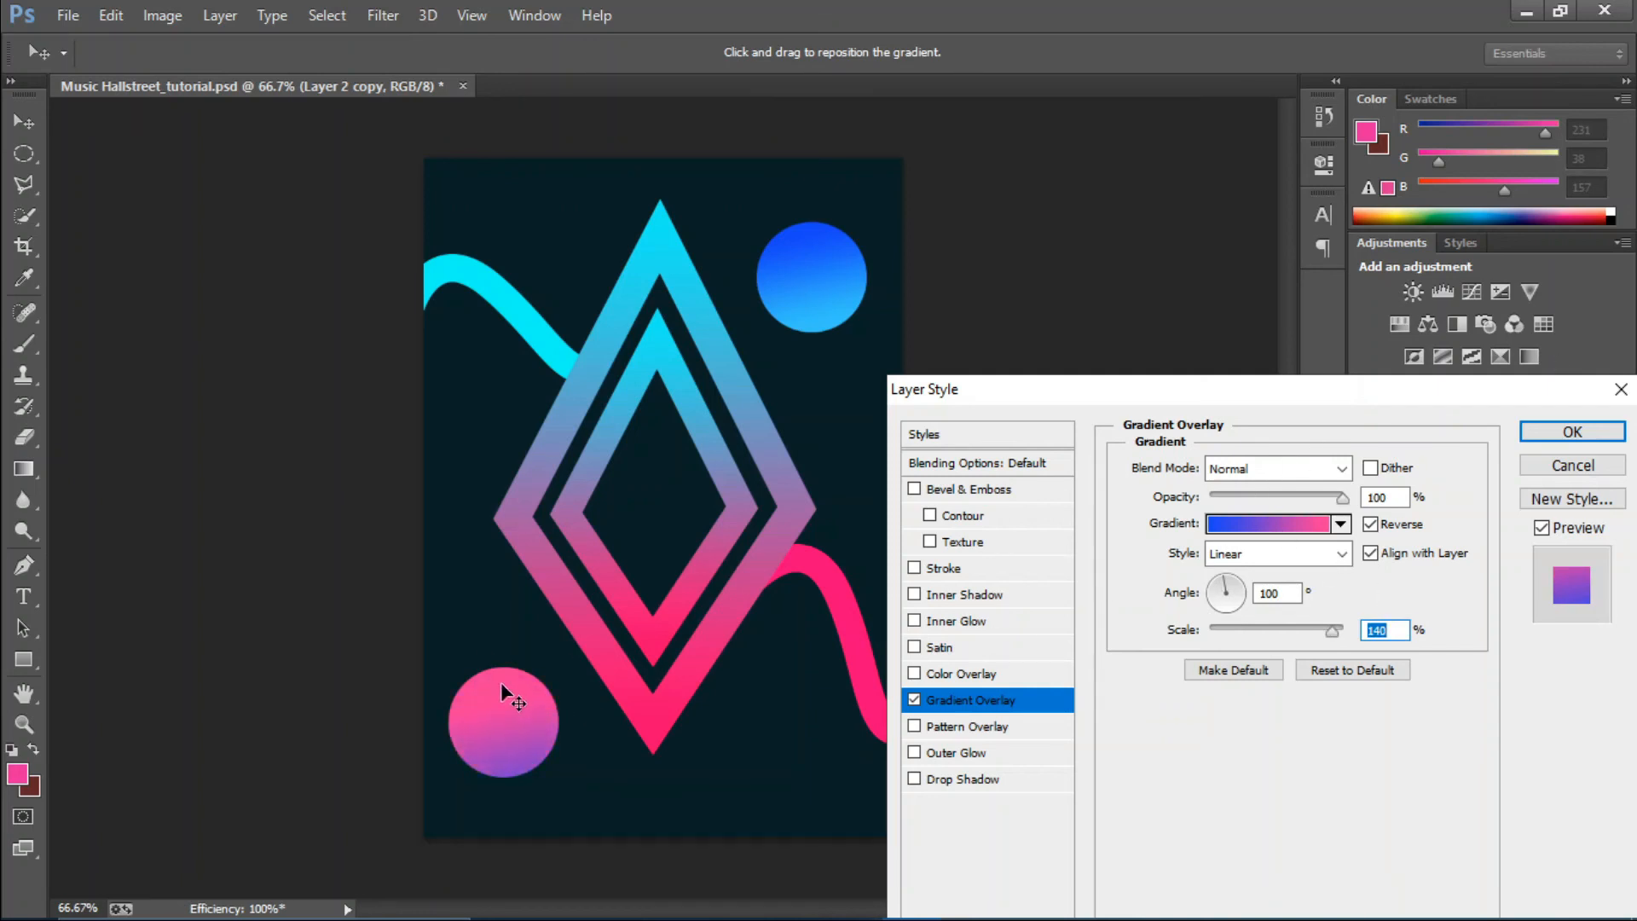
click(1594, 433)
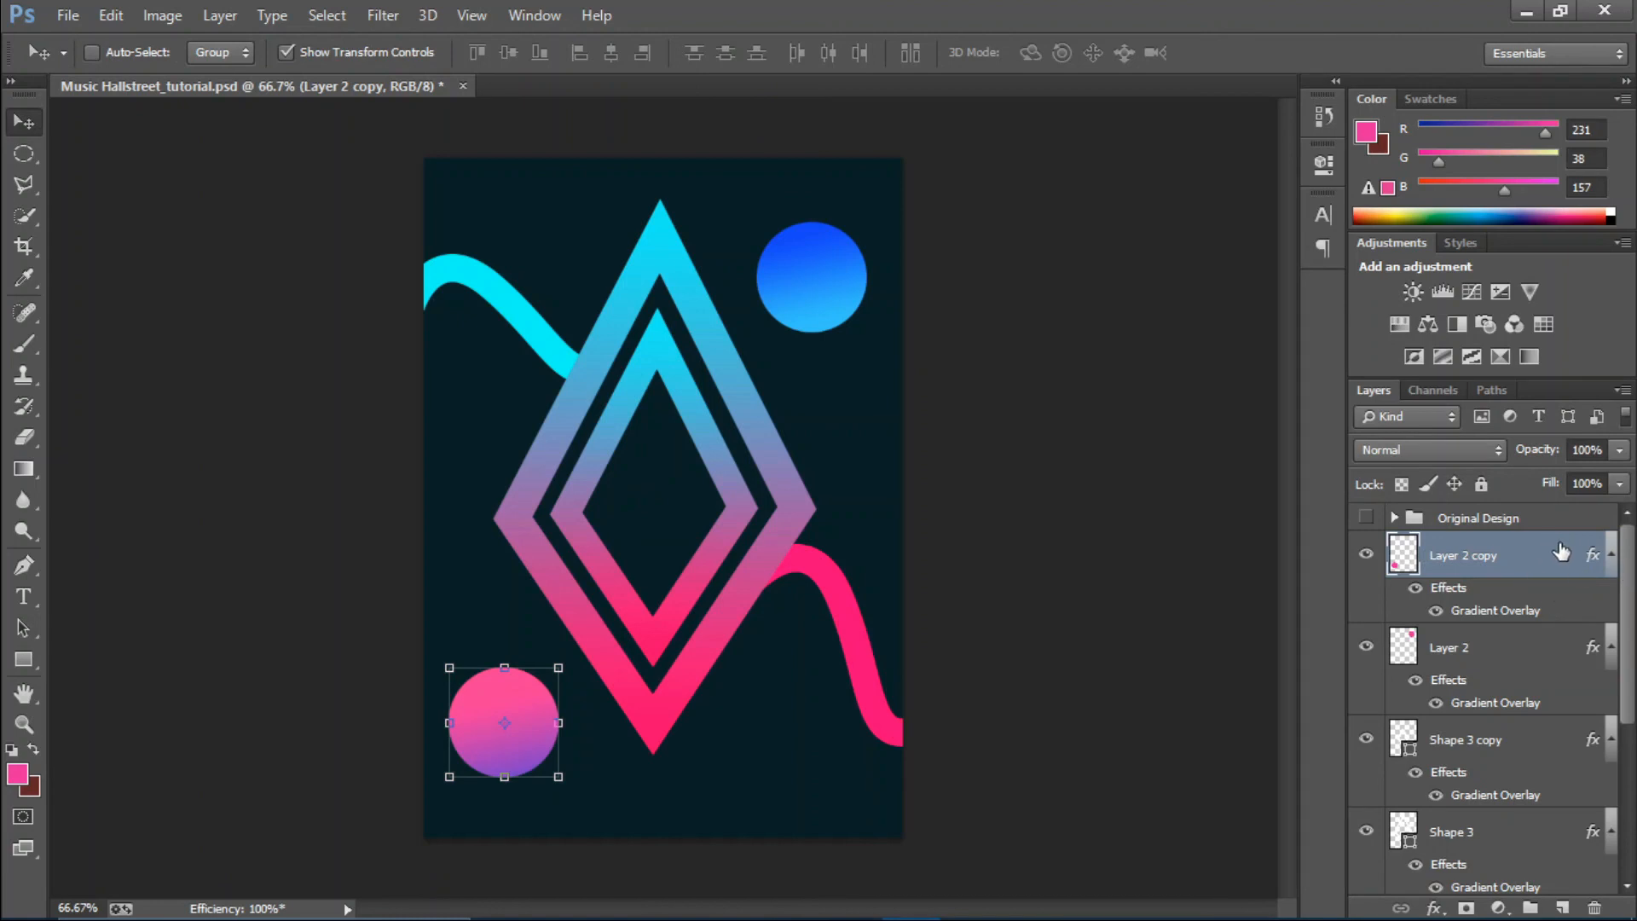
Group all shape and circle layers above Color Fill 2, hide the group, and make Color Fill 2 the active layer.
drag(1625, 549, 1631, 758)
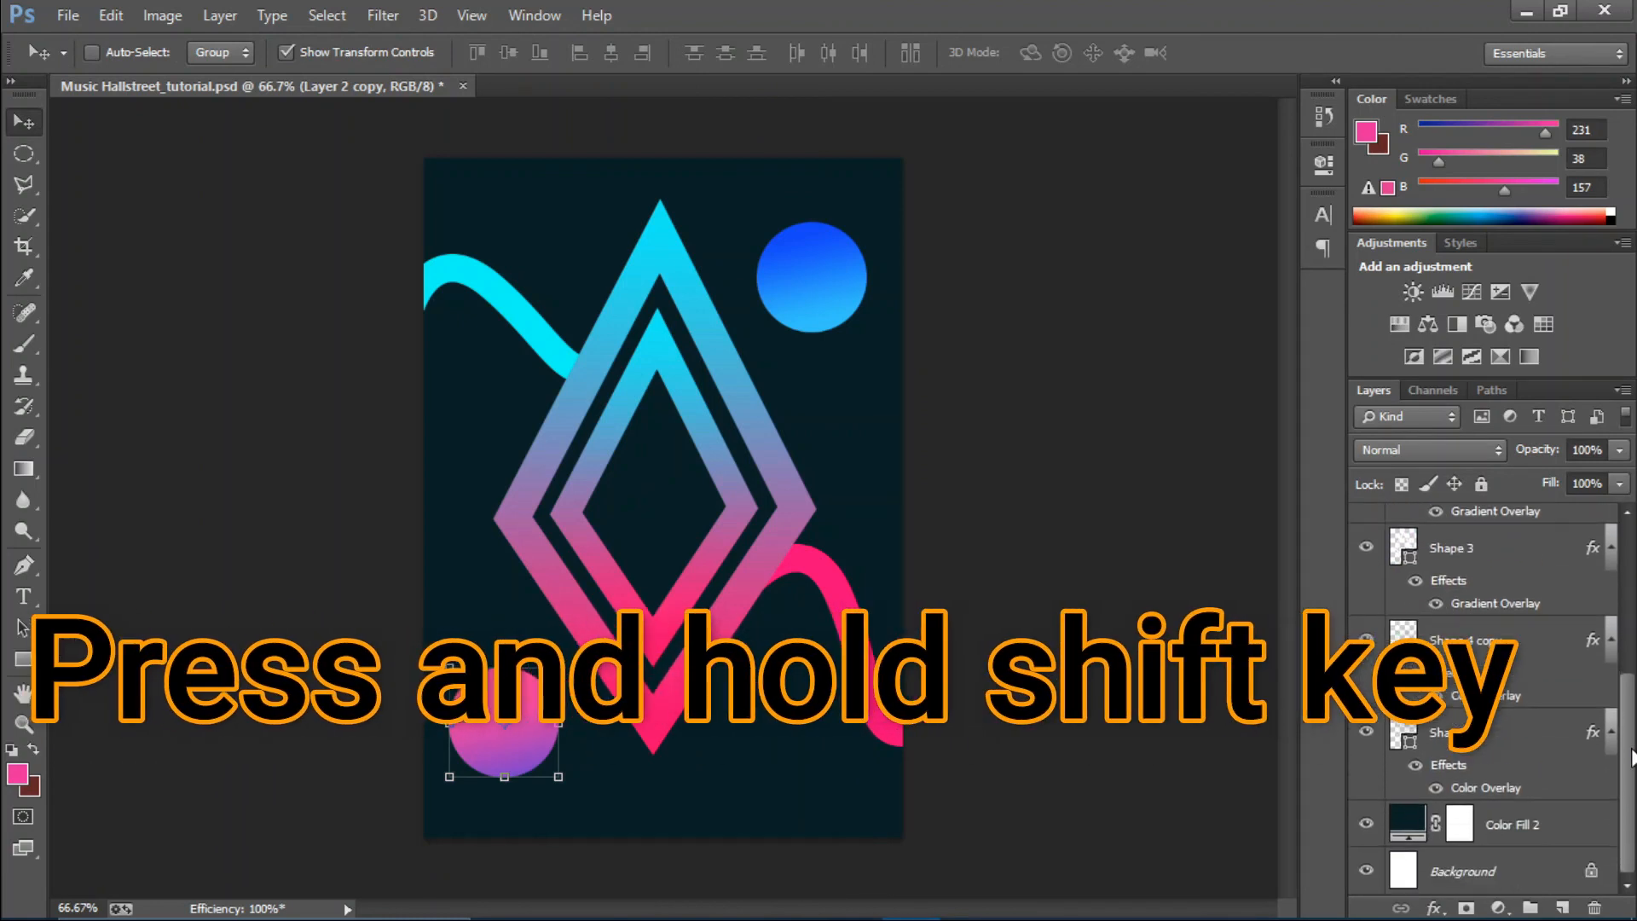
click(1521, 729)
shift+click(1483, 556)
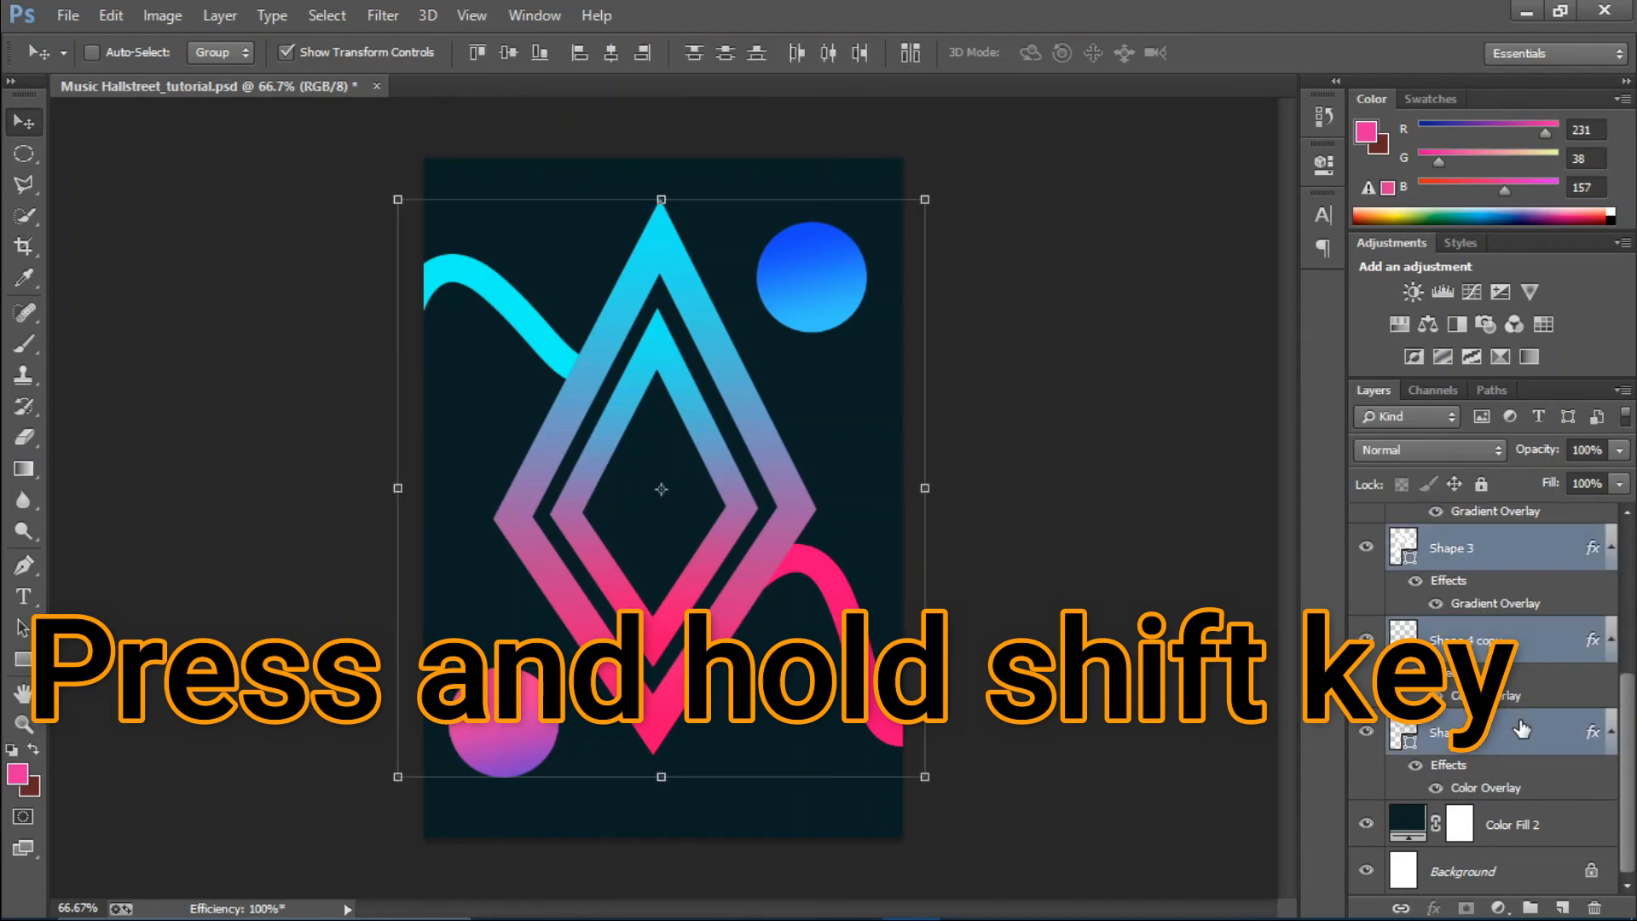
key(ctrl+g)
click(1491, 581)
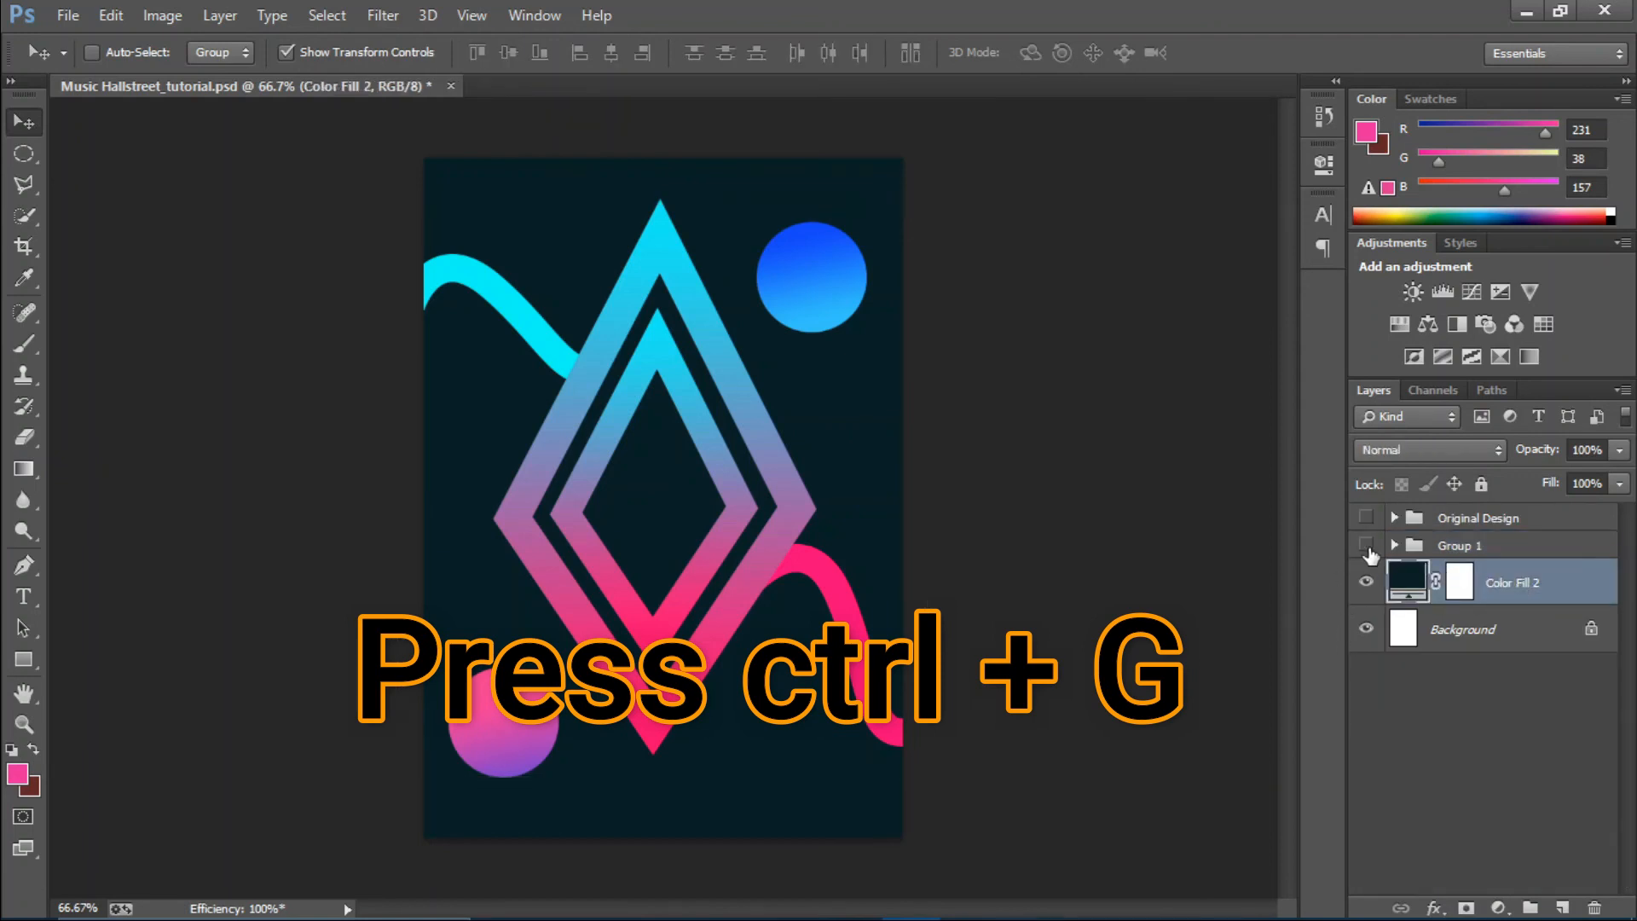
click(1366, 546)
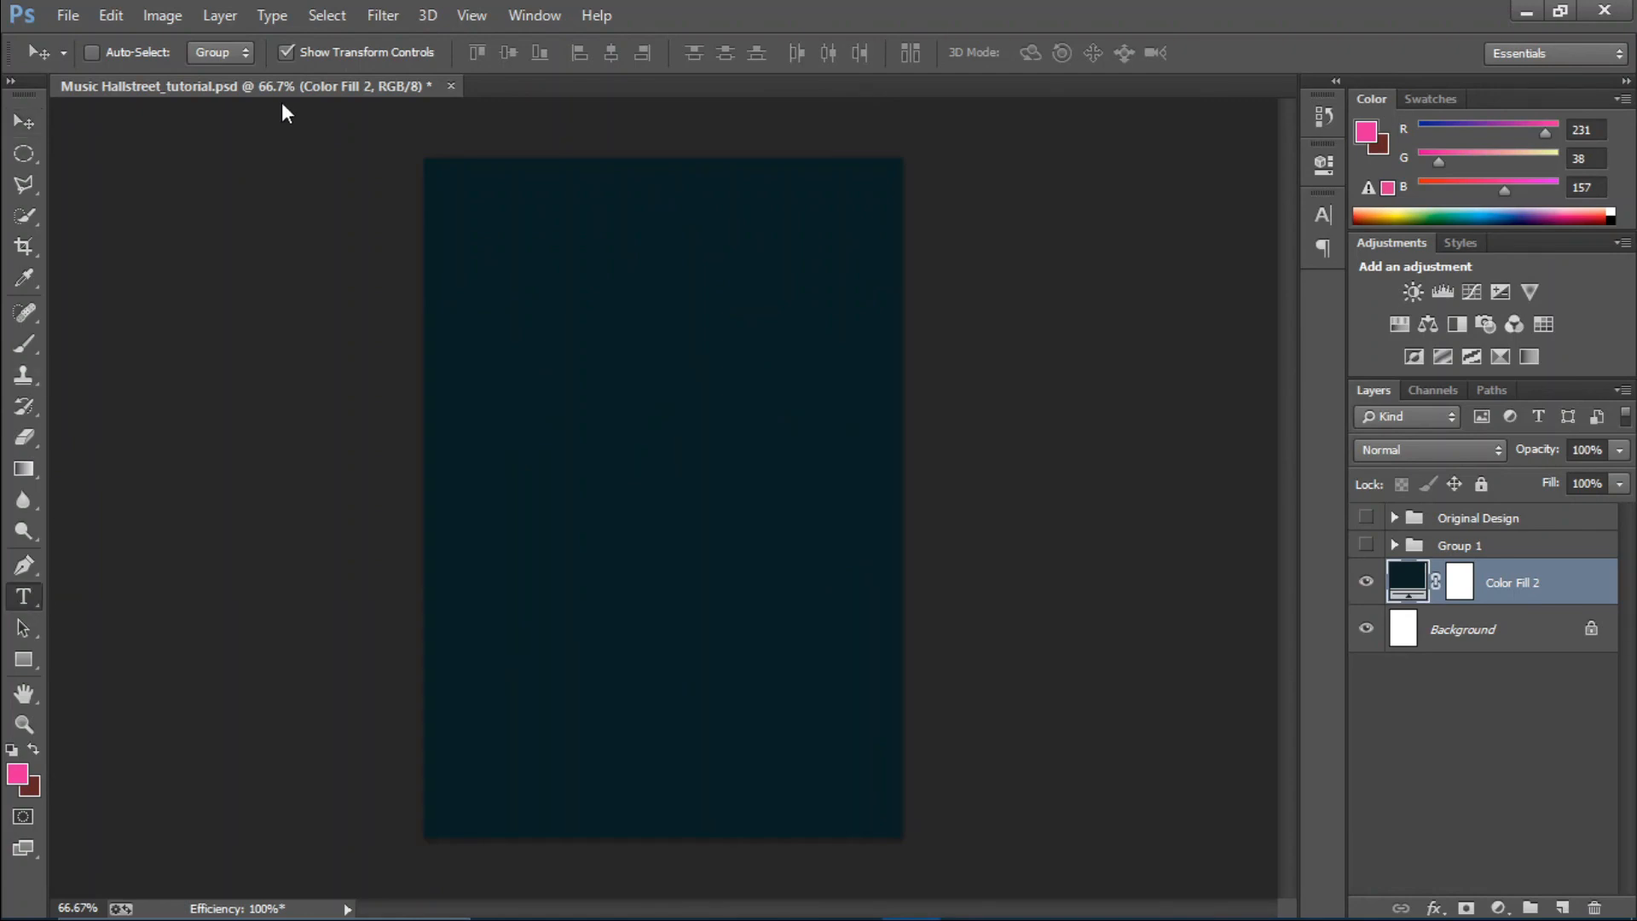
Set the Type tool to the Elephant (OT1) font, white #ffffff text color and 36 pt size.
click(191, 54)
text(Elephant (OT1))
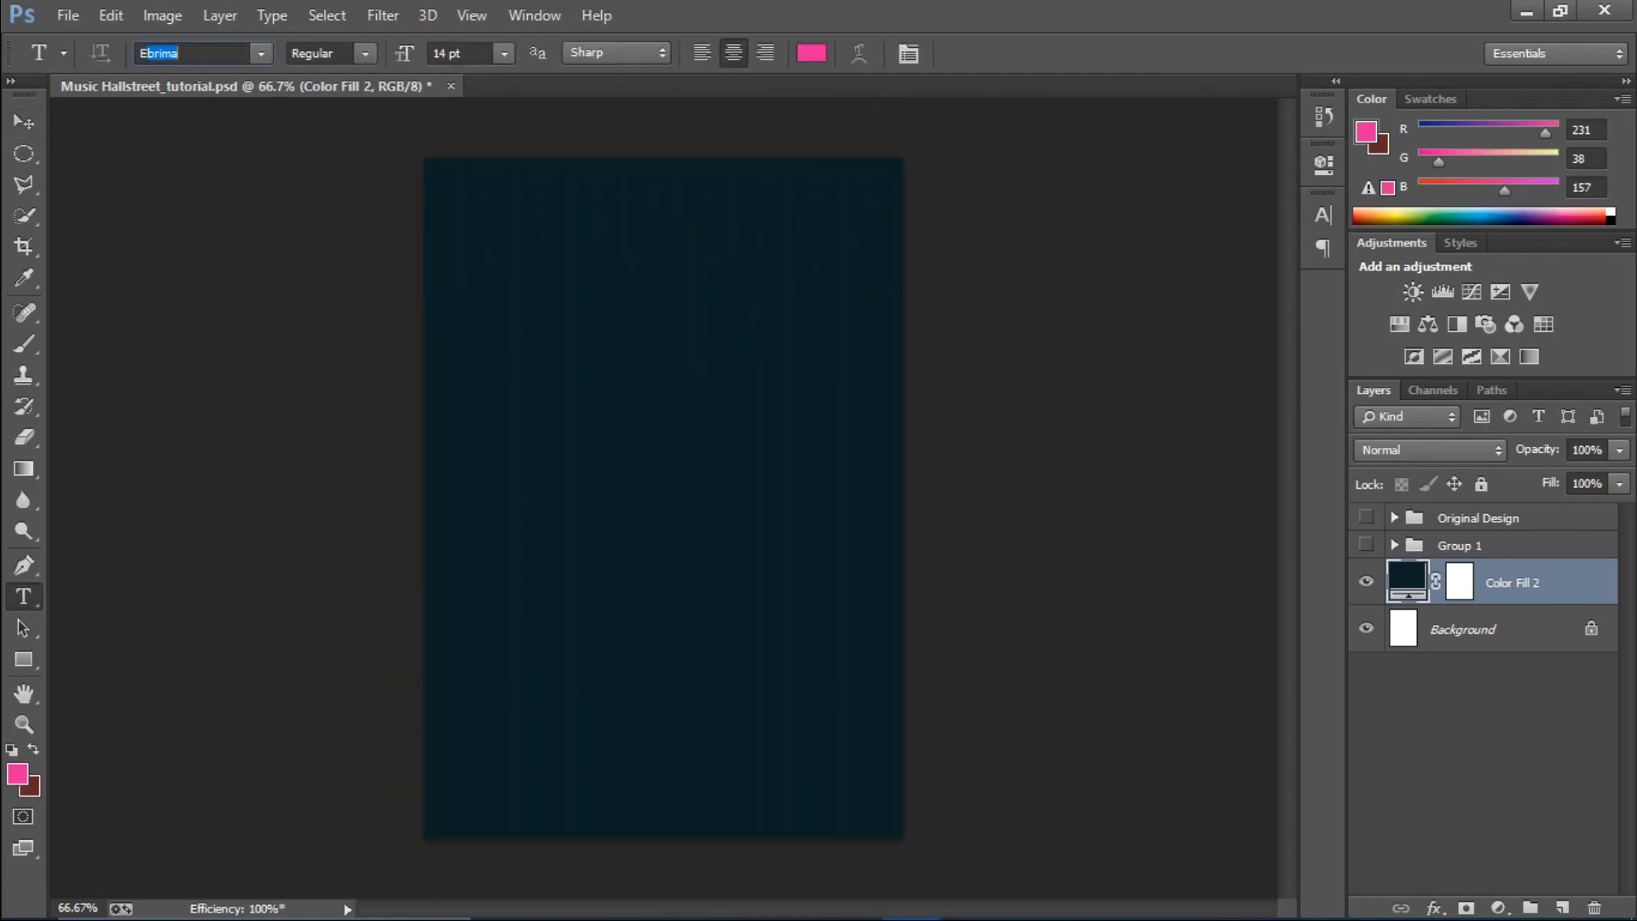
key(Return)
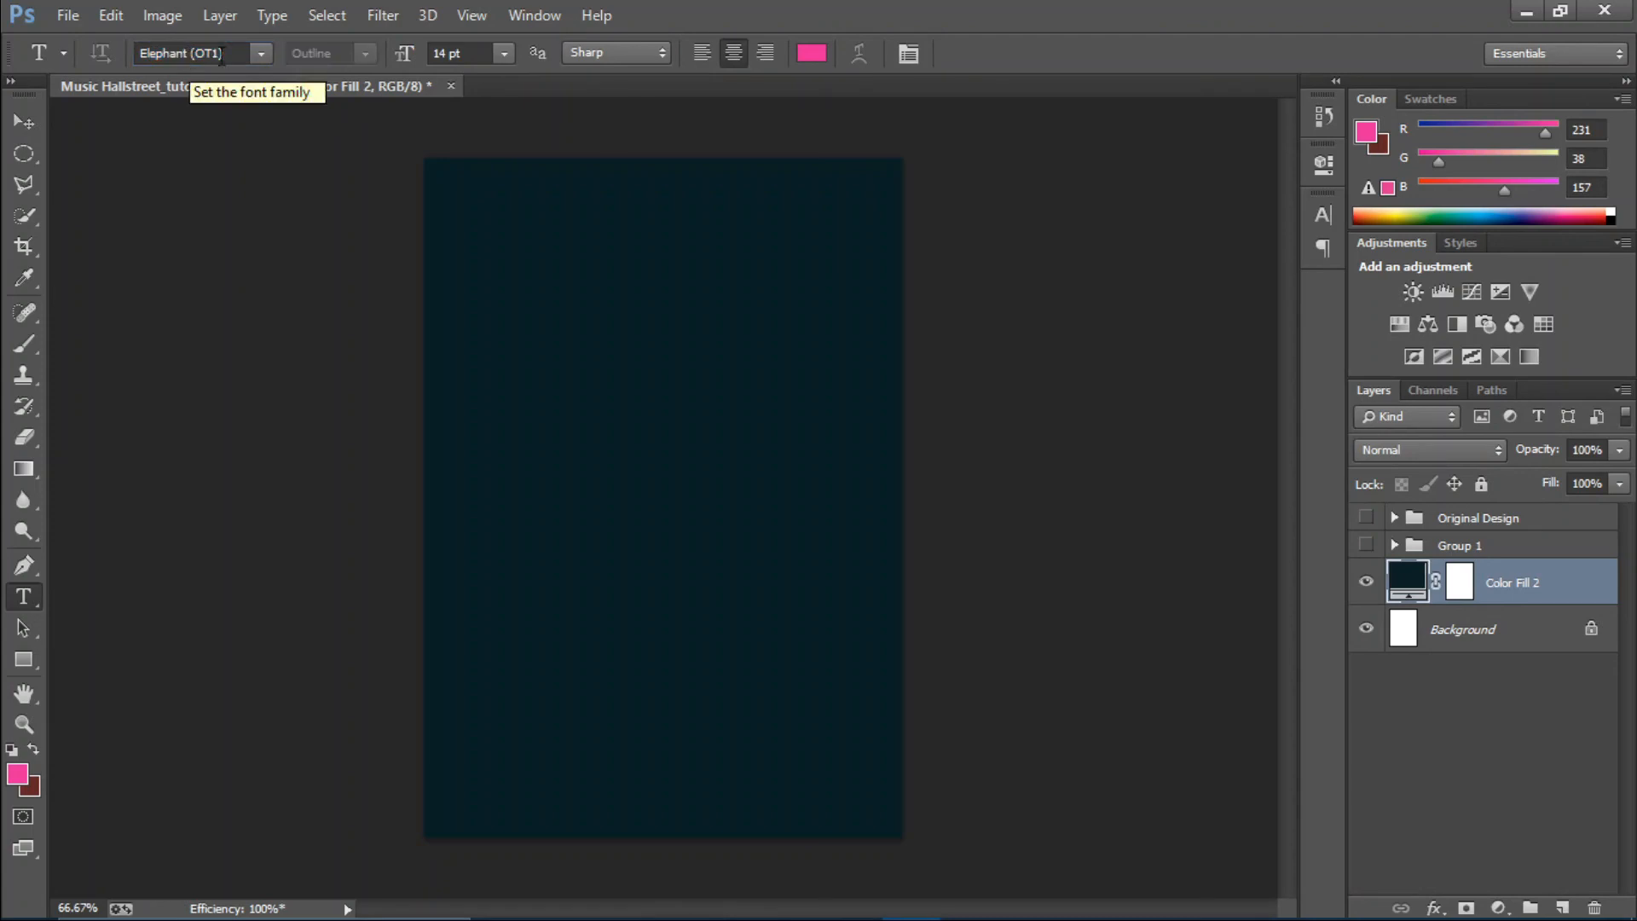
click(819, 53)
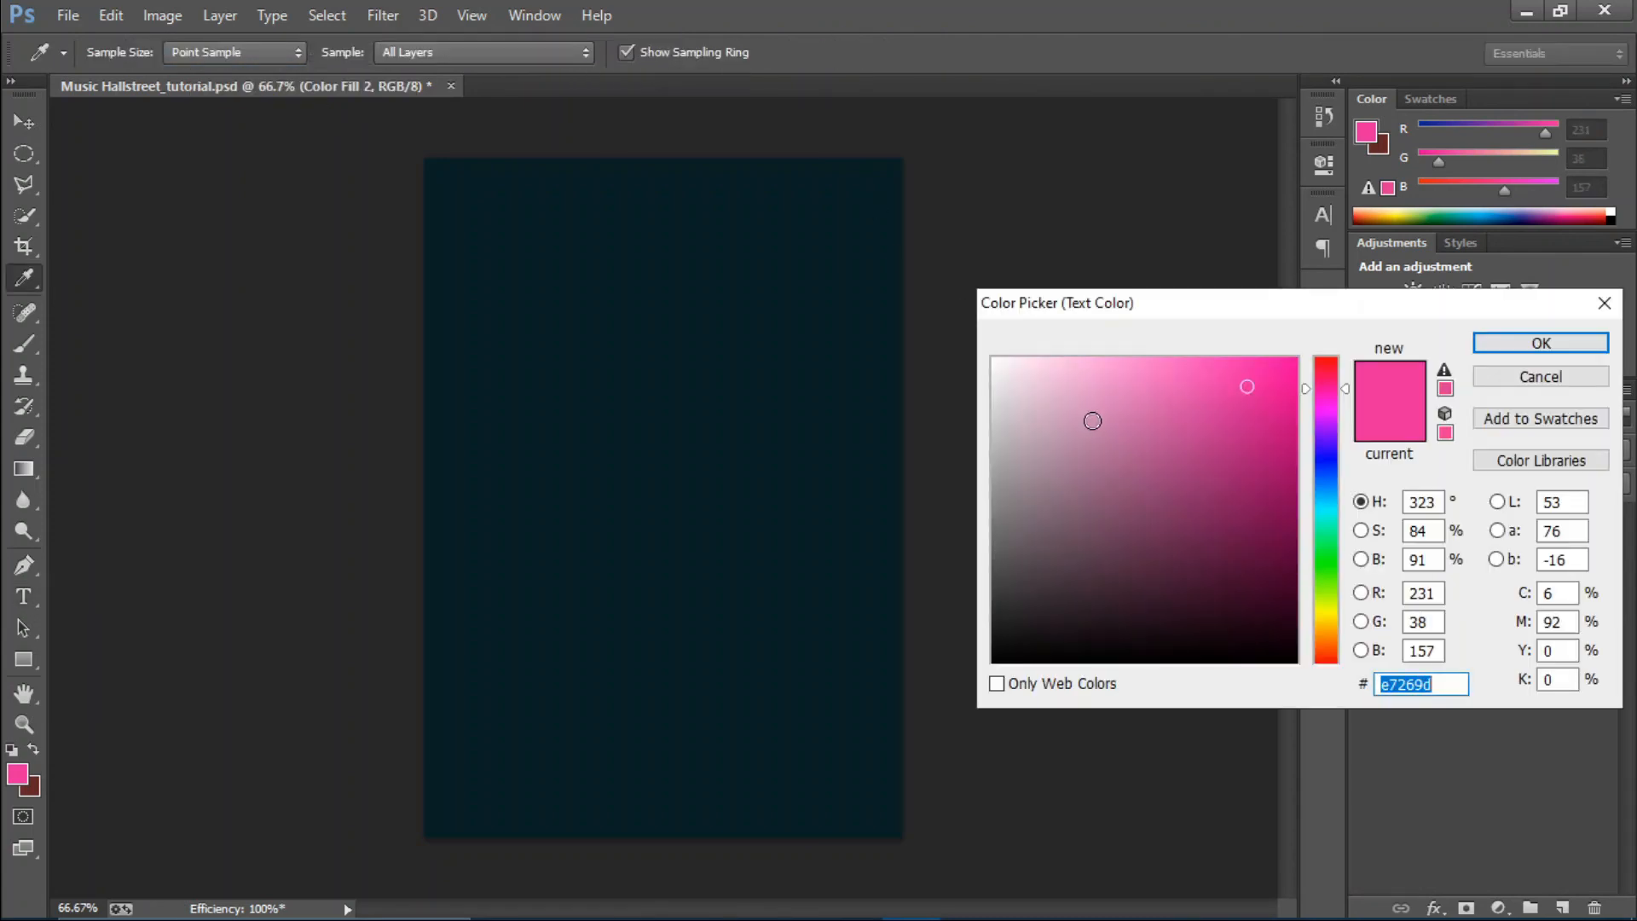
text(ffffff)
key(Return)
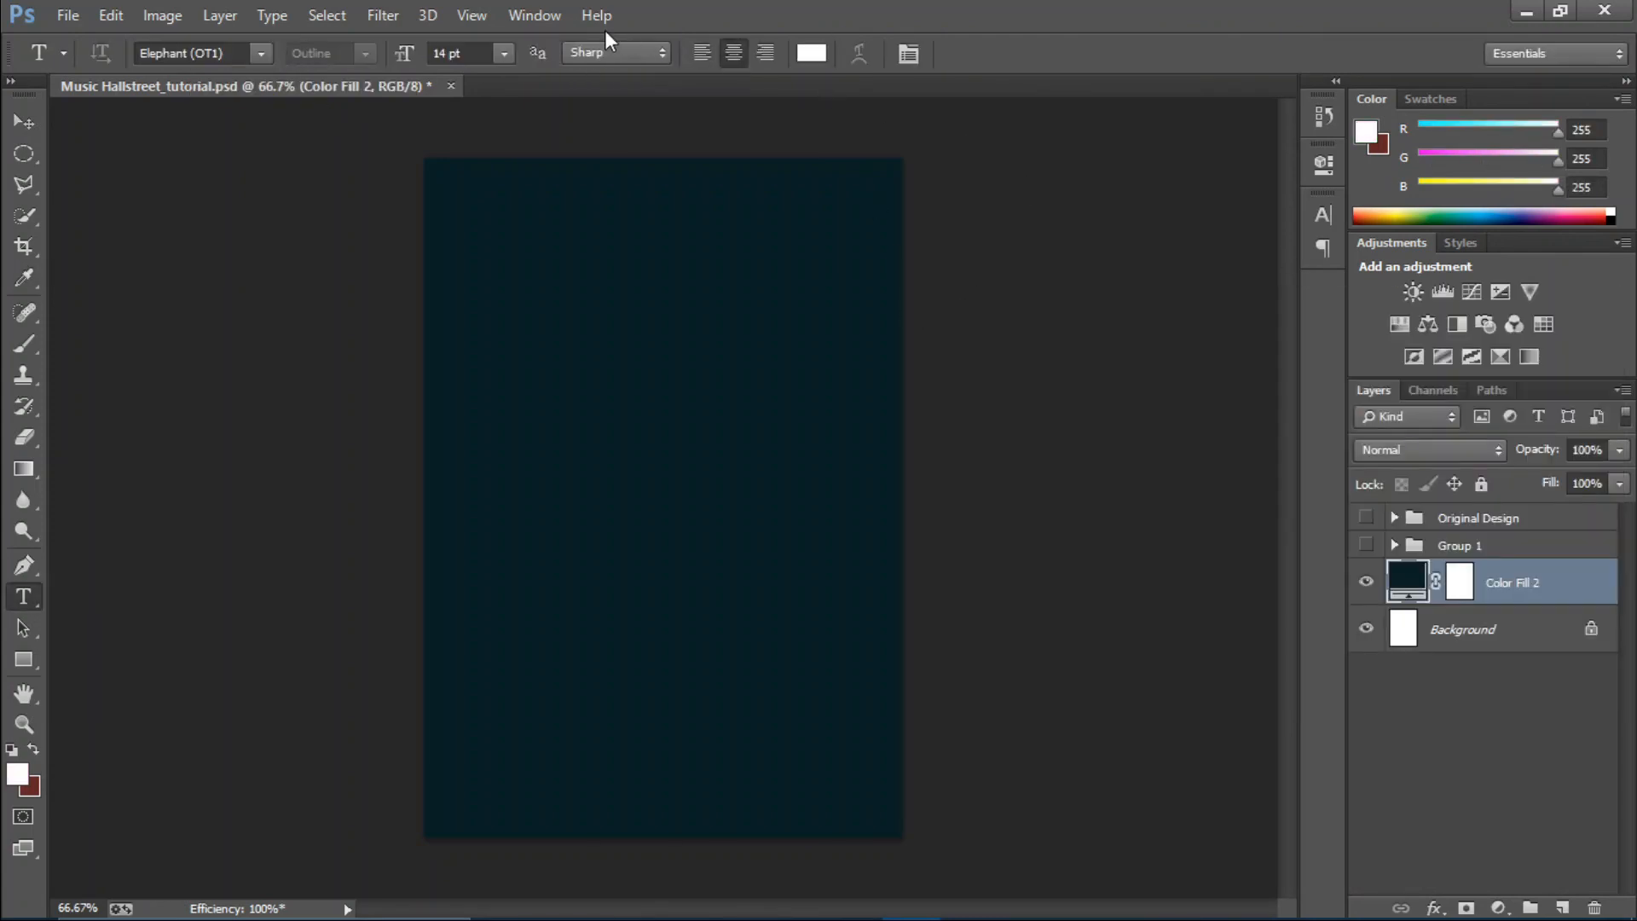
click(505, 53)
click(517, 385)
Create a text box across the upper part of the flyer and enter MUSIC in it.
drag(448, 183, 883, 304)
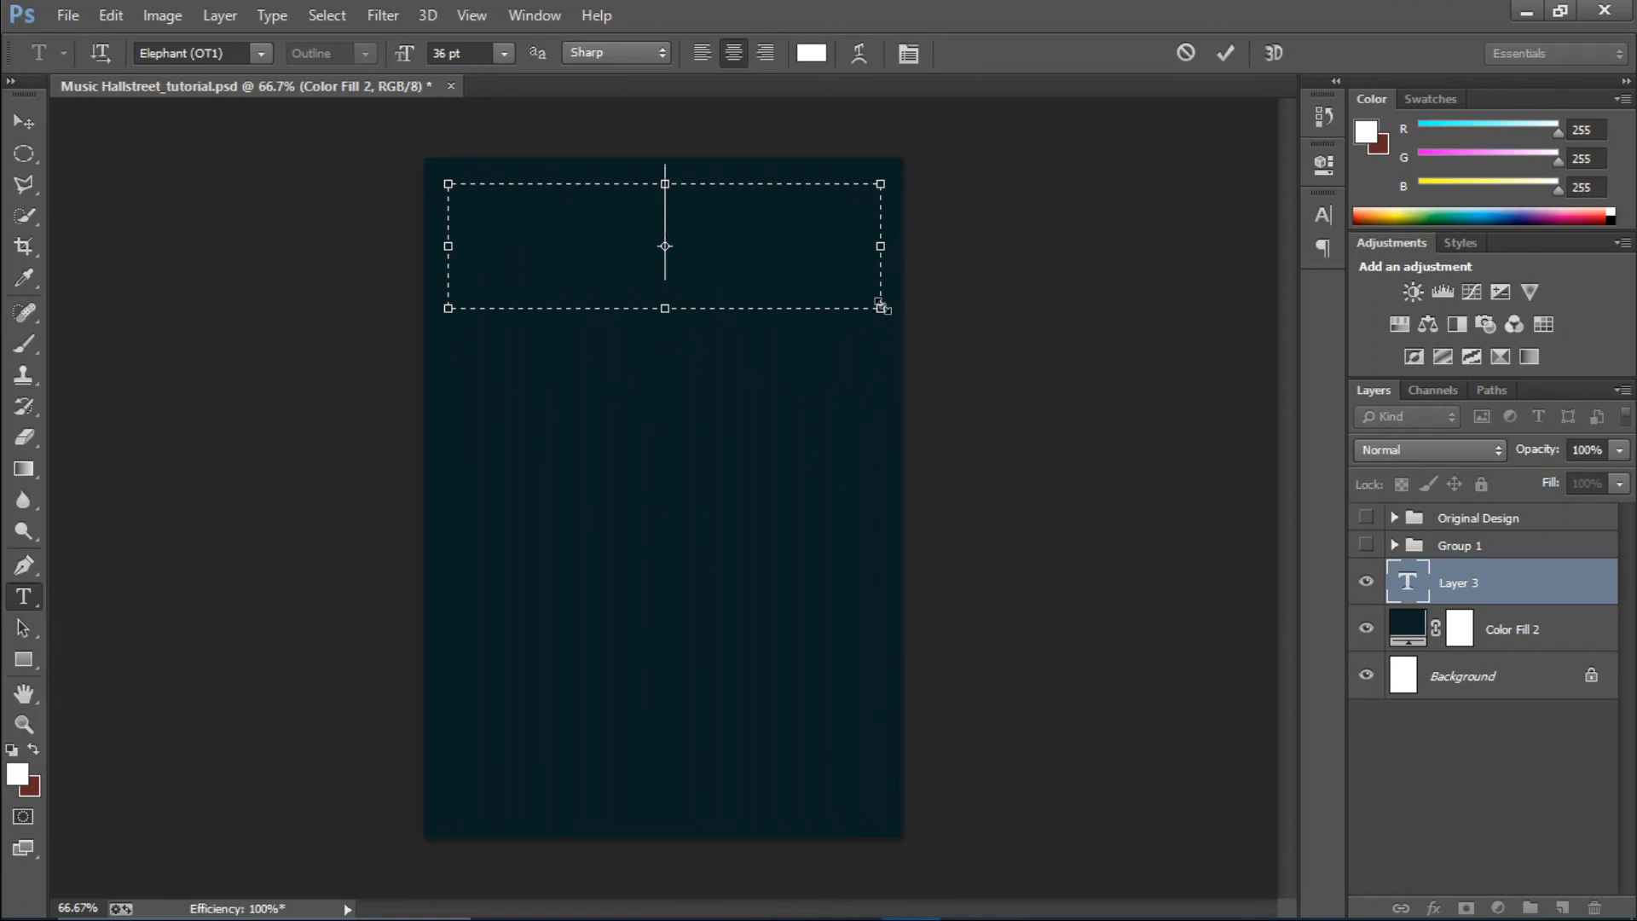
text(M I)
key(BackSpace)
key(BackSpace)
text(U S I C)
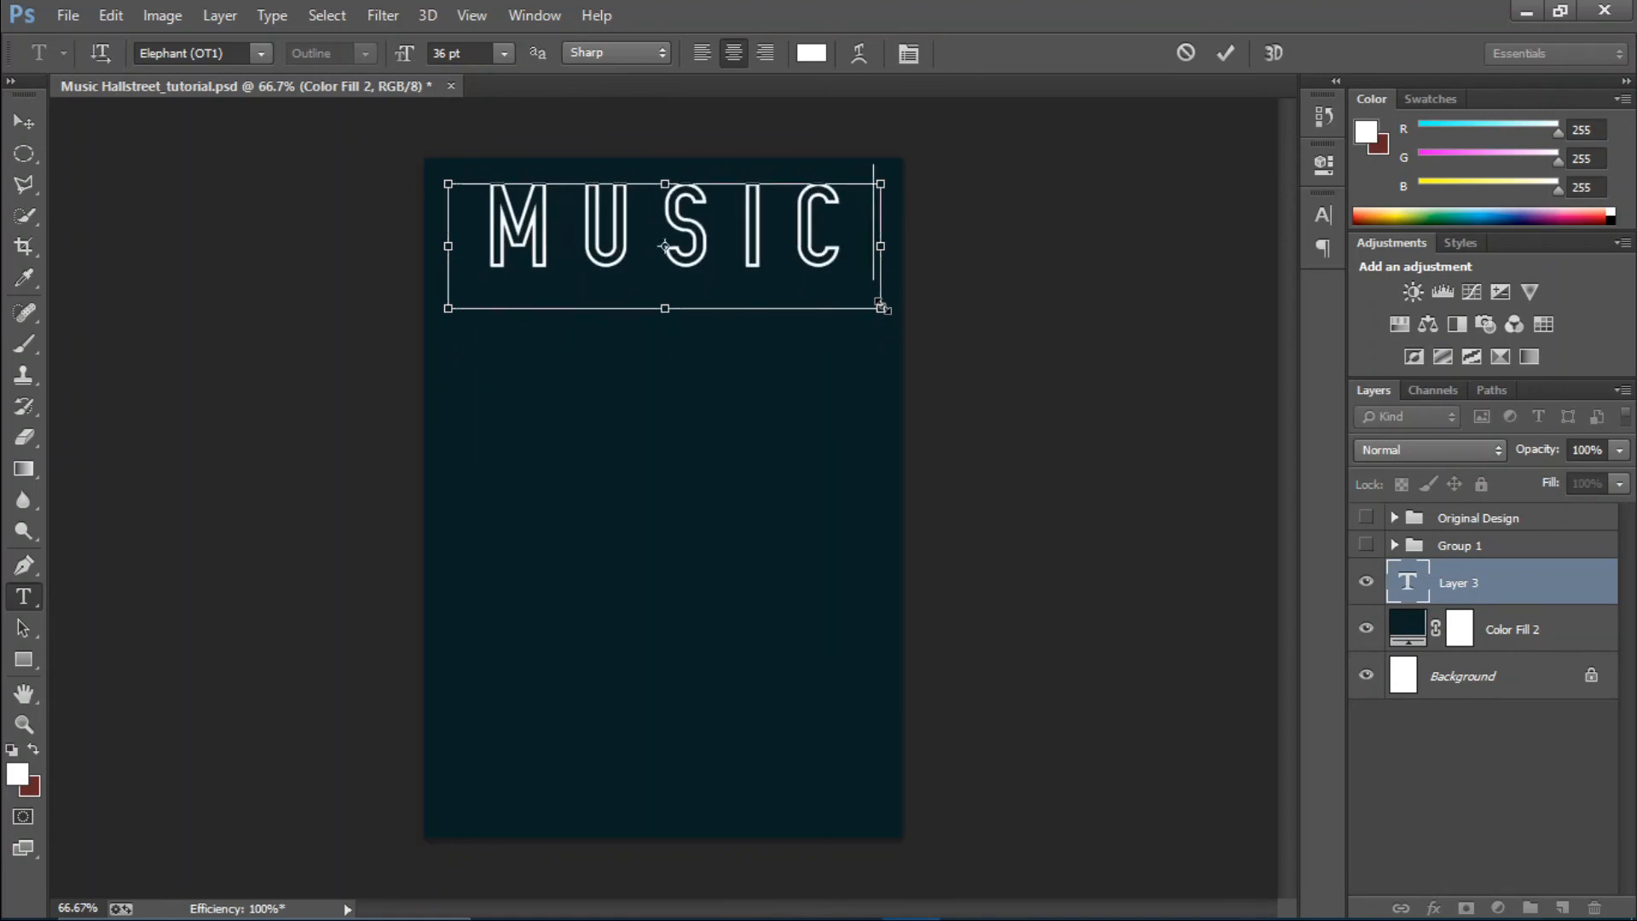
Set the tracking of the whole MUSIC text to 0 and commit the text.
key(ctrl+a)
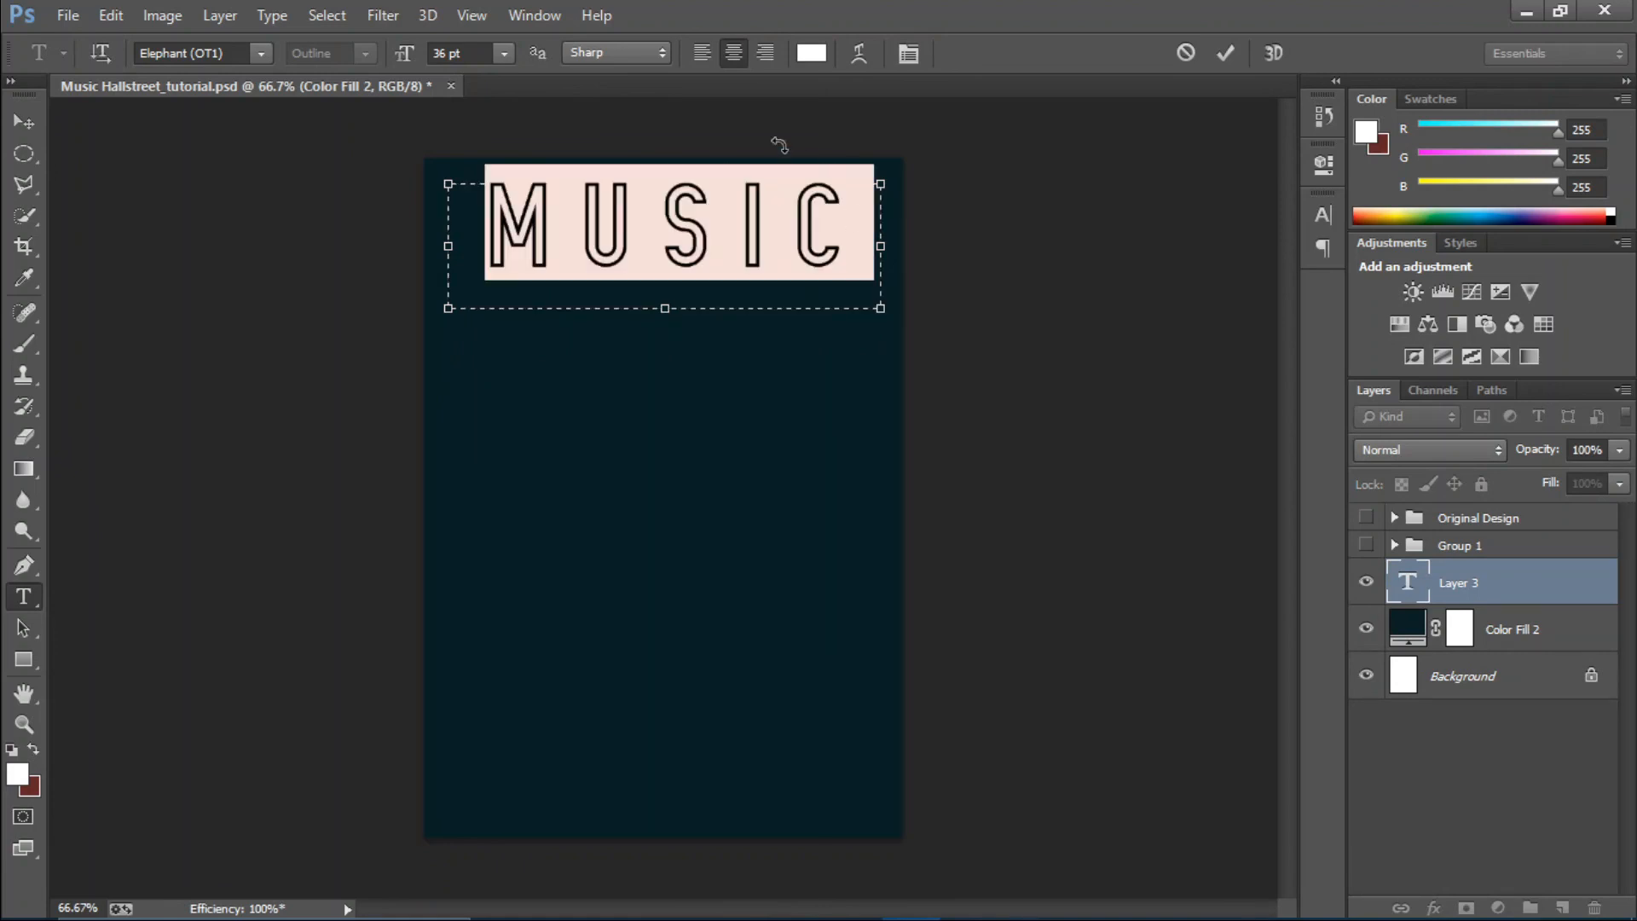
click(1223, 292)
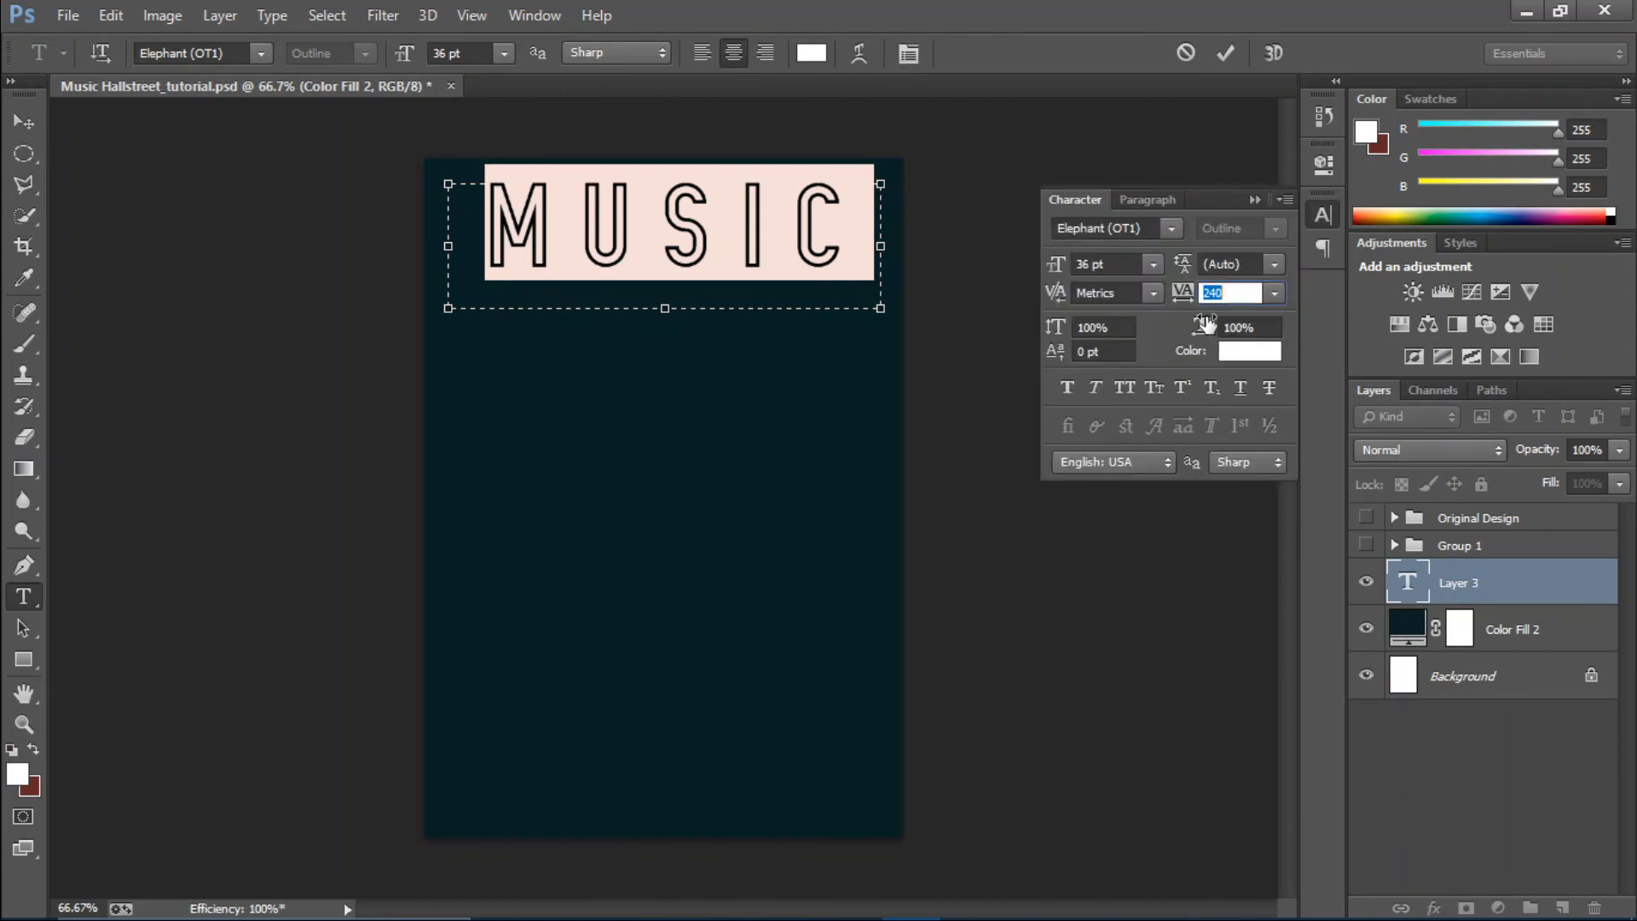
text(860)
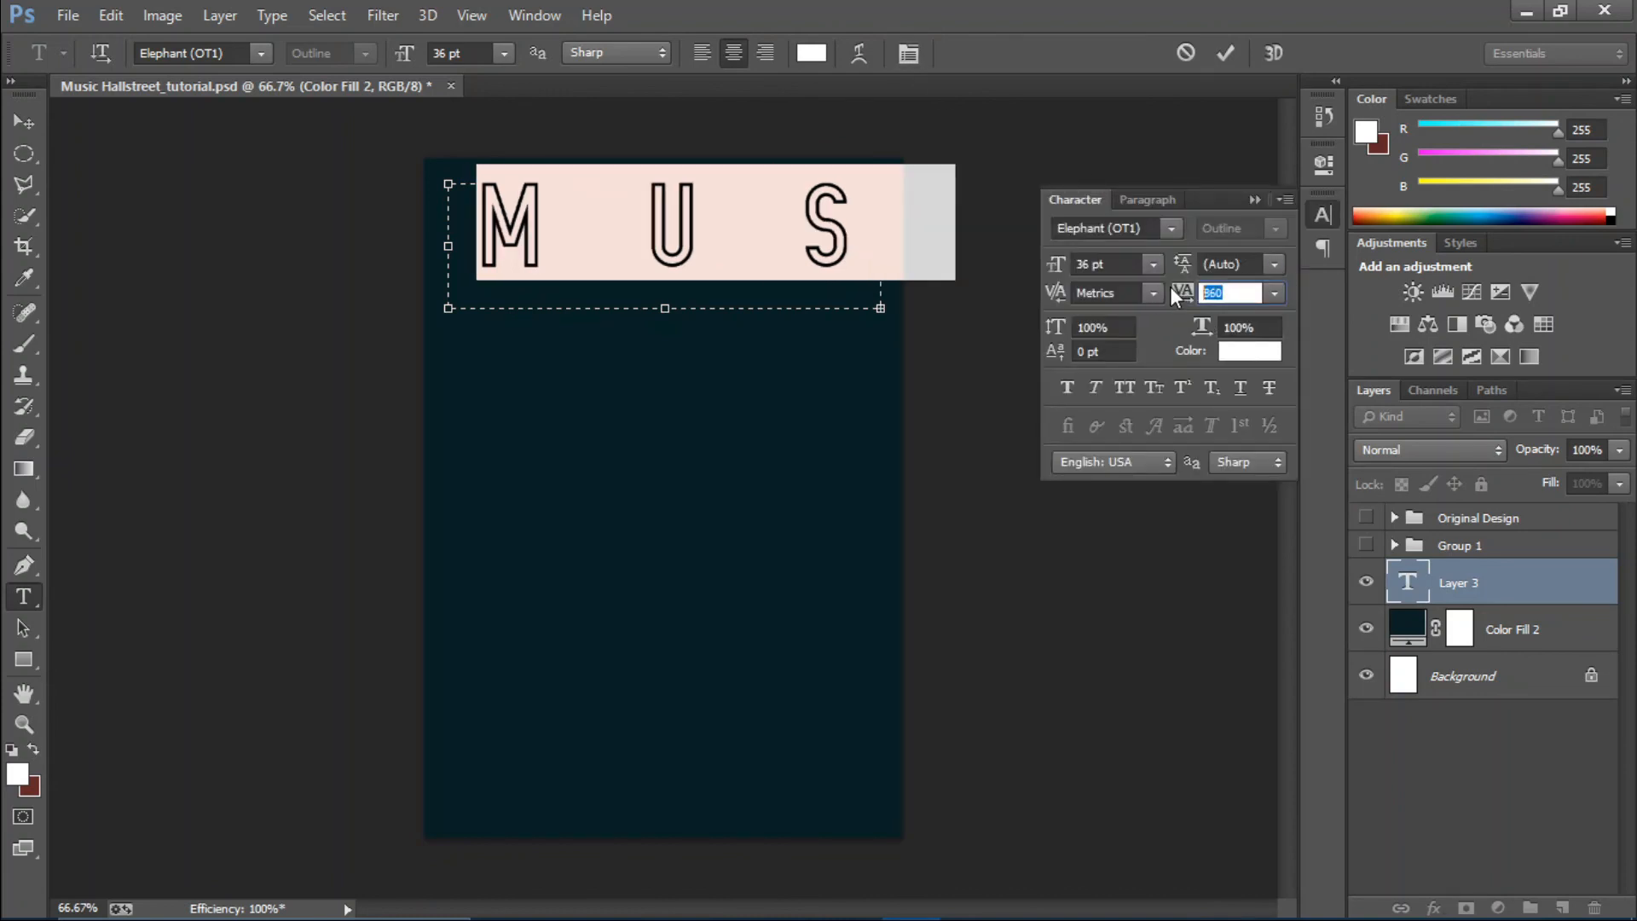
text(0)
click(1256, 199)
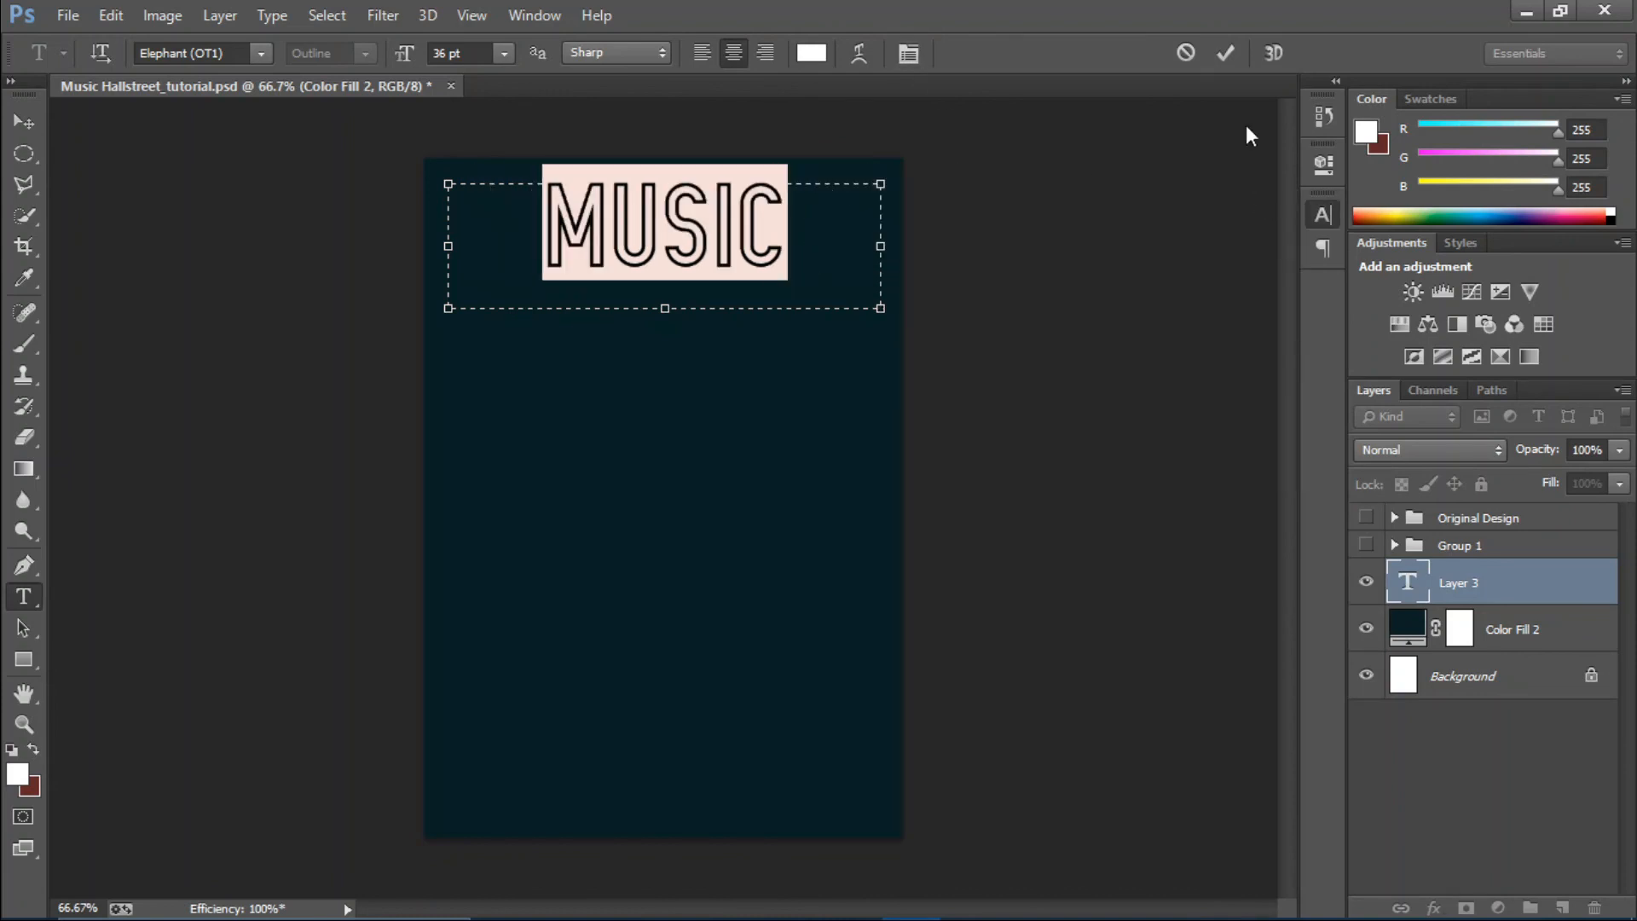
click(1233, 58)
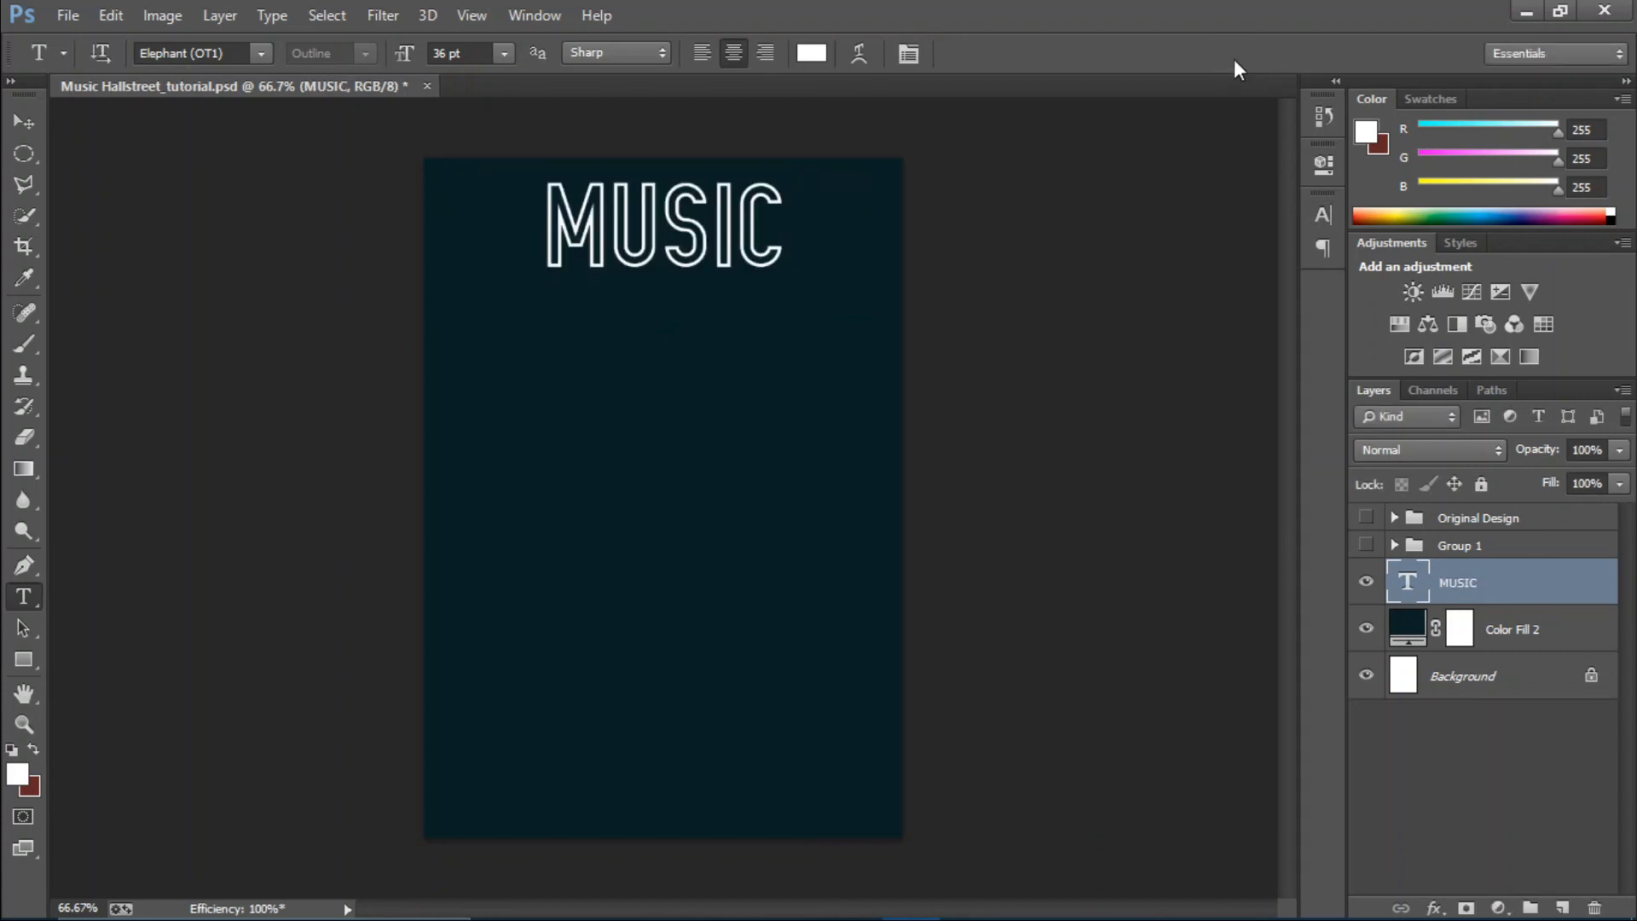
Scale the MUSIC text proportionally to about 155% and center it horizontally near the flyer's upper edge.
click(24, 122)
drag(386, 370, 223, 465)
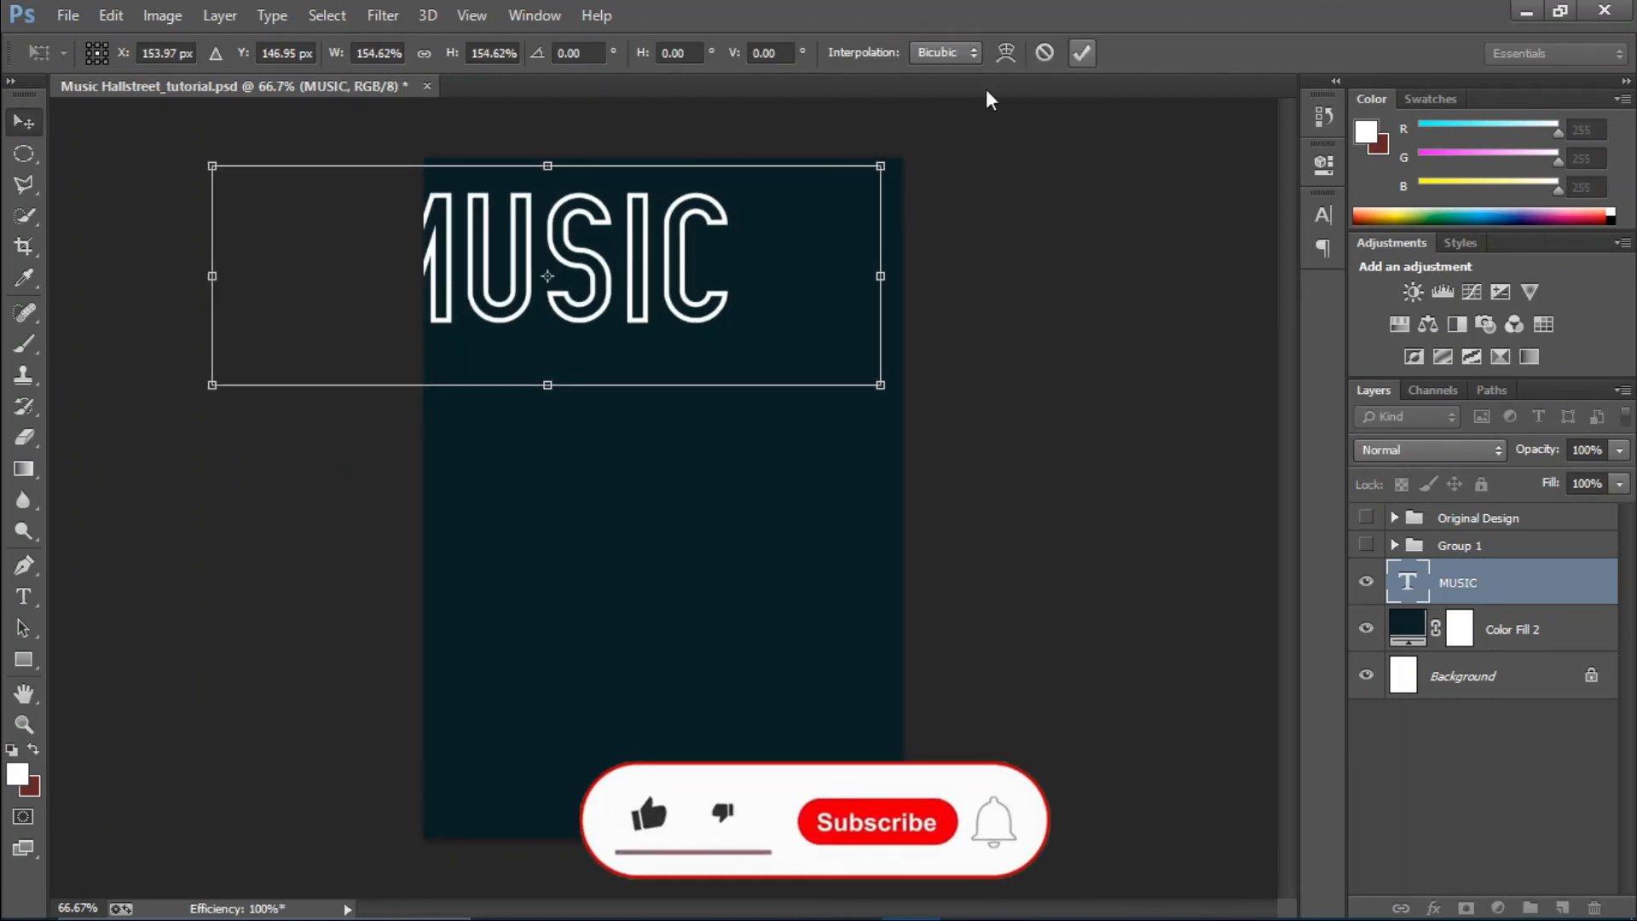
key(Return)
drag(472, 294, 589, 281)
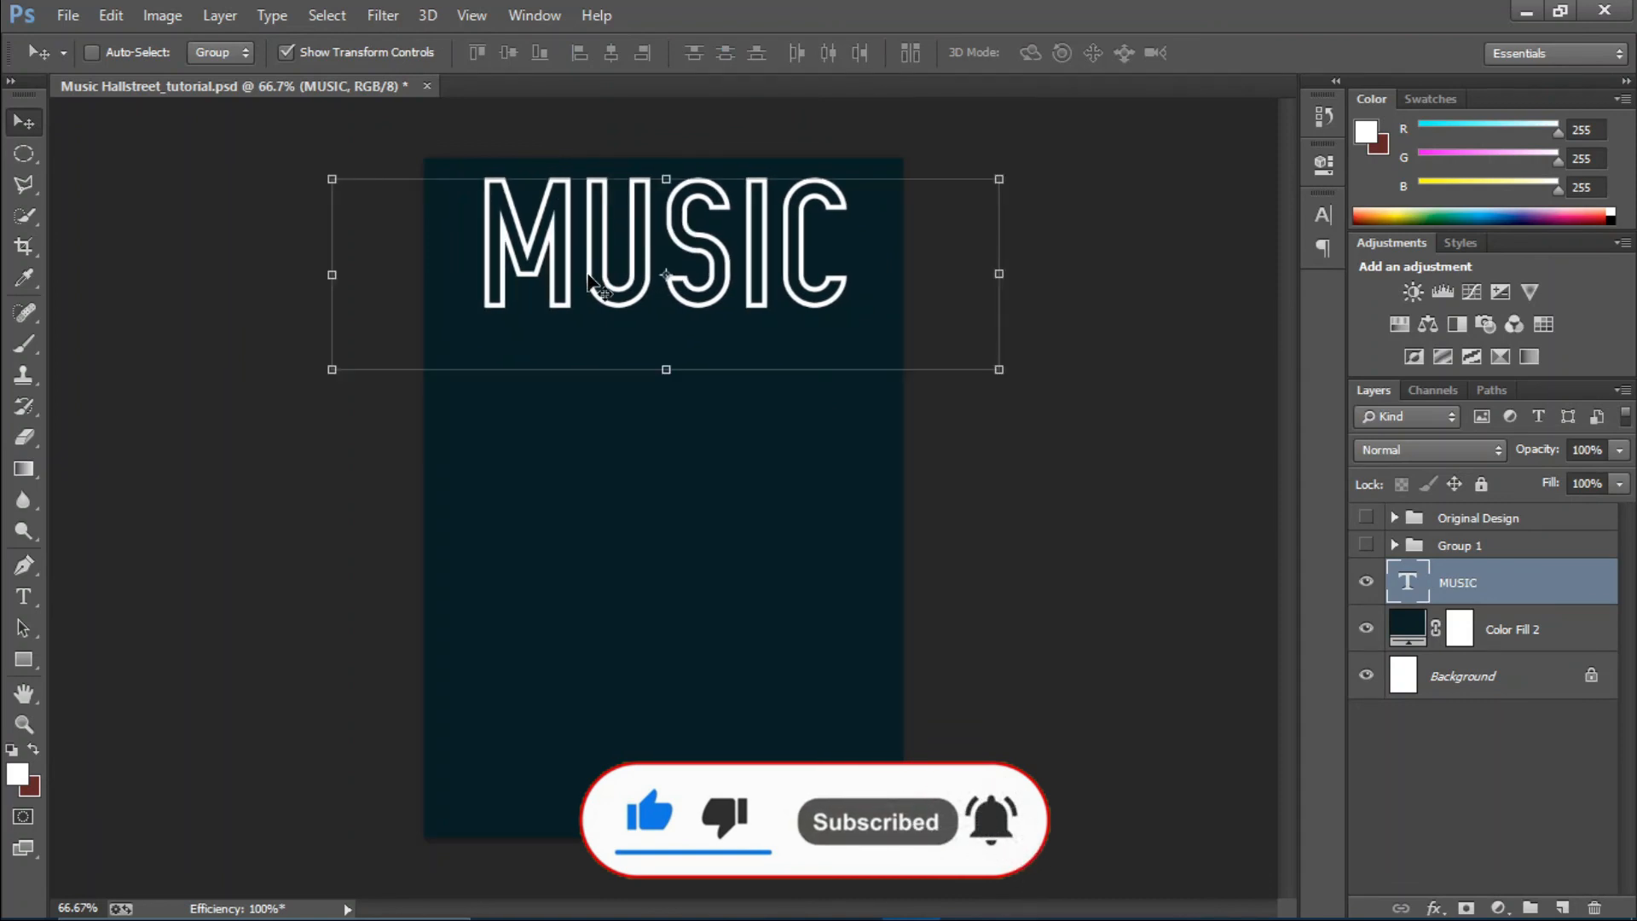
Duplicate the MUSIC text layer three times and stack the copies at even spacing down the flyer.
key(ctrl+j)
drag(664, 243, 629, 743)
key(ctrl+j)
key(ctrl+j)
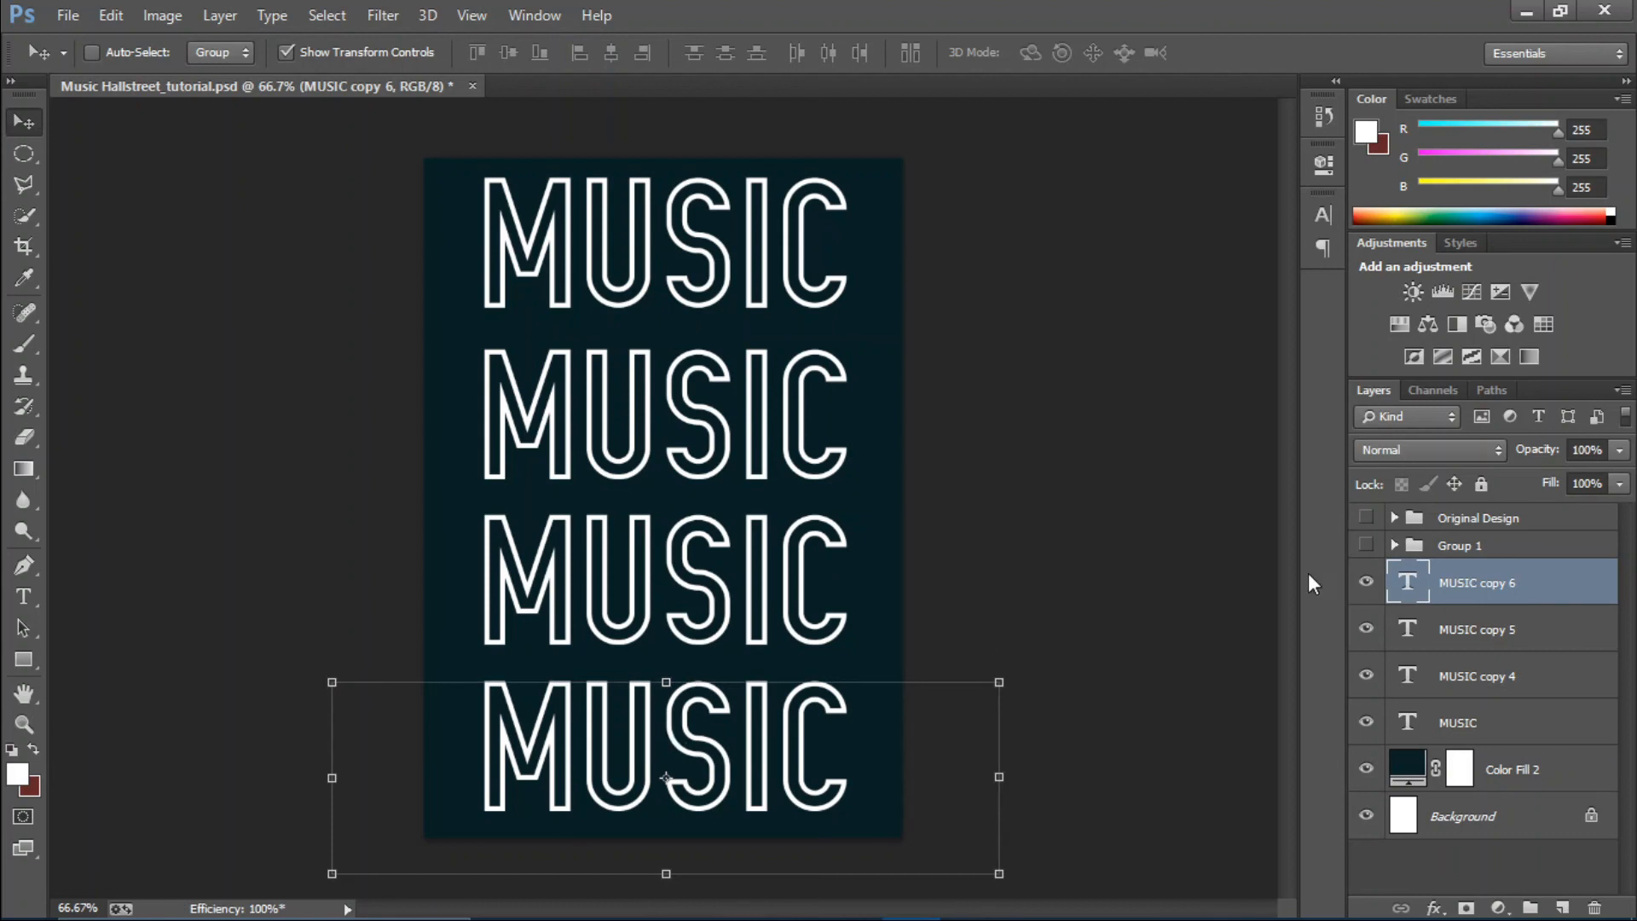
Select all four MUSIC text layers, shift them slightly left to center them, and group them.
shift+click(1513, 722)
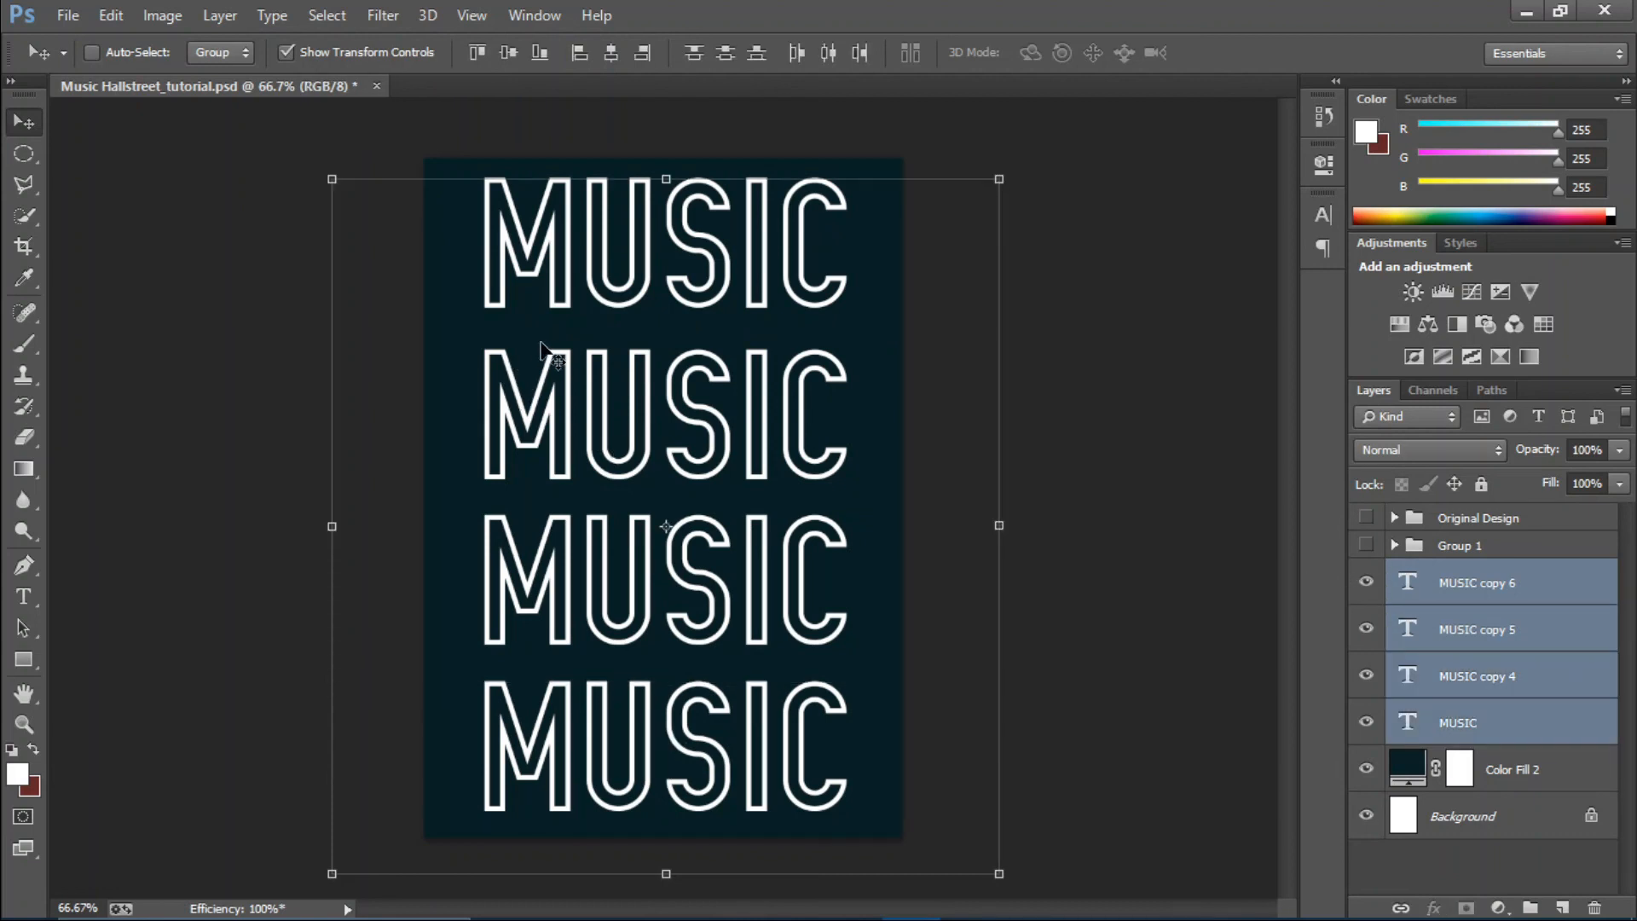
mouse_move(538, 344)
mouse_down()
mouse_move(550, 333)
mouse_move(536, 344)
mouse_up()
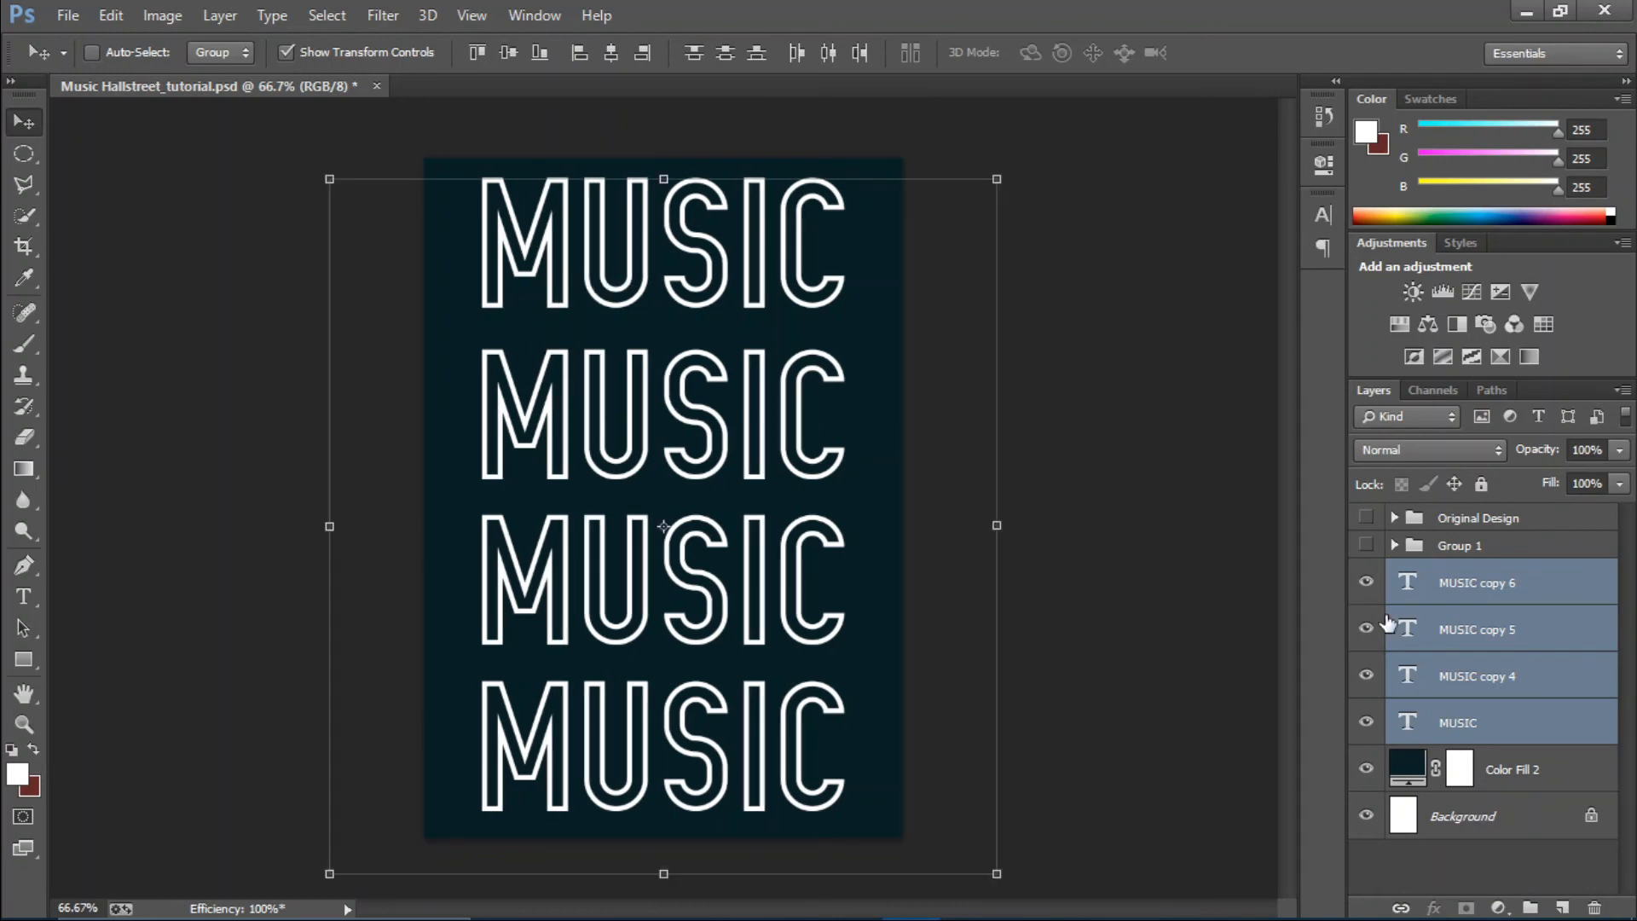
key(ctrl+g)
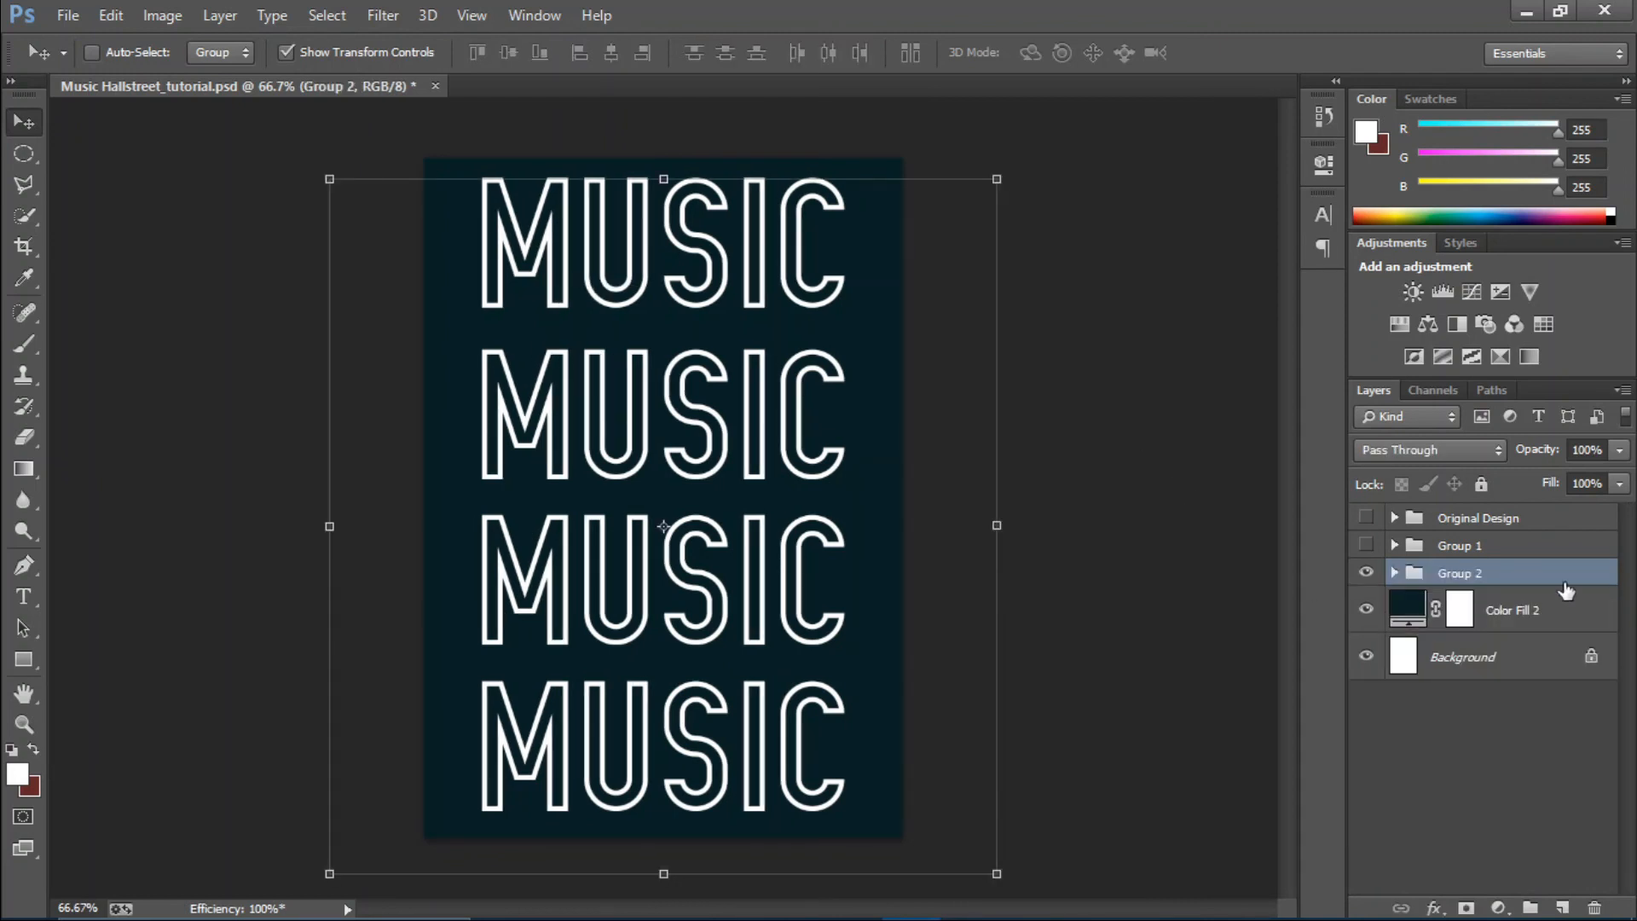
Rename the new text group as Music and Group 1 as Shape.
double_click(1449, 576)
text(Music)
key(Return)
double_click(1453, 546)
text(Shape)
key(Return)
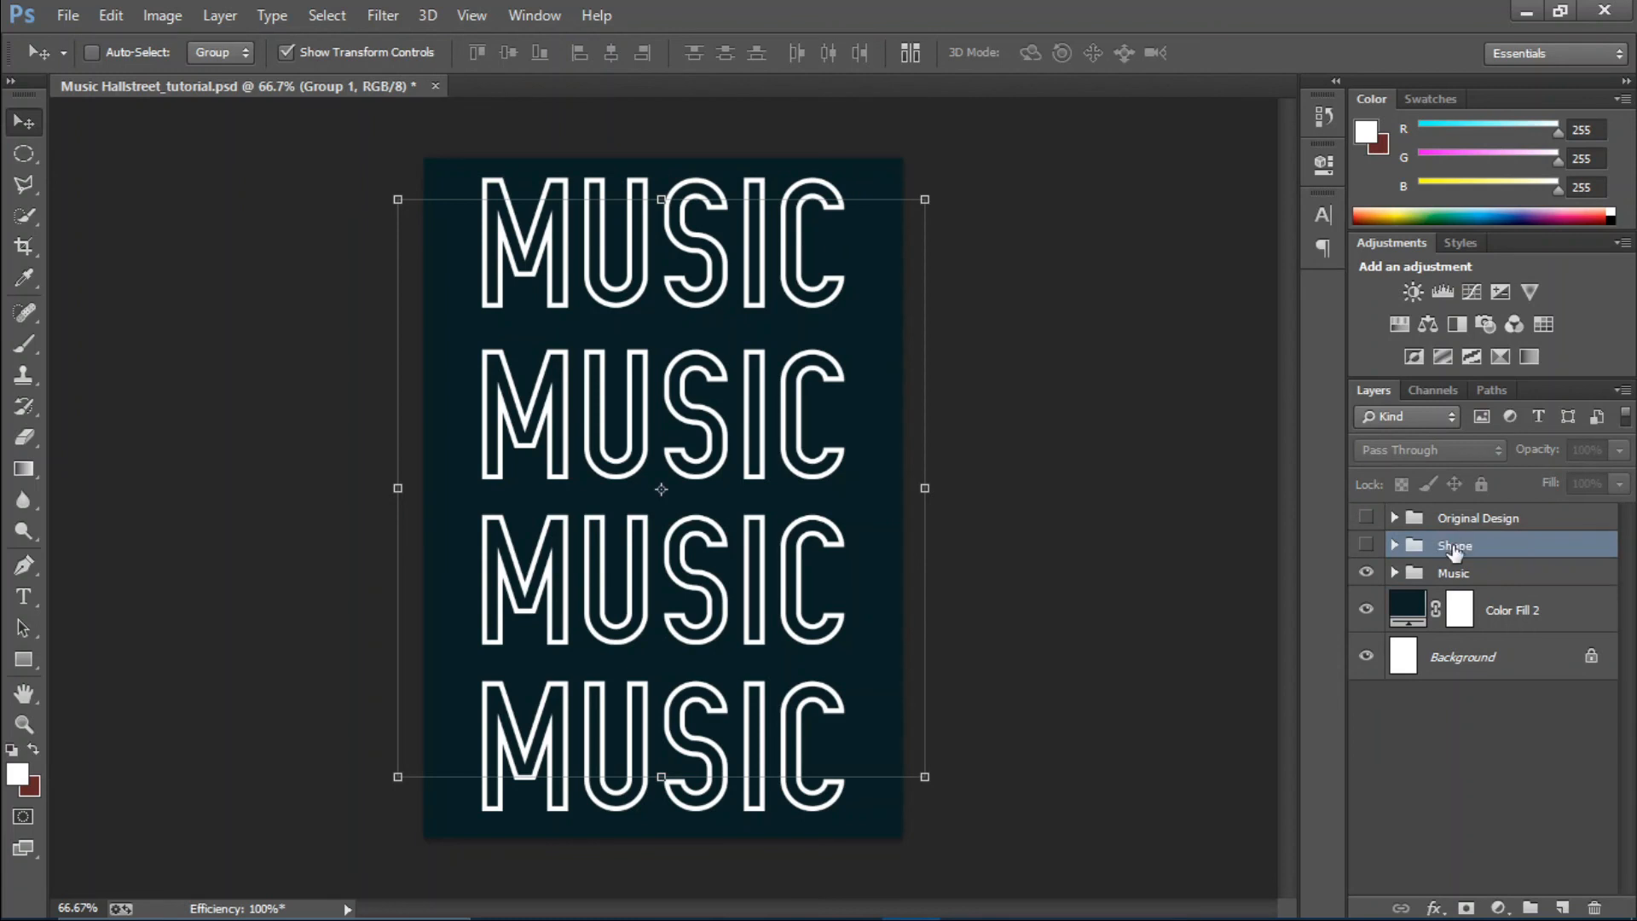
Add a Gradient Overlay to the Music group and set its first color stop to pink #ff1467.
click(1479, 580)
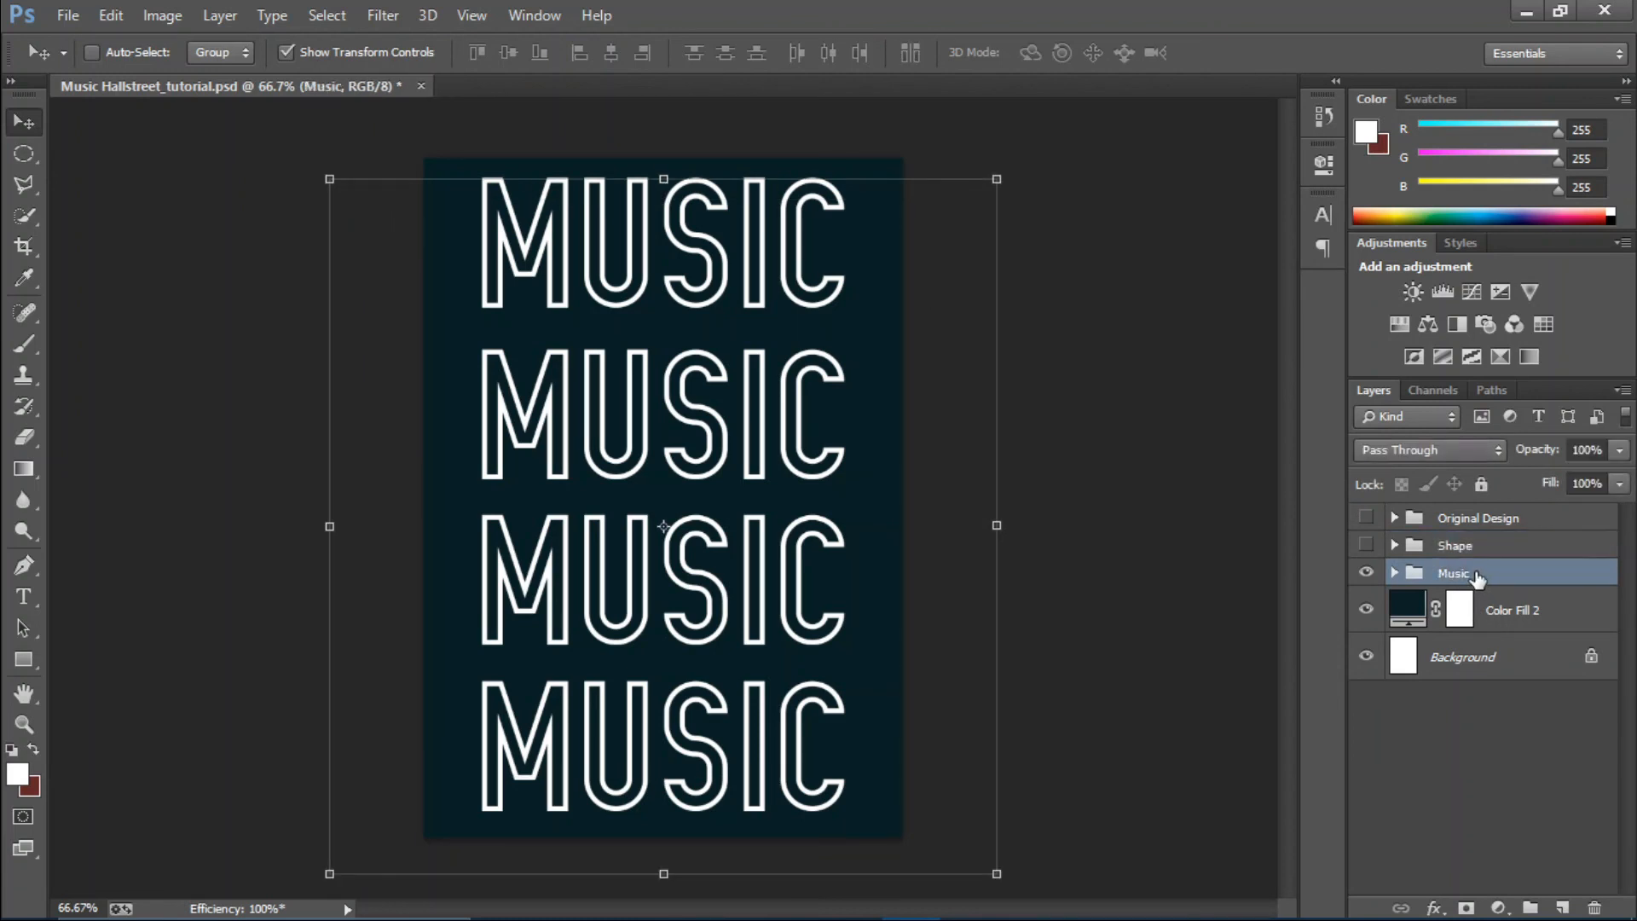
click(1436, 907)
click(1472, 801)
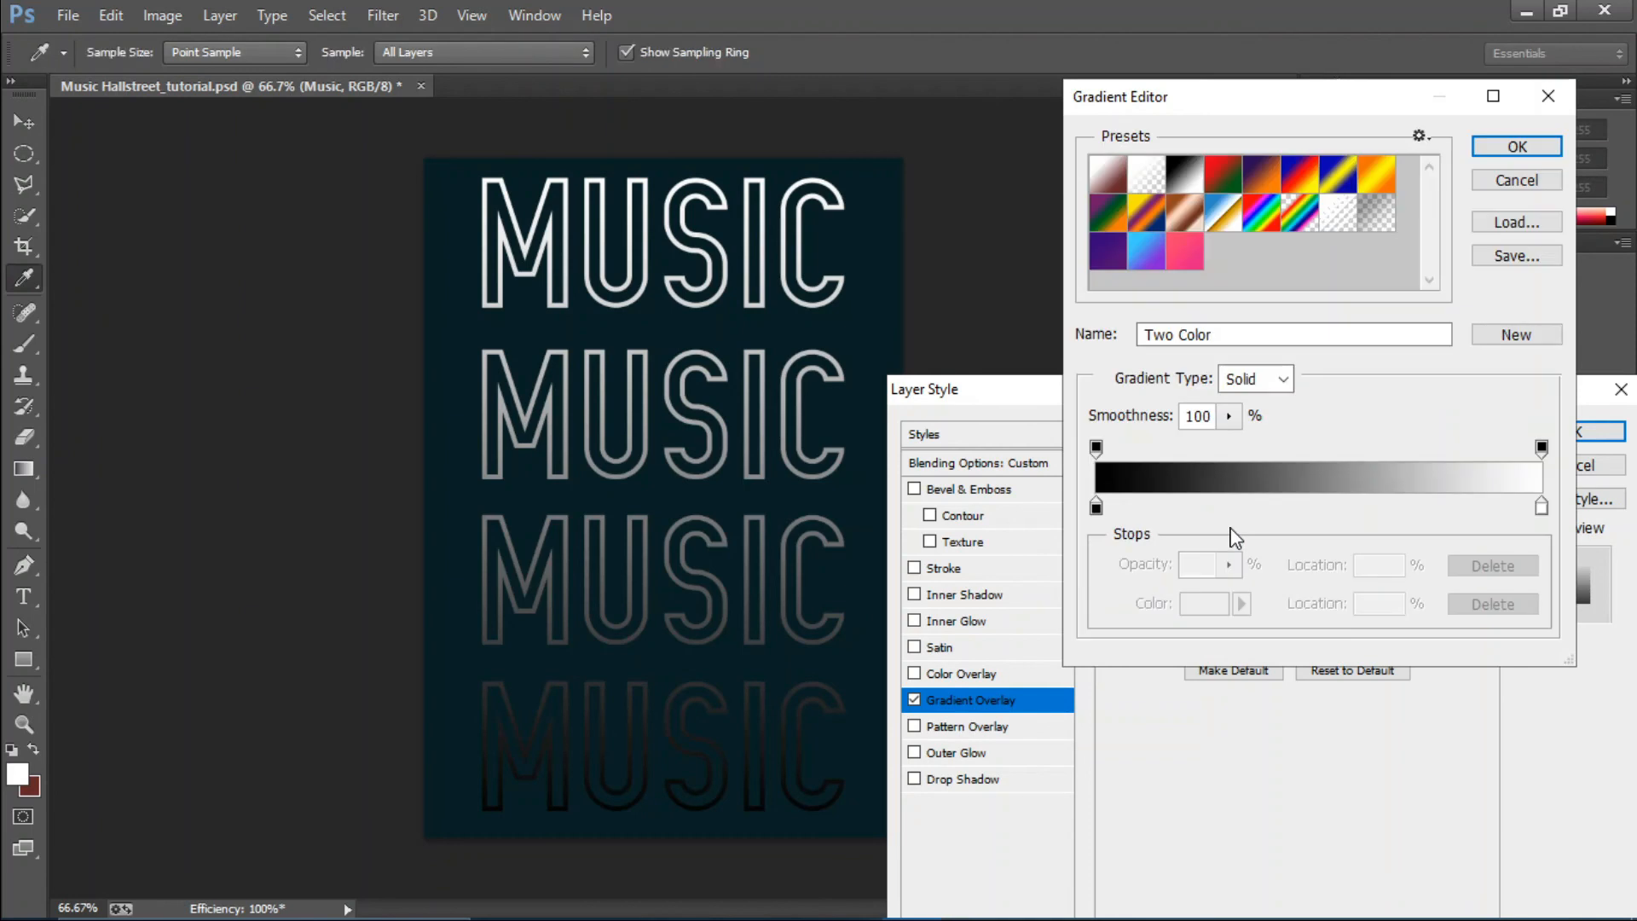
click(1097, 507)
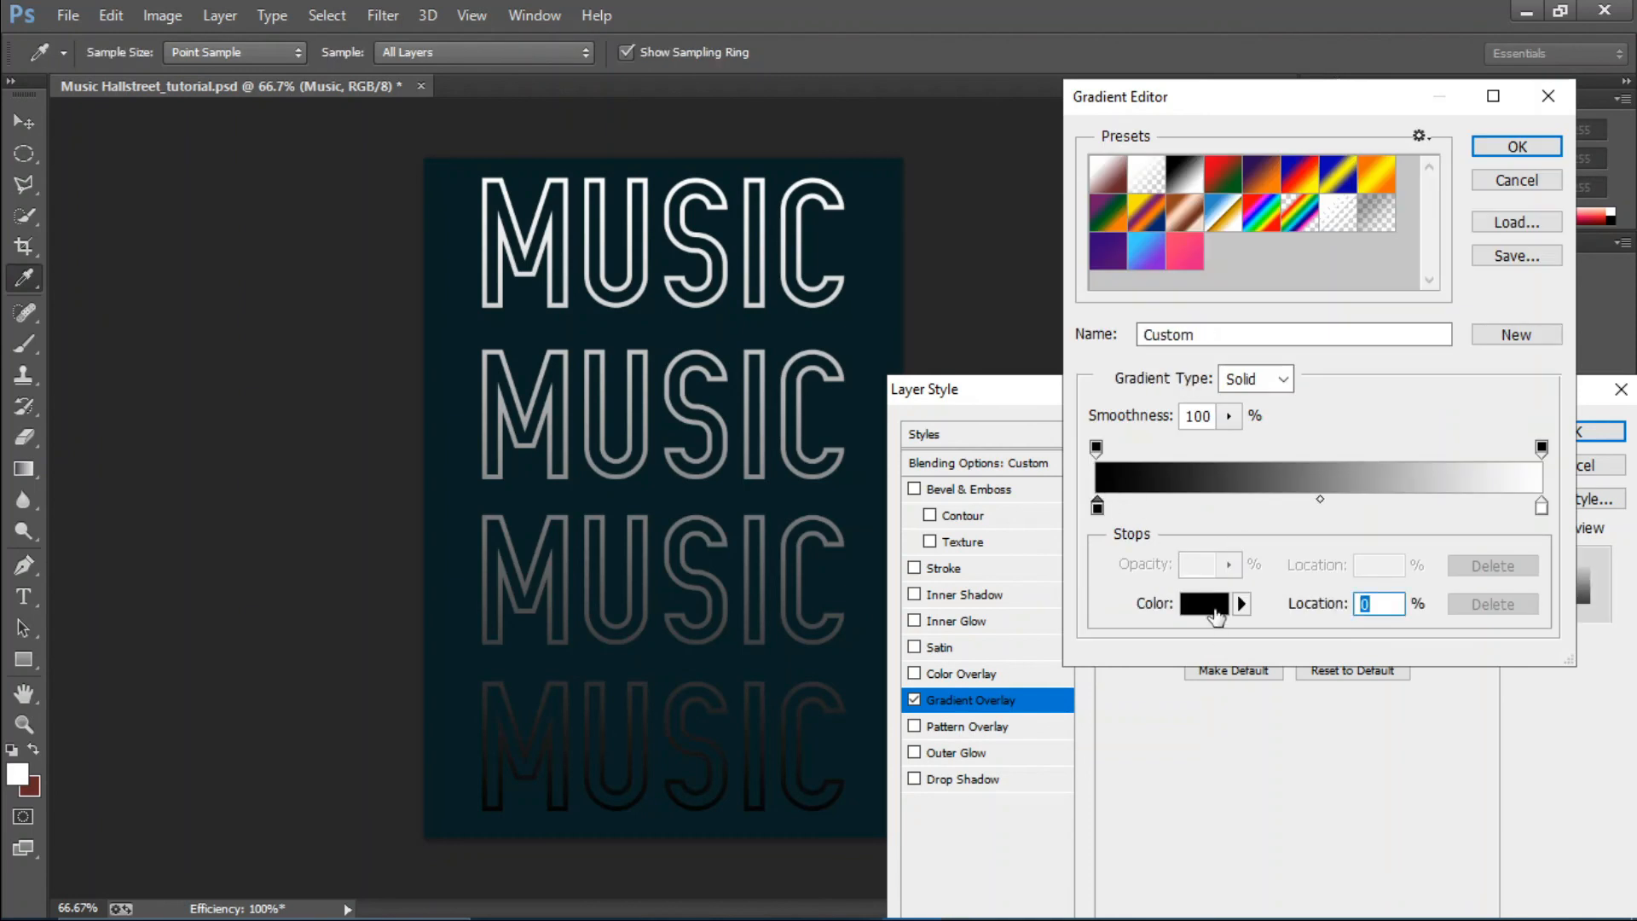
click(1216, 605)
drag(1322, 407, 1327, 375)
click(1266, 359)
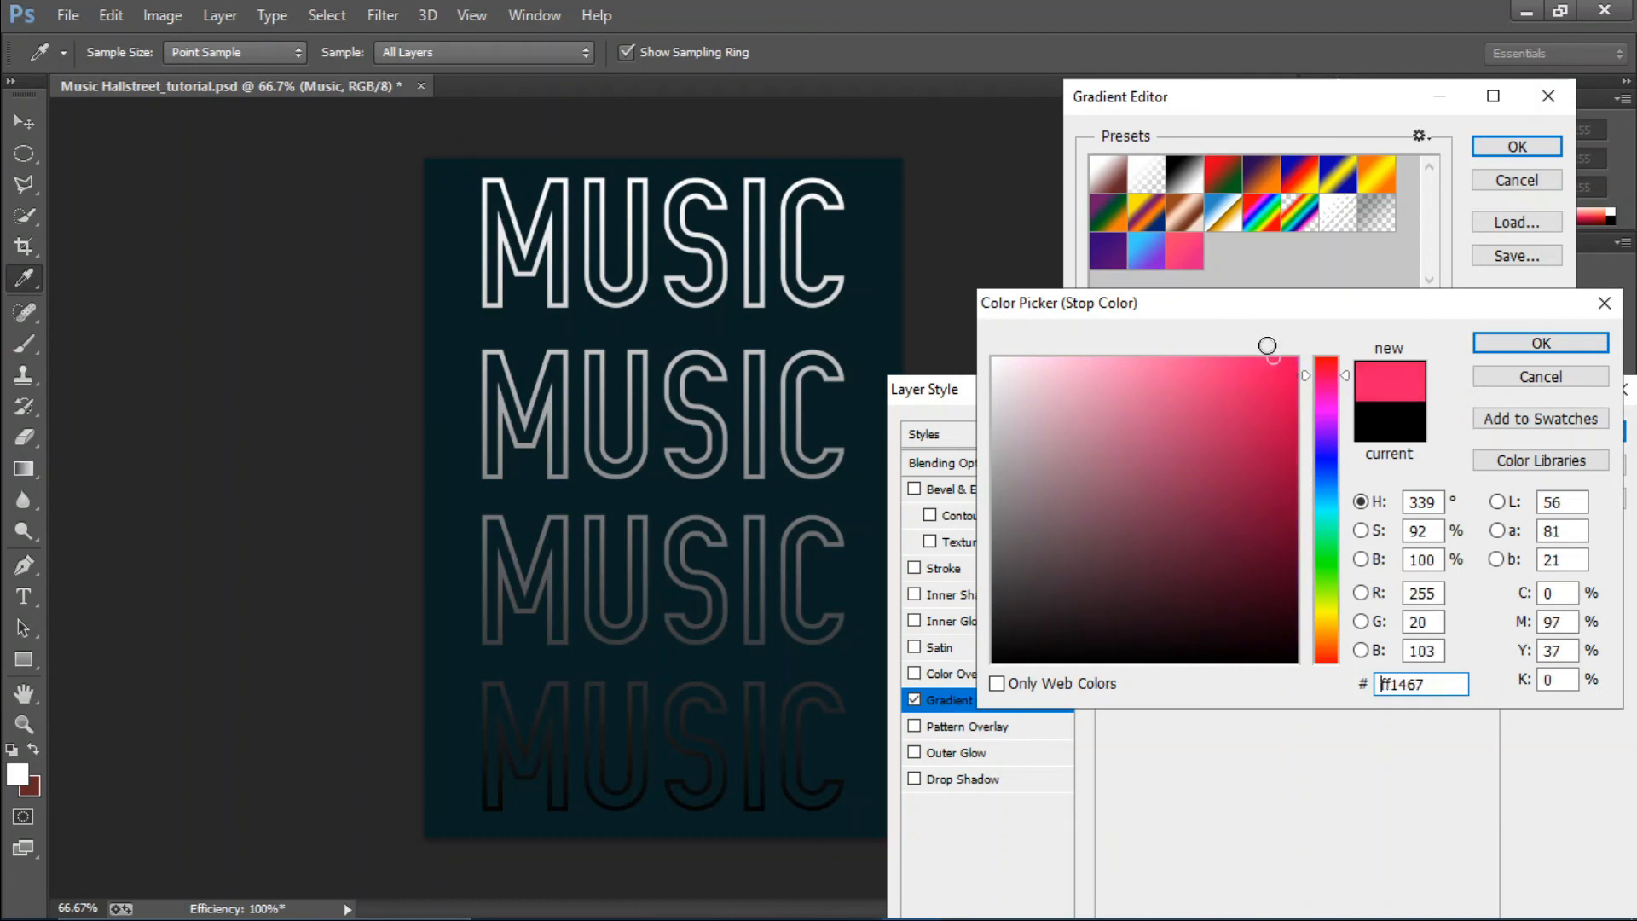
click(1530, 356)
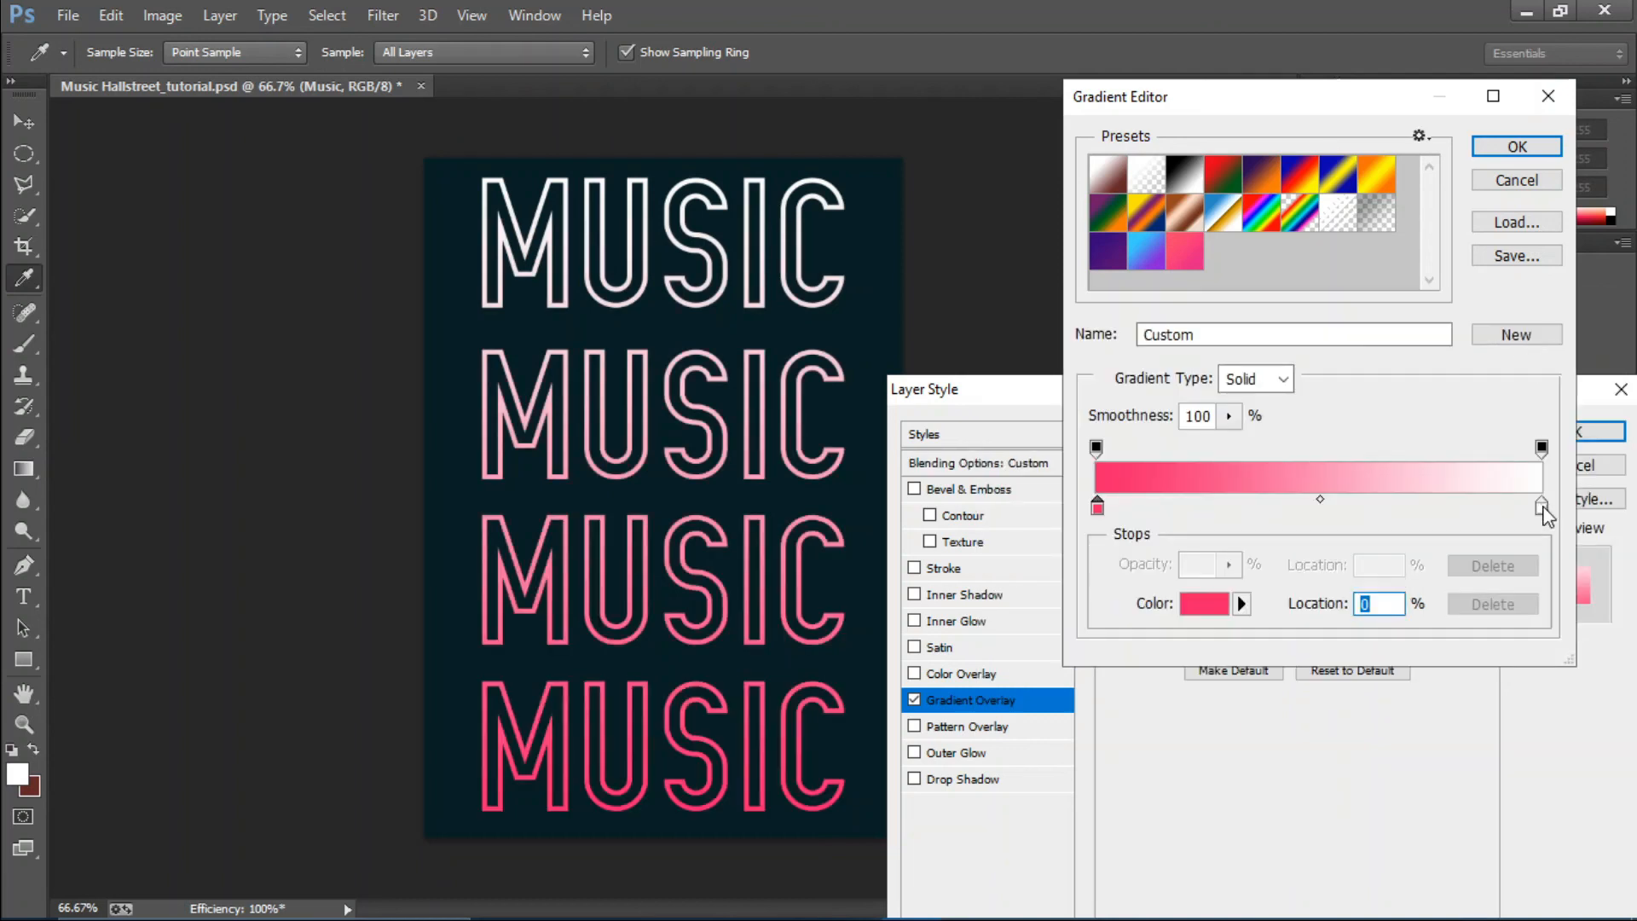
Set the end color stop of the Music group's gradient to magenta #ff12f1 and apply the layer style.
click(1541, 507)
click(1204, 604)
drag(1322, 415, 1322, 406)
click(1275, 358)
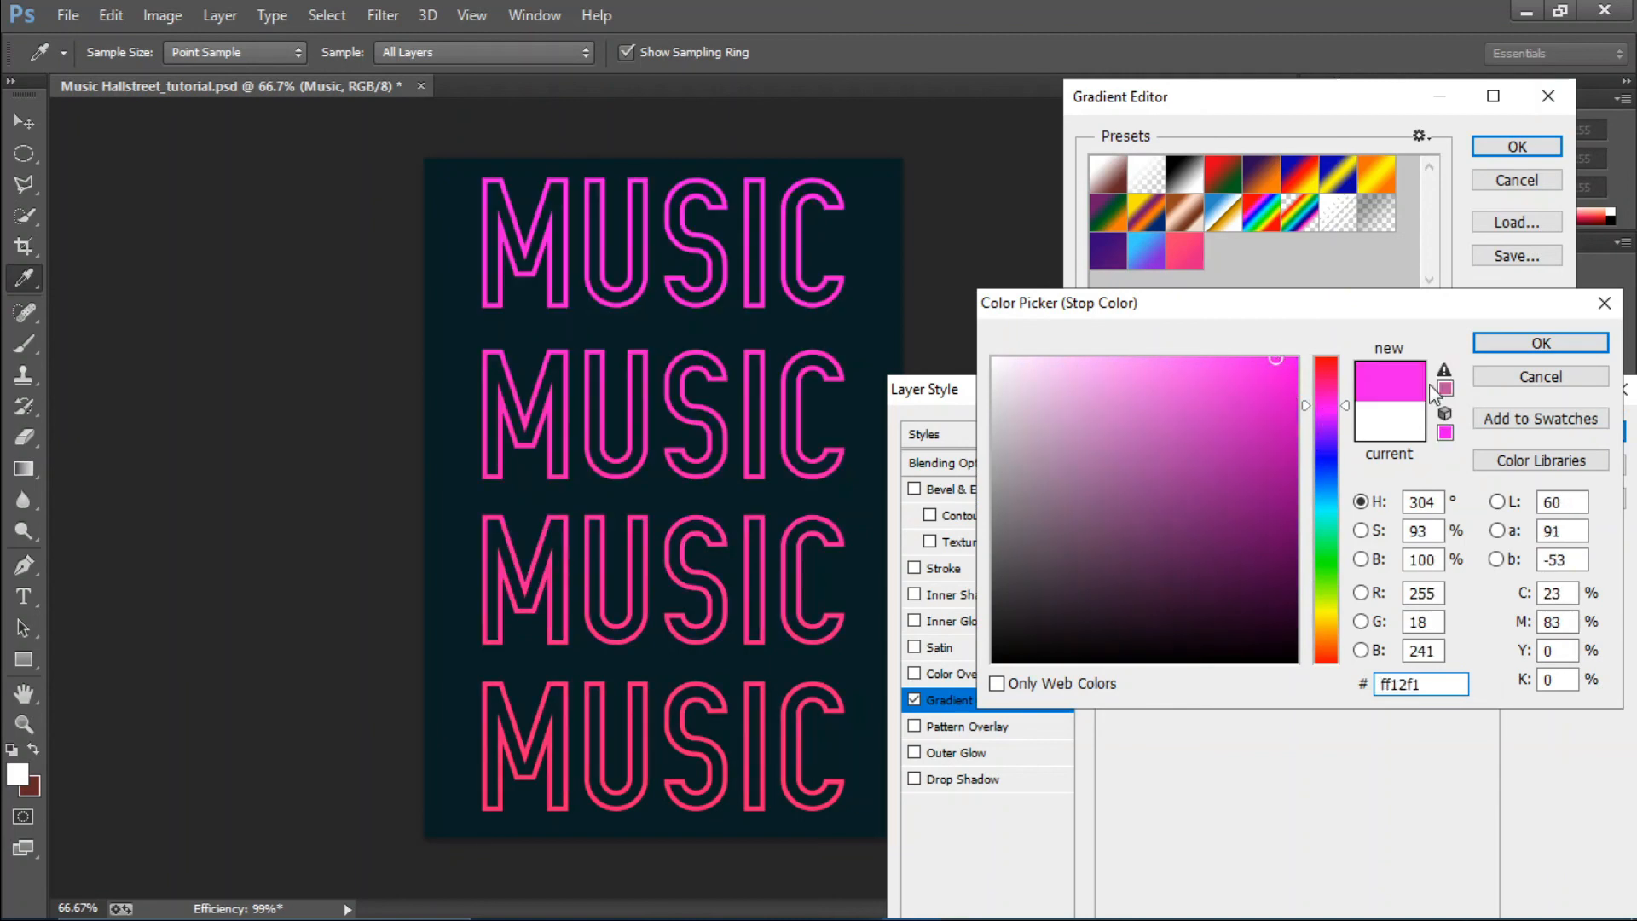
click(1510, 347)
click(1515, 147)
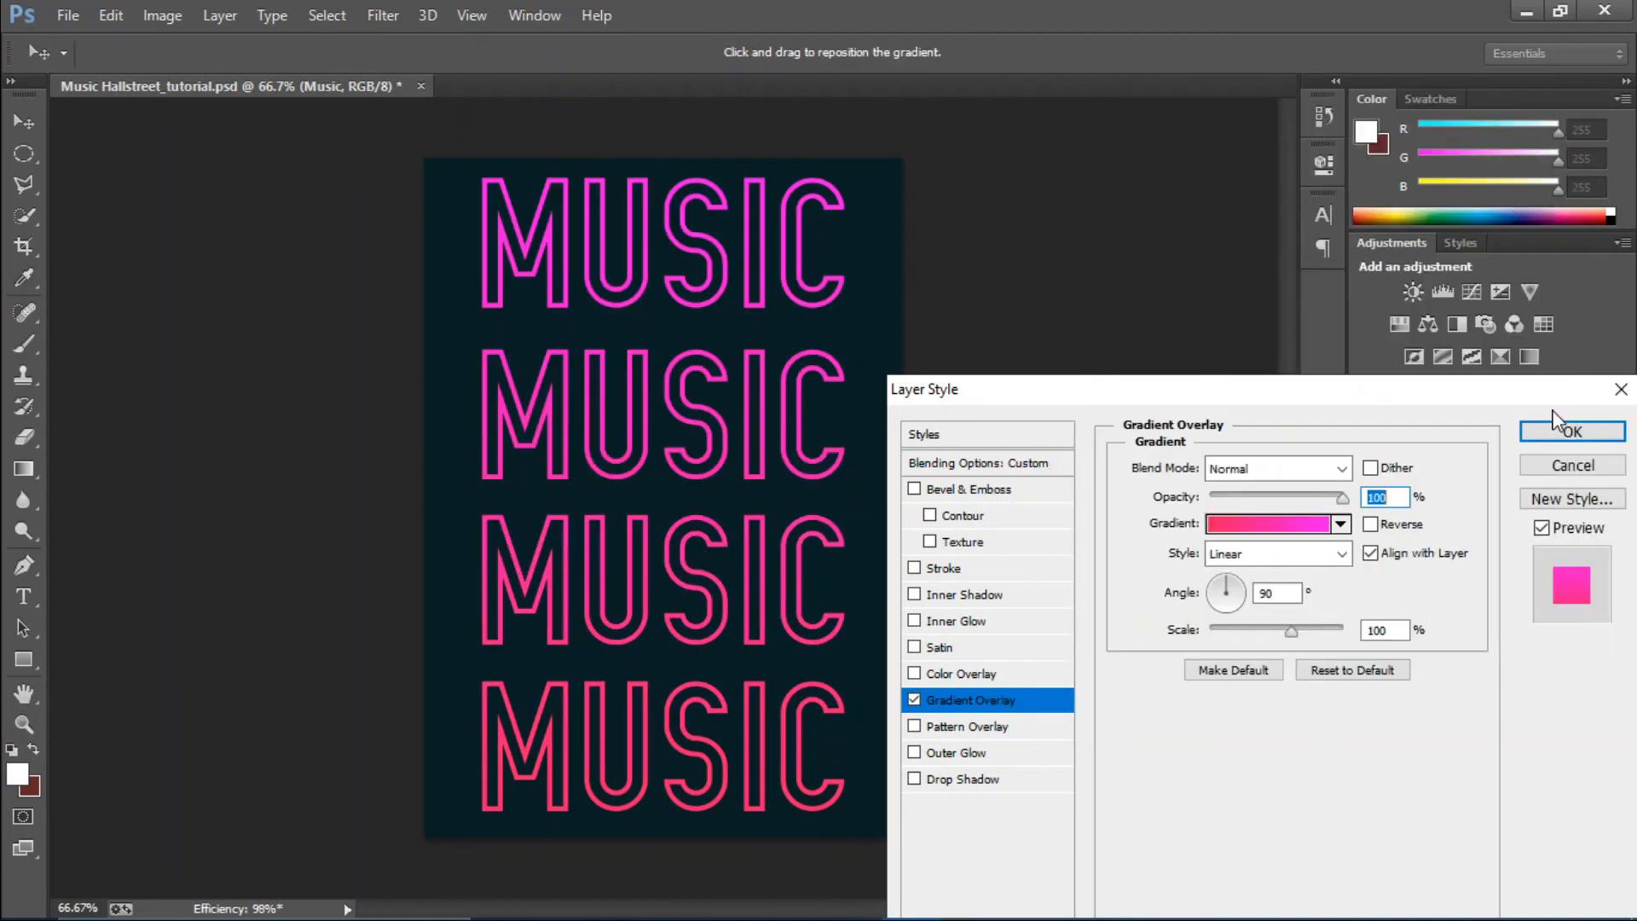
click(1556, 435)
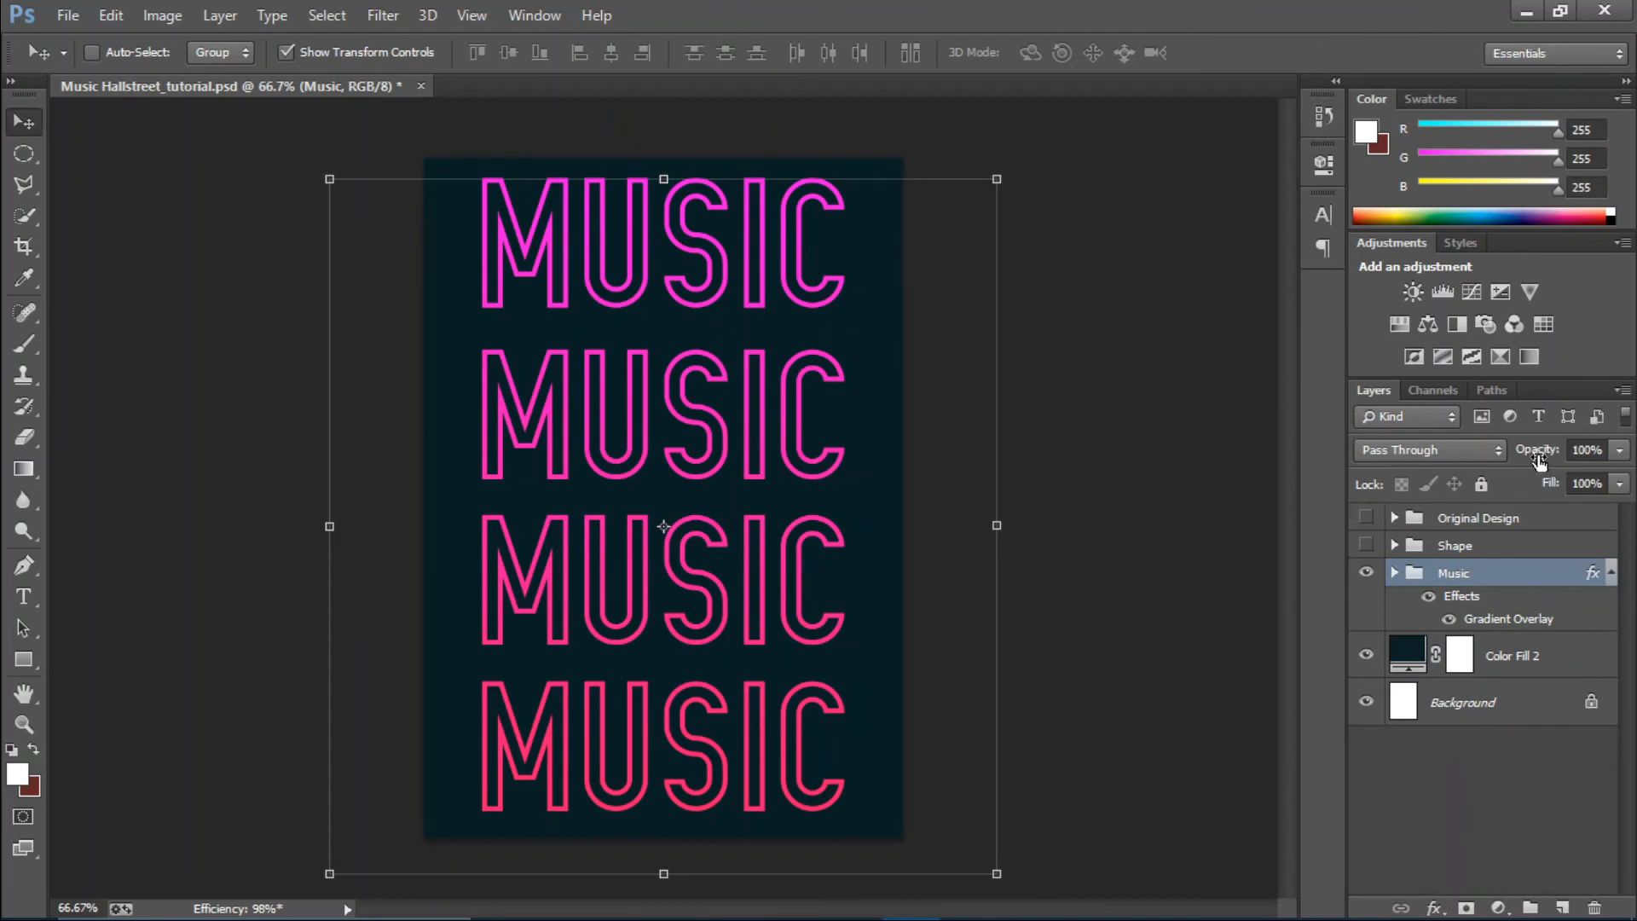
Lower the Music group's opacity to 19% and show the Shape group.
drag(1542, 462, 1437, 484)
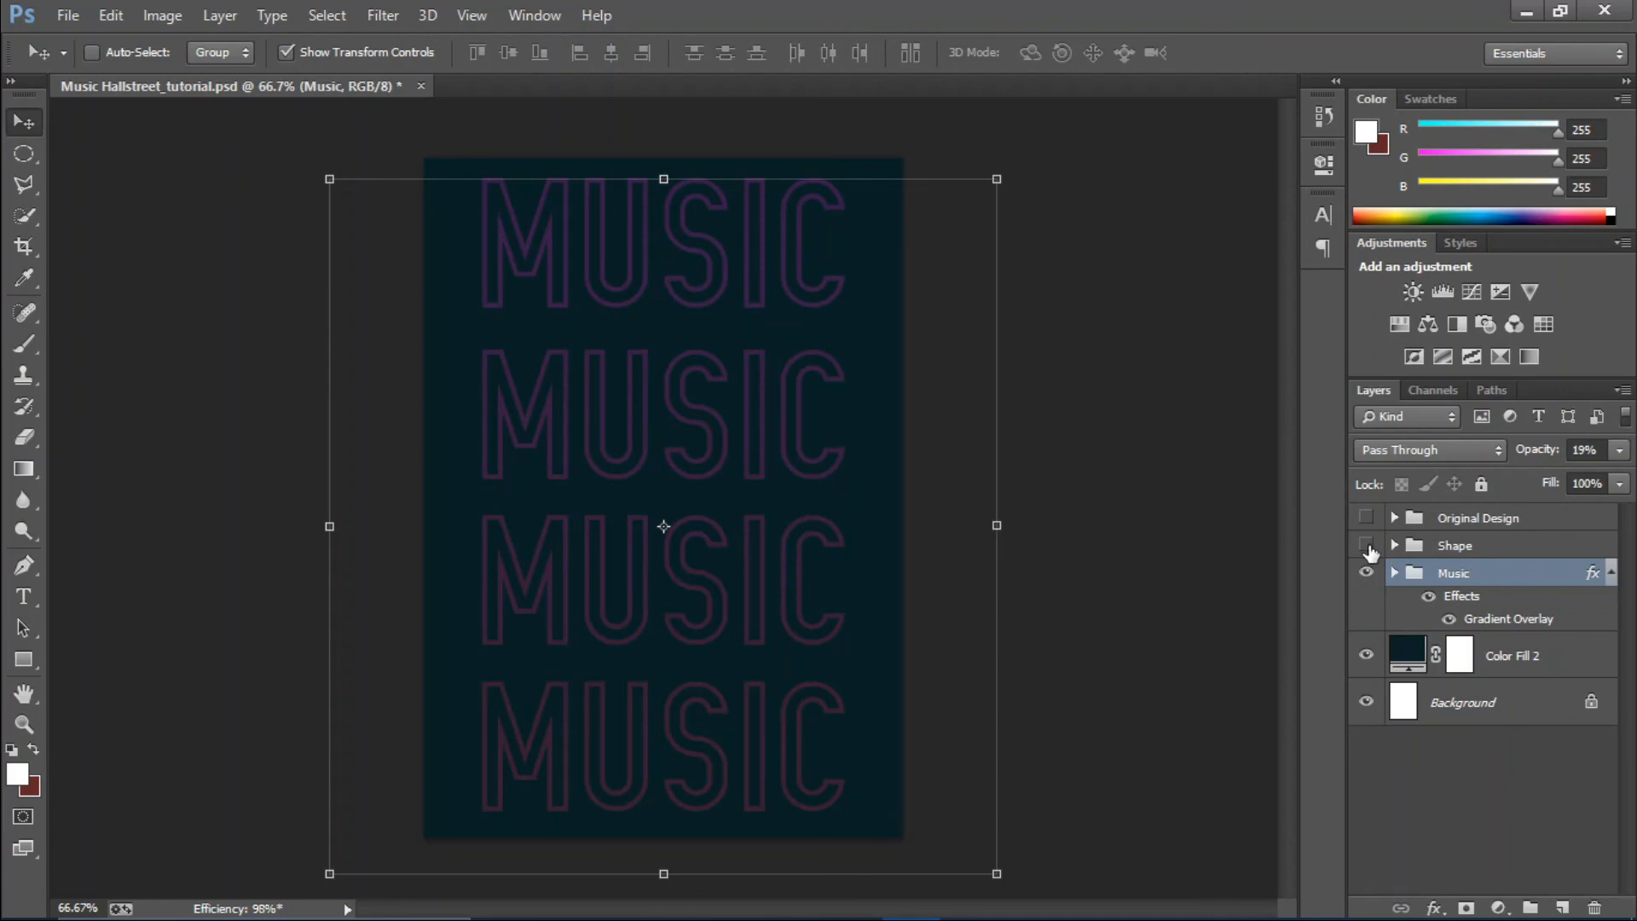
click(1366, 546)
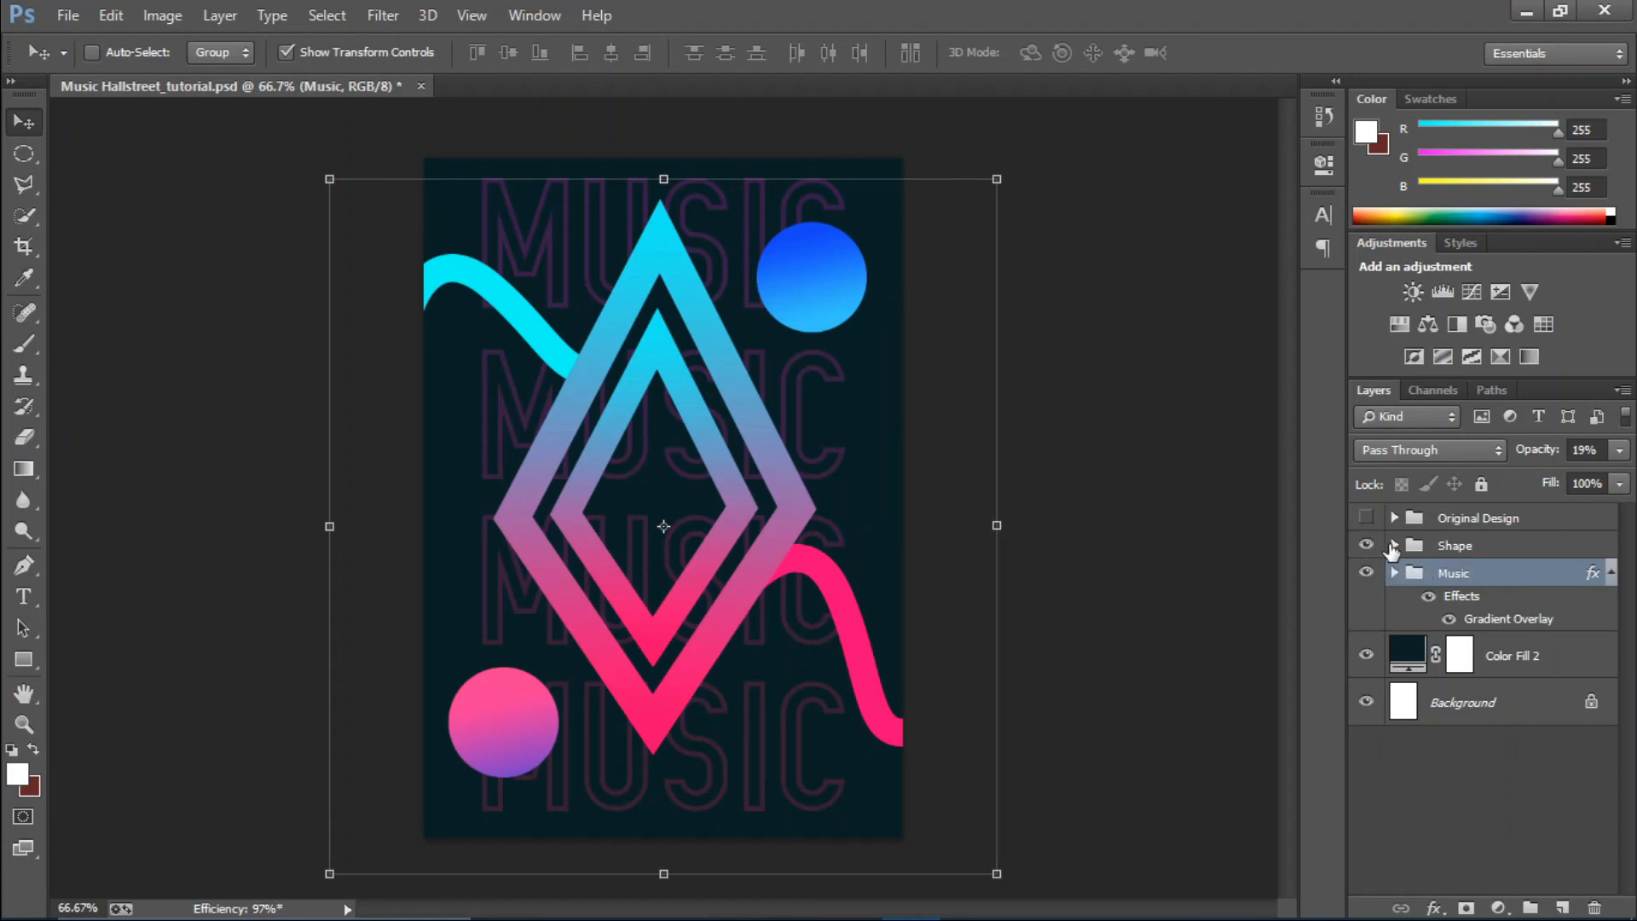
Add a Drop Shadow to the pink circle on Layer 2 copy without global light: distance 19 px, spread 10%, size 46 px.
click(1394, 546)
click(1535, 586)
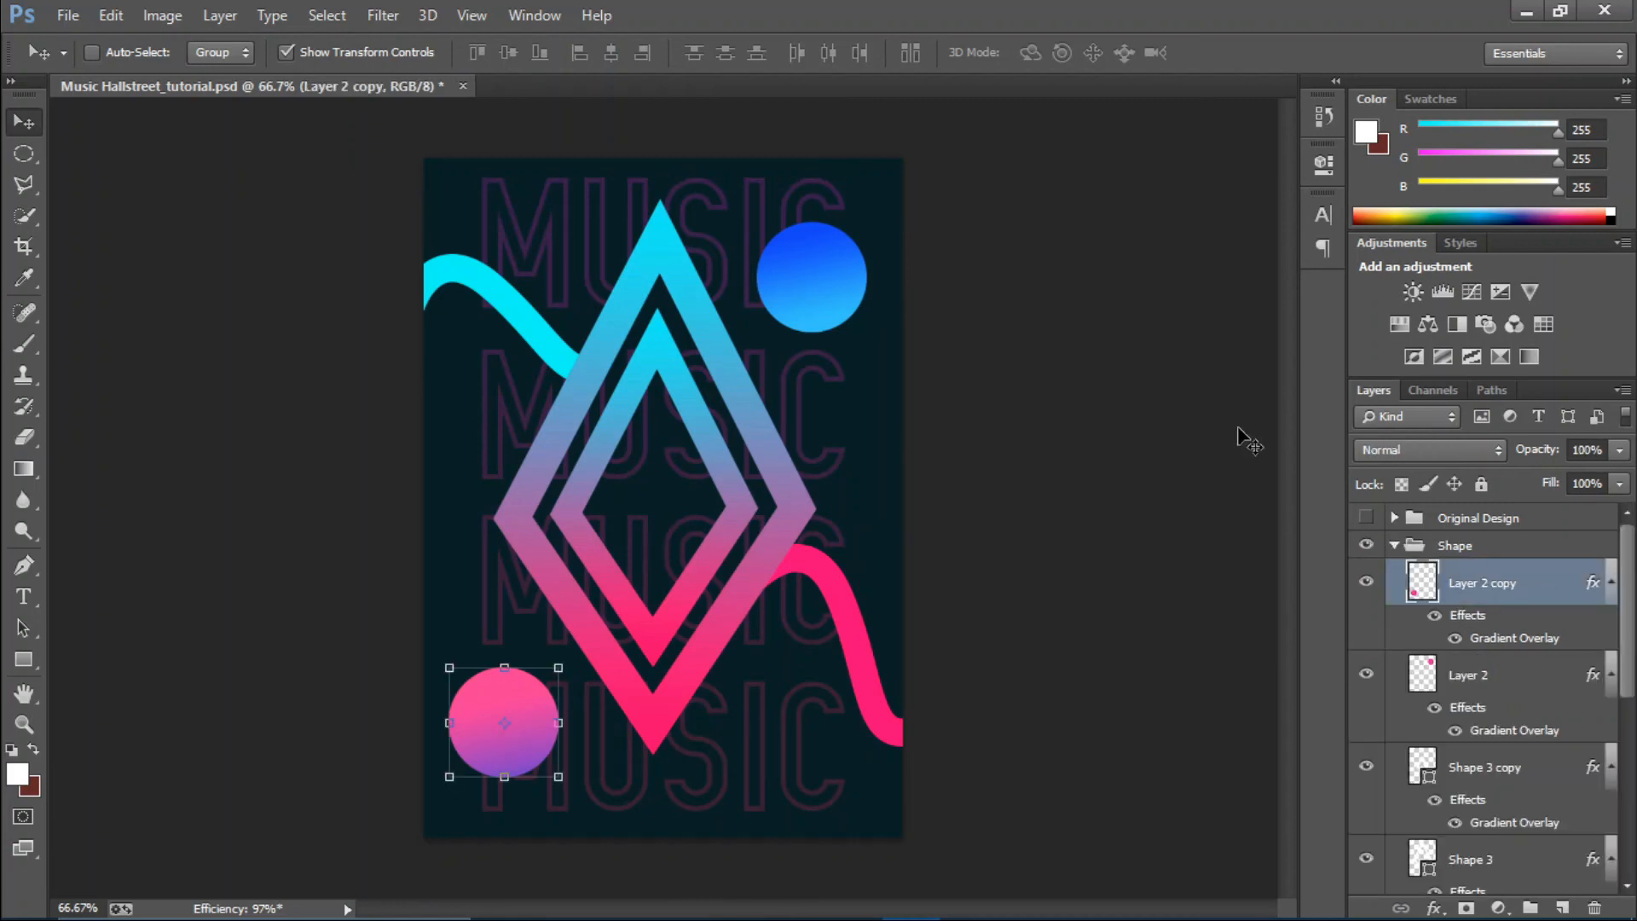
click(1433, 908)
click(1243, 682)
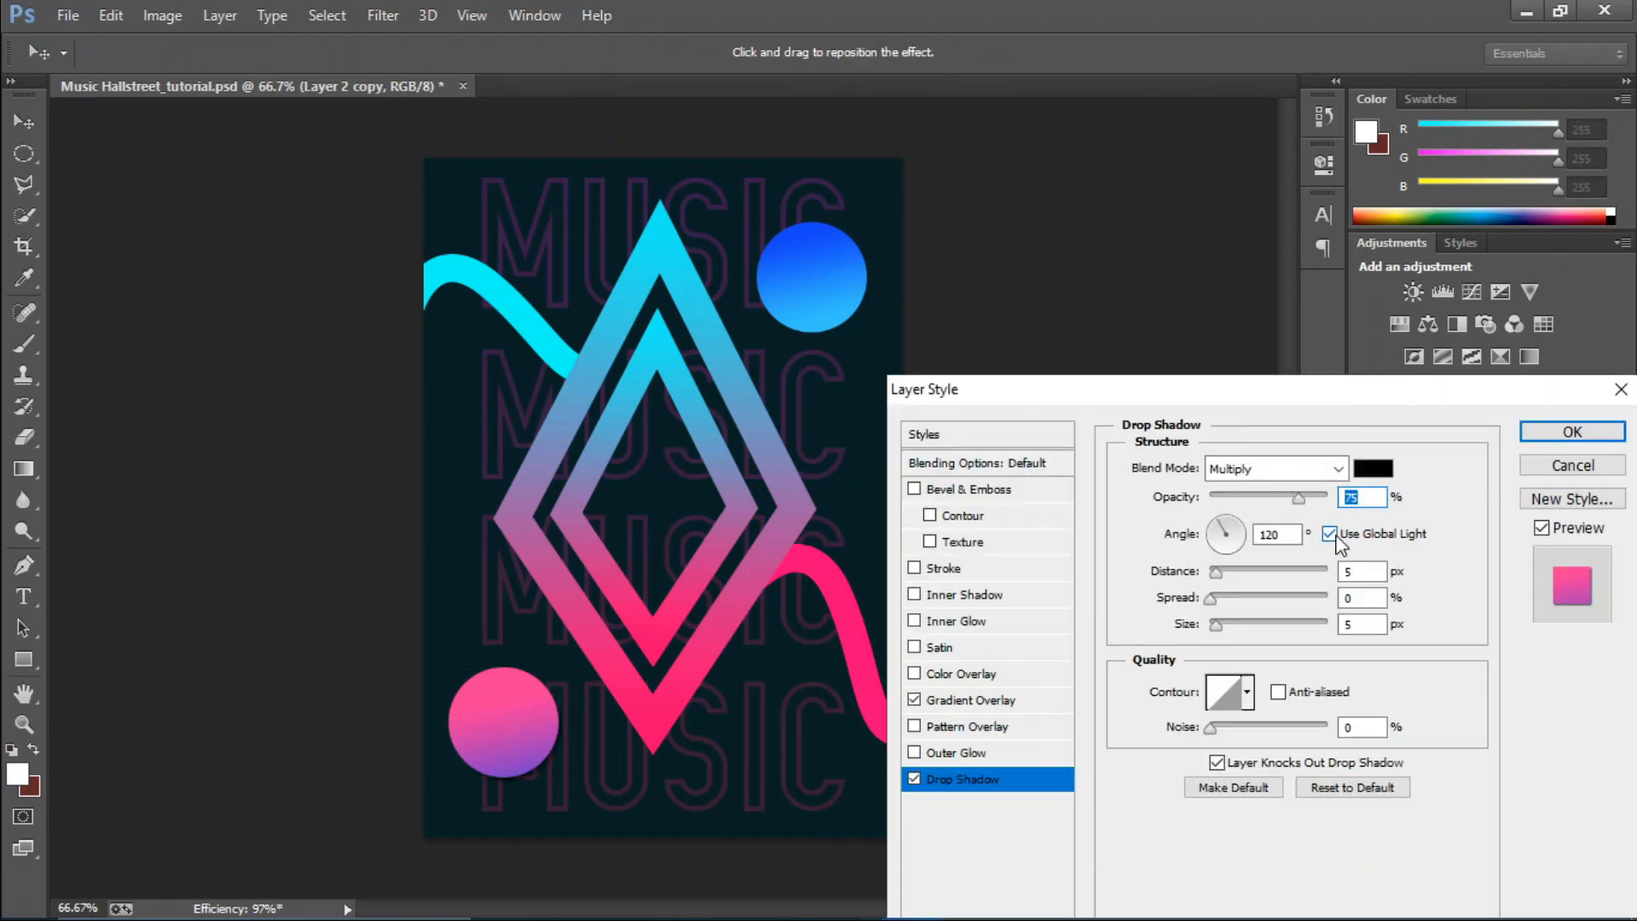
click(1332, 534)
mouse_move(1216, 572)
mouse_down()
mouse_move(1234, 573)
mouse_move(1236, 627)
mouse_move(1221, 600)
mouse_up()
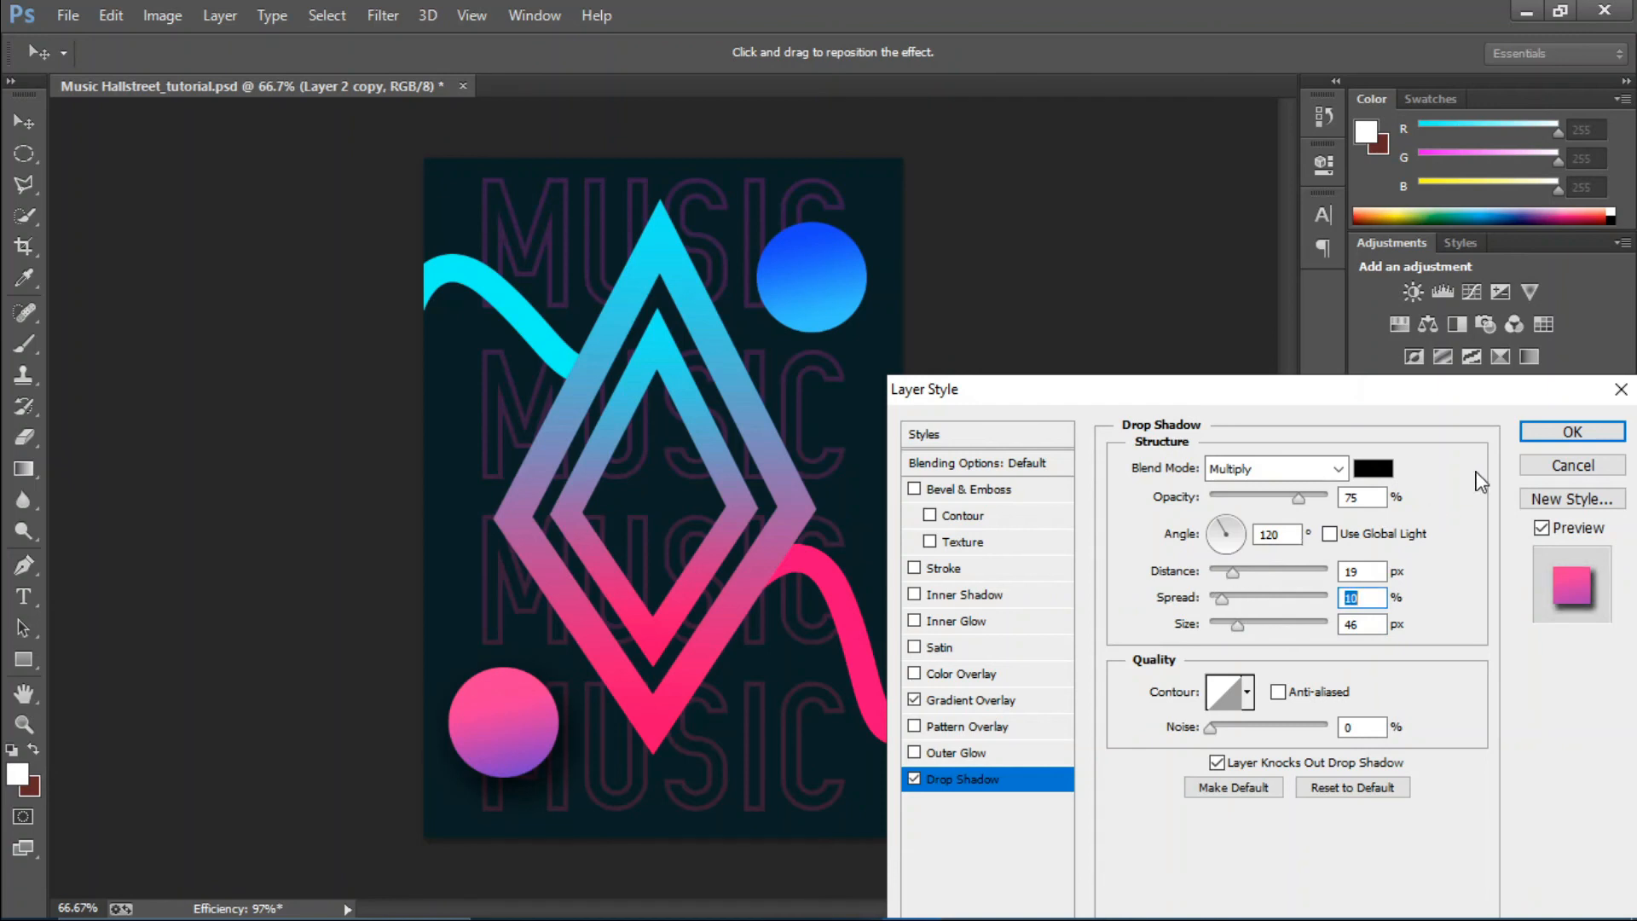
click(1571, 431)
Add a Drop Shadow to the blue circle without global light: opacity 68%, angle 27°, distance 18 px, spread 7%, size 24 px.
click(1474, 707)
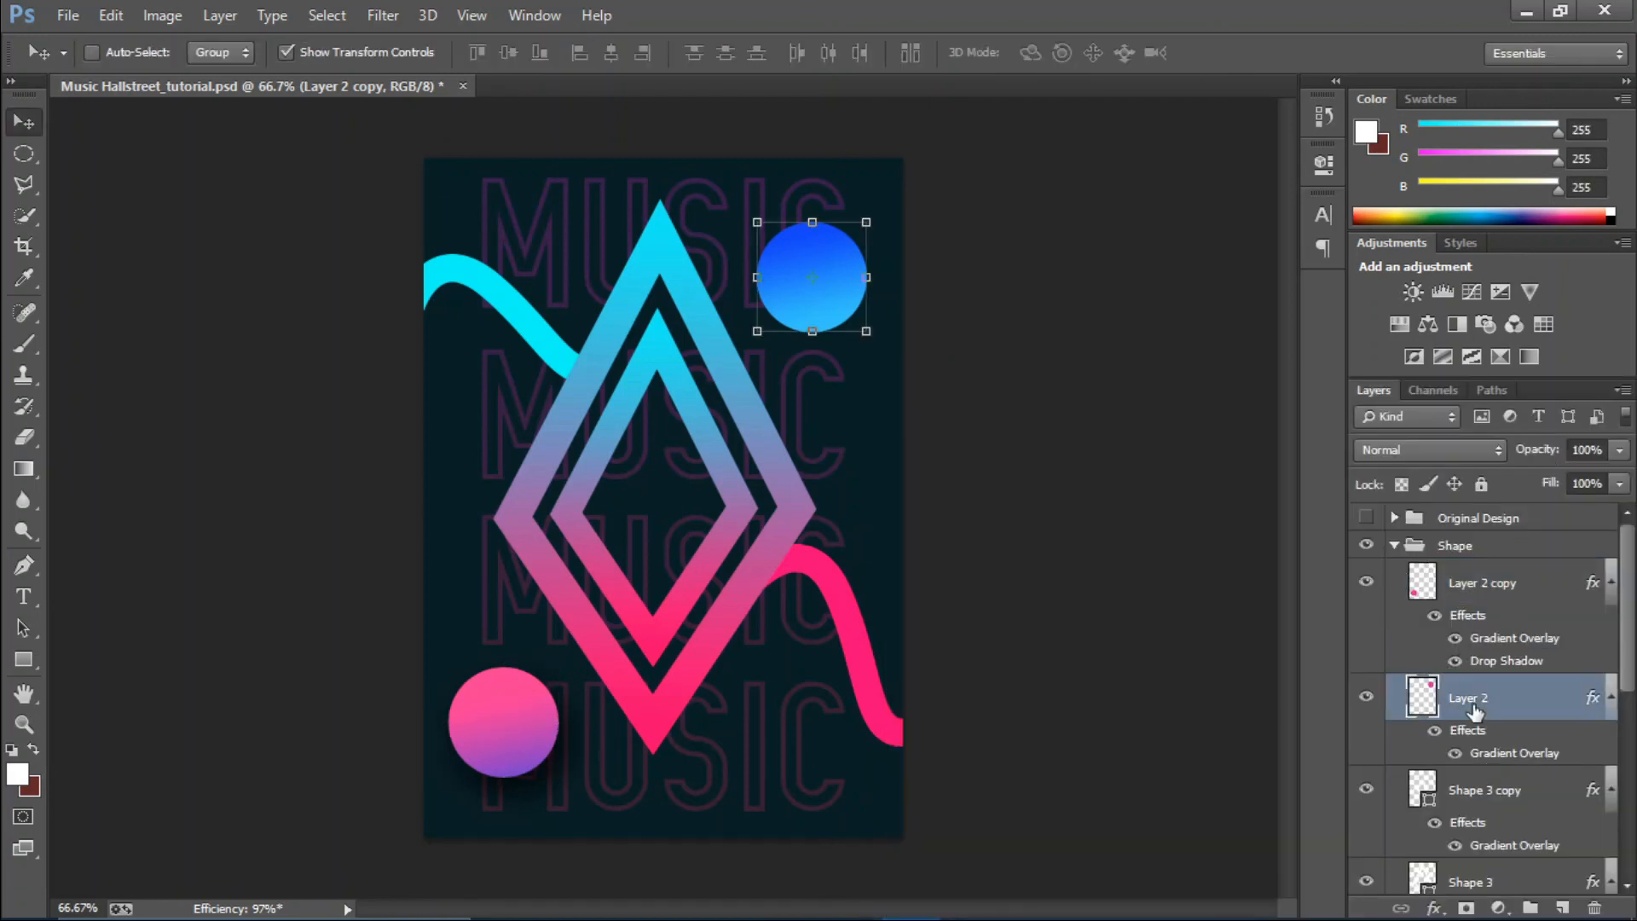
click(1434, 908)
click(1500, 878)
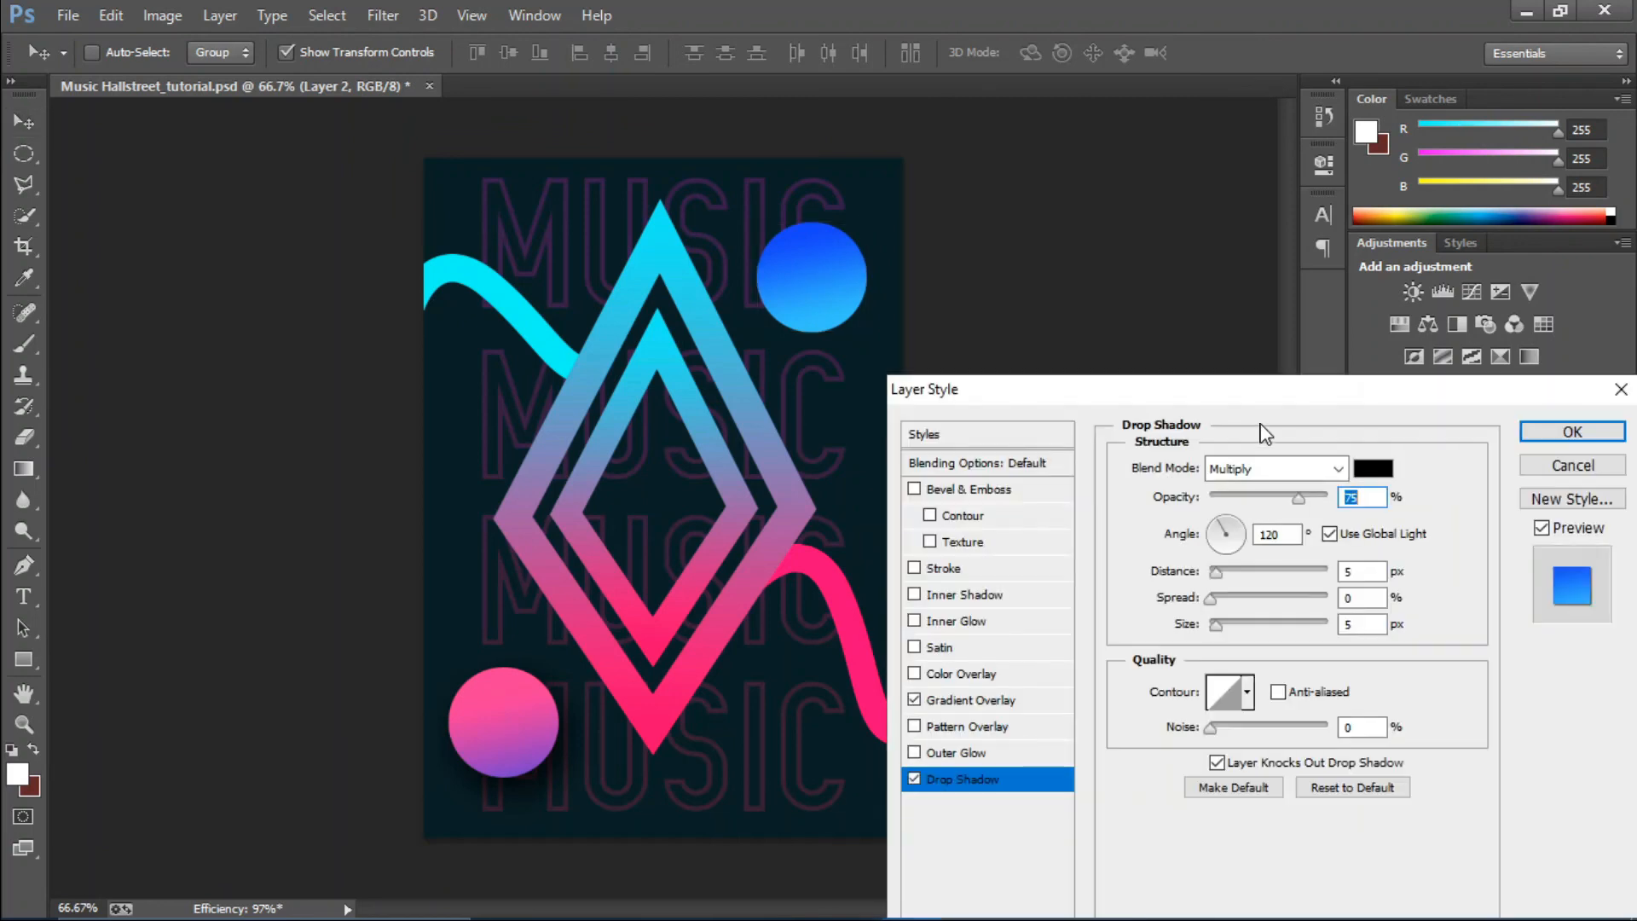
click(1332, 535)
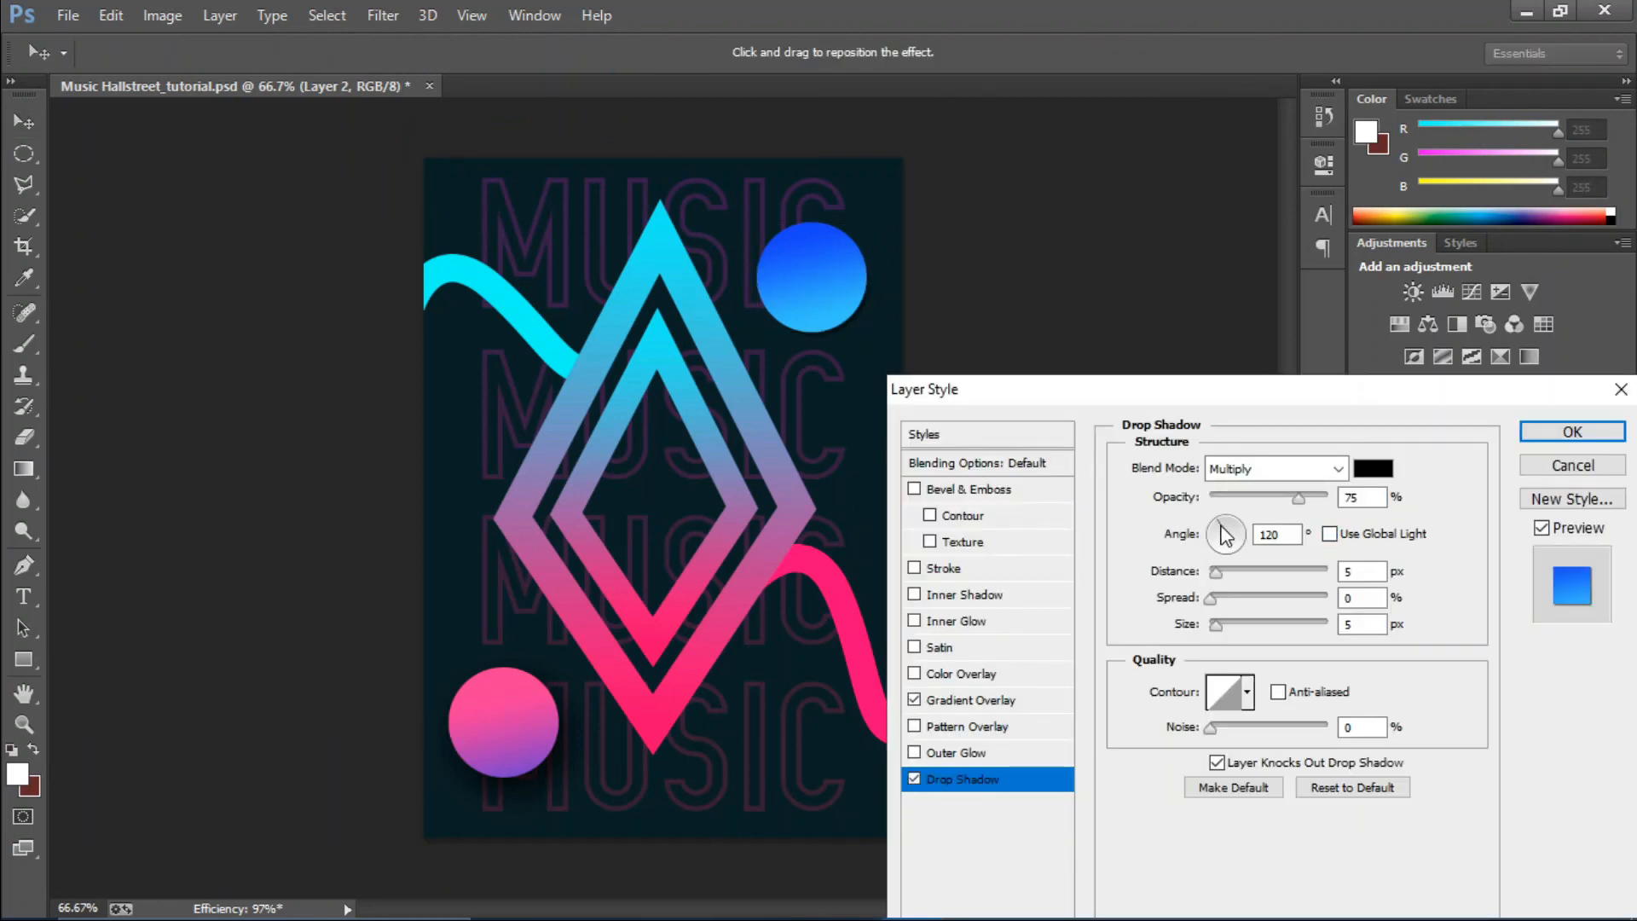
drag(1228, 532, 1228, 576)
drag(1294, 496, 1285, 497)
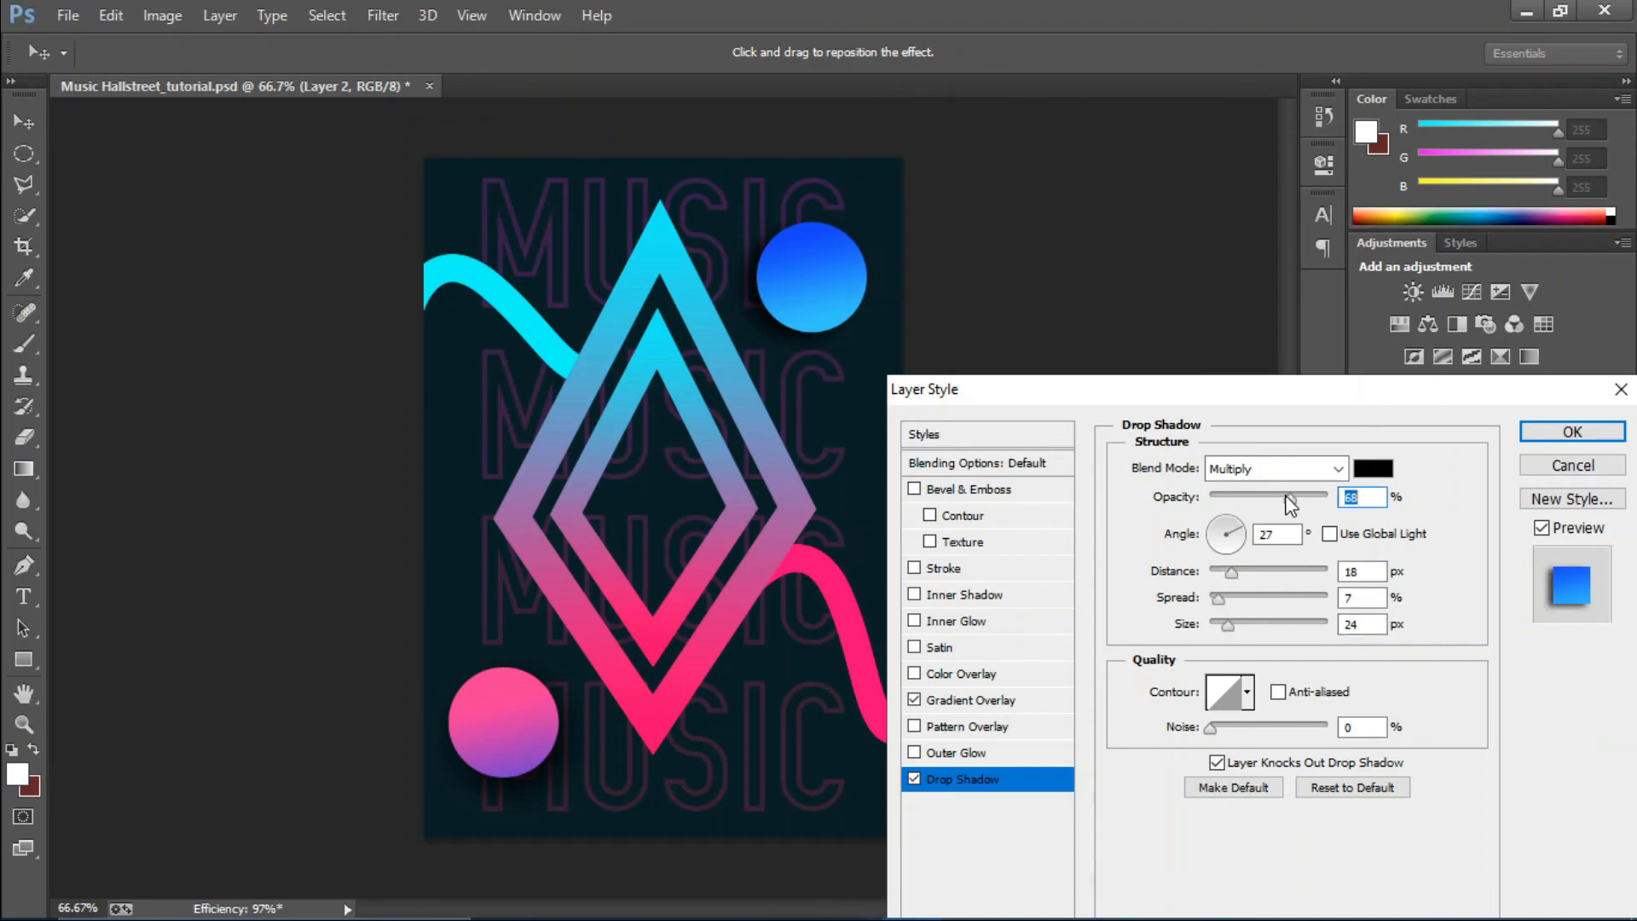
click(1591, 431)
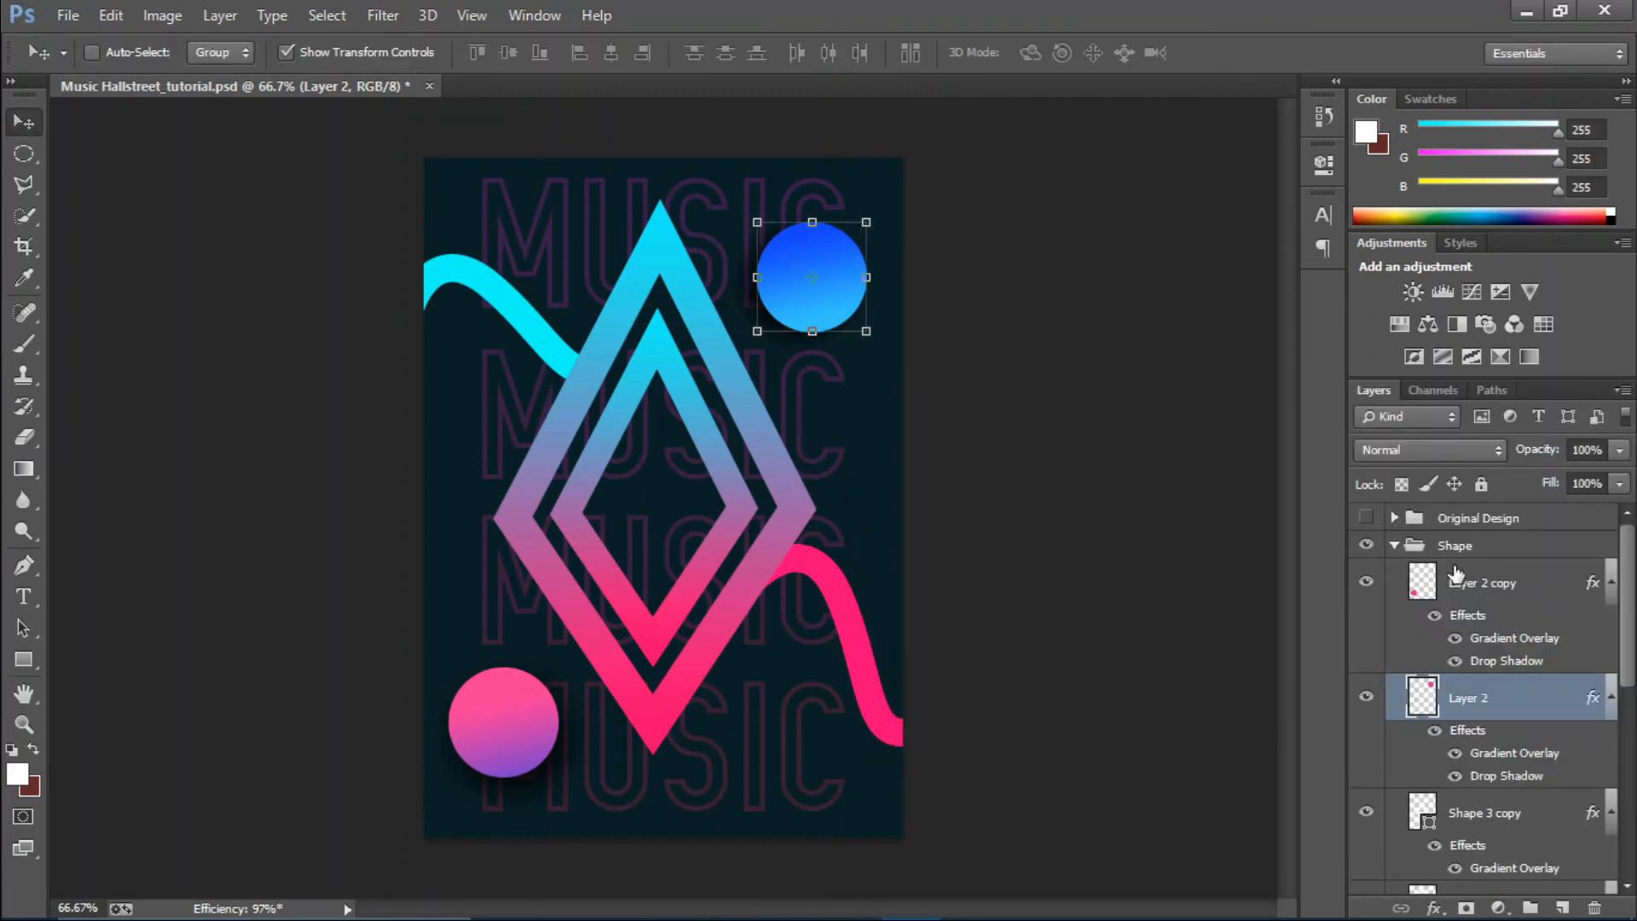
Collapse the Shape group and add a new MUSIC text in white Helvetica Regular at 36 pt.
click(1394, 547)
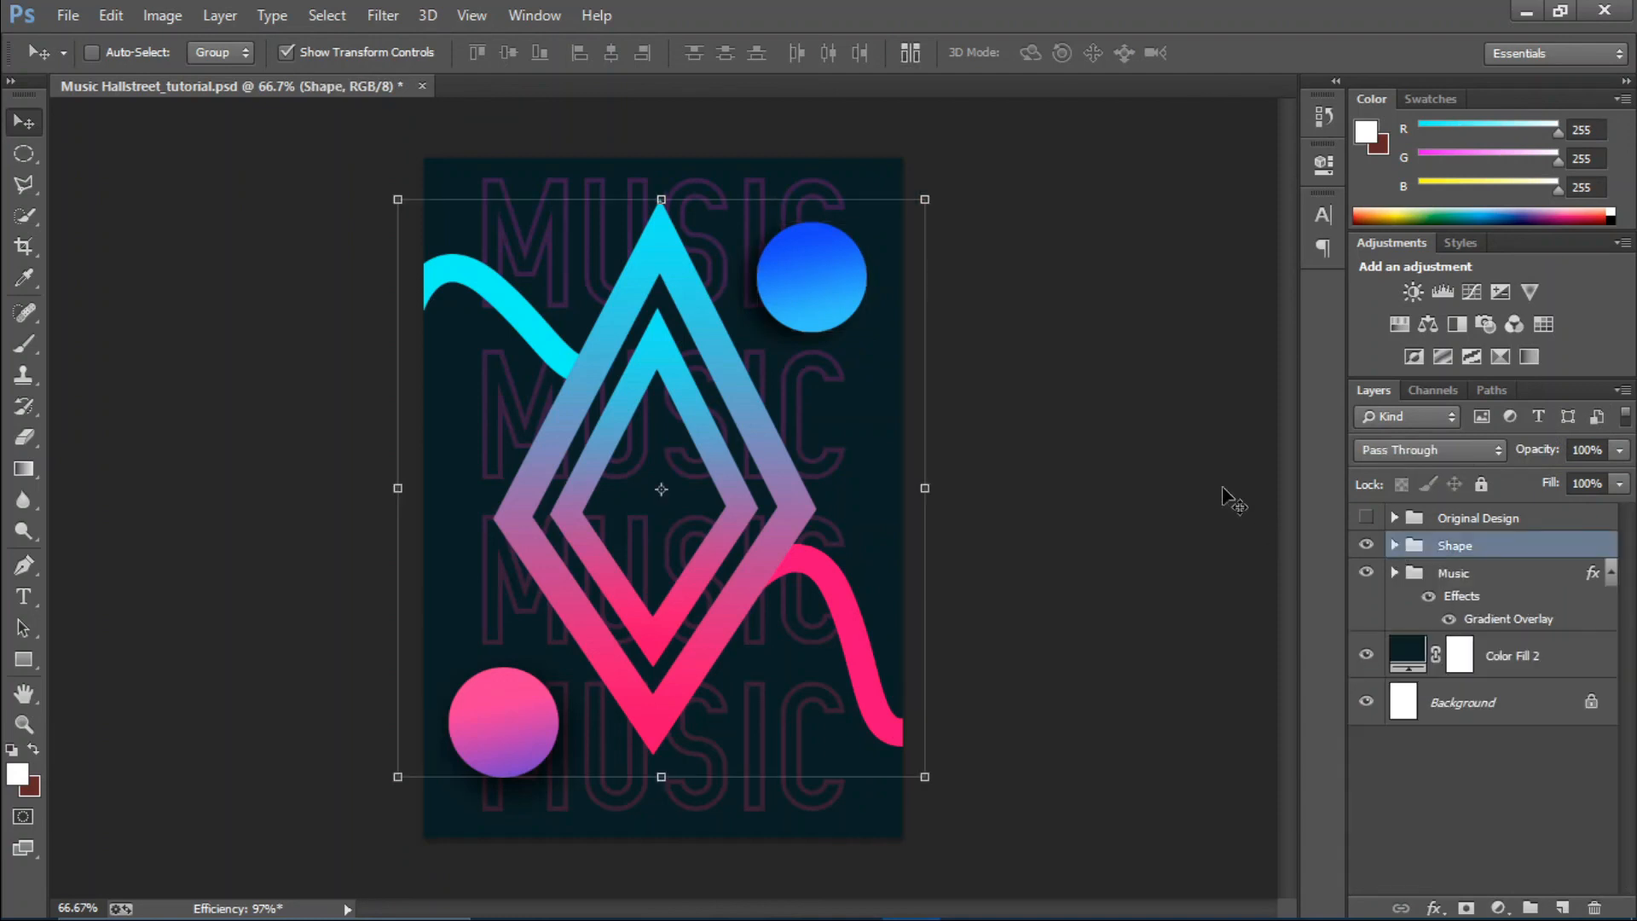
click(31, 597)
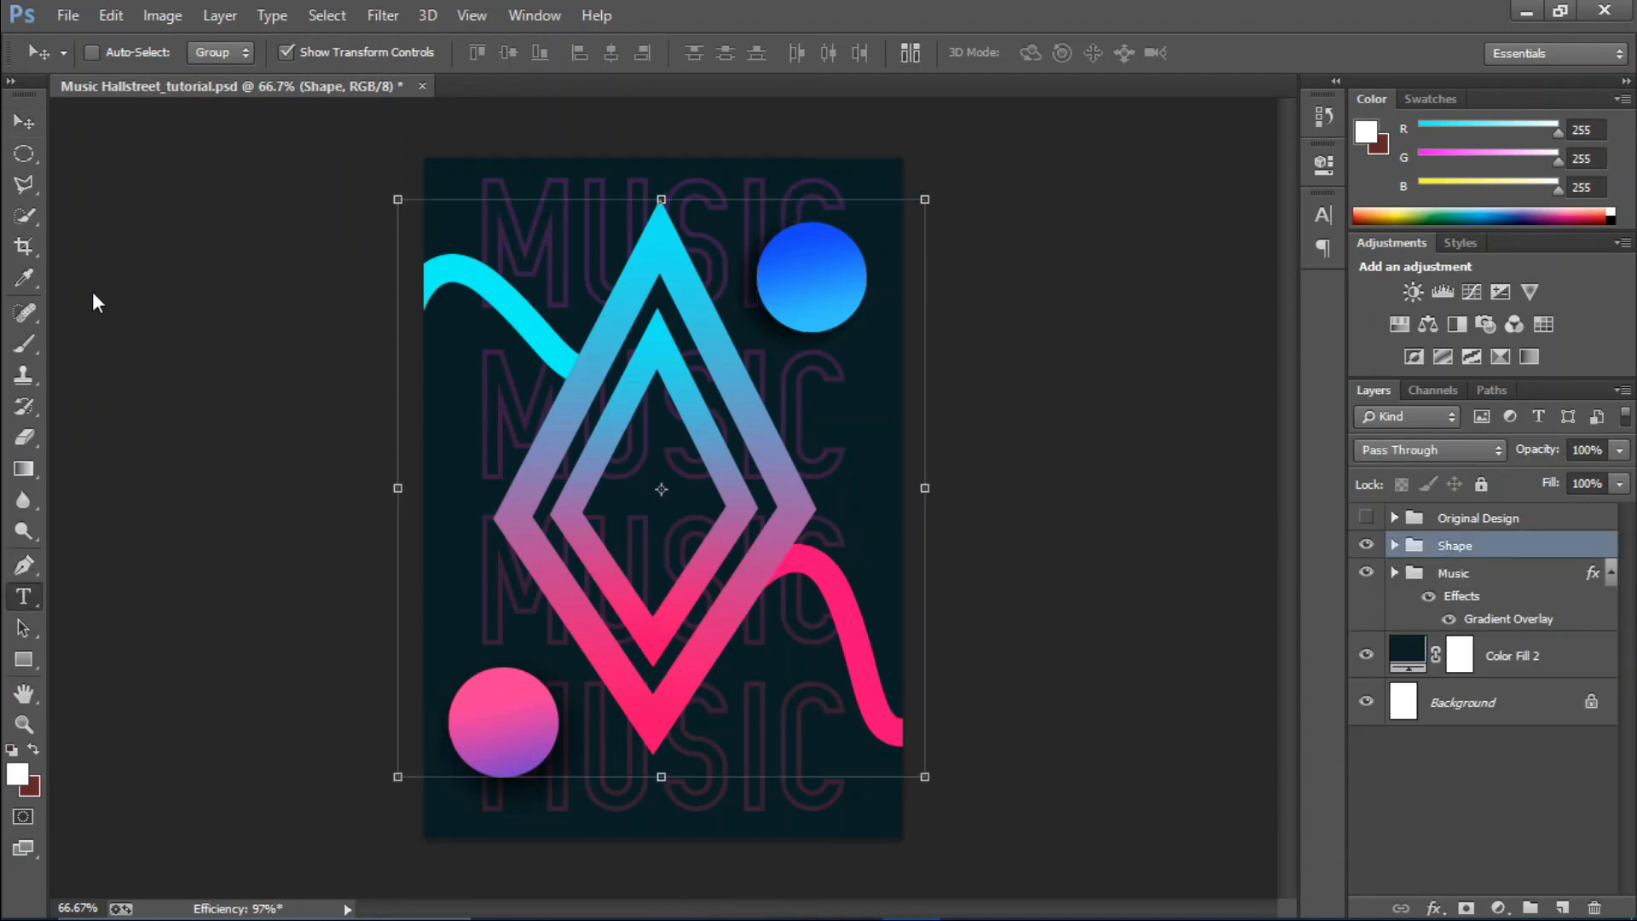
click(175, 54)
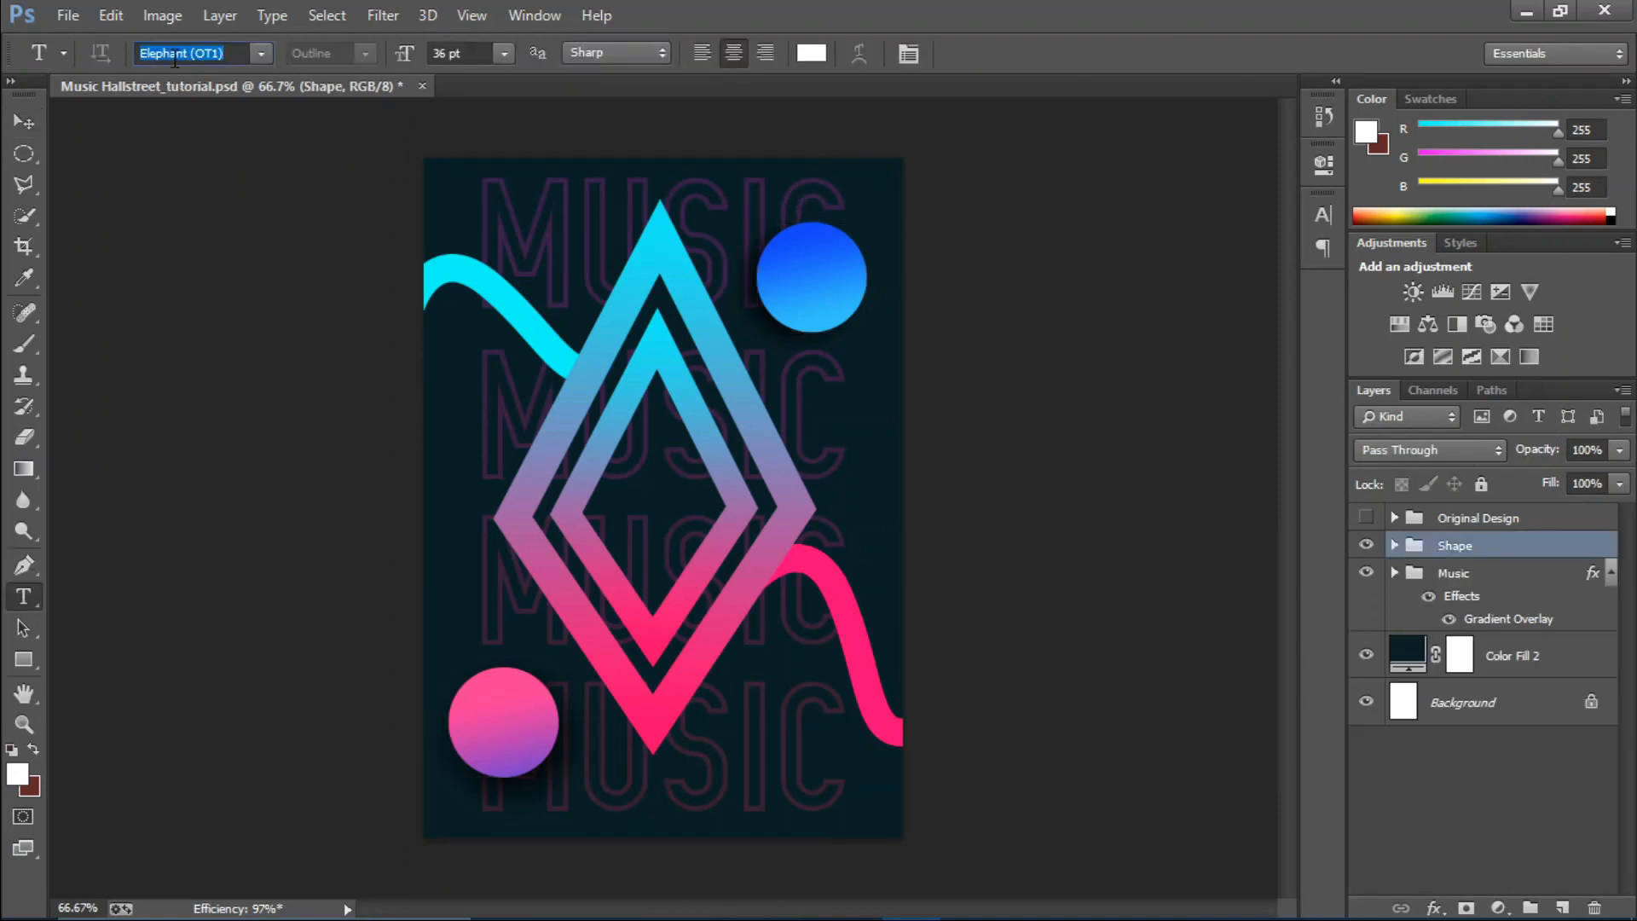
text(Helvetica)
key(Return)
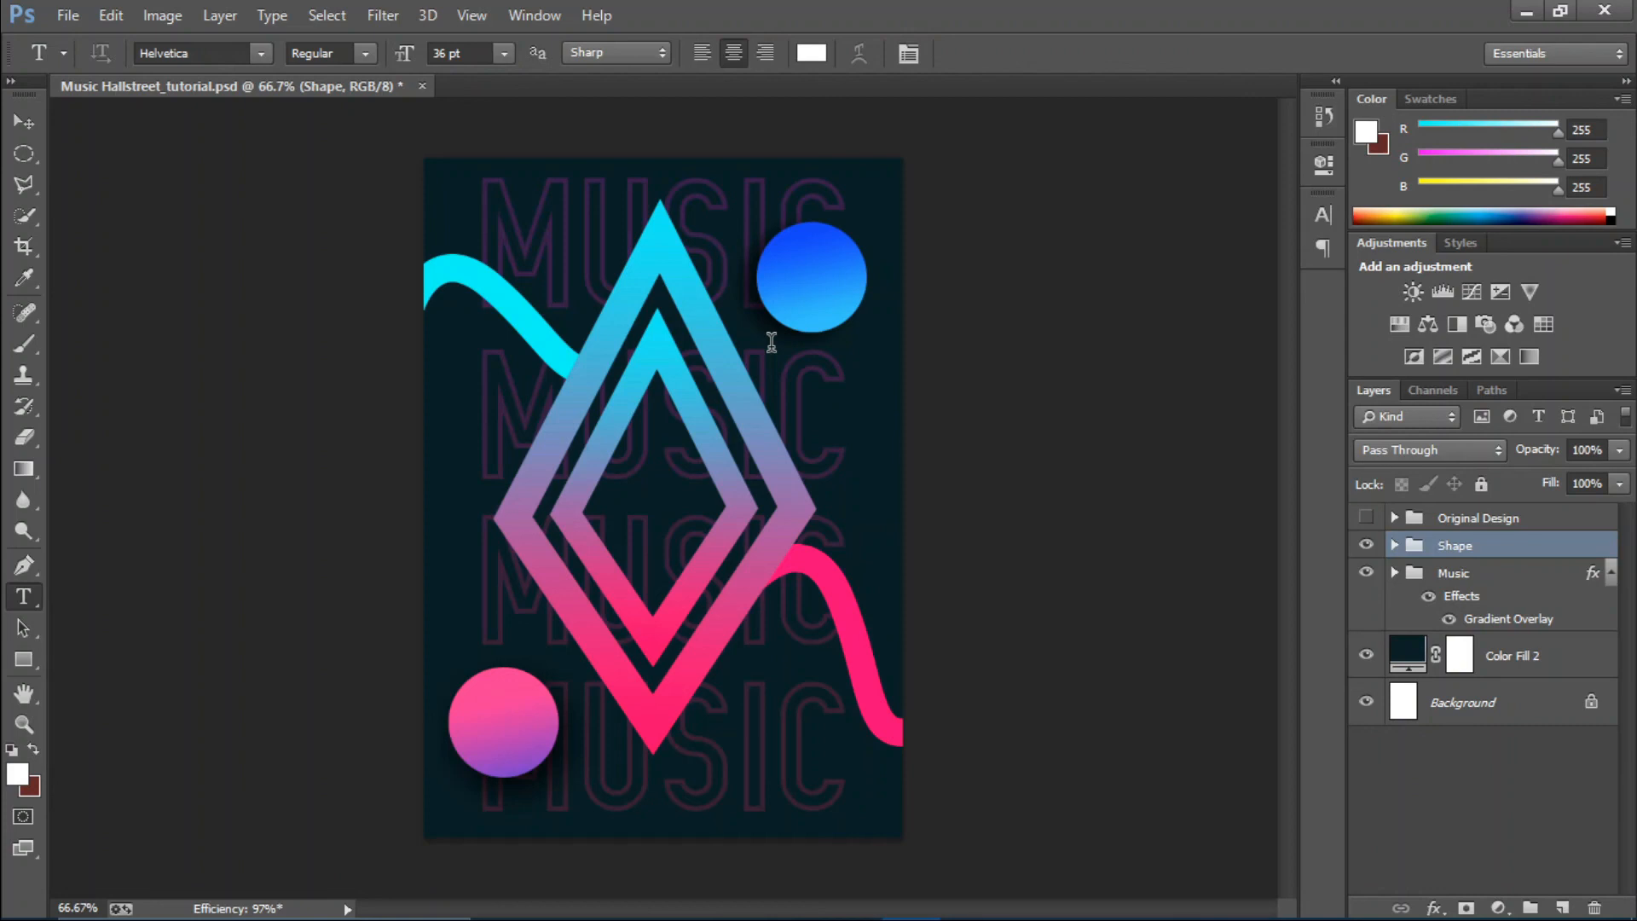
click(434, 413)
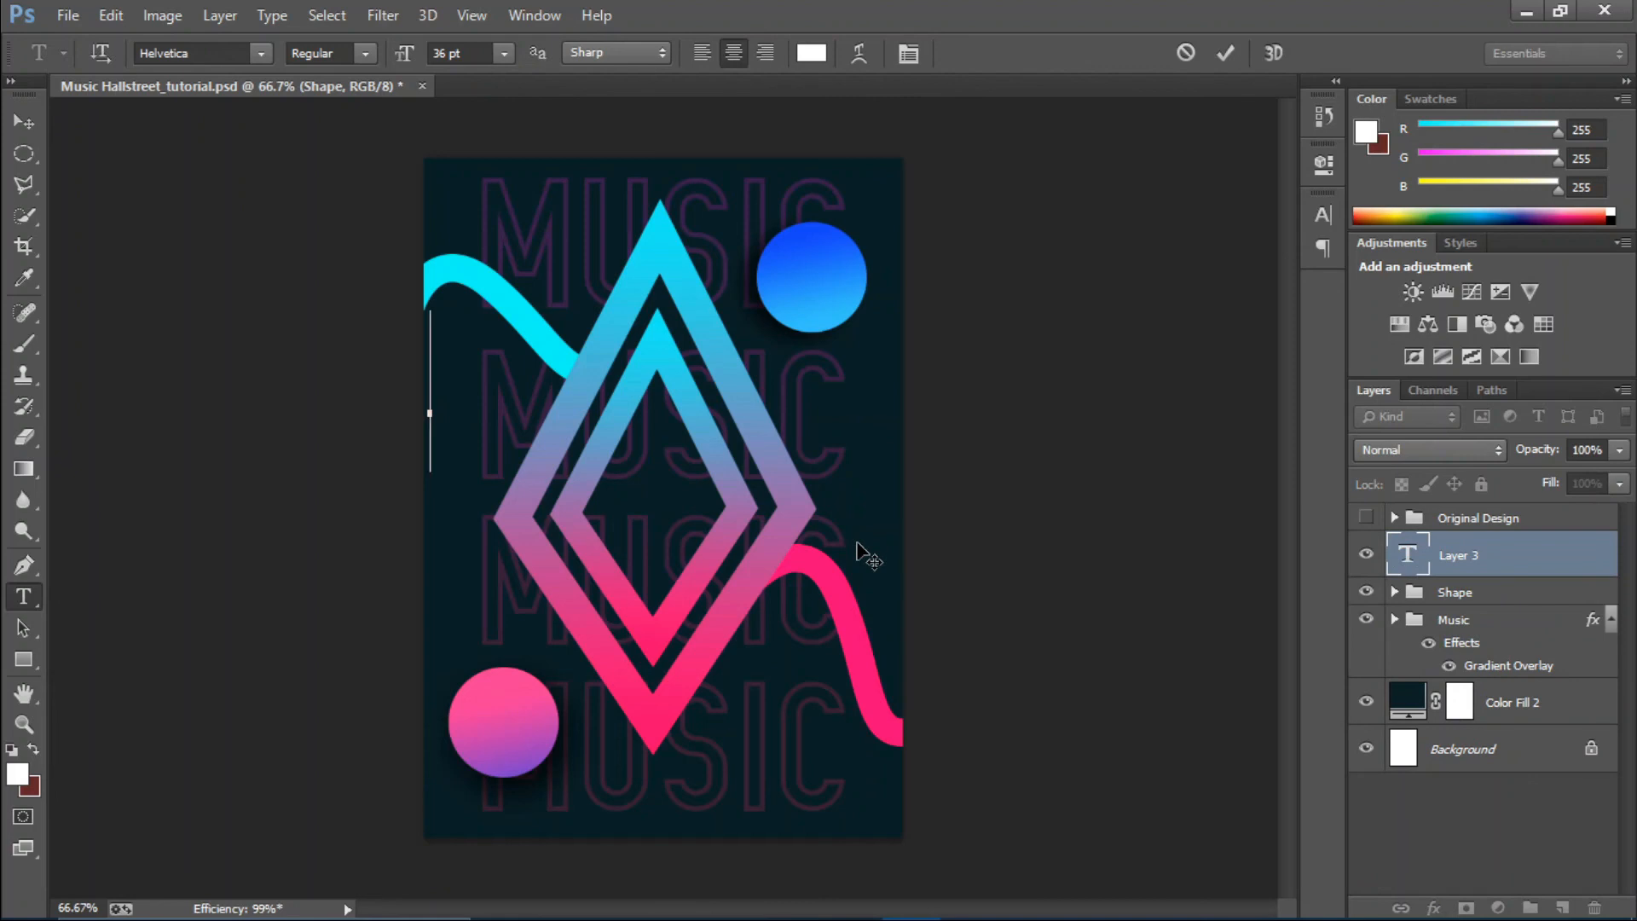
text(MUSIC)
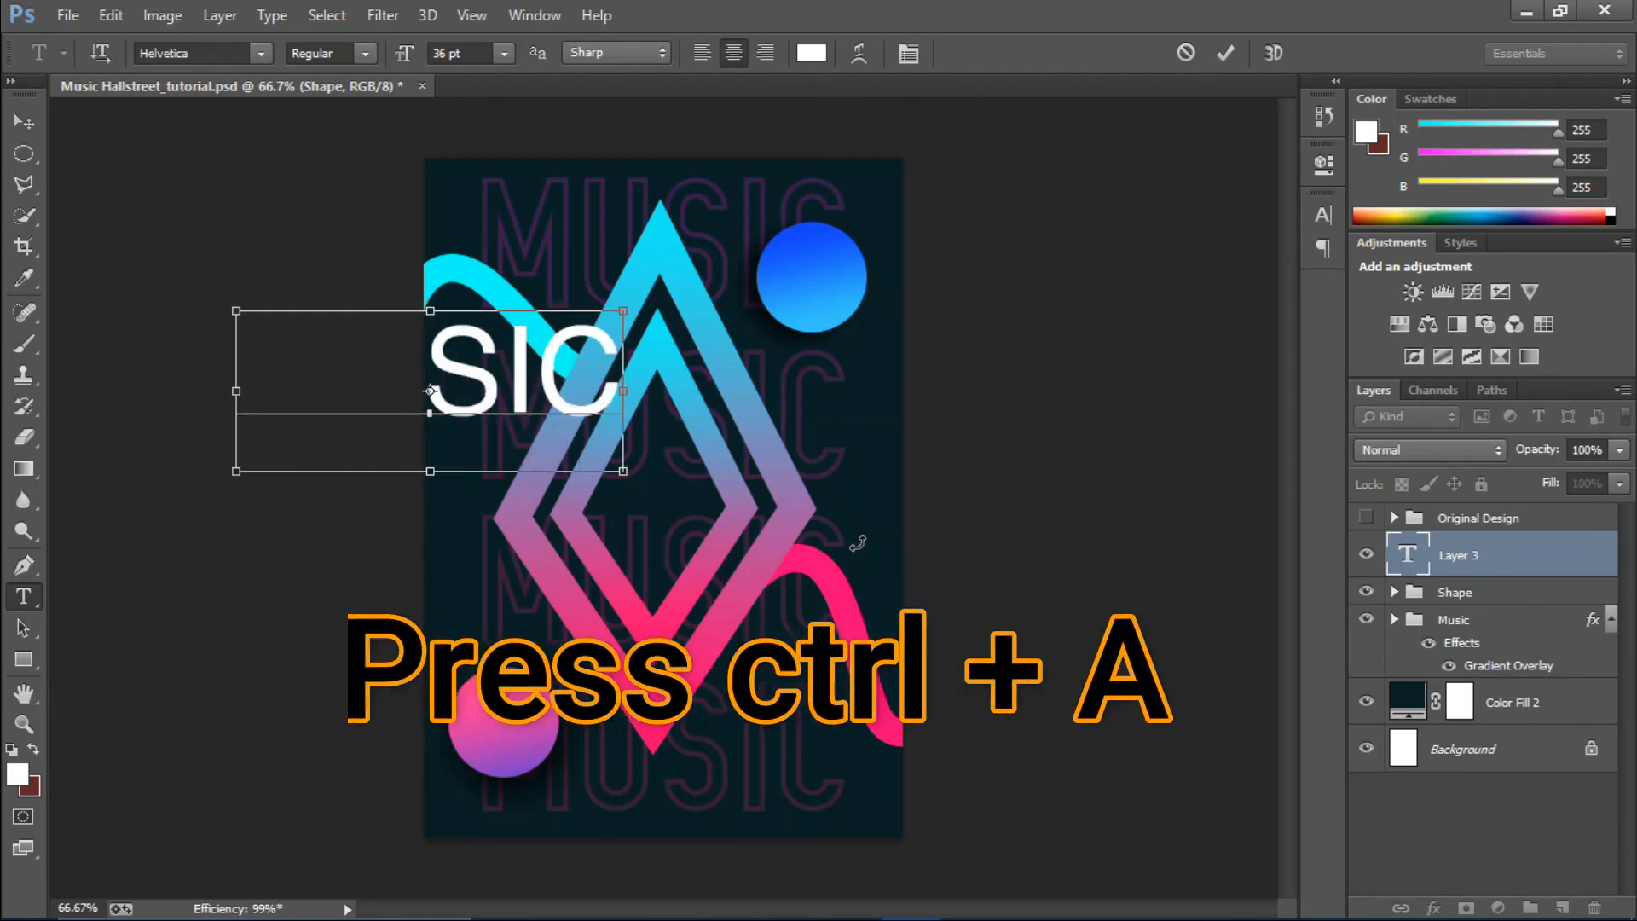
Change the new MUSIC text to Bold Oblique and centre it over the middle of the diamonds.
key(ctrl+a)
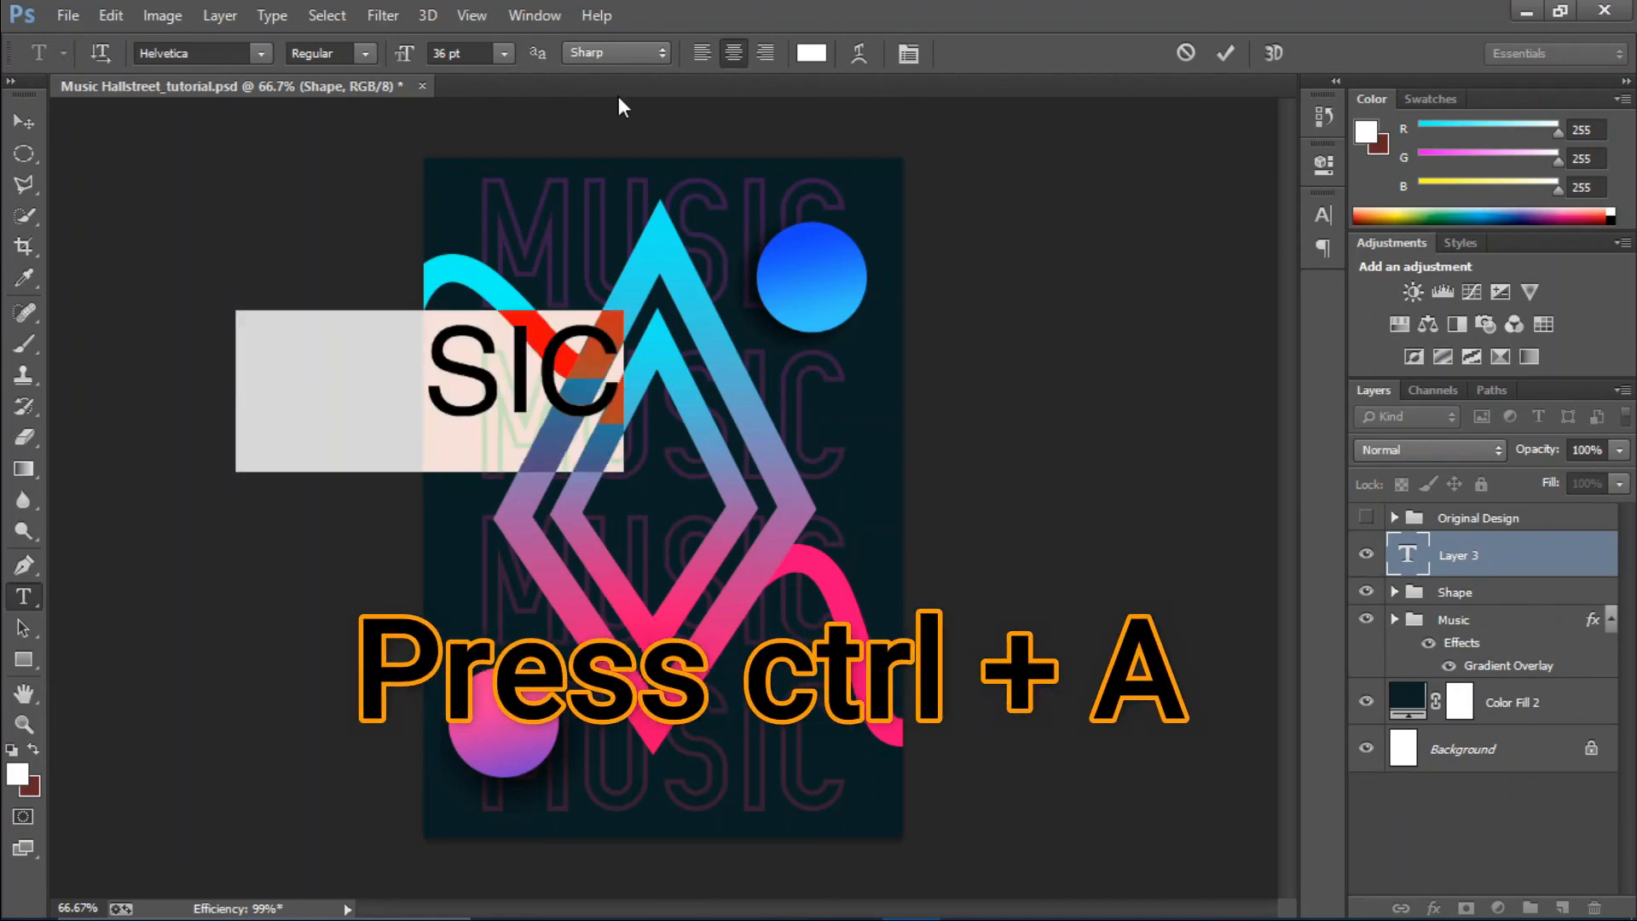
click(375, 49)
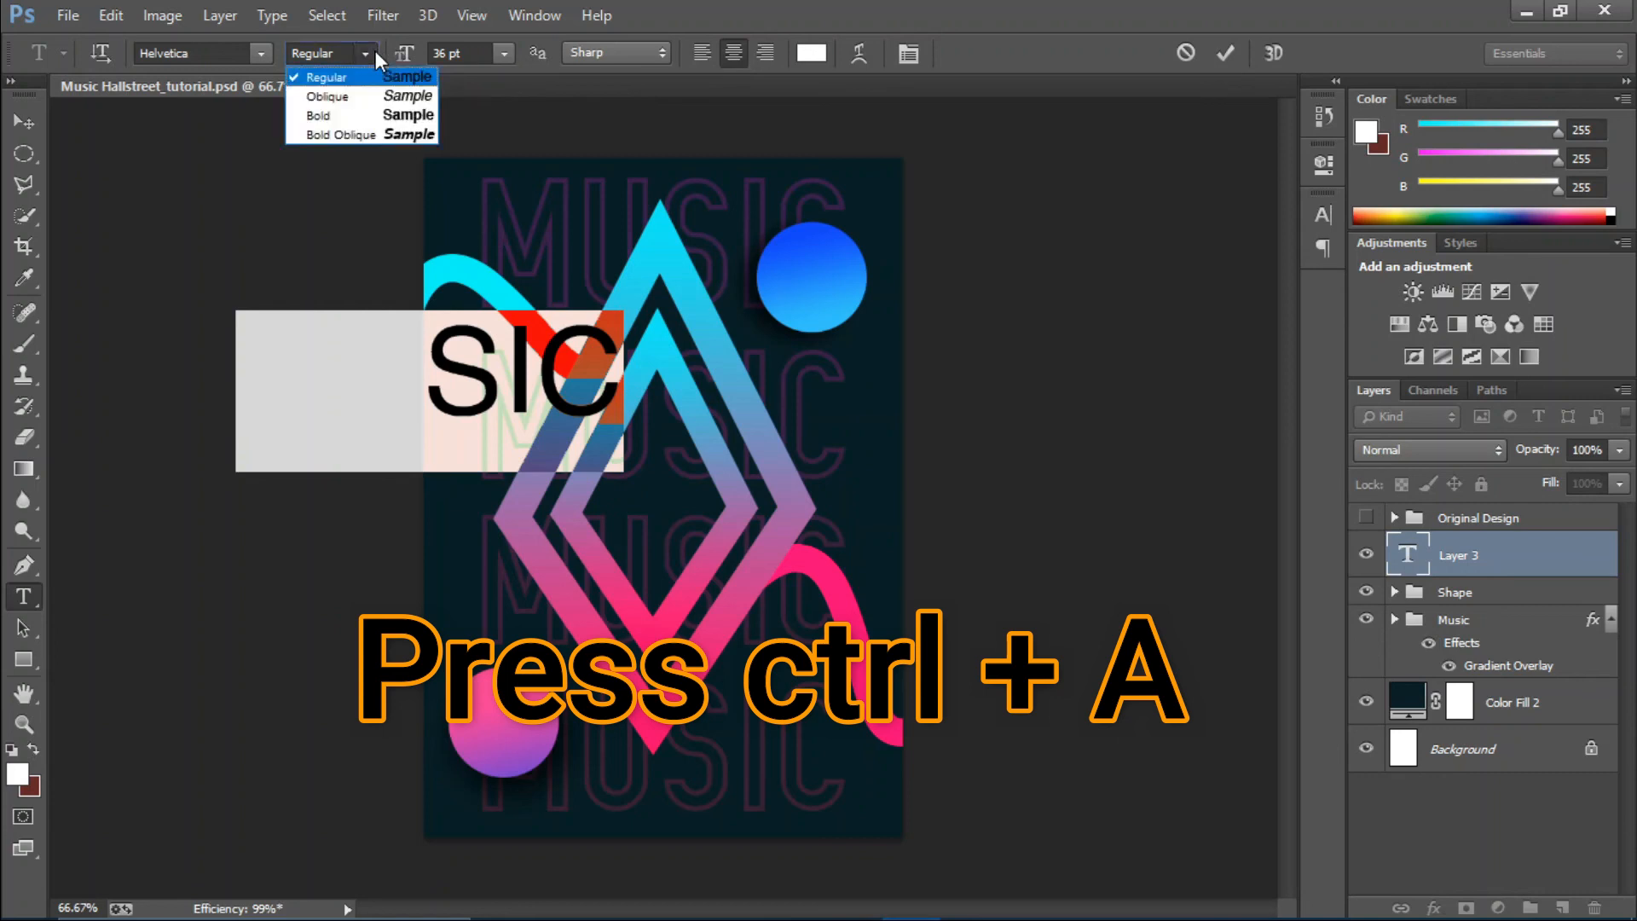
click(396, 131)
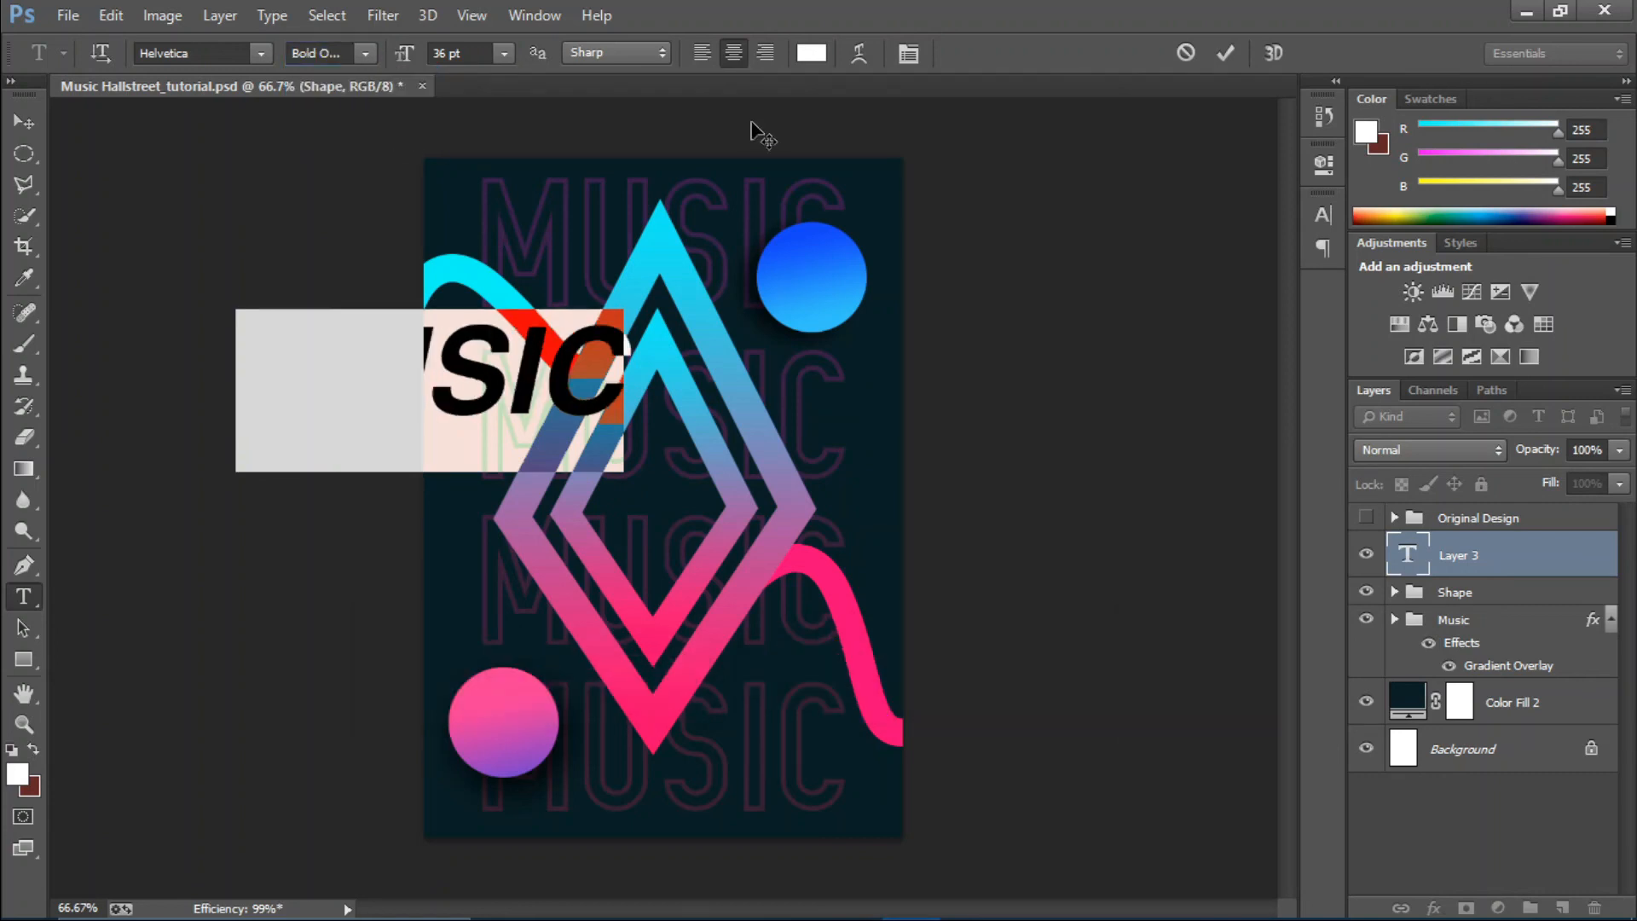
click(1225, 54)
key(v)
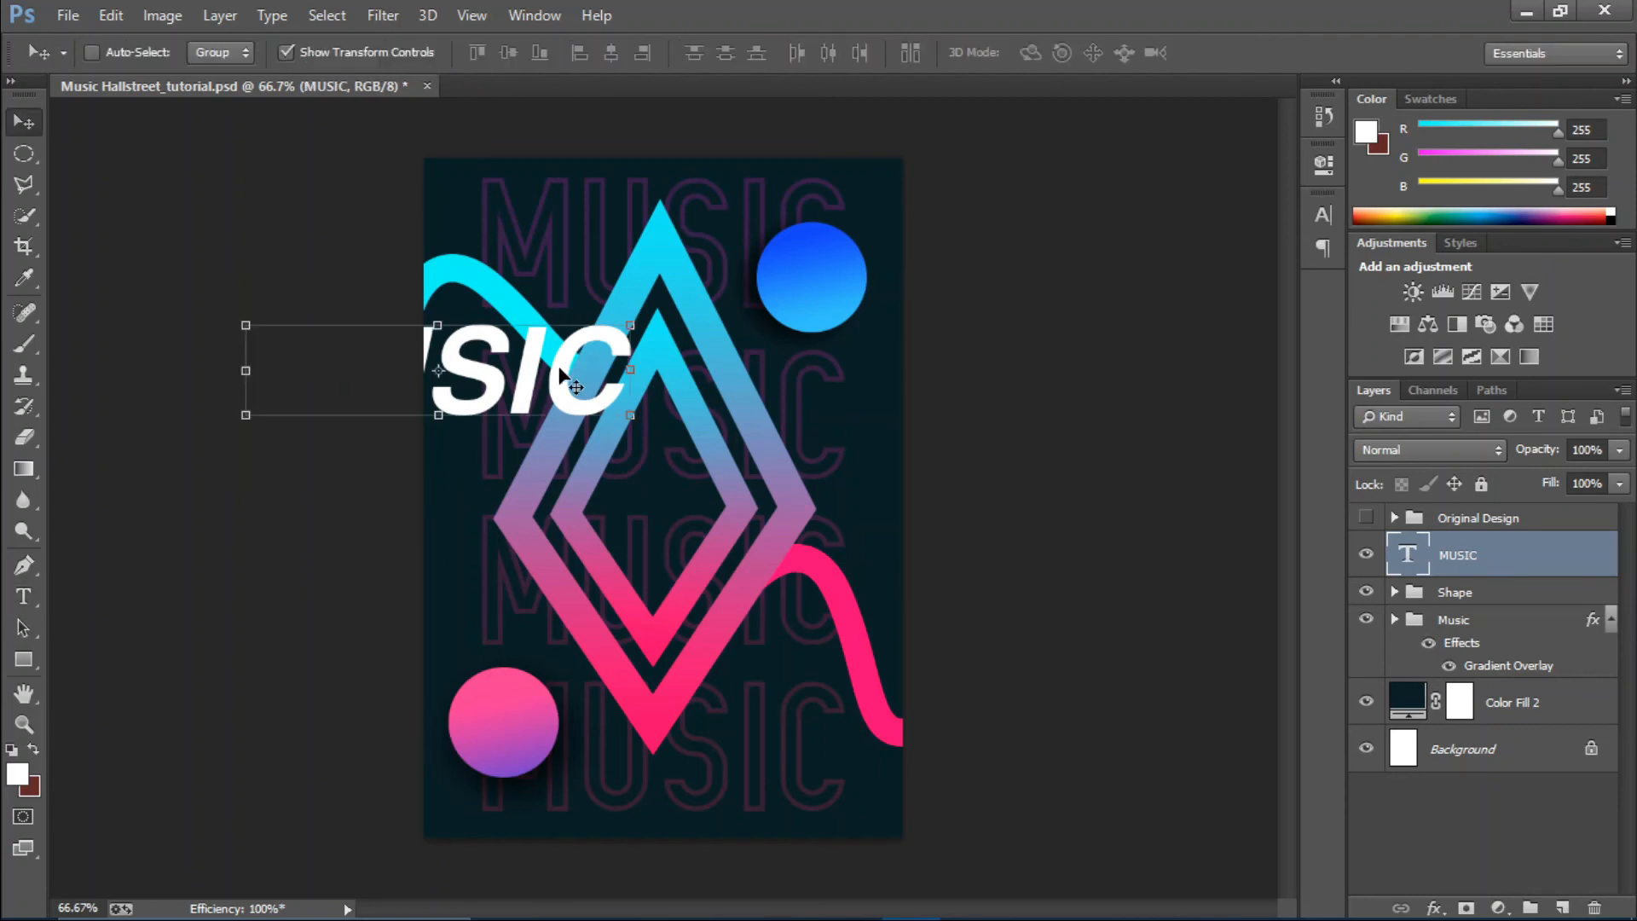
drag(564, 375, 780, 486)
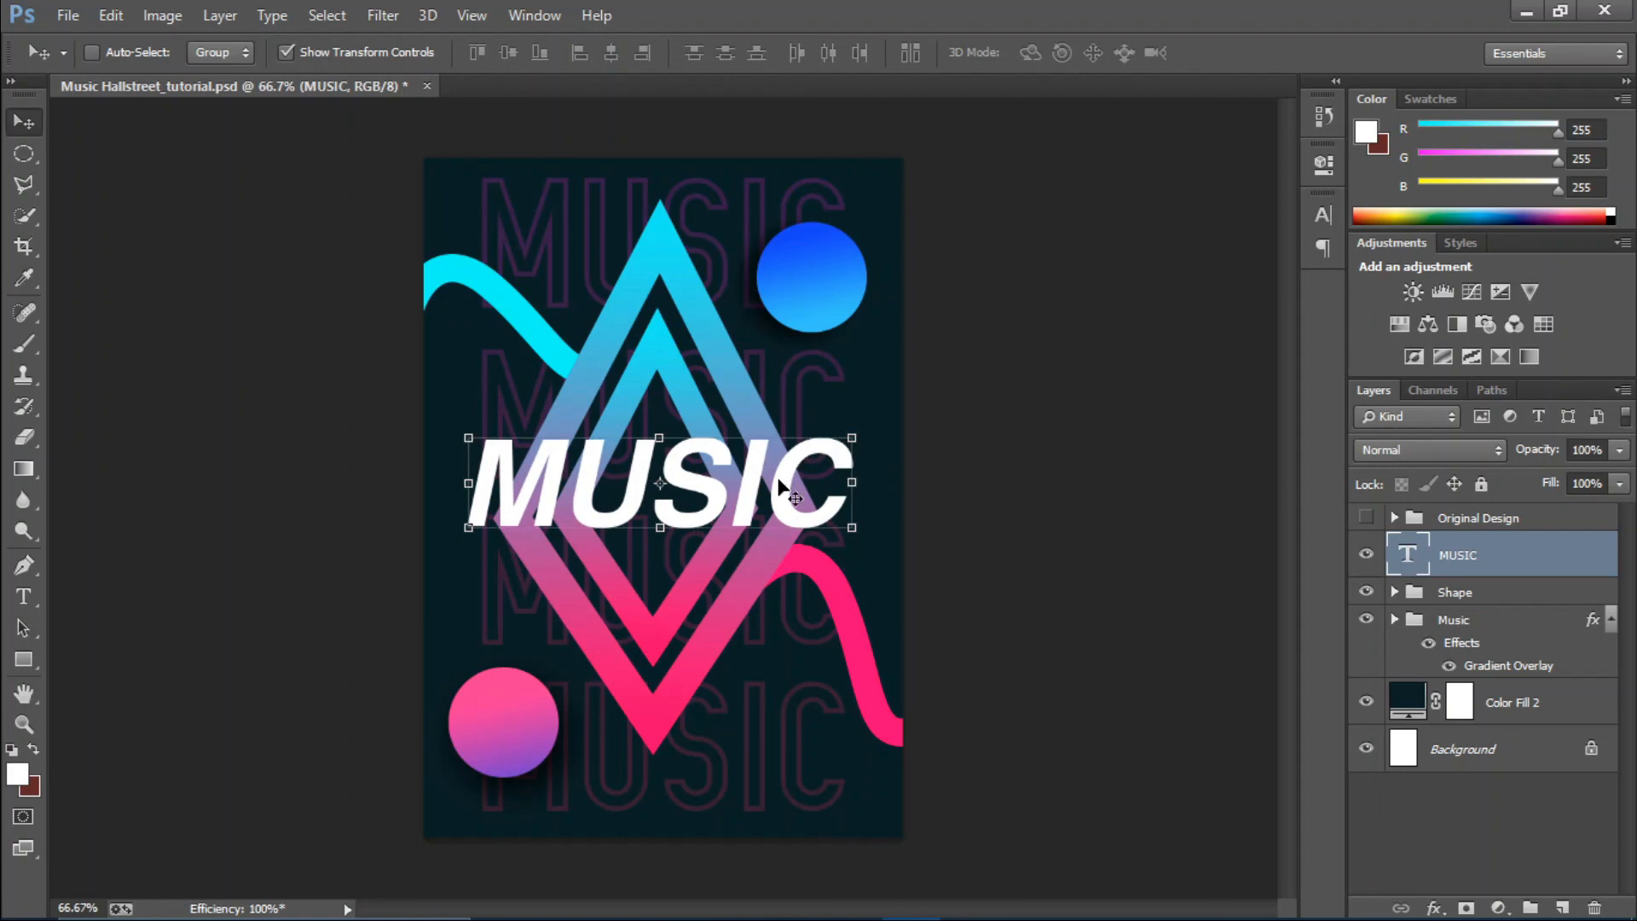
Add a HALLSTREET text in Helvetica Regular at 18 pt below the white MUSIC title.
key(t)
click(451, 640)
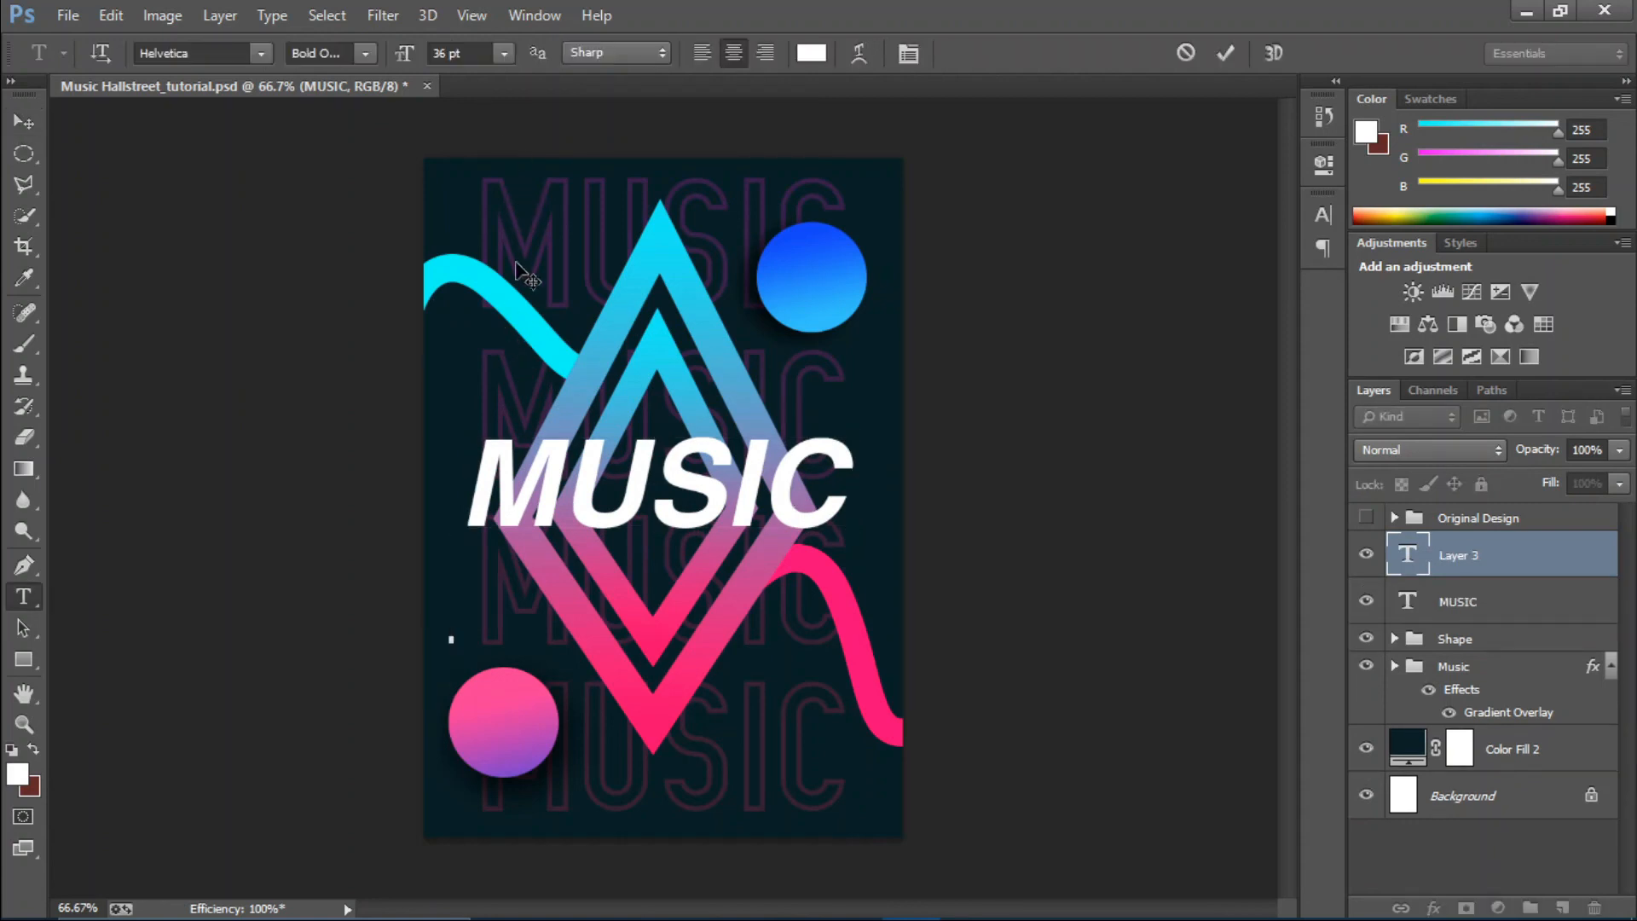
click(503, 54)
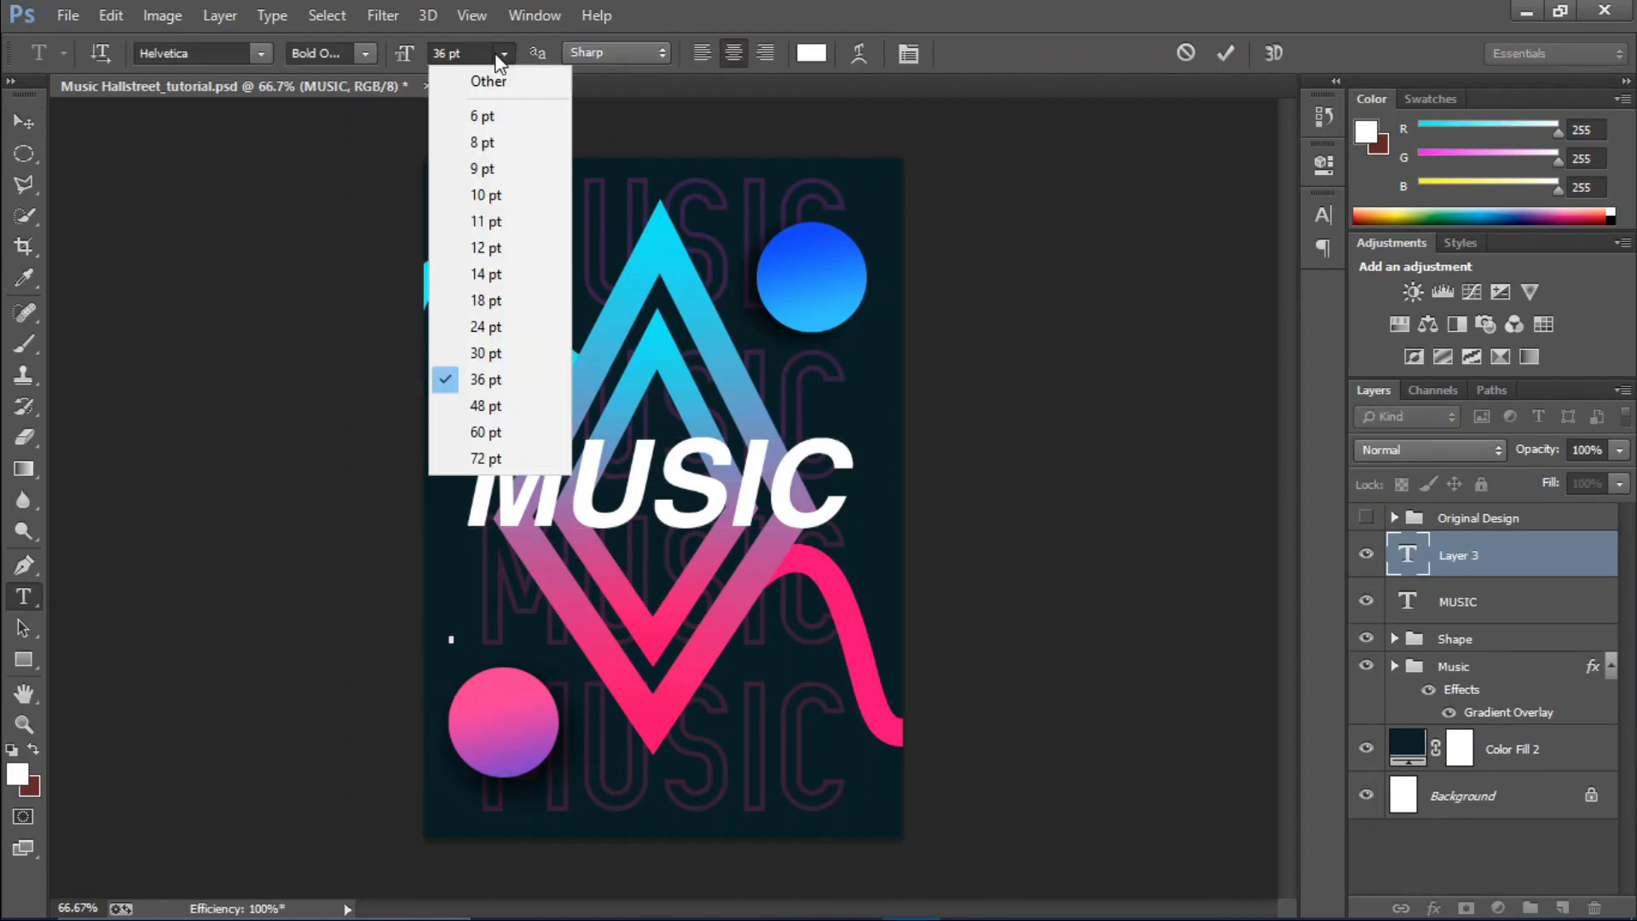
click(491, 303)
click(365, 53)
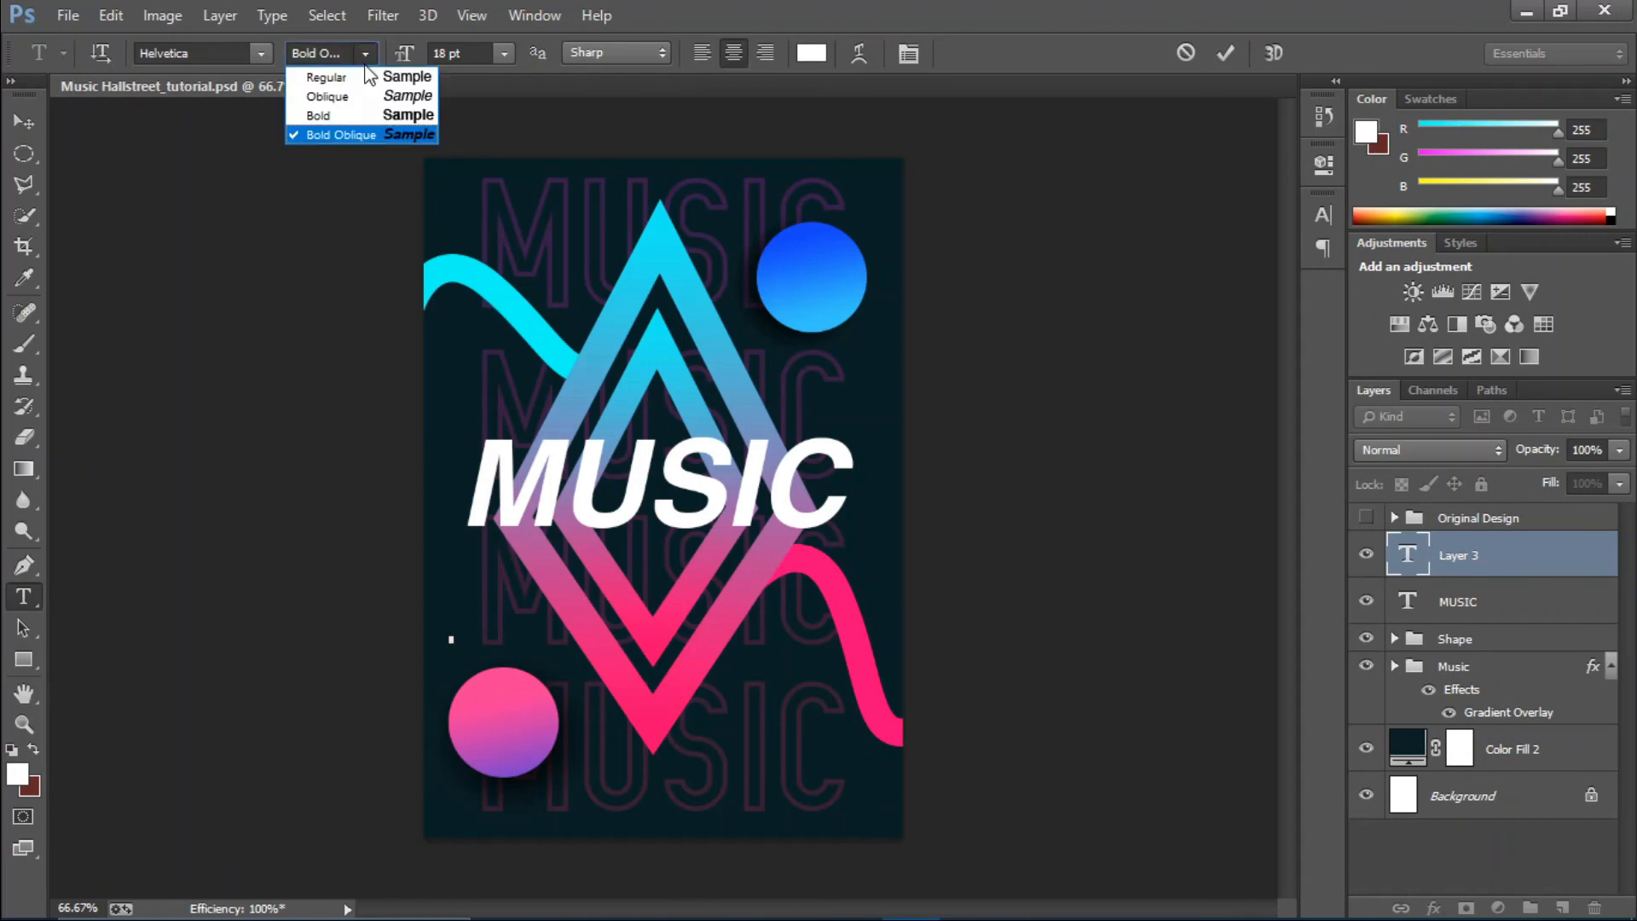
click(375, 71)
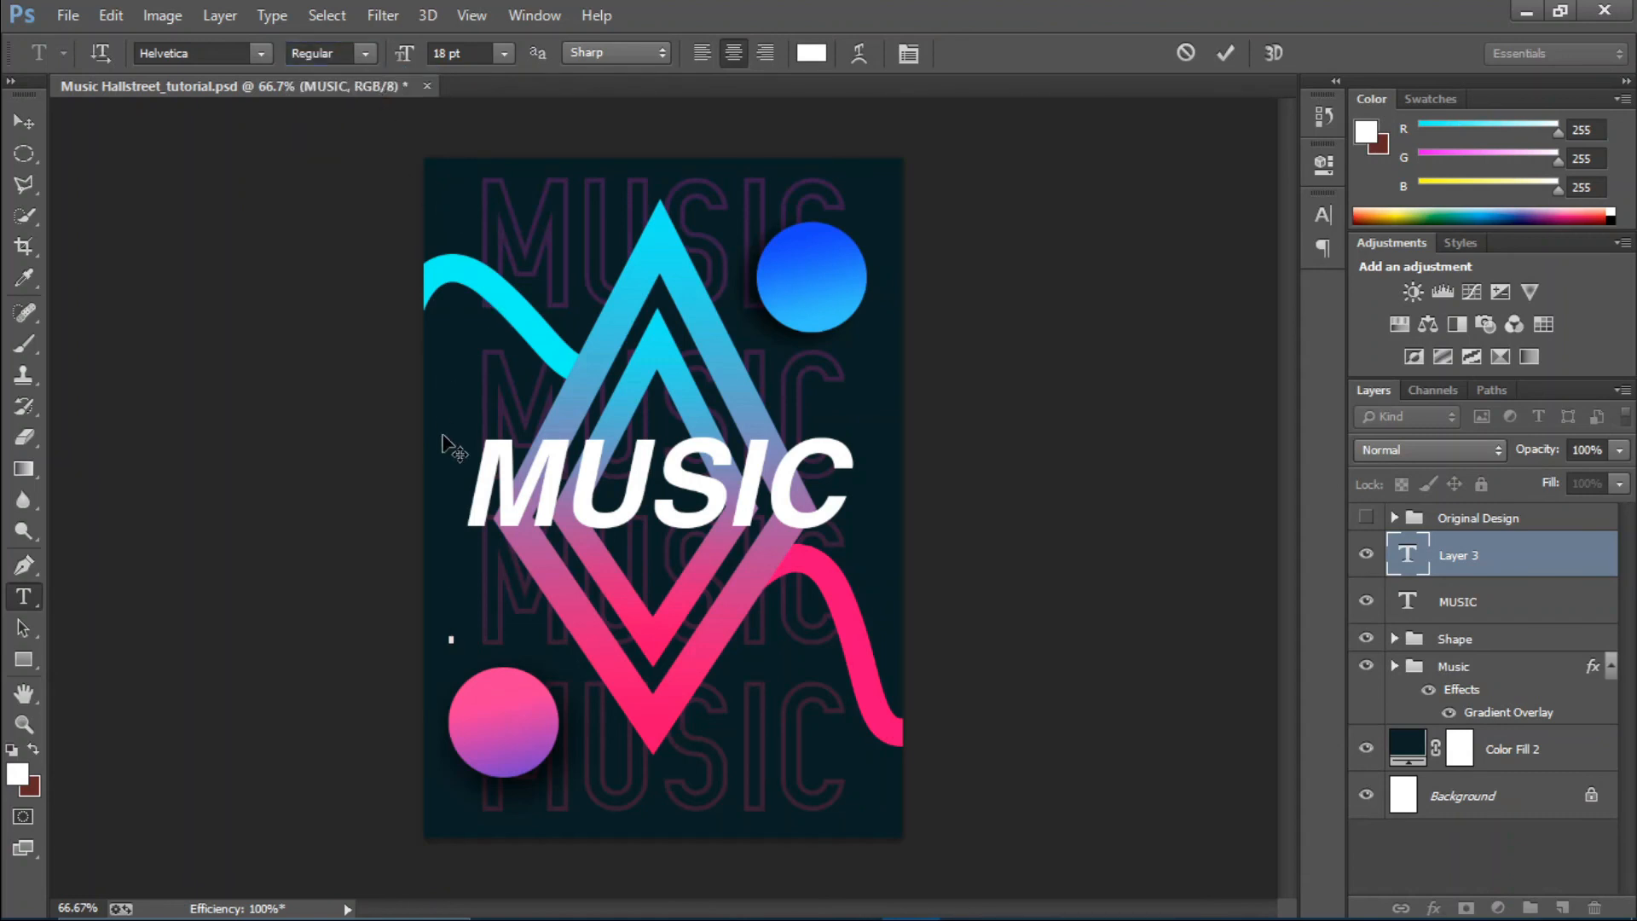
text(HALLSTRE)
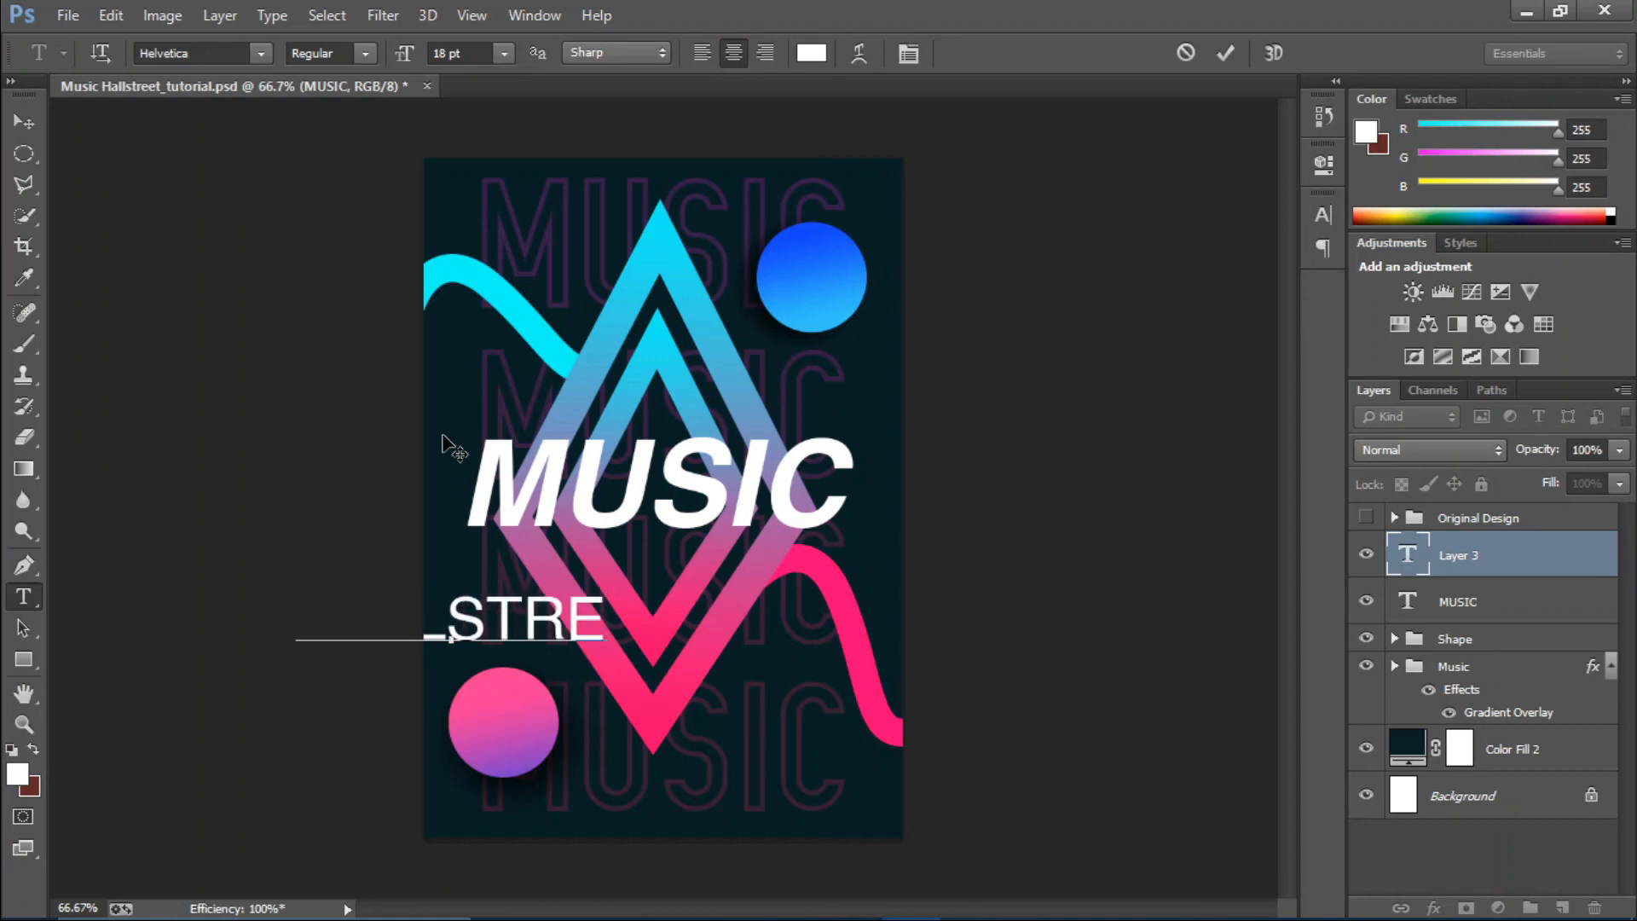
text(ET)
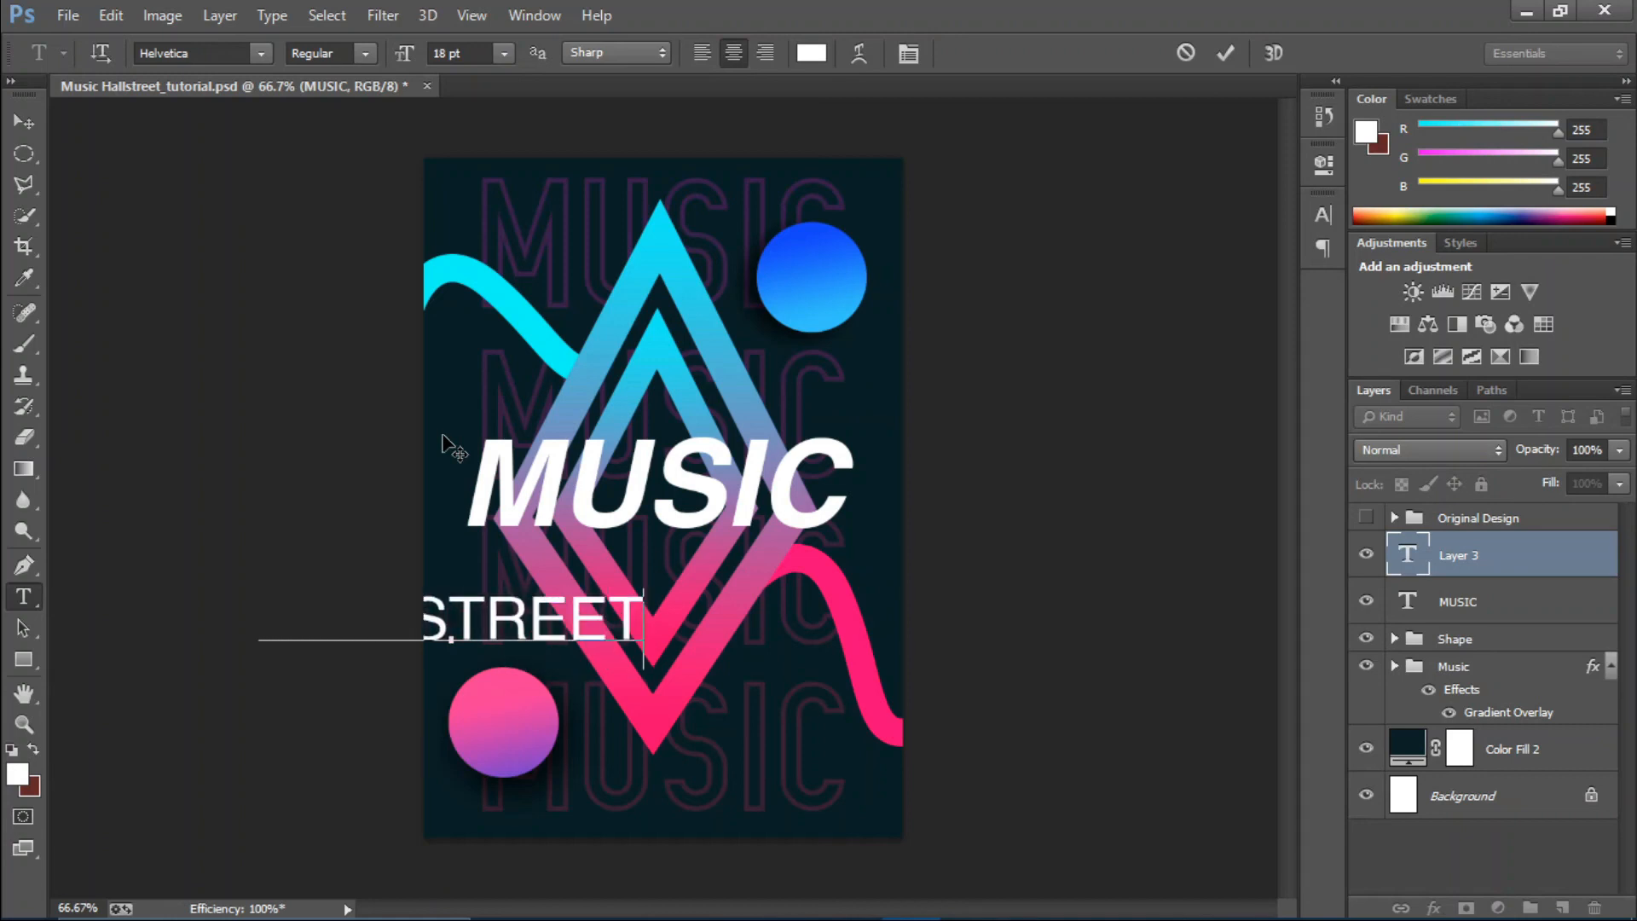
Reduce the HALLSTREET text to 14 pt and place it directly beneath the MUSIC title.
key(ctrl)
key(ctrl+a)
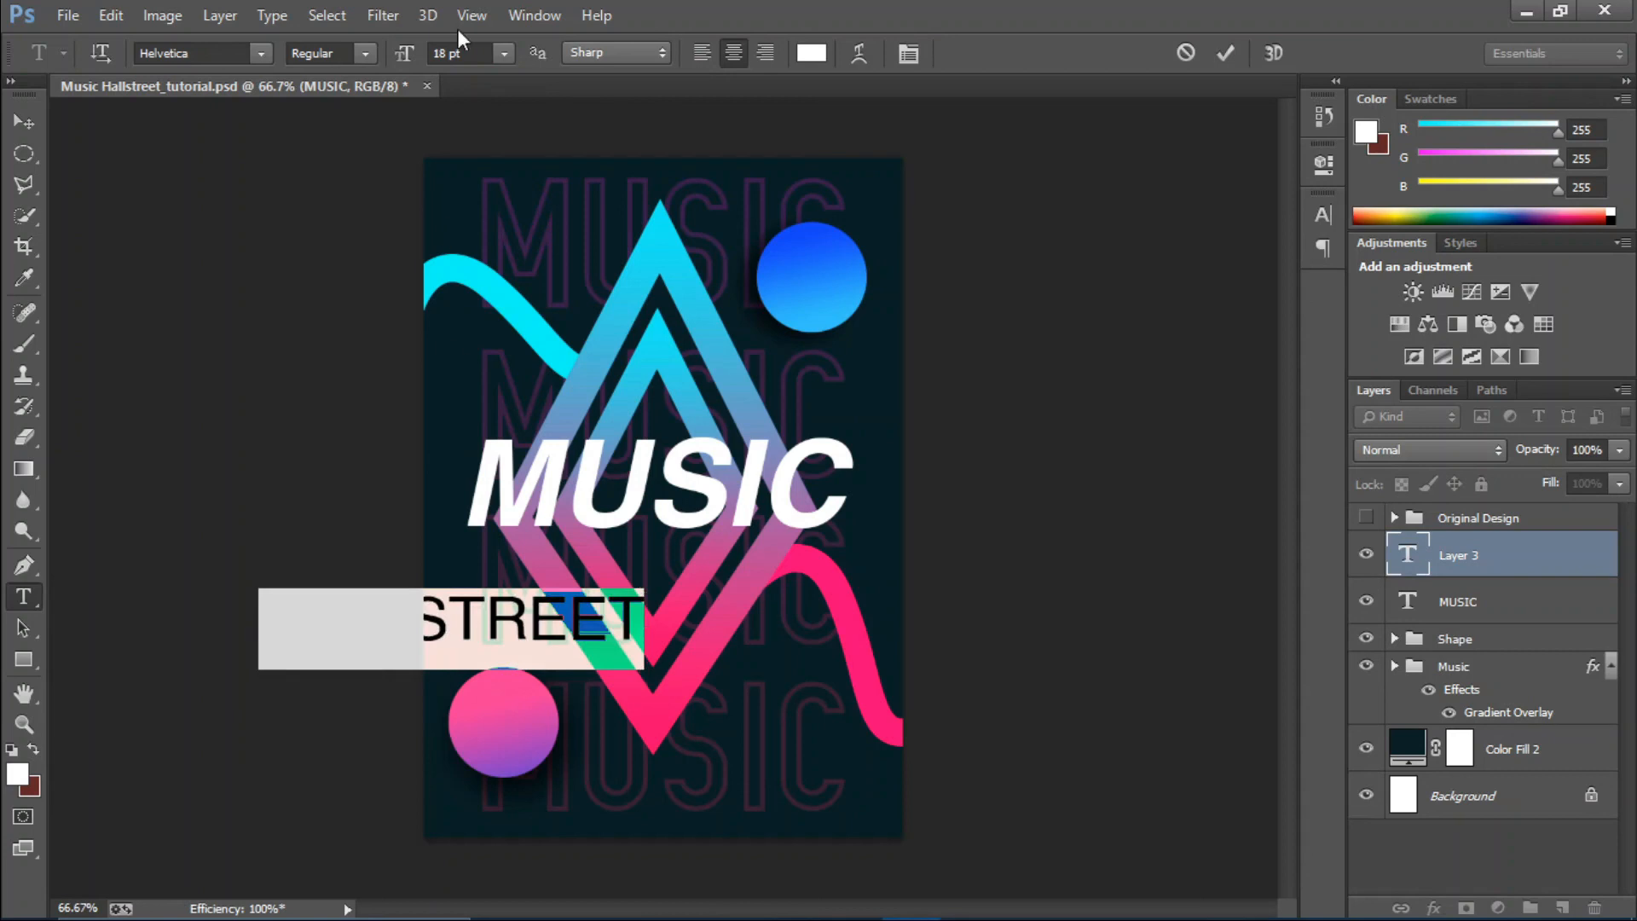
click(501, 55)
click(513, 271)
click(1225, 53)
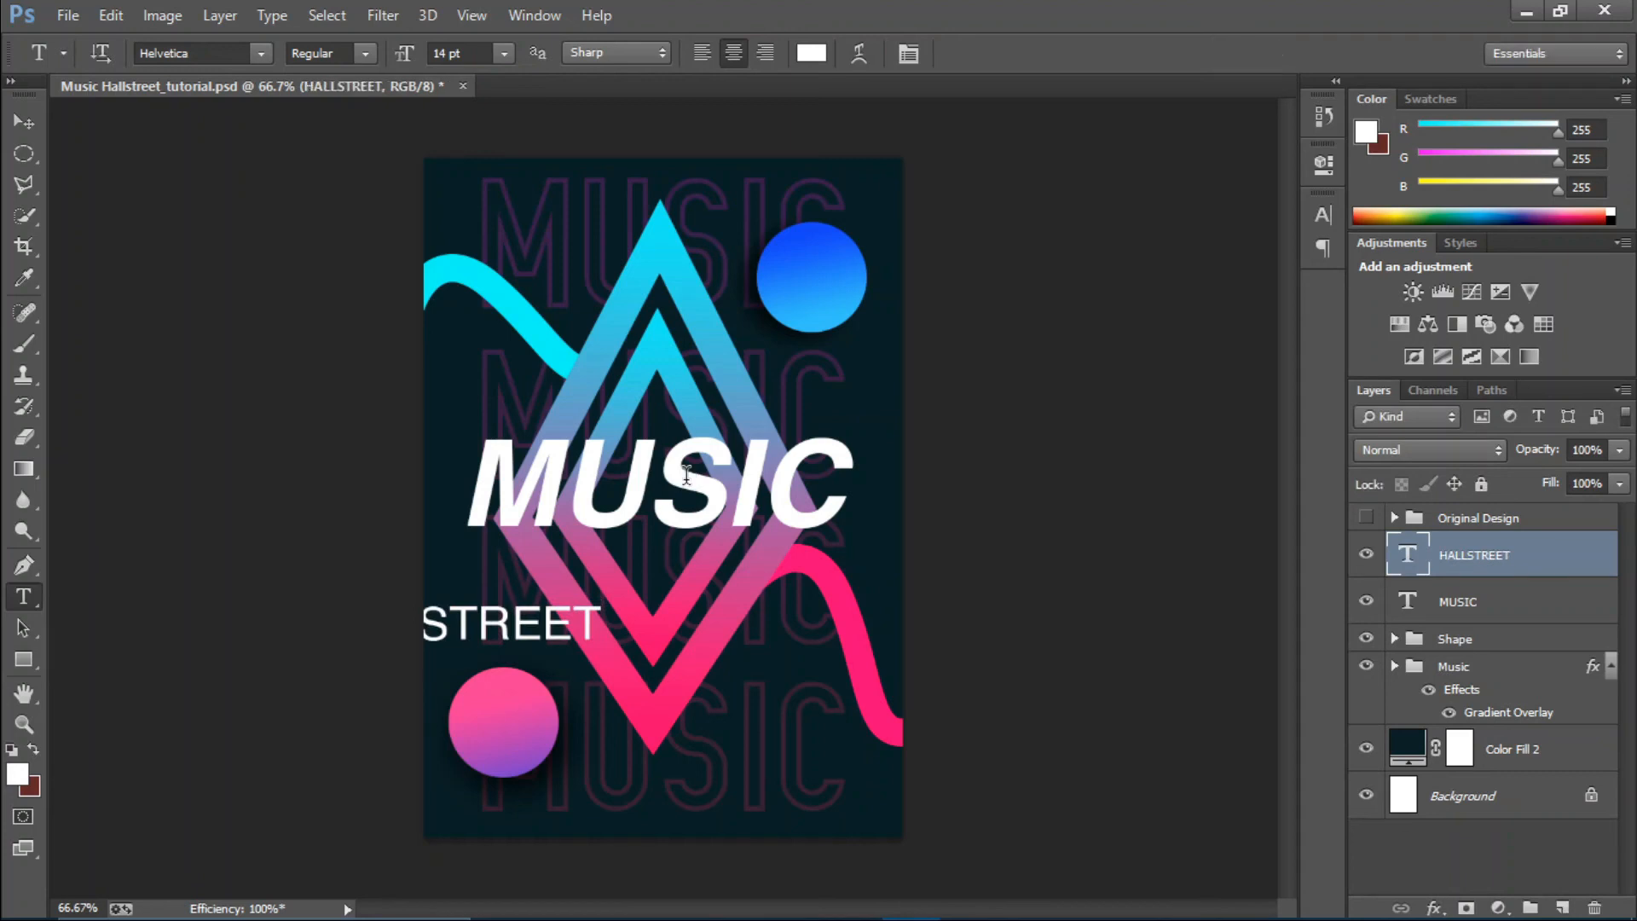
click(26, 130)
drag(607, 603, 755, 550)
Set the HALLSTREET text's tracking to 160 so it spans about the width of the MUSIC title.
double_click(1406, 562)
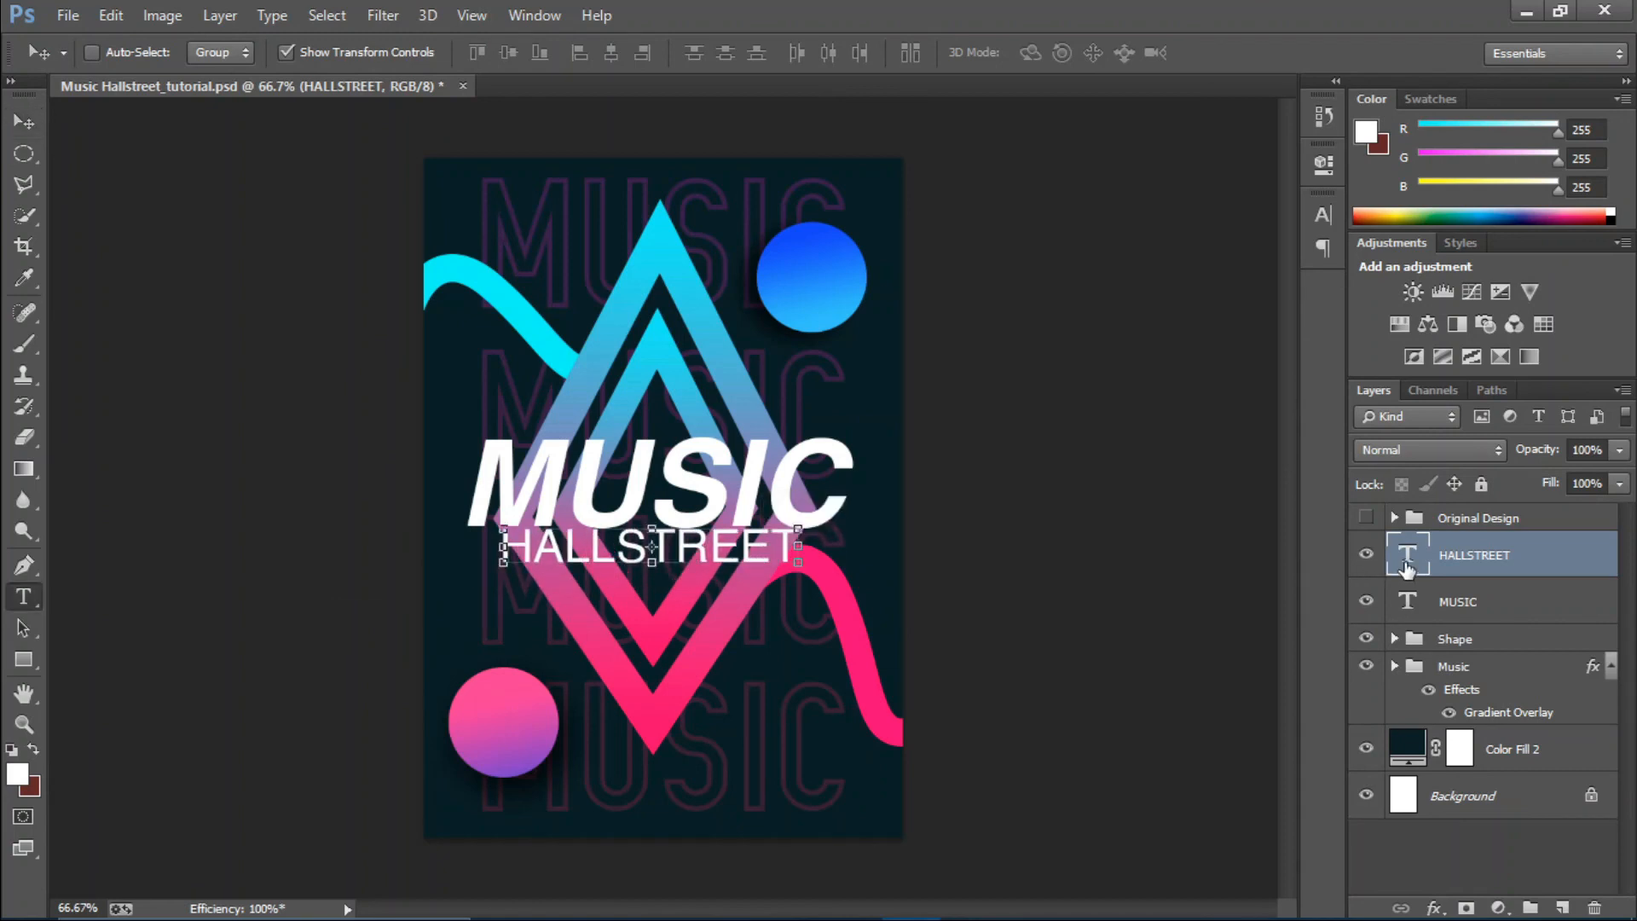
click(908, 53)
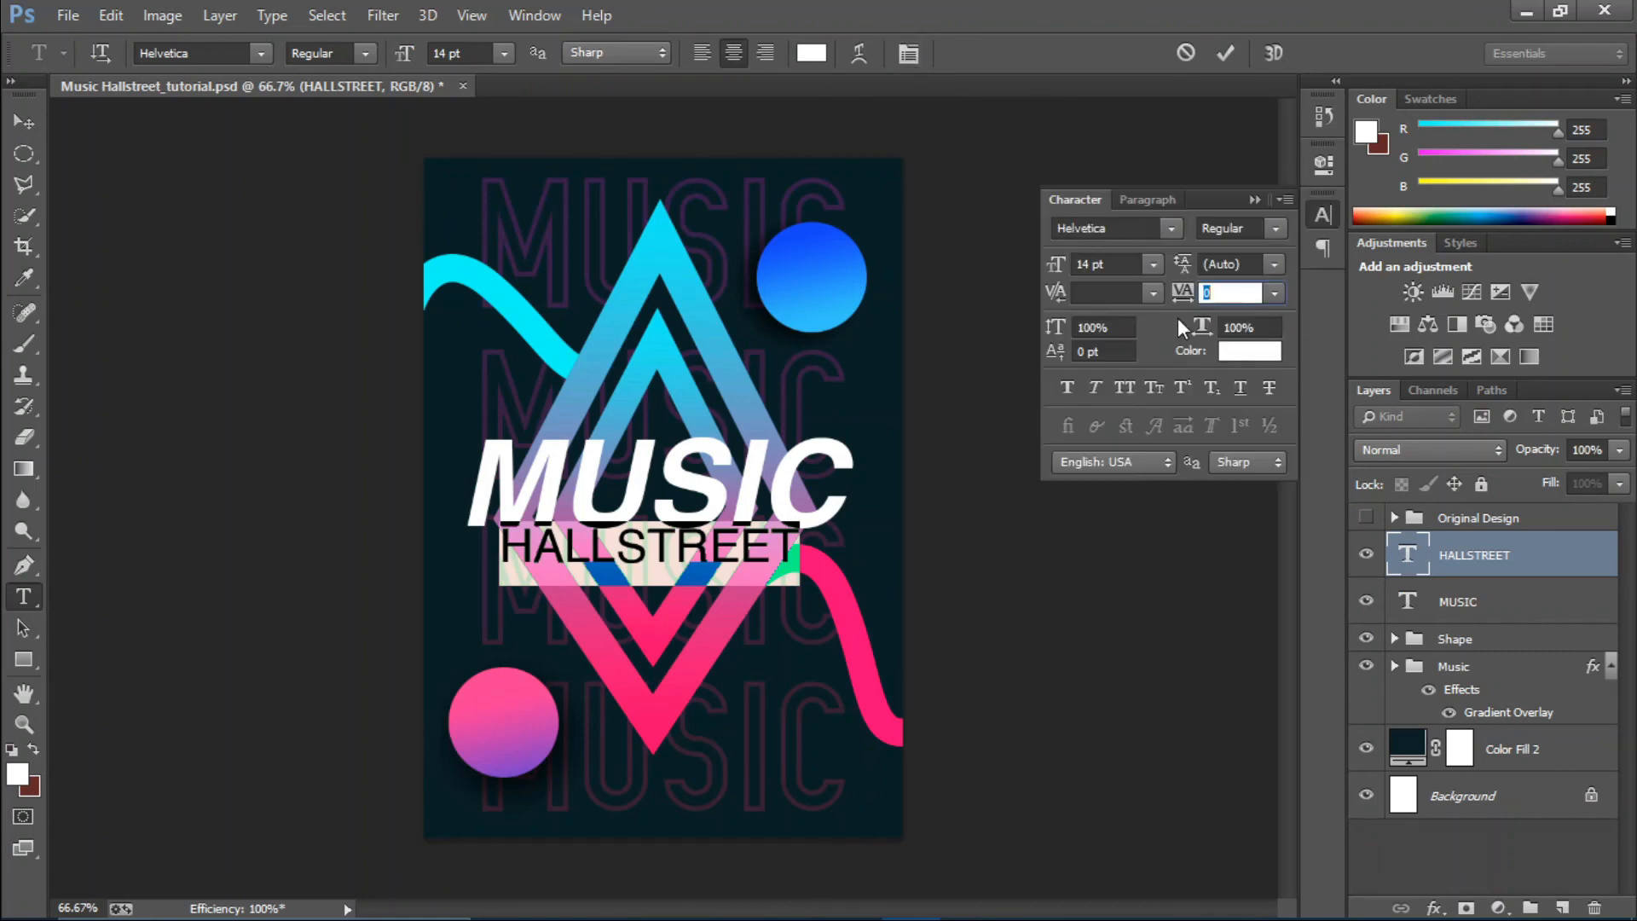
drag(1185, 294, 1199, 306)
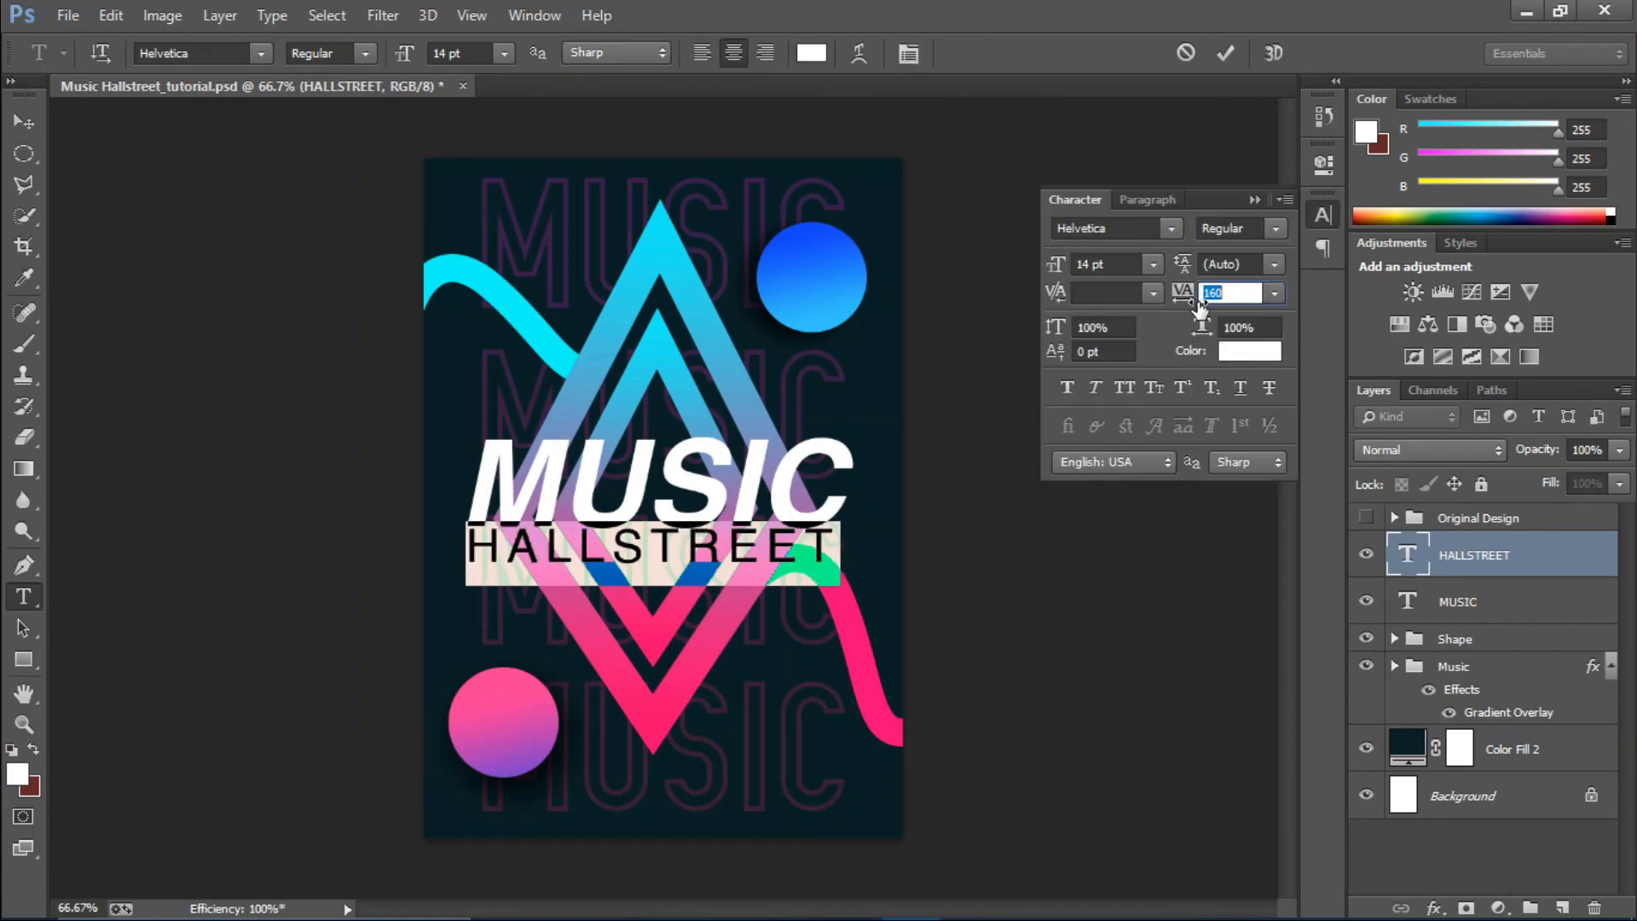
click(1222, 53)
key(v)
click(1254, 201)
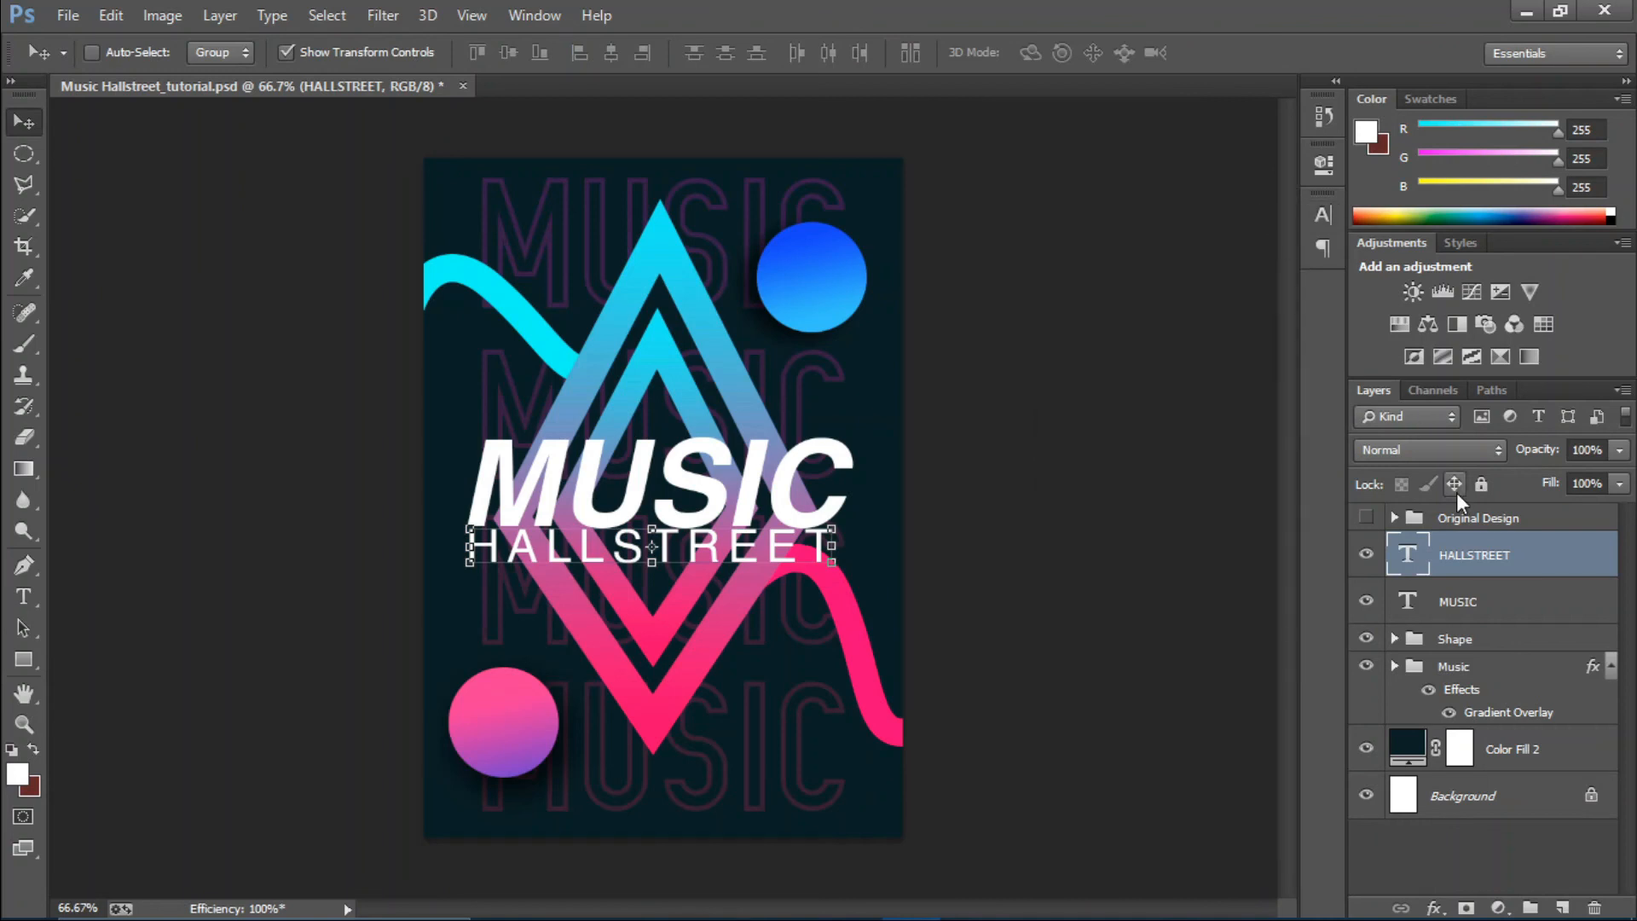
Add a Gradient Overlay to the MUSIC title and set the gradient's start color stop to pink #ff1377.
click(1517, 600)
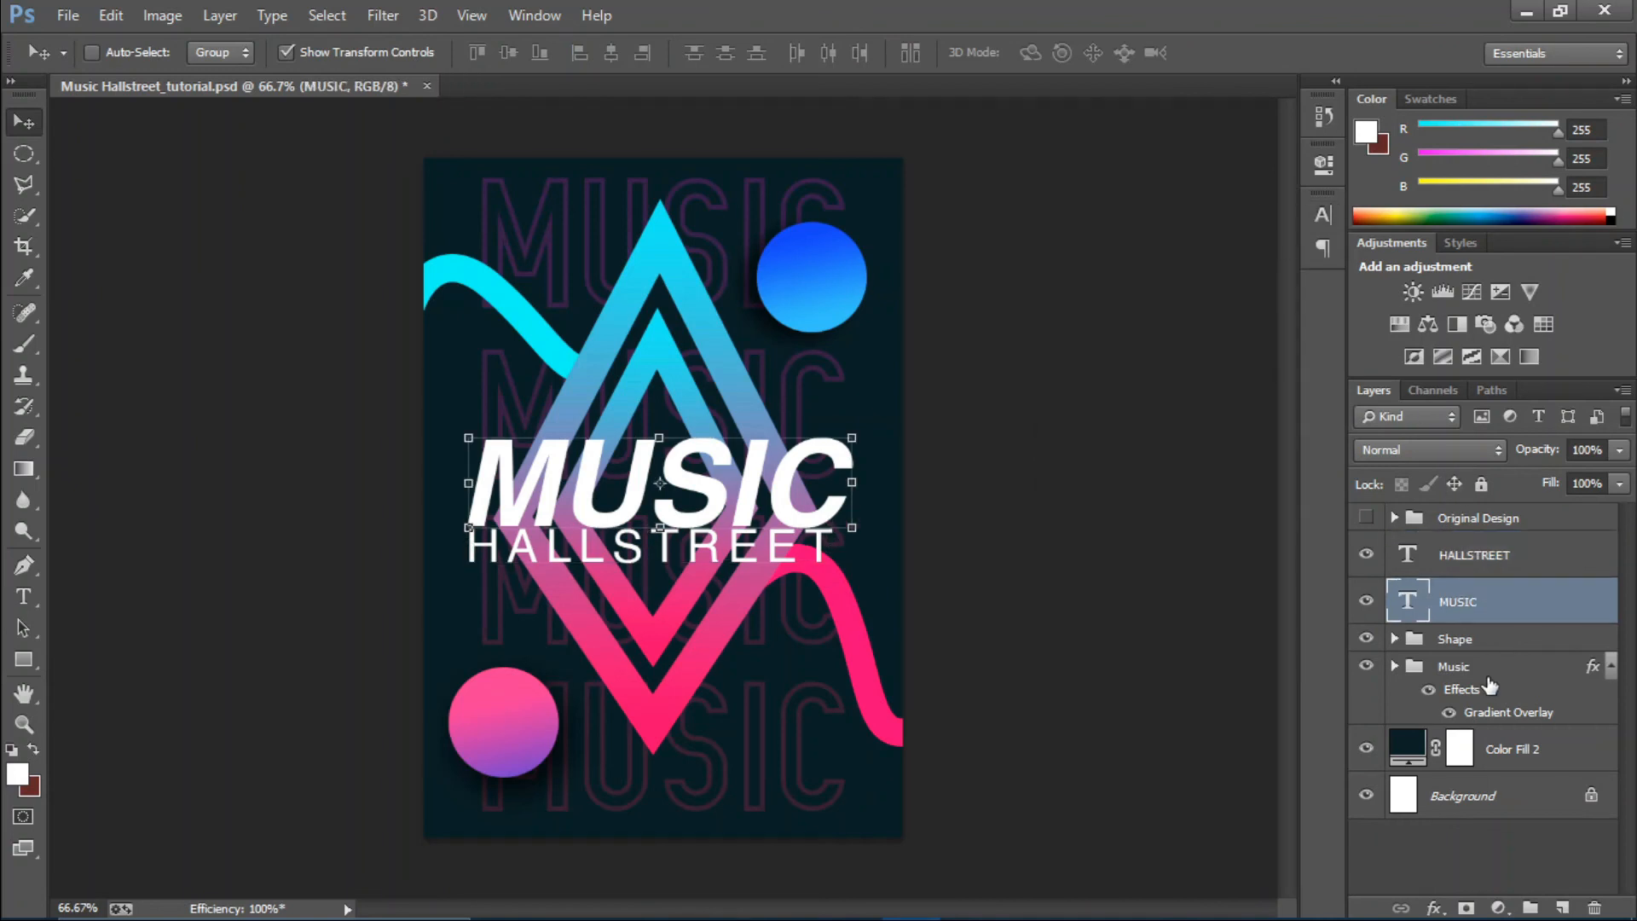
click(1434, 907)
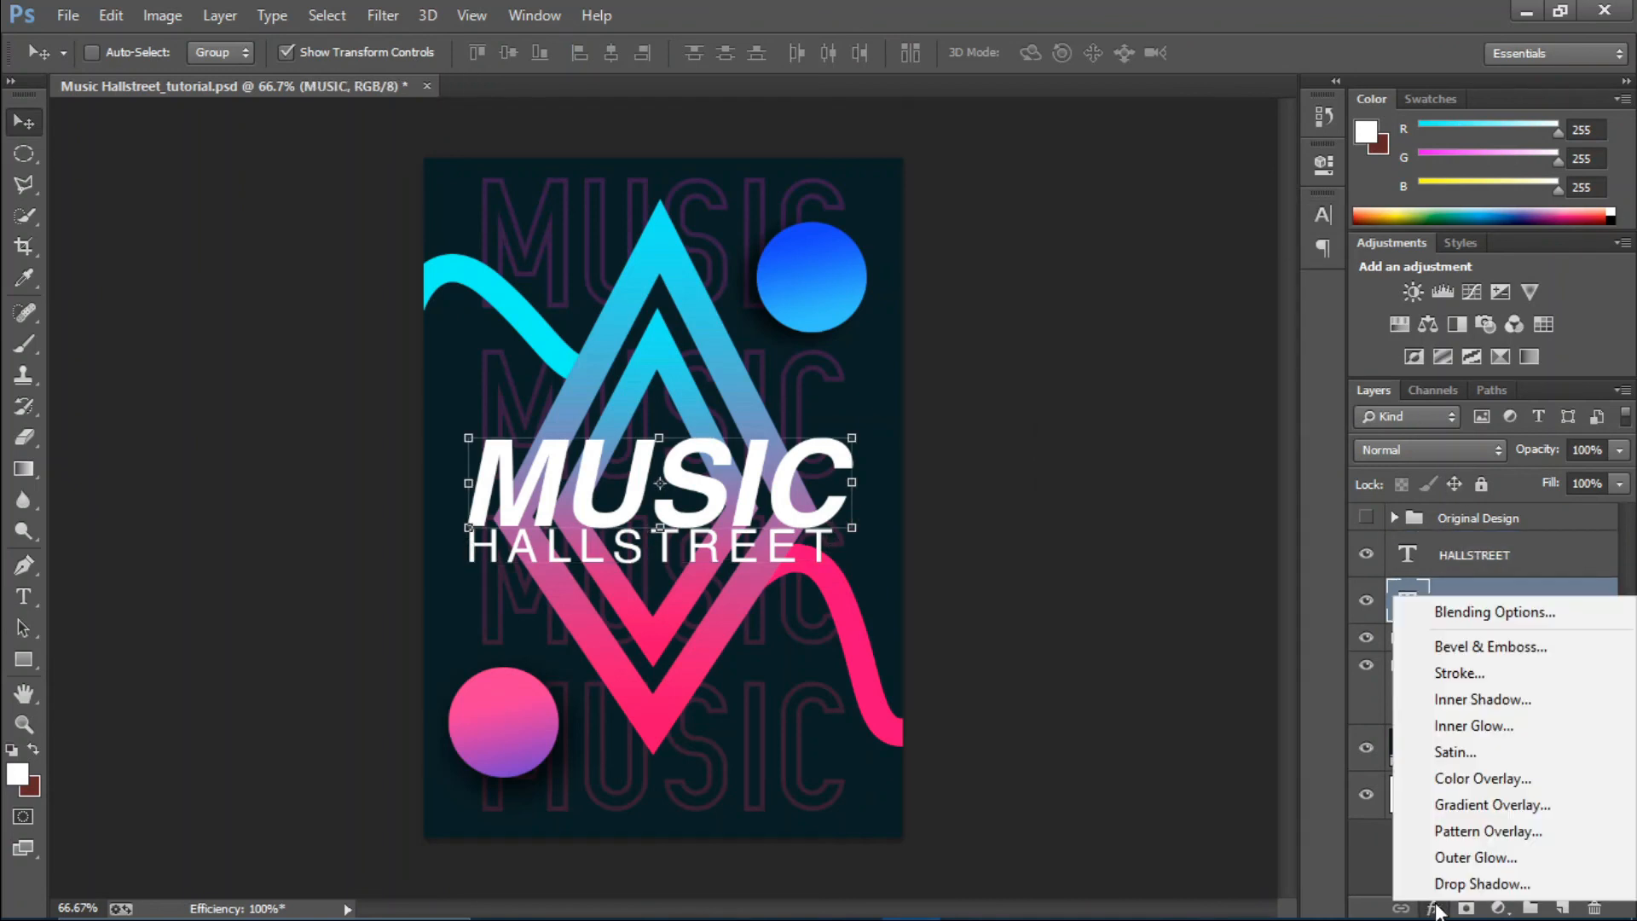
click(1459, 815)
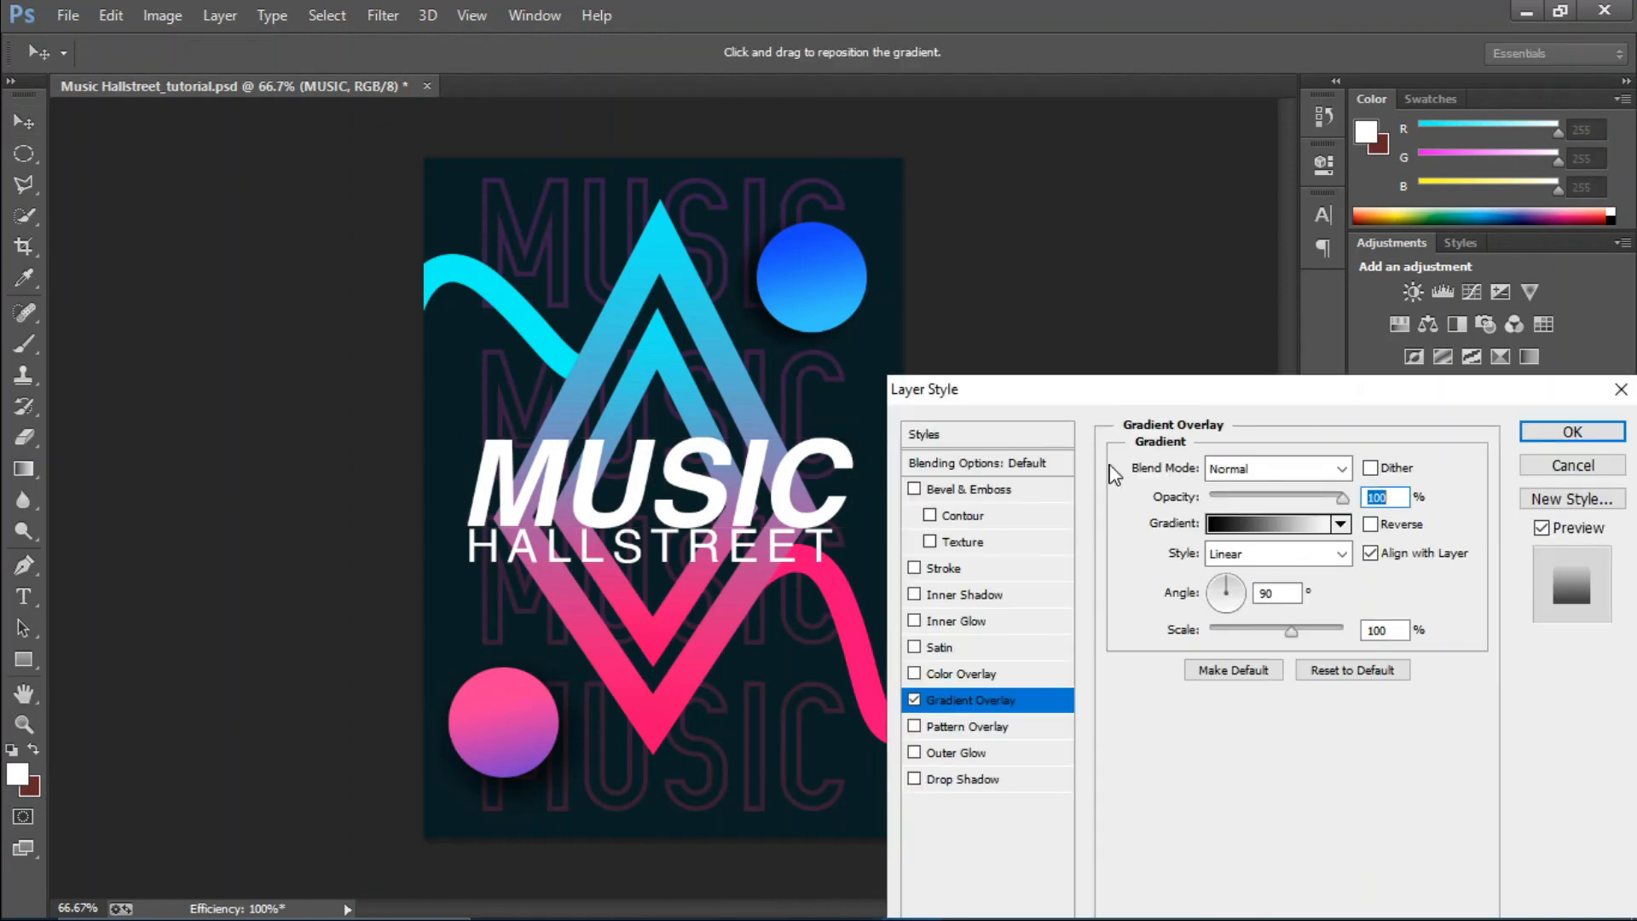
click(1214, 533)
click(1097, 508)
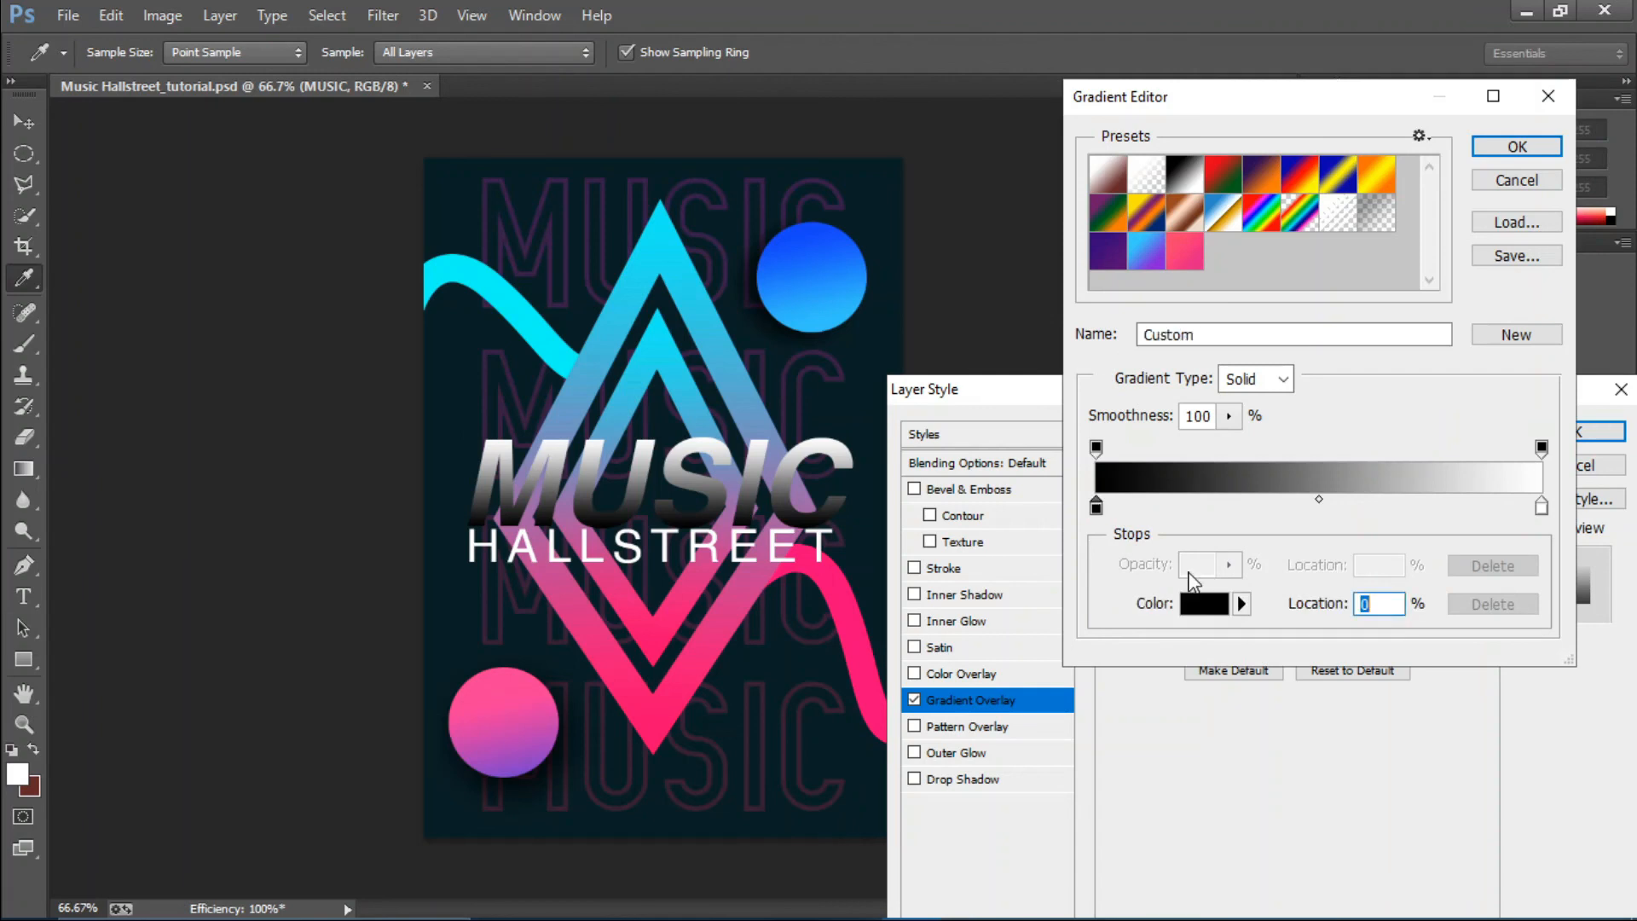
click(1204, 603)
drag(1326, 521, 1327, 397)
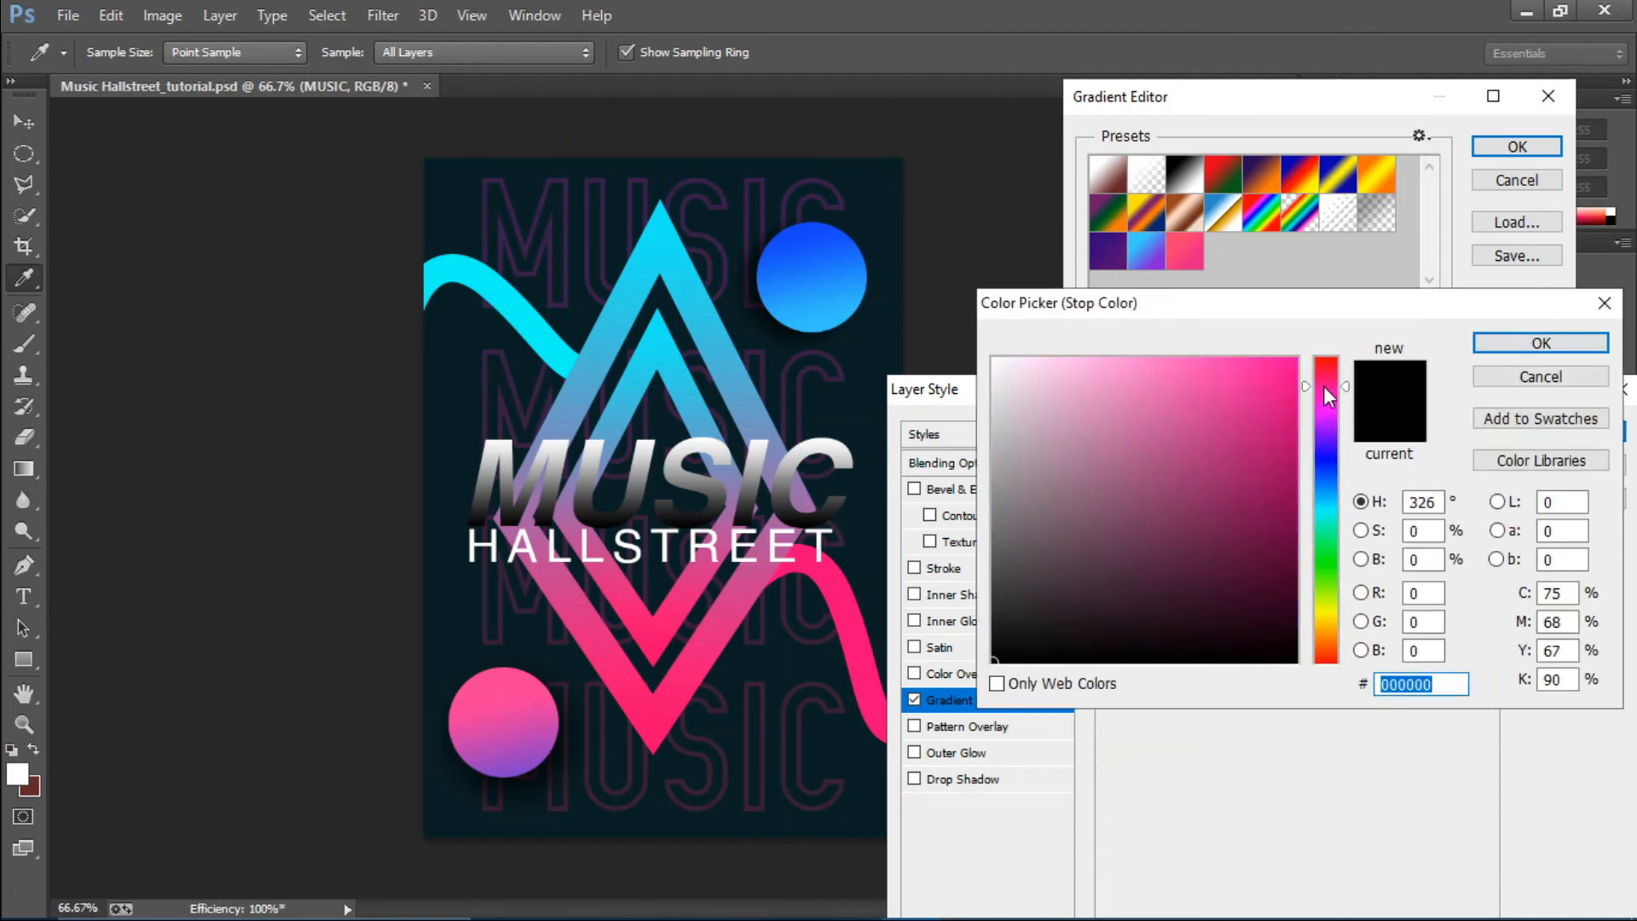
text(ff3377)
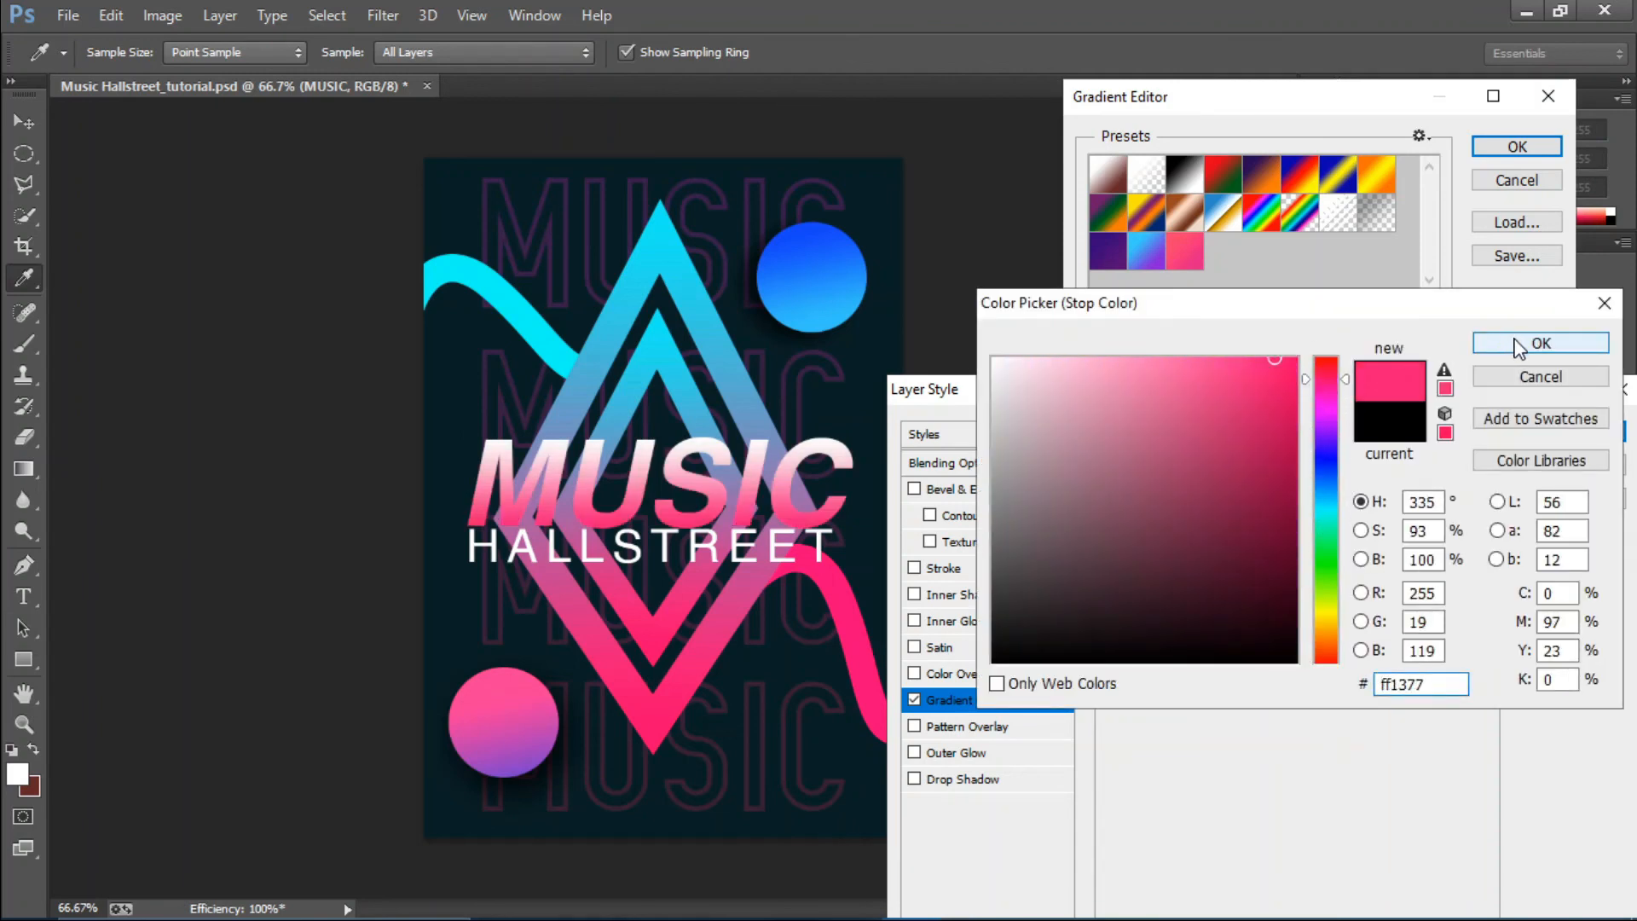
click(1518, 344)
Set the end color stop of the MUSIC title's gradient to magenta #ff3cef and accept the gradient.
click(1542, 506)
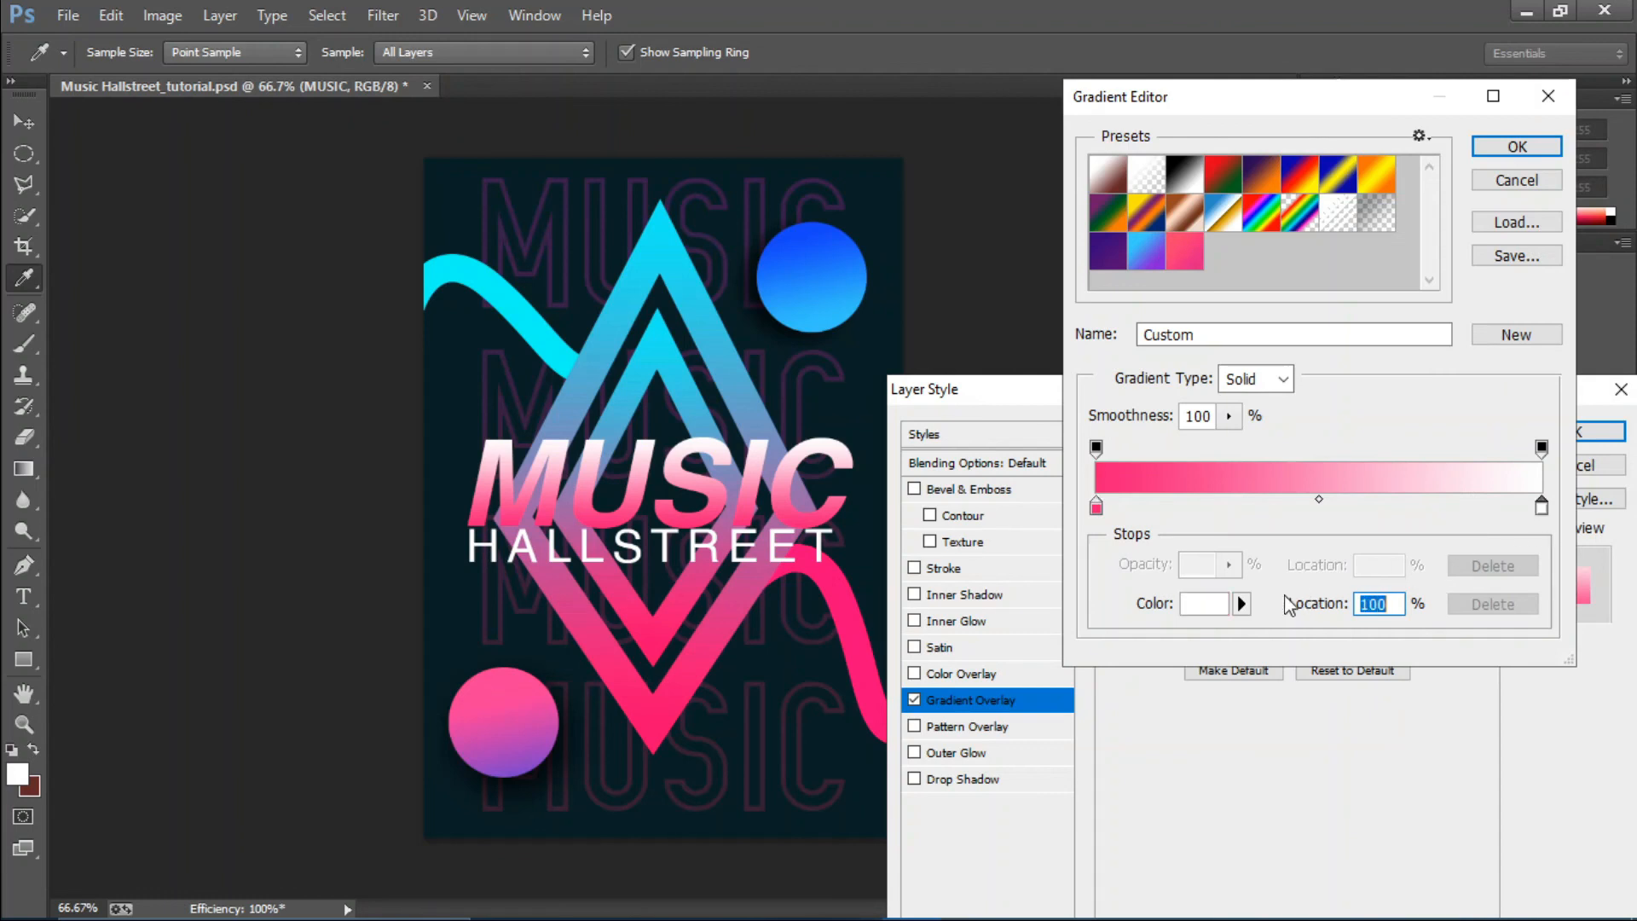
click(1203, 606)
drag(1311, 393, 1317, 376)
mouse_move(1251, 473)
mouse_down()
mouse_move(1228, 384)
mouse_move(1253, 431)
mouse_move(1252, 413)
mouse_move(1190, 365)
mouse_up()
click(1325, 403)
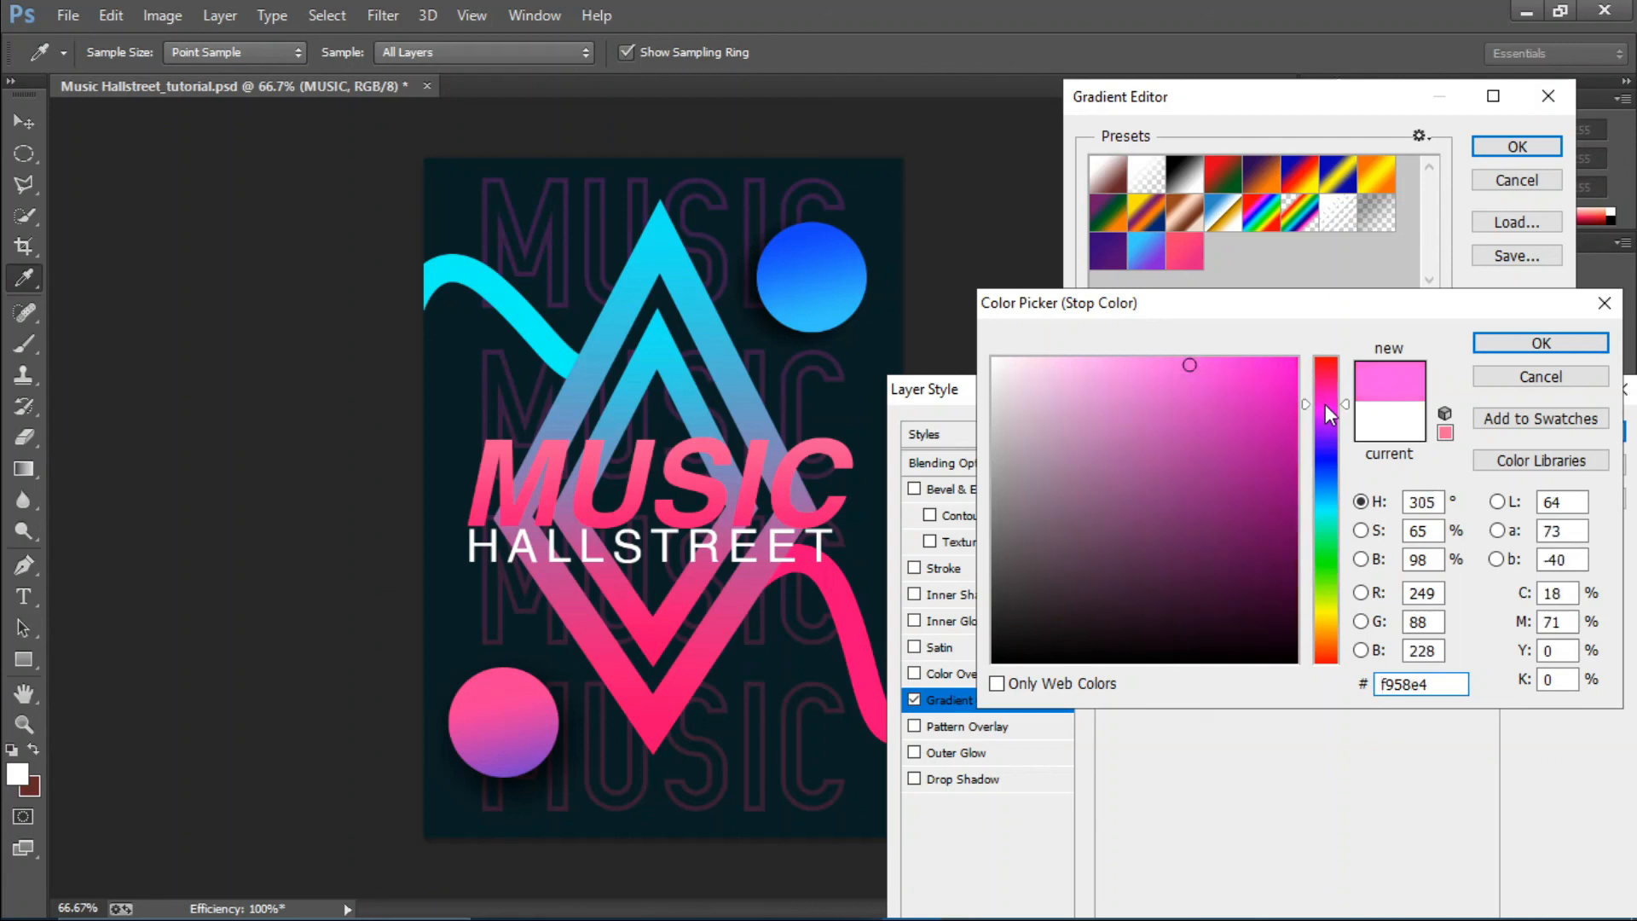
click(1219, 383)
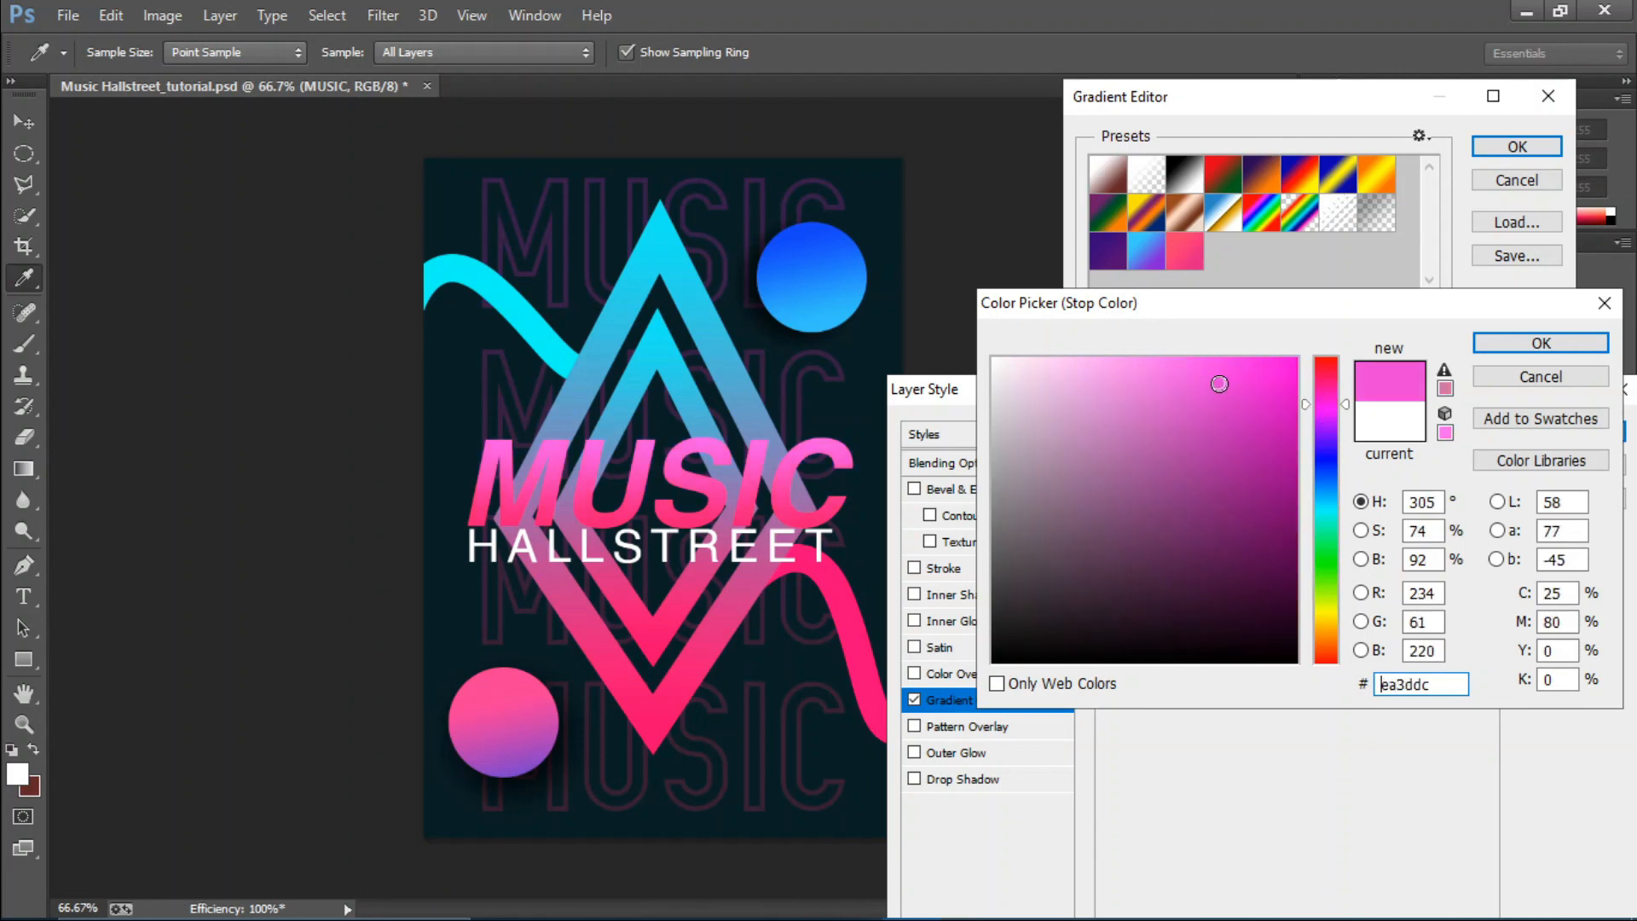
mouse_move(1216, 380)
mouse_down()
mouse_move(1165, 350)
mouse_move(1238, 376)
mouse_move(1225, 347)
mouse_up()
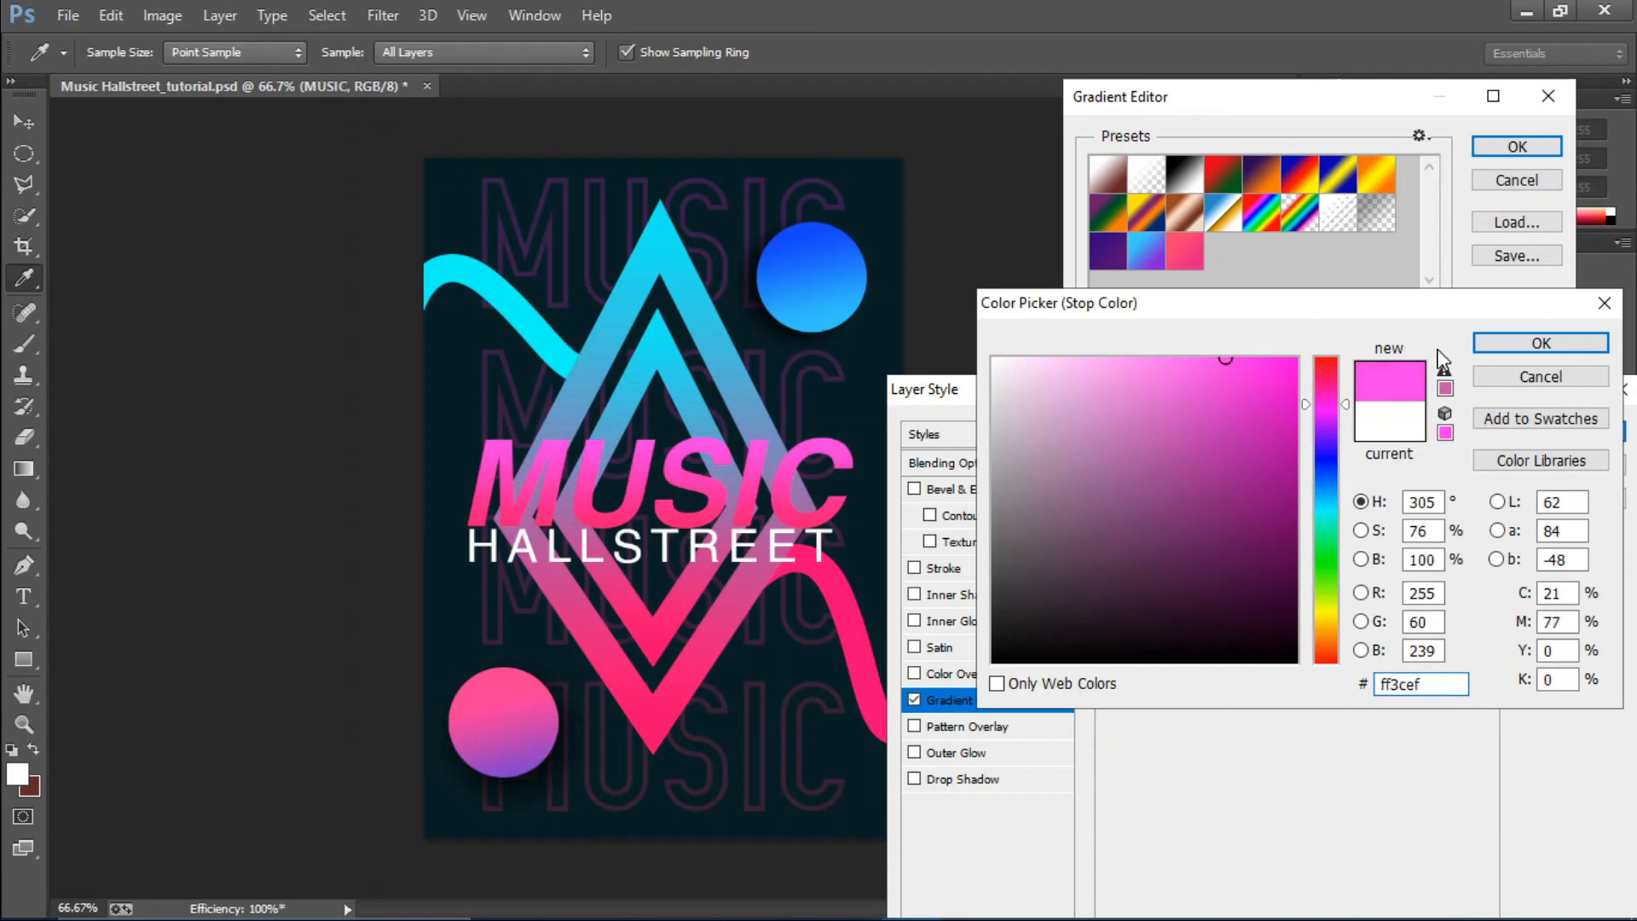
click(1513, 345)
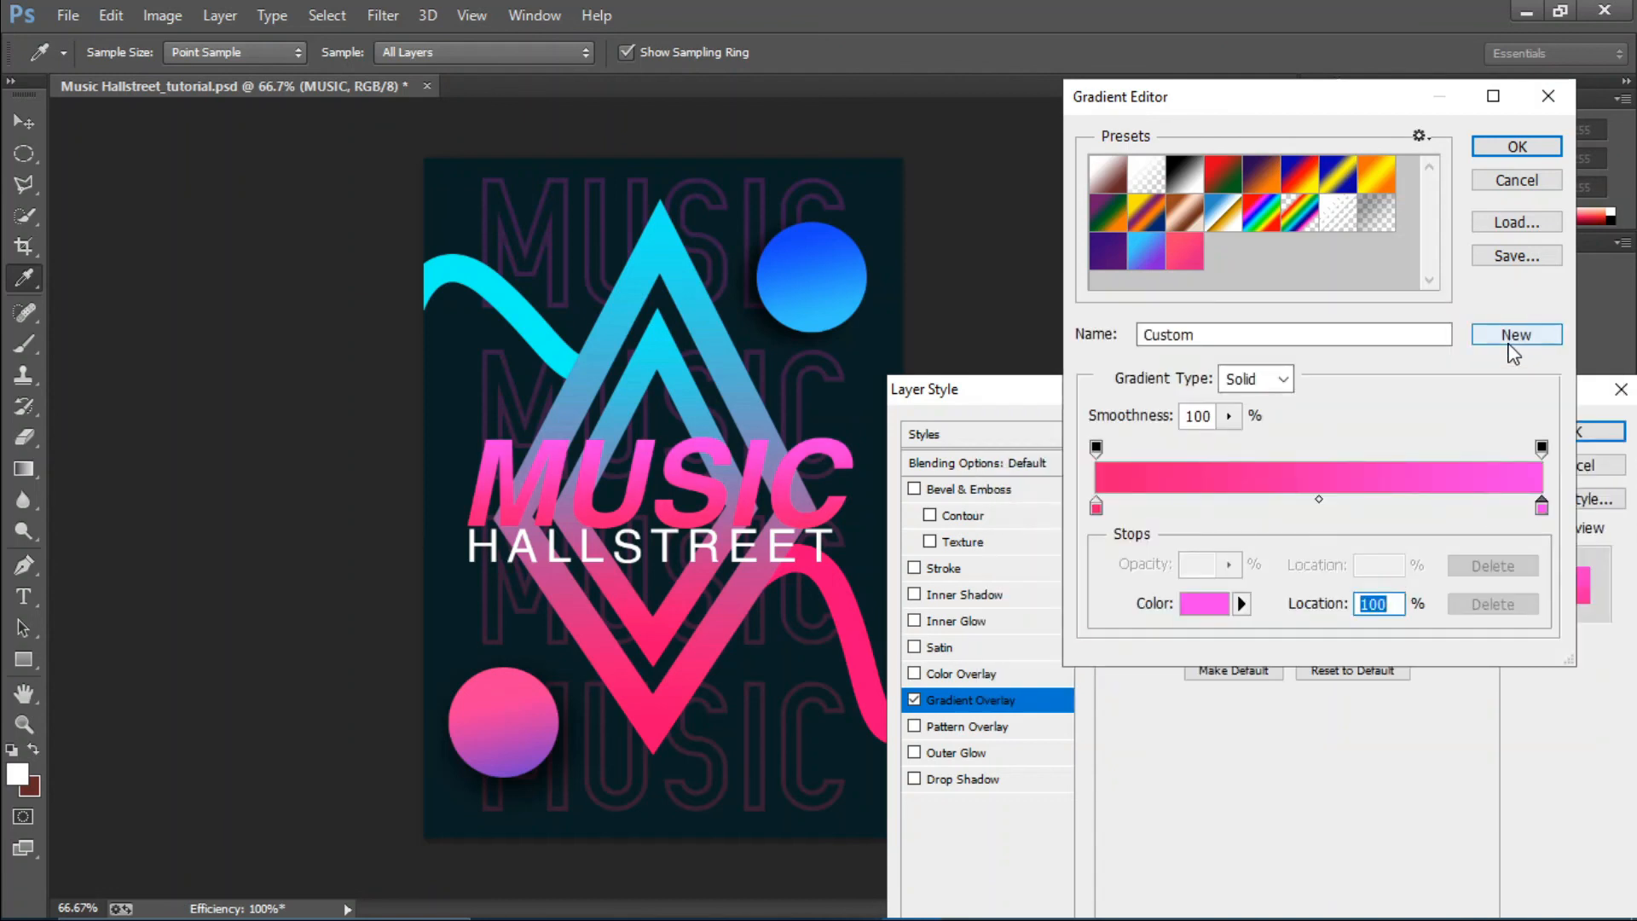
click(1517, 146)
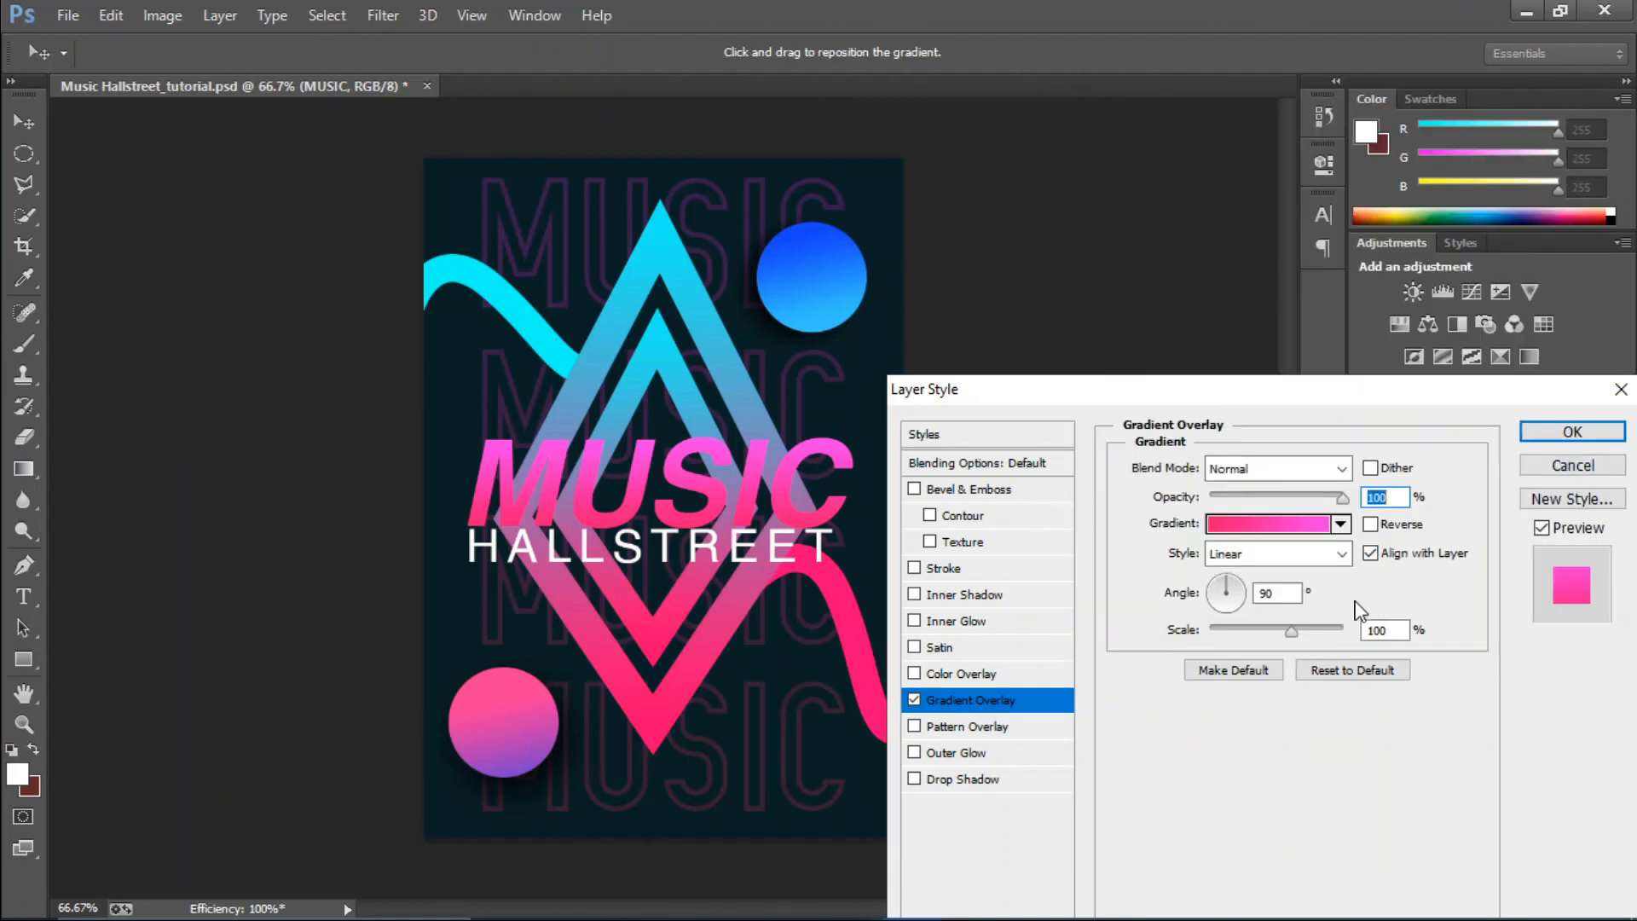
Set the scale of the MUSIC title's gradient to 94% and apply the Gradient Overlay.
mouse_move(1290, 632)
mouse_down()
mouse_move(1313, 640)
mouse_move(1240, 646)
mouse_move(1287, 648)
mouse_up()
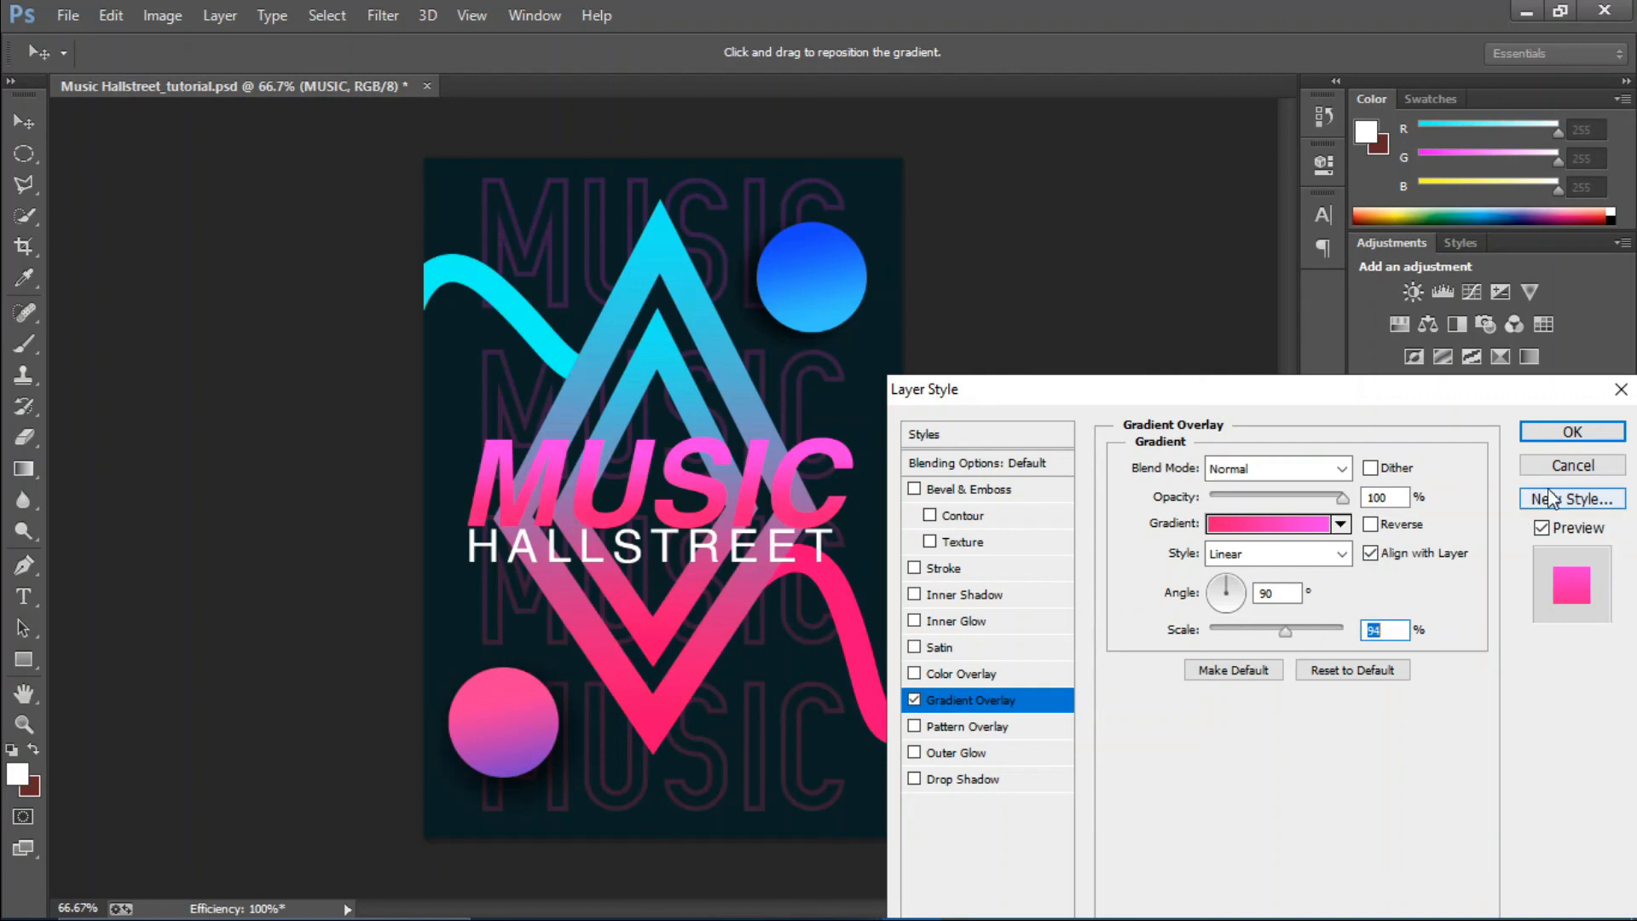
click(1546, 432)
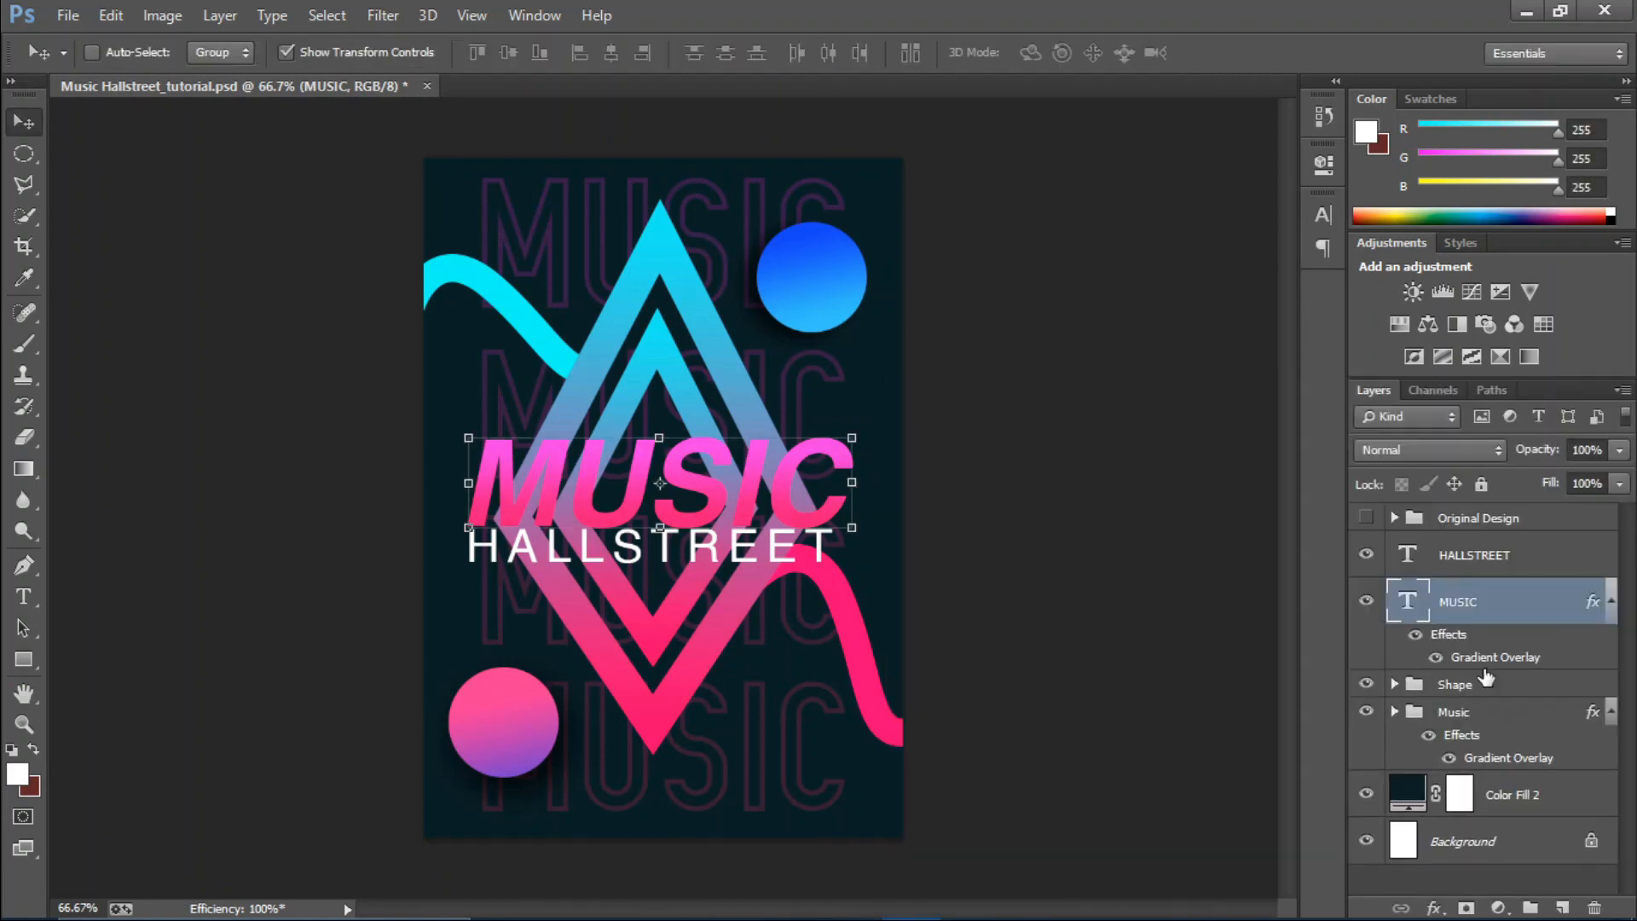
Add a Gradient Overlay to the HALLSTREET text and set the gradient's start color stop to light blue #37d7ff.
click(1460, 567)
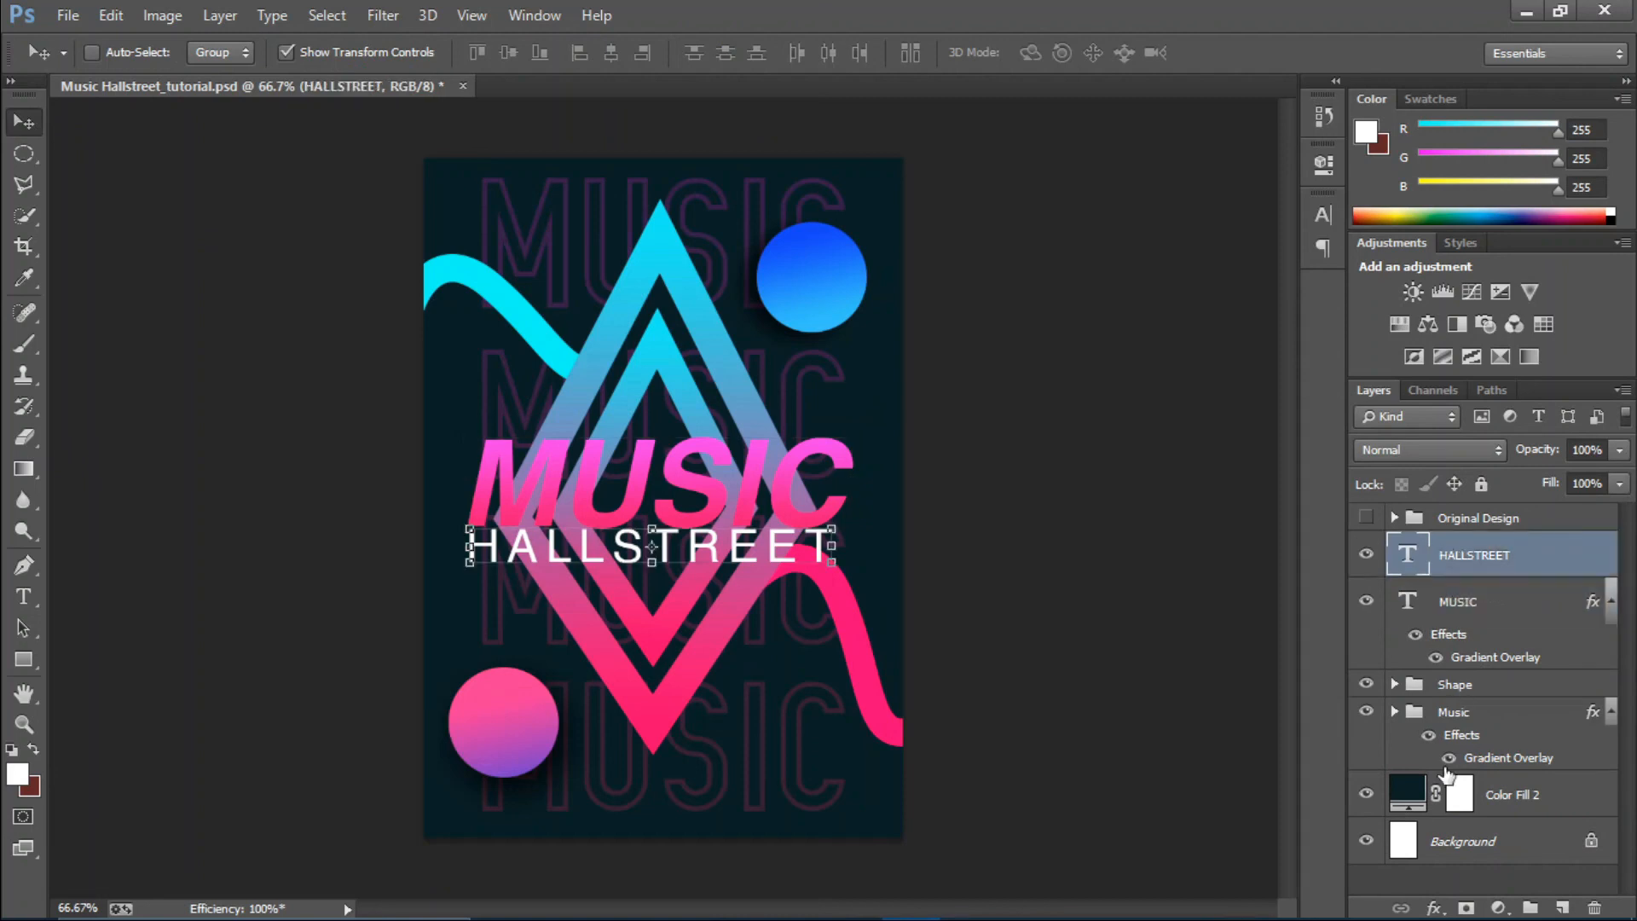
click(1435, 907)
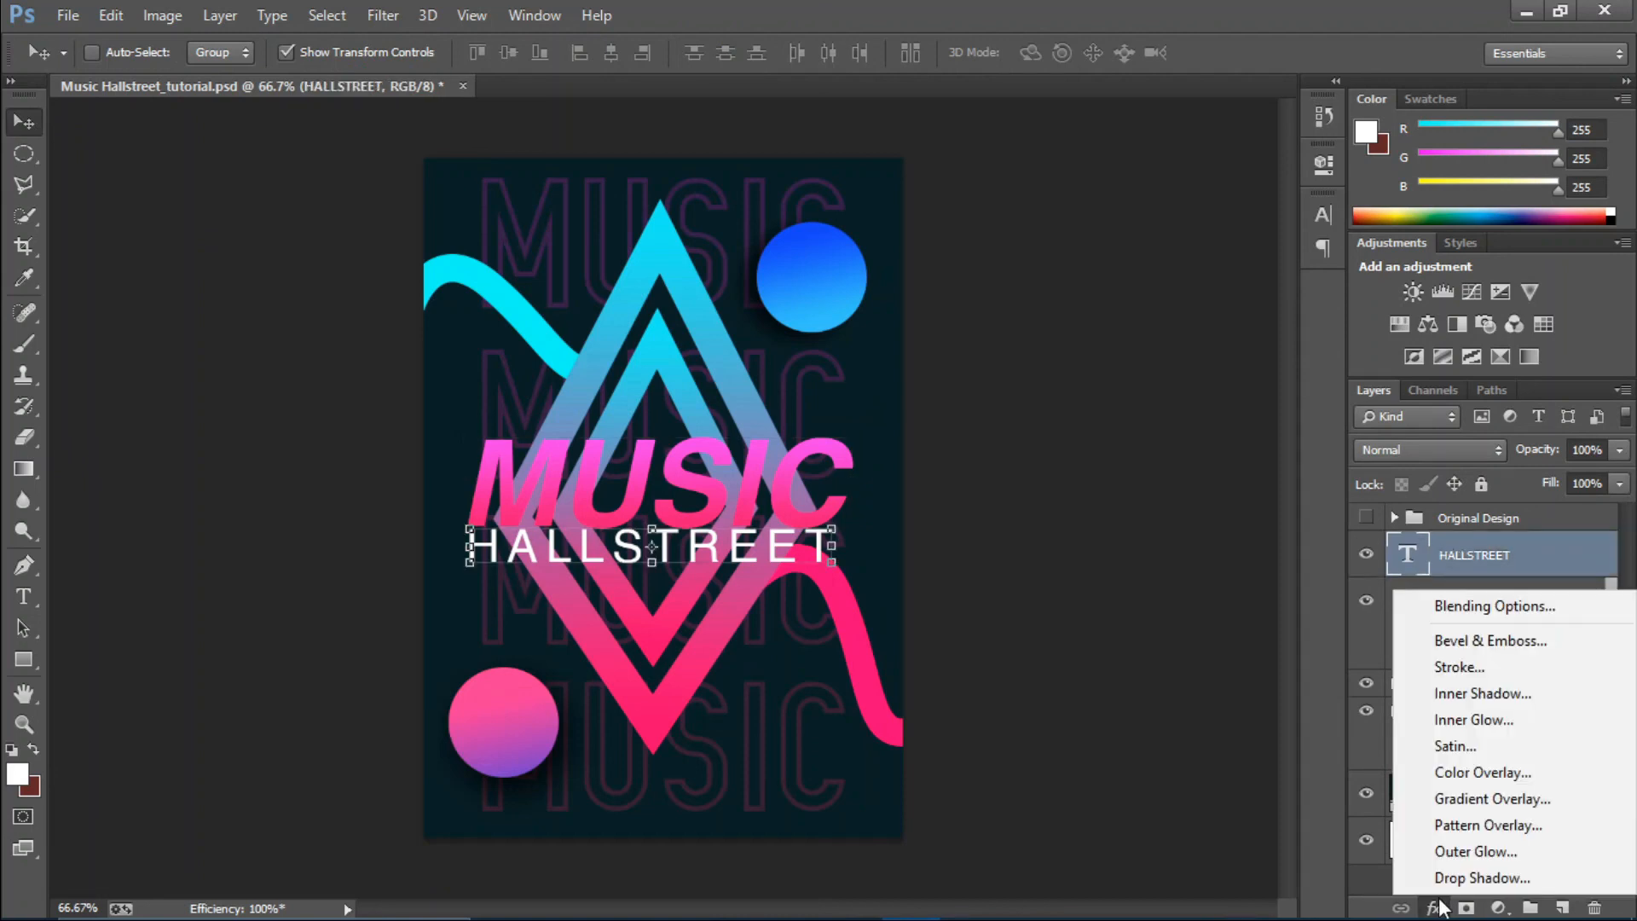
click(1456, 800)
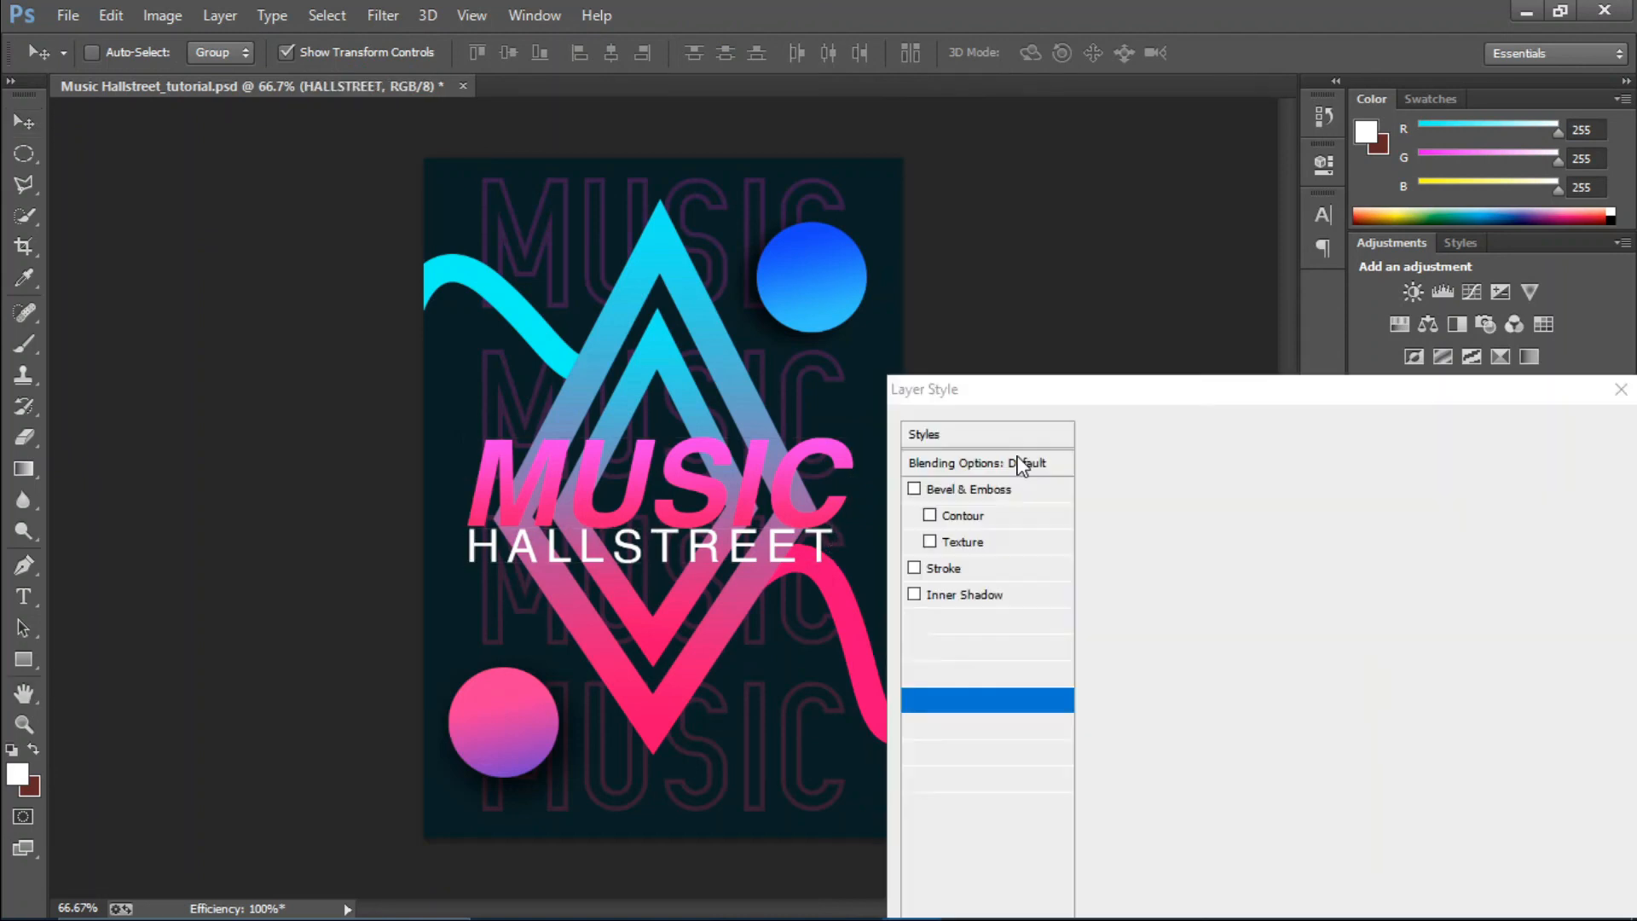
click(1233, 534)
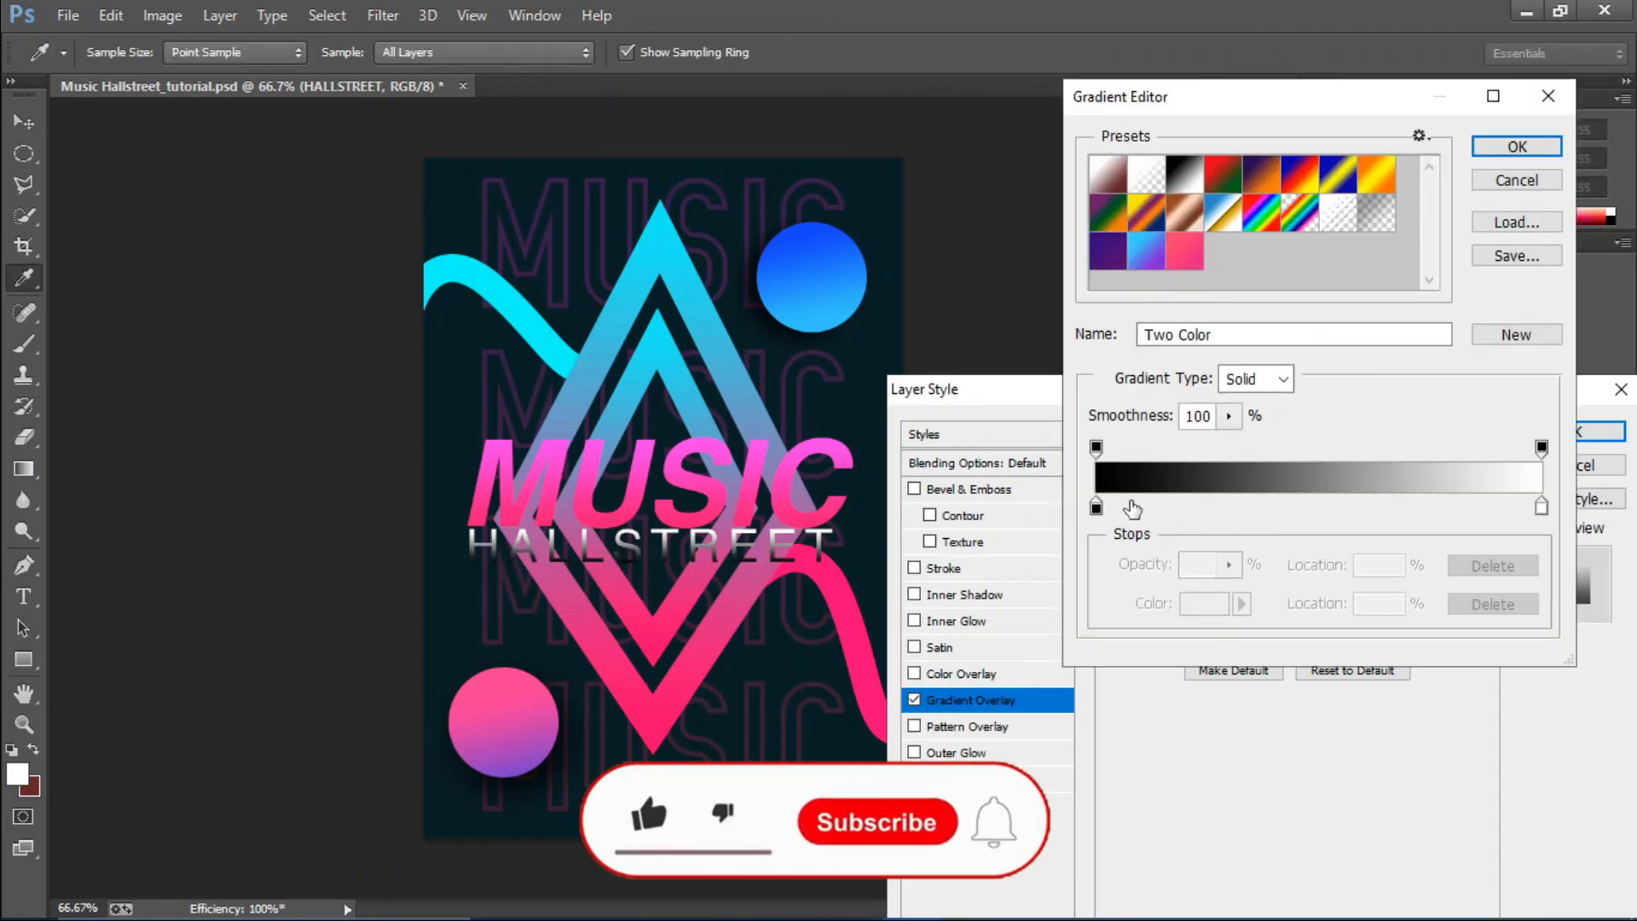
click(1097, 509)
click(1204, 603)
click(1332, 499)
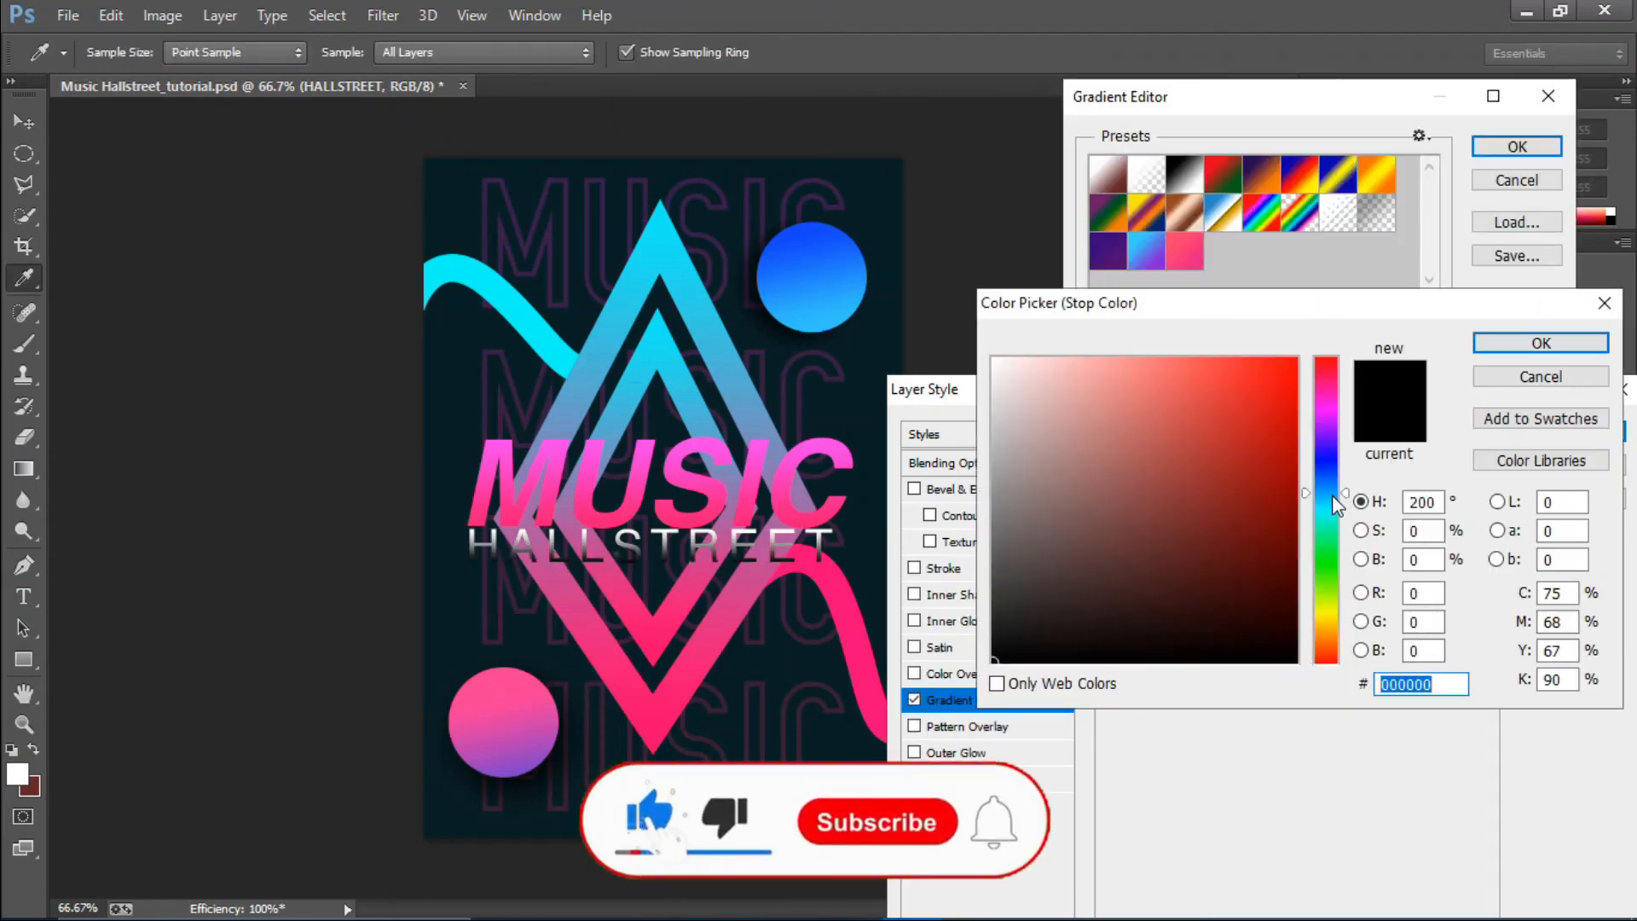
click(1231, 359)
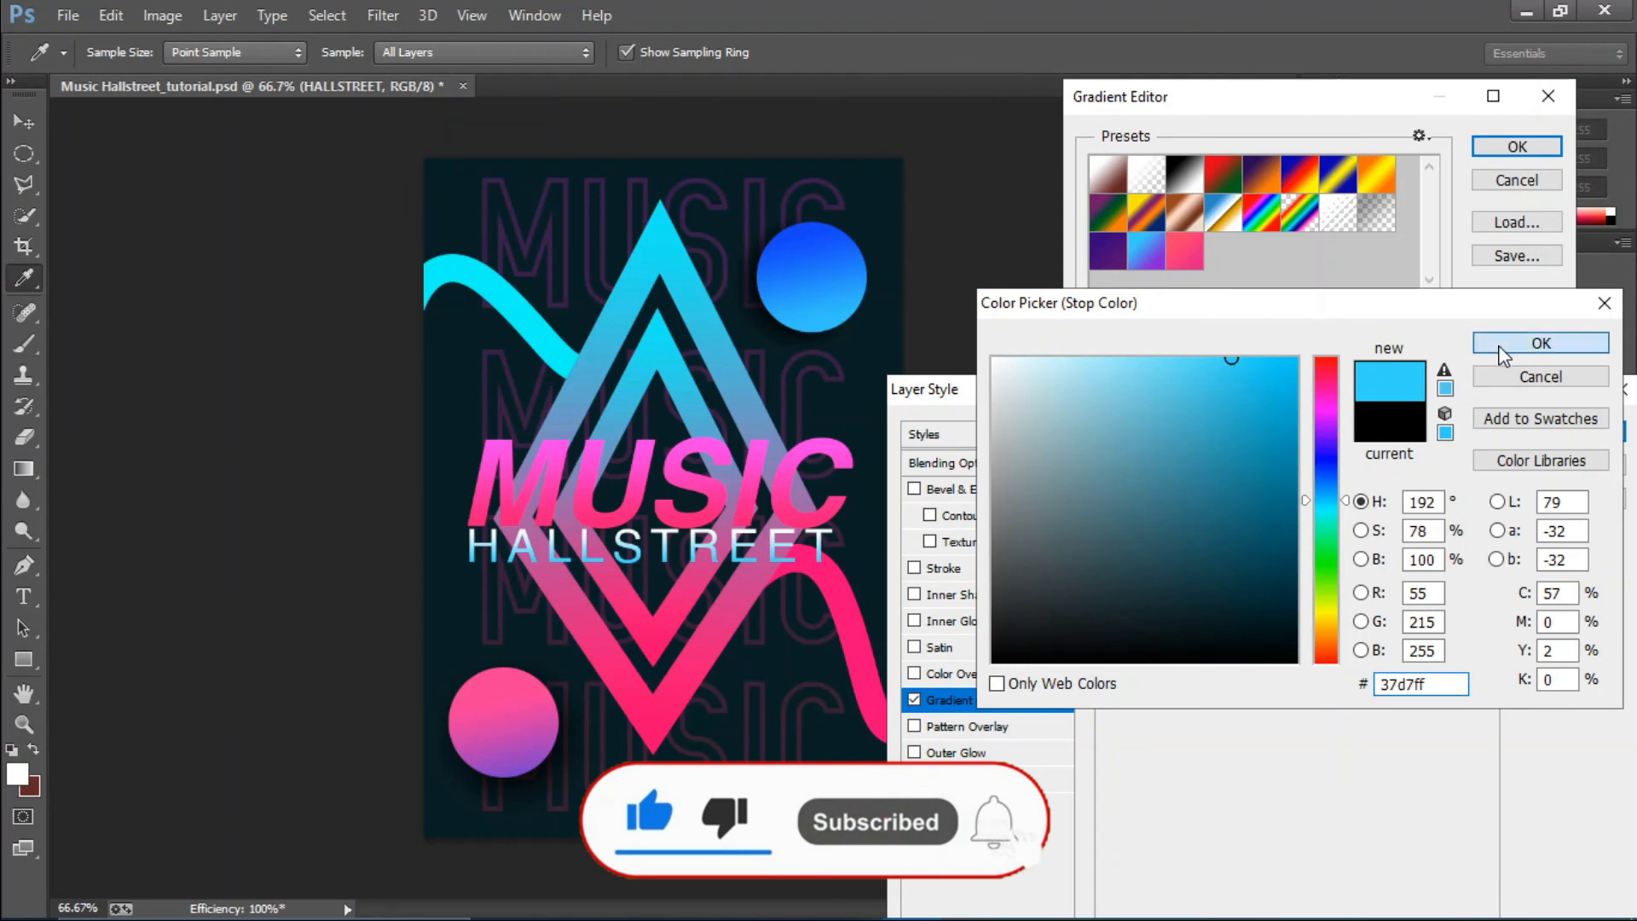
click(1491, 344)
Set the HALLSTREET gradient's end color stop to blue #4d95f7 and its angle to -90°, and apply the overlay.
click(1542, 509)
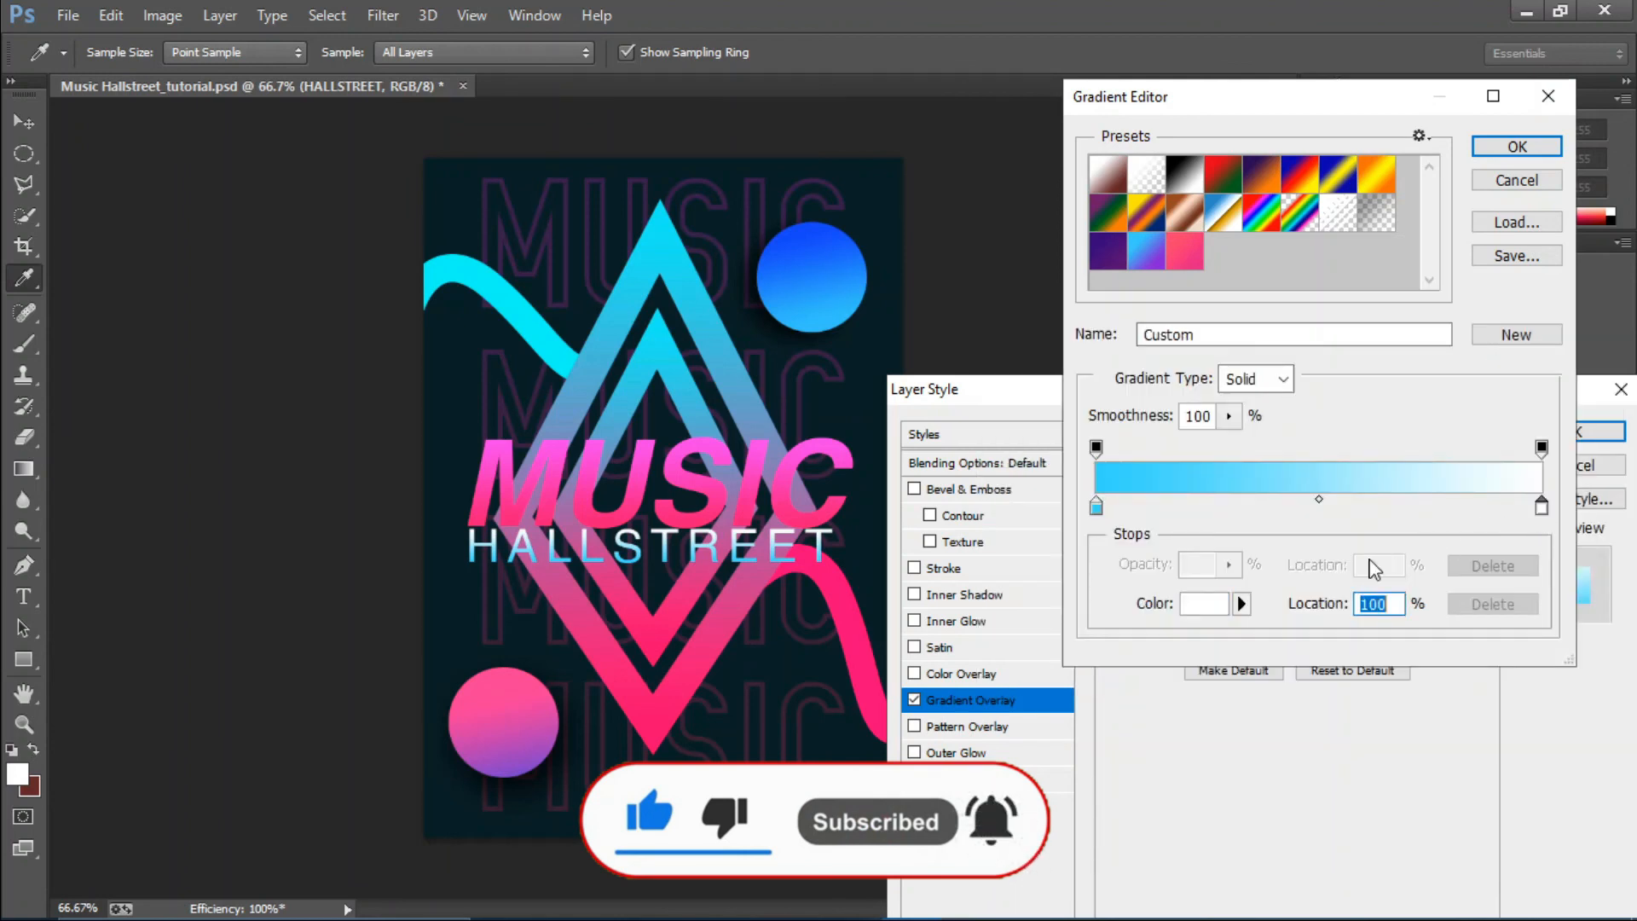
click(1204, 603)
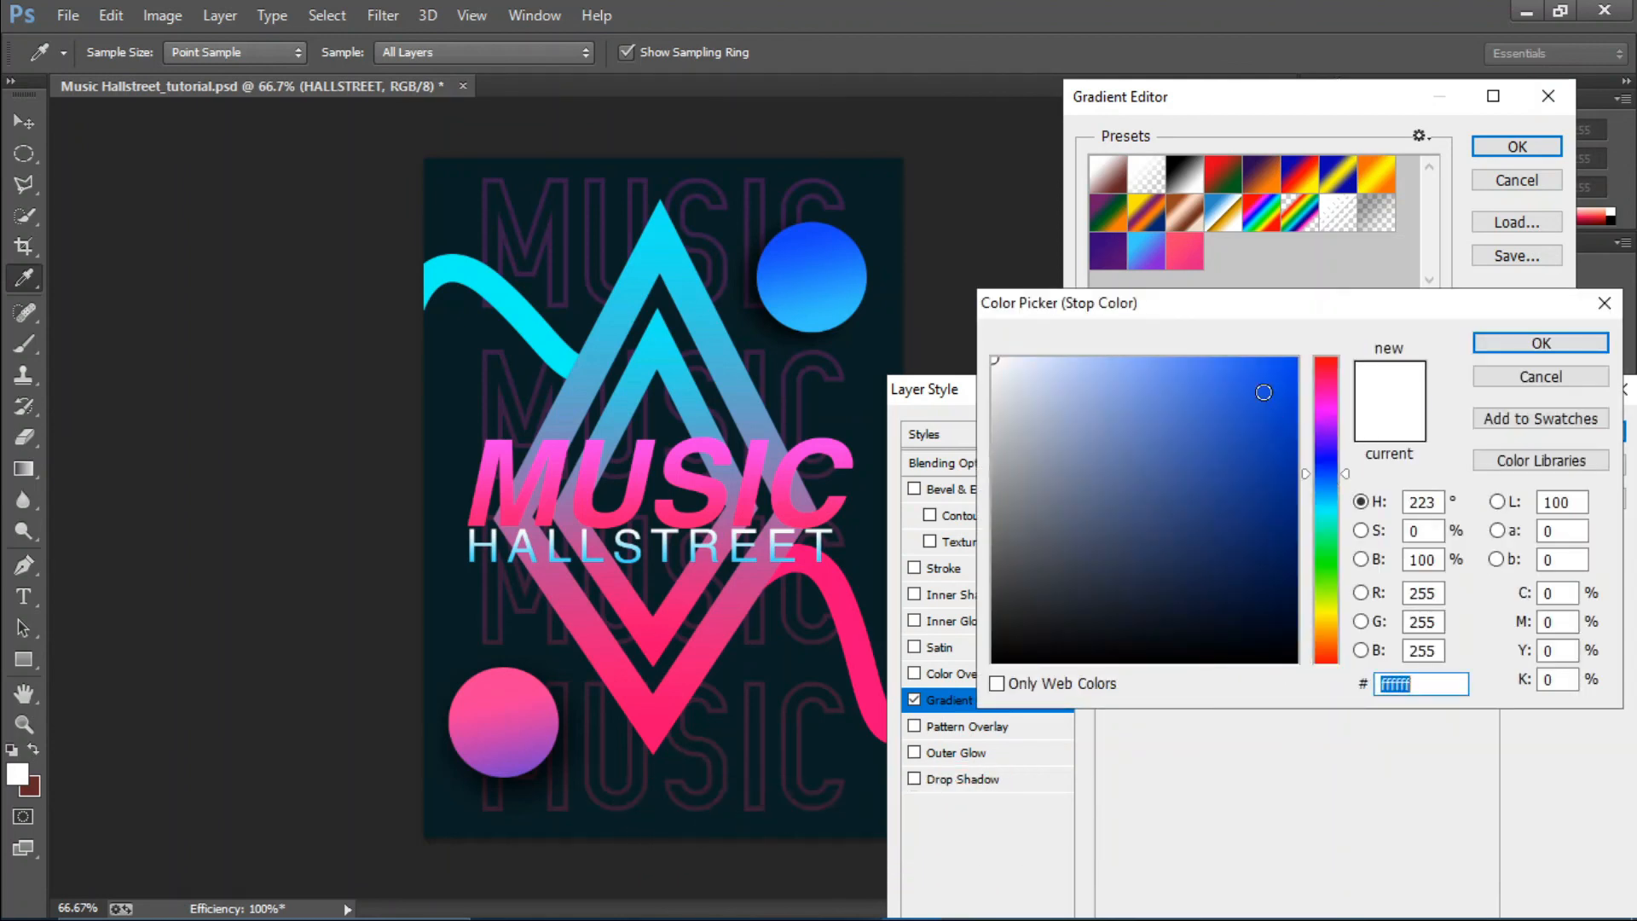
click(1245, 359)
mouse_move(1325, 473)
mouse_down()
mouse_move(1325, 495)
mouse_move(1322, 481)
mouse_up()
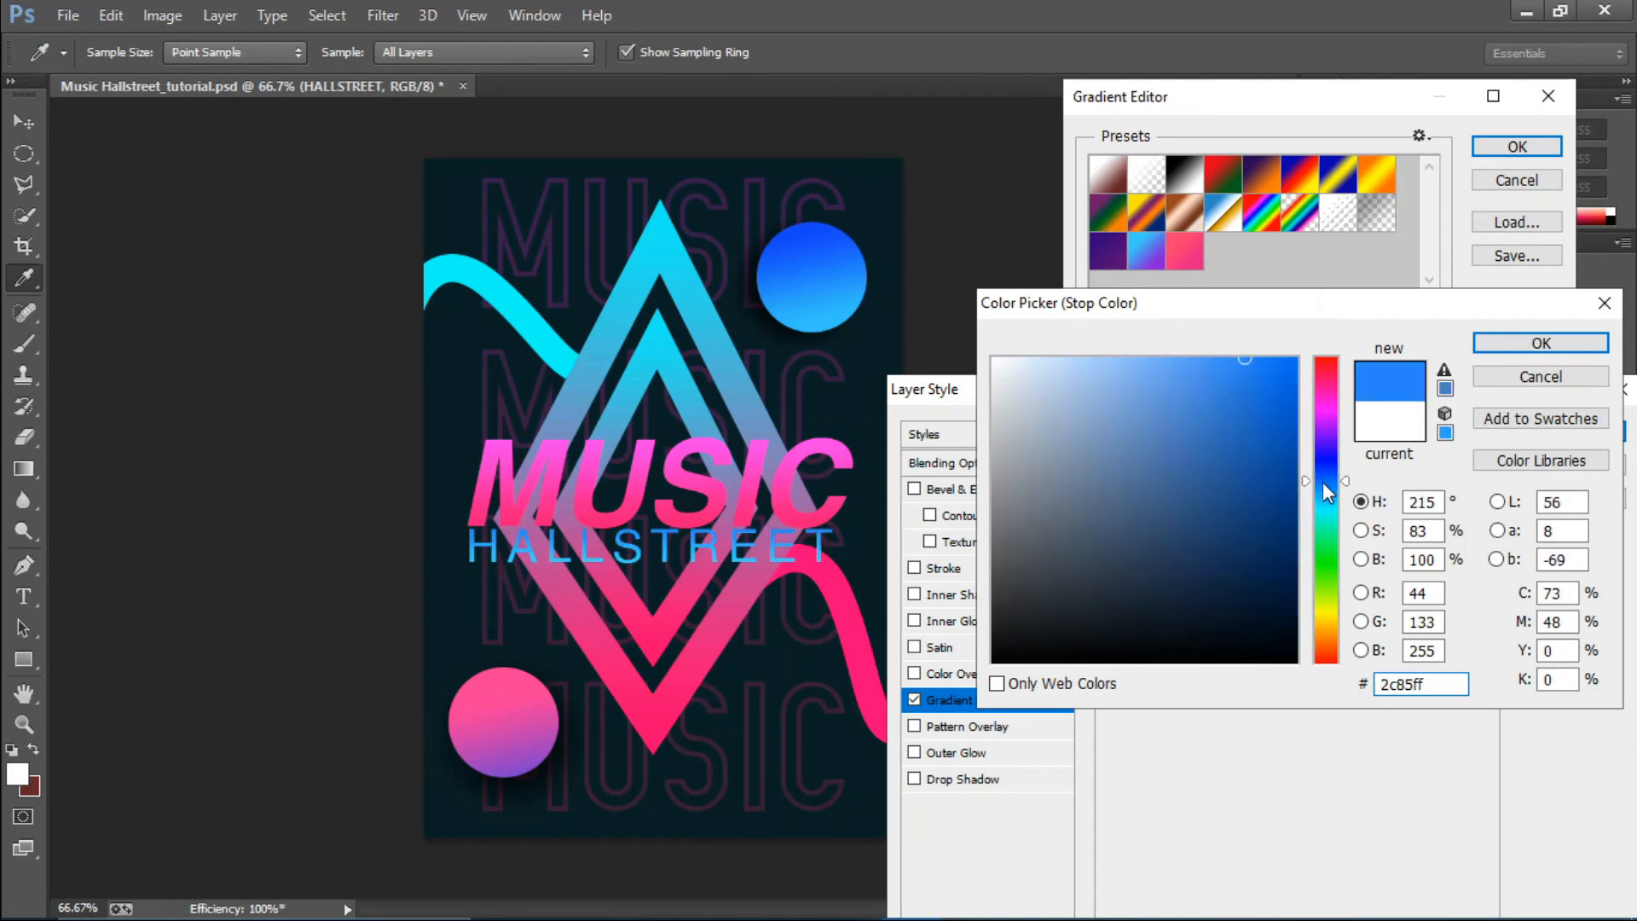
click(1203, 362)
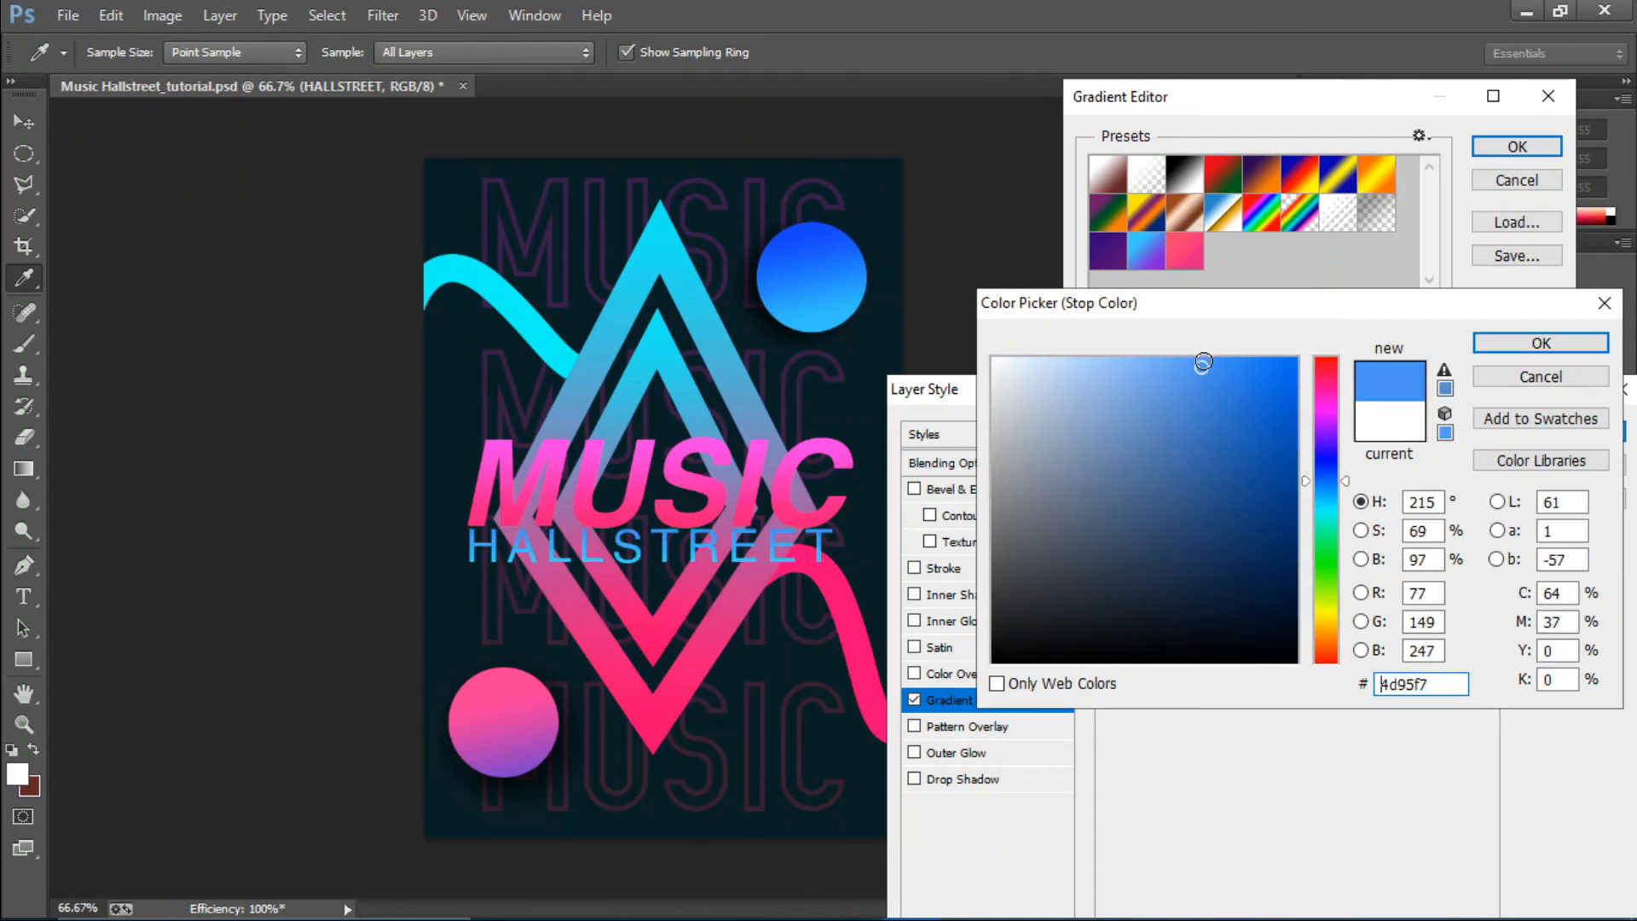
click(1540, 342)
click(1502, 152)
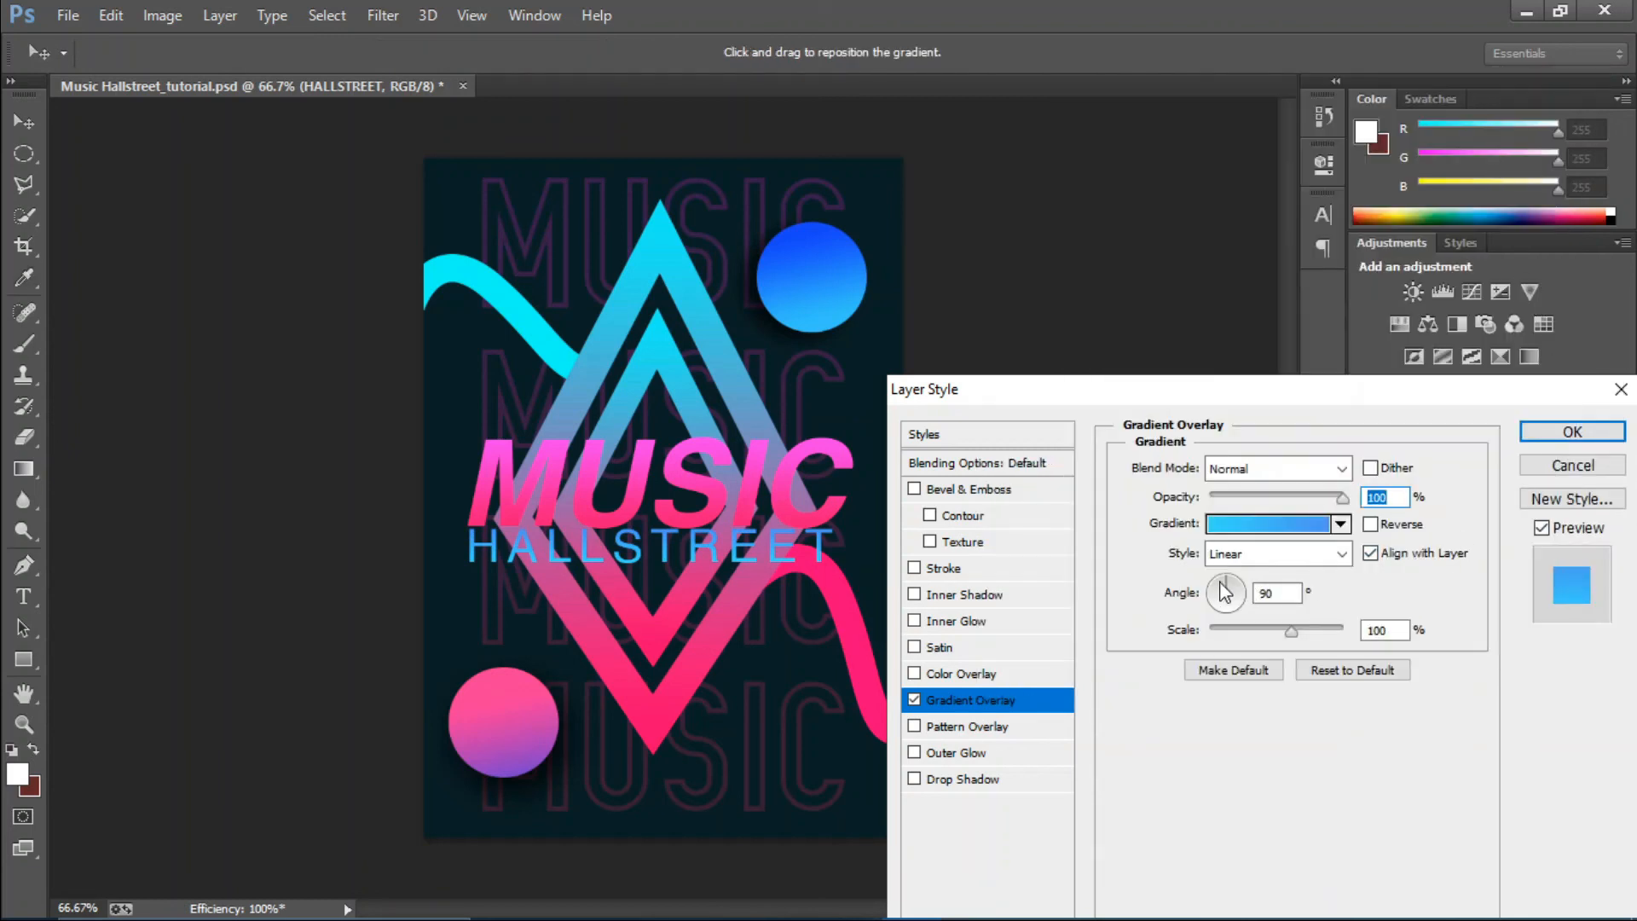
mouse_move(1230, 594)
mouse_down()
mouse_move(1245, 655)
mouse_move(1229, 607)
mouse_up()
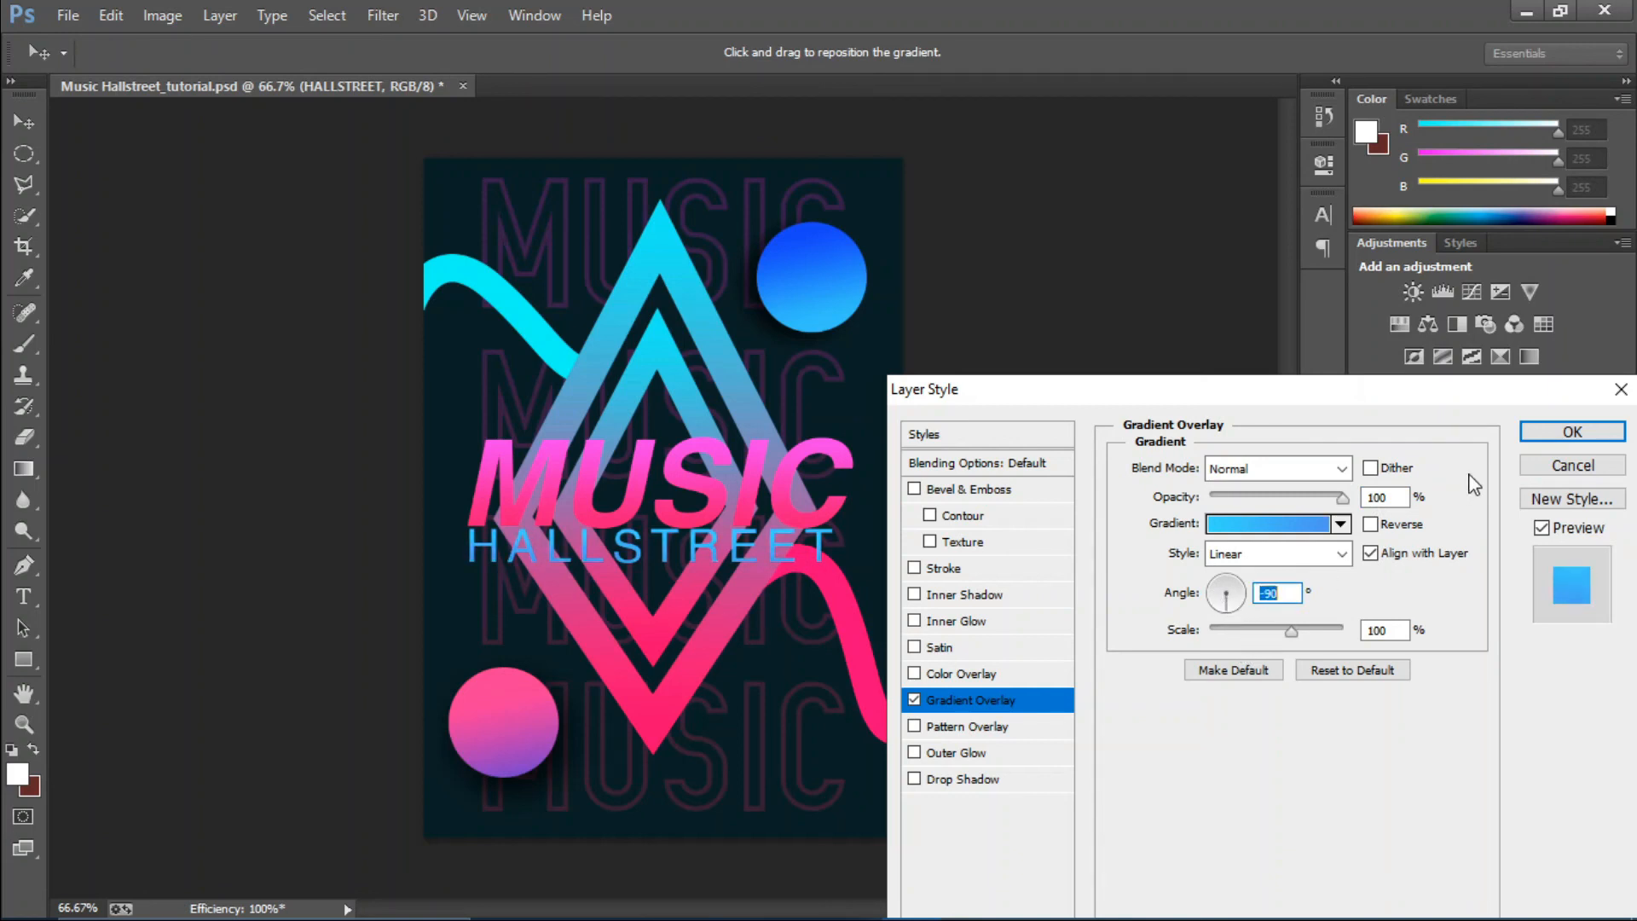
click(1532, 429)
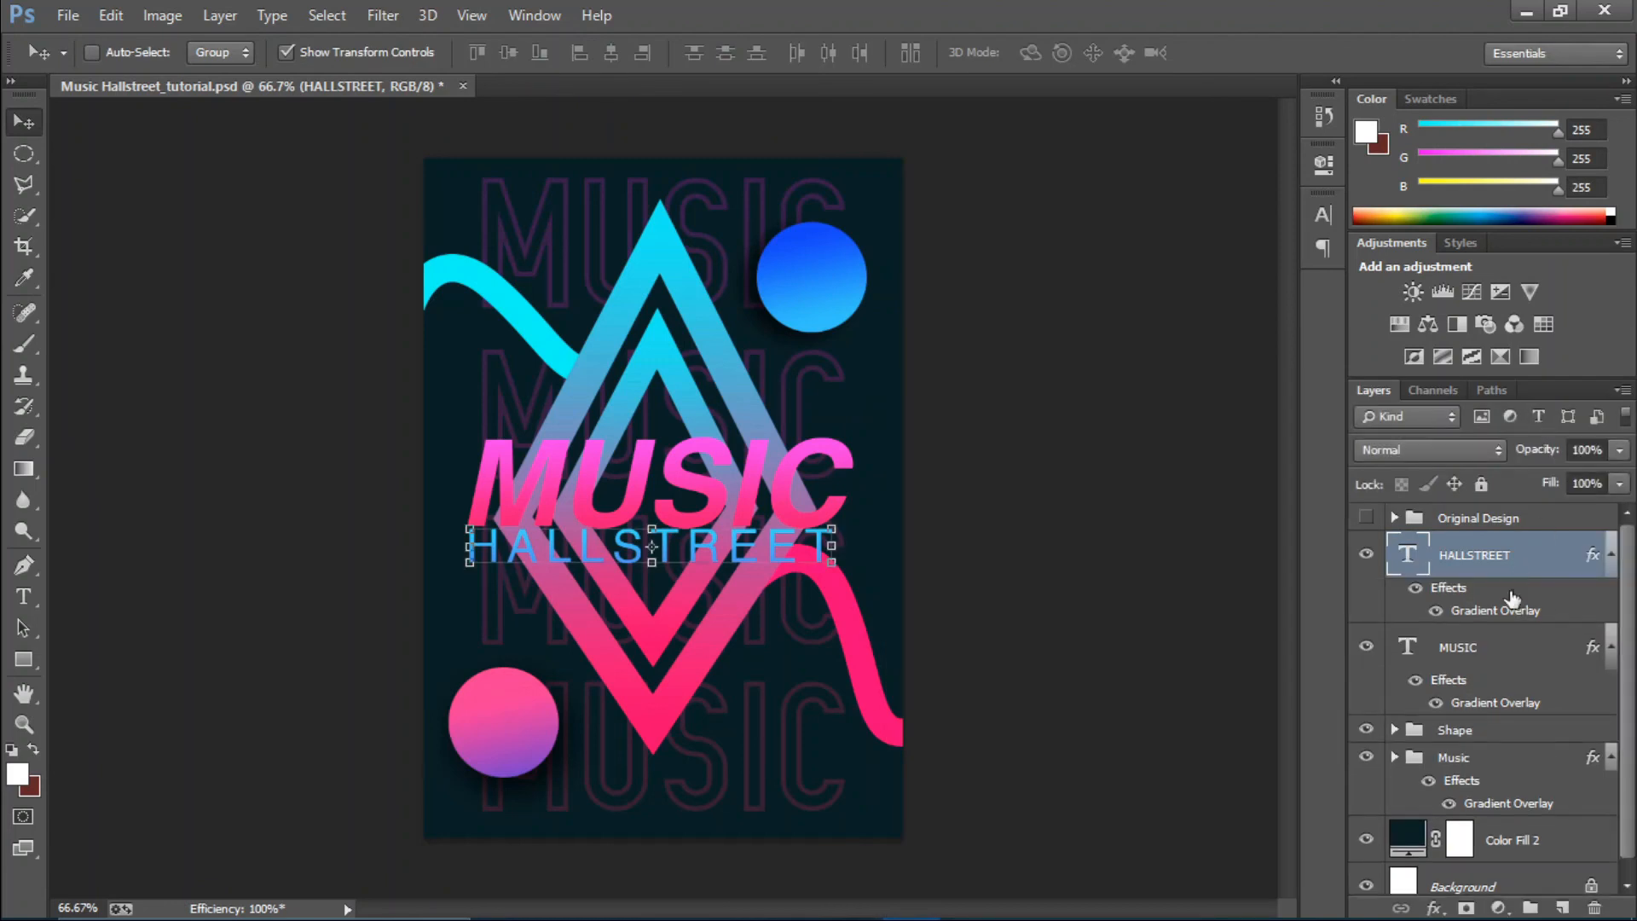
Add an Outer Glow to the MUSIC title with pink #ff1f99 sampled from its lettering.
click(1487, 660)
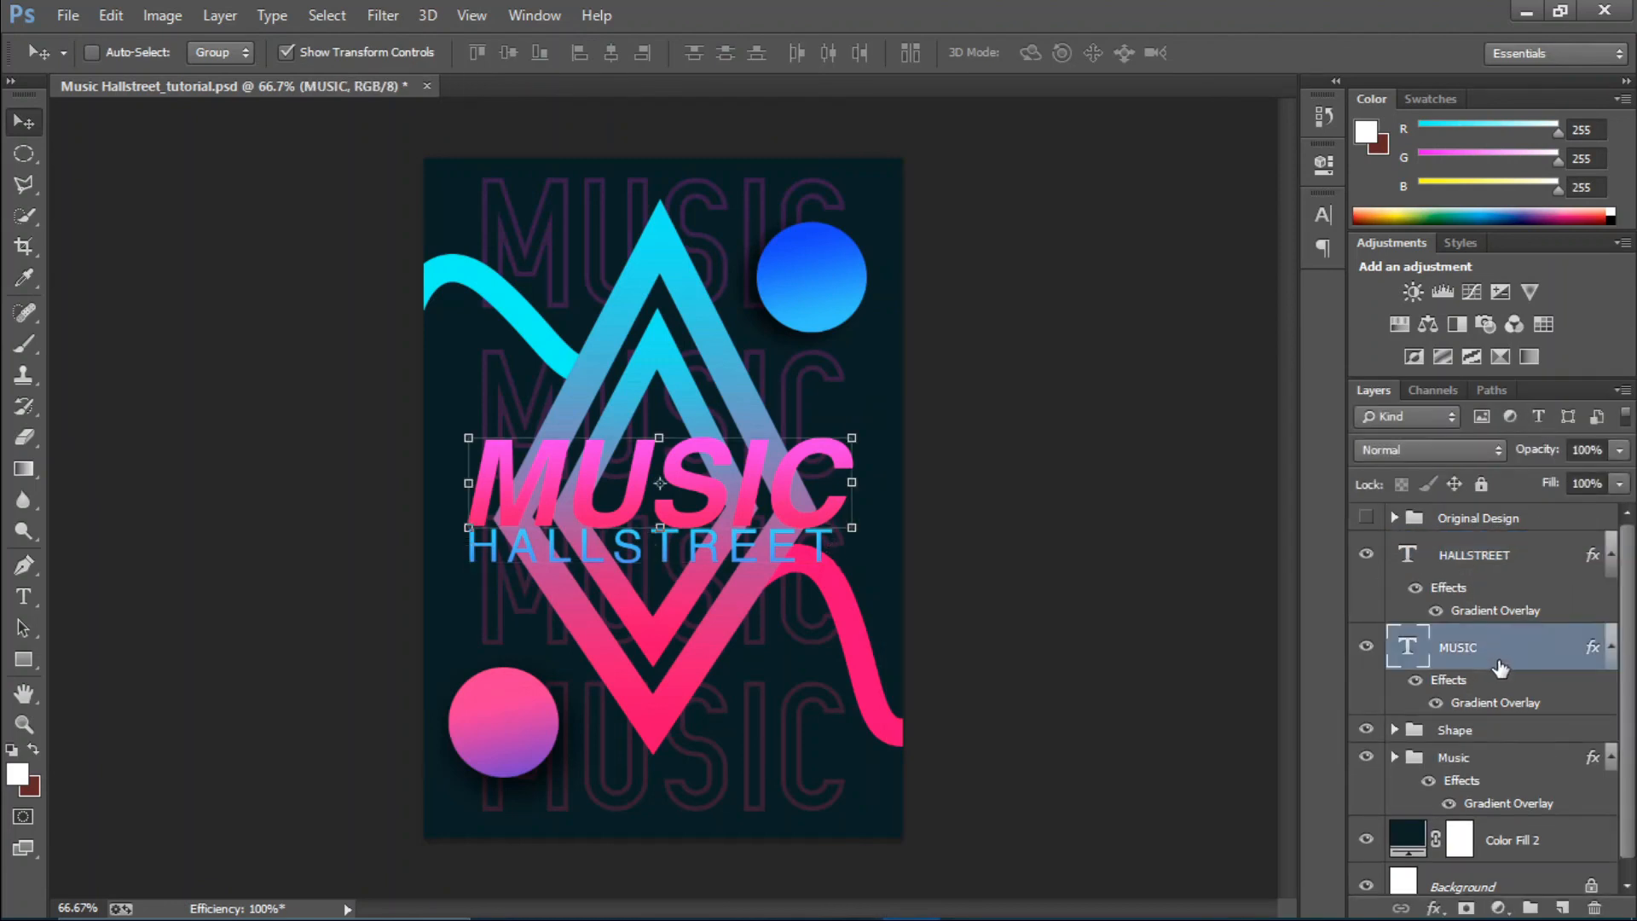
click(1434, 907)
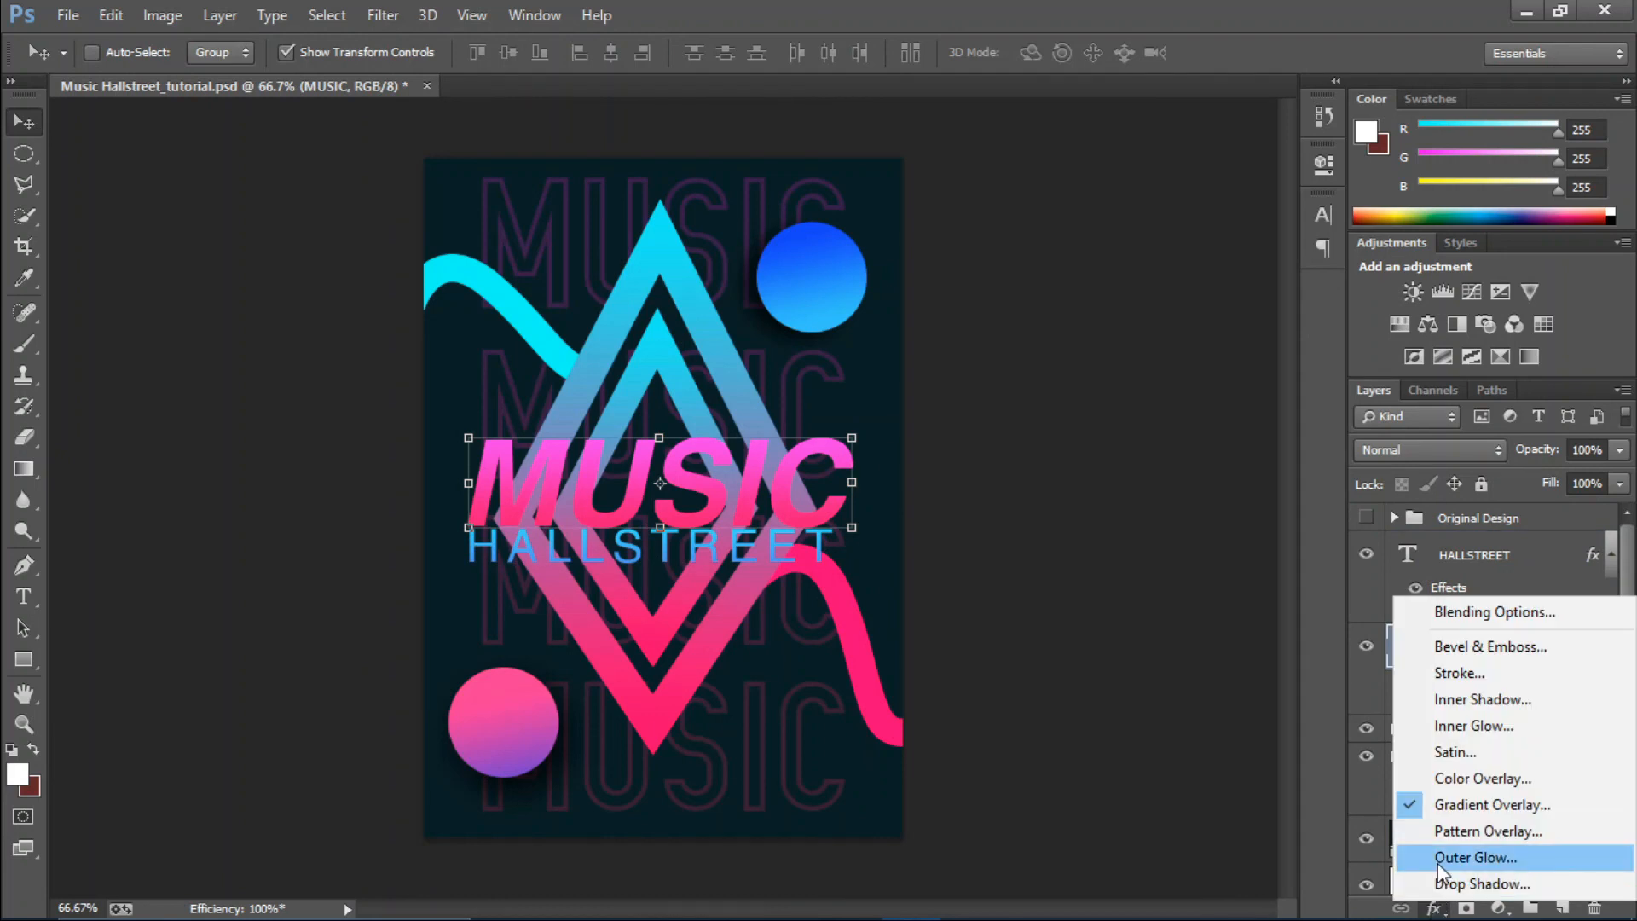
click(1251, 680)
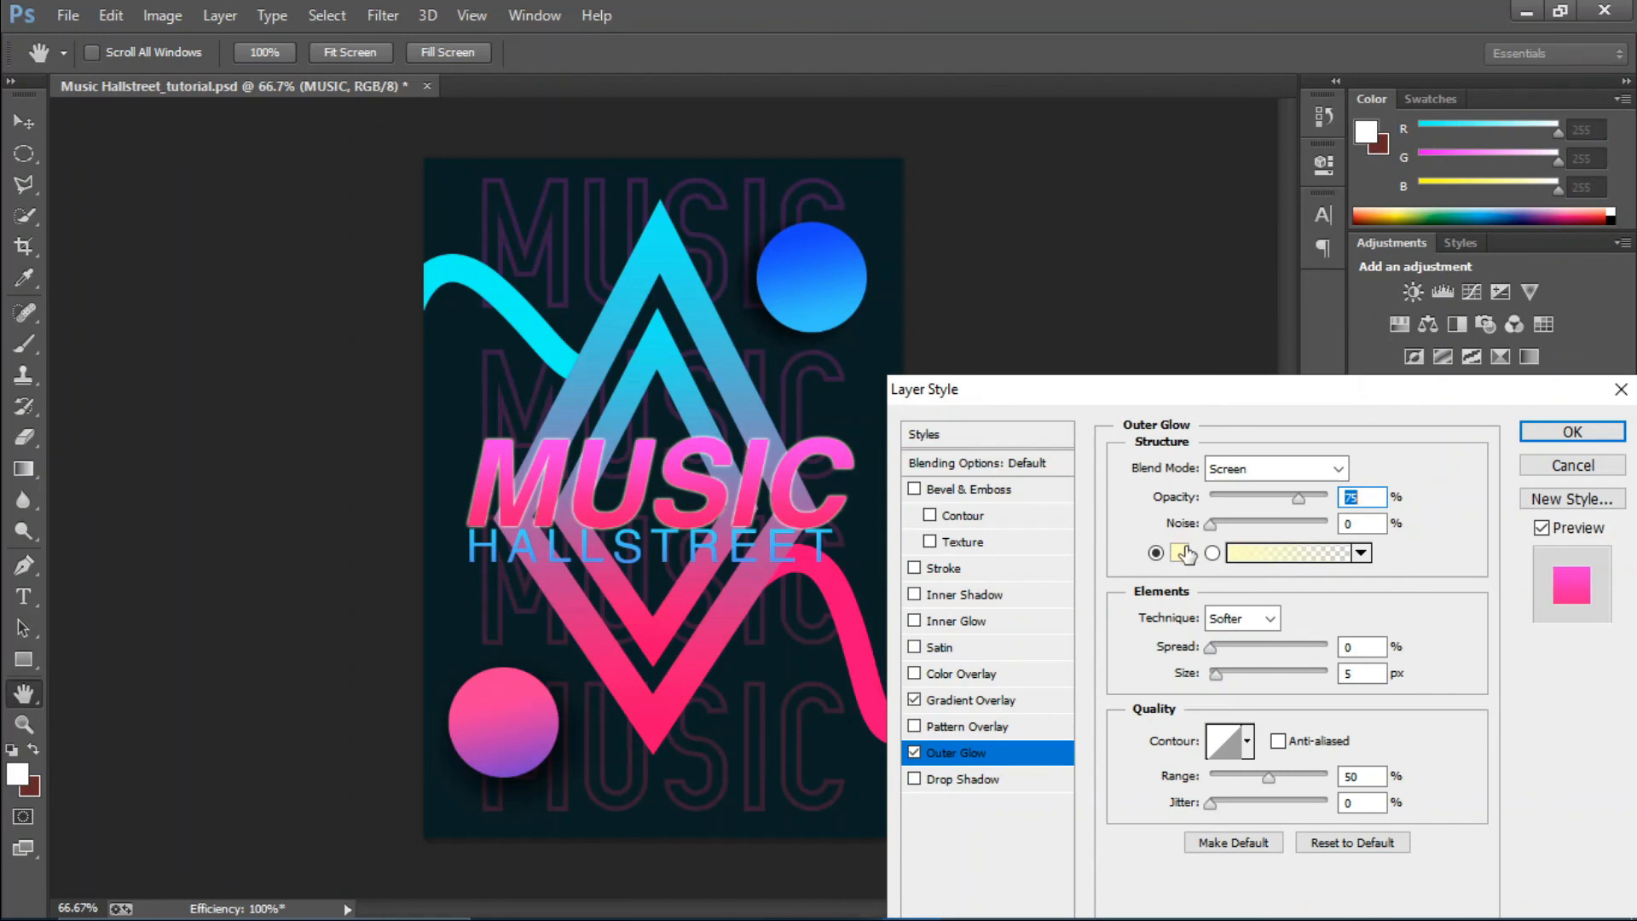
click(1184, 553)
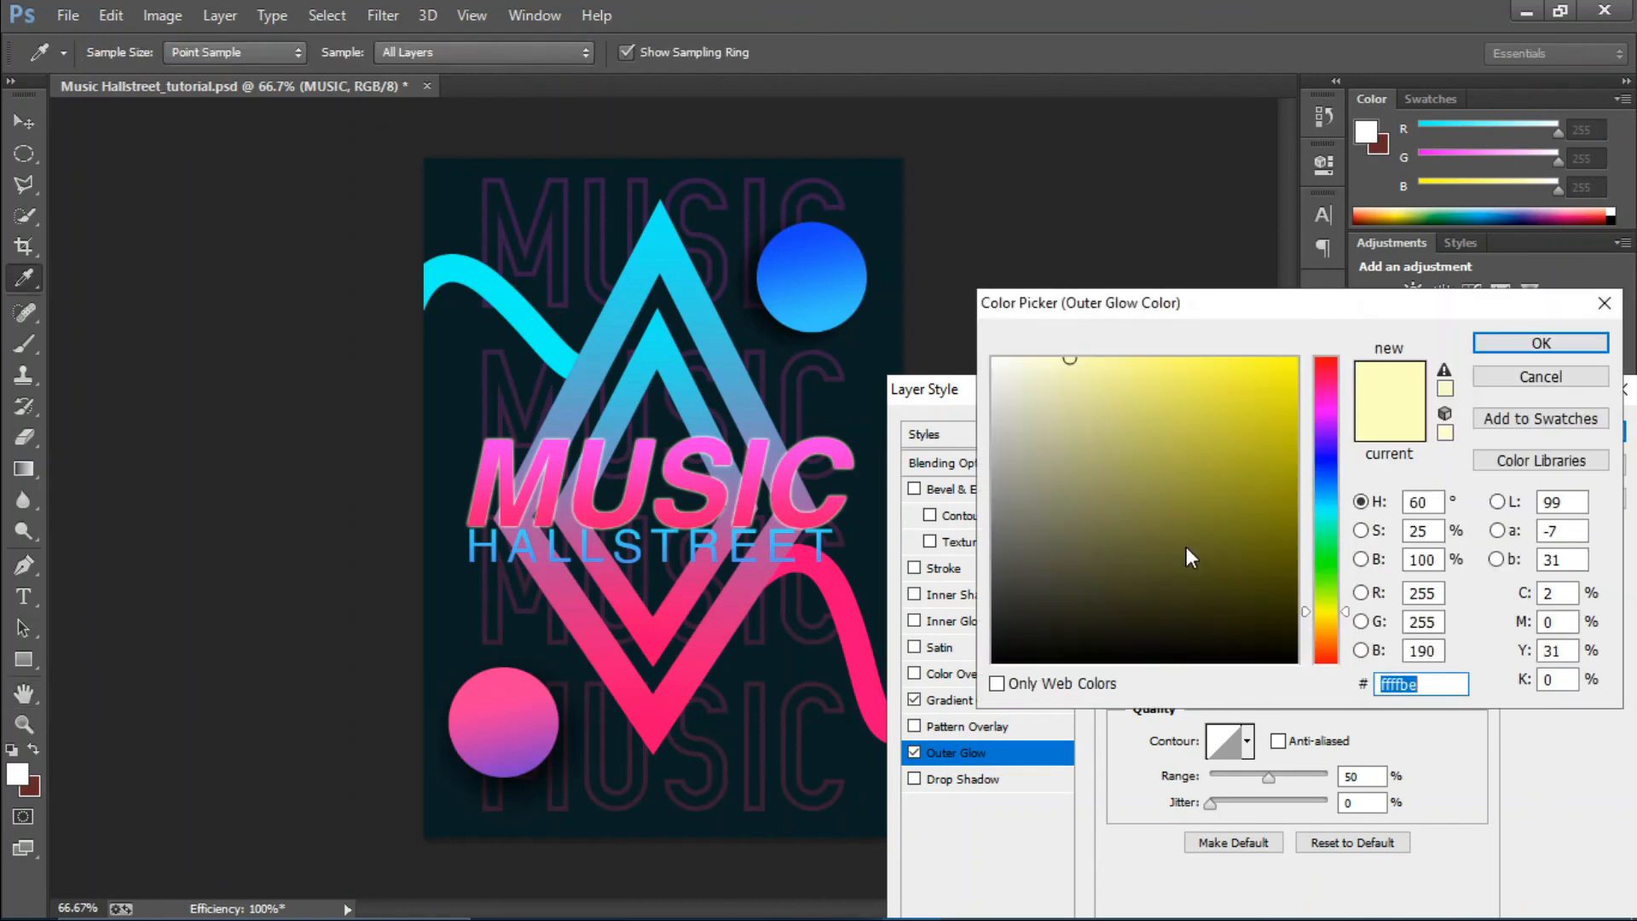
click(718, 486)
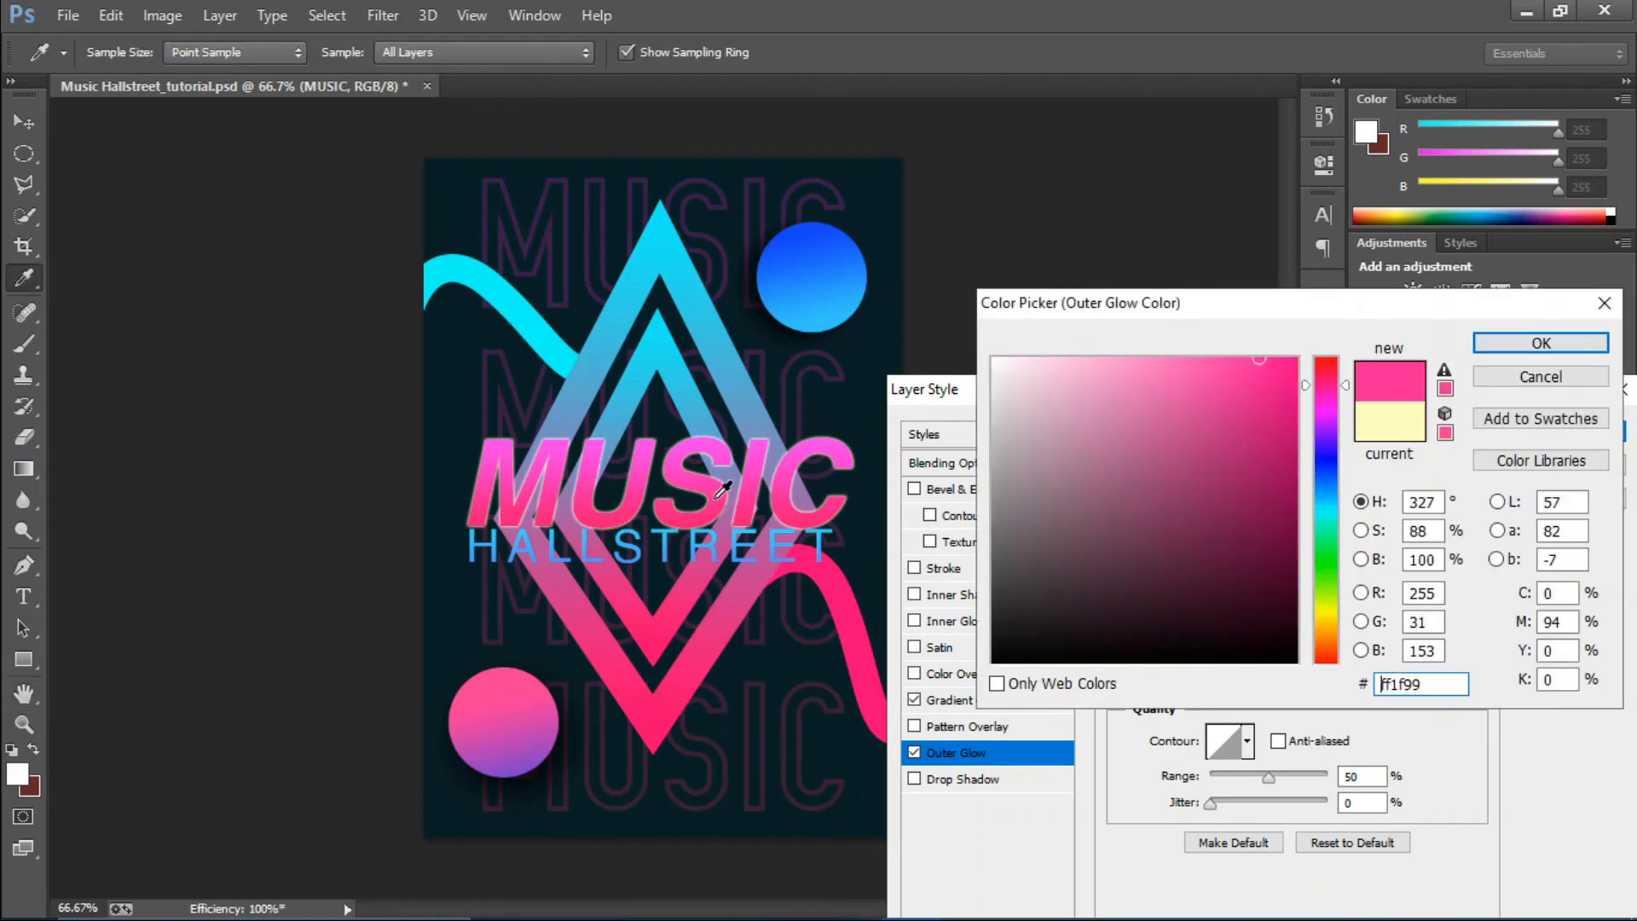
click(1569, 342)
Set the MUSIC title's Outer Glow to 43 px size, 0% spread, 71% opacity and 61% range, and apply it.
drag(1215, 673, 1236, 675)
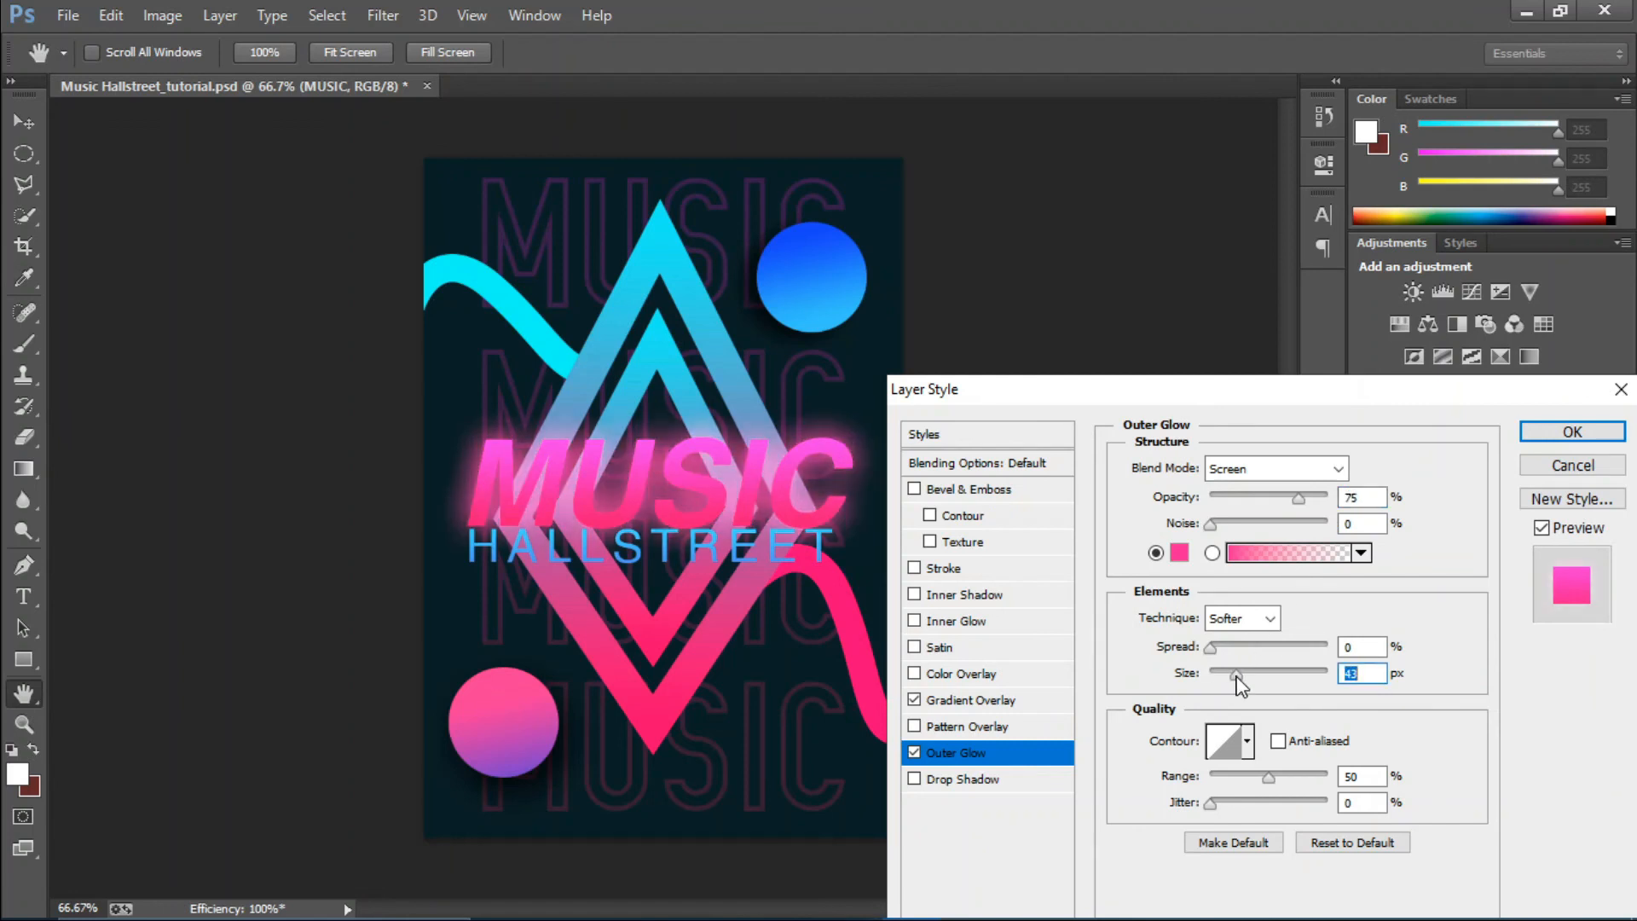
drag(1211, 647, 1208, 652)
drag(1298, 499, 1295, 500)
drag(1268, 778, 1289, 782)
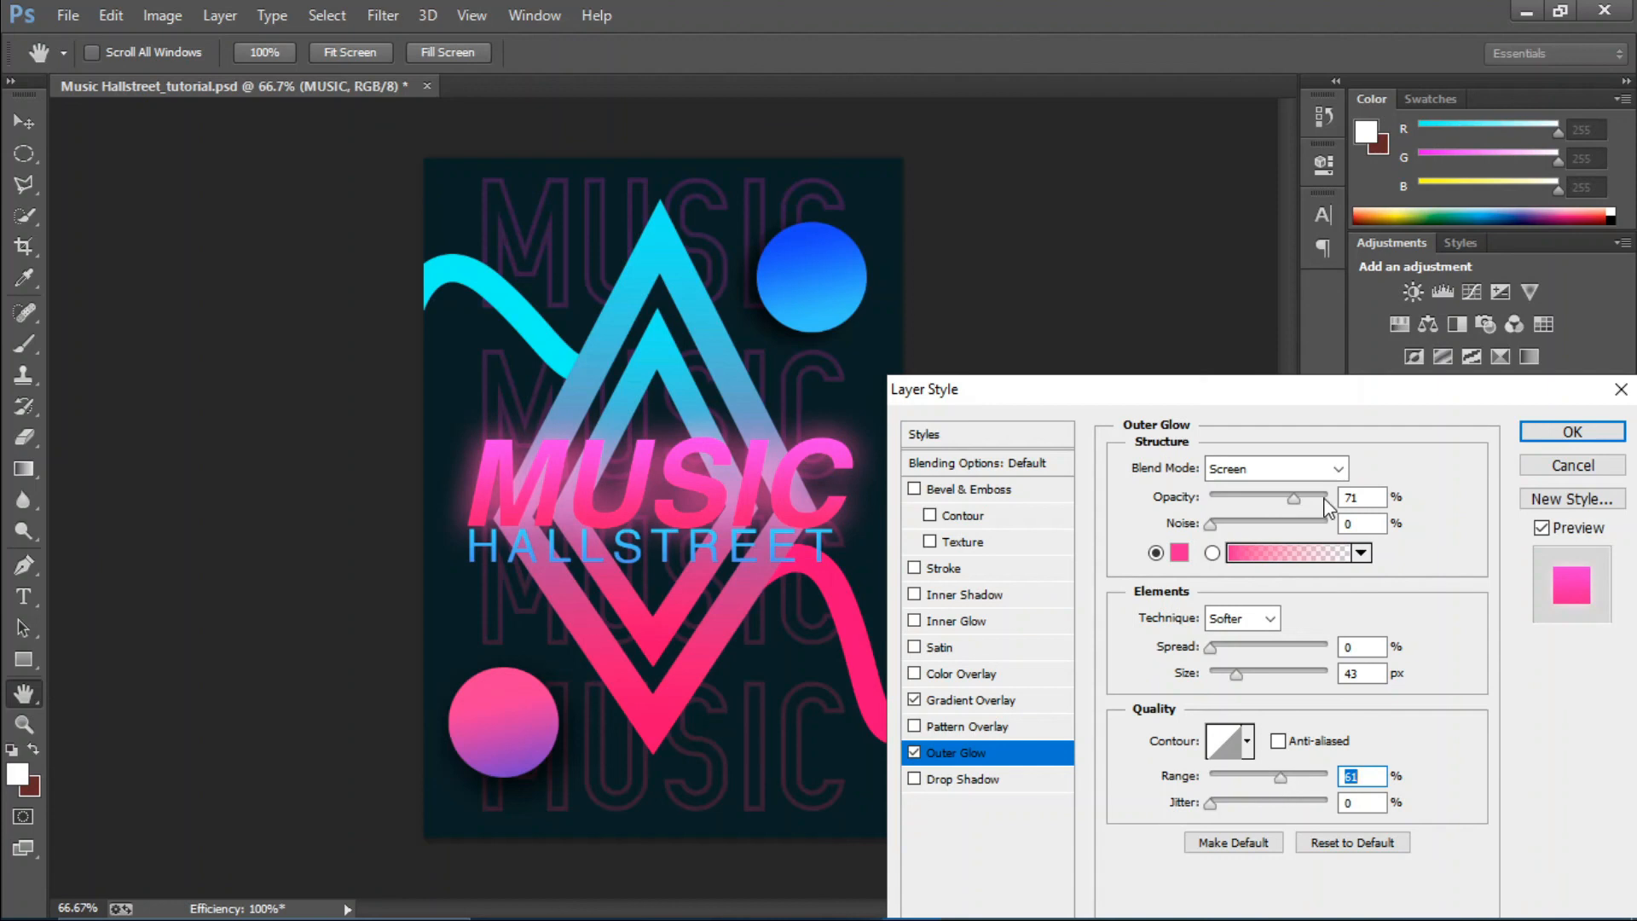
click(1571, 435)
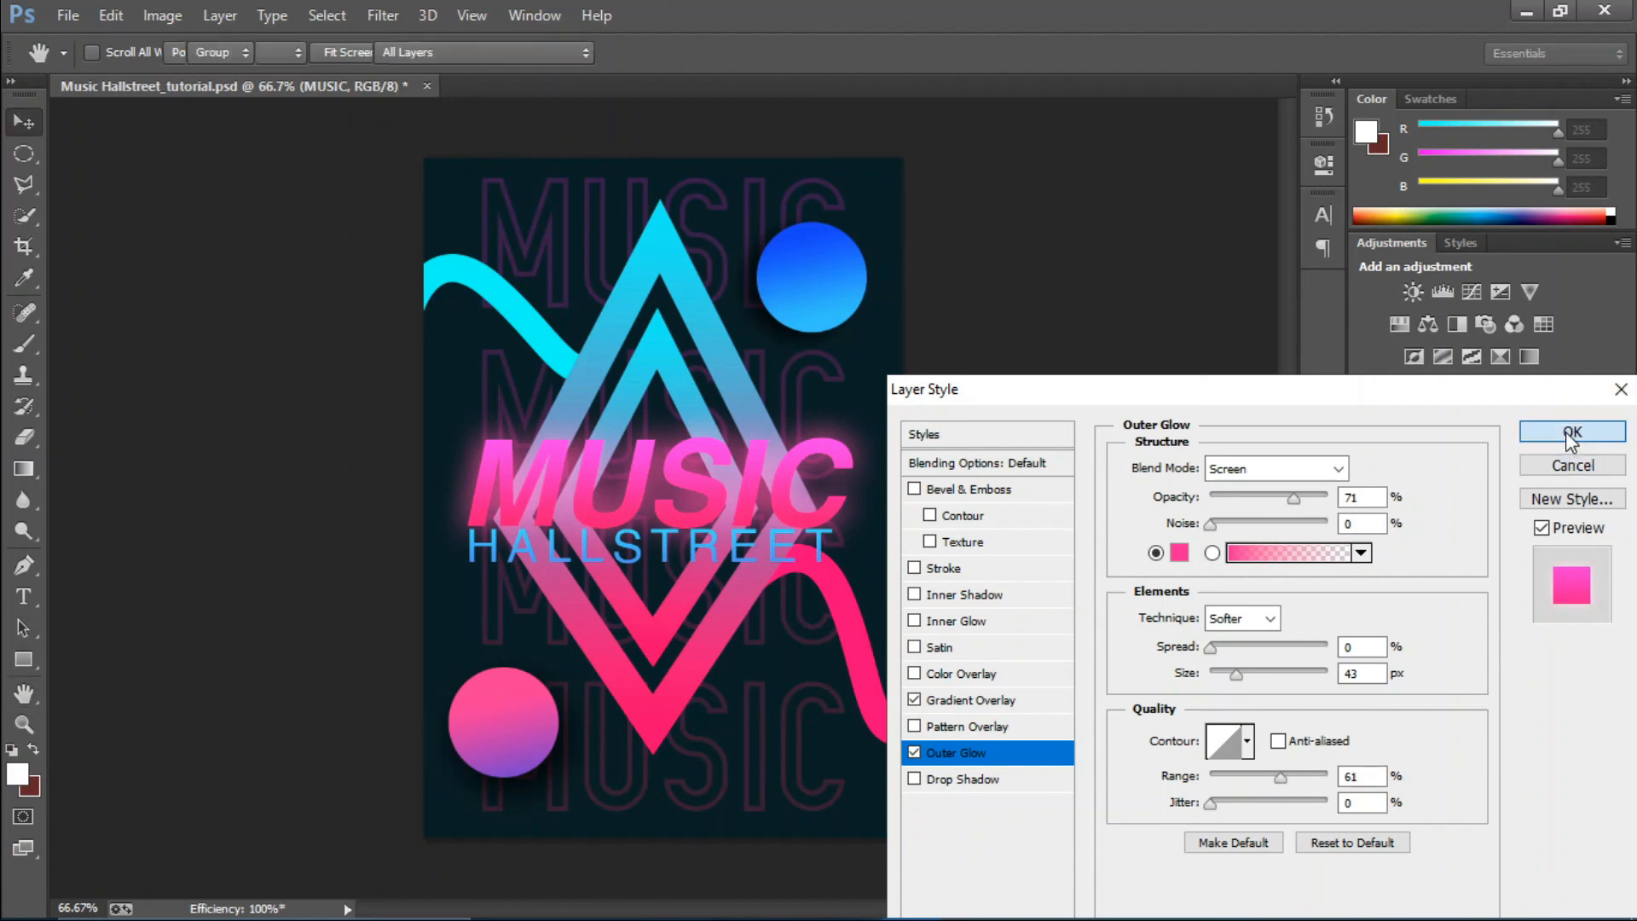
Add an Outer Glow to the HALLSTREET text with cyan sampled from the upper part of the large diamond.
click(1456, 578)
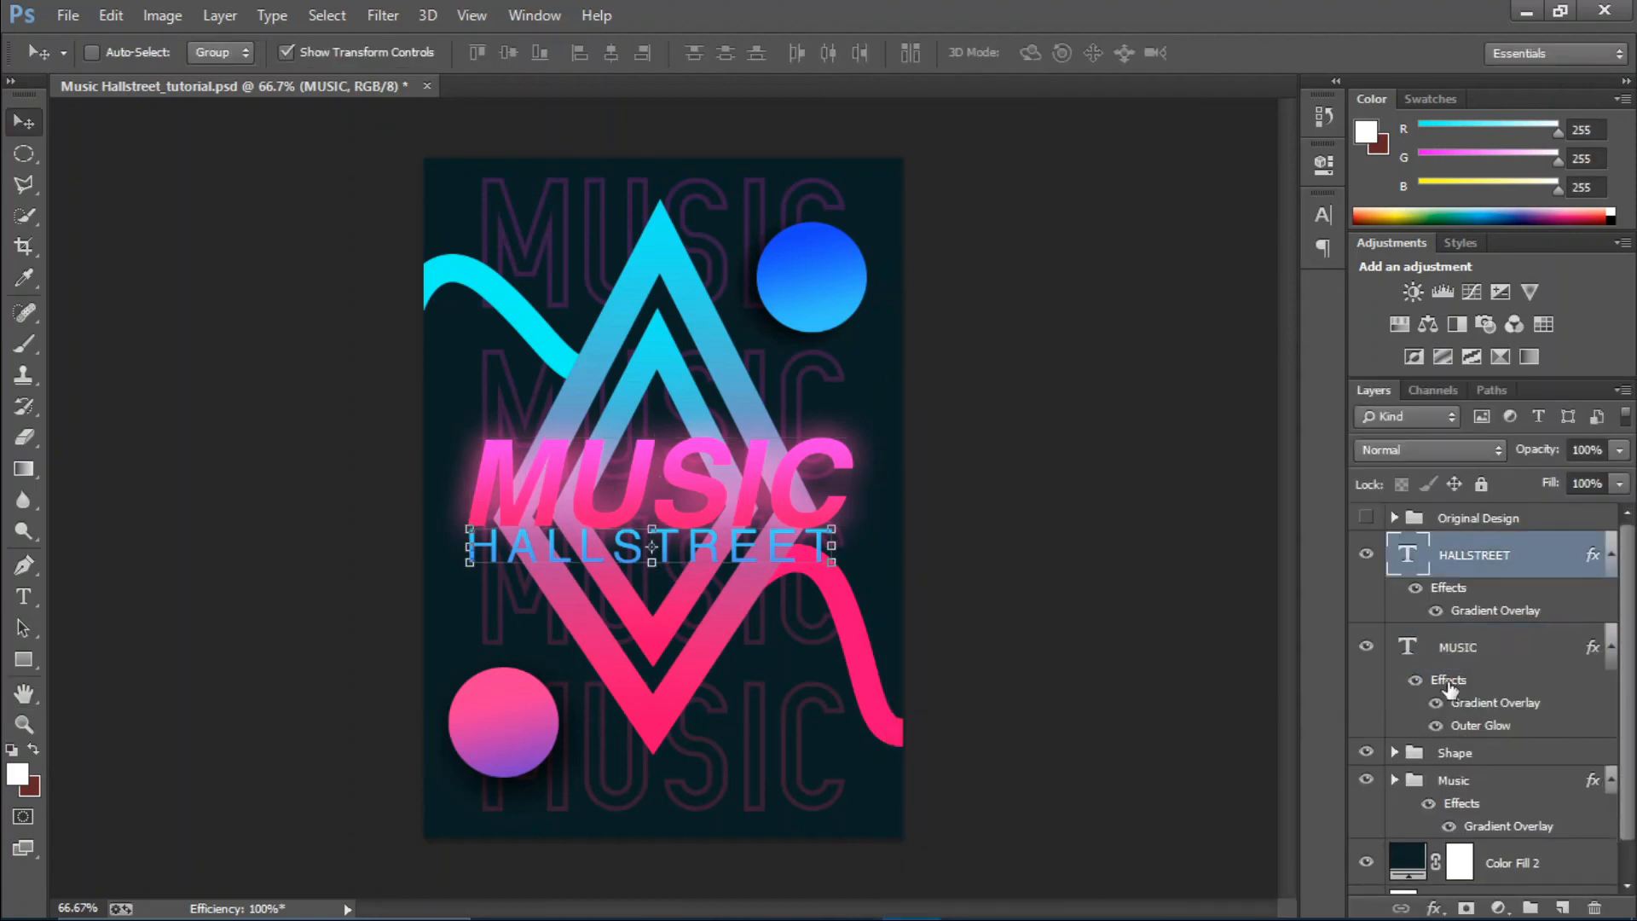
click(1433, 907)
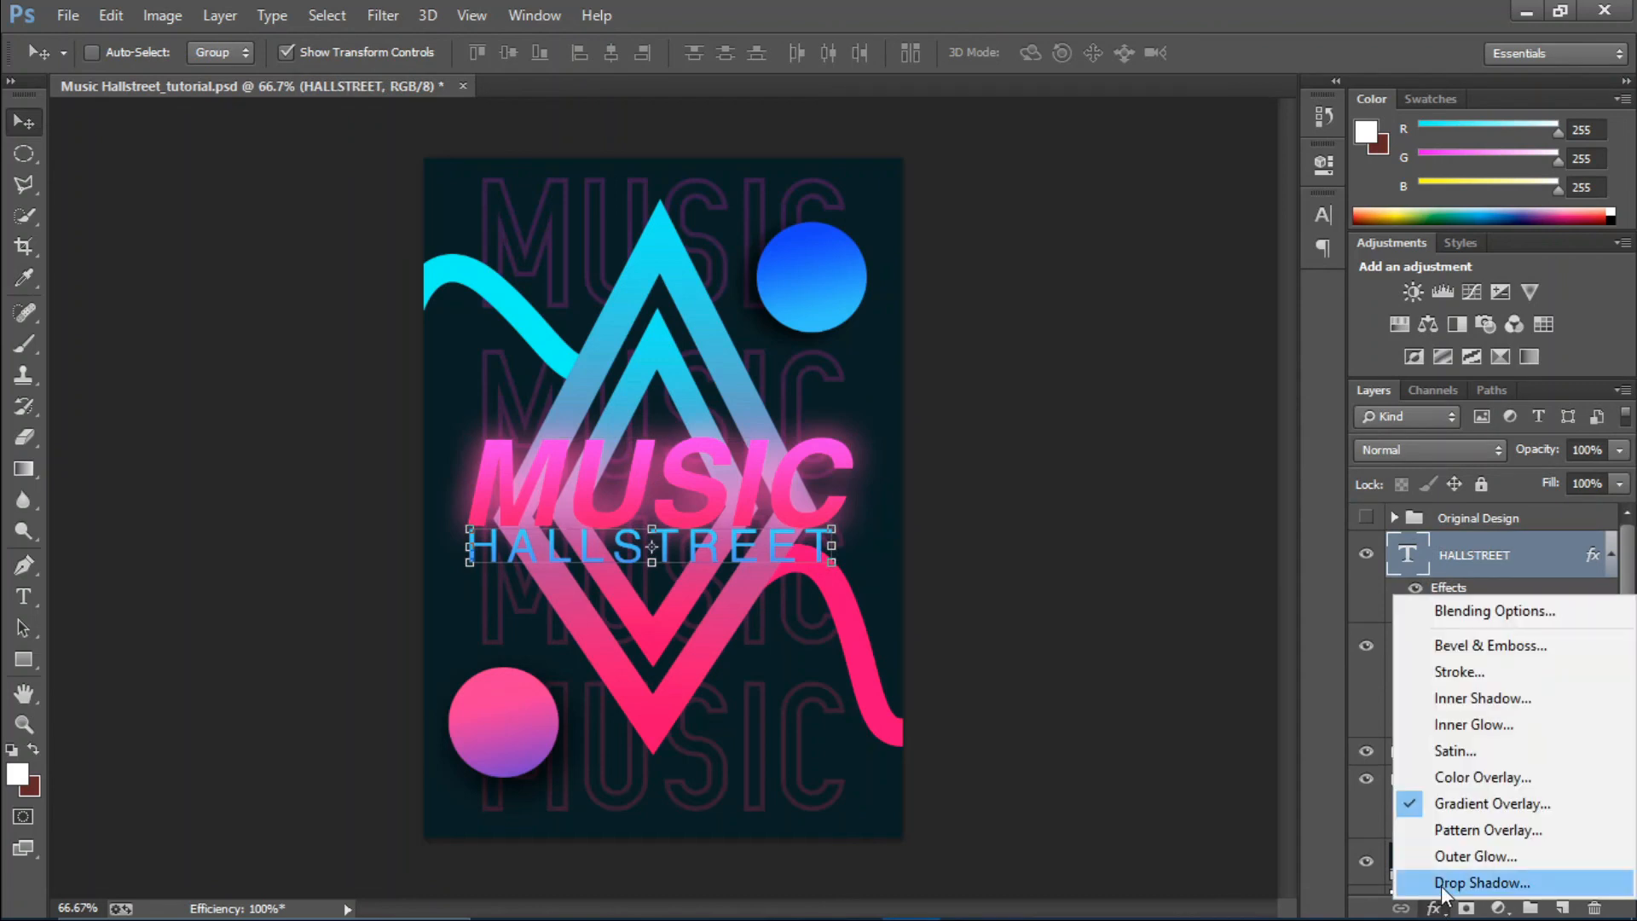
click(1439, 847)
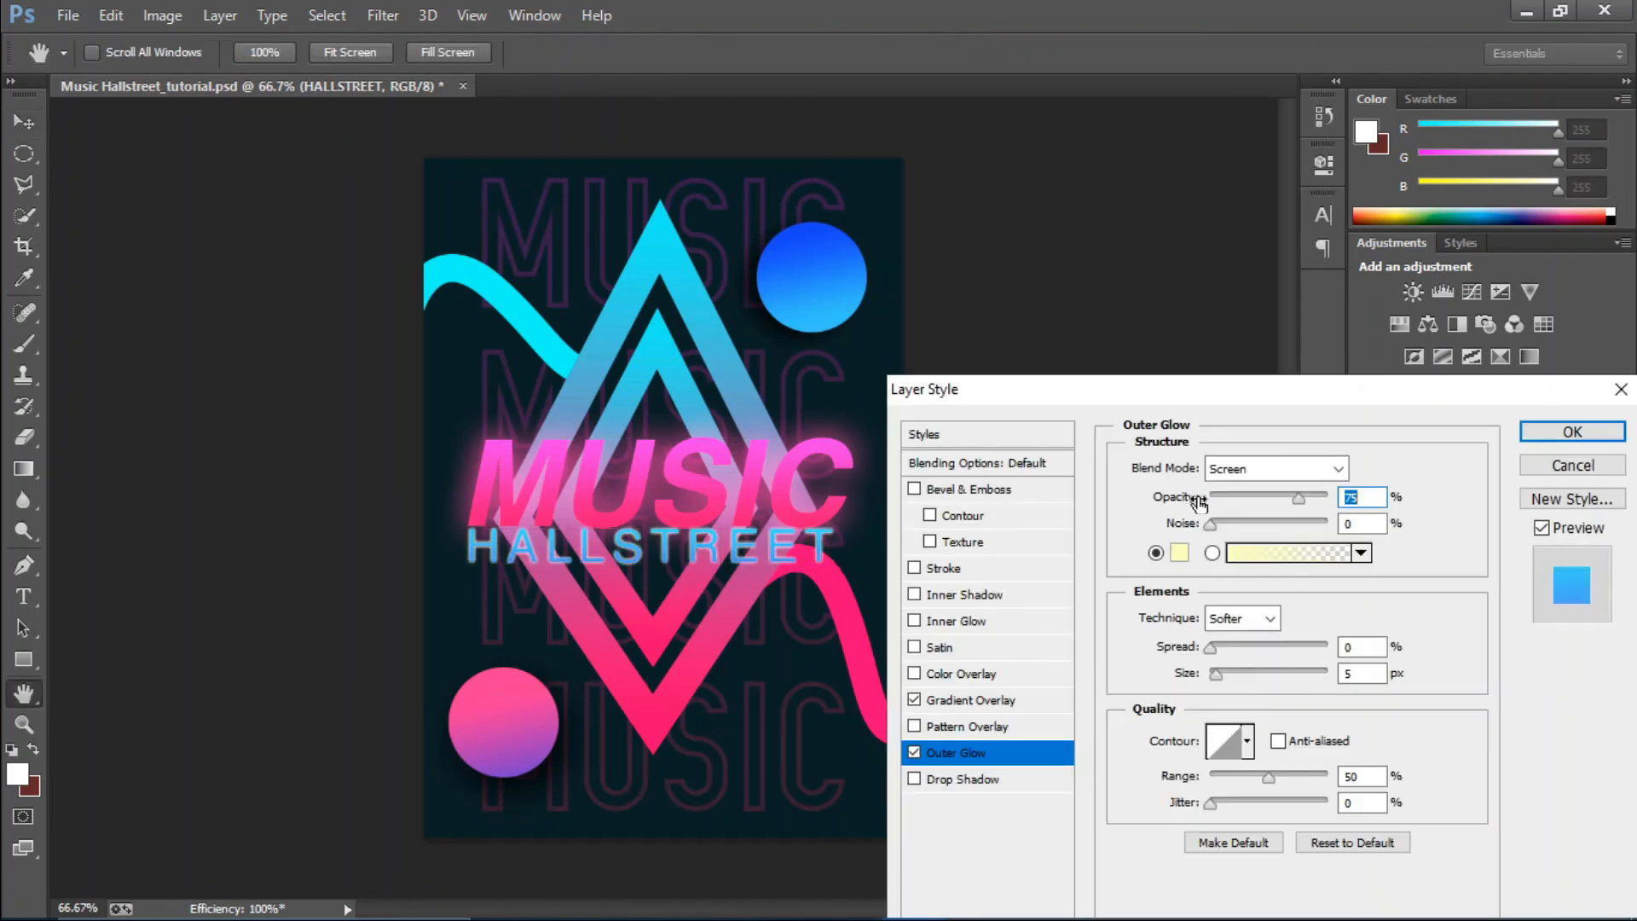
click(1178, 553)
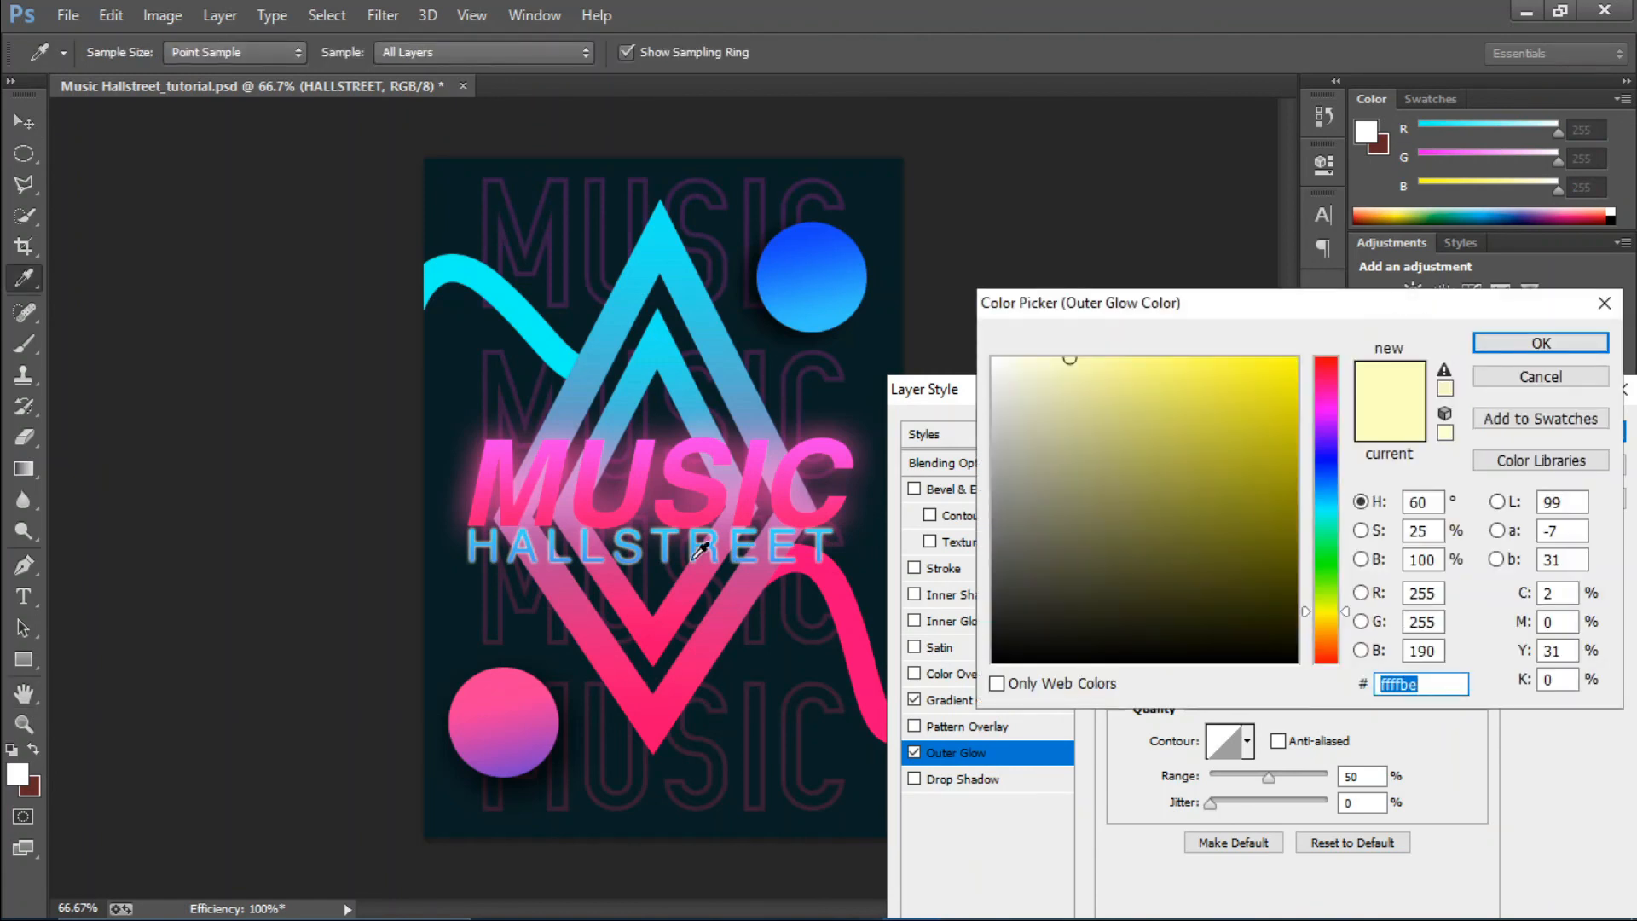
click(670, 255)
click(1487, 346)
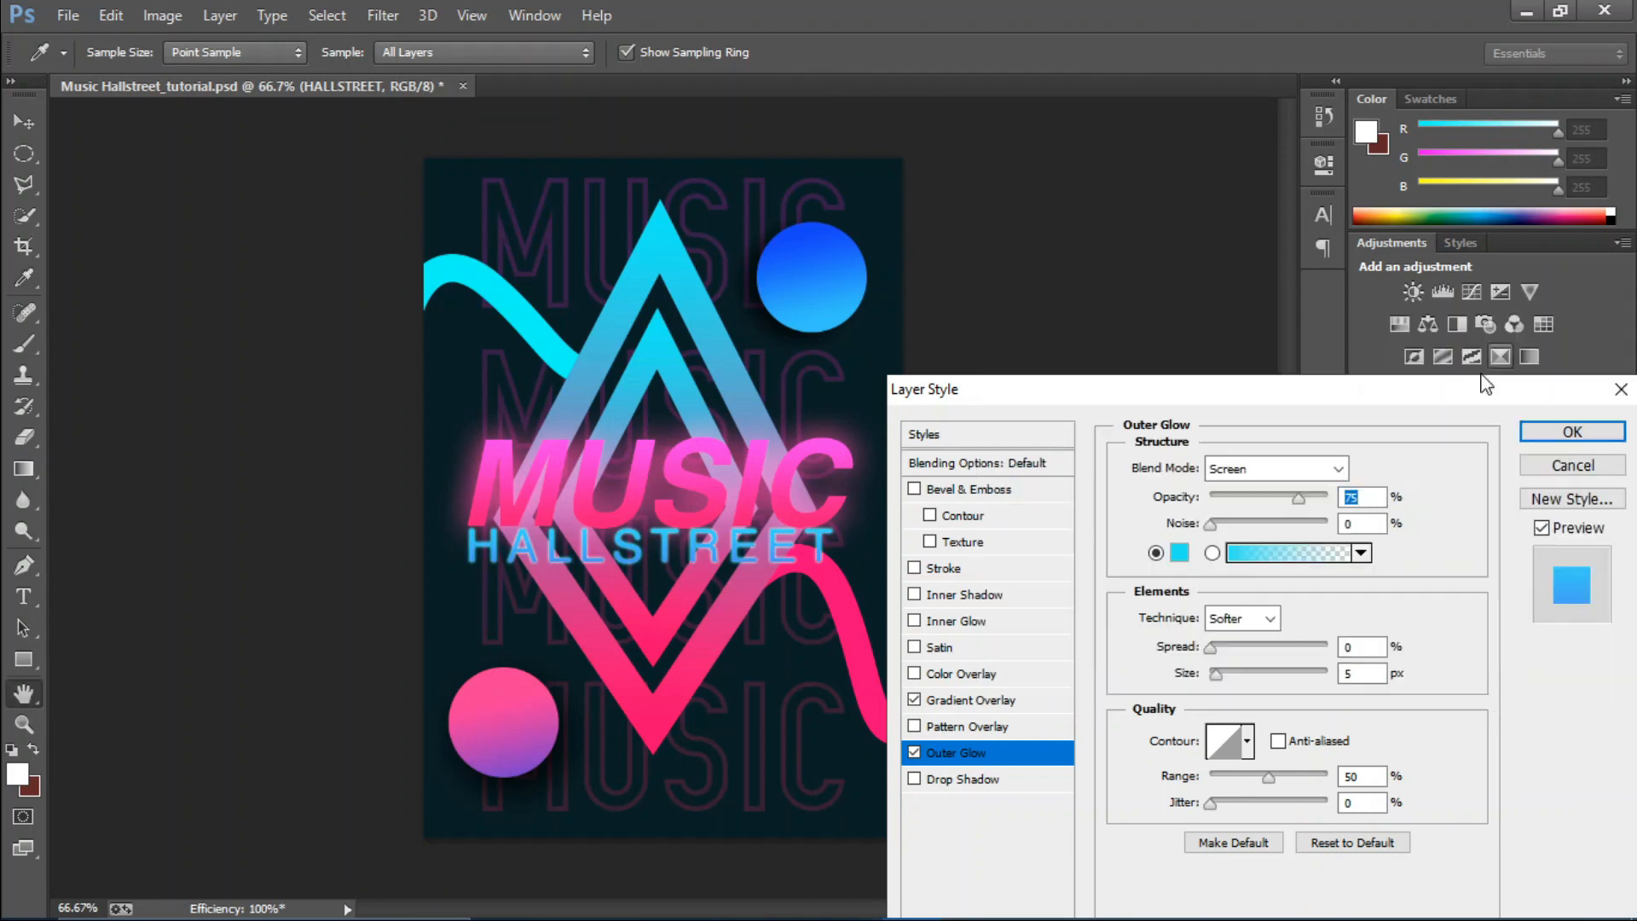
Set the HALLSTREET Outer Glow to 27 px size, 0% spread and about 53% opacity, raise its range slightly, and apply it.
click(1230, 673)
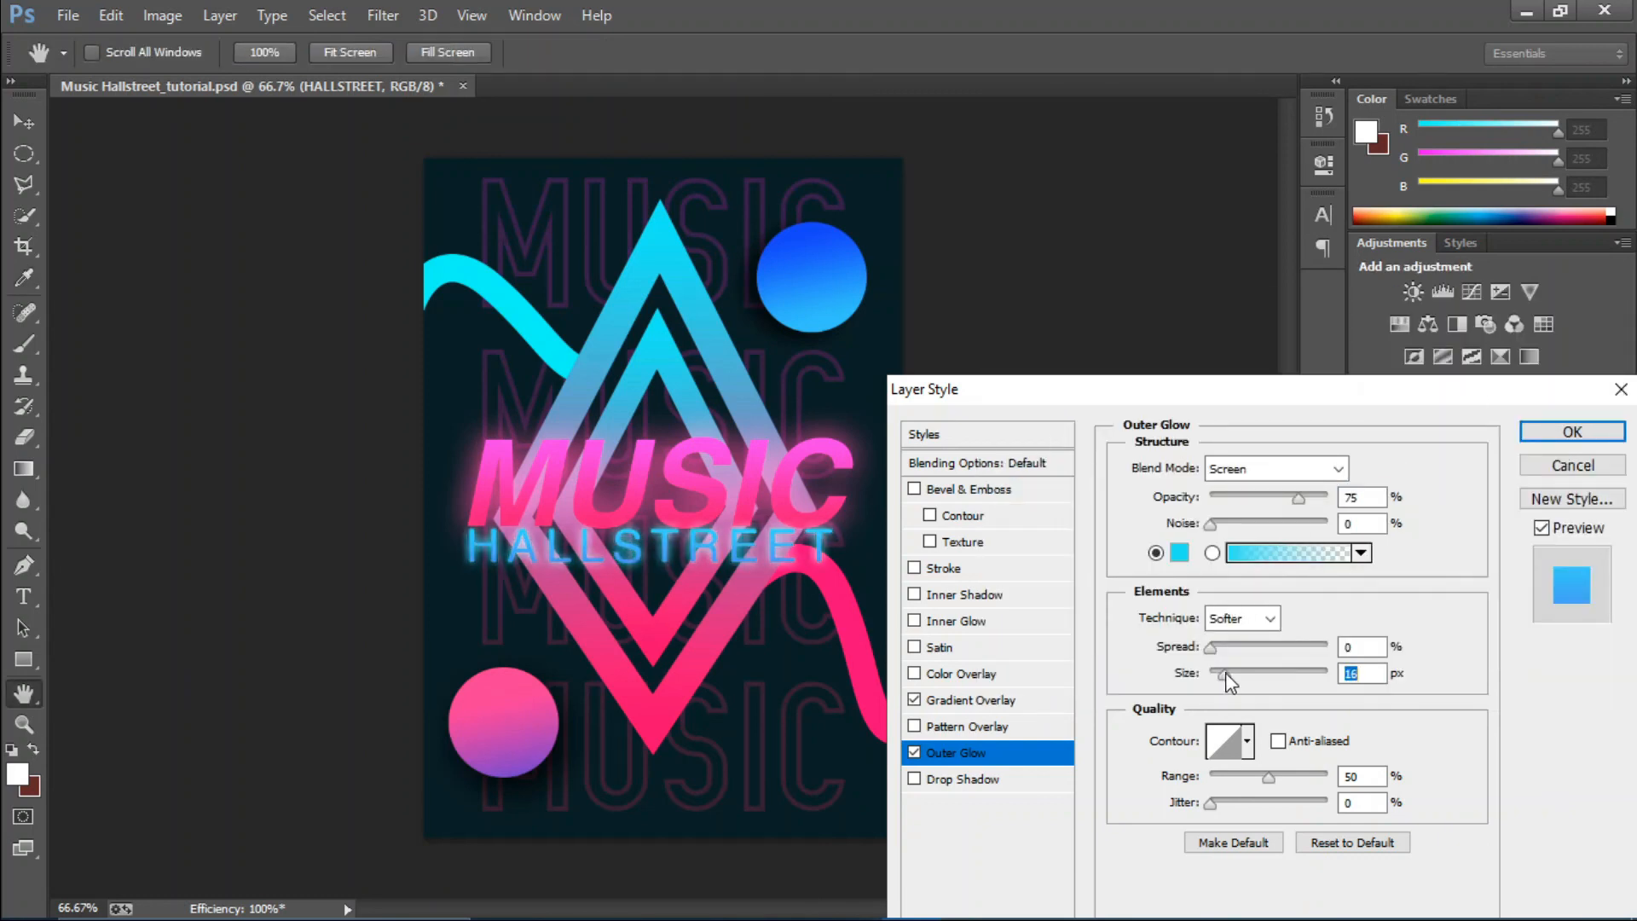
click(1210, 648)
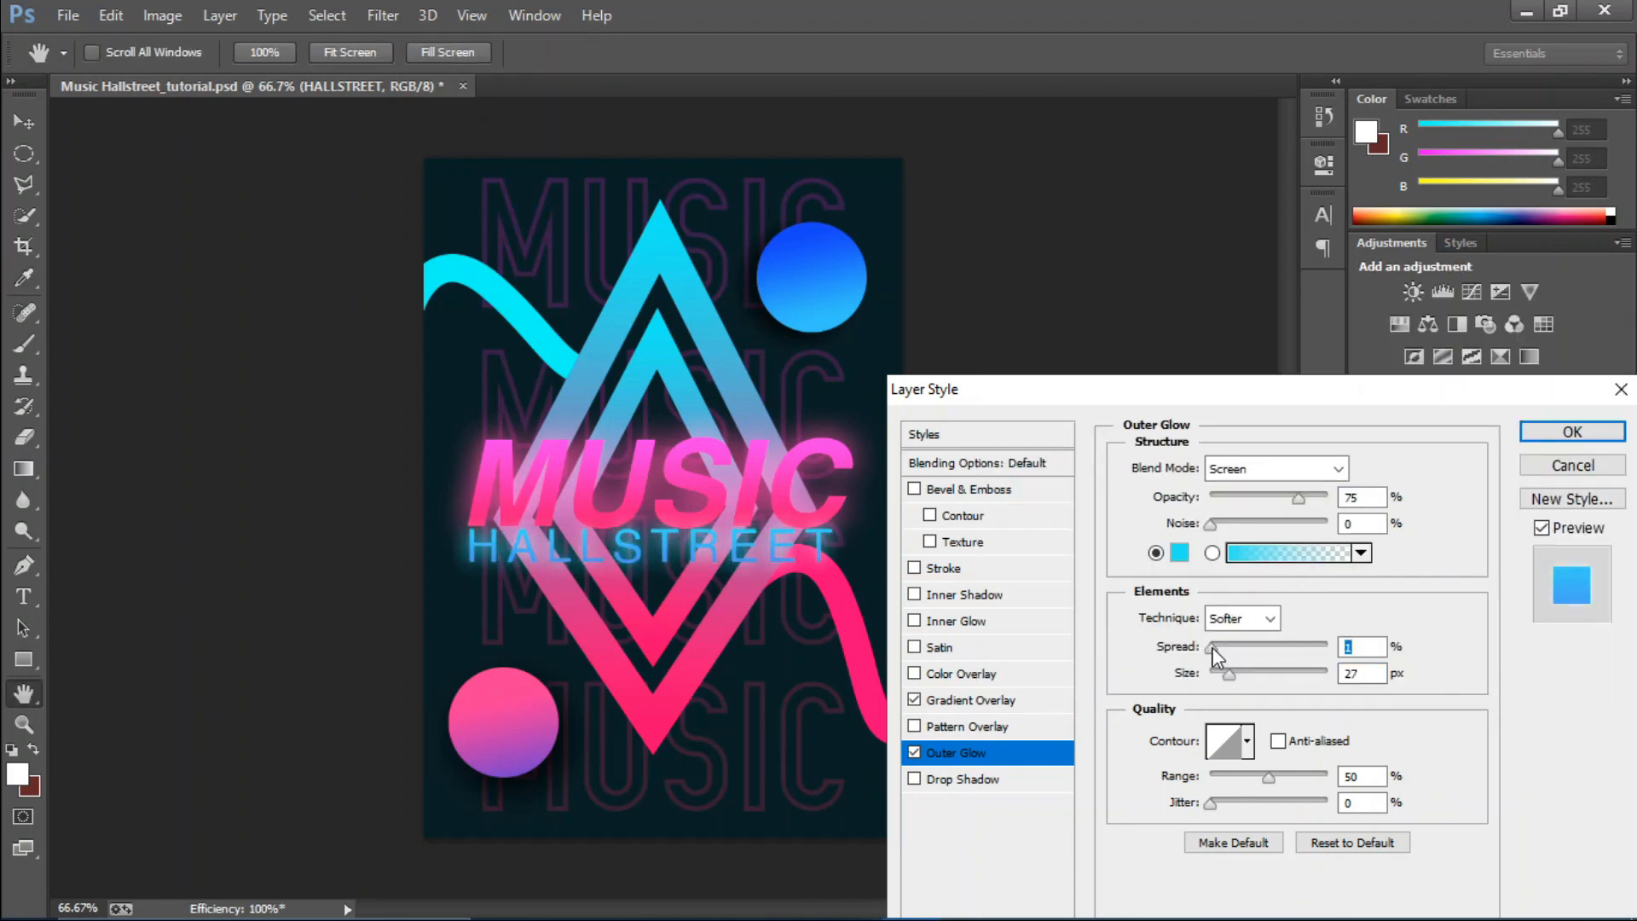
drag(1300, 501, 1275, 508)
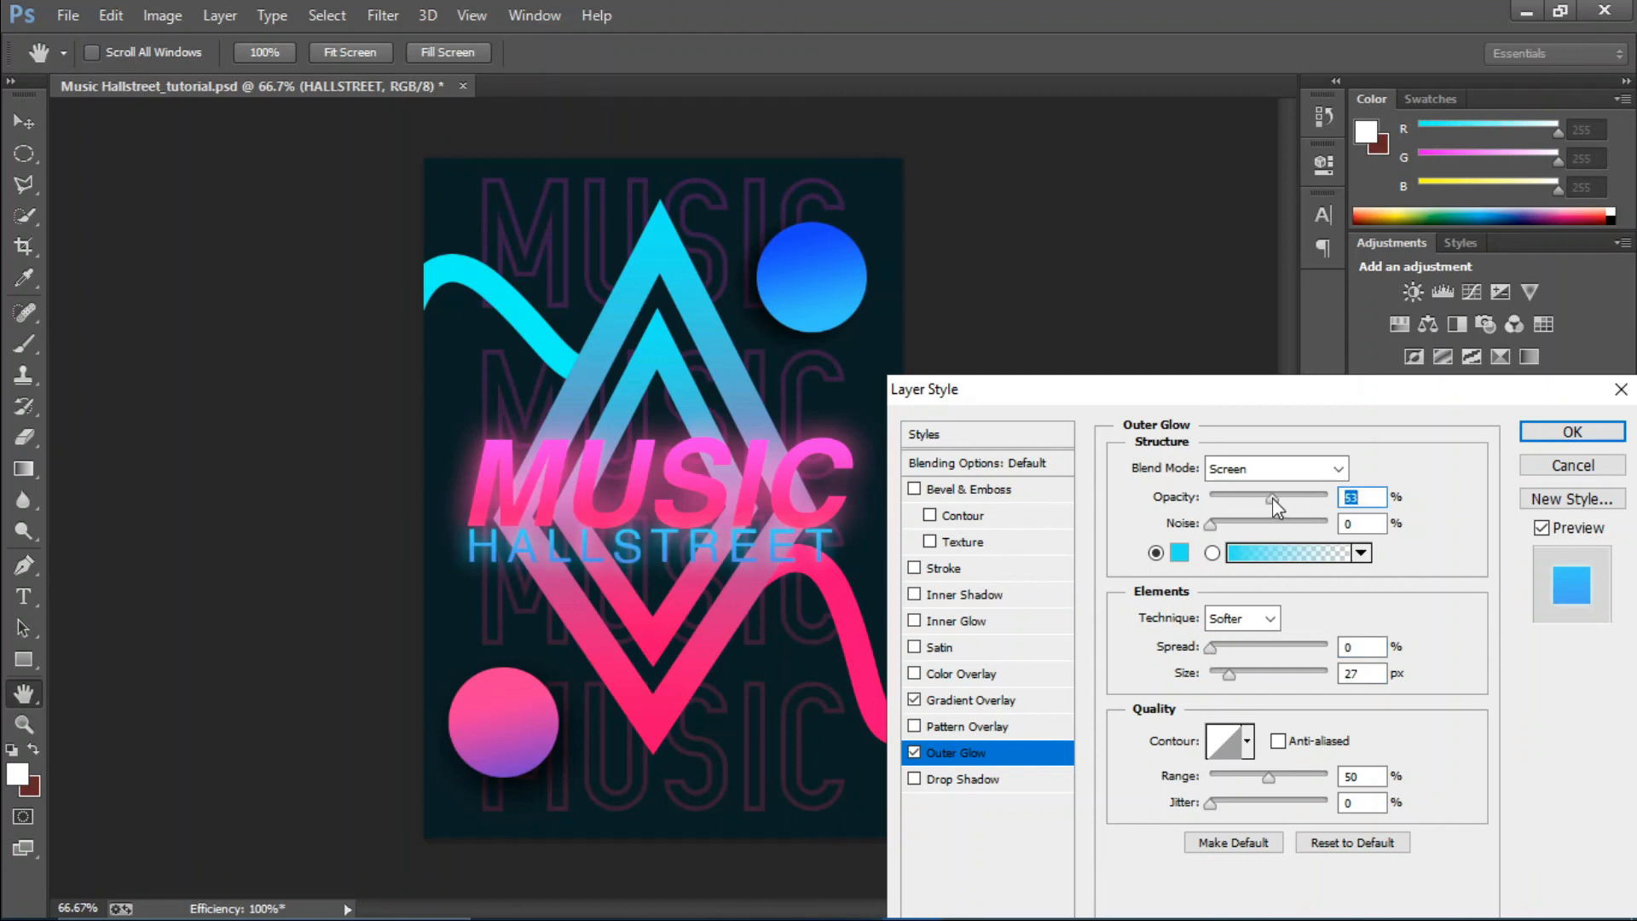
drag(1273, 781, 1283, 782)
click(1567, 432)
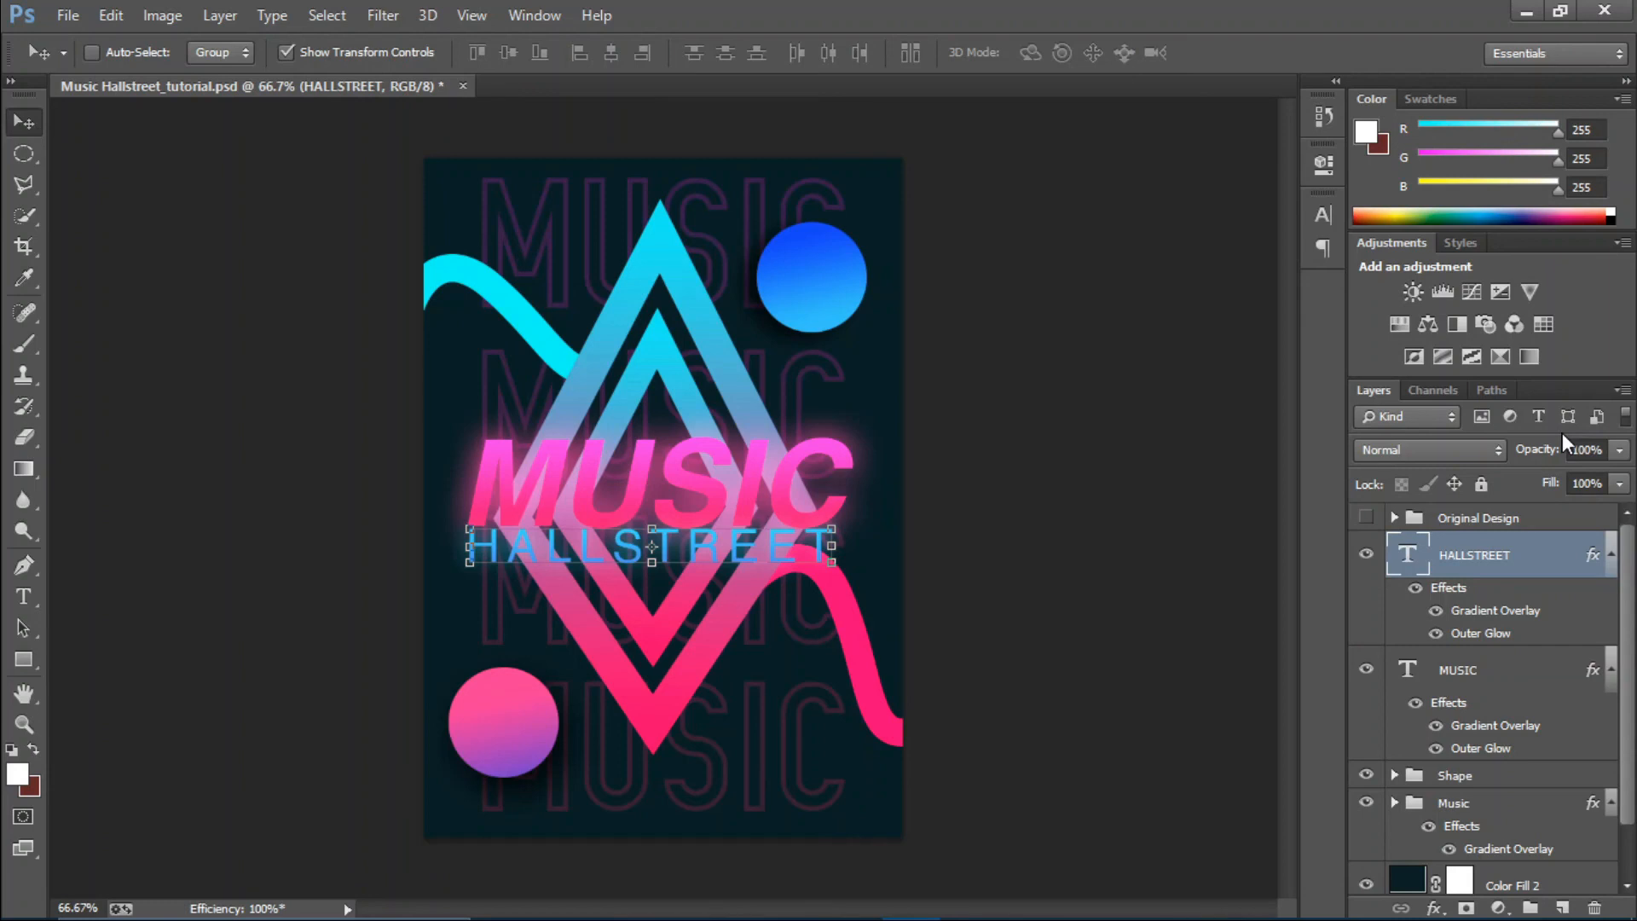
Add a new empty layer above the HALLSTREET text and set its blend mode to Color Dodge.
click(1565, 907)
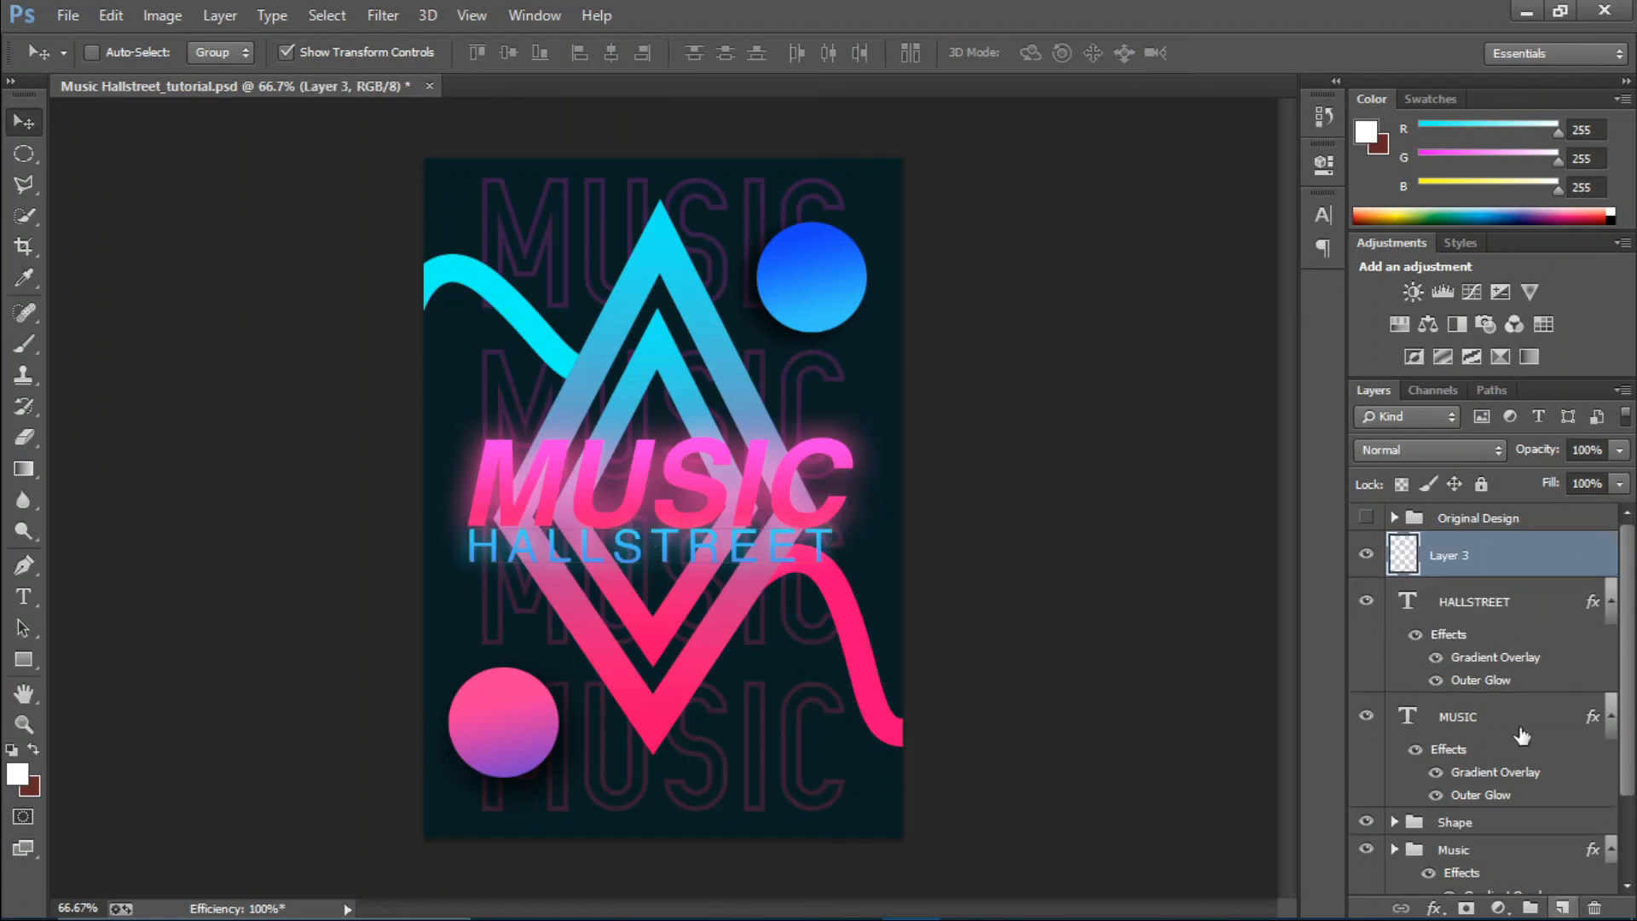
click(1429, 450)
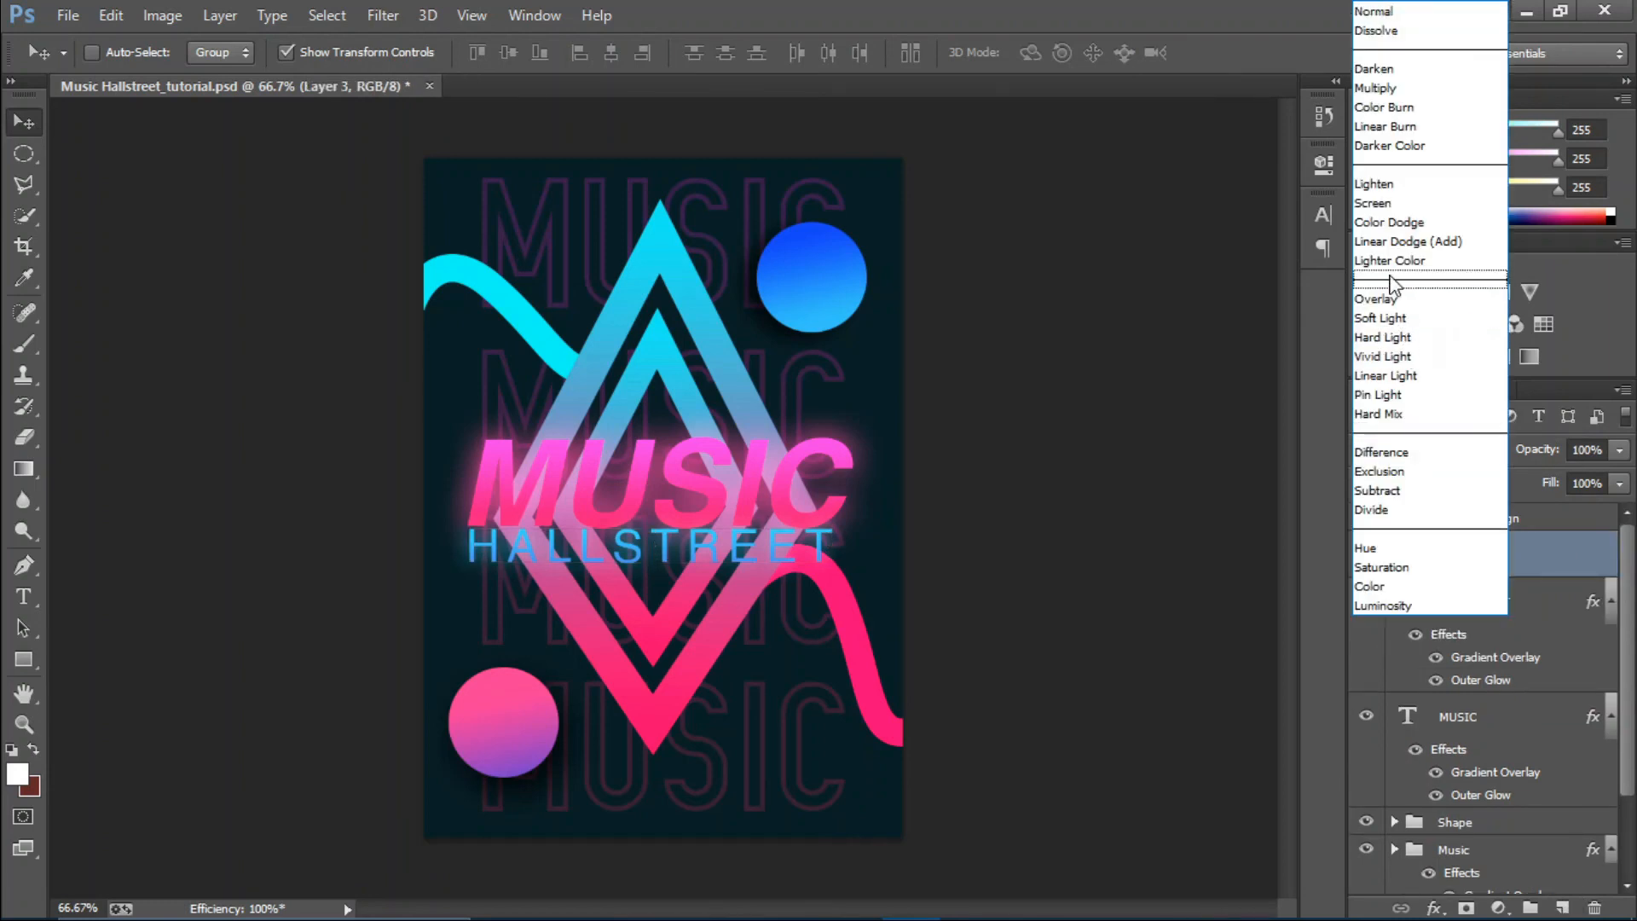
click(1393, 222)
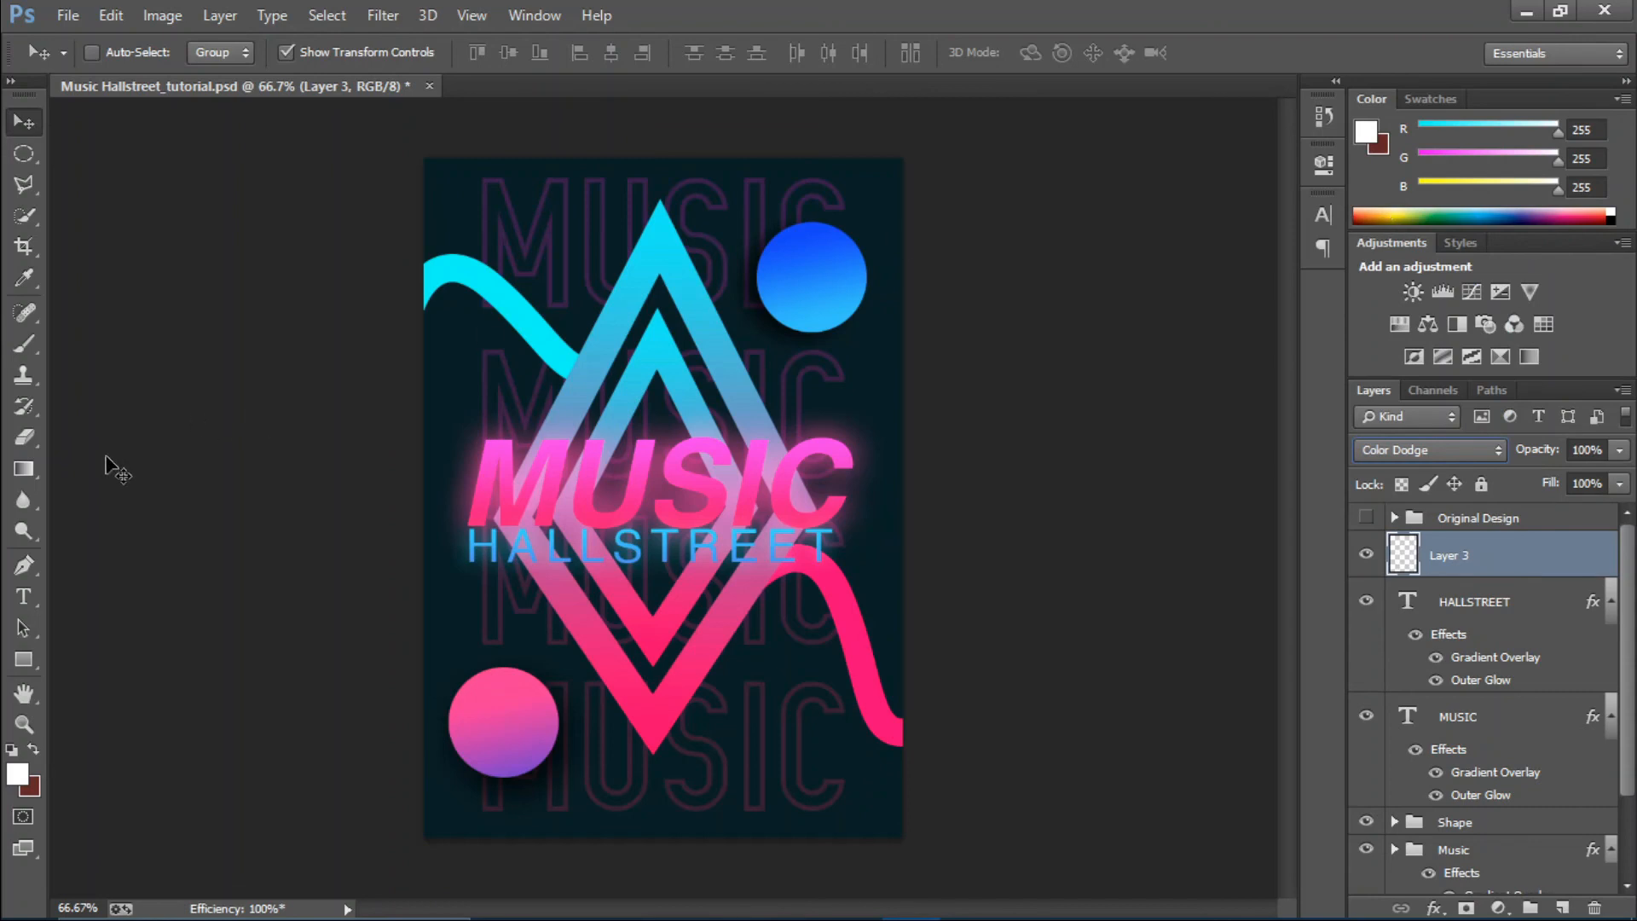
Activate the Brush tool with its flow lowered to 24%.
click(24, 343)
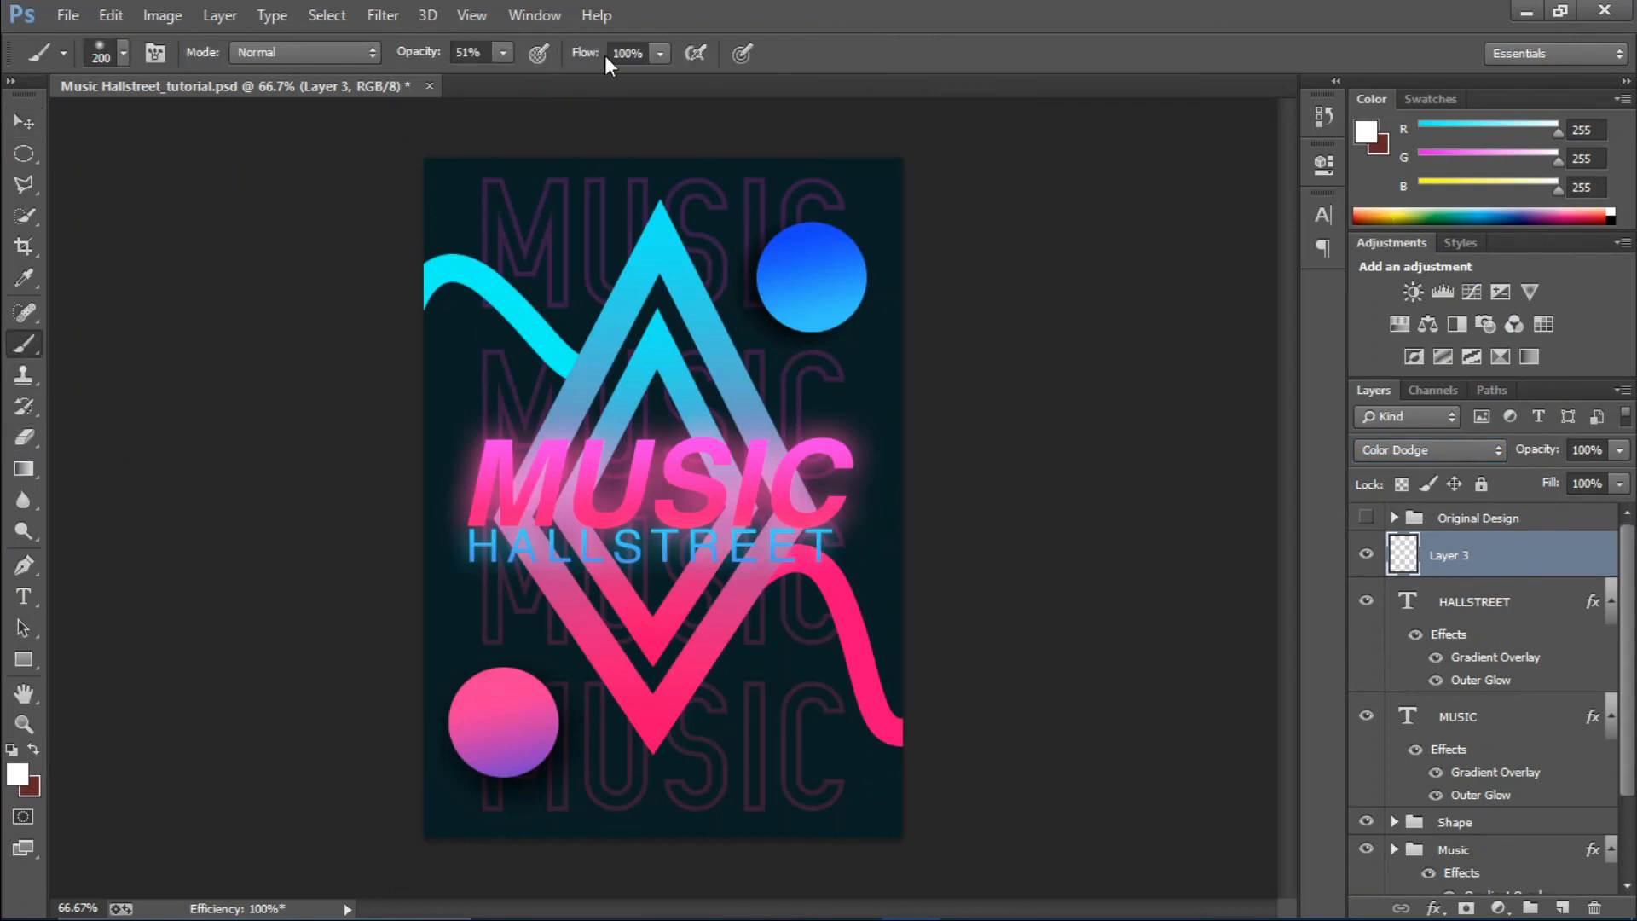
click(660, 53)
drag(663, 79, 565, 82)
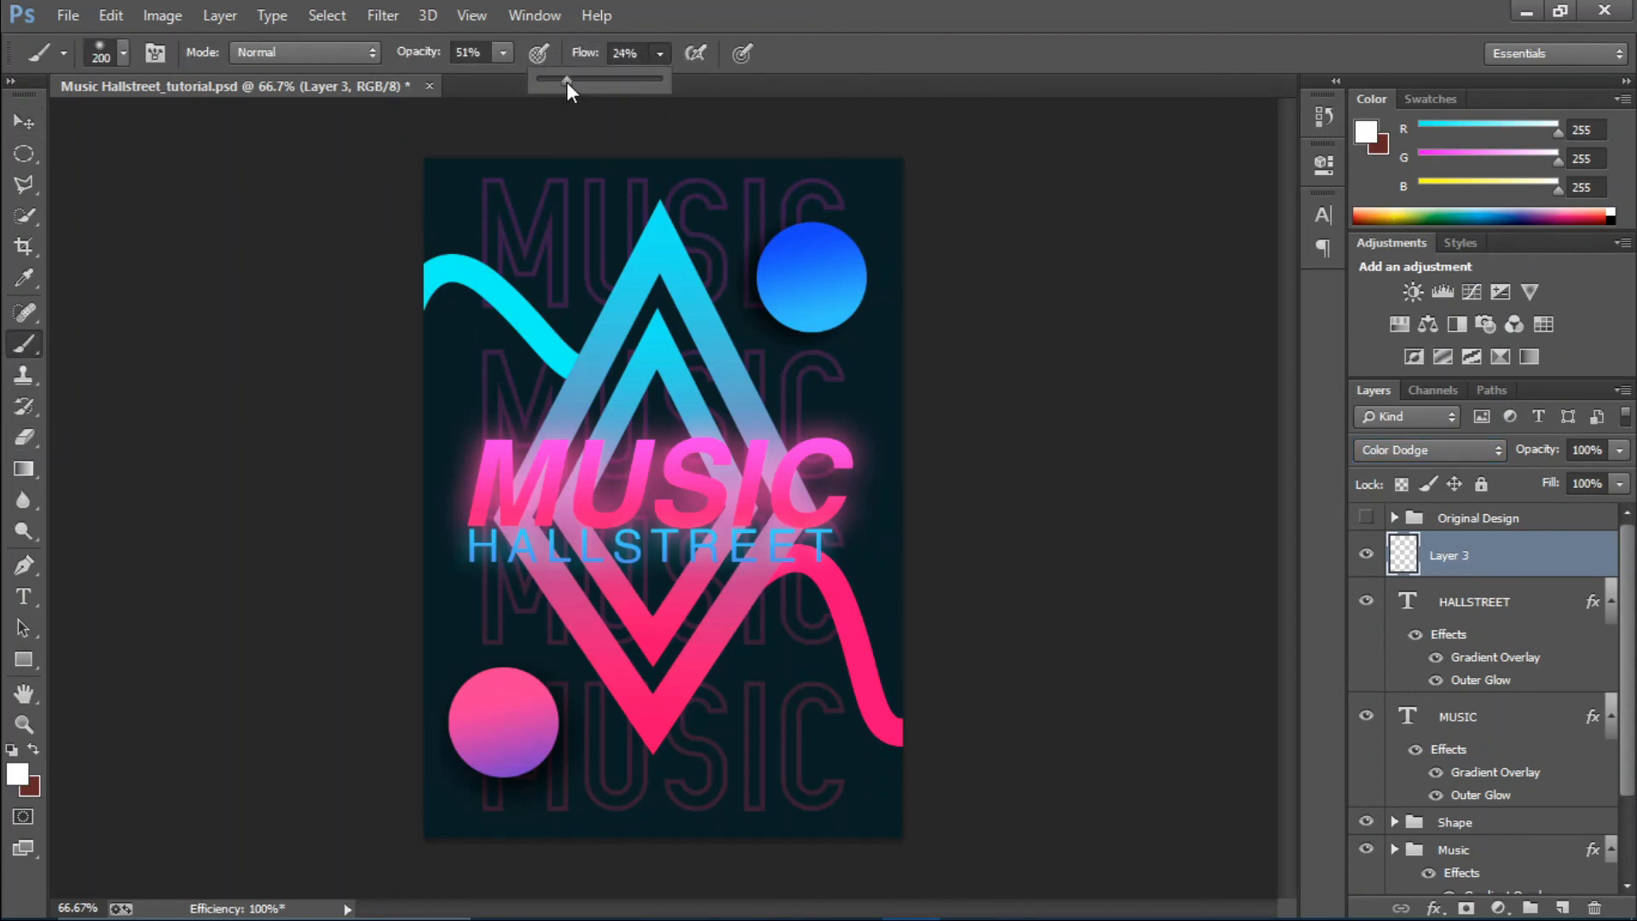
click(949, 2)
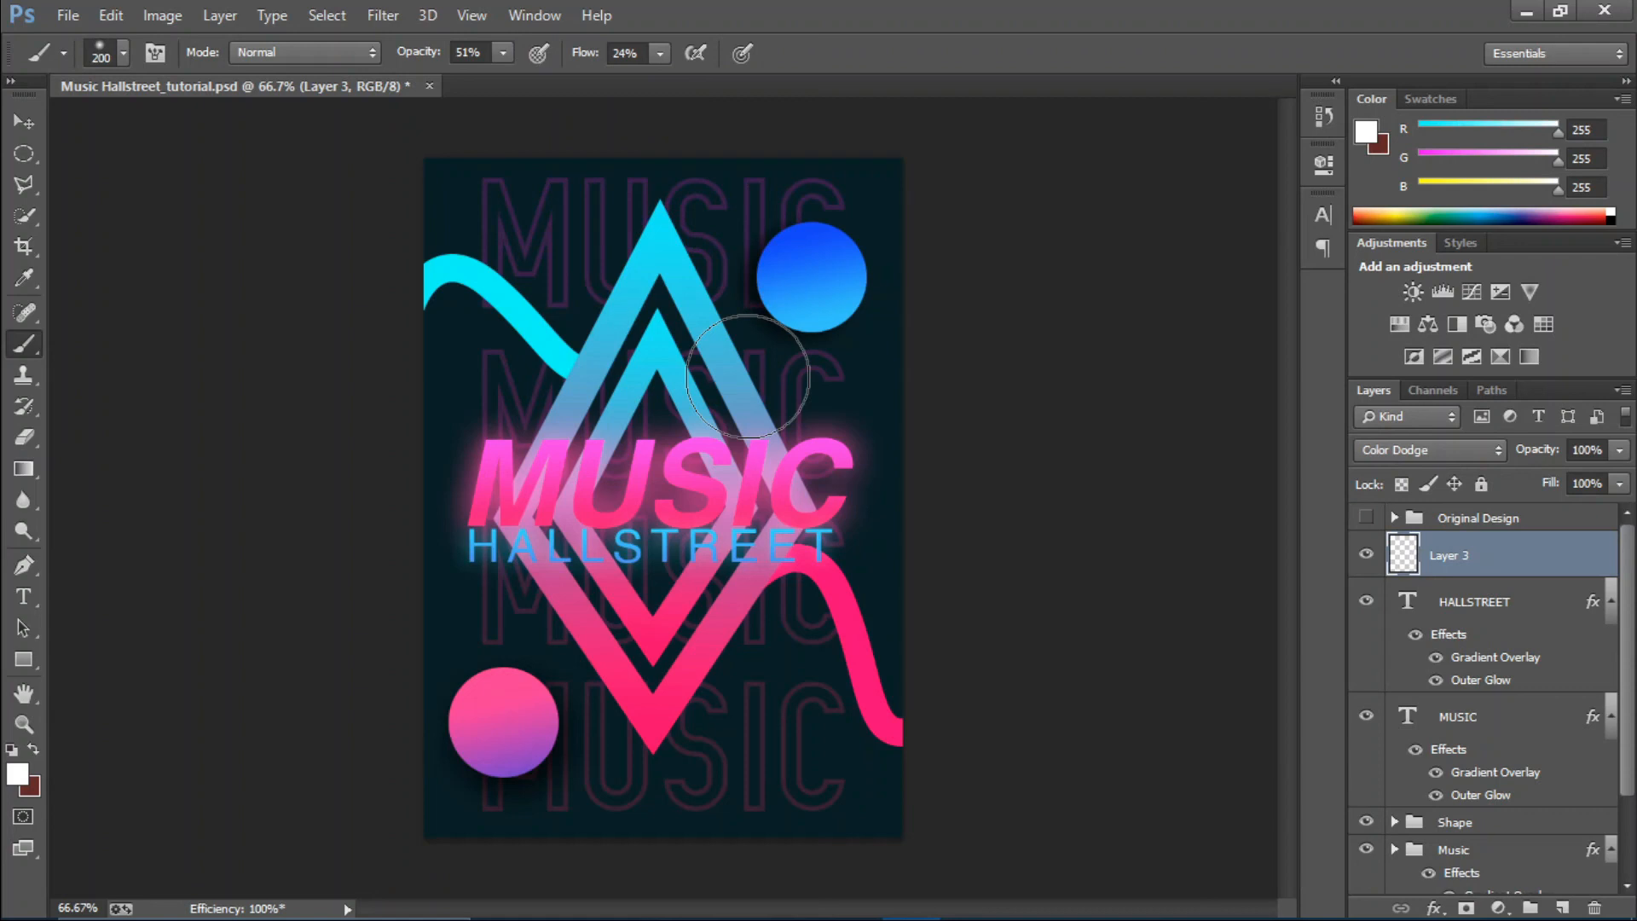
Sample pink from the MUSIC title, enlarge the brush to 700 px and paint a soft glow over the upper diamond on Layer 3.
alt+click(650, 451)
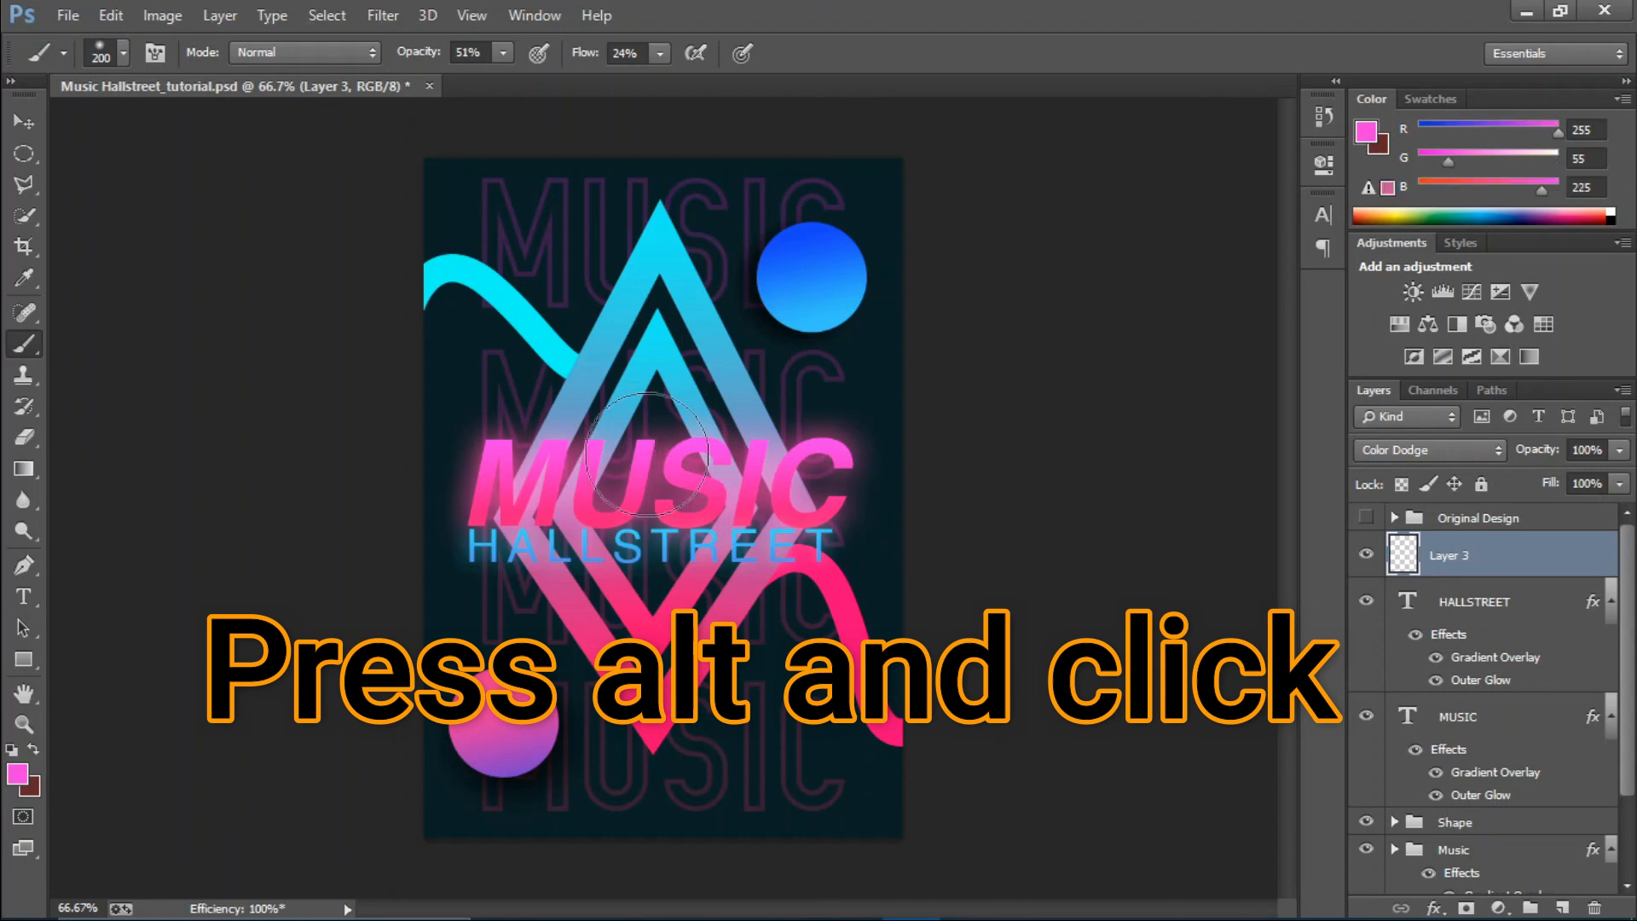
key(bracketright)
key(bracketright)
key(bracketright)
key(bracketright)
key(bracketright)
key(bracketright)
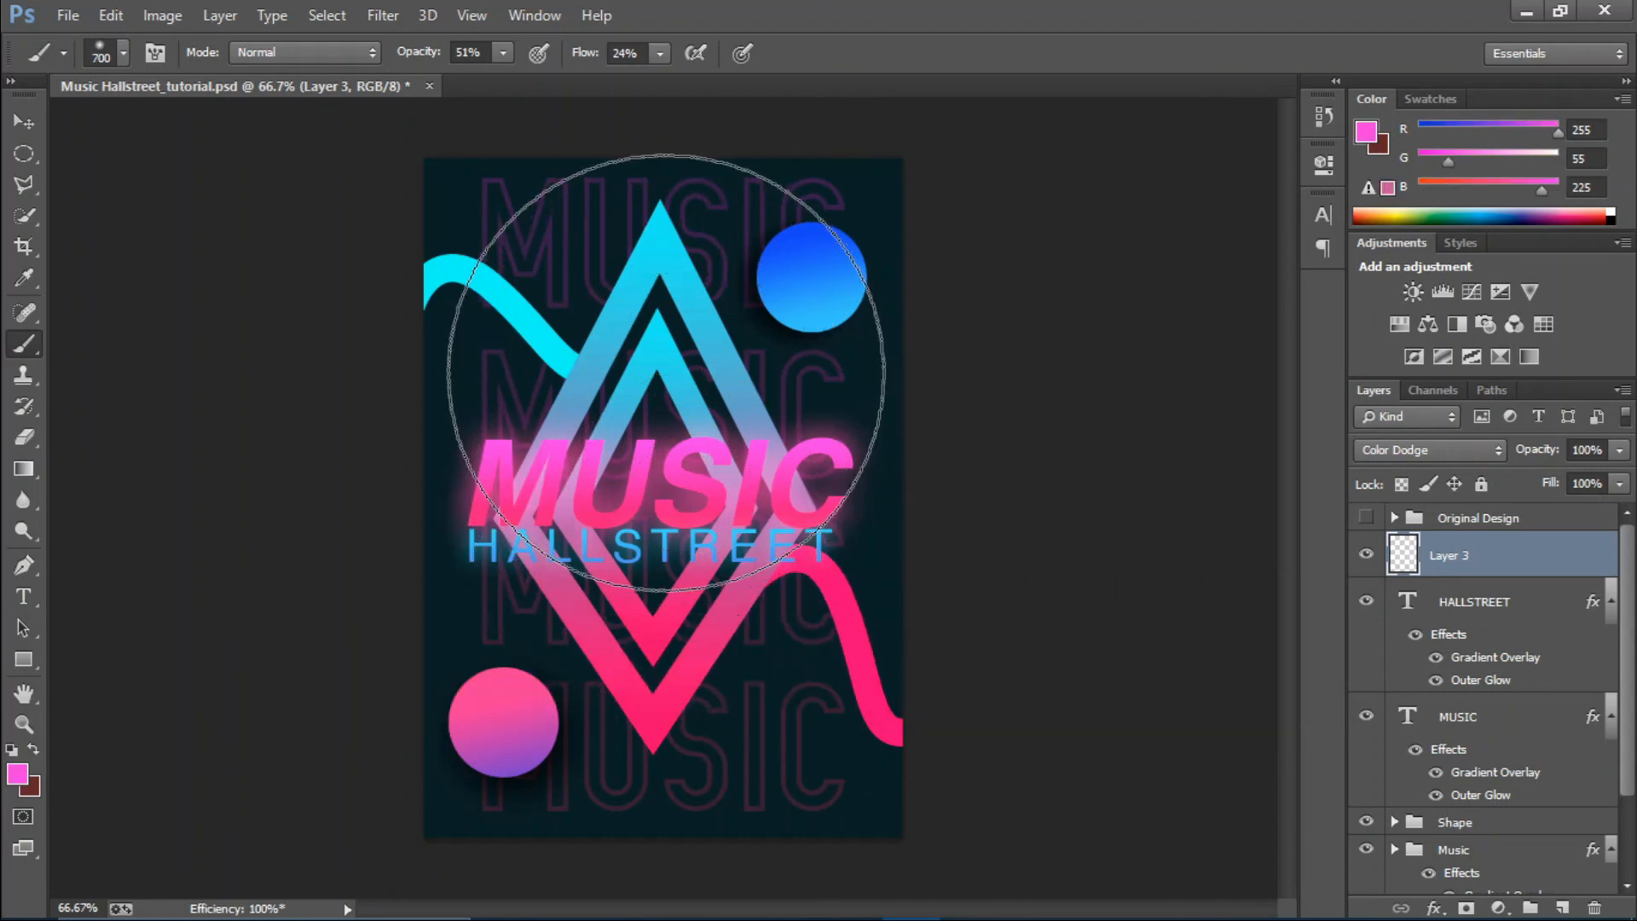
click(659, 373)
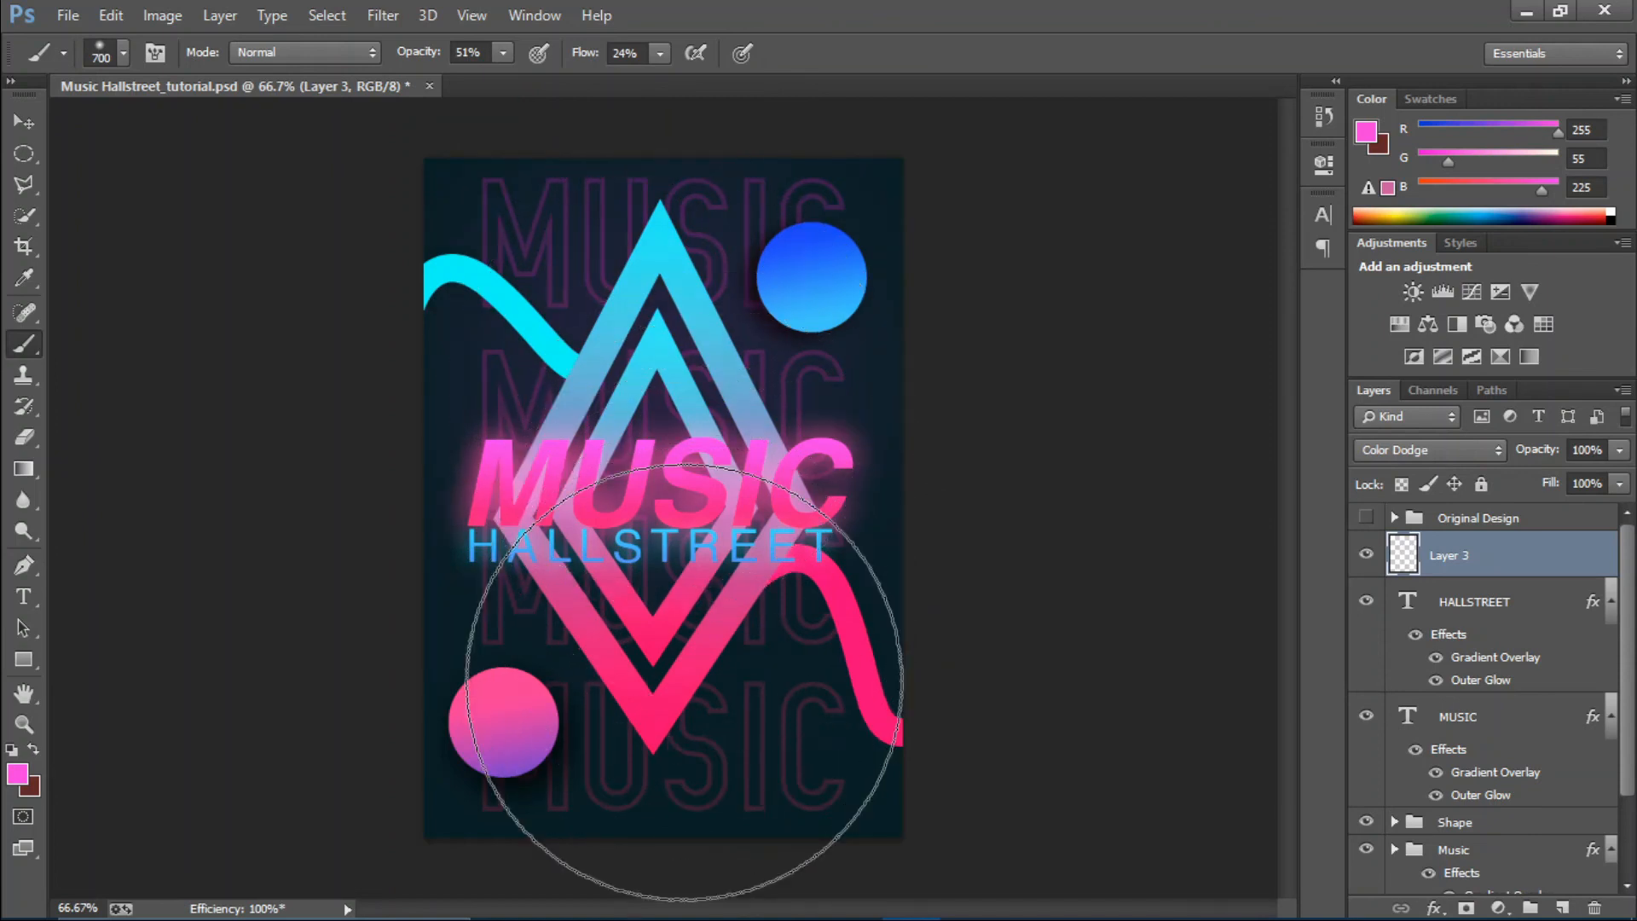
Paint more soft glows across the background on Layer 3, alternating cyan sampled from the upper shapes and pink from the lower diamond.
alt+click(663, 245)
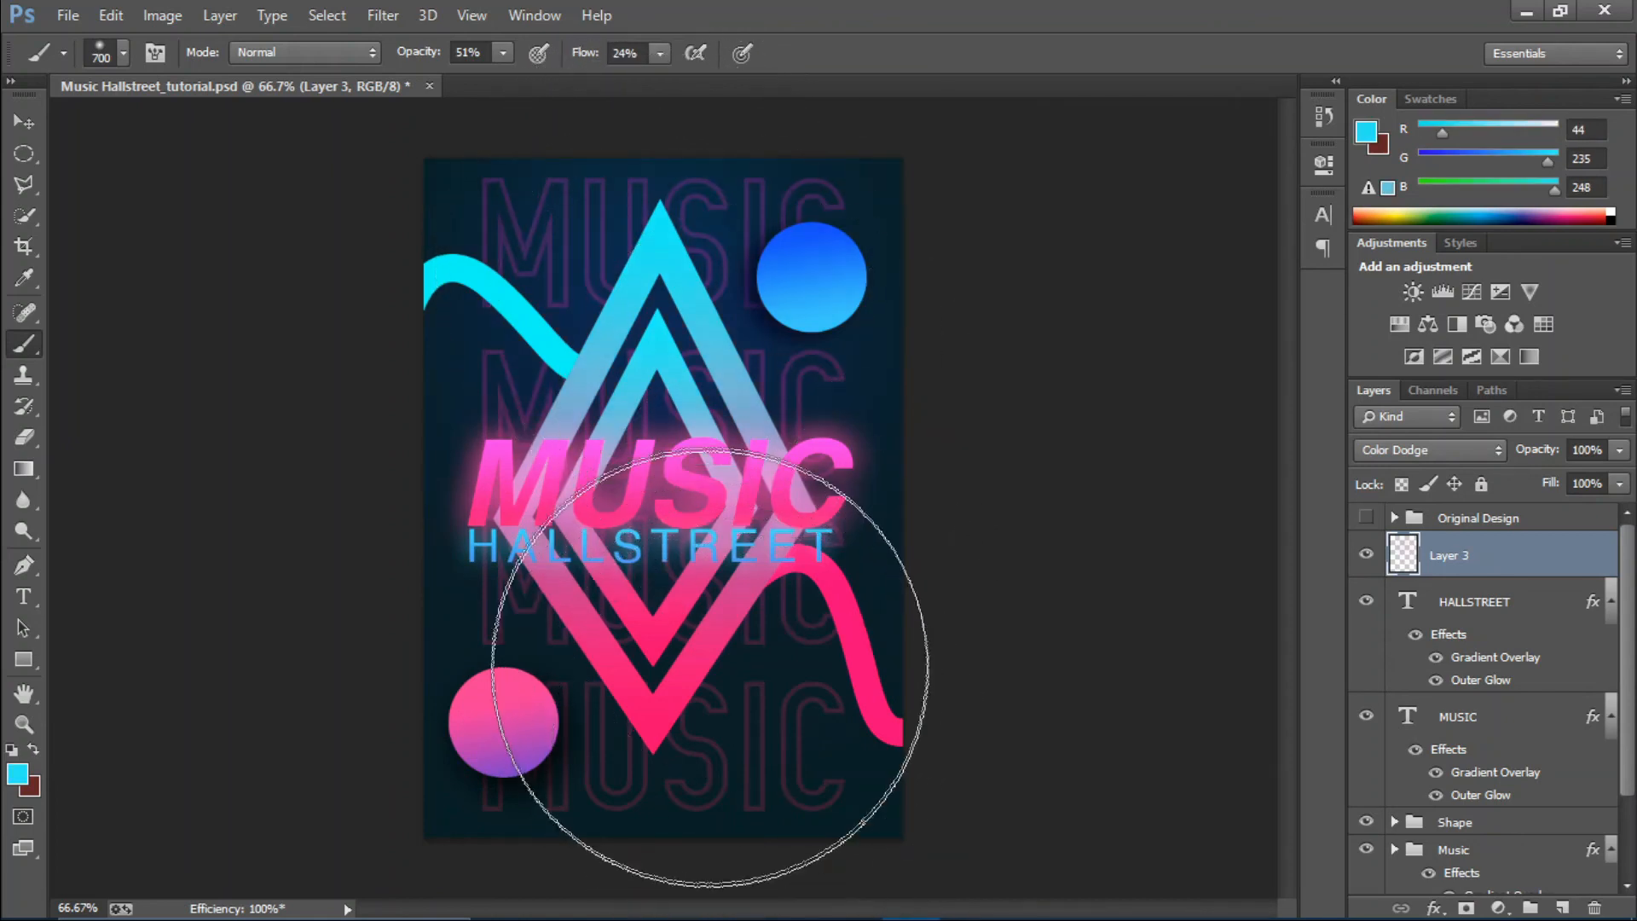
alt+click(723, 639)
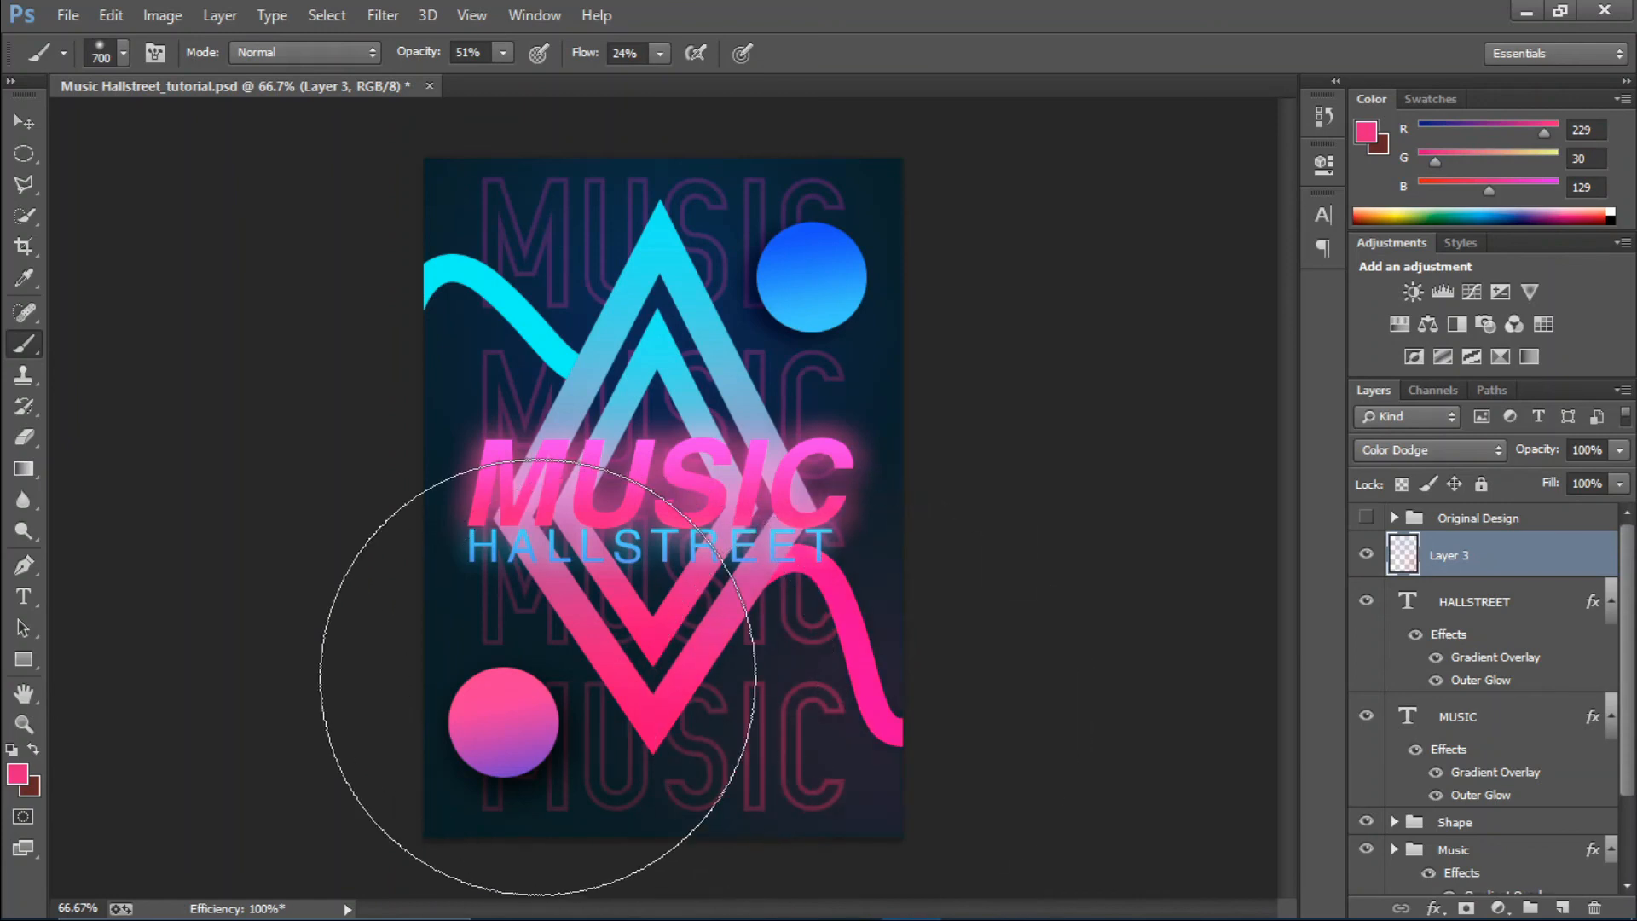
alt+click(492, 279)
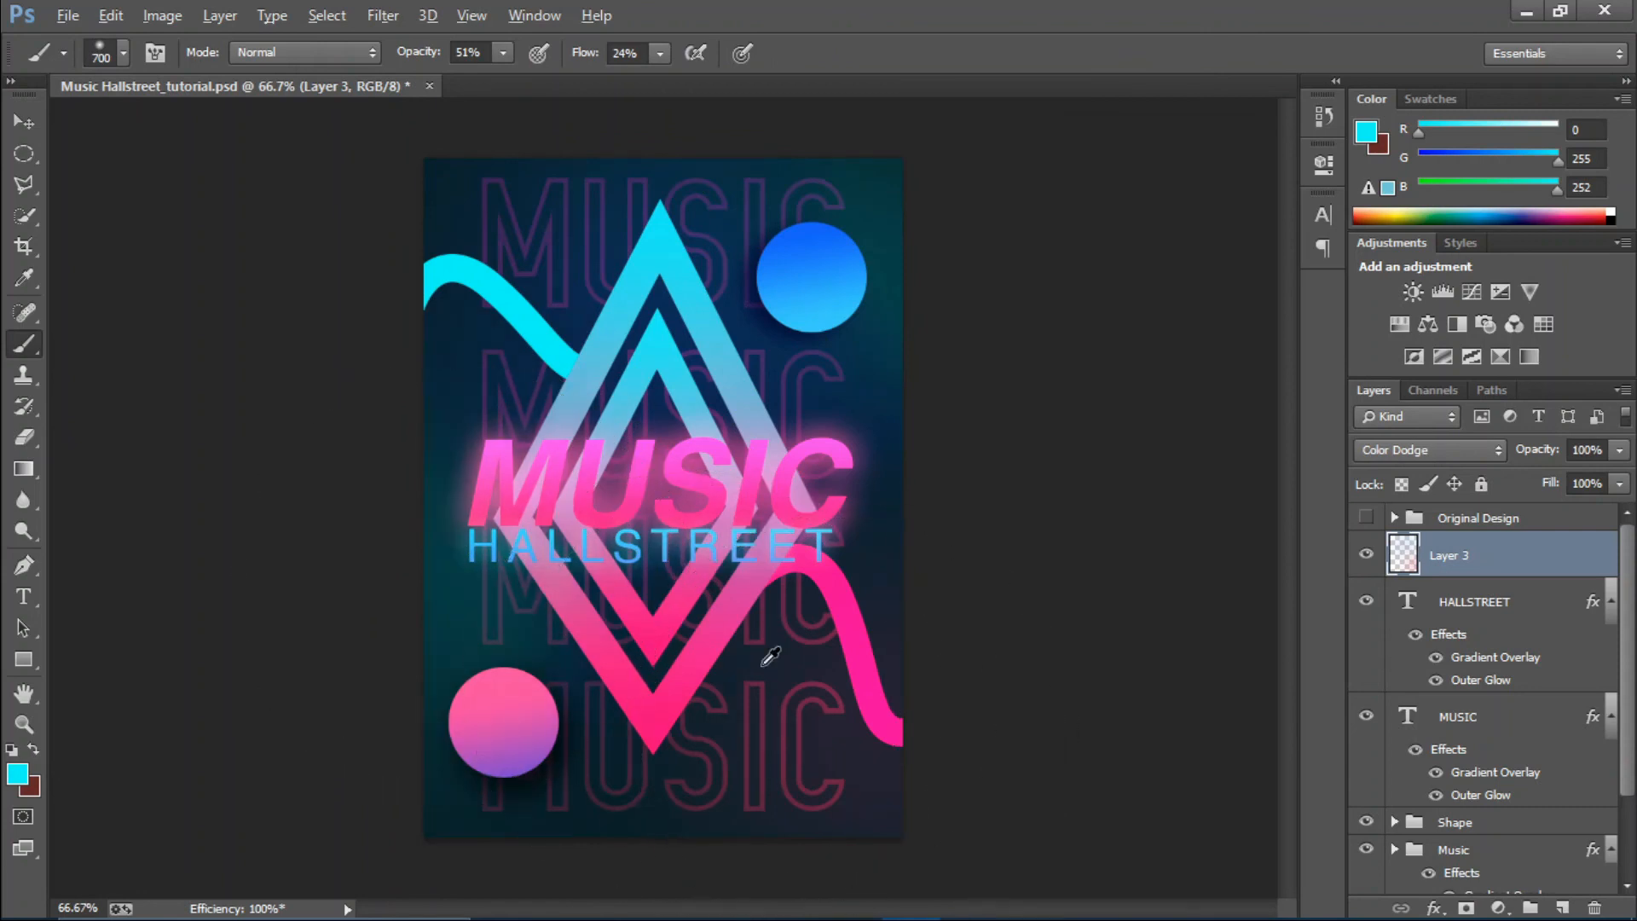
alt+click(687, 703)
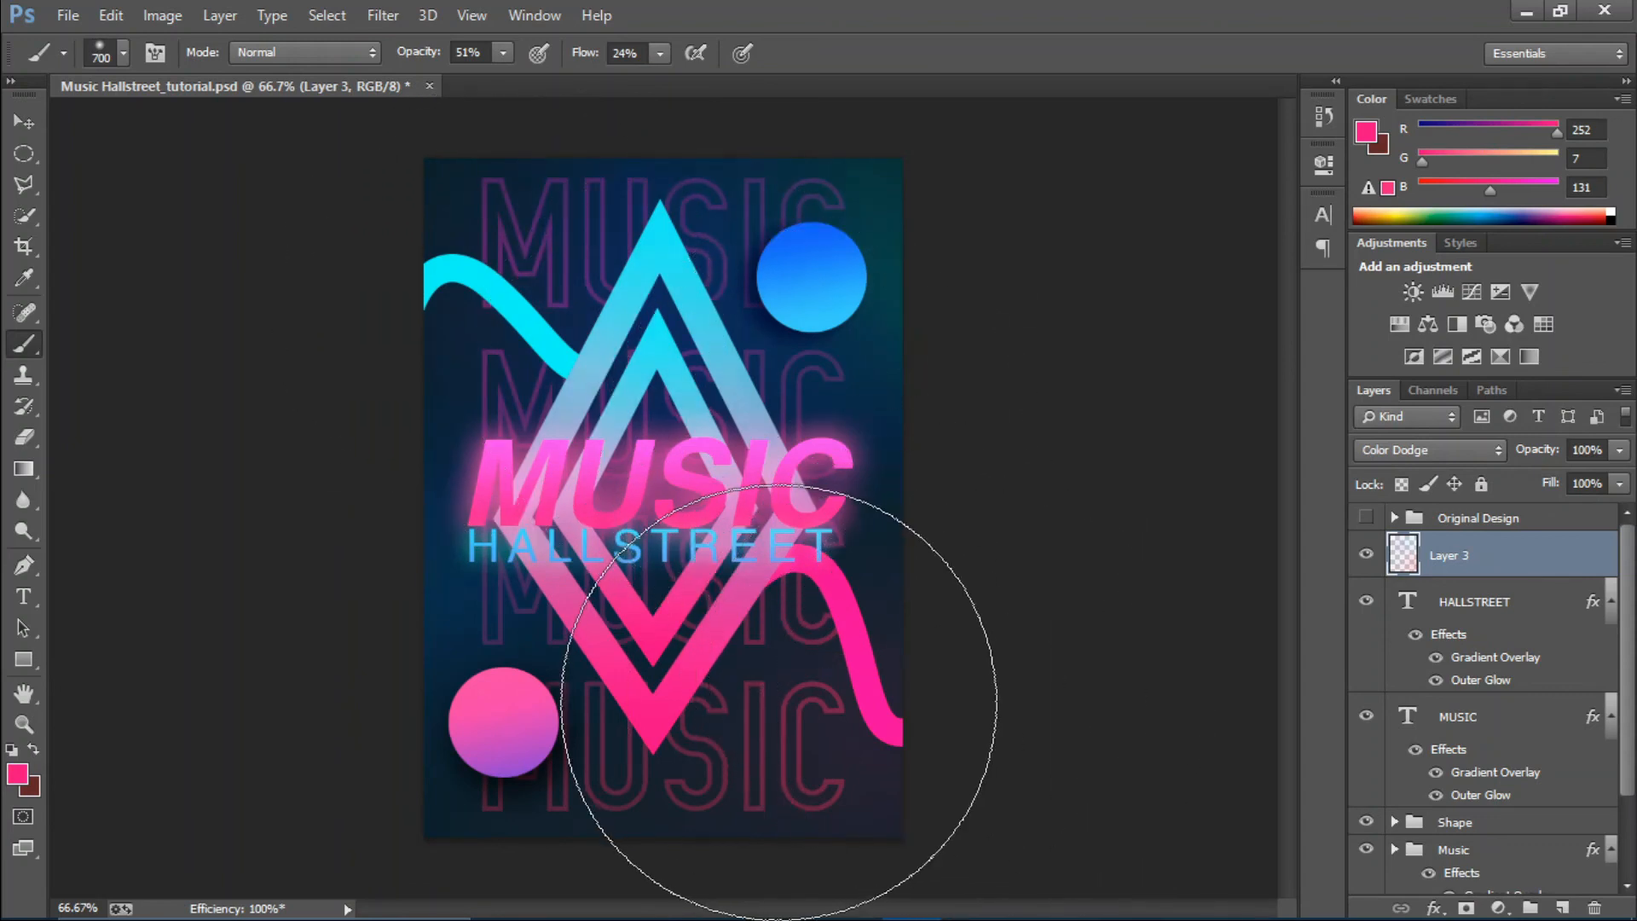
alt+click(544, 325)
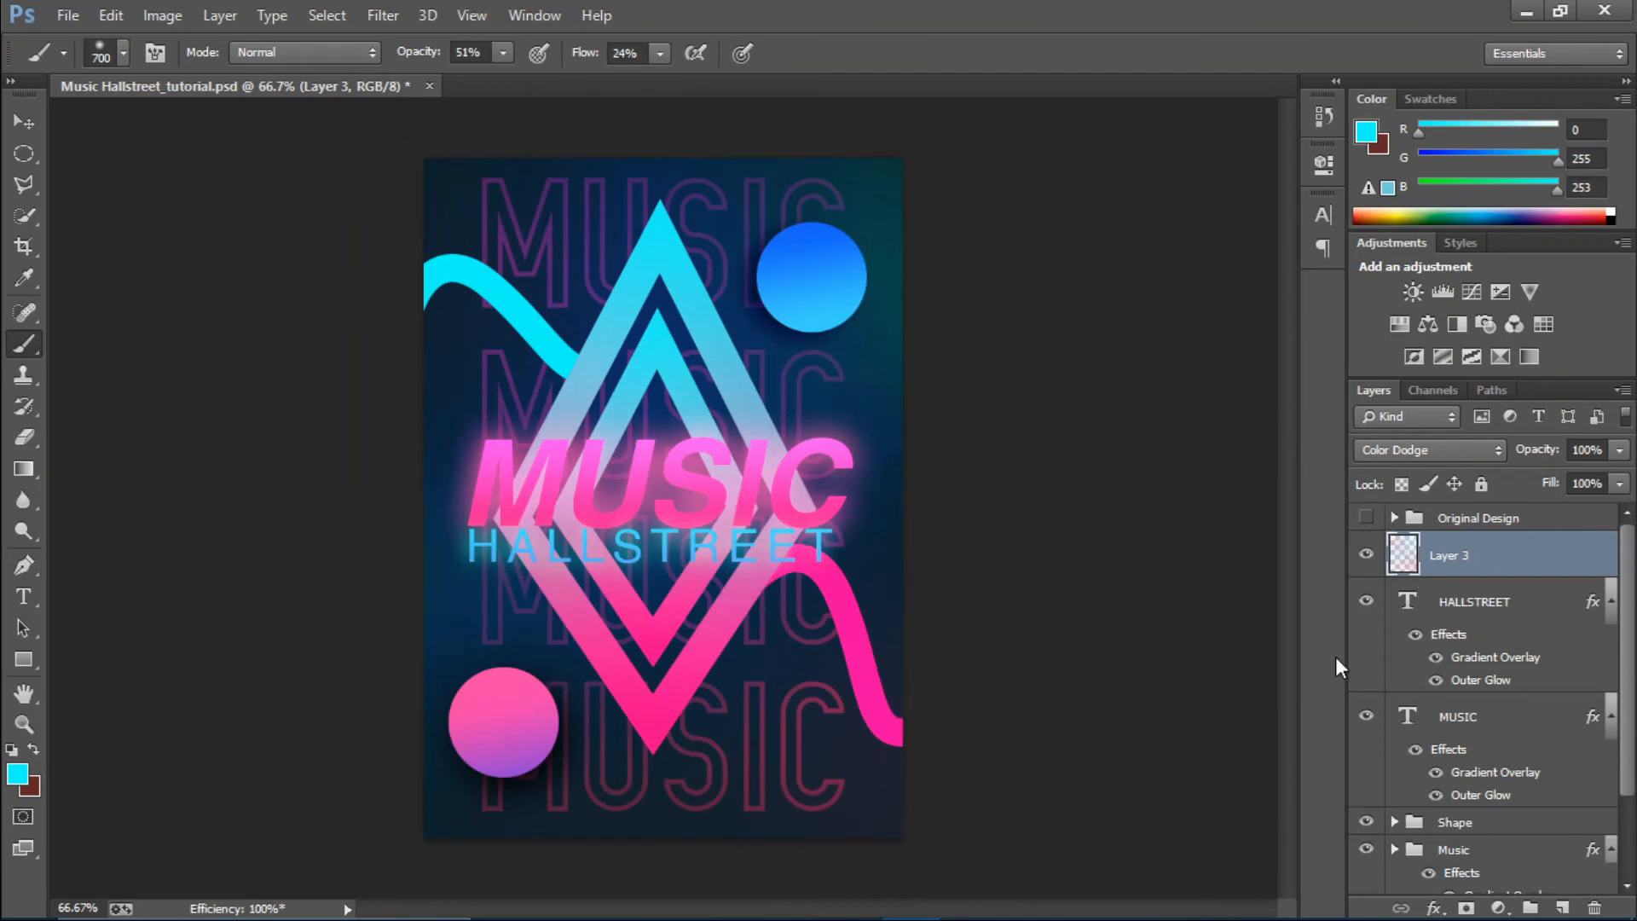
Add a second empty layer above Layer 3 and set its blend mode to Color Dodge.
click(1562, 907)
click(1430, 449)
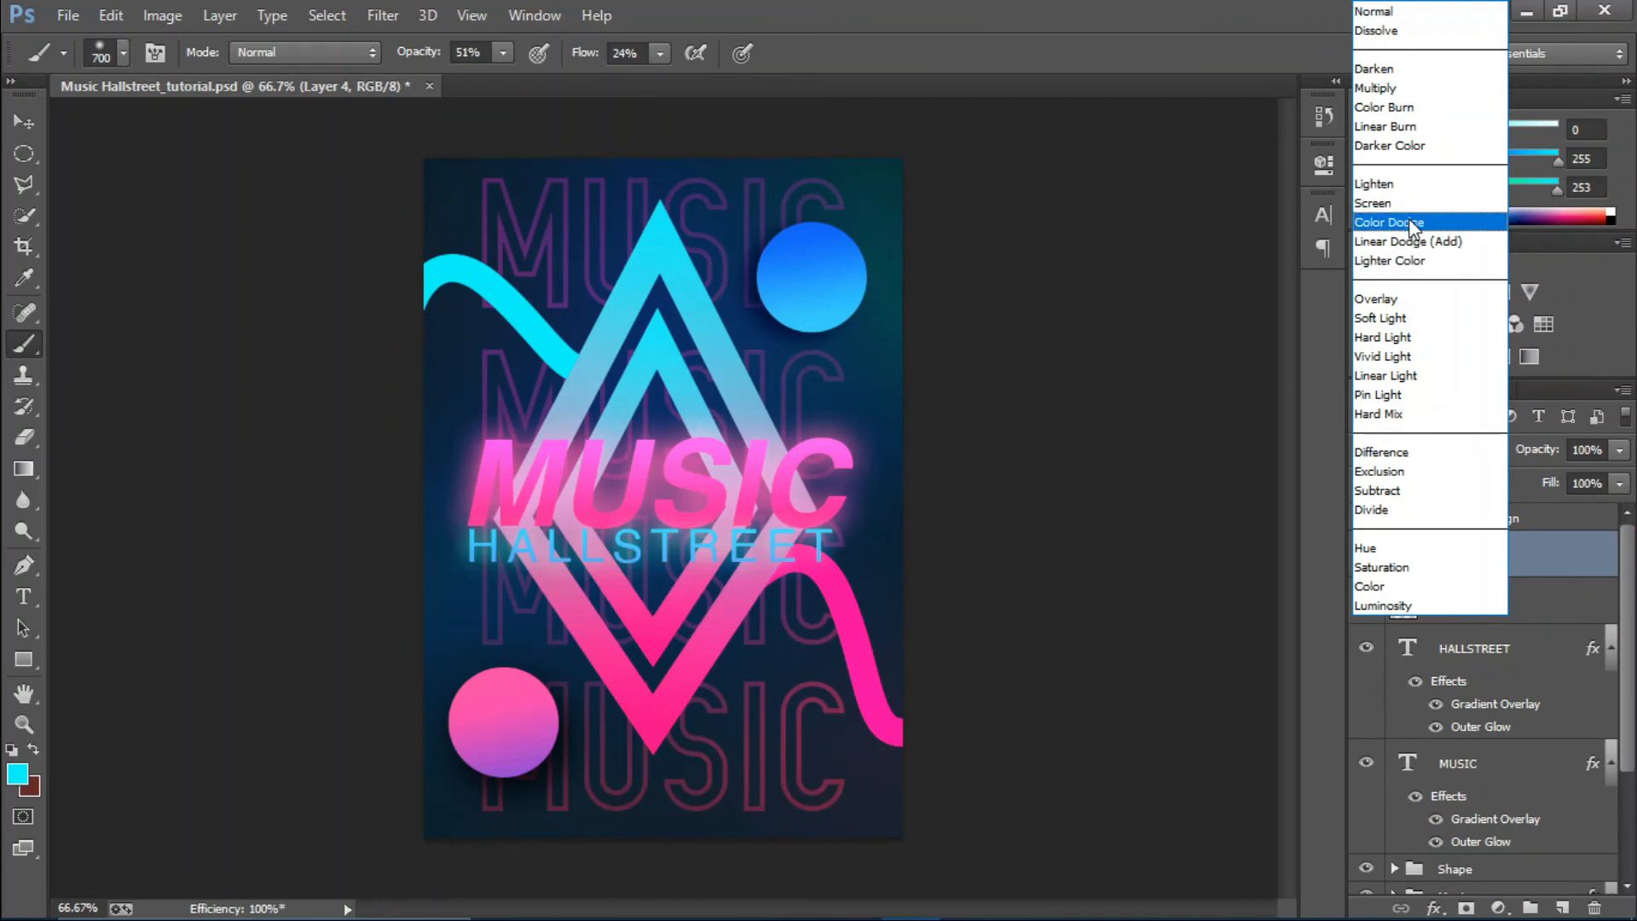
click(1410, 223)
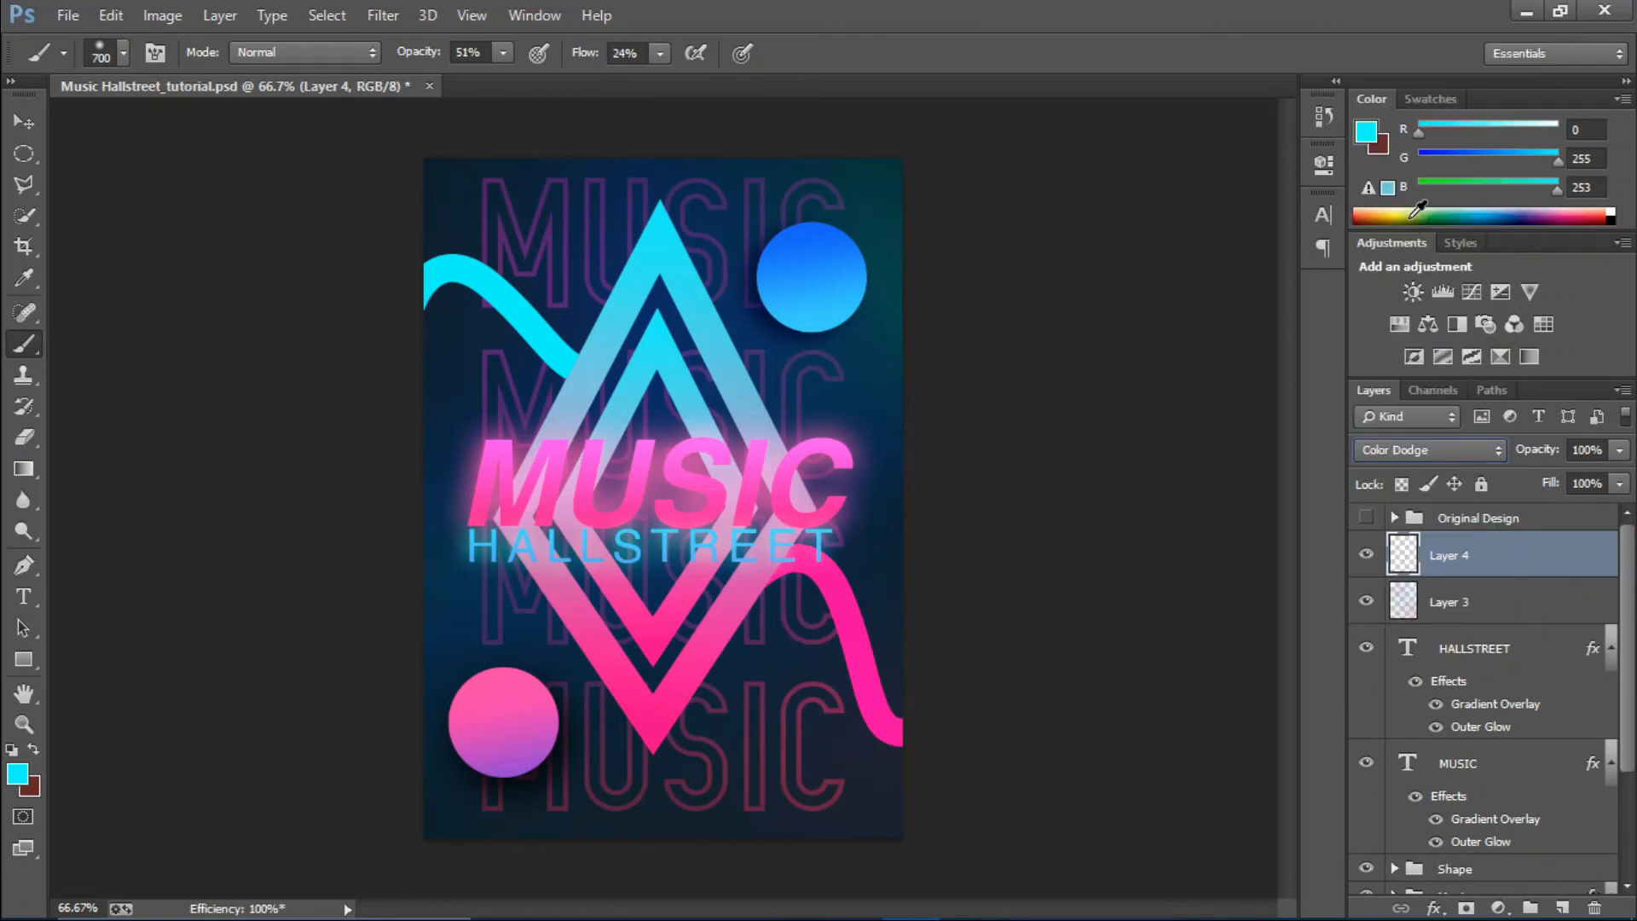
Paint soft glows on Layer 4 with blue from the upper circle and pinks from the diamond, wavy stroke and MUSIC title.
alt+click(810, 268)
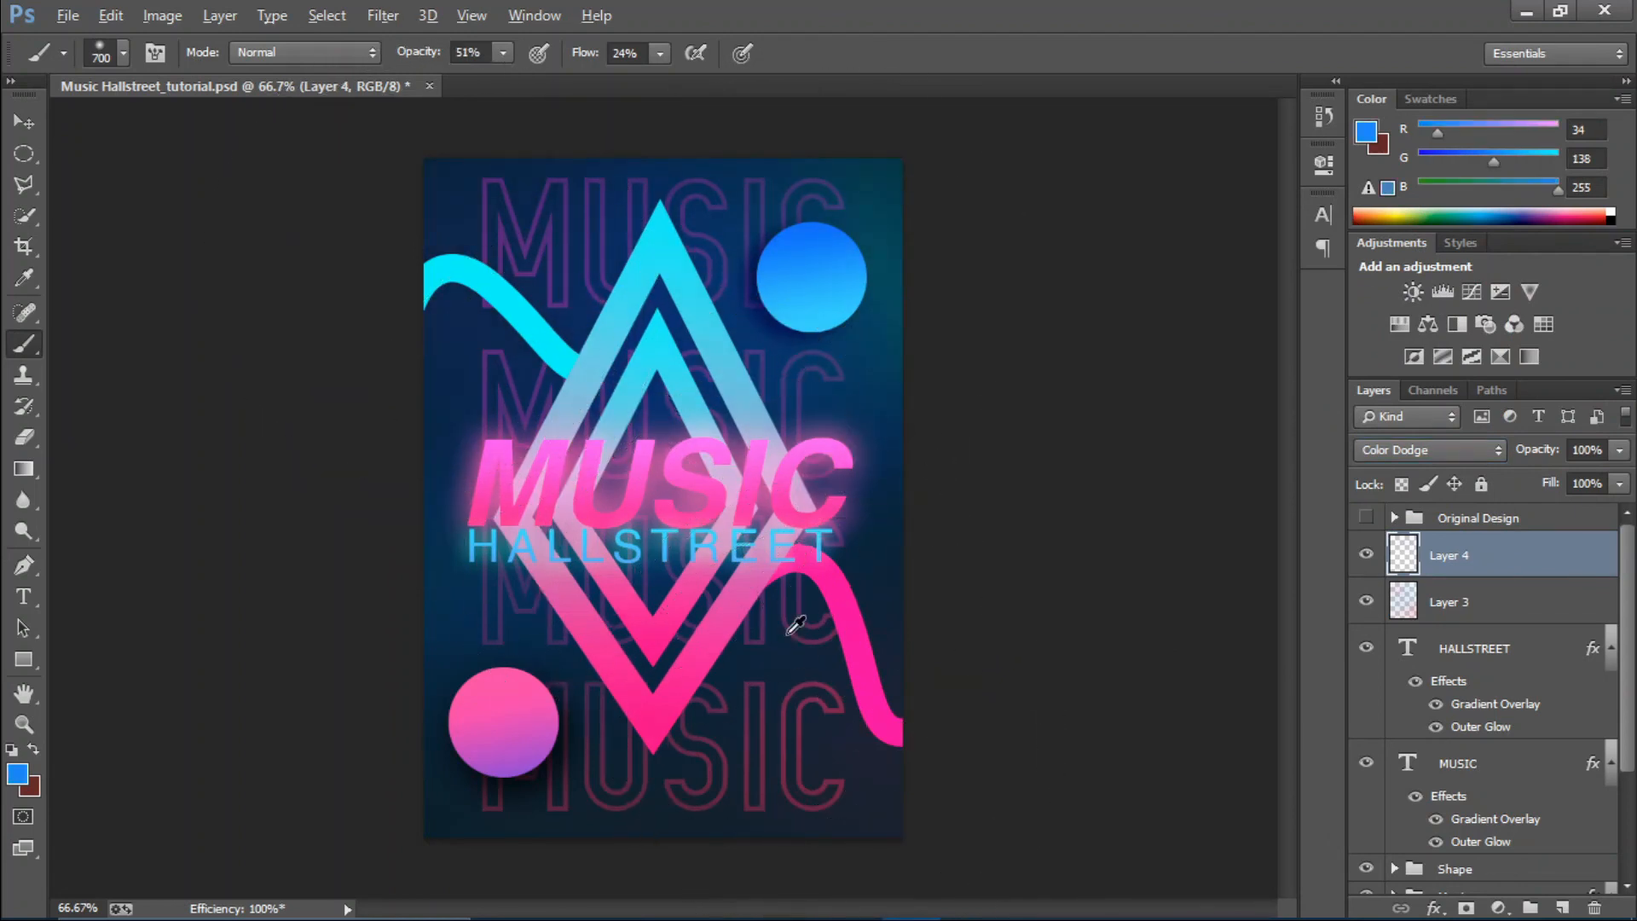
alt+click(702, 646)
click(822, 682)
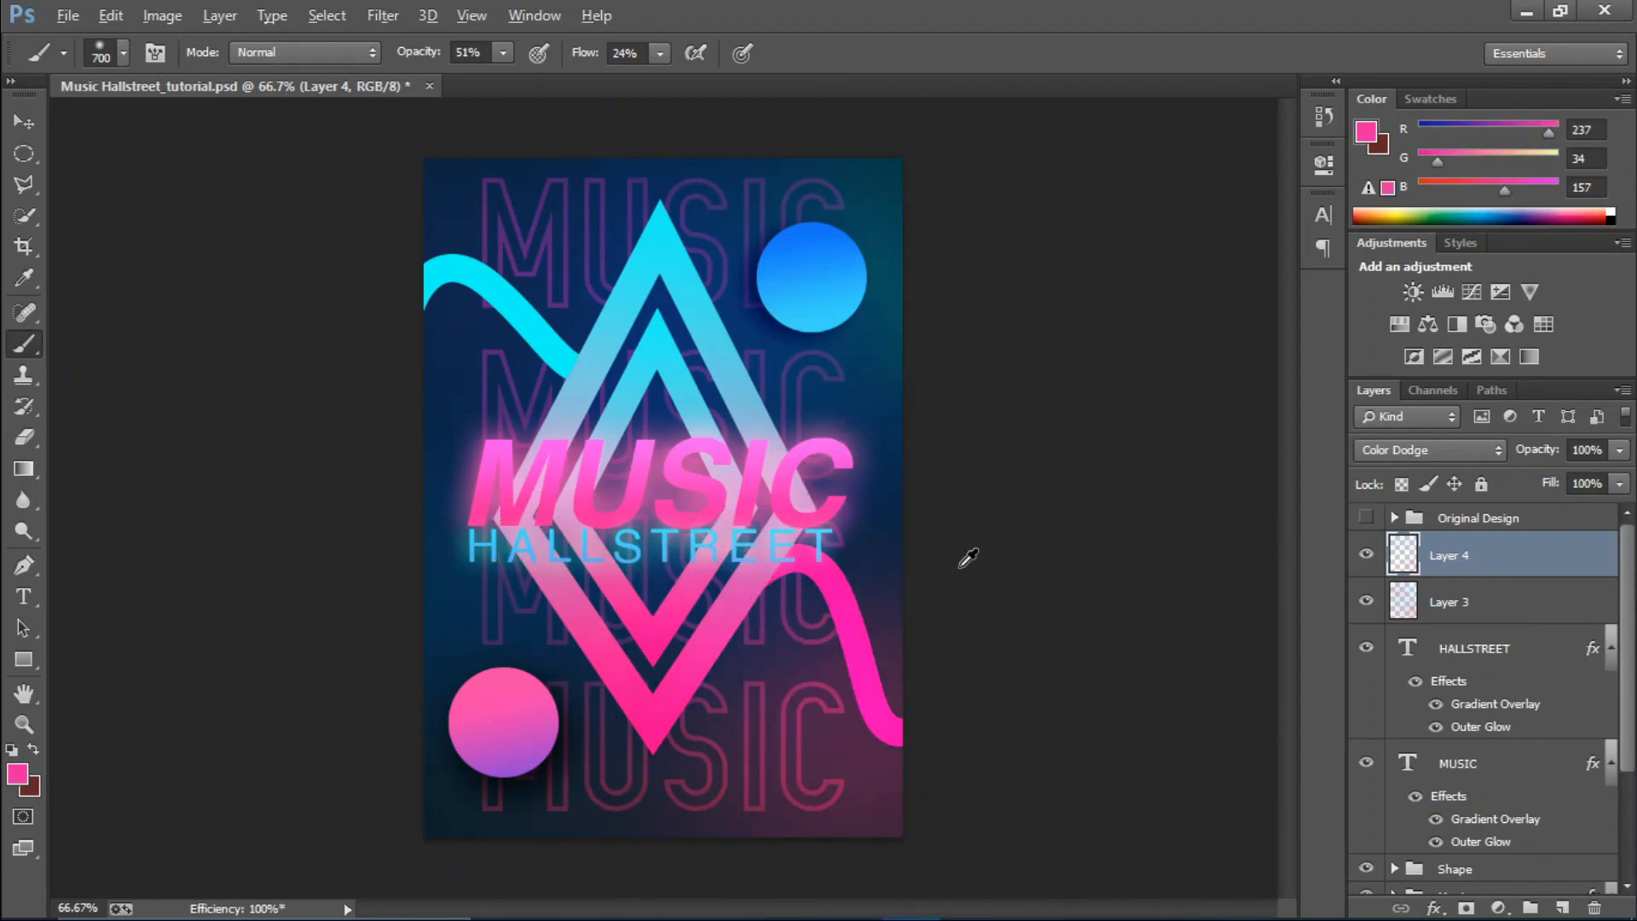
alt+click(832, 571)
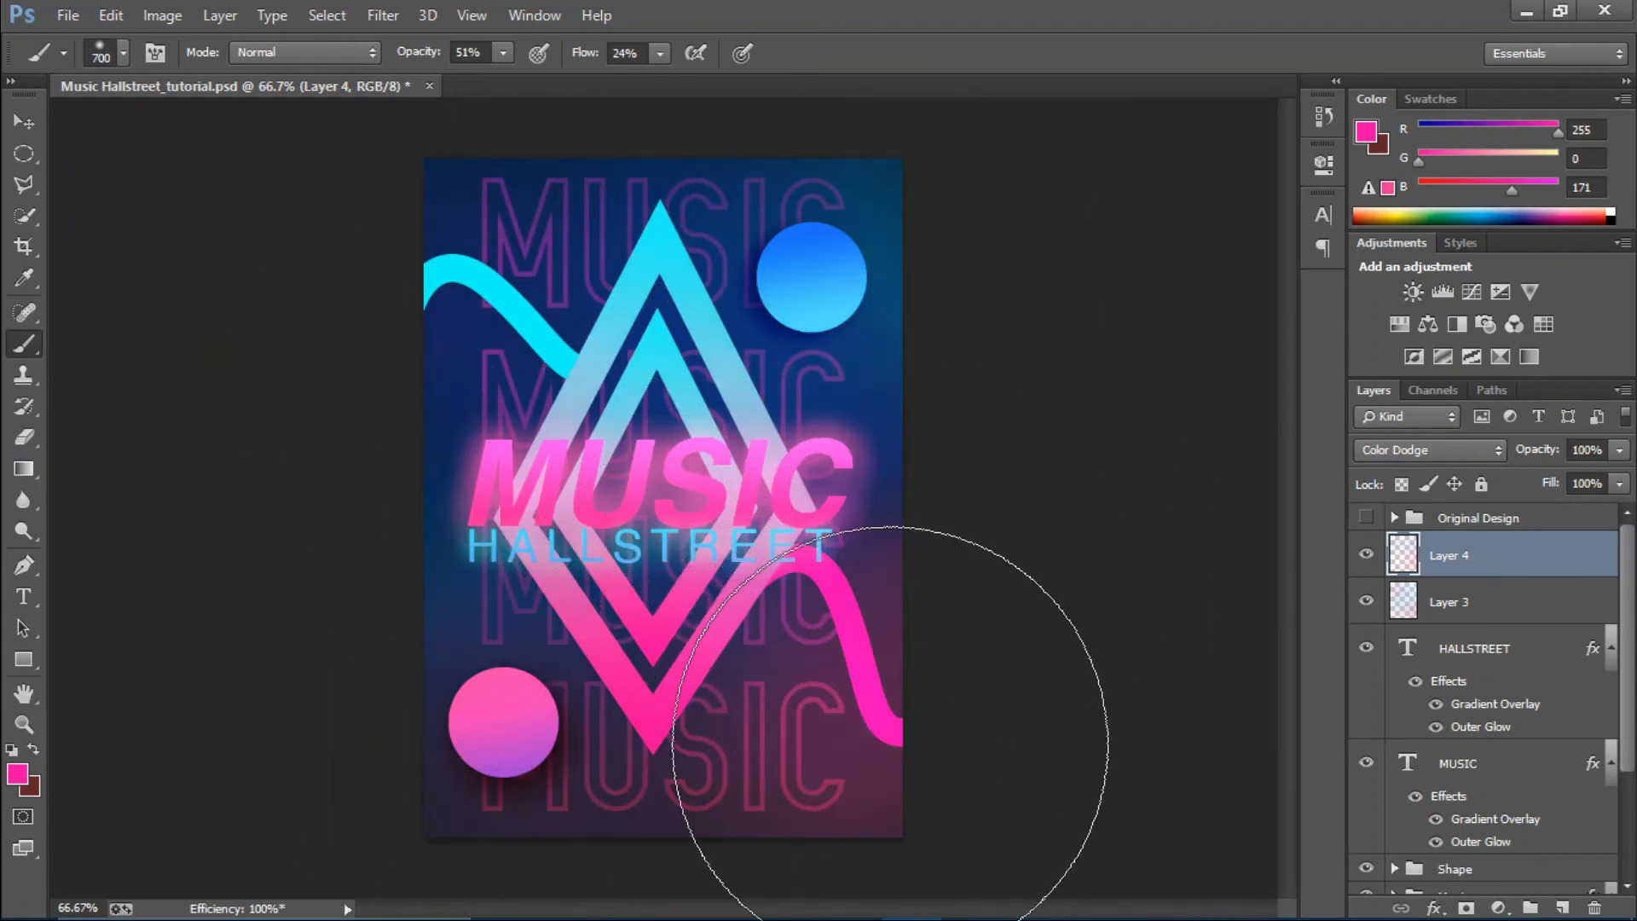
alt+click(816, 241)
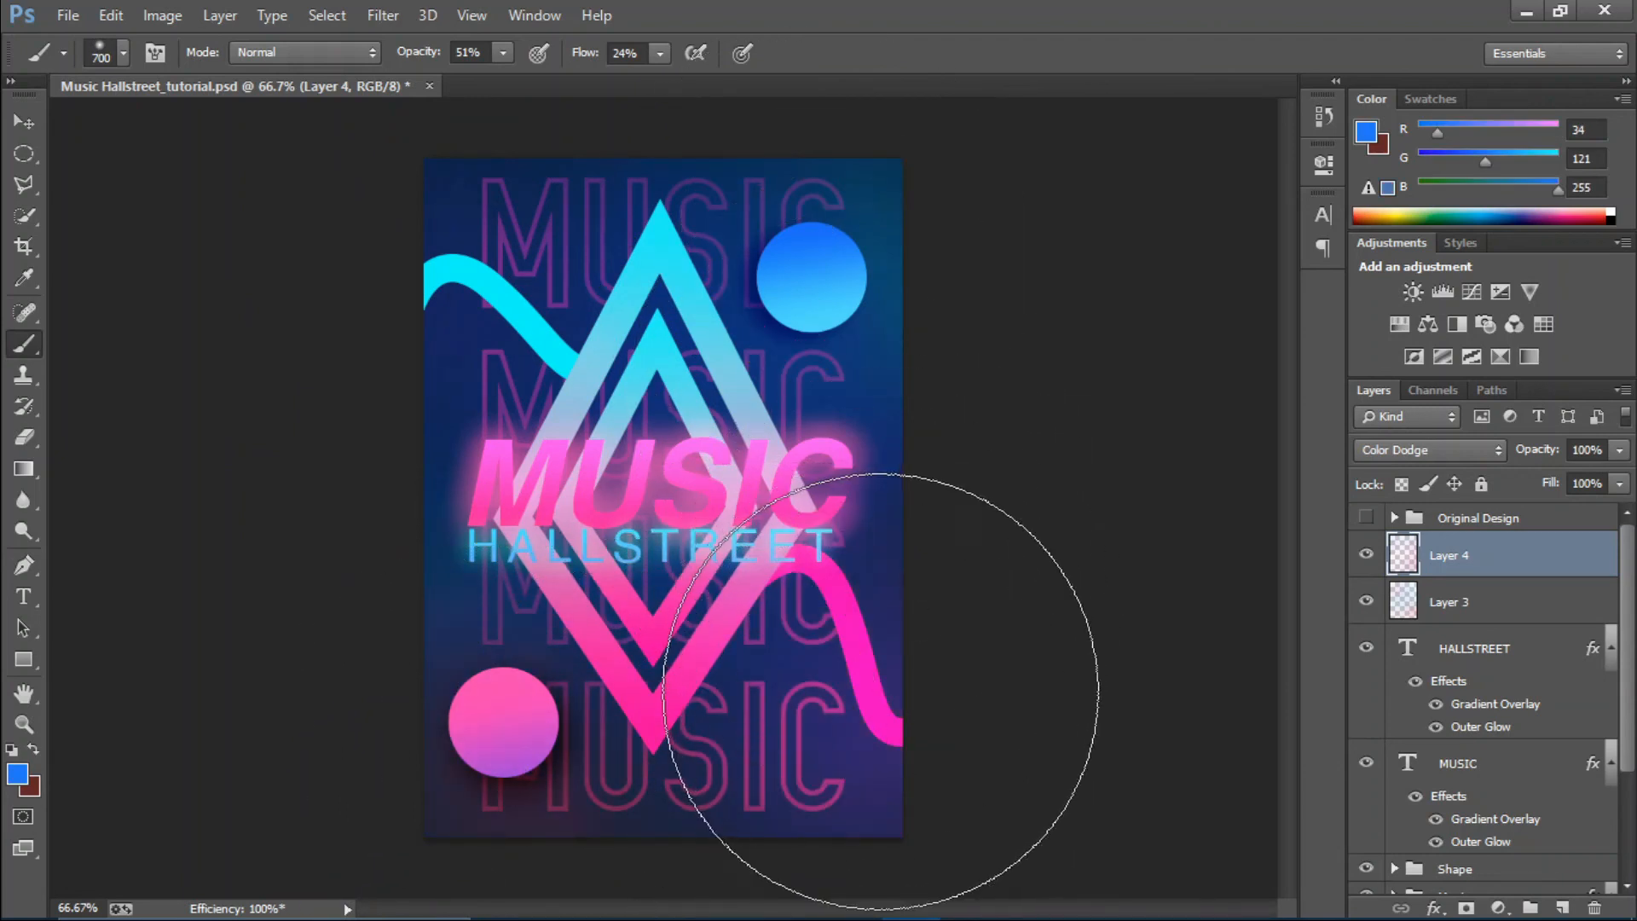
alt+click(640, 471)
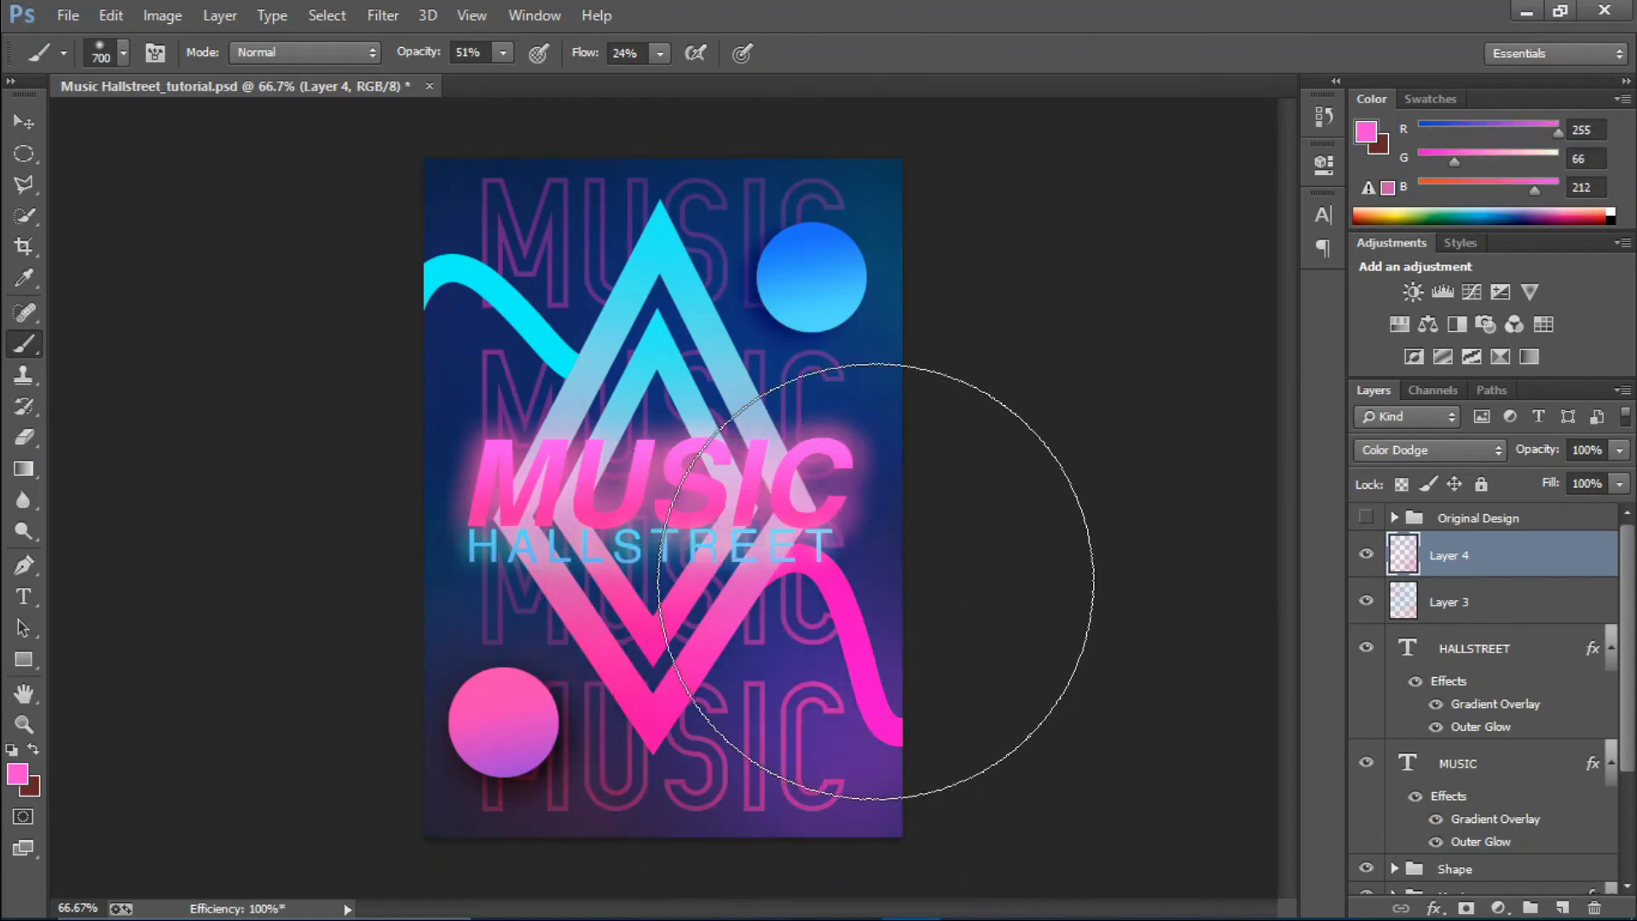
Group the two glow layers, lower the group's opacity to 68% and compare the flyer with and without it.
shift+click(1511, 610)
key(ctrl+g)
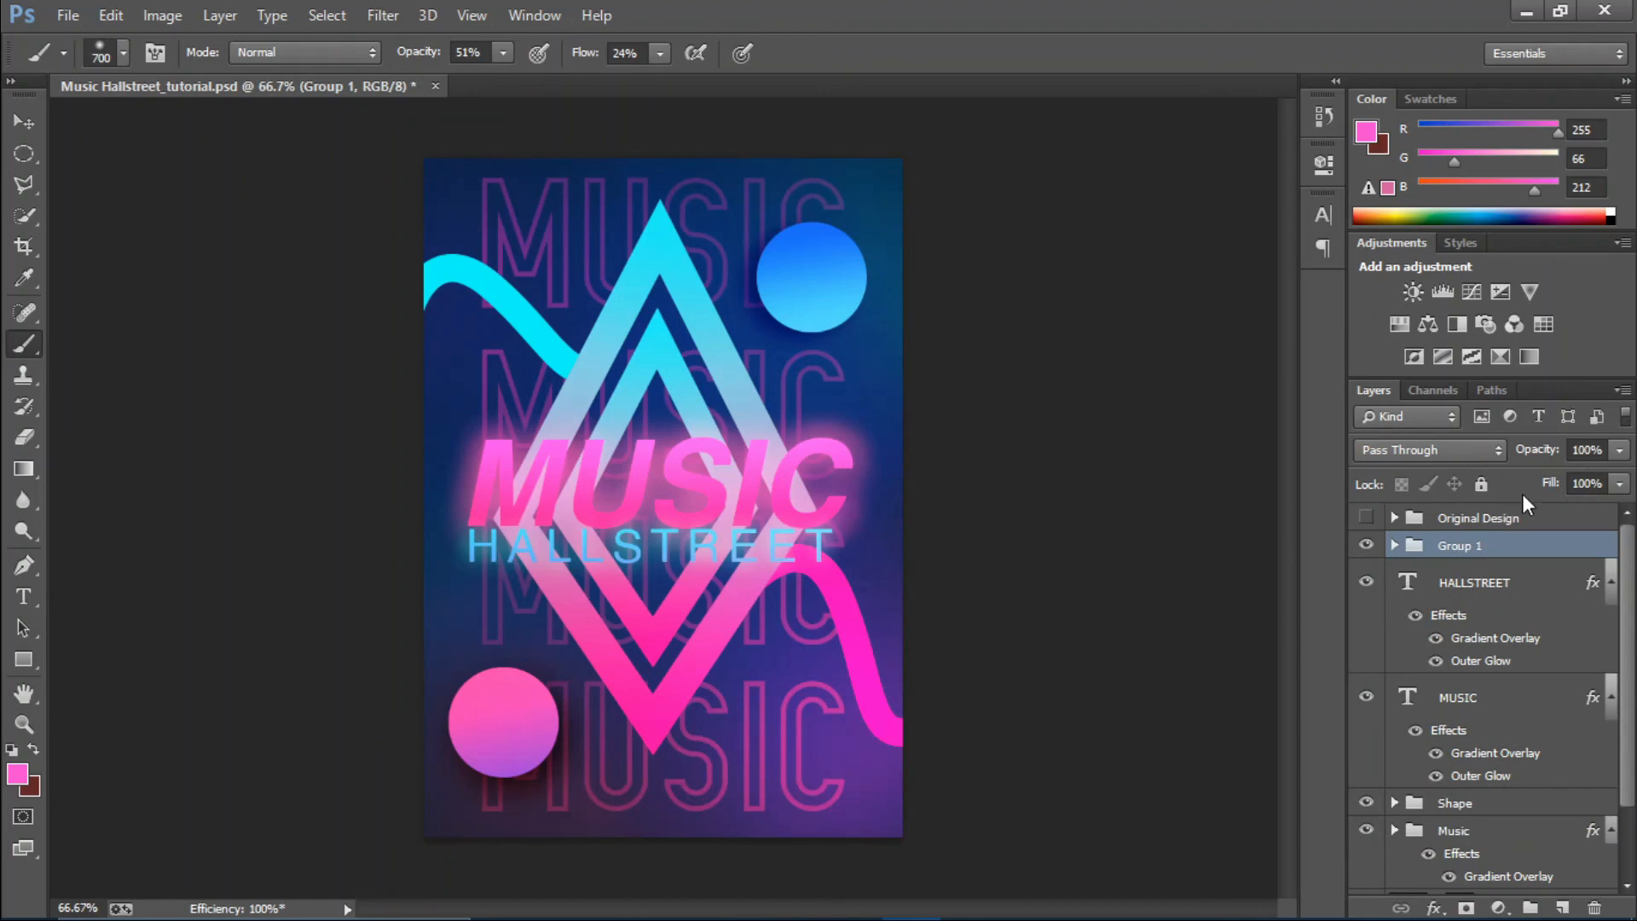
drag(1534, 450, 1495, 455)
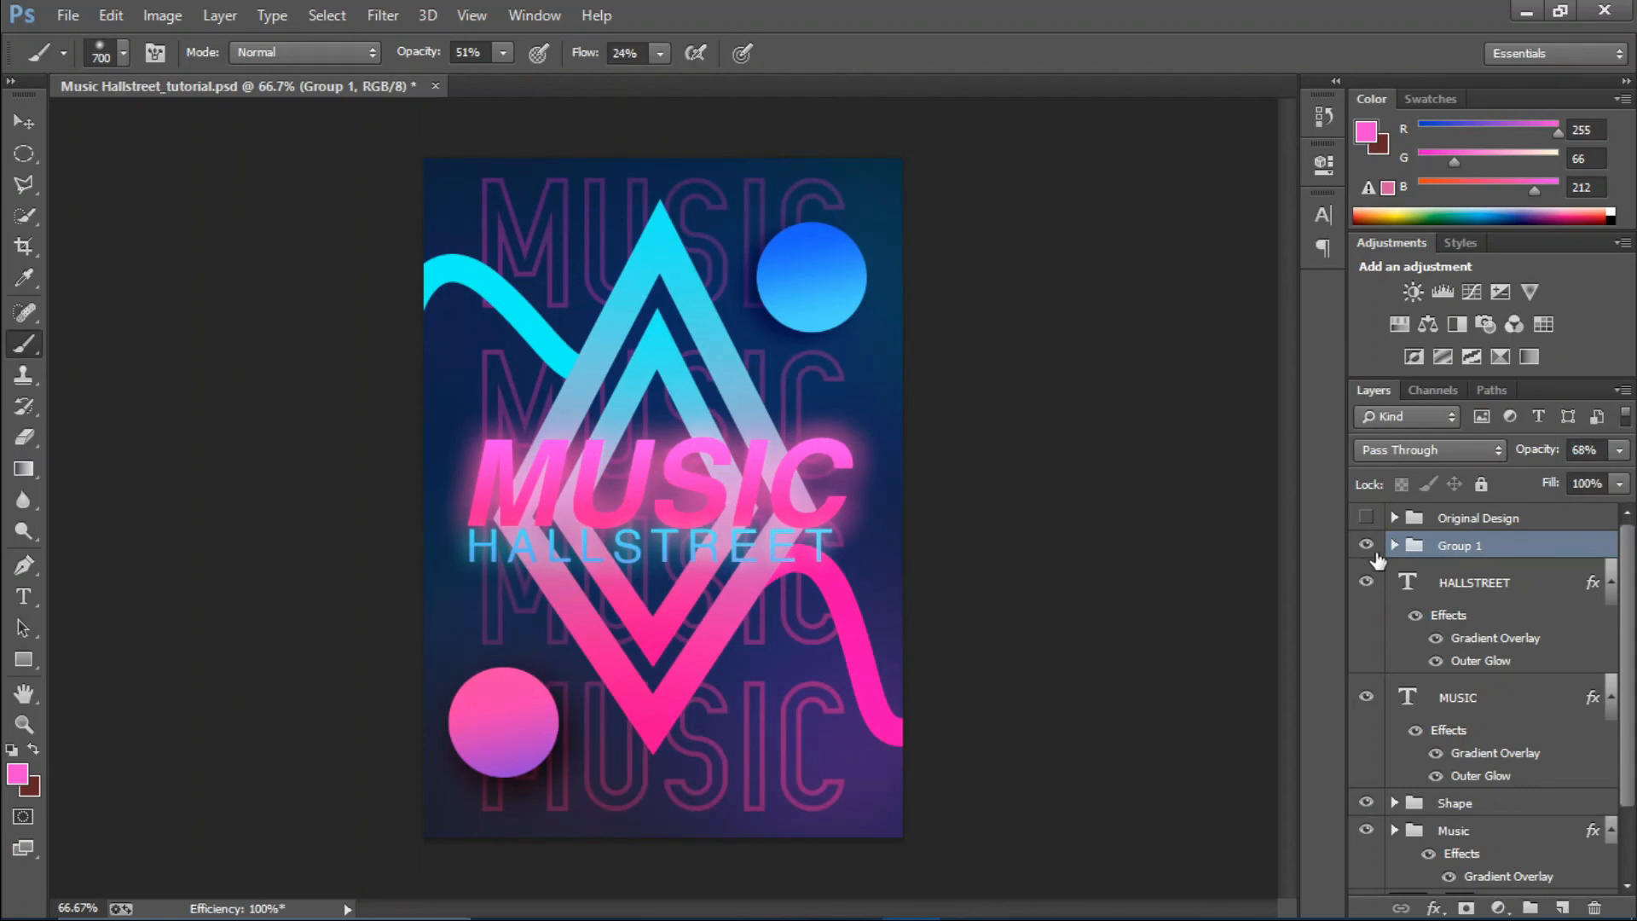
click(1373, 551)
click(1372, 552)
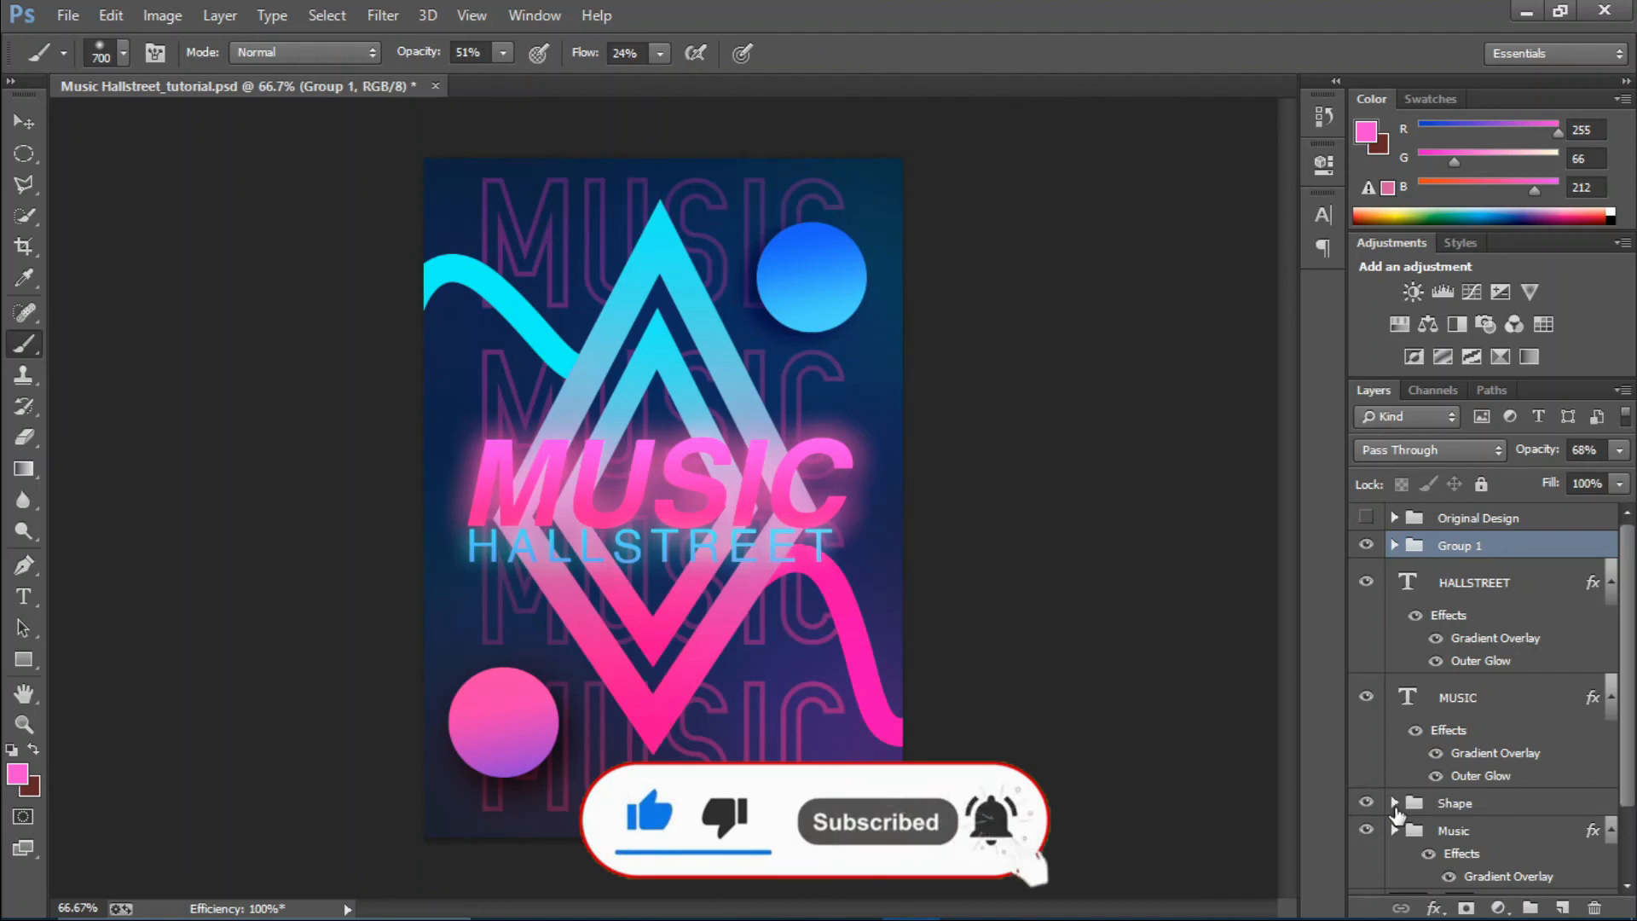
Expand the Shape group, toggle its layers' visibility to identify the cyan wavy stroke, and select that layer, Shape 4.
click(1394, 804)
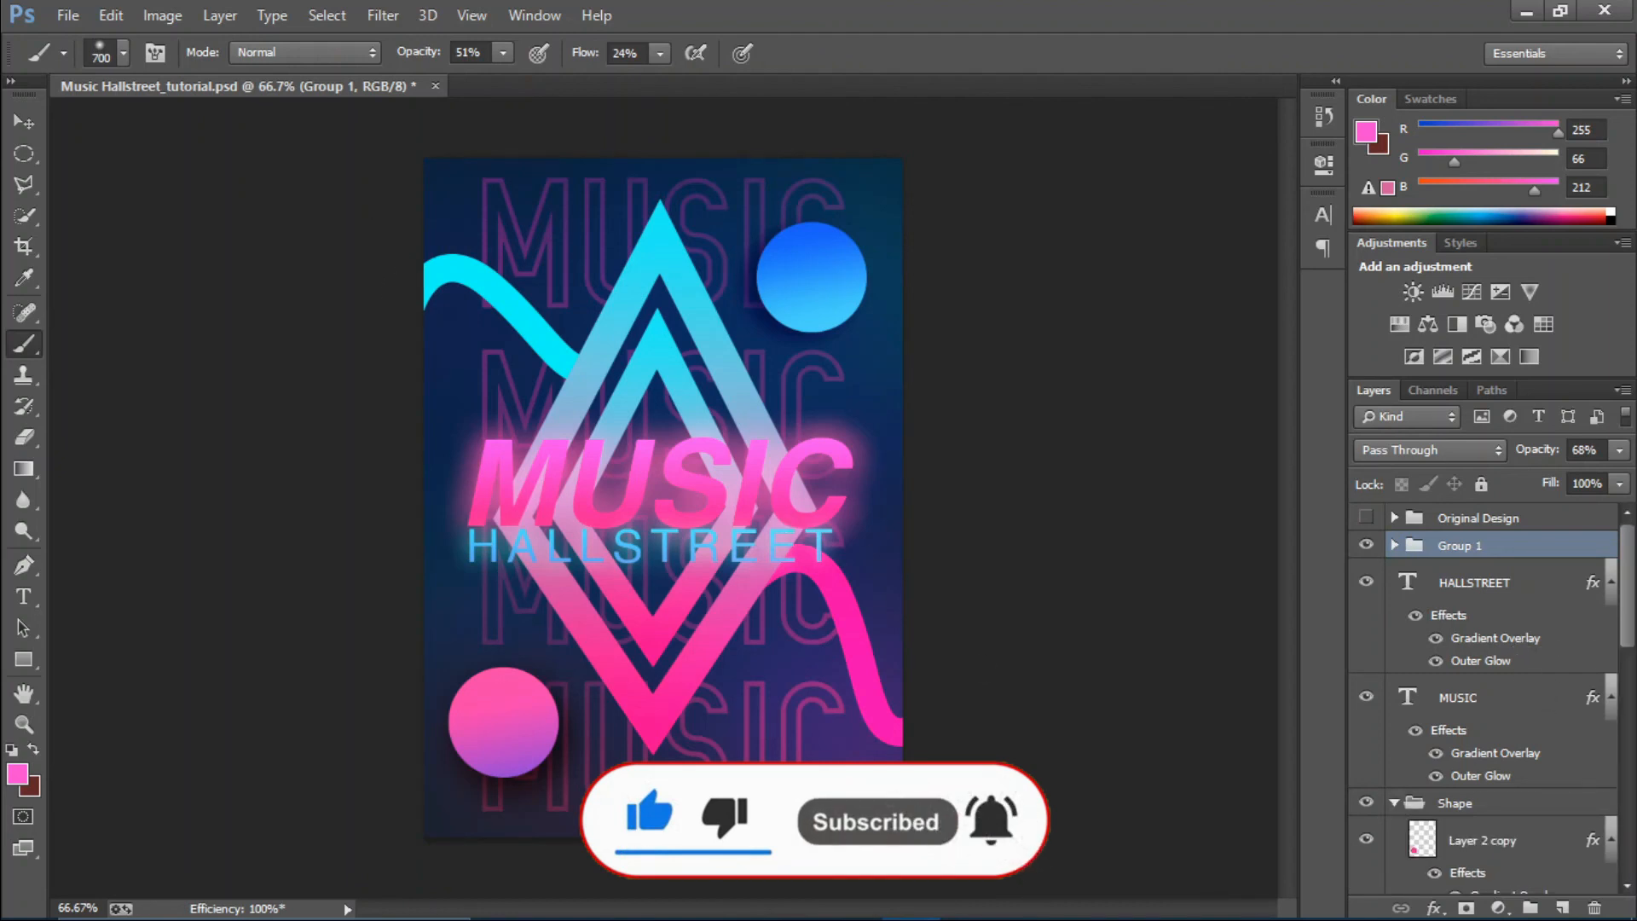
drag(1629, 703, 1619, 767)
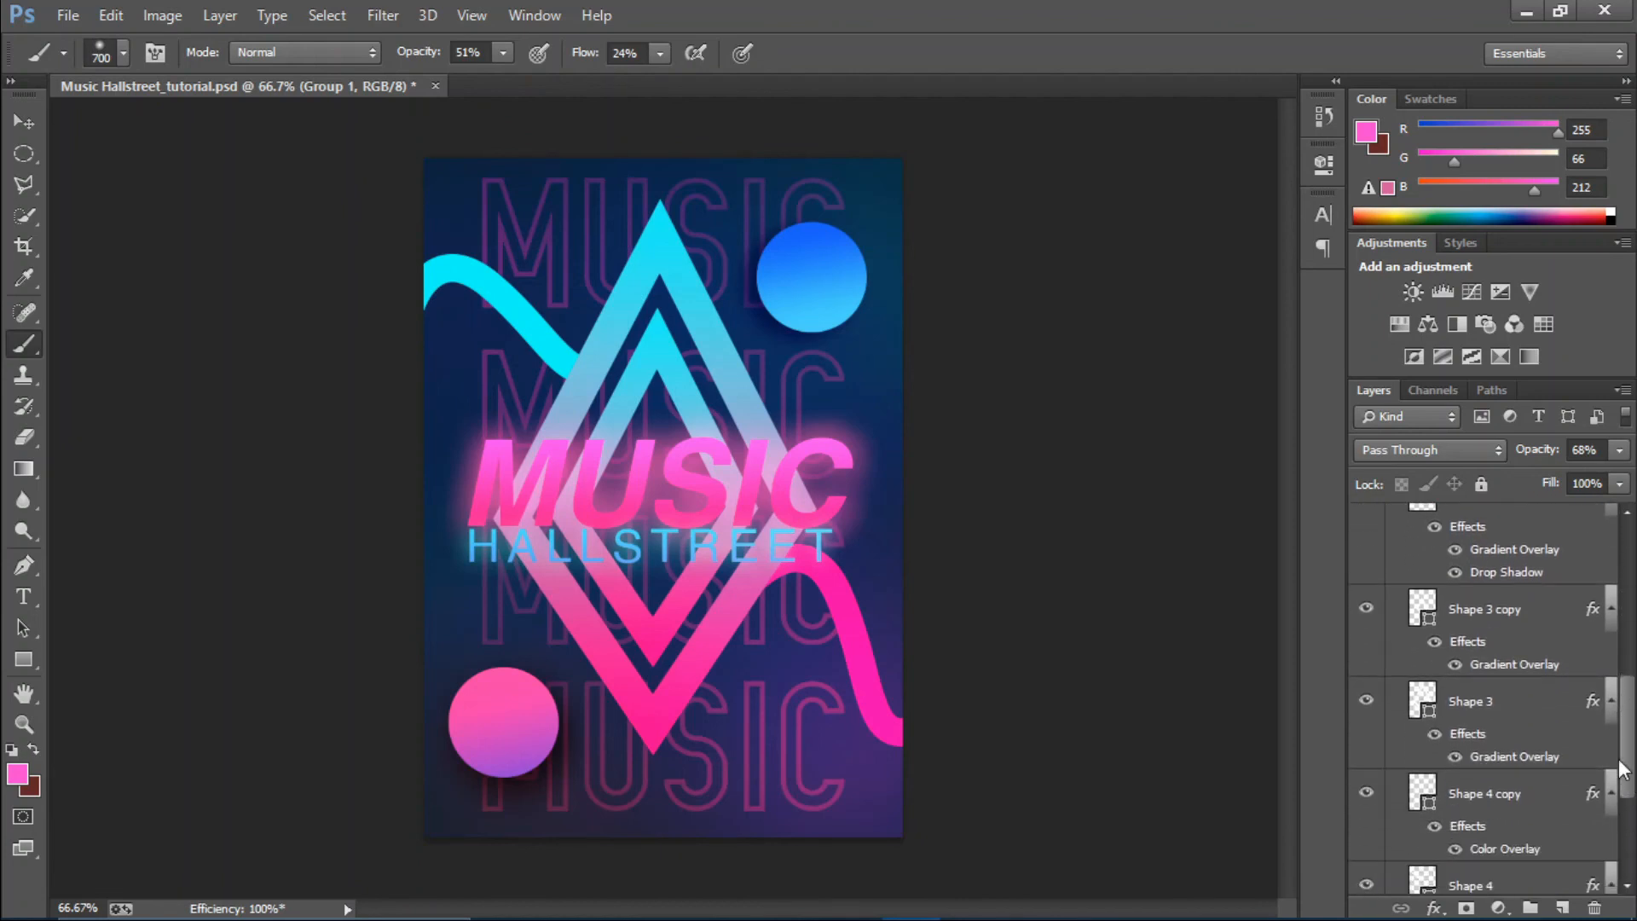
click(1488, 711)
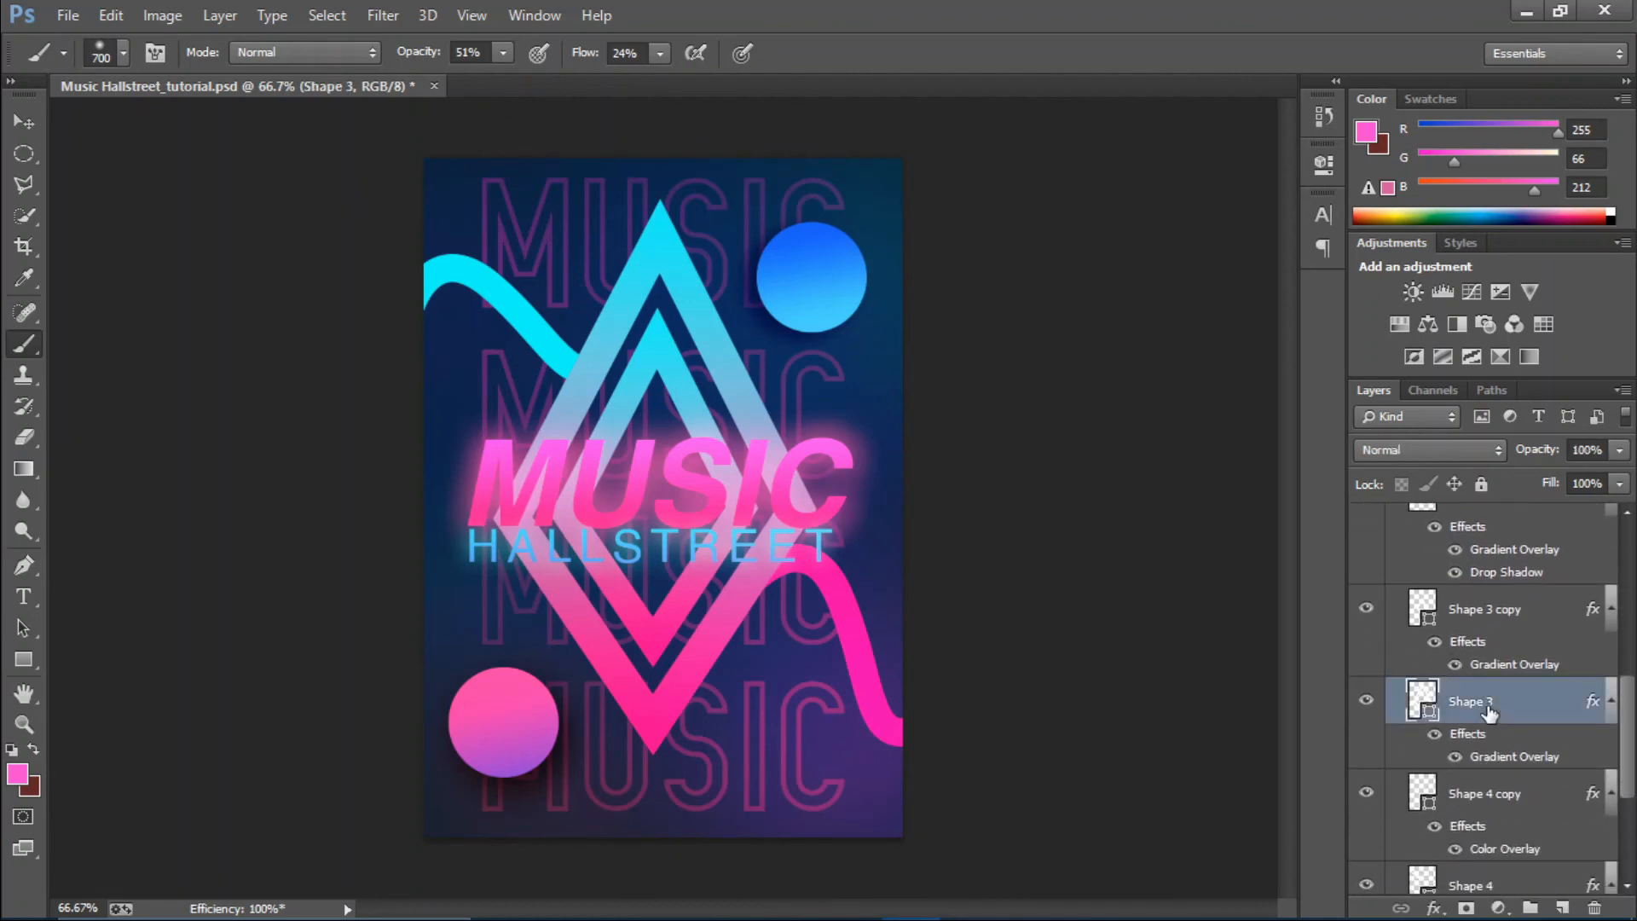
click(1368, 699)
click(1371, 698)
click(1371, 698)
click(1372, 698)
click(1372, 698)
click(1371, 699)
click(1366, 793)
click(1365, 885)
click(1366, 883)
click(1526, 878)
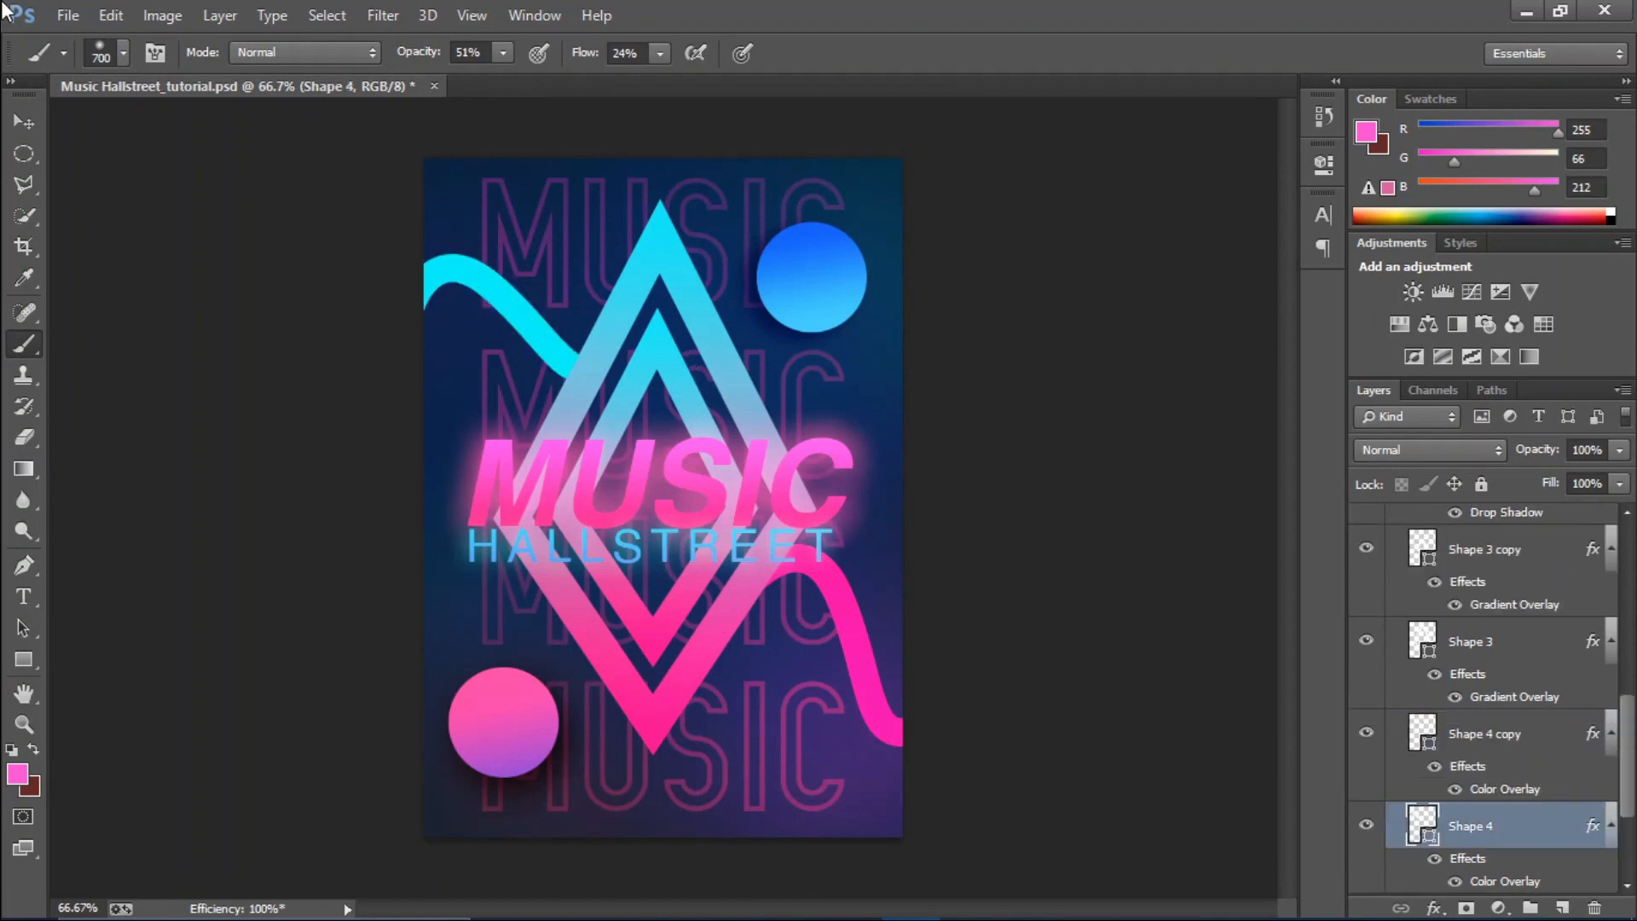
Distort the cyan wavy stroke's upper corner inward, rotate it 24.85°, scale it to about 119.6% by 118.2%, nudge it and apply the transform.
click(24, 122)
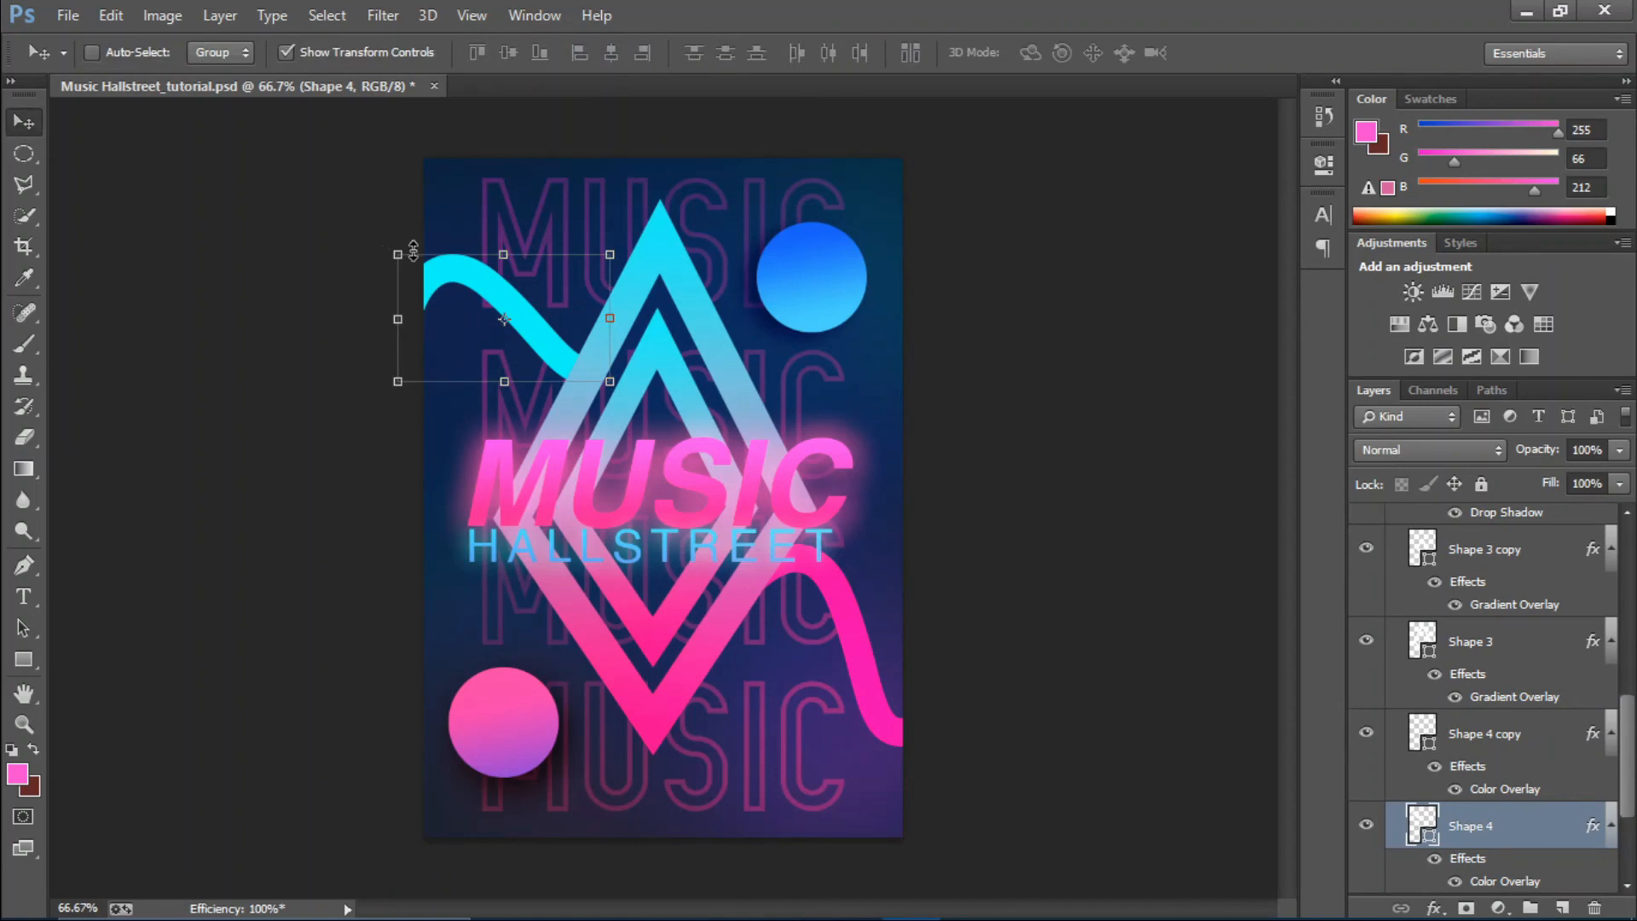
mouse_move(395, 256)
mouse_down()
mouse_move(380, 307)
mouse_move(398, 255)
mouse_move(418, 258)
mouse_up()
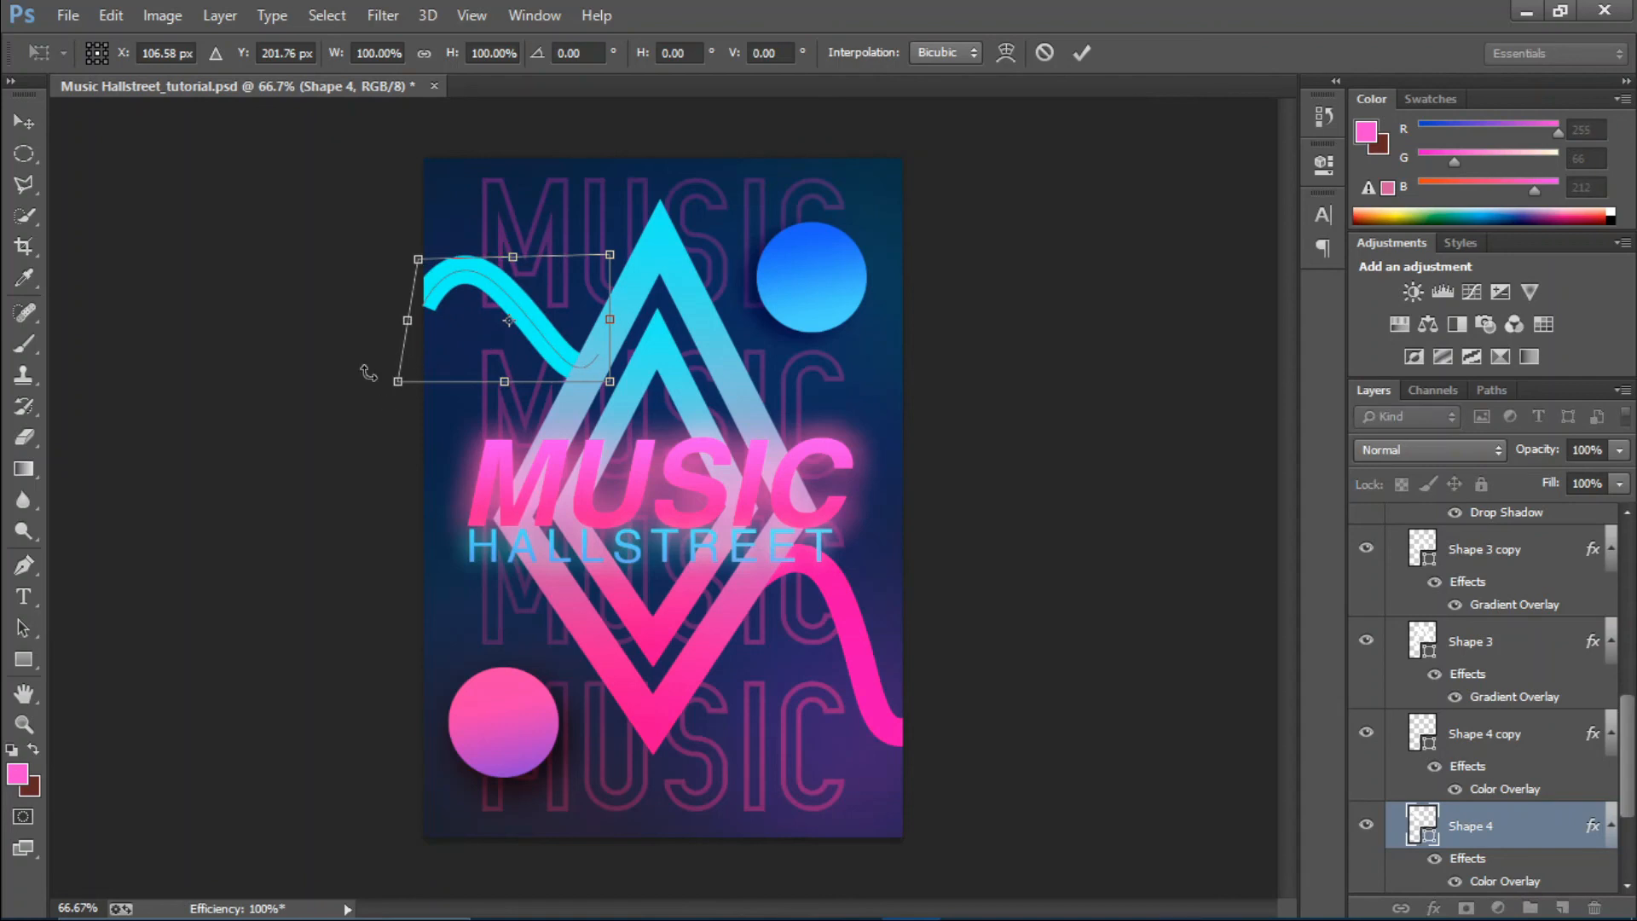
drag(367, 373, 358, 309)
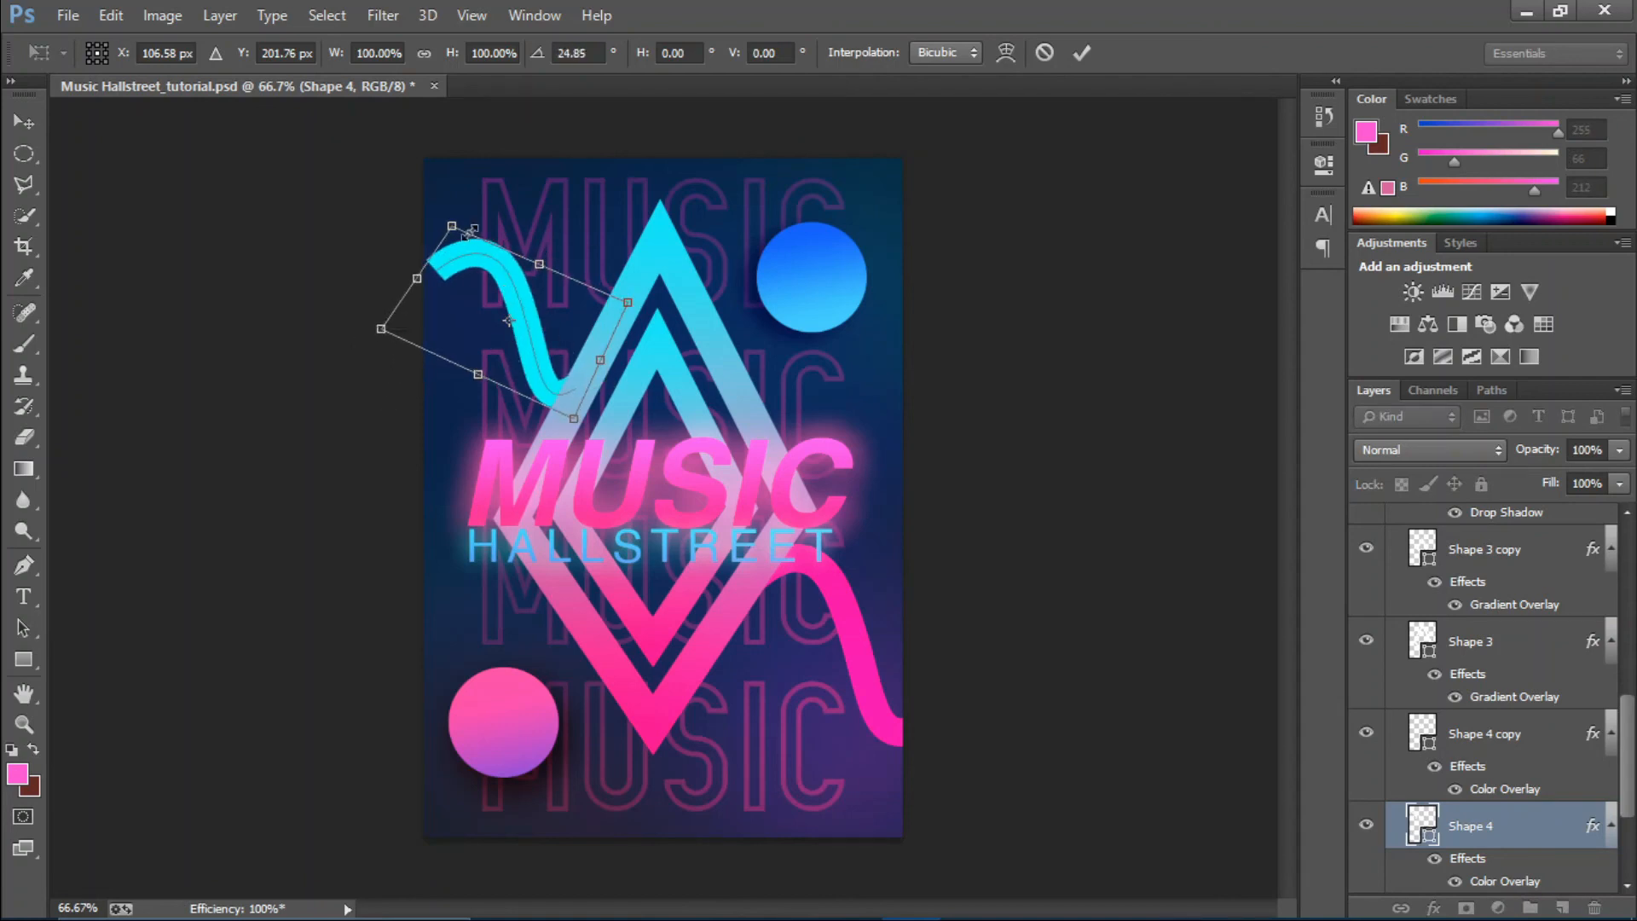
drag(454, 223, 429, 194)
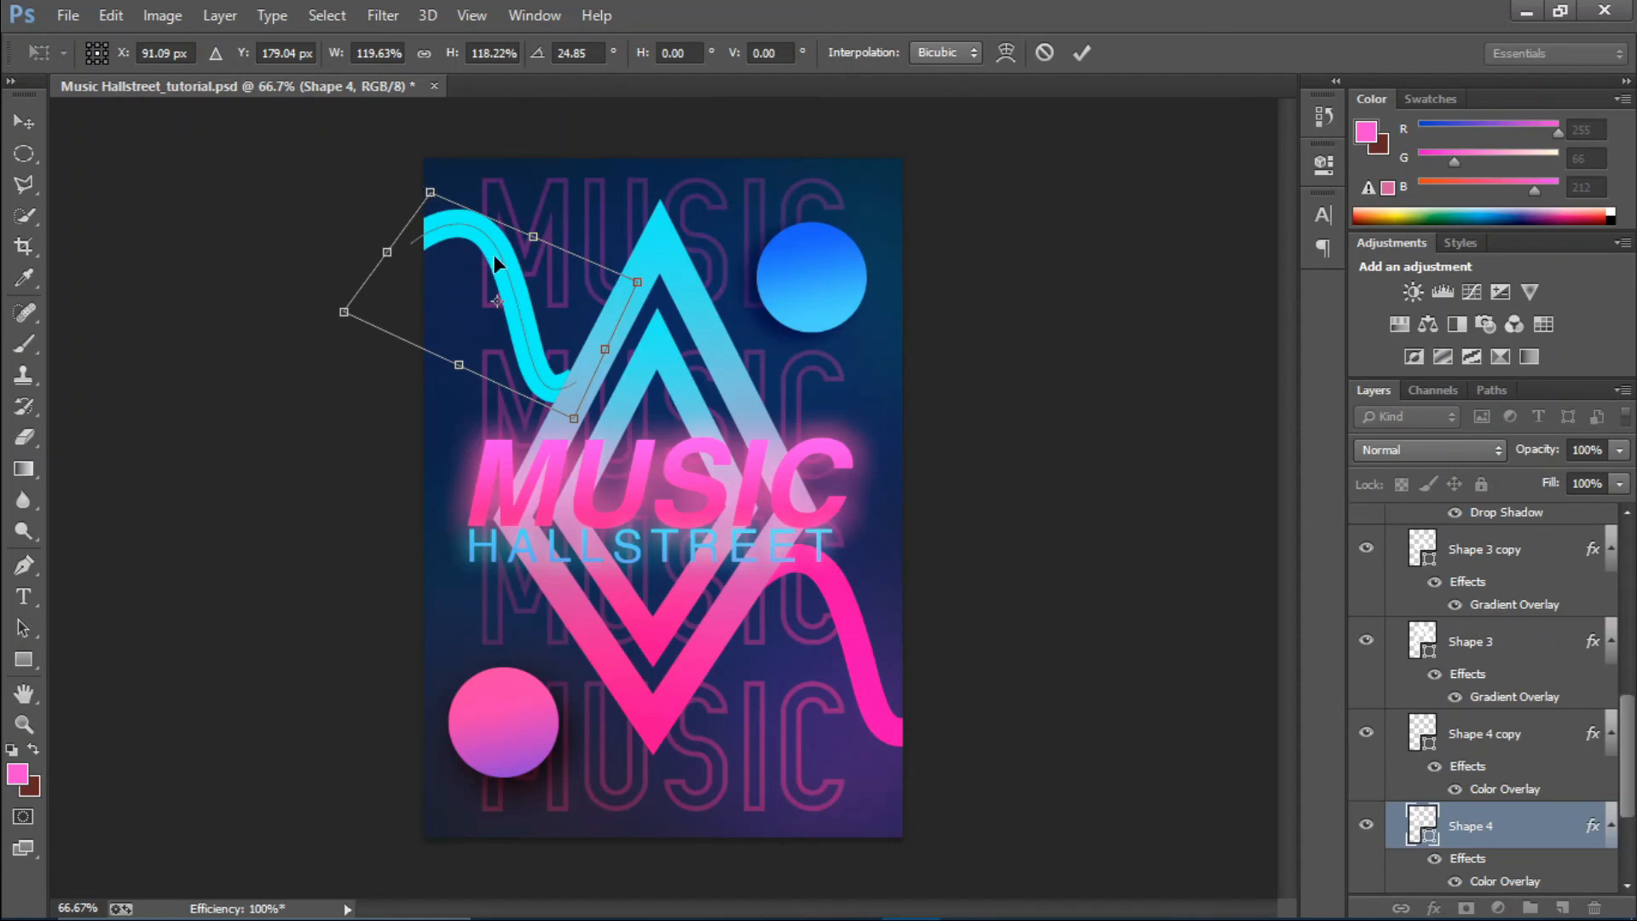
drag(493, 256, 488, 262)
click(1077, 53)
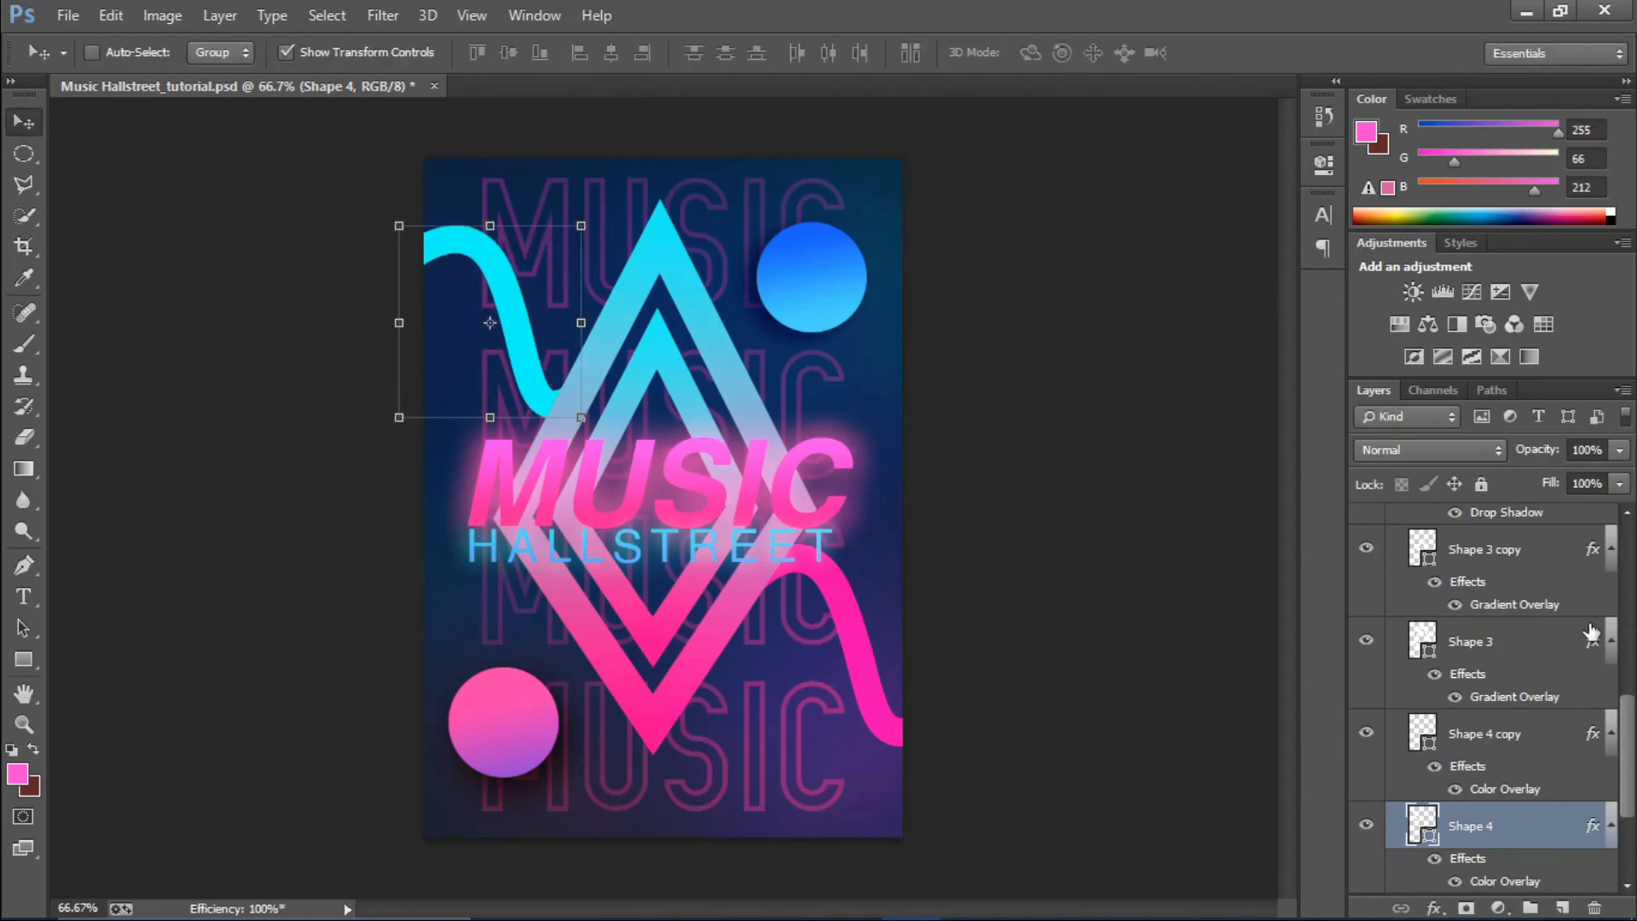
Select Layer 4 inside the glow group and sample the wavy stroke's cyan as the brush colour.
drag(1630, 690, 1630, 488)
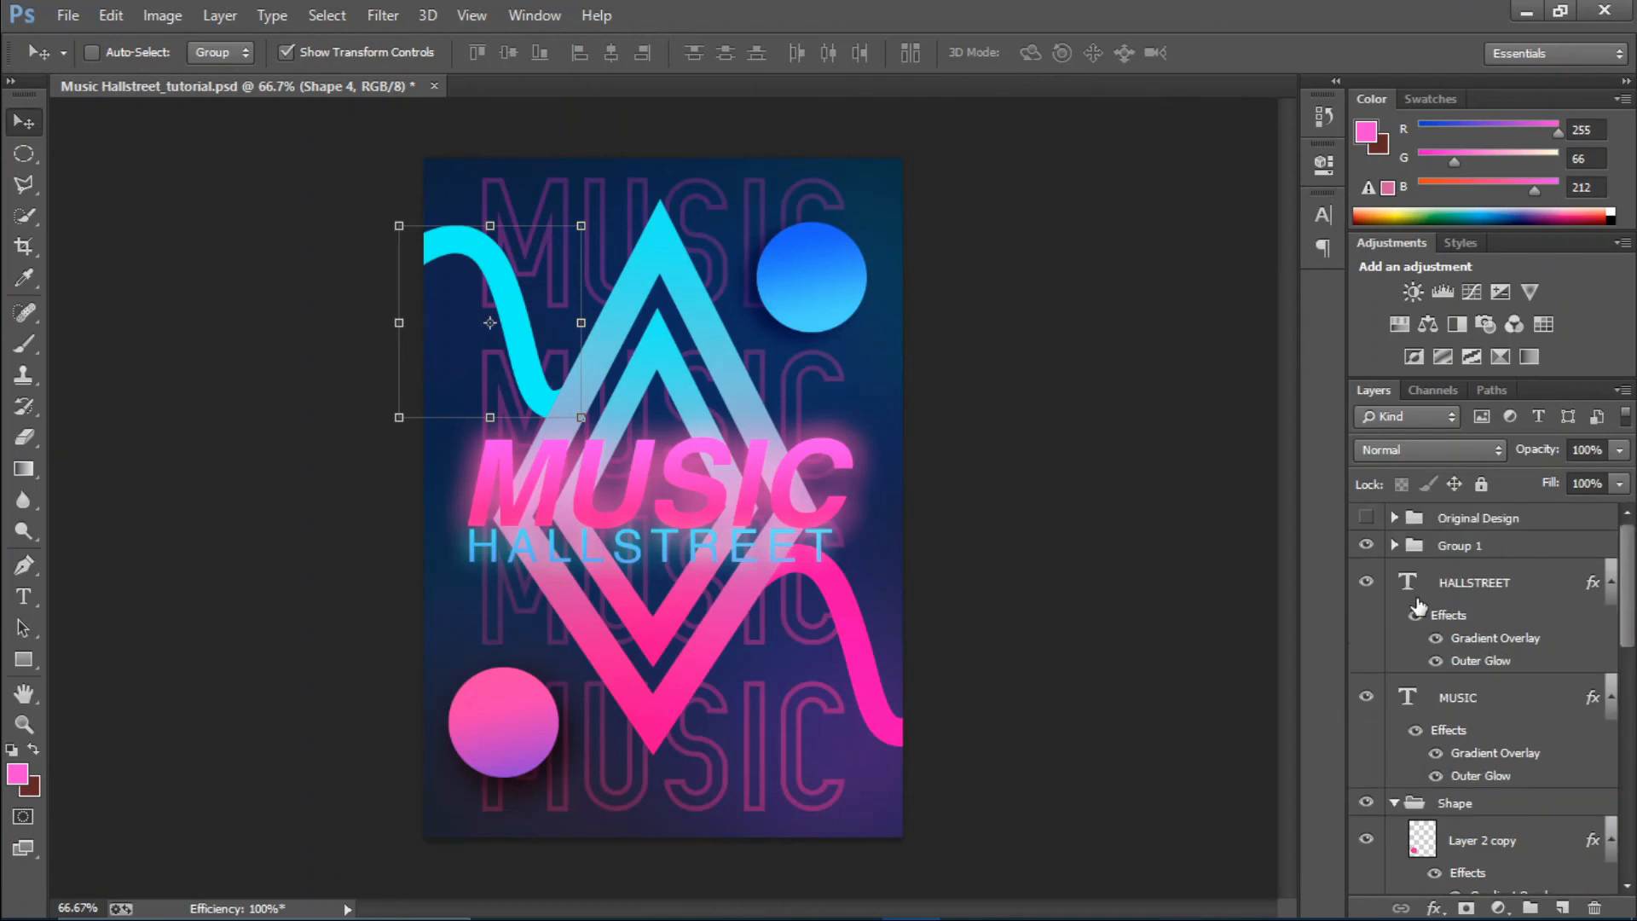
click(1394, 544)
click(1485, 586)
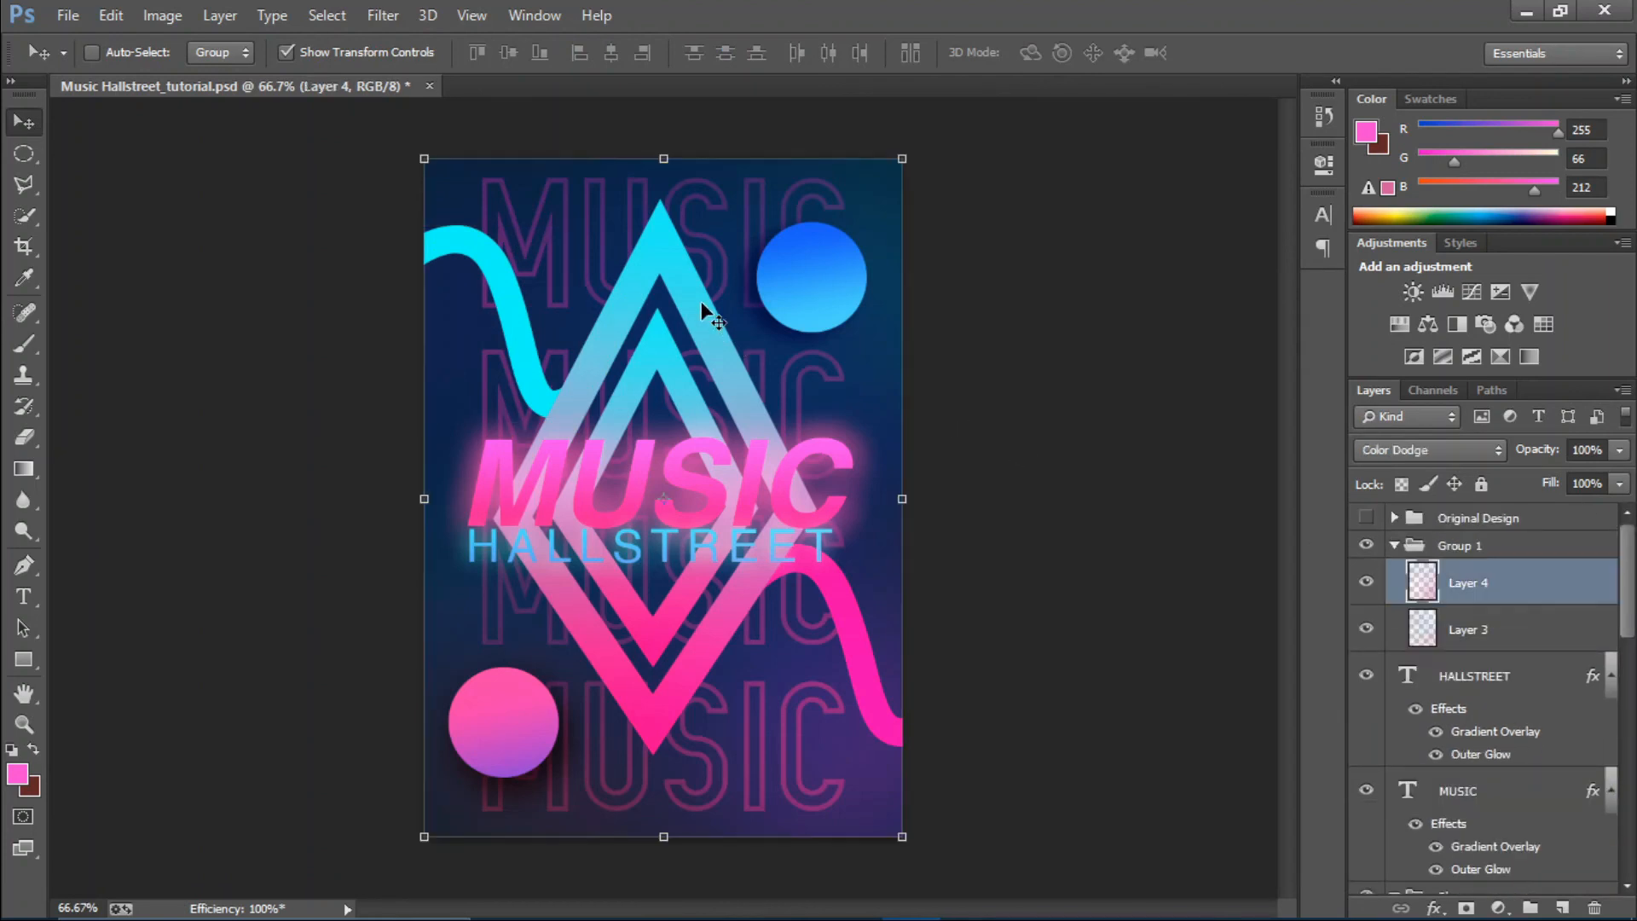
key(b)
alt+click(504, 260)
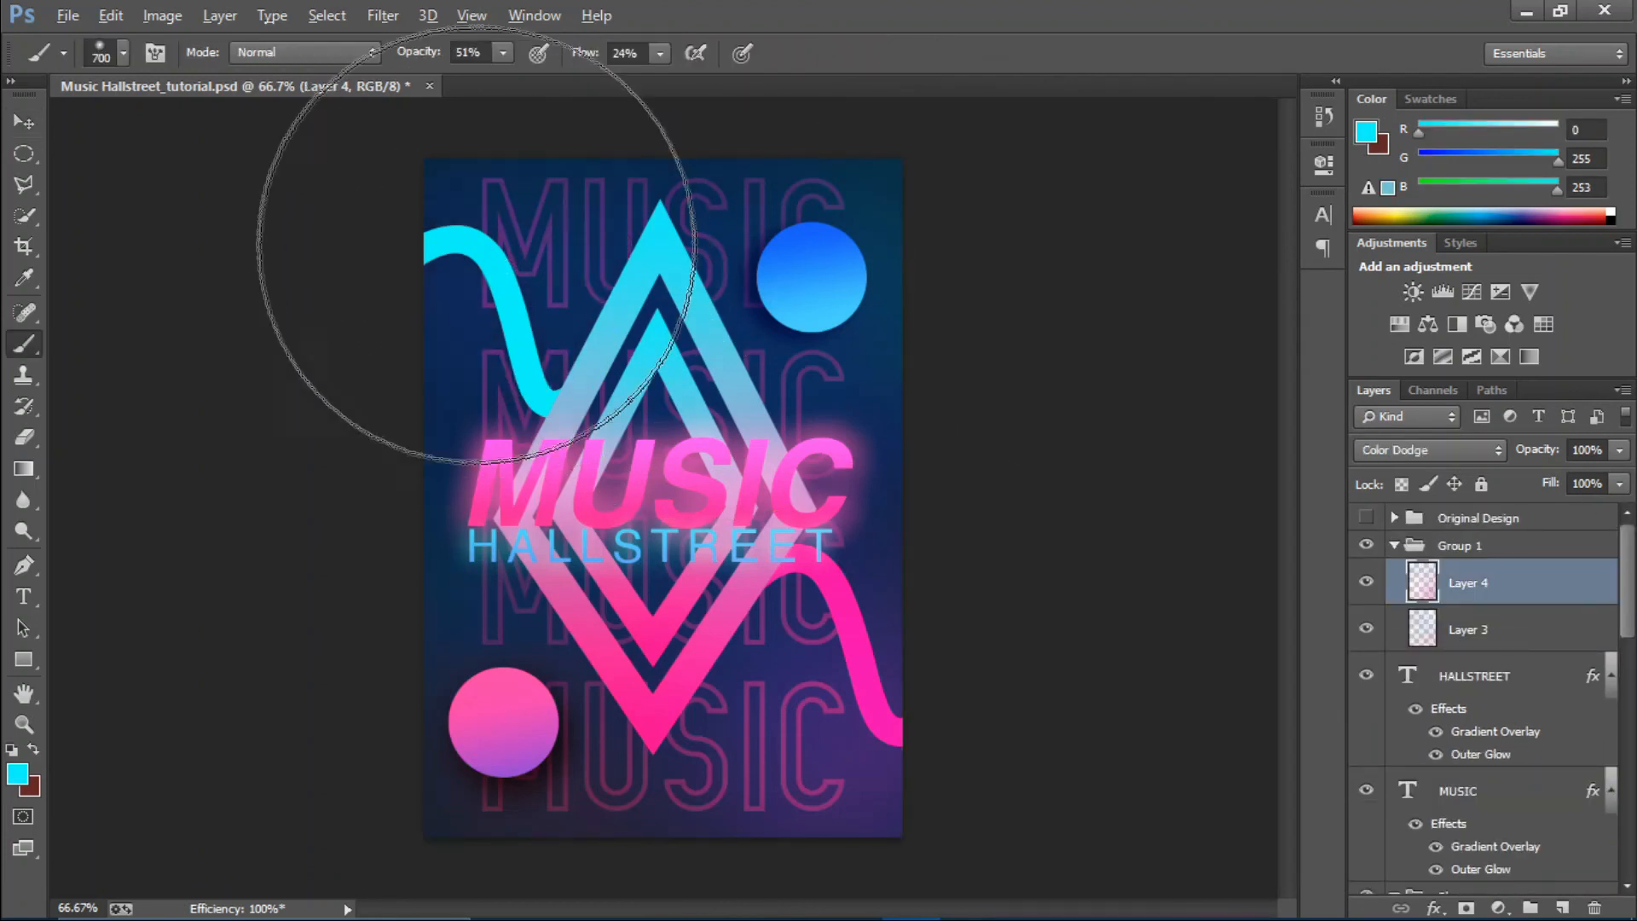
Reduce the brush size to 250 px and paint a cyan glow around the upper end of the cyan wavy stroke.
key(bracketleft)
key(bracketleft)
key(bracketleft)
key(bracketleft)
key(bracketleft)
key(bracketleft)
key(bracketleft)
key(bracketleft)
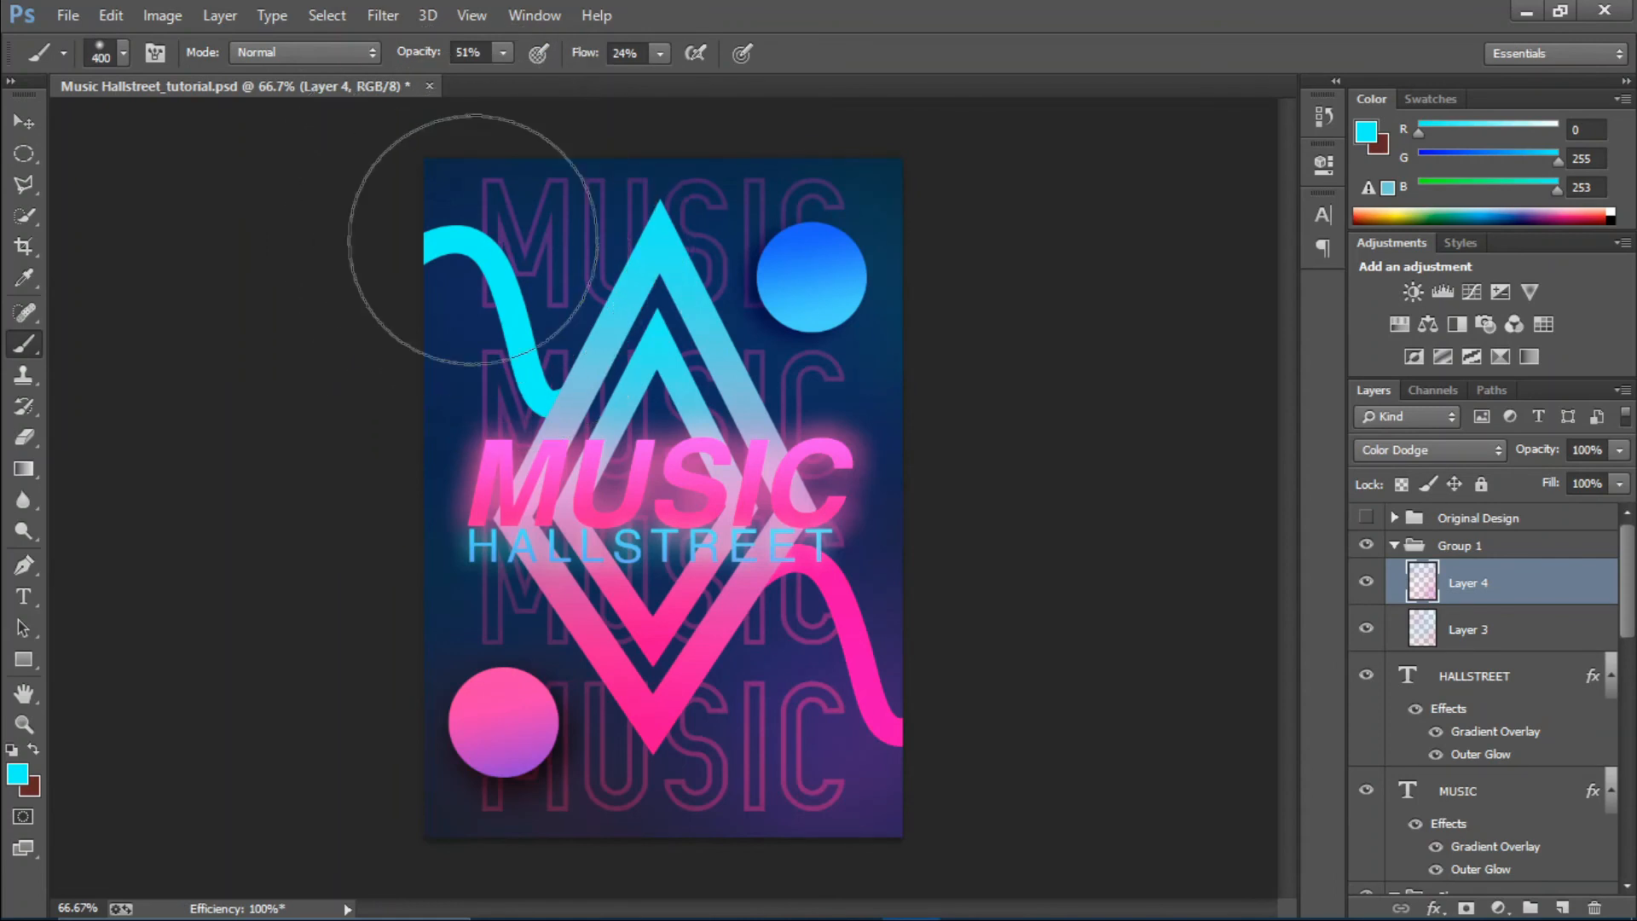
mouse_move(473, 239)
mouse_down()
mouse_move(504, 344)
mouse_move(455, 230)
mouse_up()
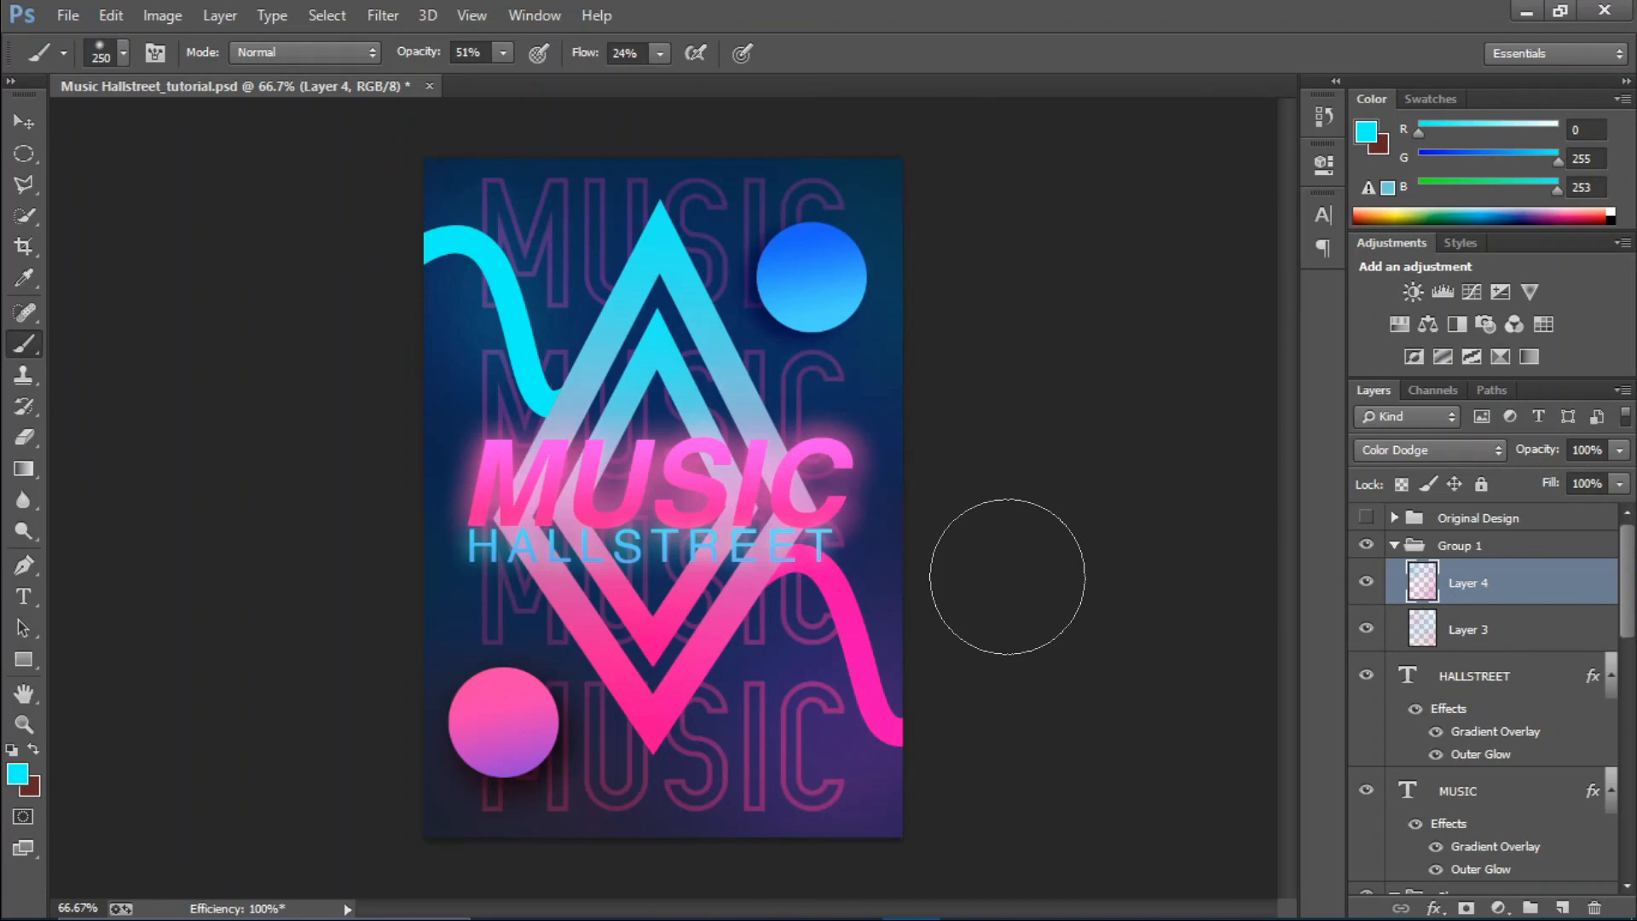
Sample the pink wavy stroke's colour as the brush colour.
alt+click(878, 645)
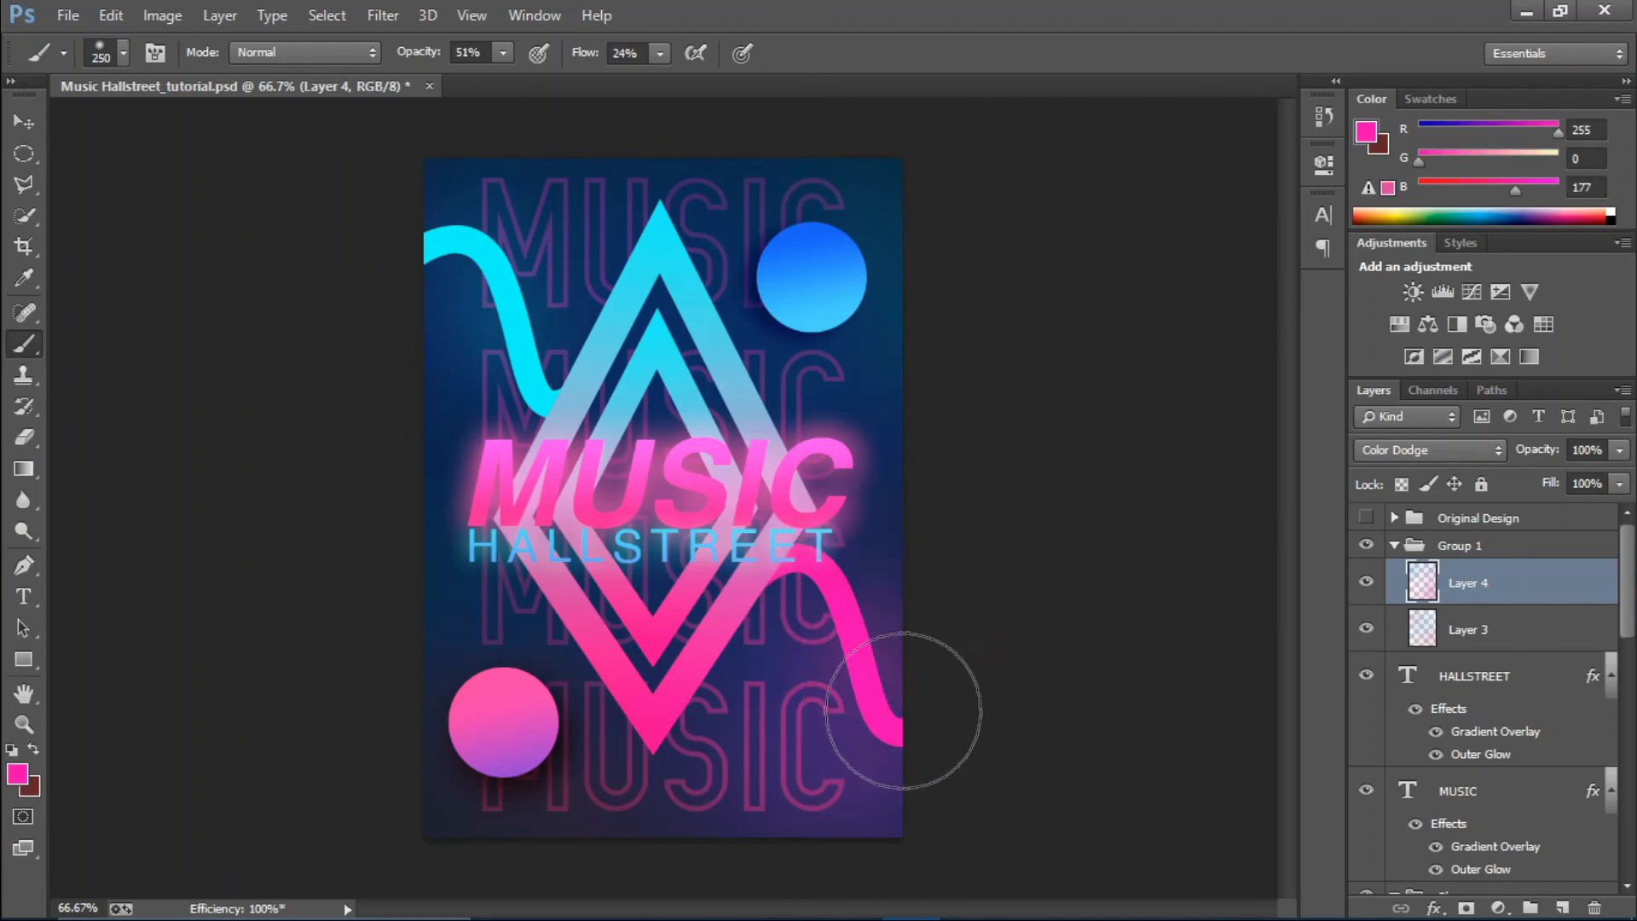
key(ctrl+minus)
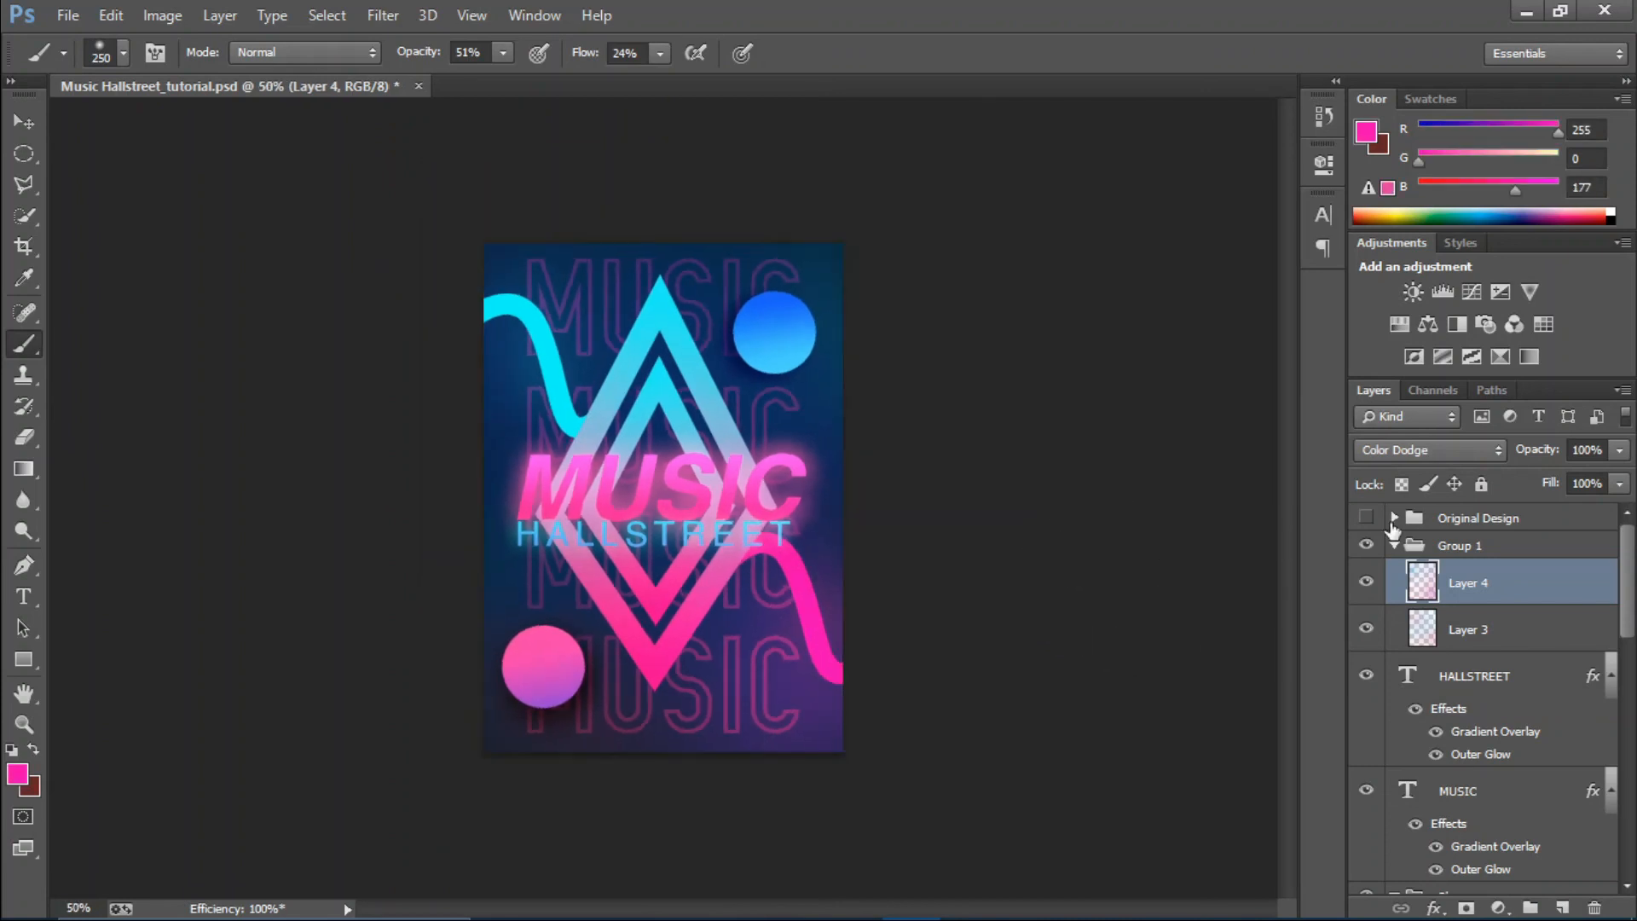
Group all design layers from Group 1 down to Color Fill 2 and name the new group Tutorial Design.
click(1396, 546)
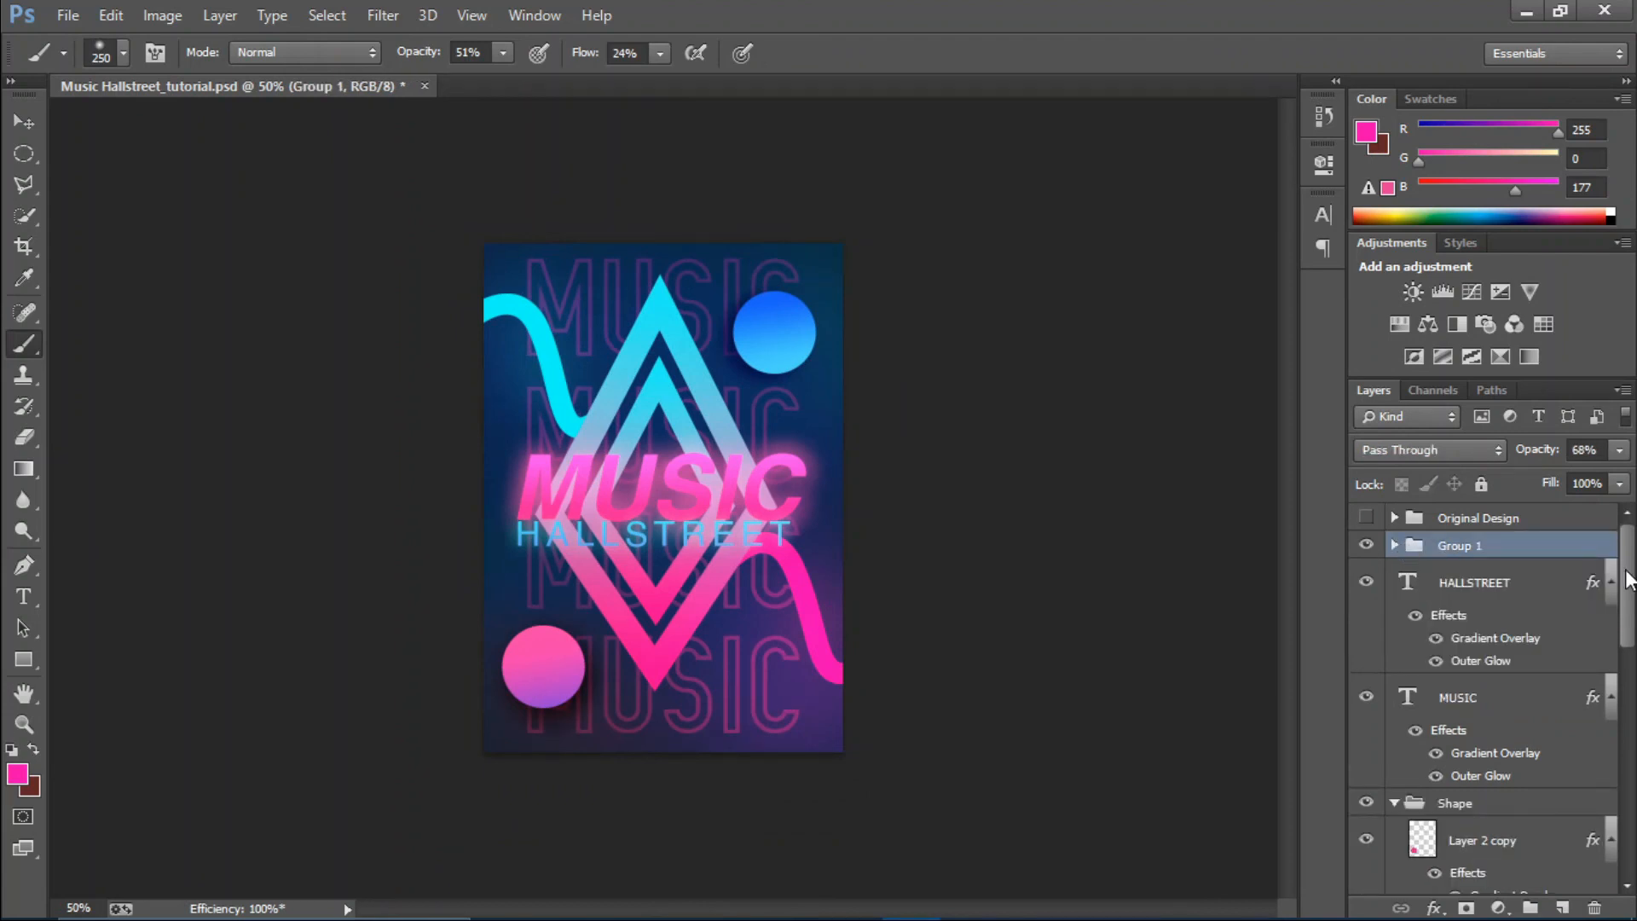
drag(1627, 580, 1628, 849)
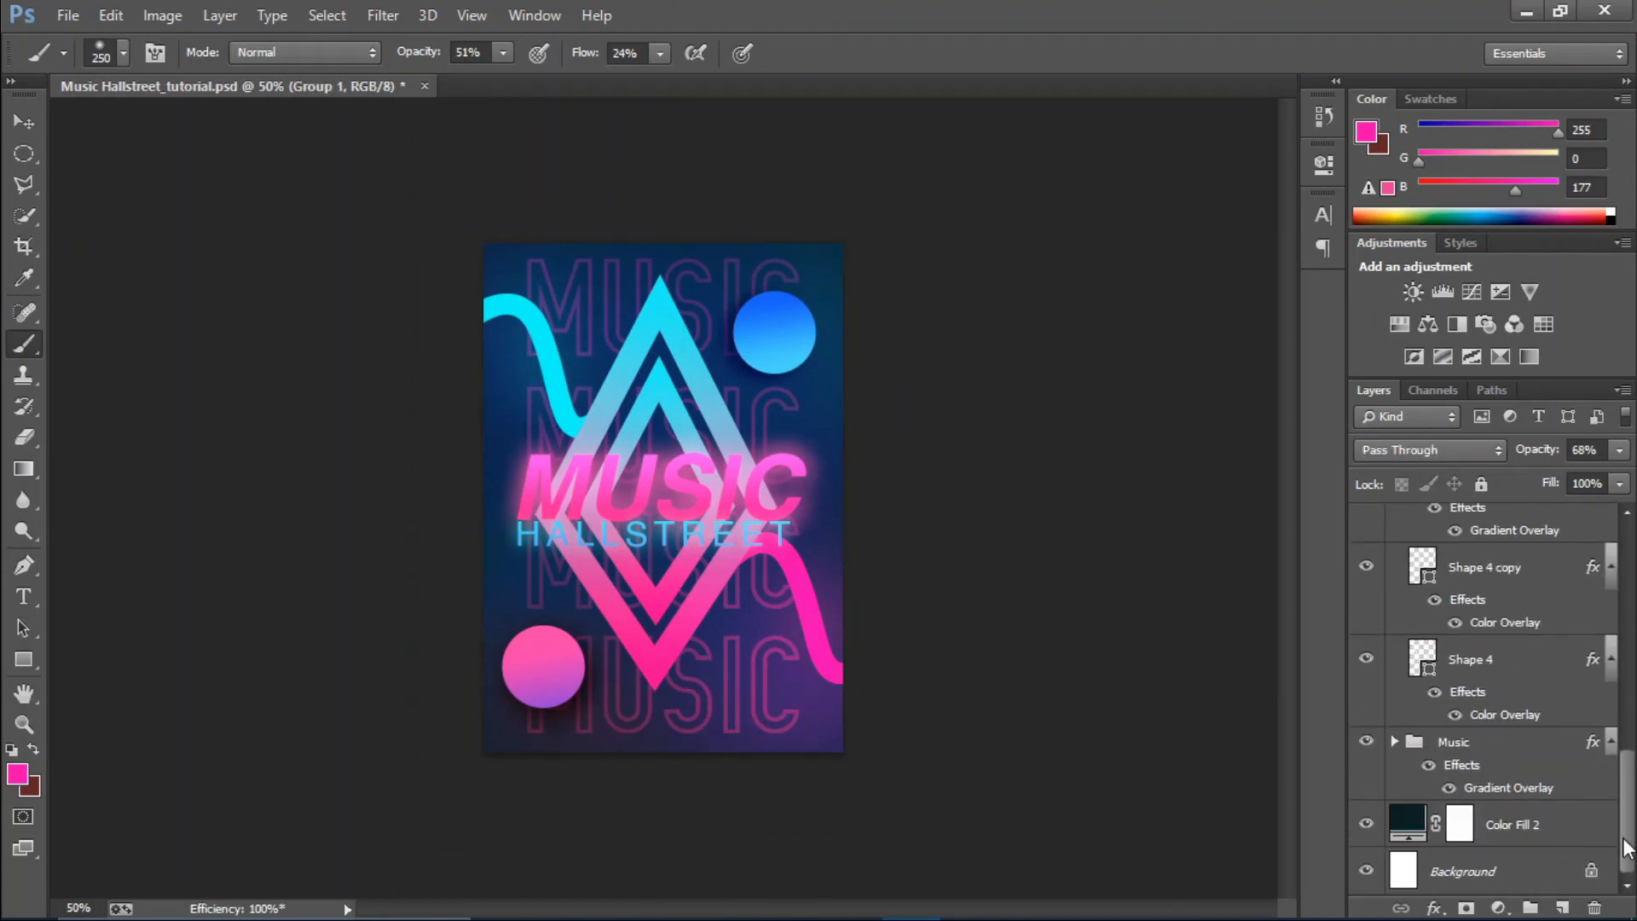
shift+click(1522, 833)
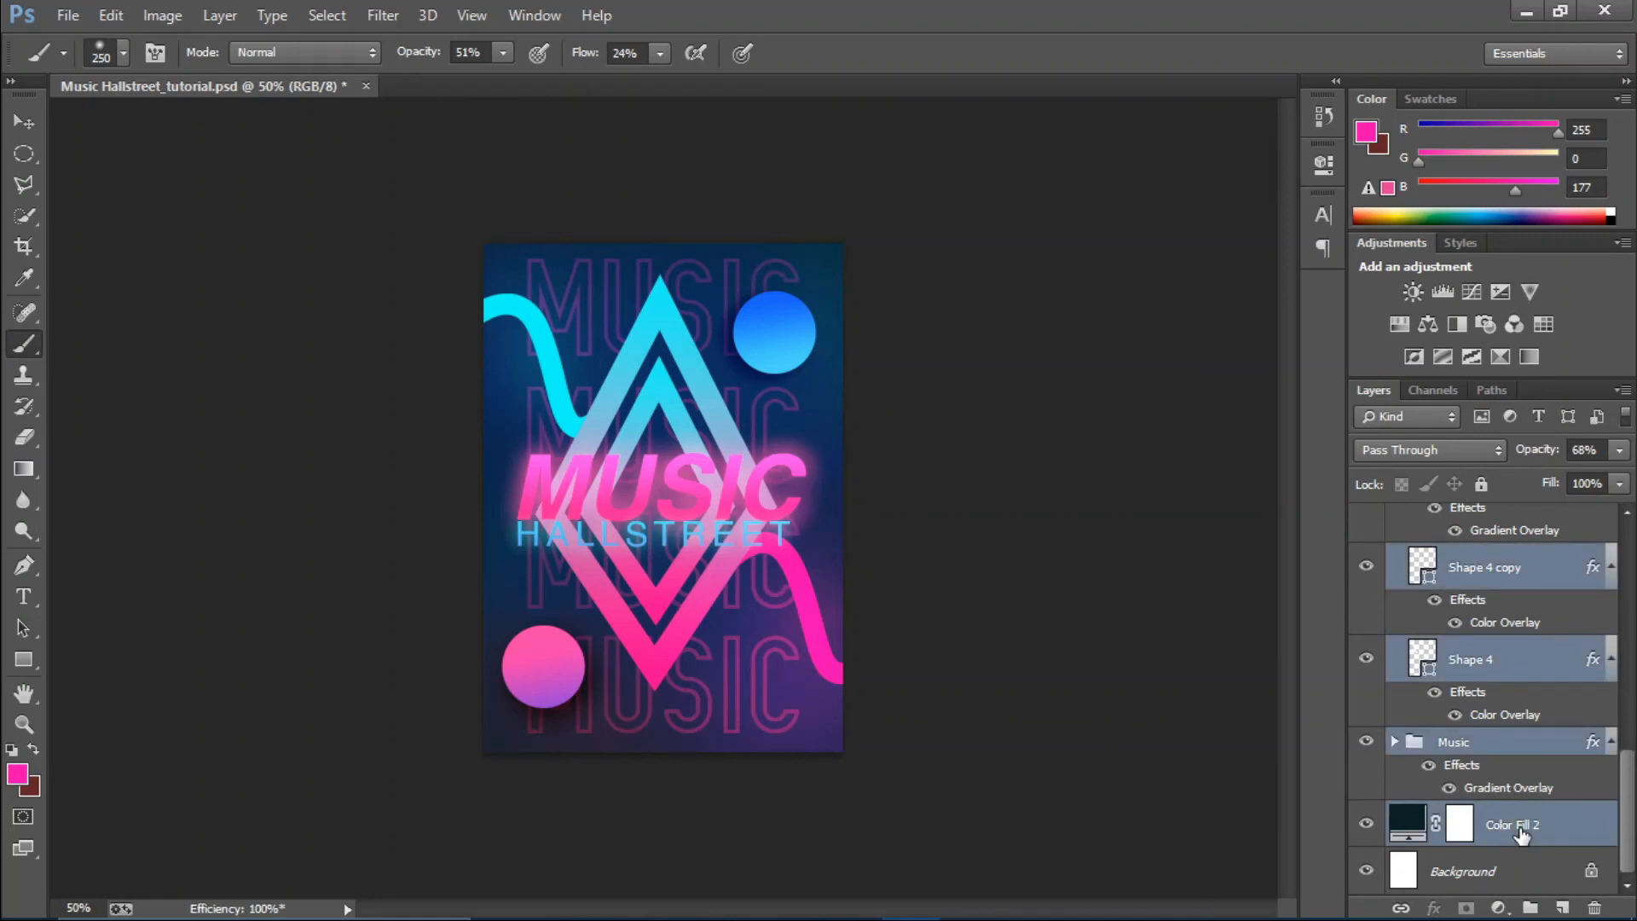
key(ctrl+g)
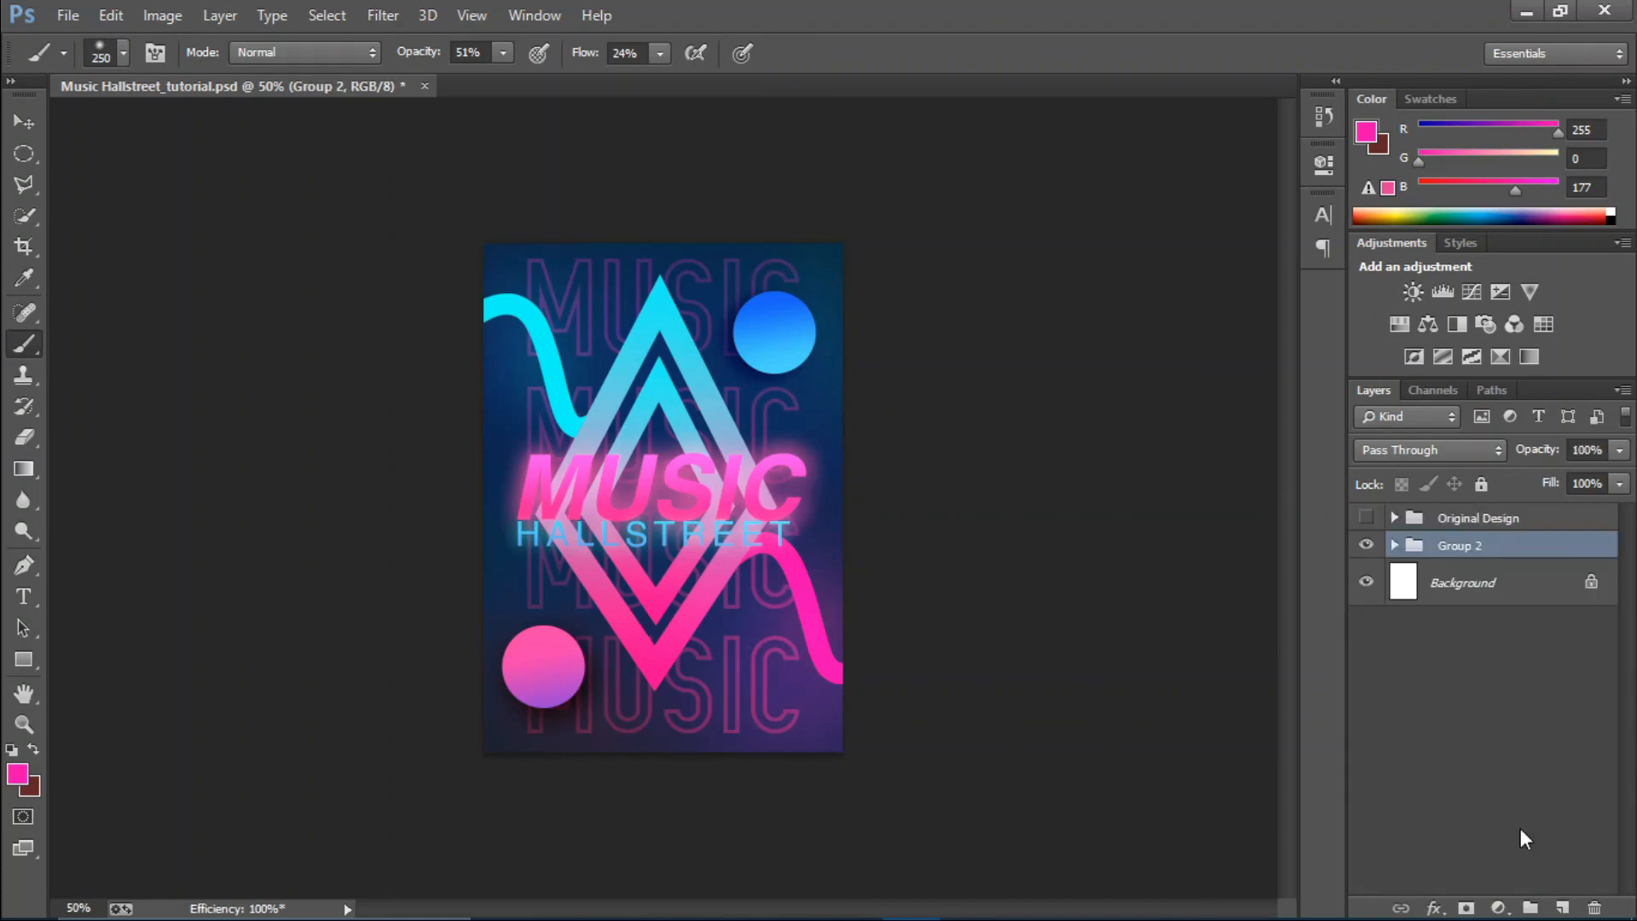
double_click(1461, 543)
text(Tutorial Design)
key(Return)
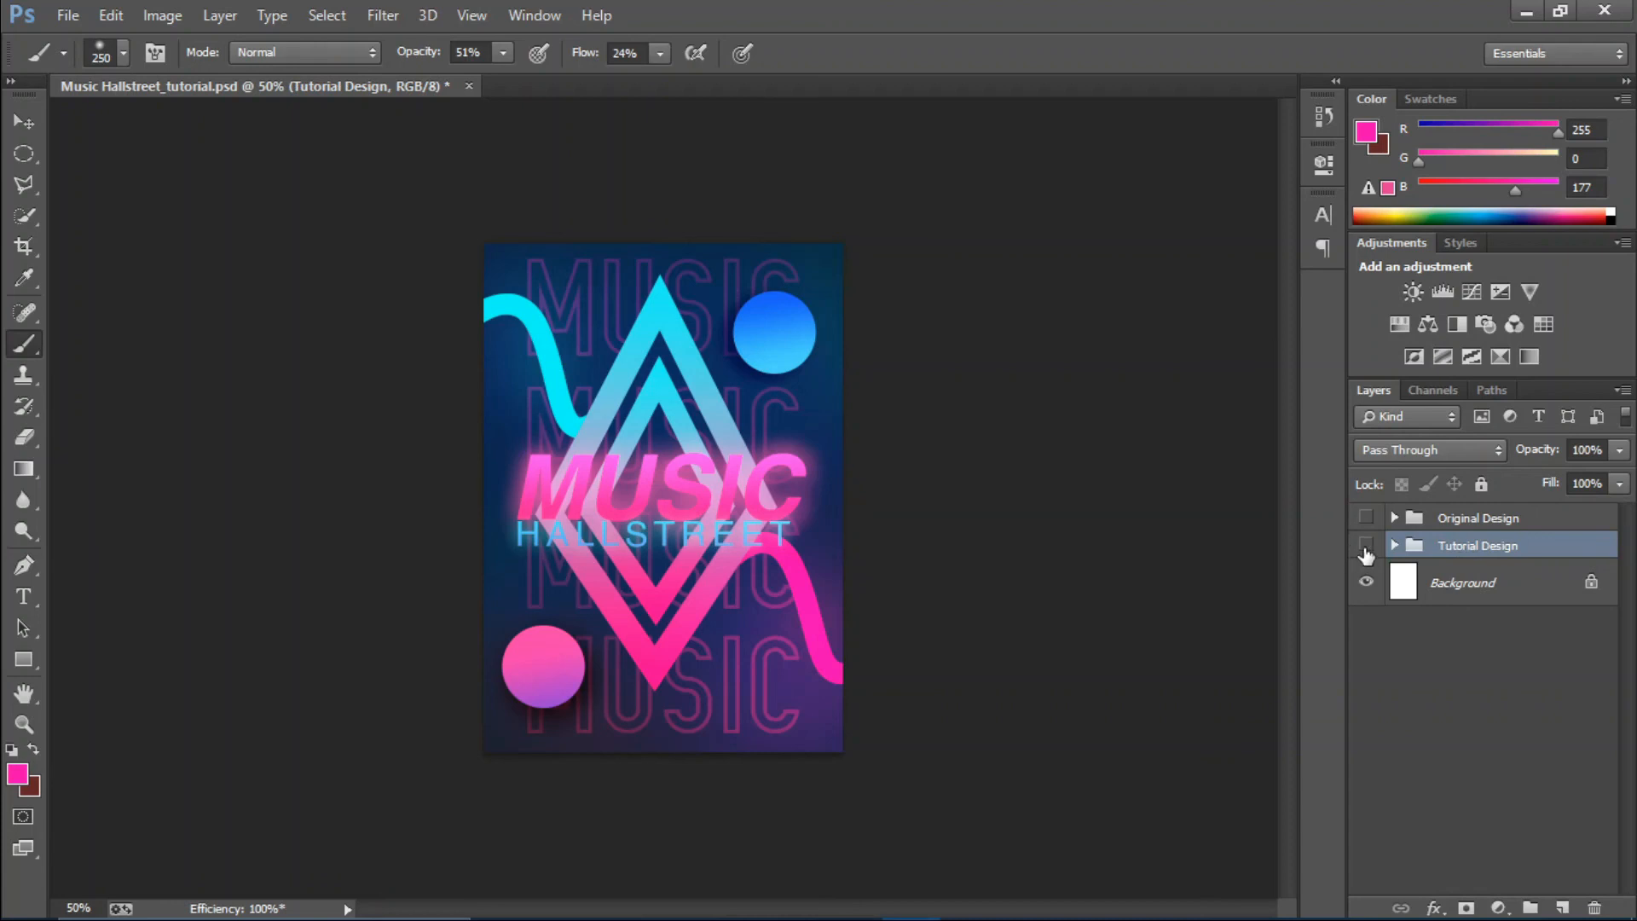
Toggle the Tutorial Design and Original Design groups' visibility to compare both versions, and expand the Tutorial Design group.
click(1365, 550)
click(1365, 549)
click(1366, 518)
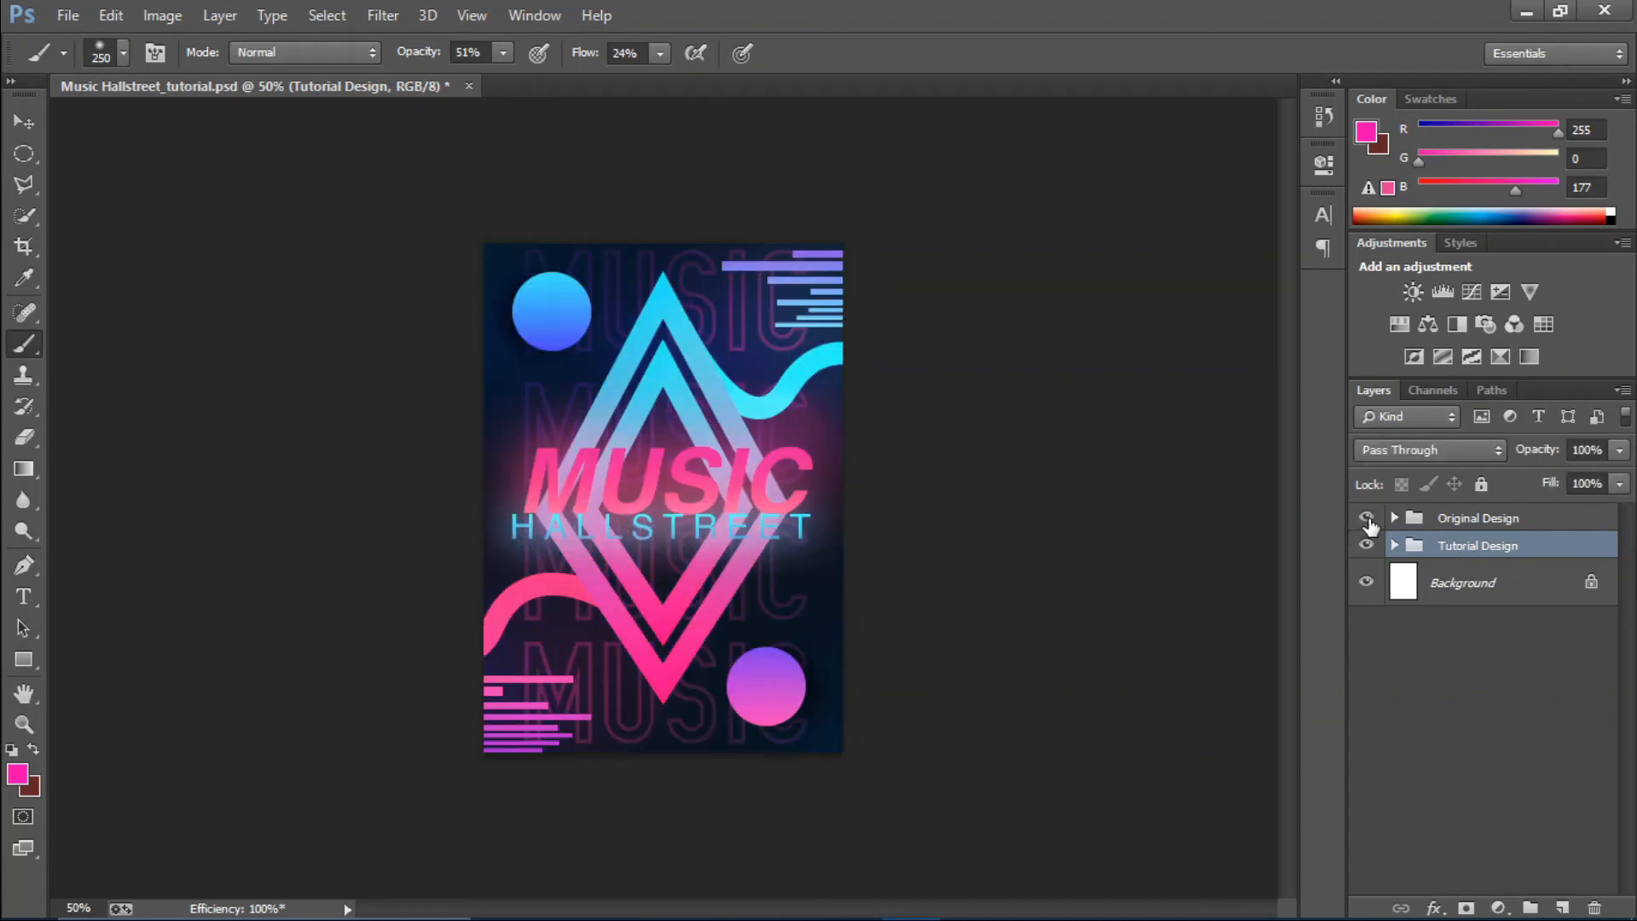
click(1367, 519)
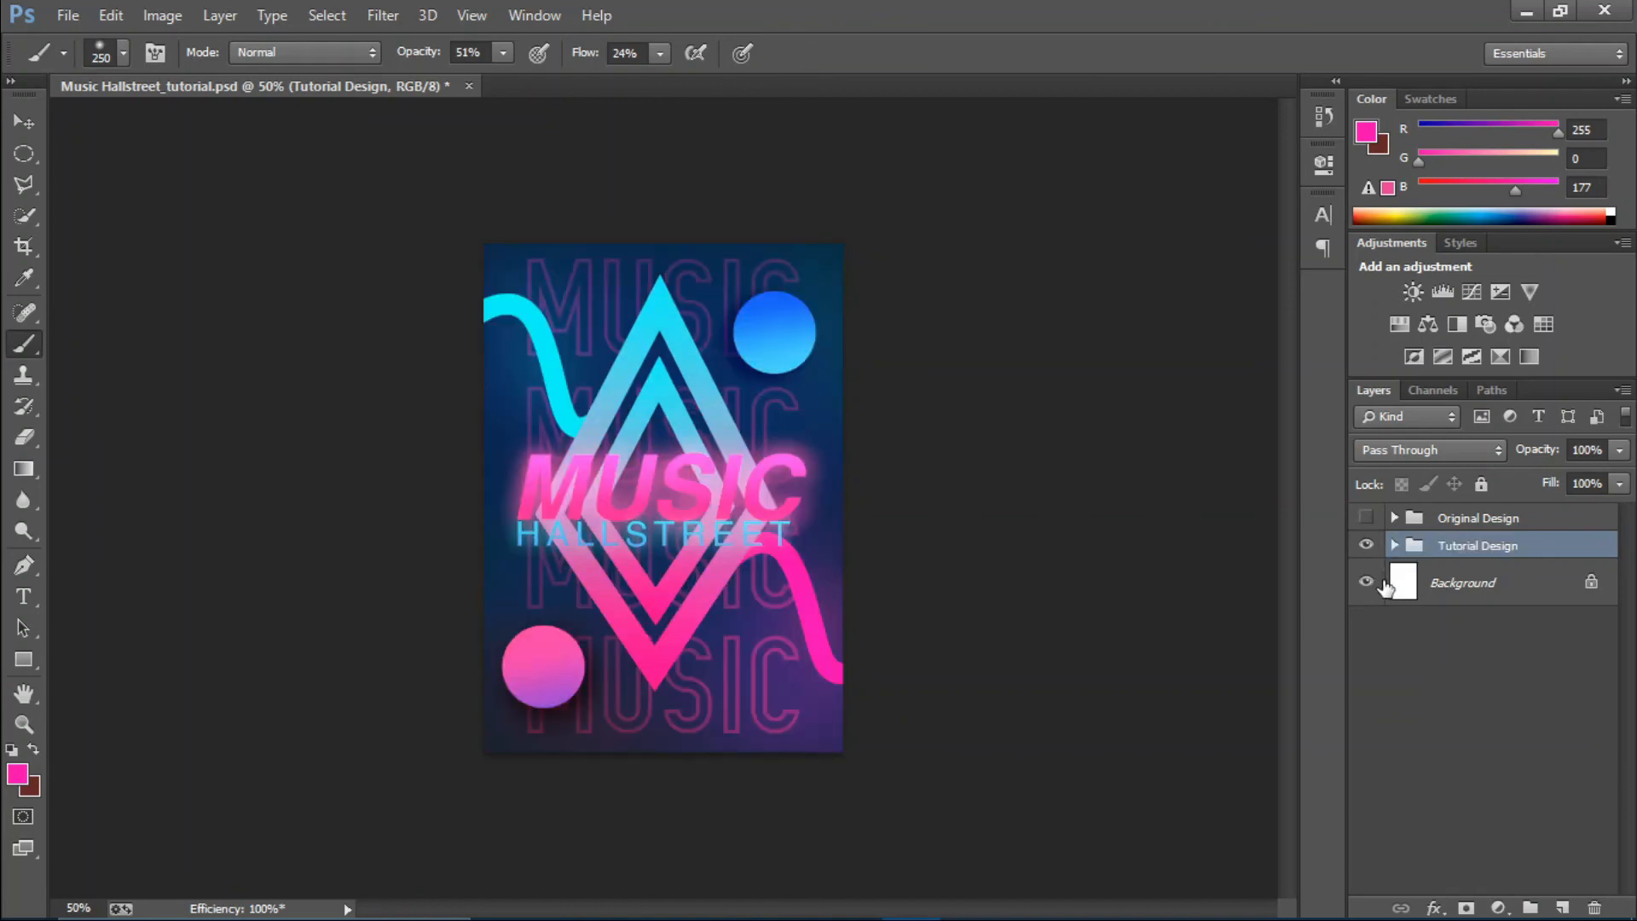
click(1395, 545)
click(1509, 606)
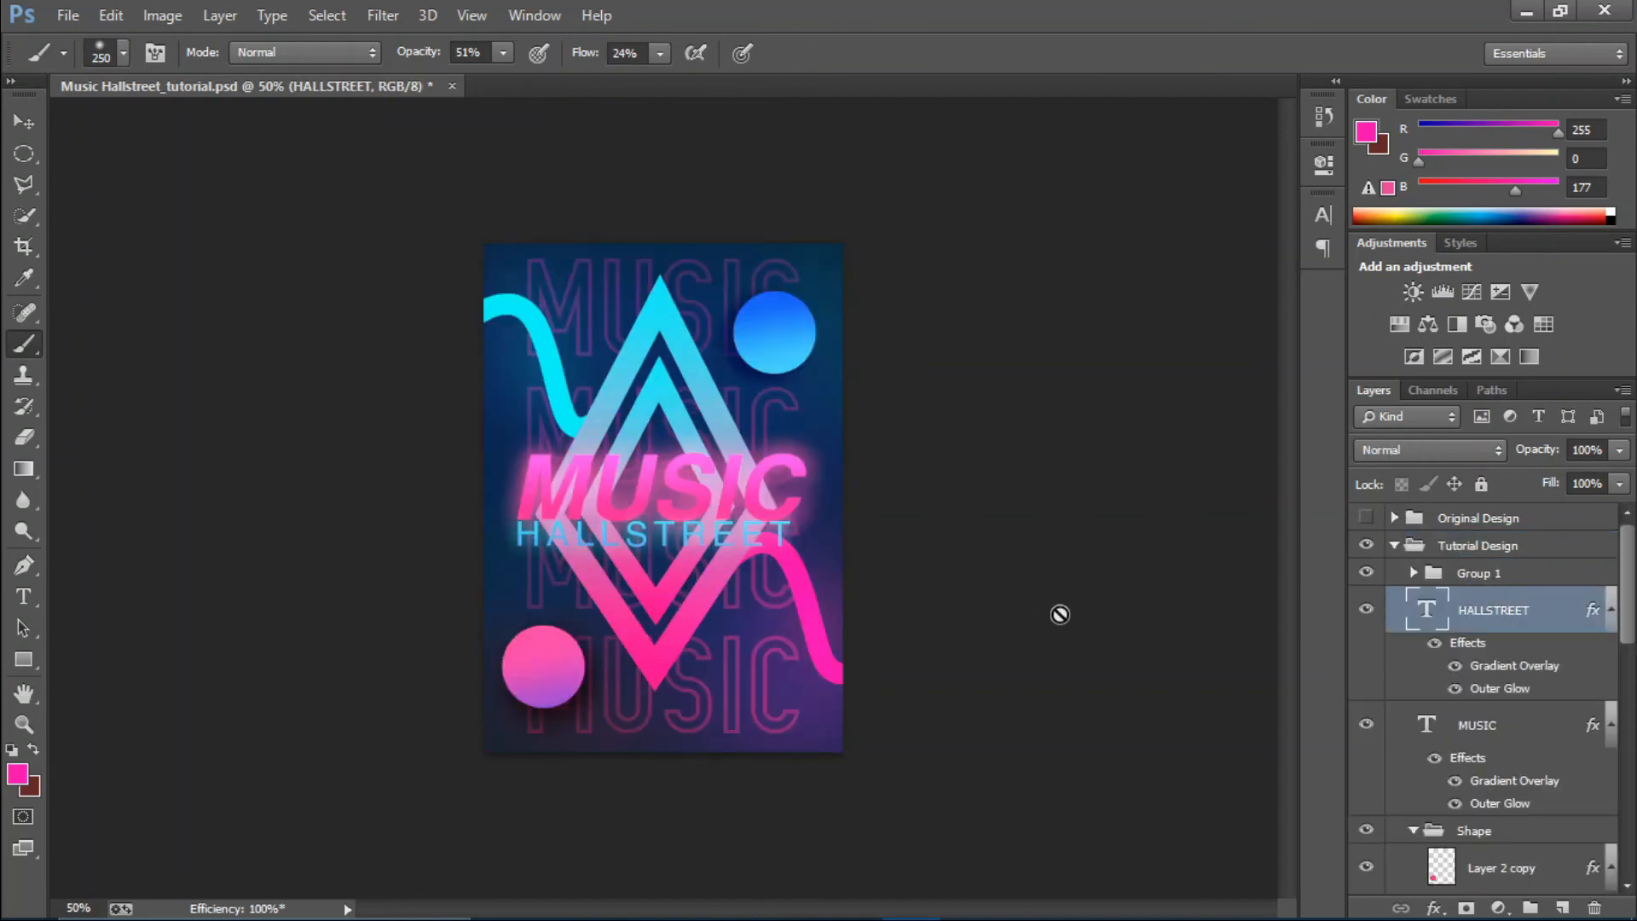
click(1366, 517)
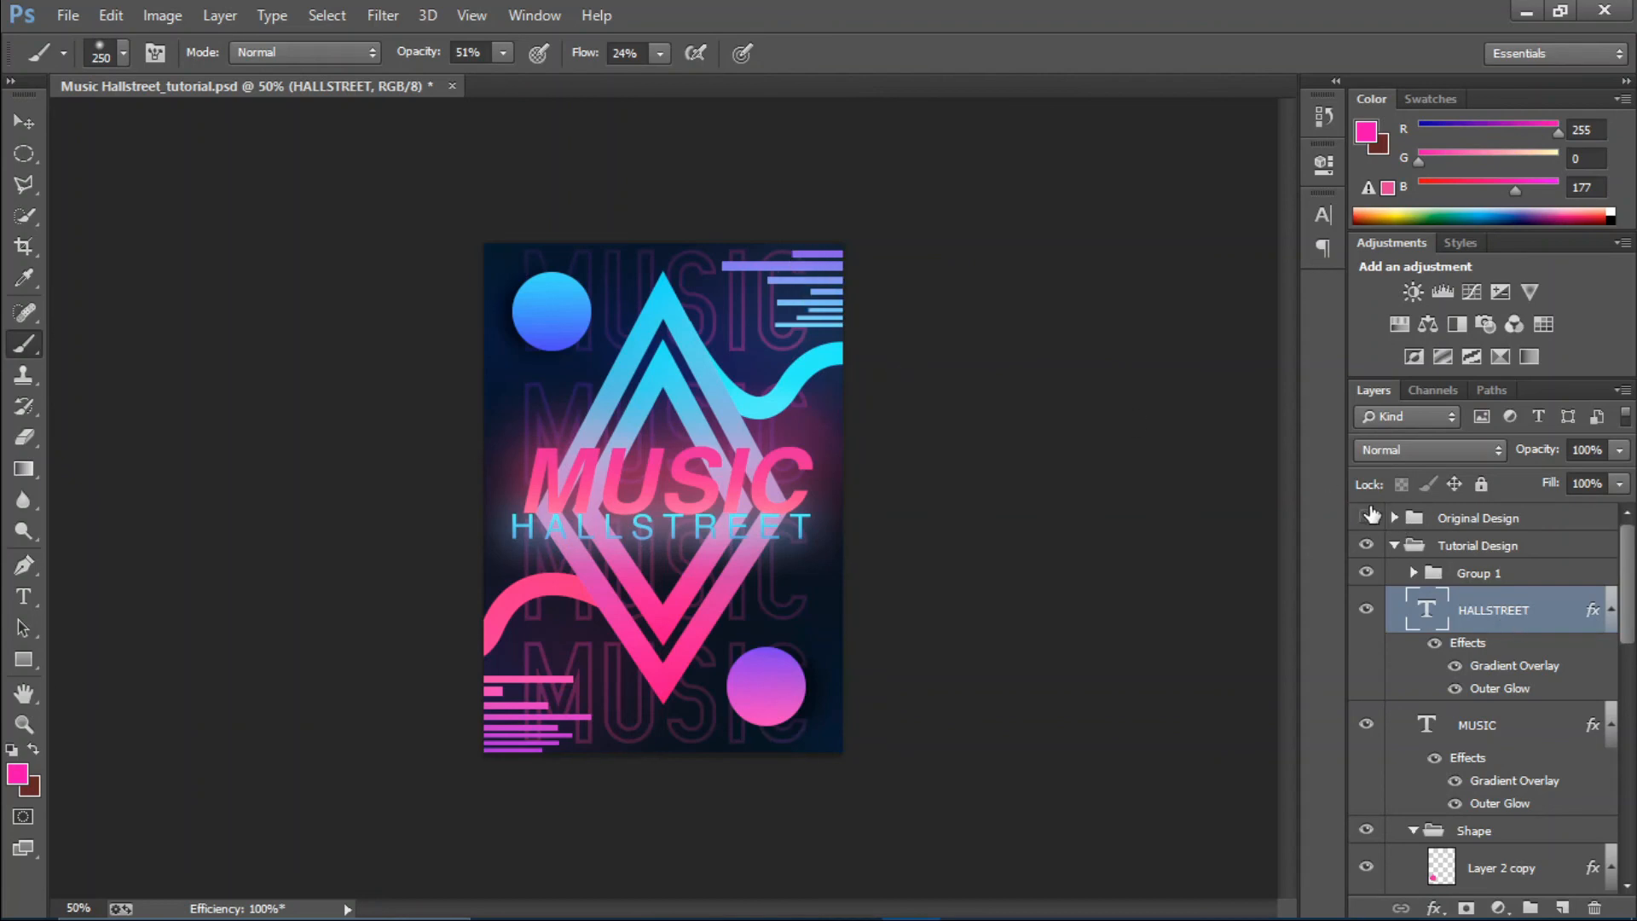
click(1367, 518)
click(1367, 517)
click(1367, 517)
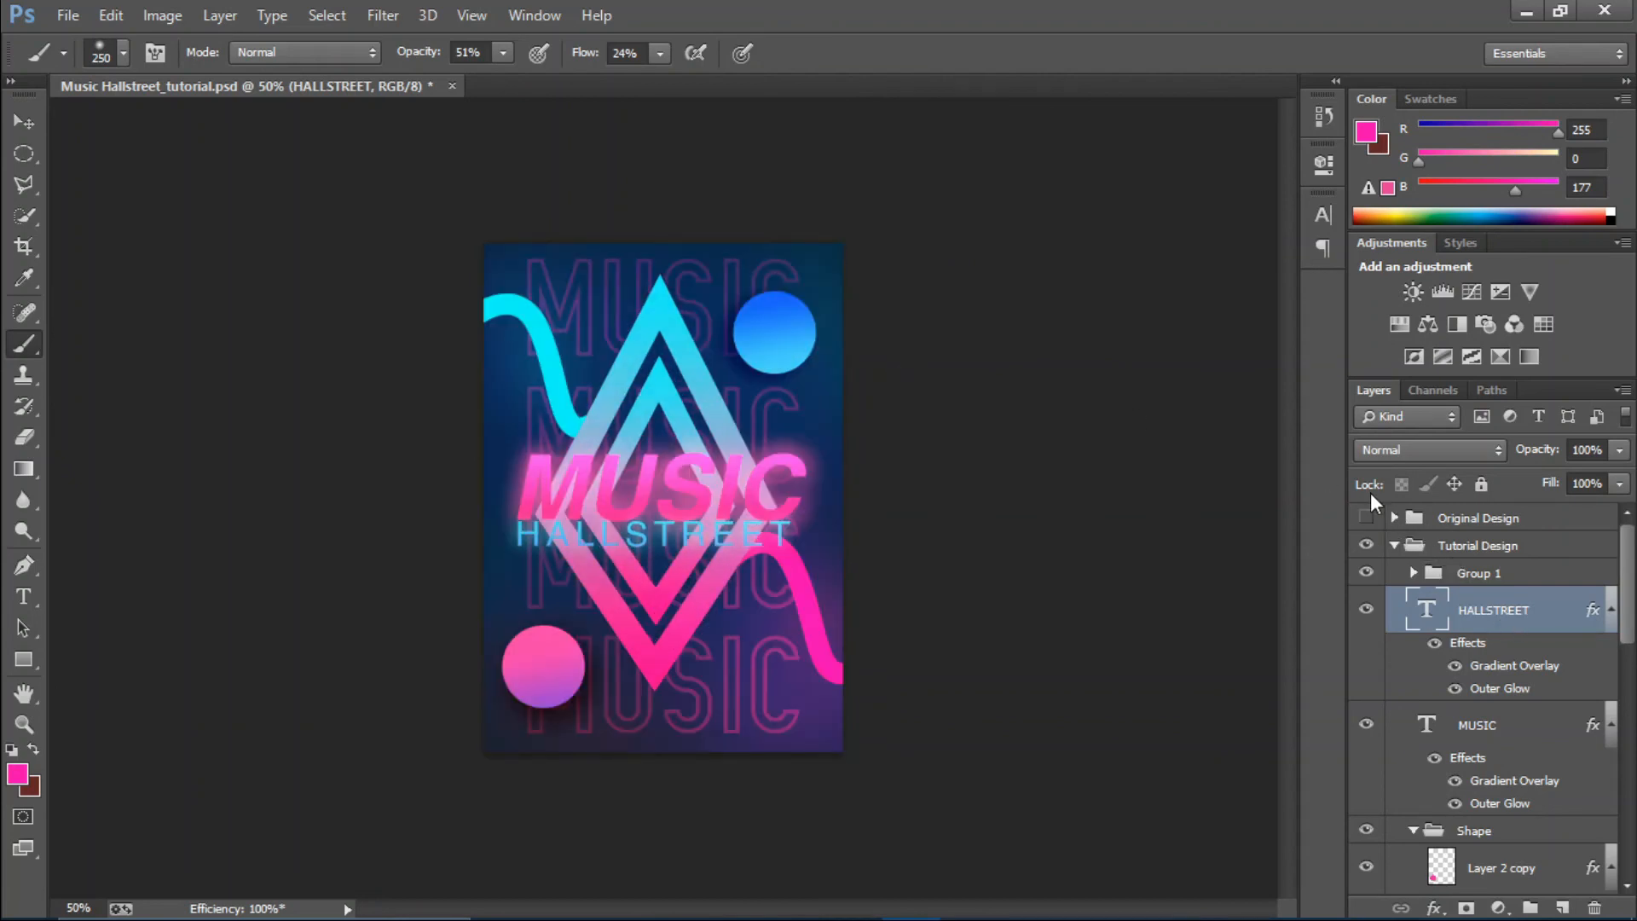
Add a new empty layer directly above the HALLSTREET text layer inside the Tutorial Design group.
click(1488, 572)
click(1516, 738)
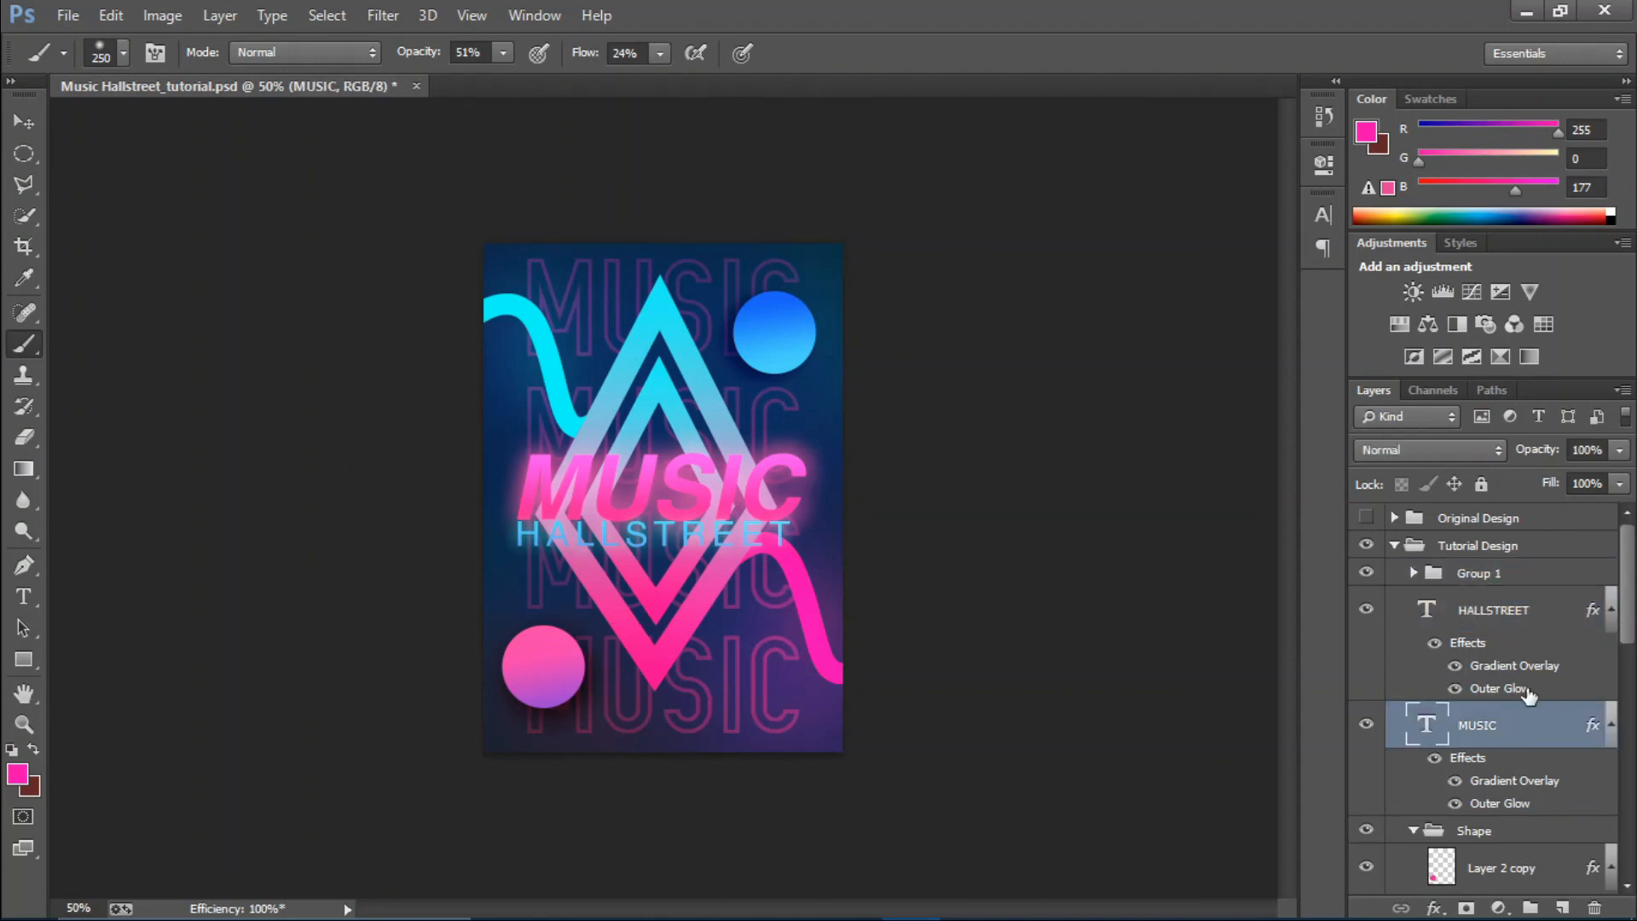
click(1518, 605)
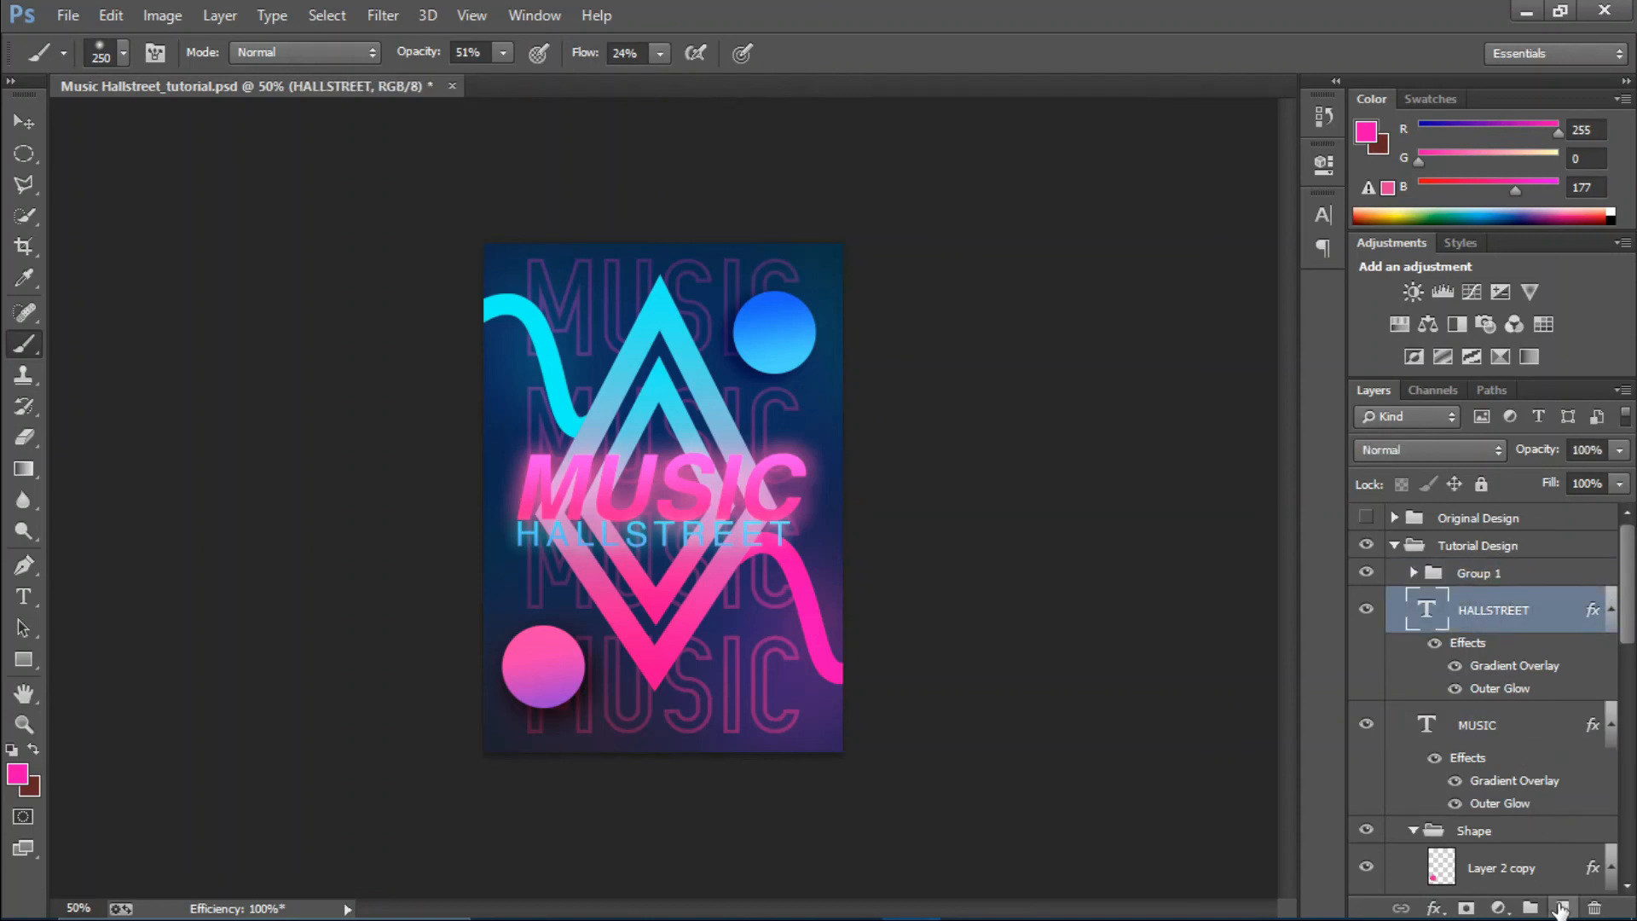
click(1560, 907)
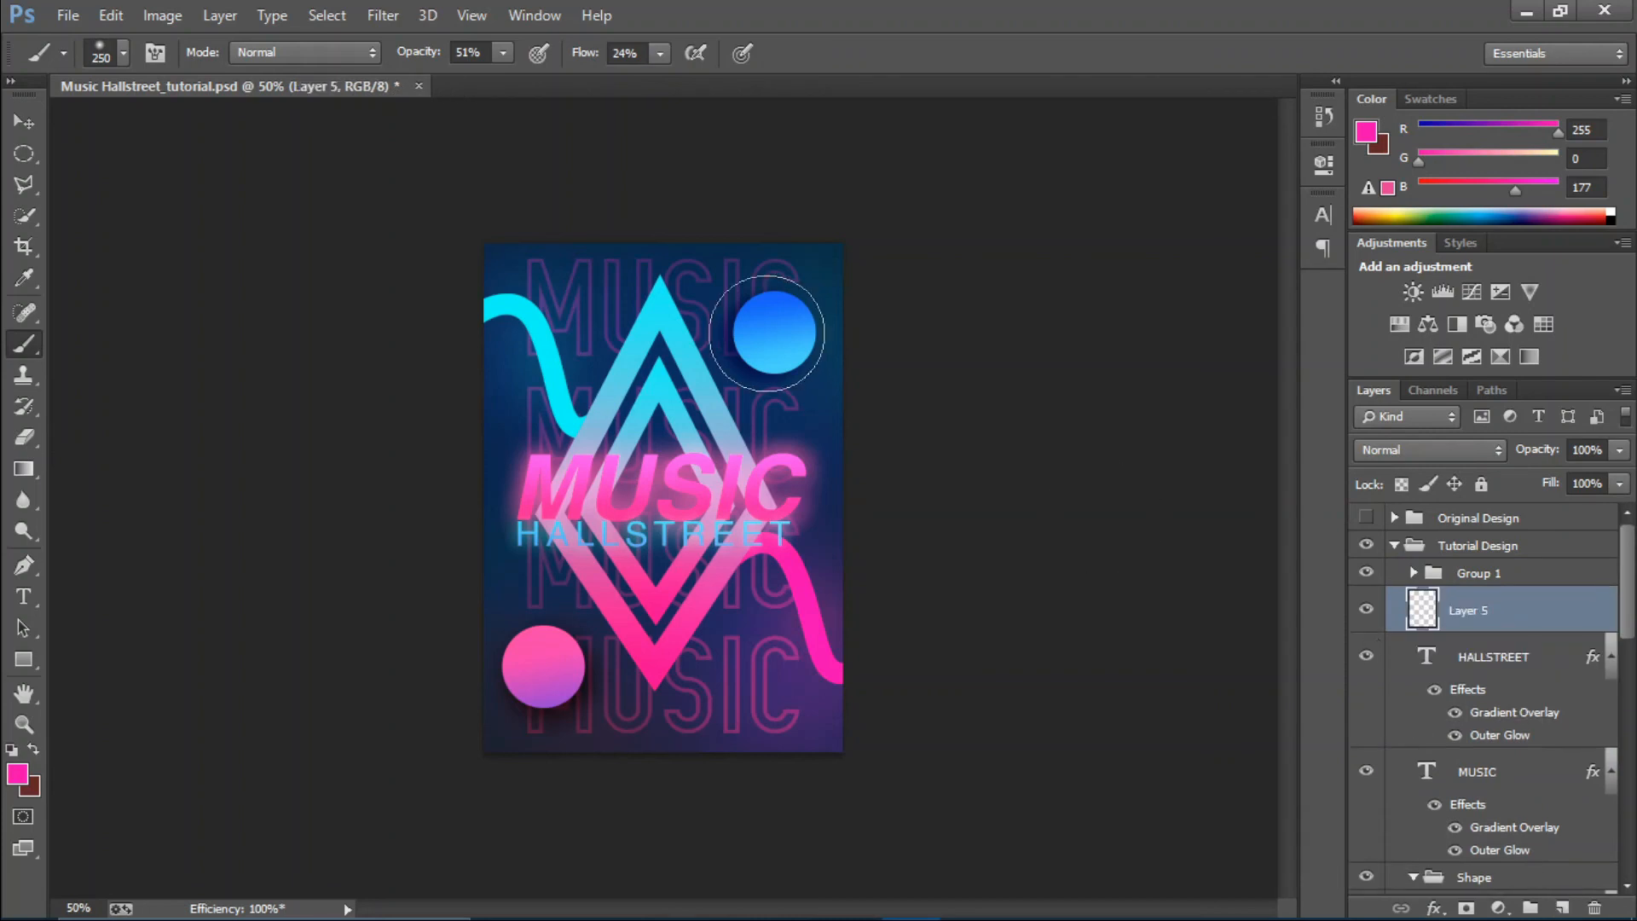
Switch to the Rectangular Marquee tool and set the foreground colour to white.
click(25, 152)
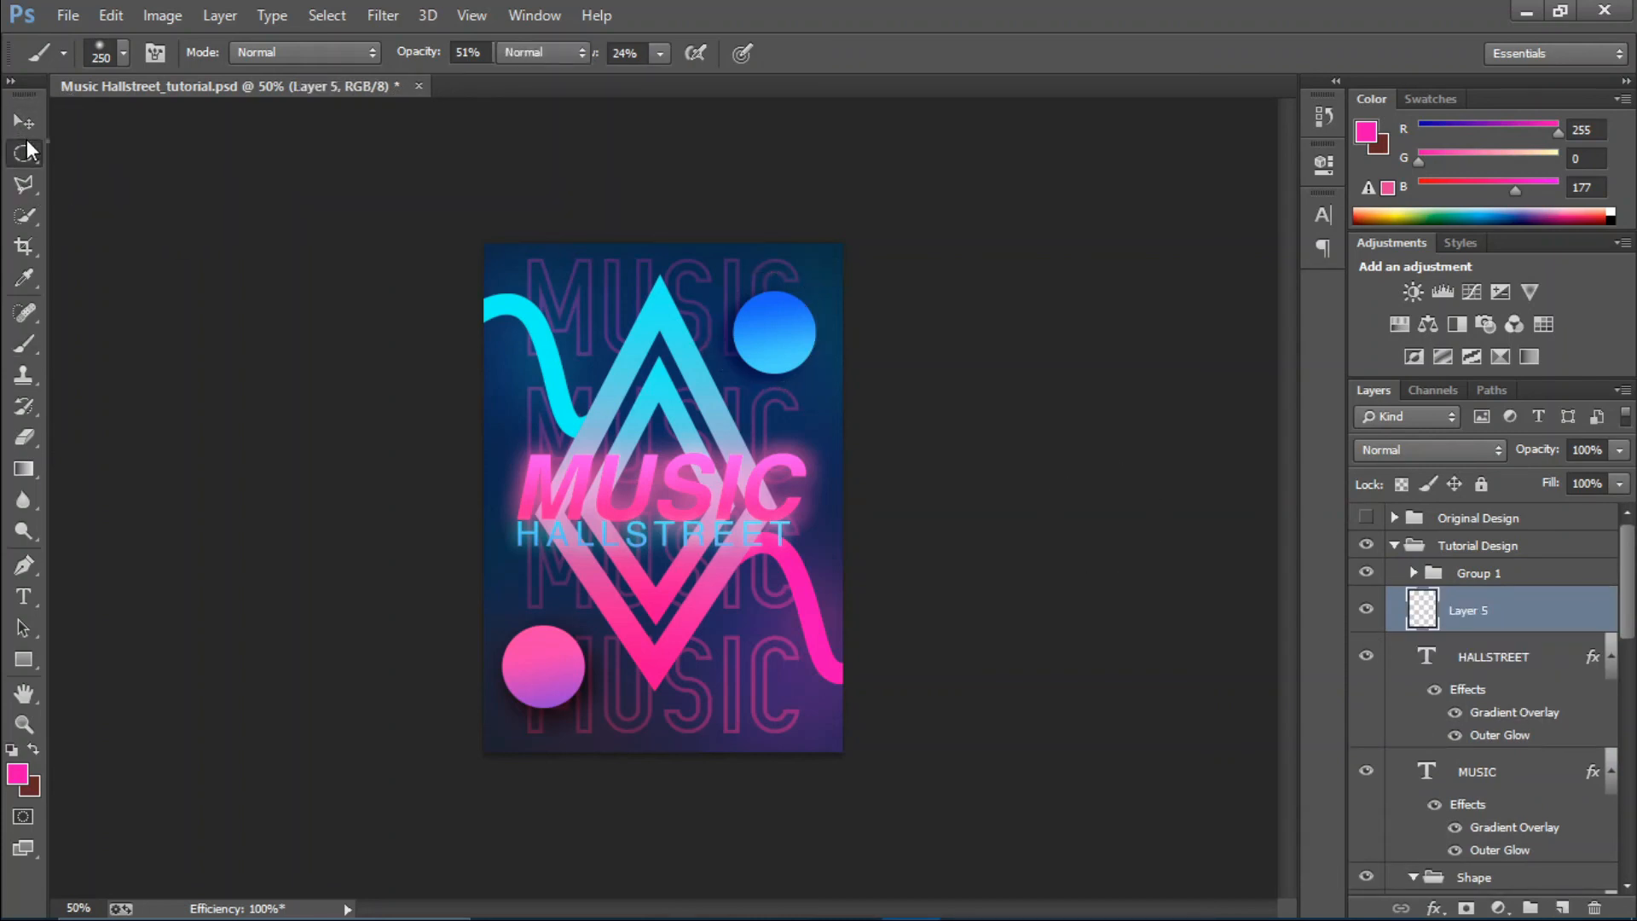
right_click(25, 152)
click(128, 151)
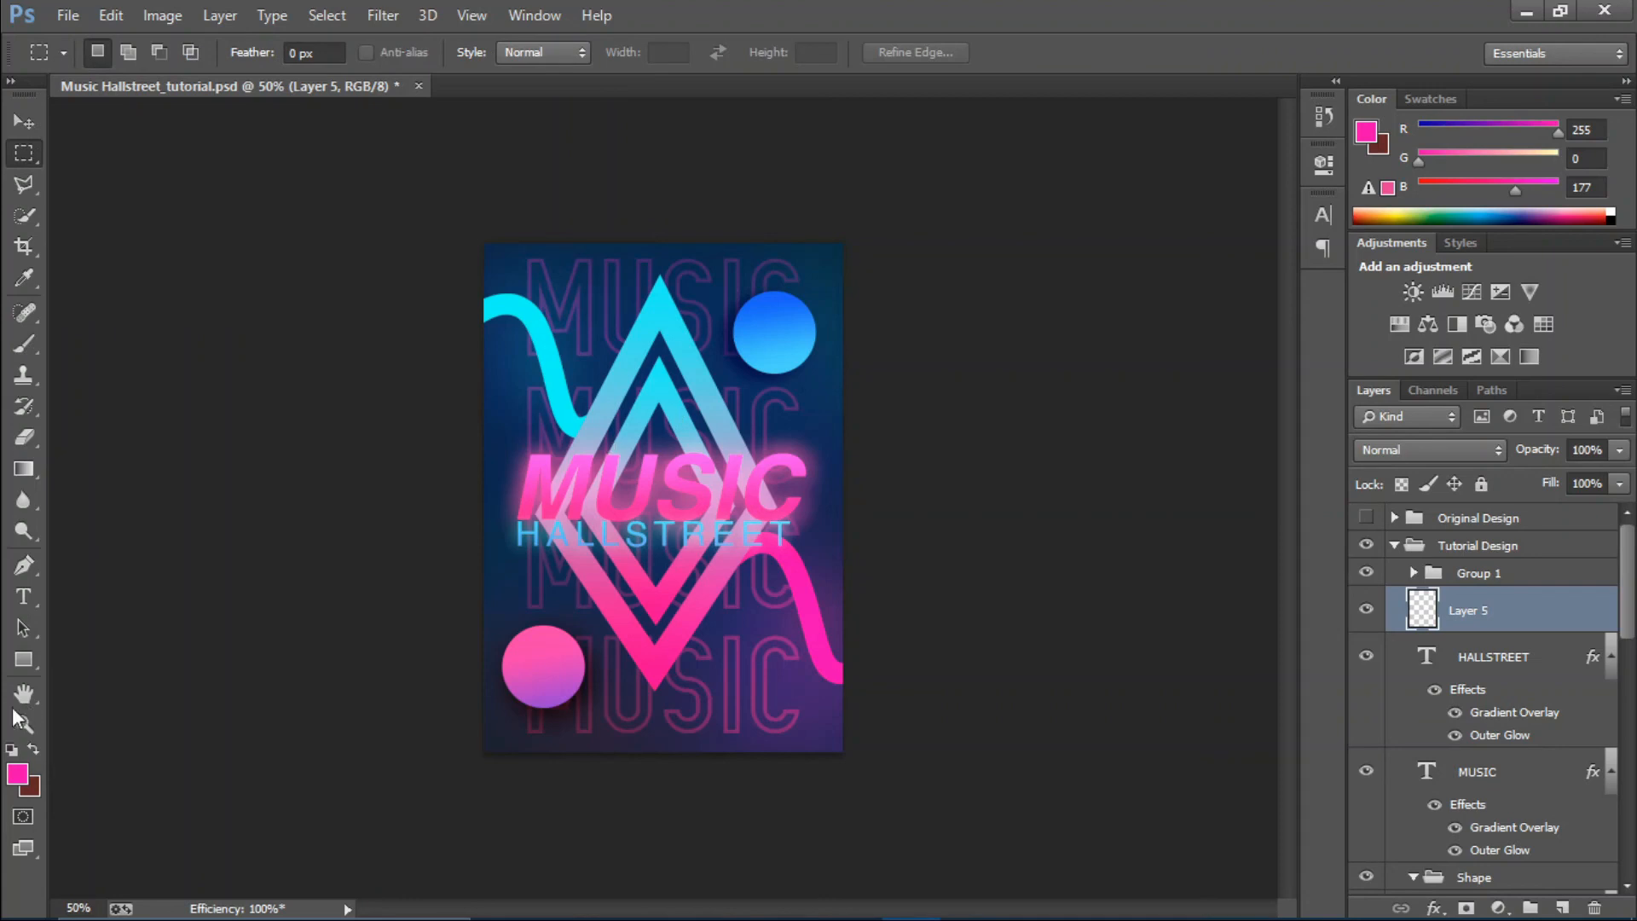
click(17, 776)
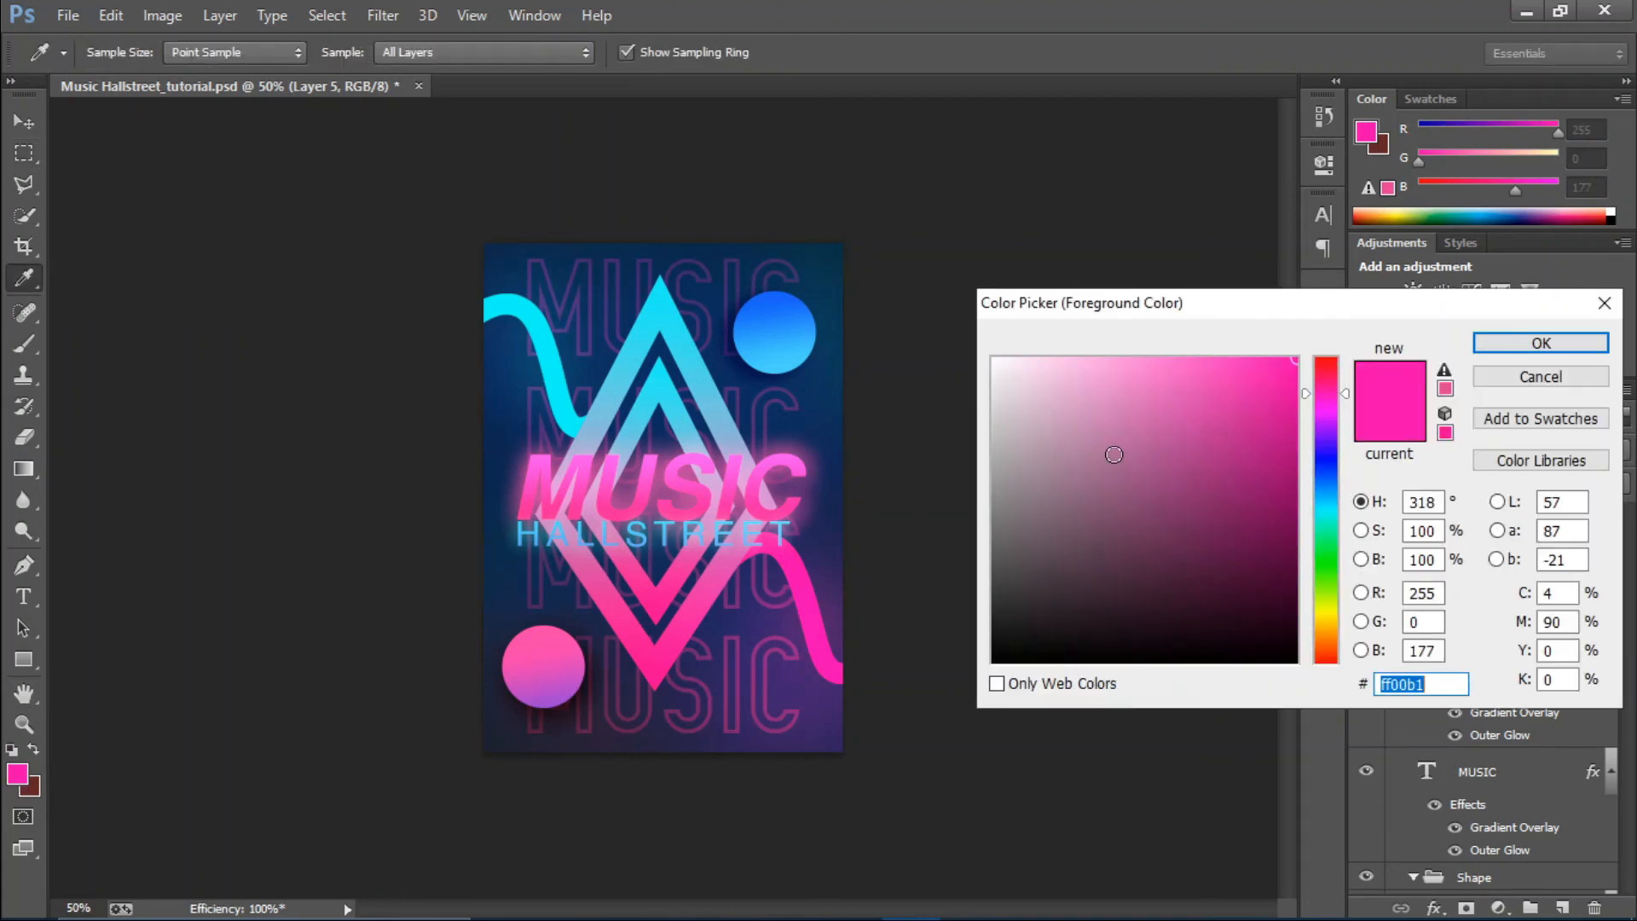
drag(1114, 446, 924, 304)
click(1540, 343)
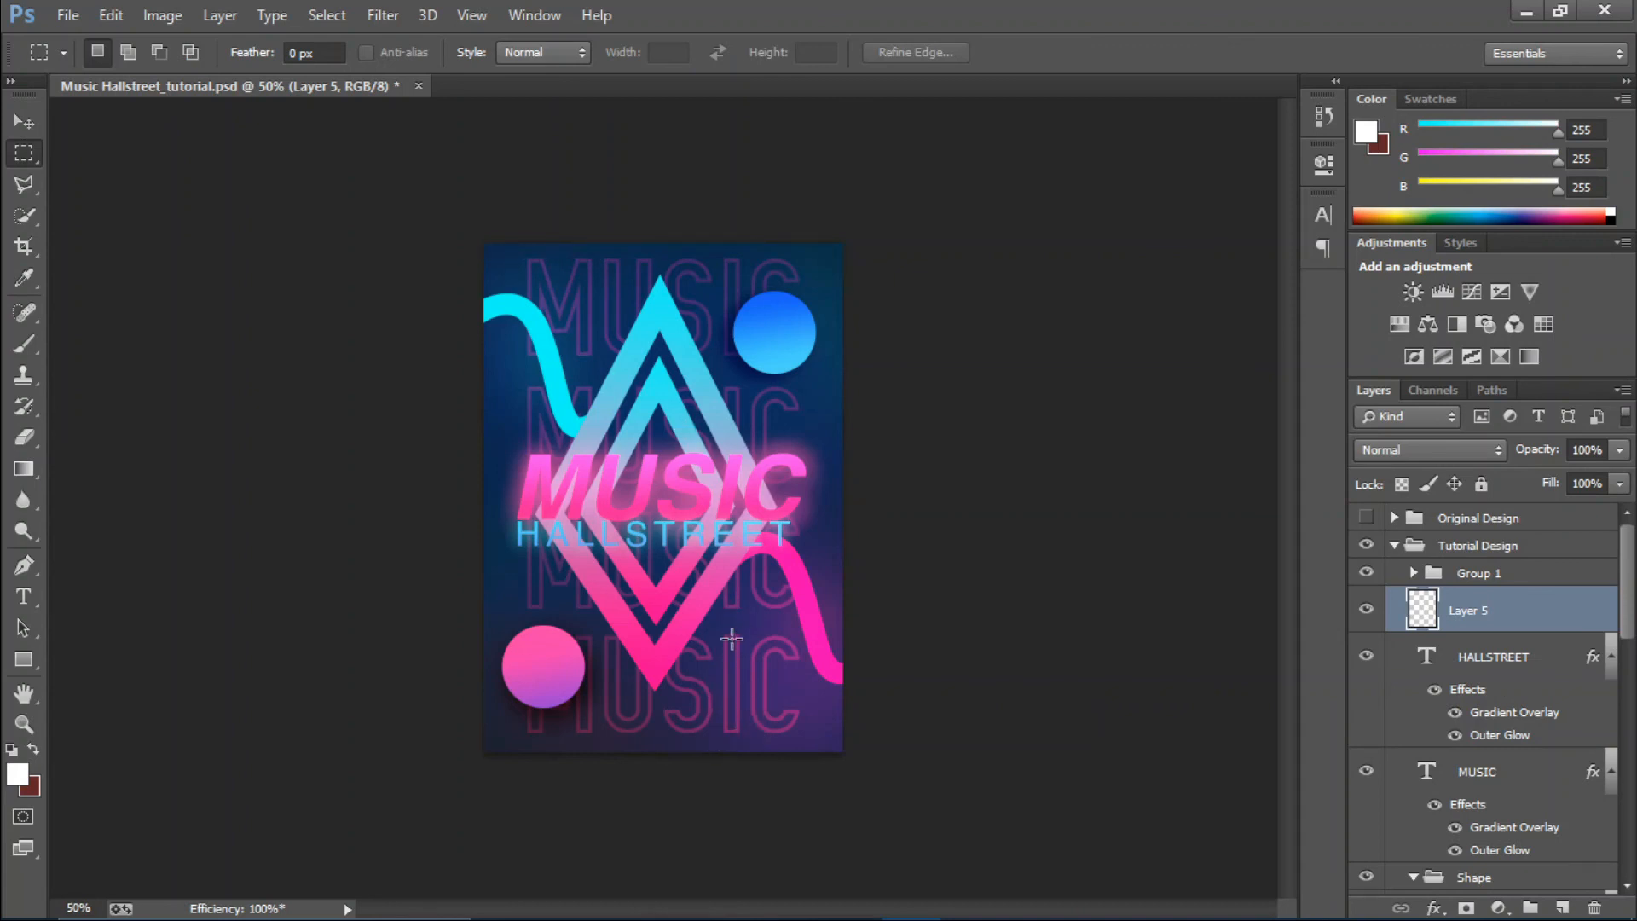
Check the bars in Original Design, then fill a narrow vertical selection at the flyer's lower edge, right of the diamond's tip, with white and deselect.
click(1365, 518)
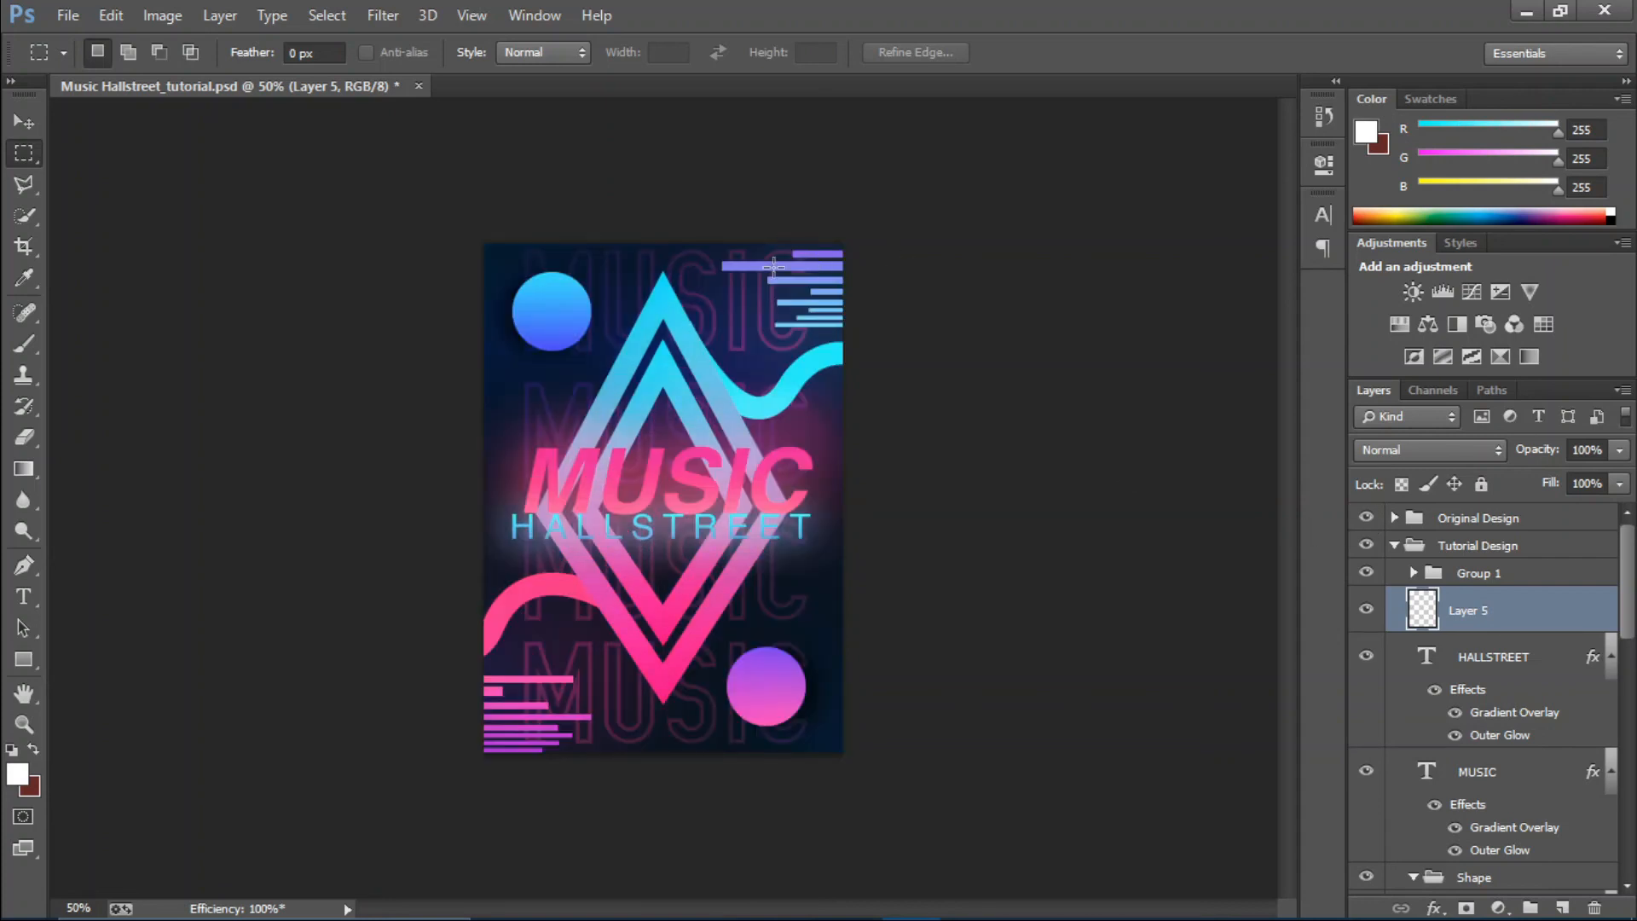
click(1366, 518)
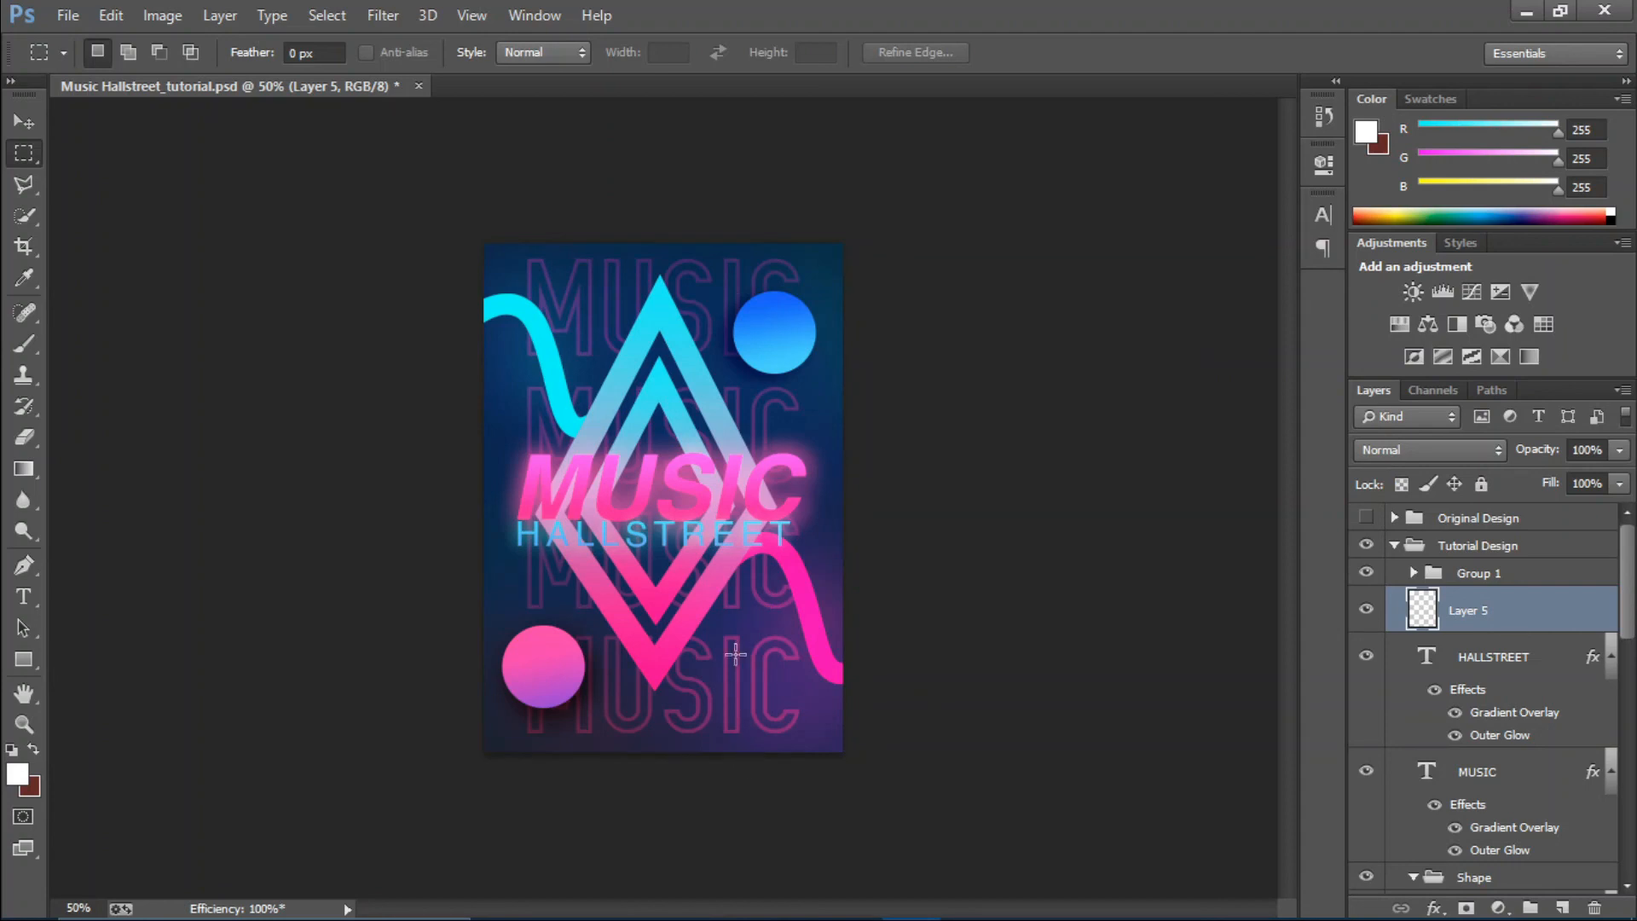
drag(720, 625, 729, 791)
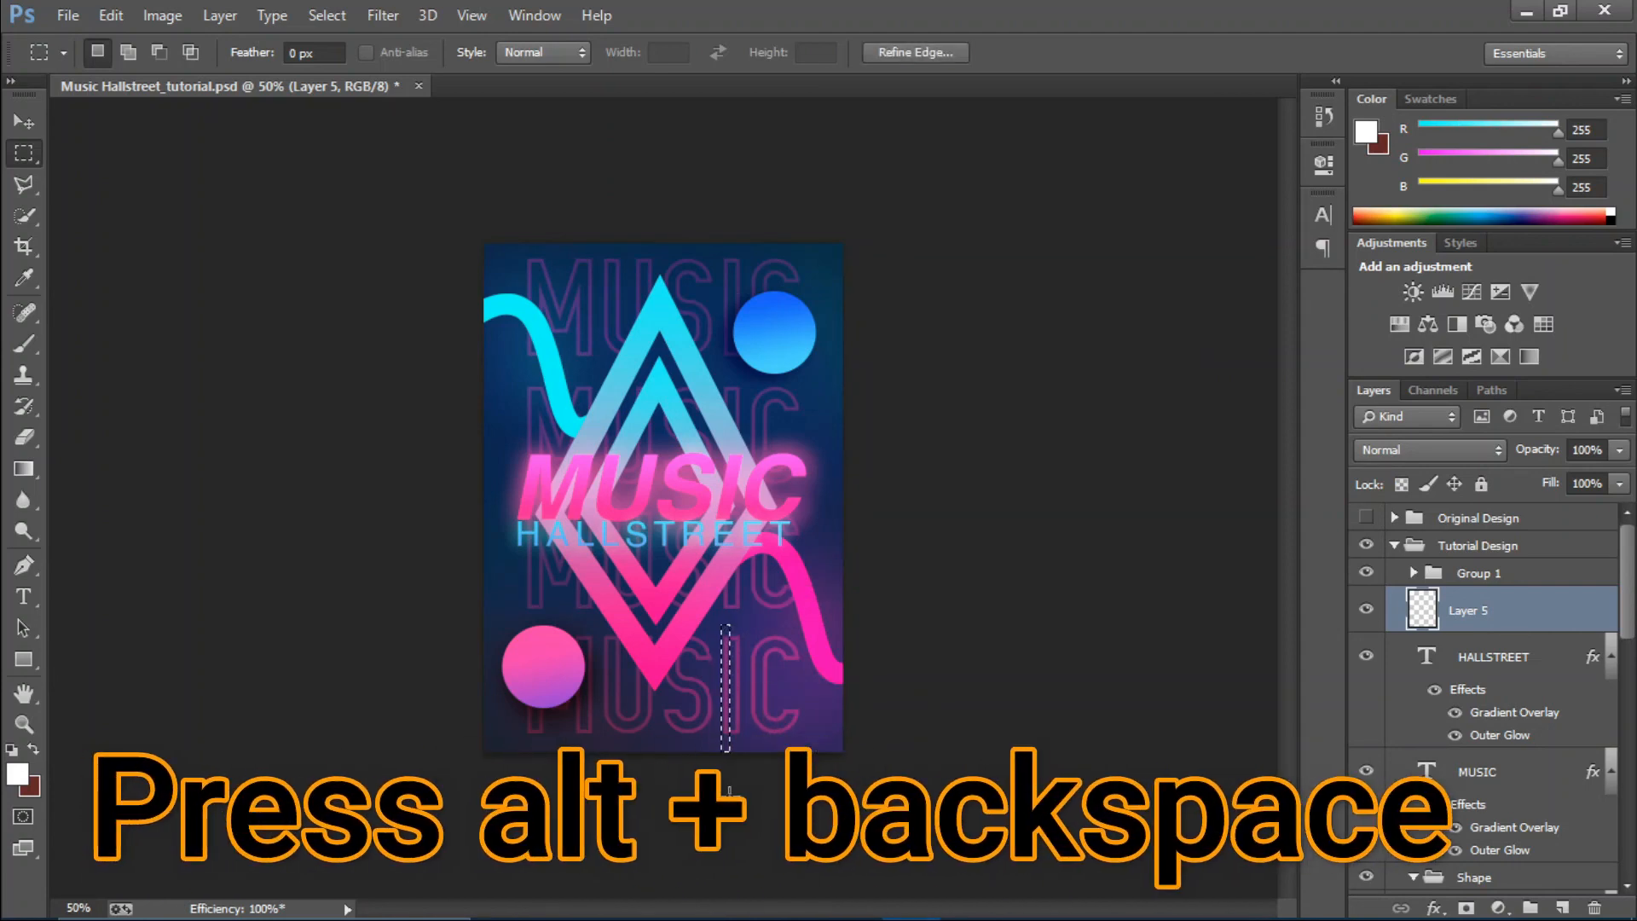
key(alt+BackSpace)
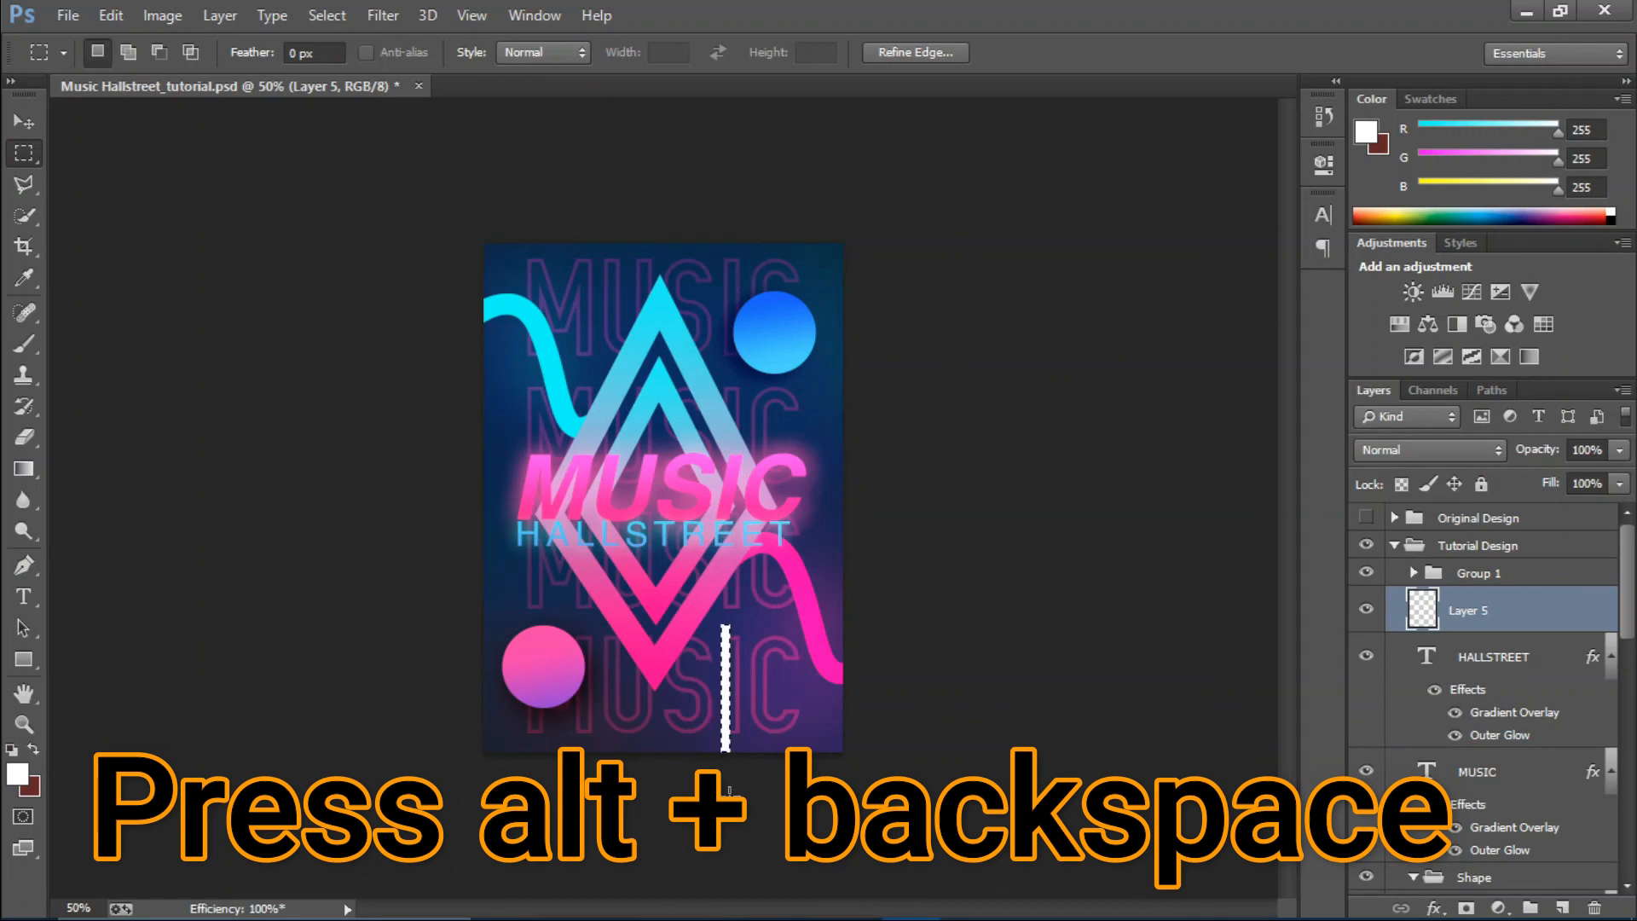
key(ctrl+d)
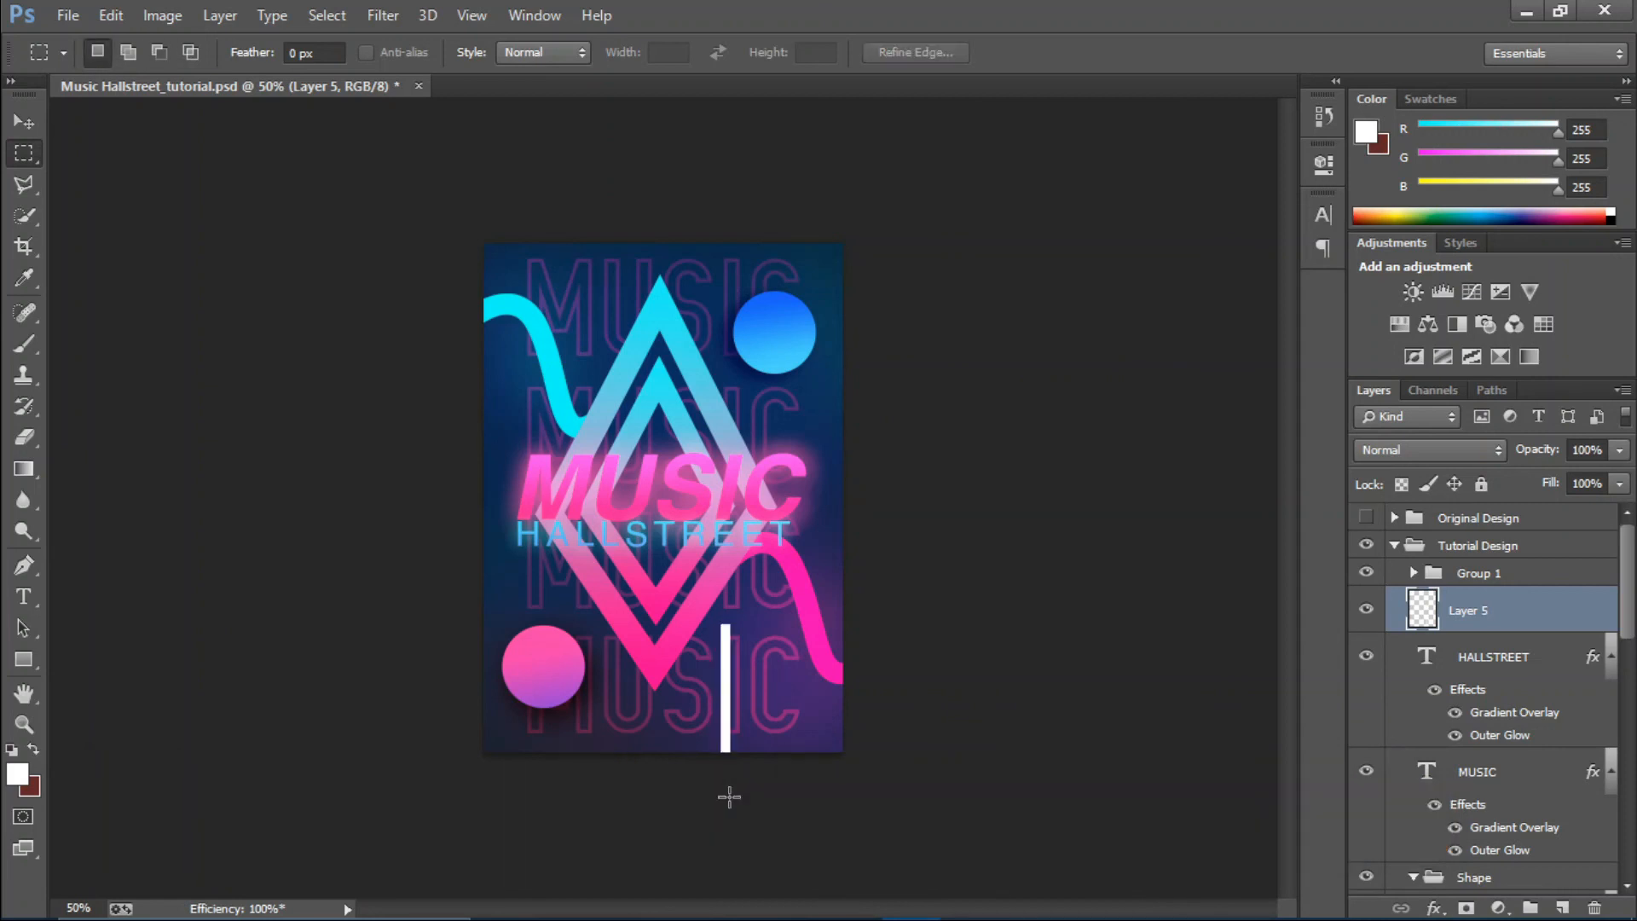
Duplicate the white bar layer and move the copy just right of the first bar and slightly lower.
key(v)
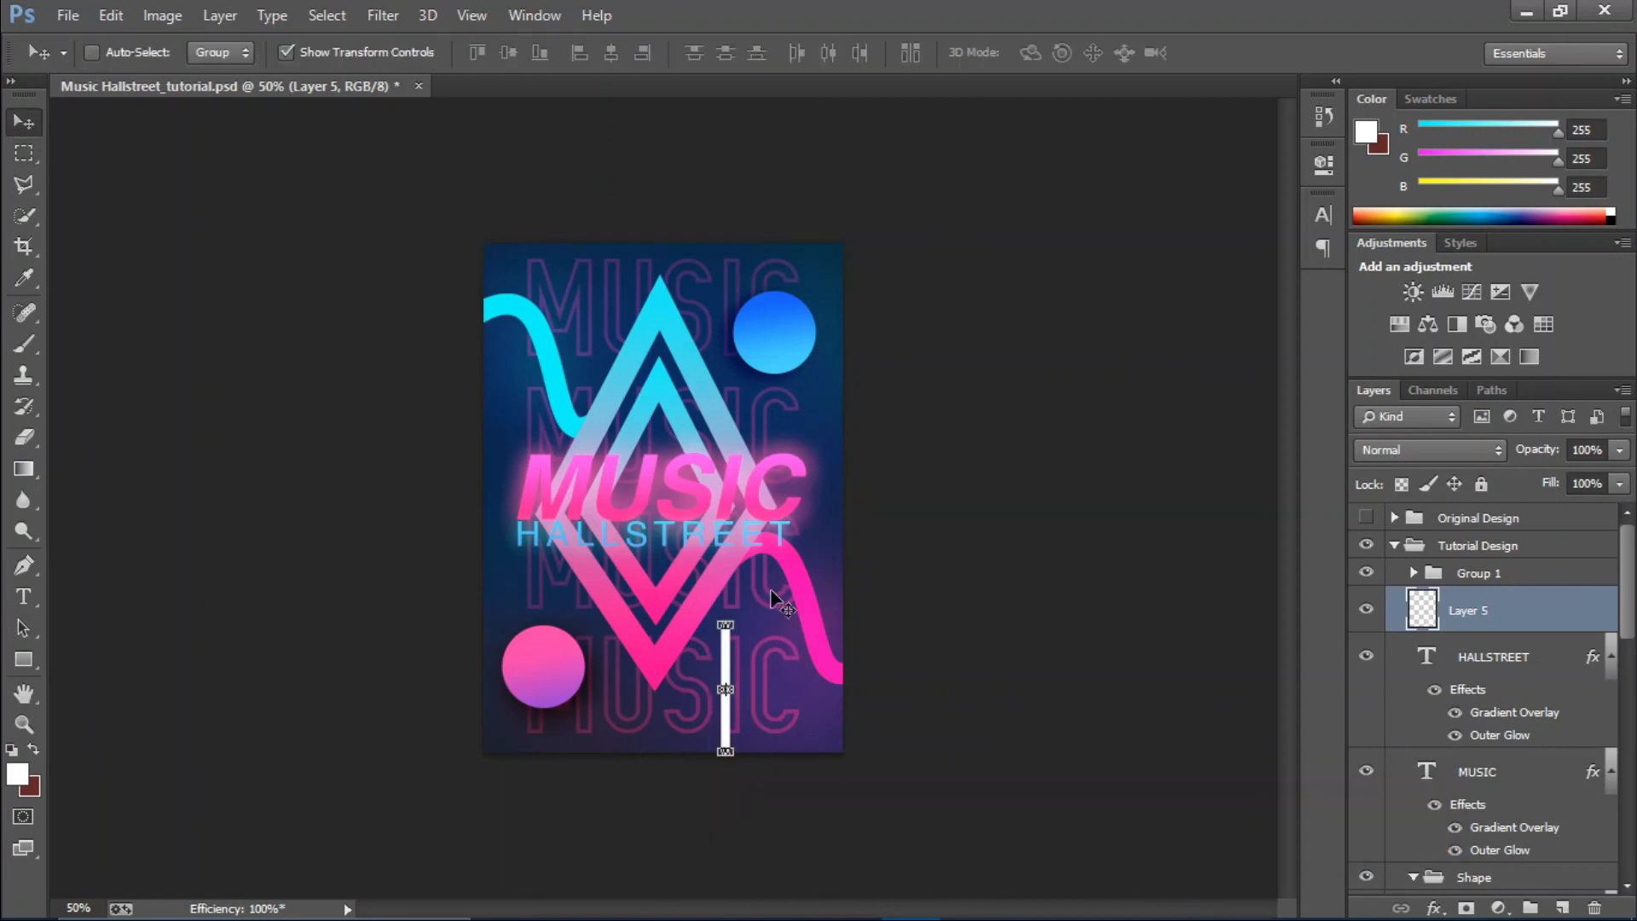
key(ctrl+j)
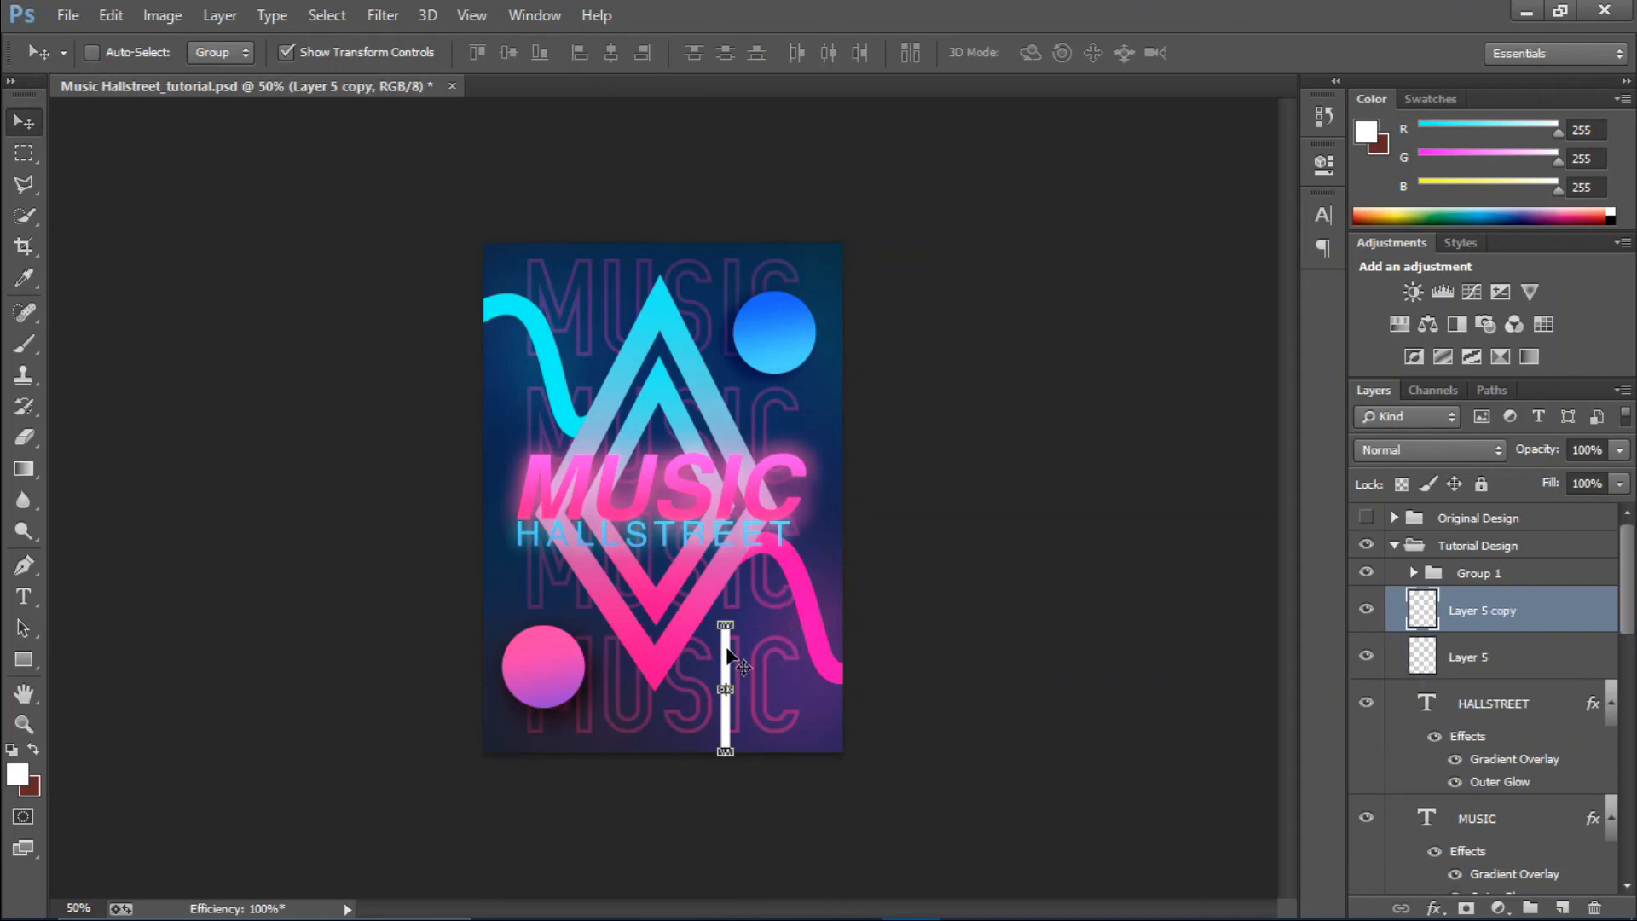
drag(727, 652, 740, 694)
key(ctrl+t)
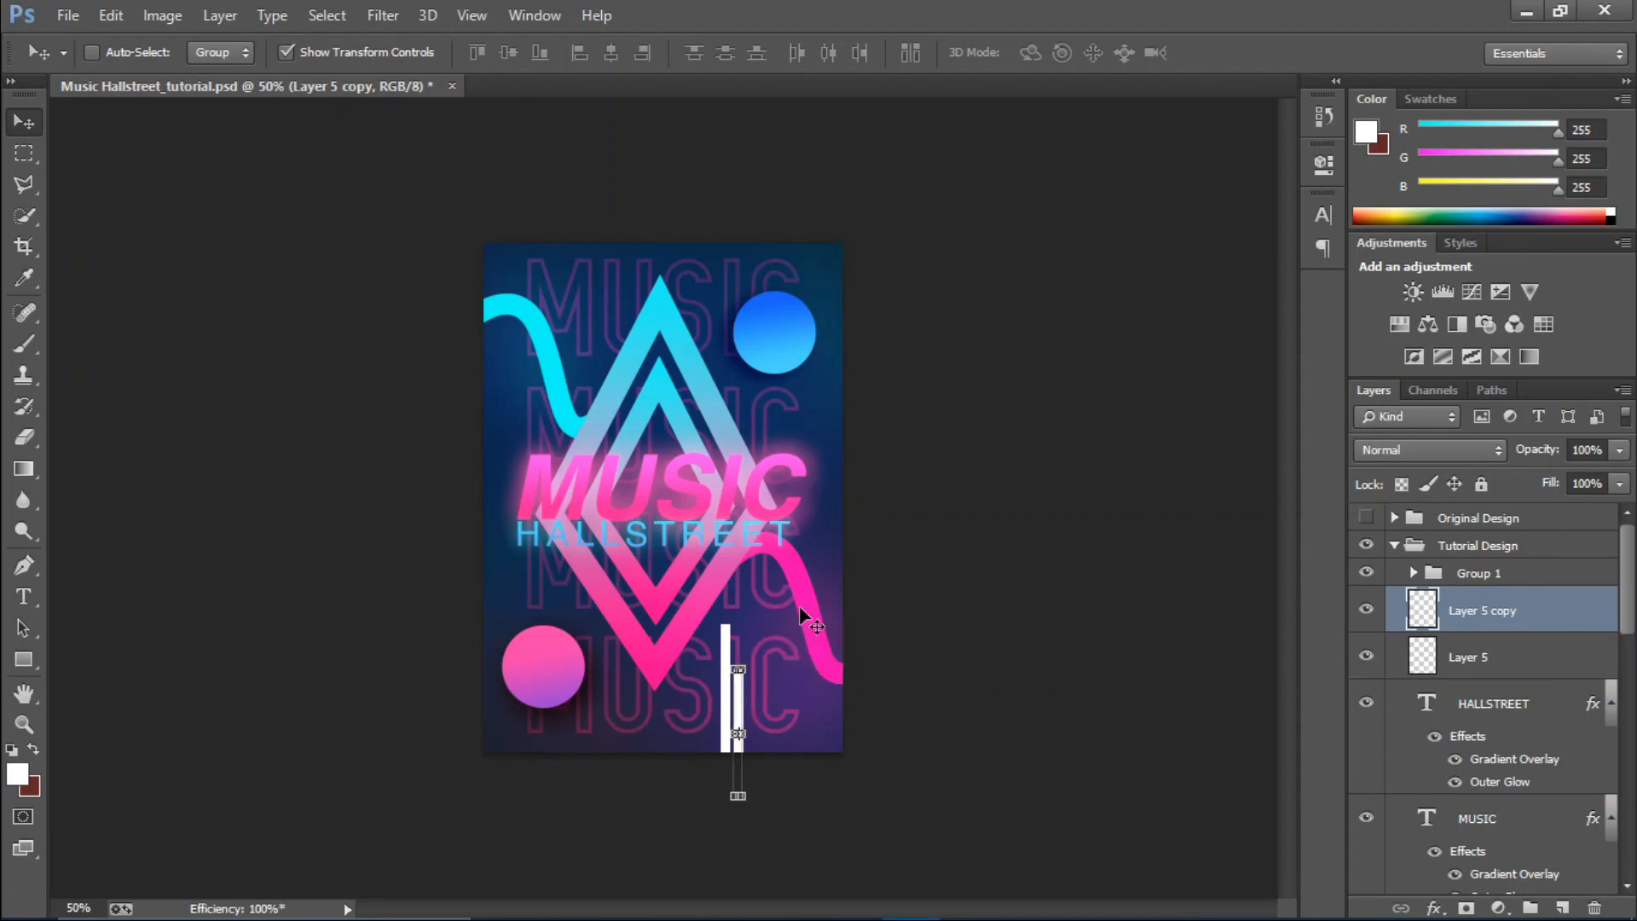
Duplicate the second bar, place the copy to its right and slightly higher, make it narrower and apply the transform.
key(ctrl+j)
mouse_move(741, 697)
mouse_down()
mouse_move(754, 687)
mouse_move(754, 714)
mouse_up()
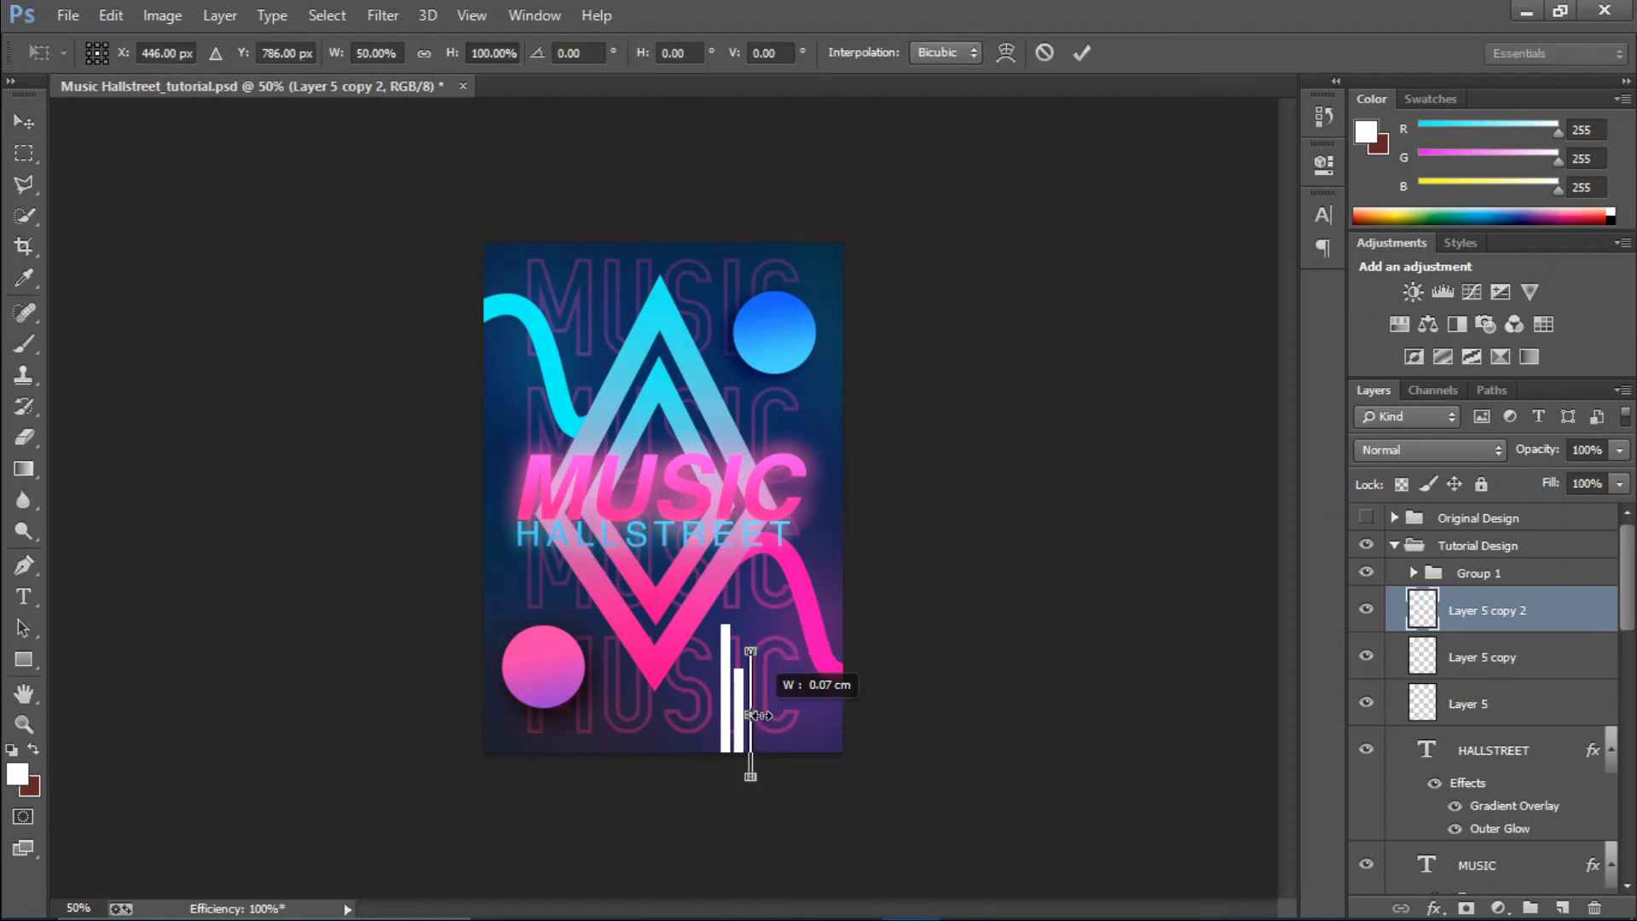
drag(757, 714, 759, 714)
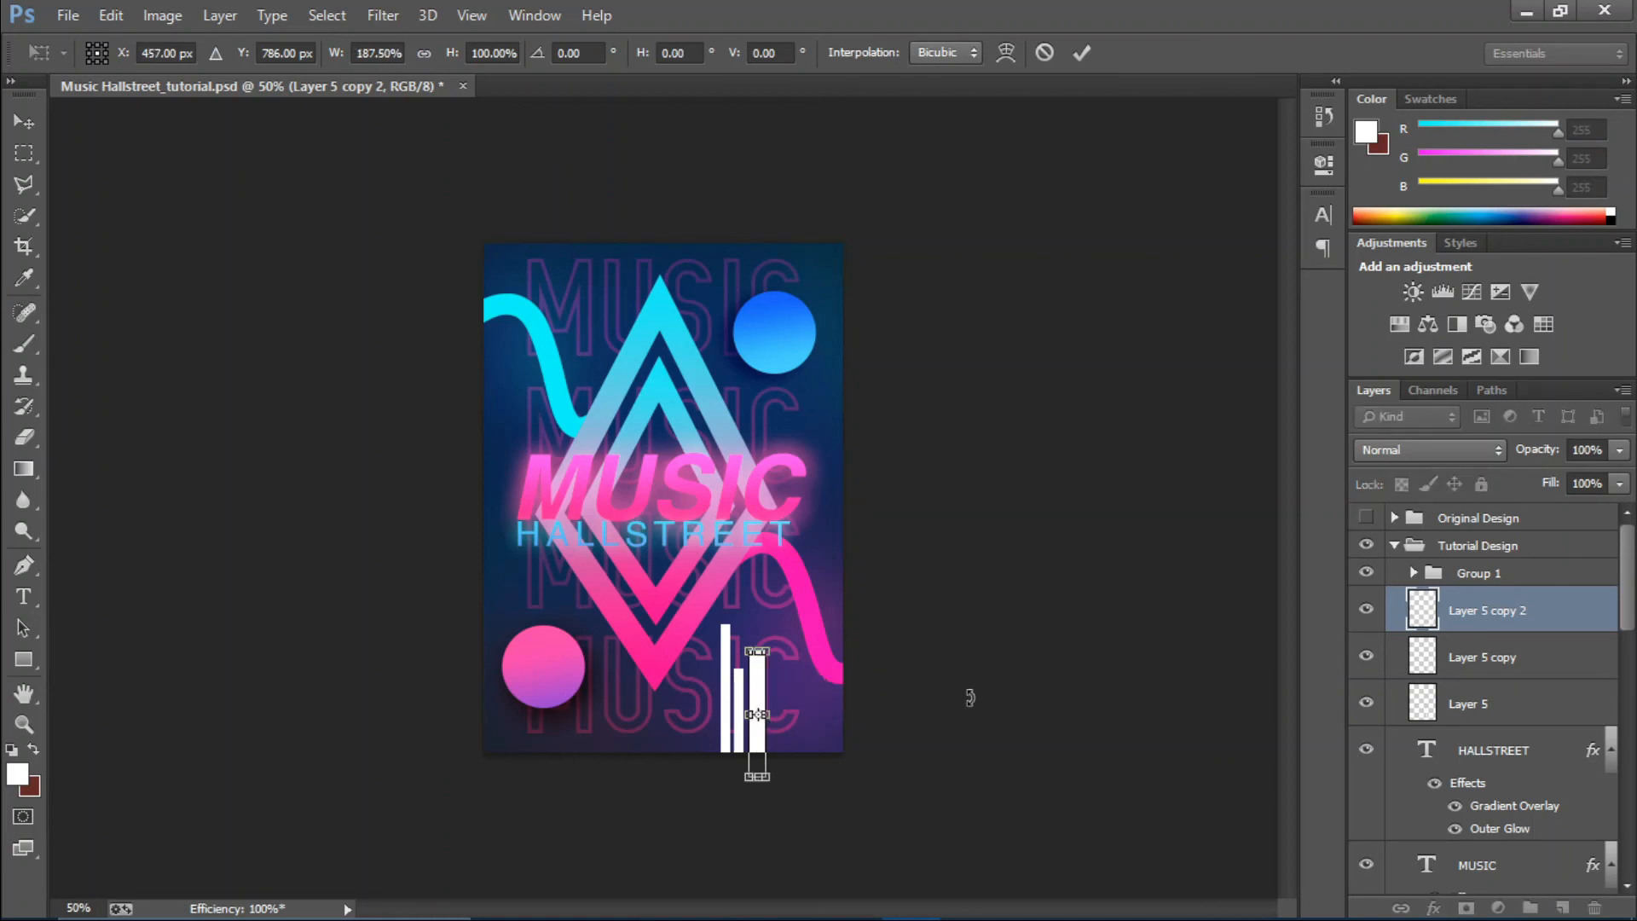
key(ctrl+plus)
key(ctrl+plus)
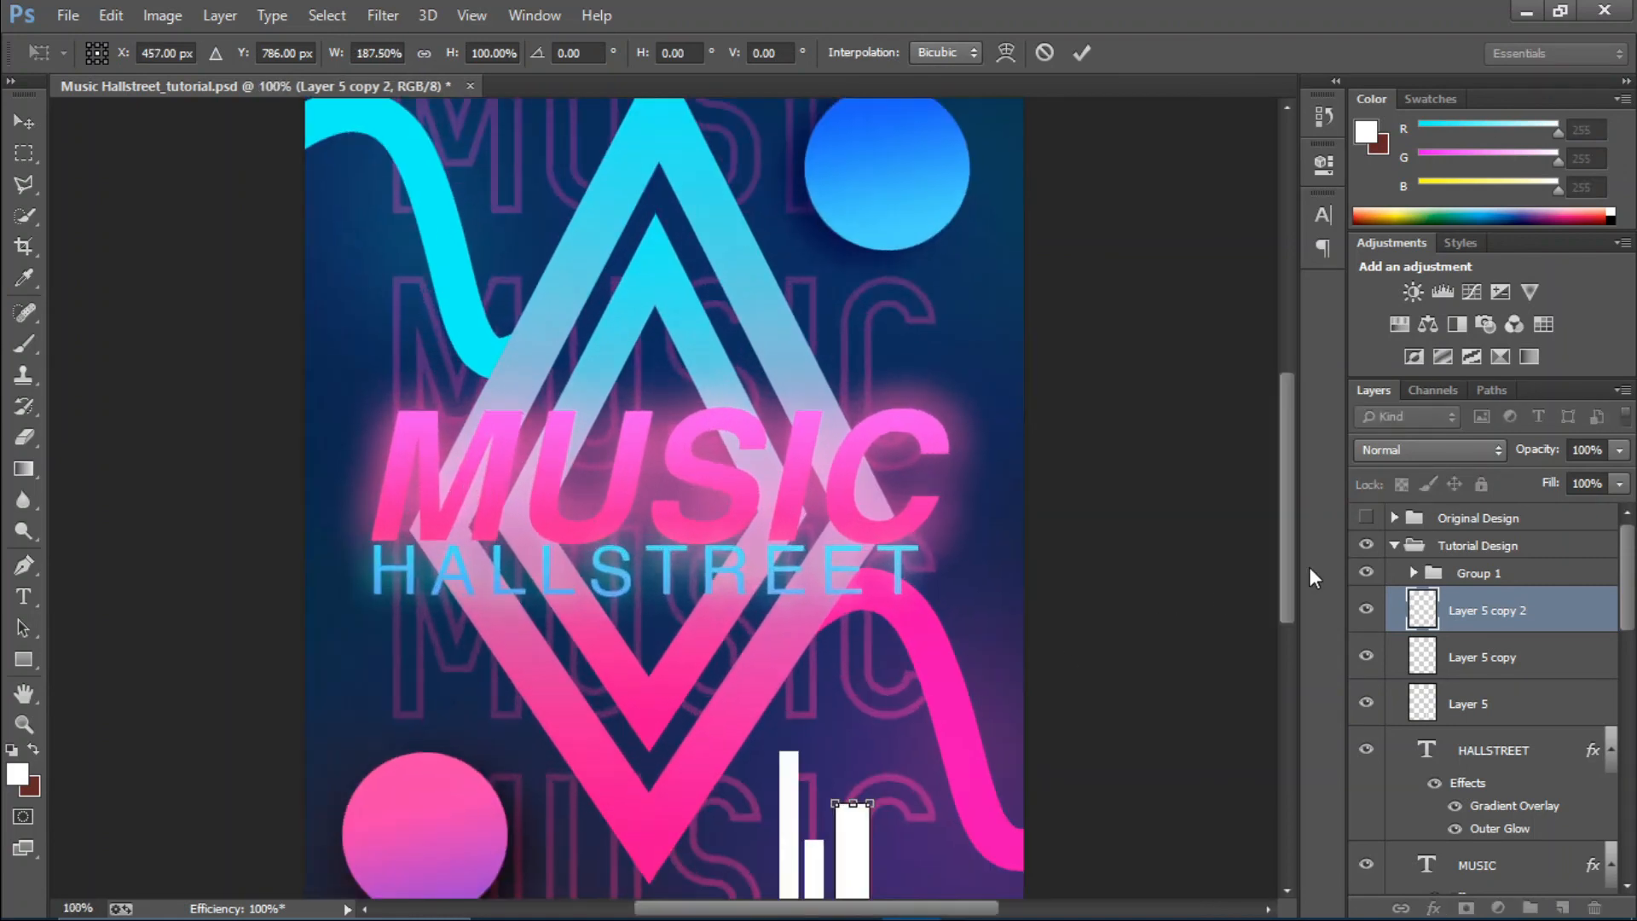
drag(1285, 524, 1296, 624)
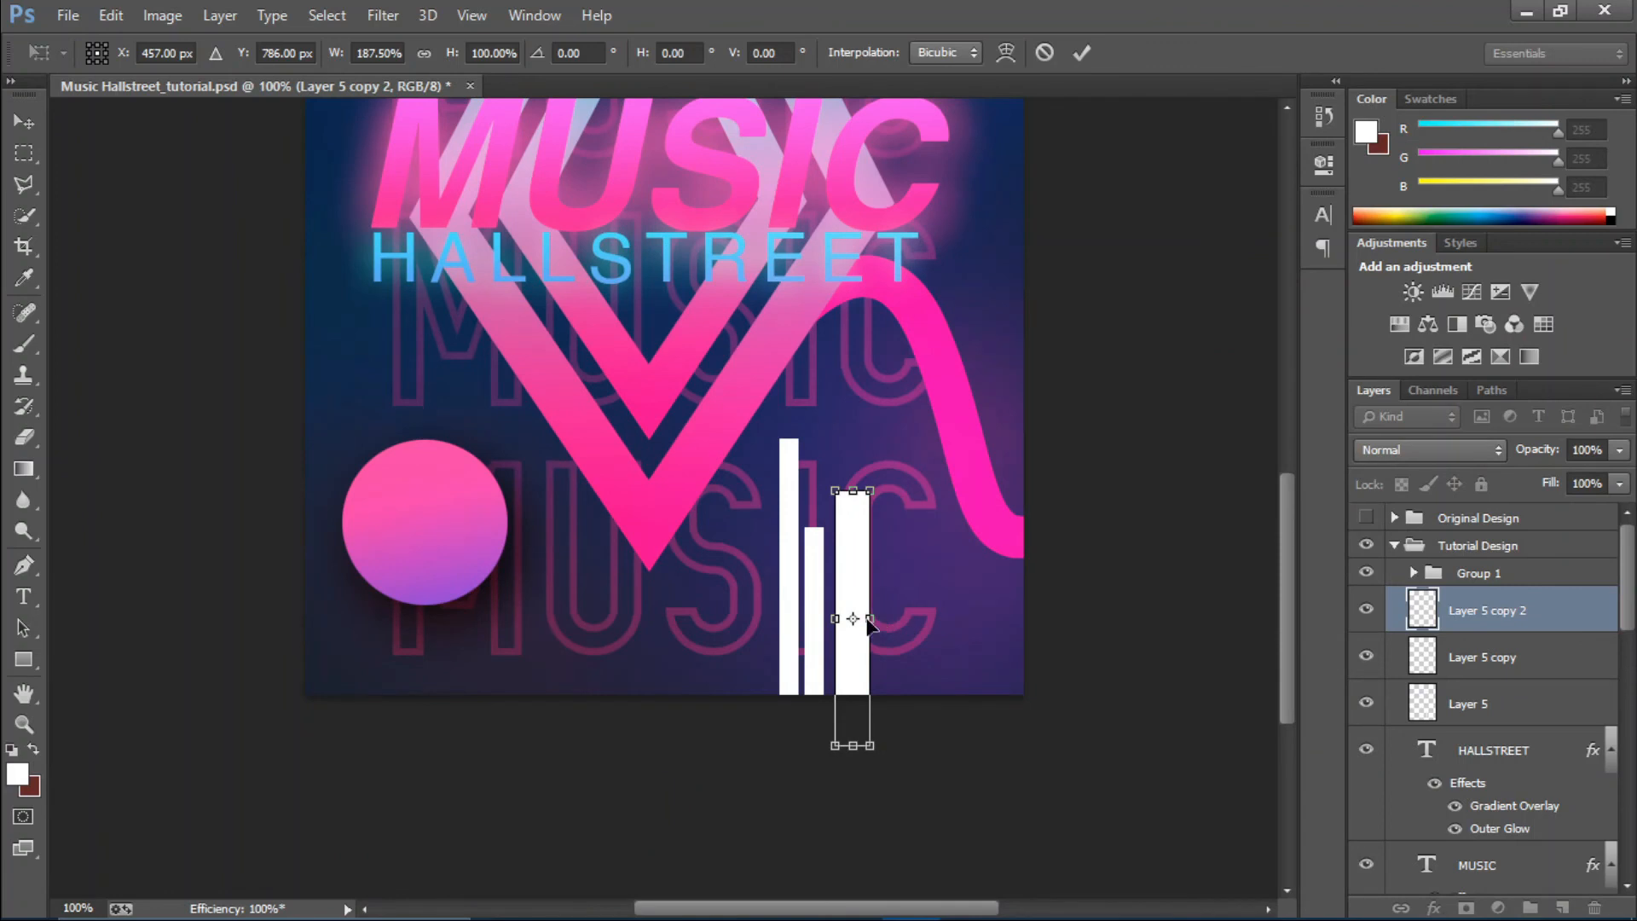
drag(875, 618, 844, 618)
click(1081, 52)
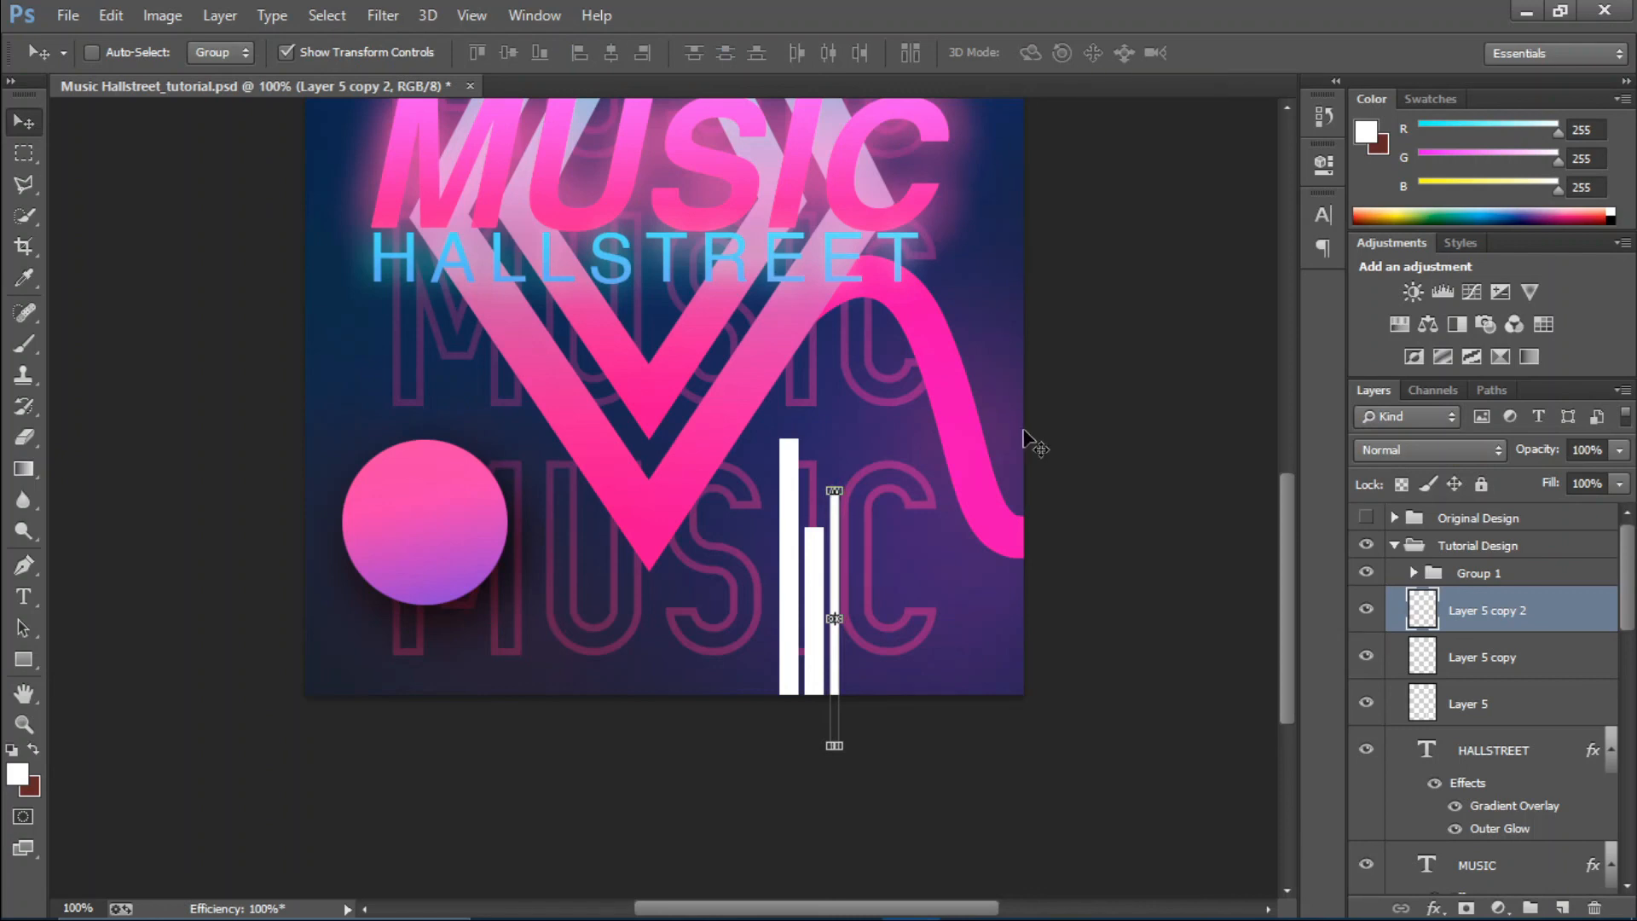
Make four more copies of the narrow white bar and spread them to its right at varying heights.
key(ctrl+minus)
key(ctrl+plus)
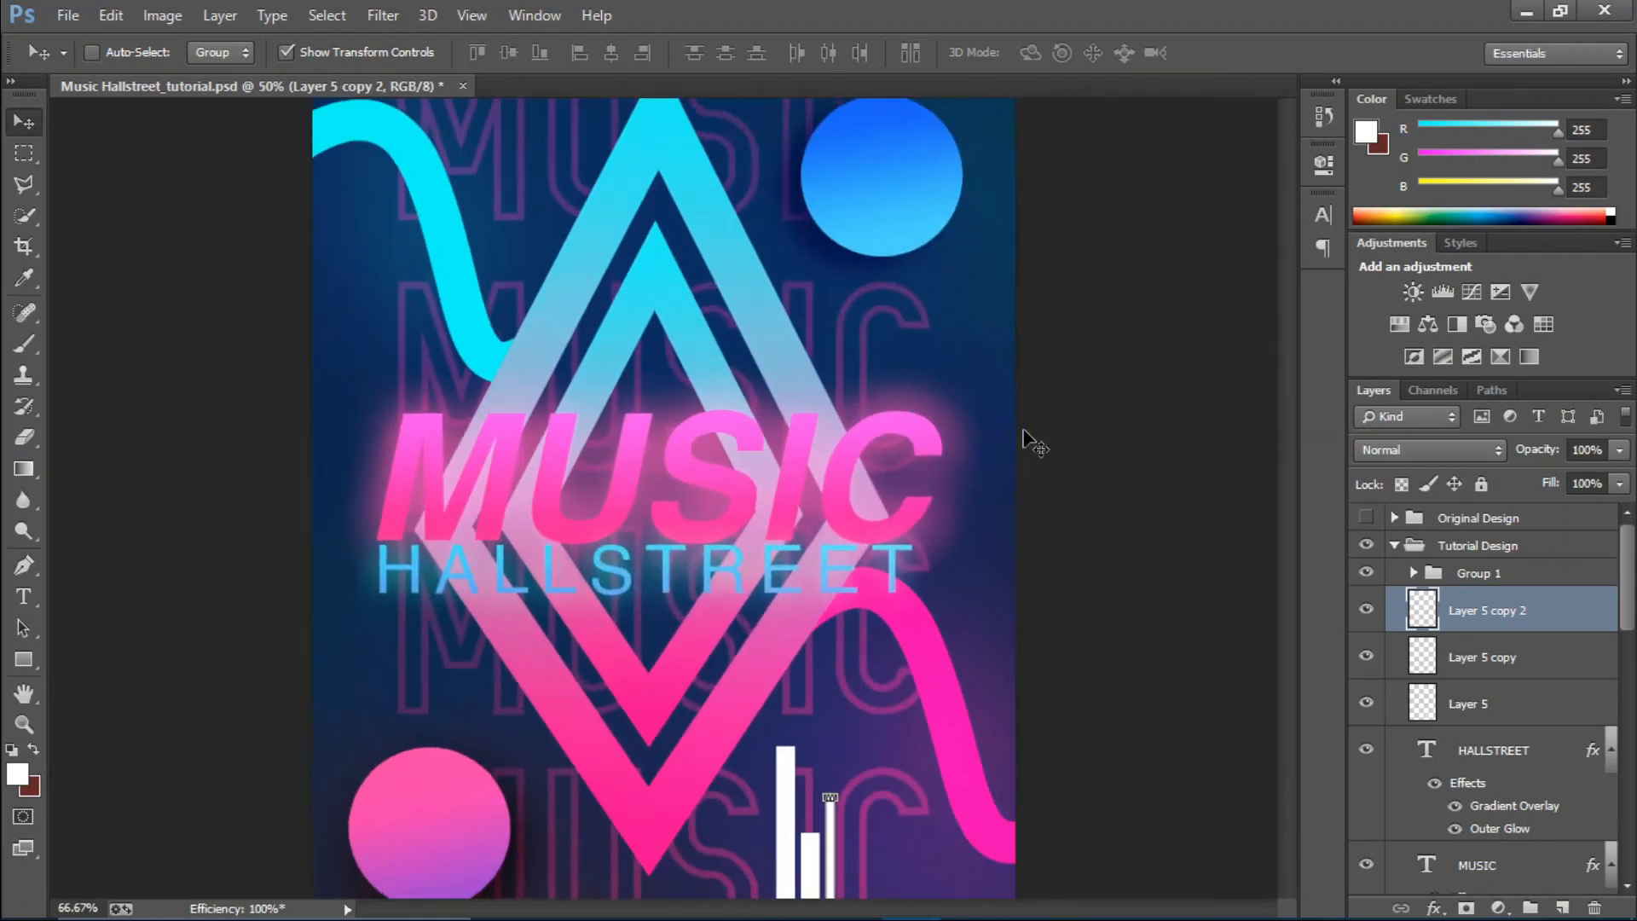
drag(1289, 455, 1288, 564)
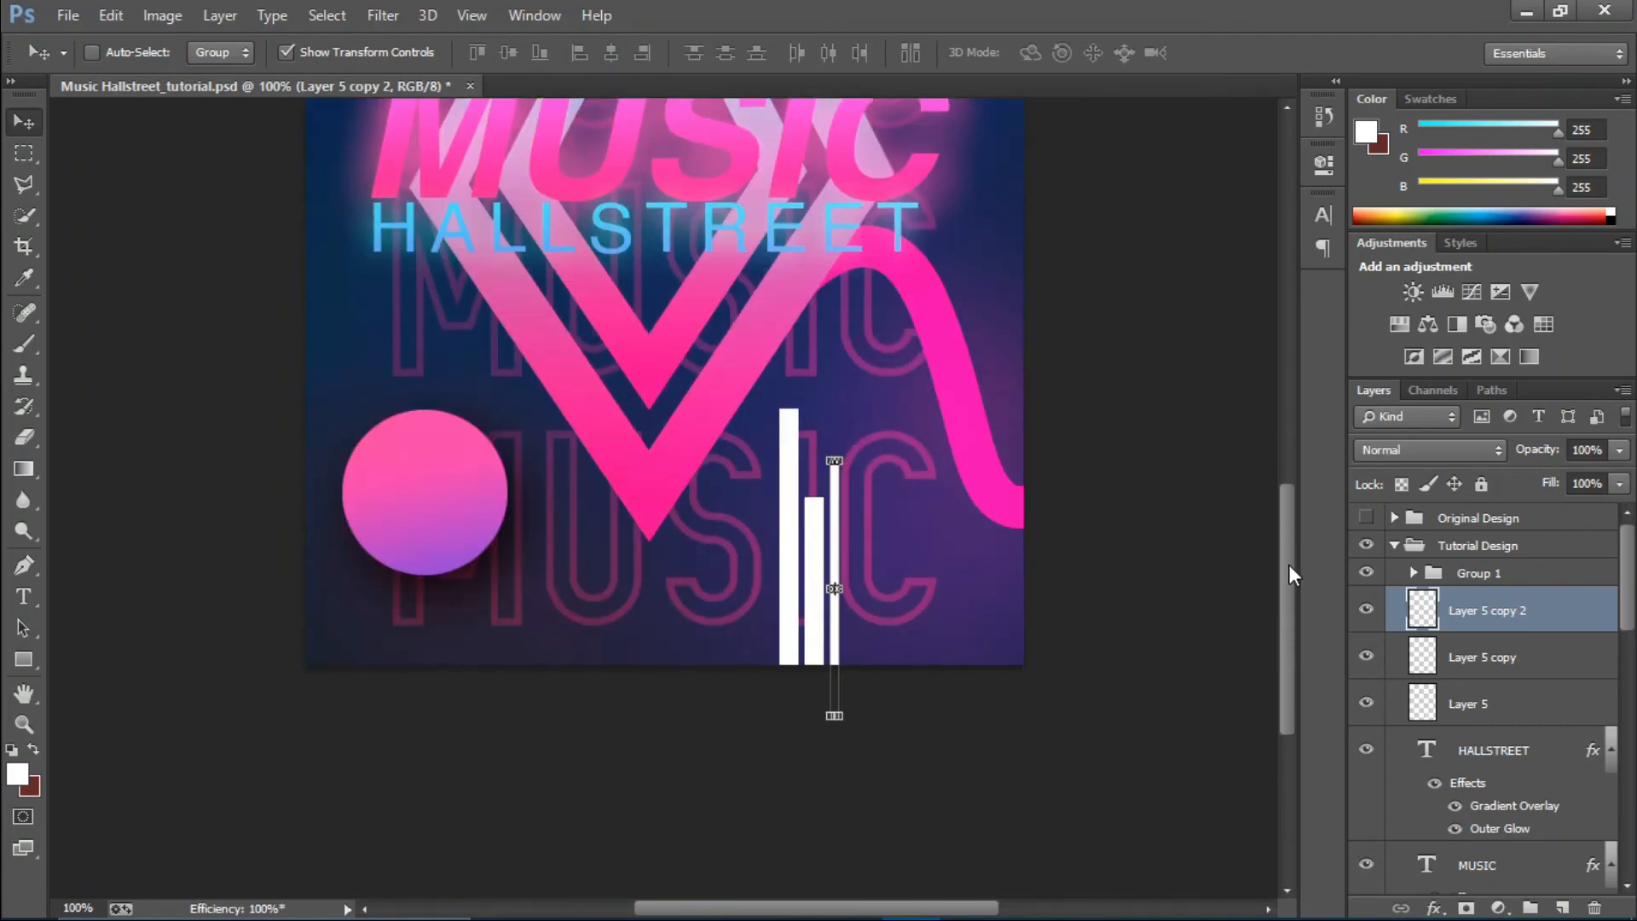
key(ctrl+j)
drag(840, 589, 869, 589)
mouse_move(863, 511)
mouse_down()
mouse_move(877, 512)
mouse_move(852, 573)
mouse_move(895, 597)
mouse_up()
key(Return)
key(ctrl+j)
key(ctrl+j)
key(ctrl+j)
drag(895, 537, 895, 434)
Duplicate the seven white bar layers together and place the copies just left of the originals and slightly lower.
key(ctrl+minus)
shift+click(1555, 694)
mouse_move(1631, 599)
mouse_down()
mouse_move(1630, 646)
mouse_move(1627, 607)
mouse_up()
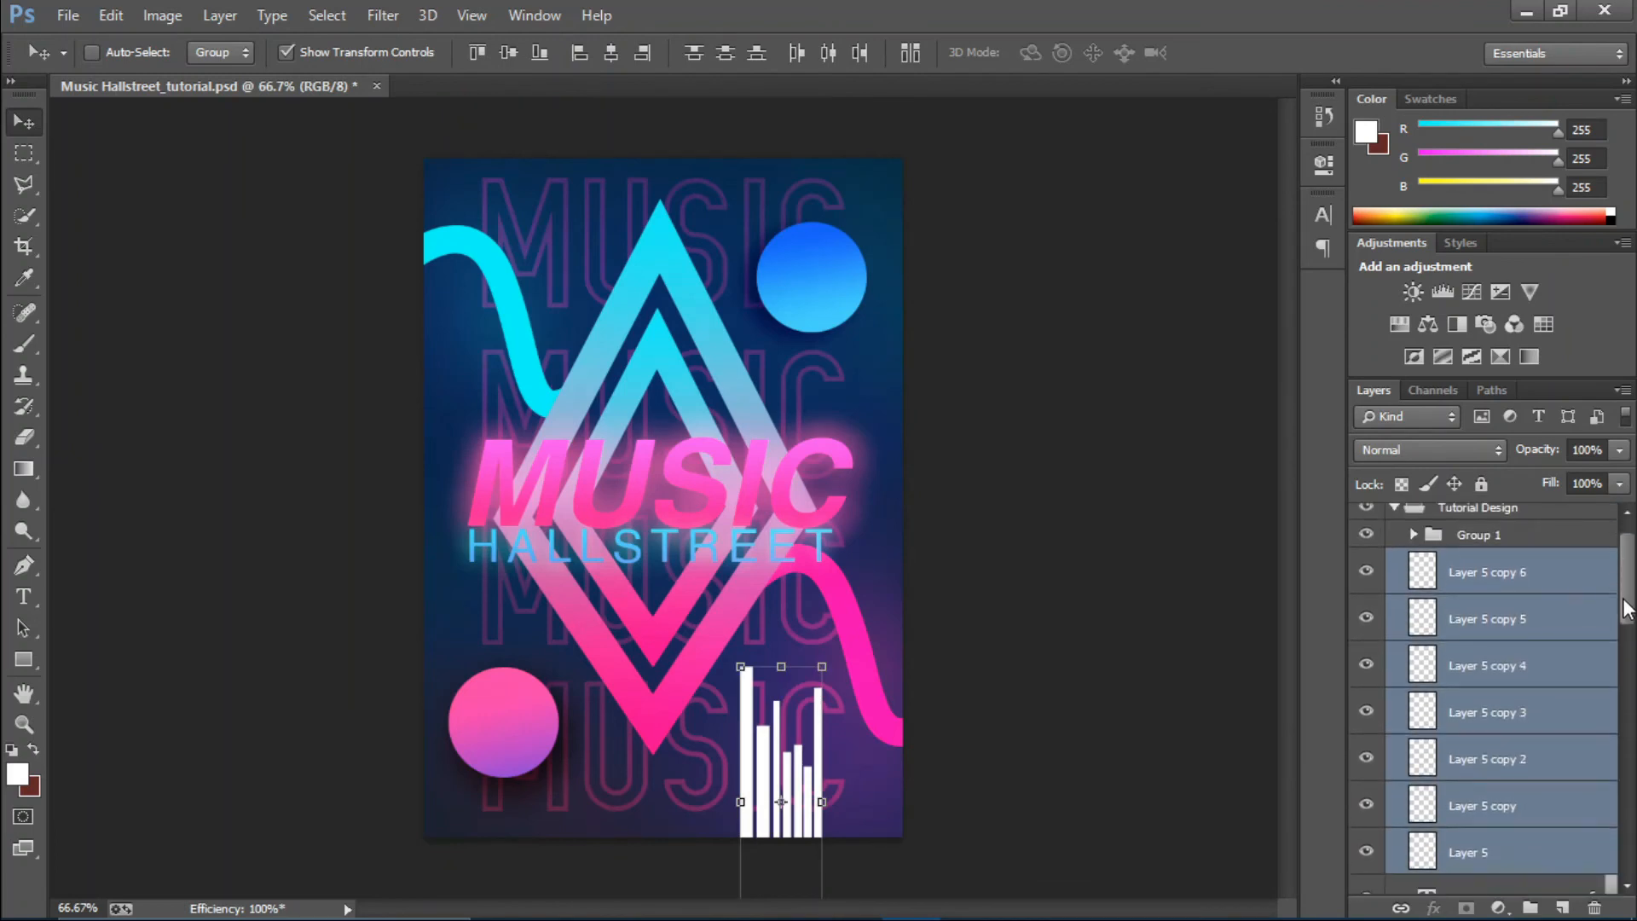
key(ctrl+j)
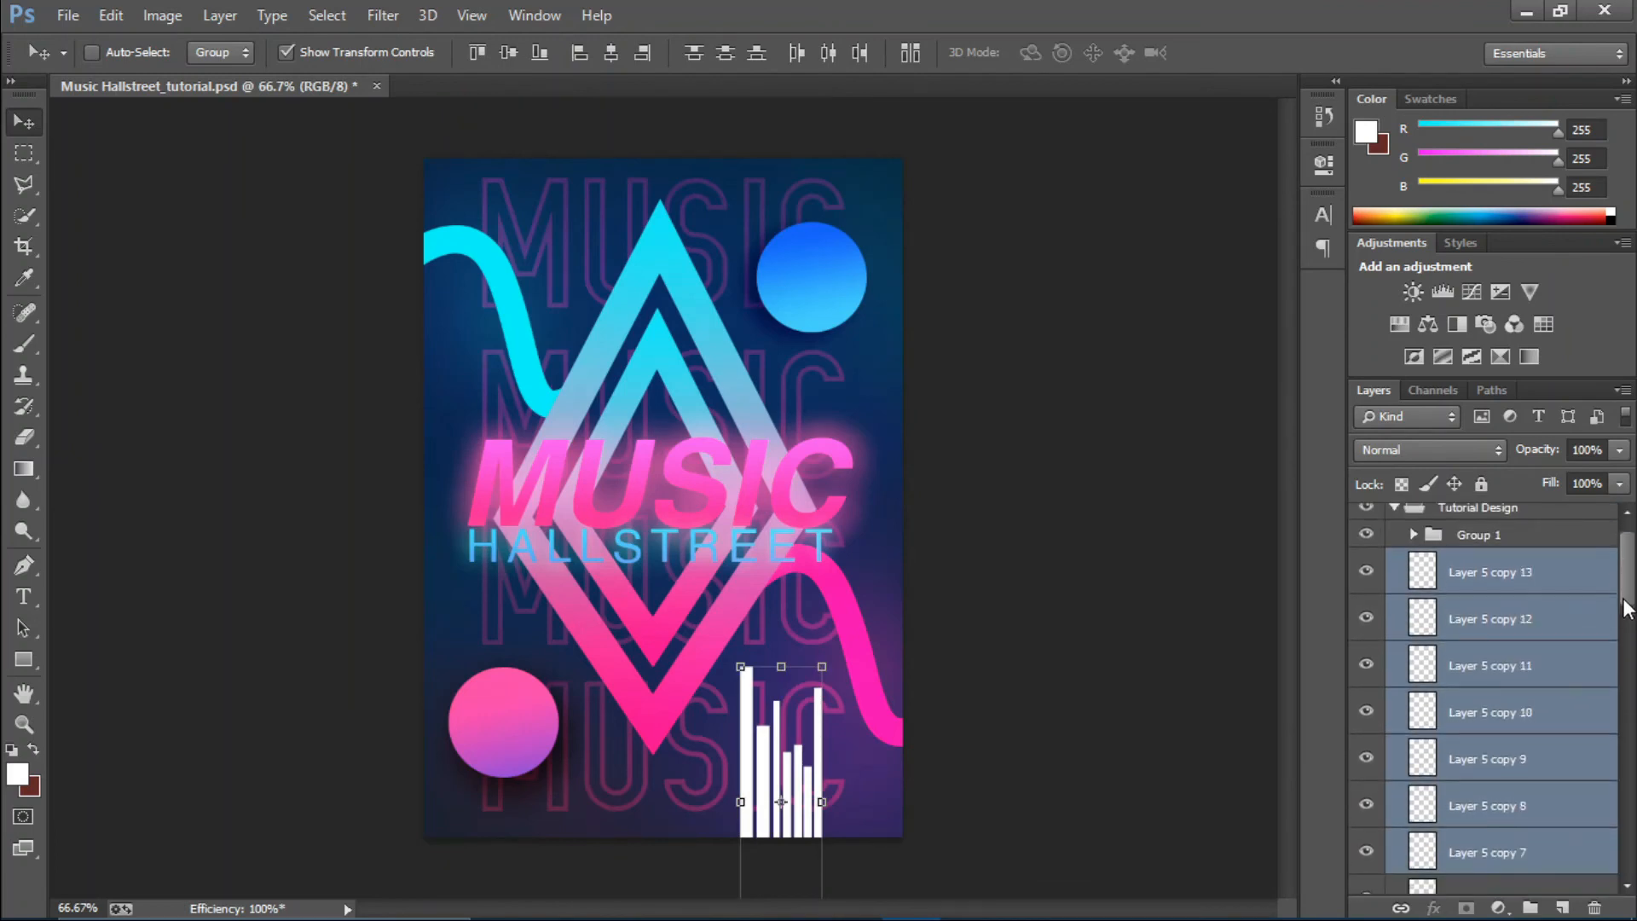
drag(768, 758, 673, 789)
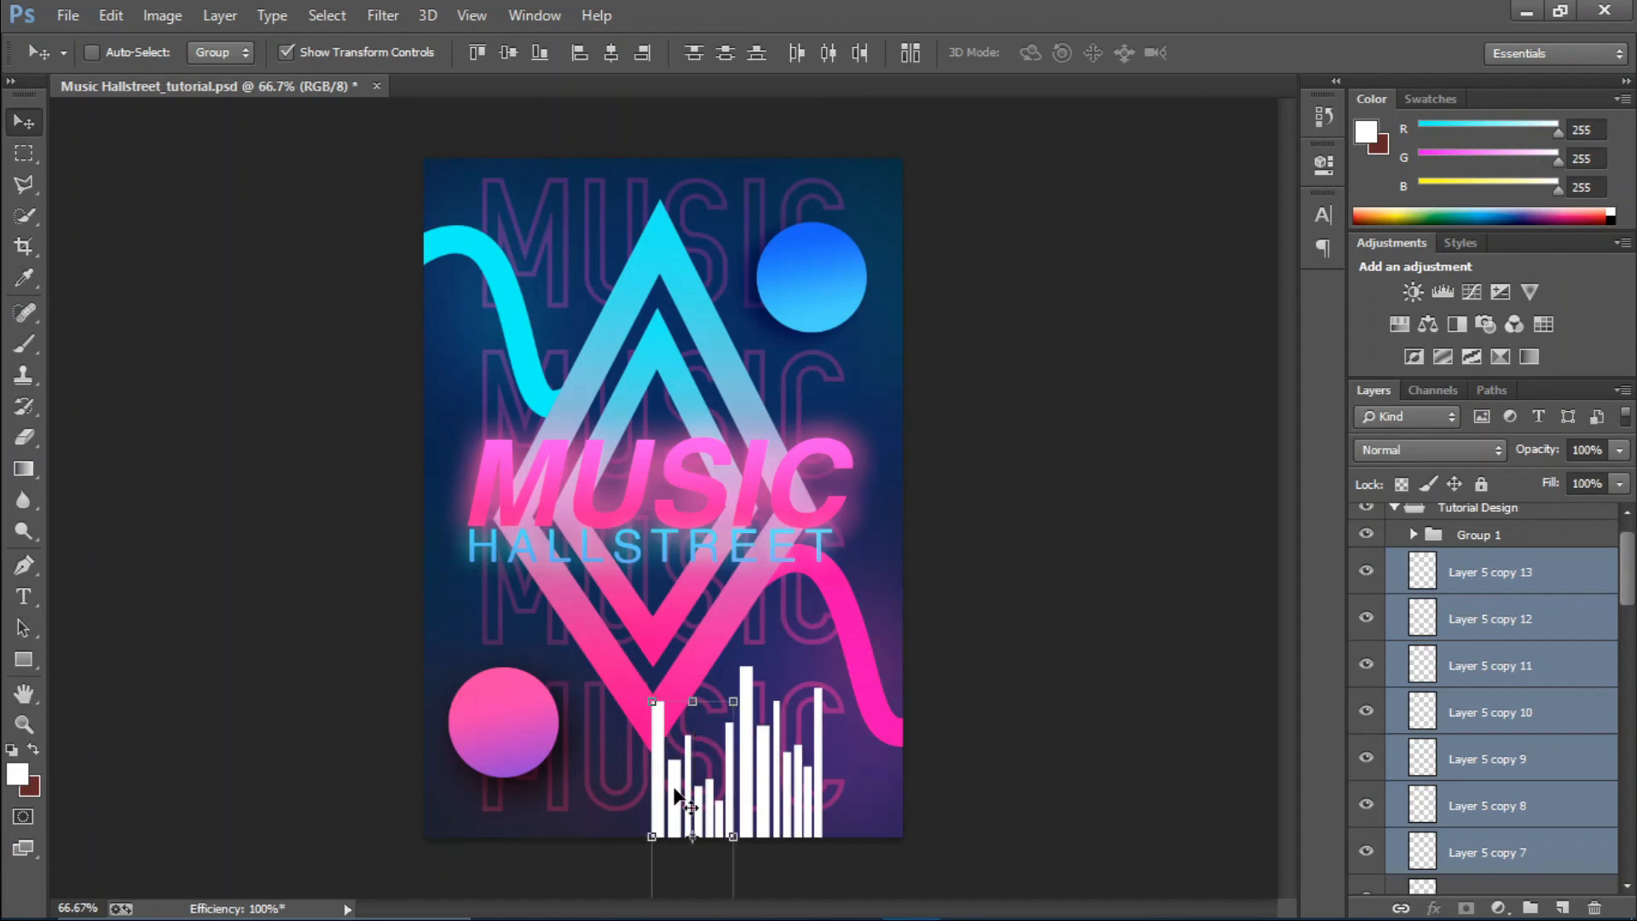
Nudge the duplicated bars horizontally to even out the gap to the original set.
key(Right)
key(Right)
key(Right)
key(Right)
key(Left)
key(Left)
key(Left)
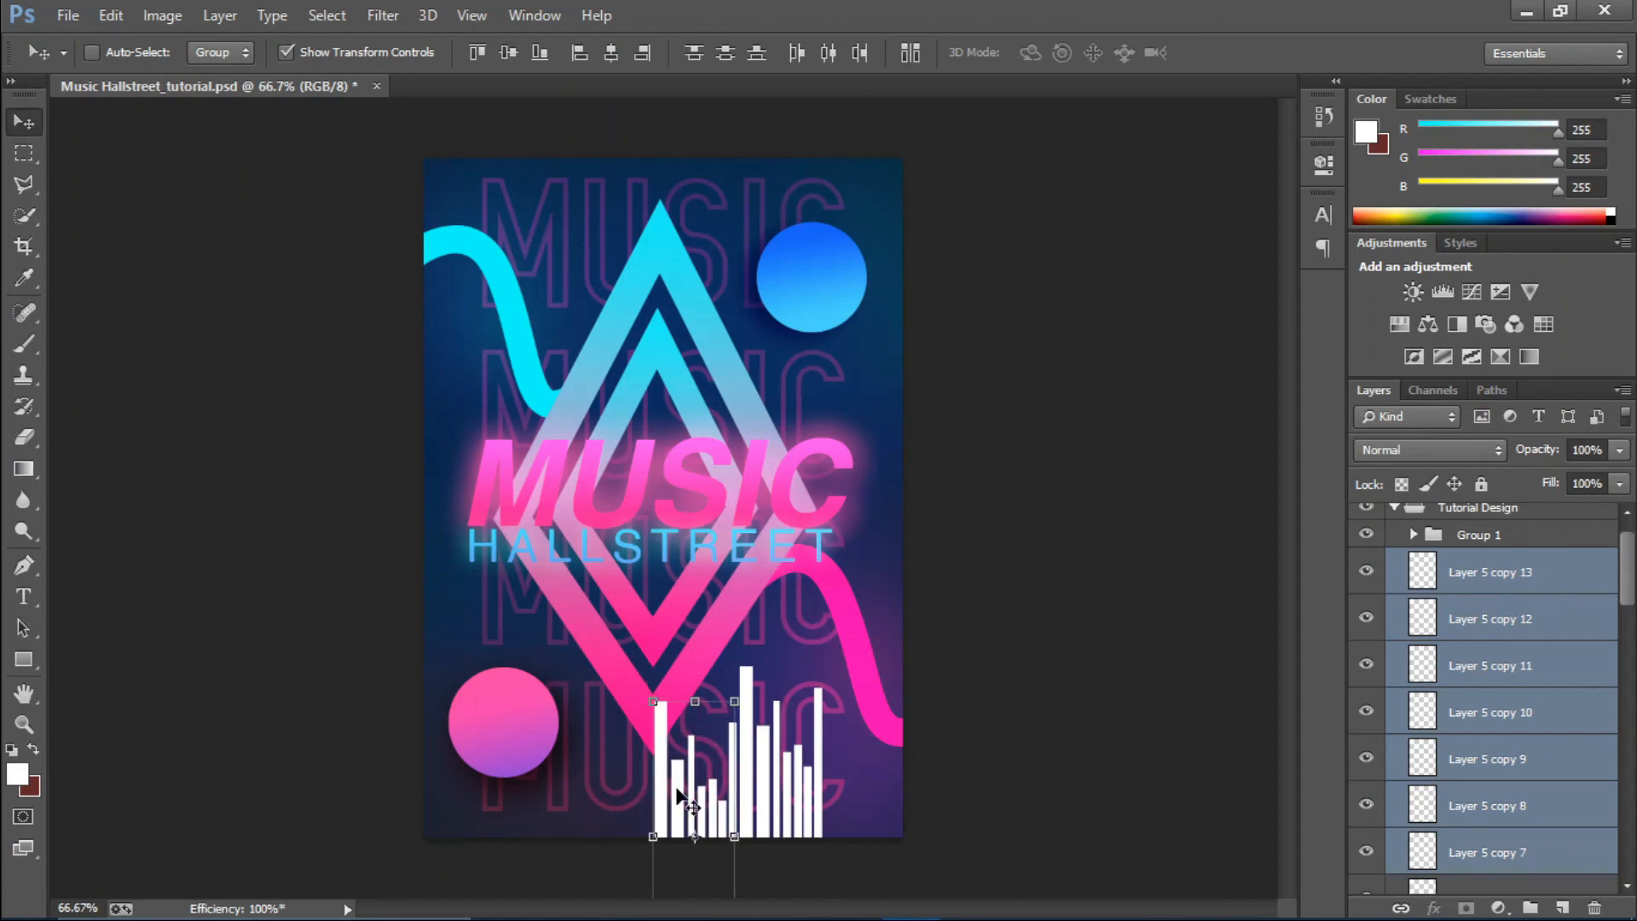
key(Right)
key(Right)
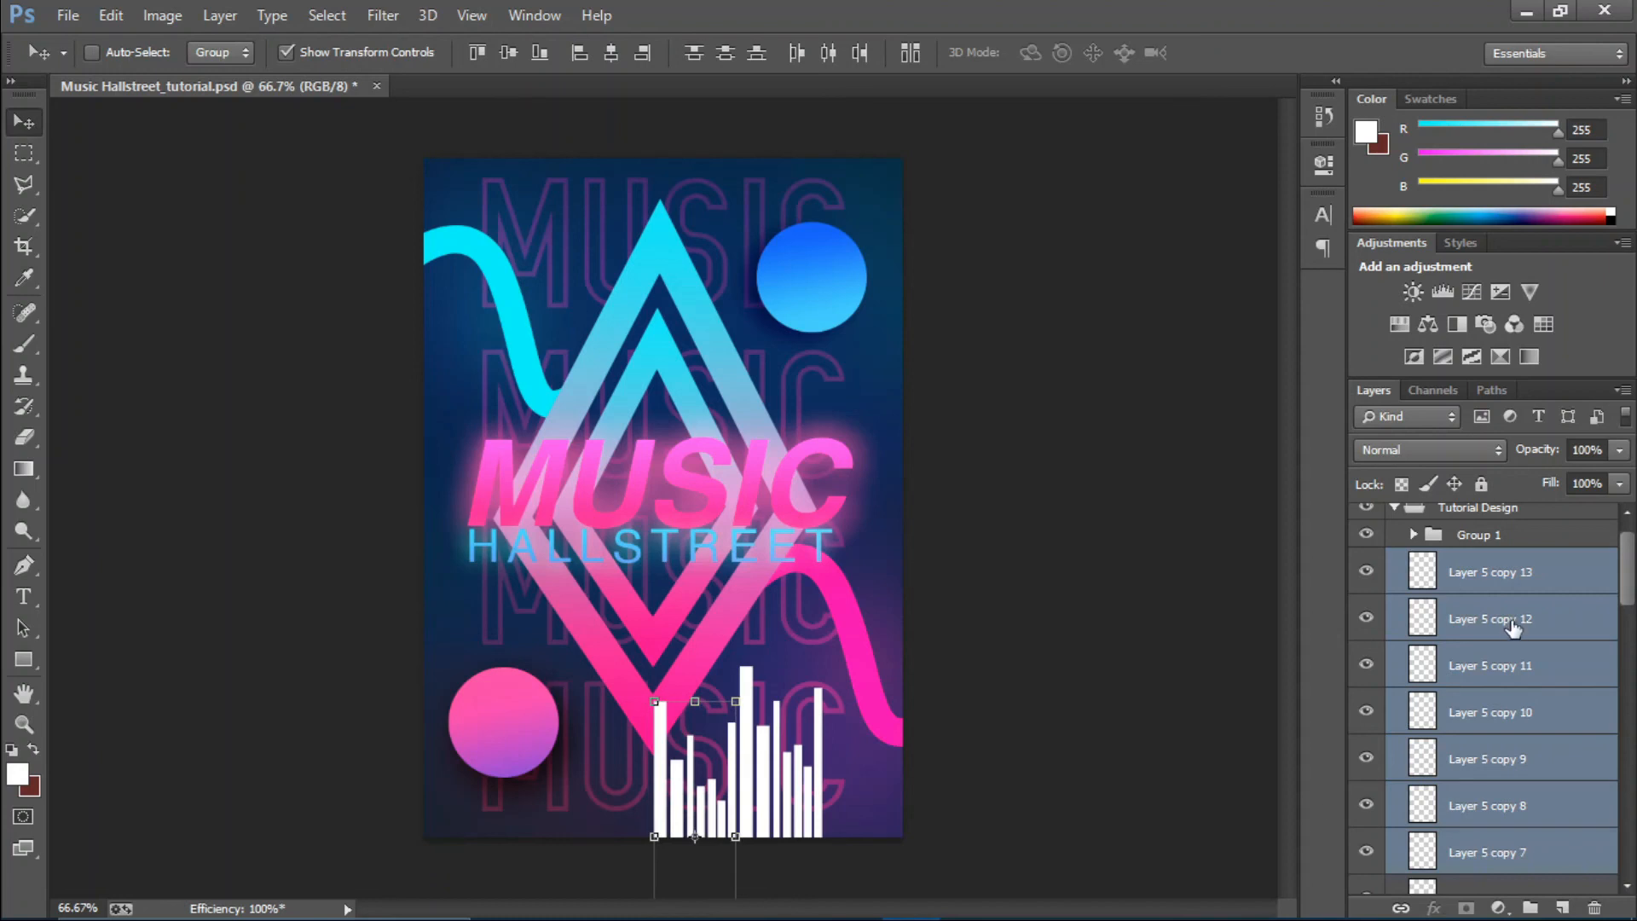
Group all the Layer 5 bar layers as Bars and shift the group slightly right and down at the flyer's lower edge.
click(1502, 585)
drag(1630, 588, 1562, 687)
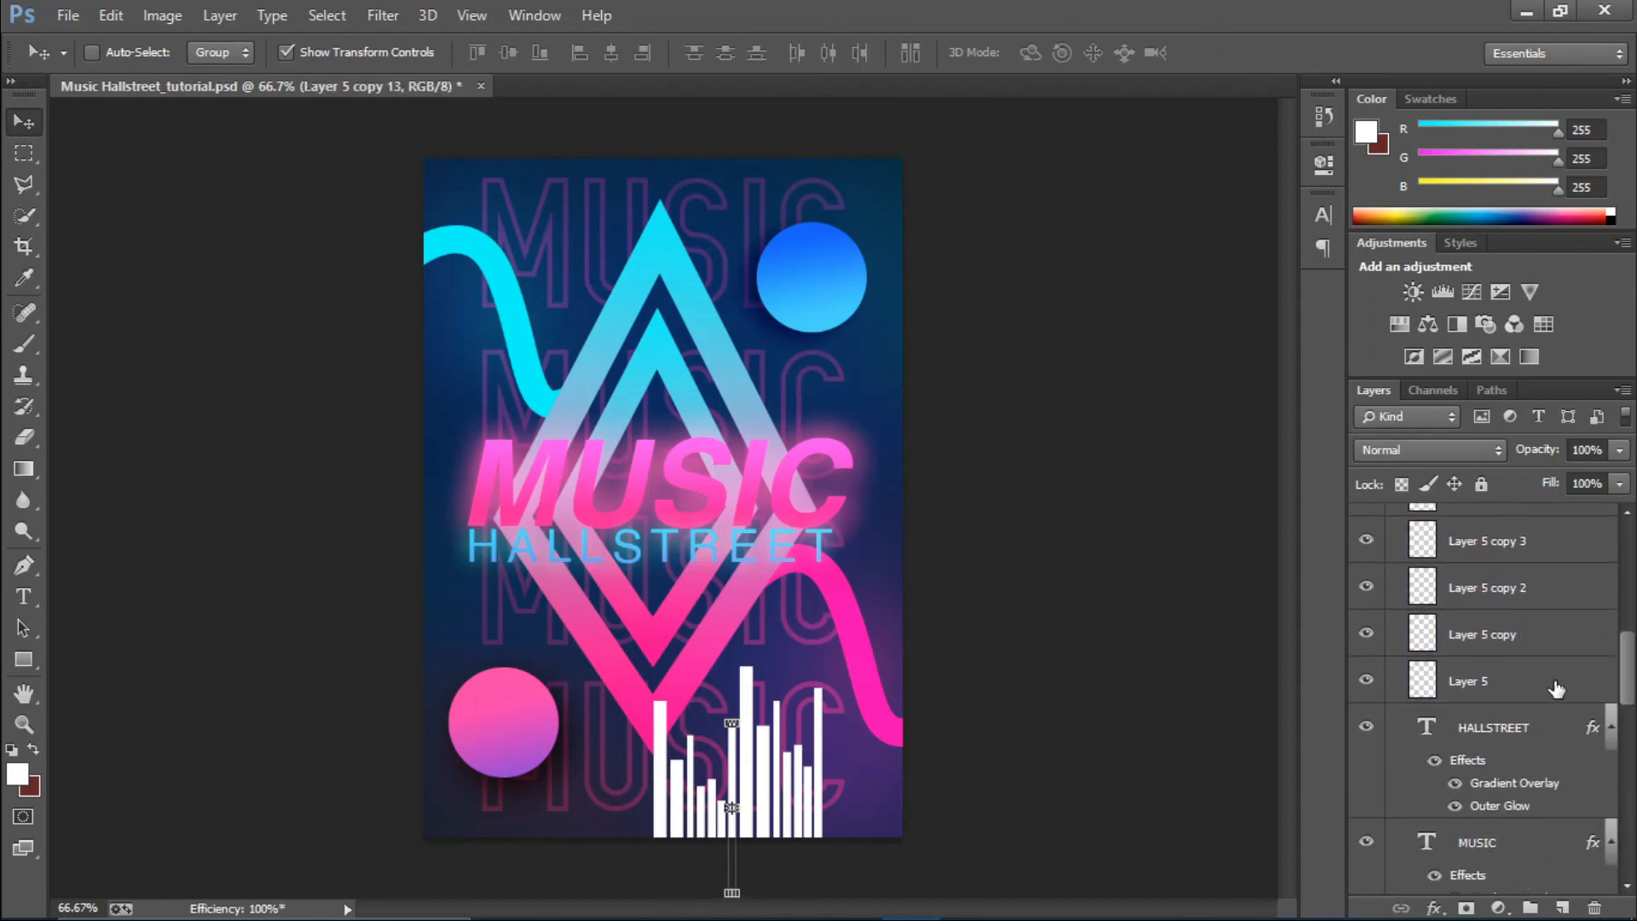
shift+click(1555, 689)
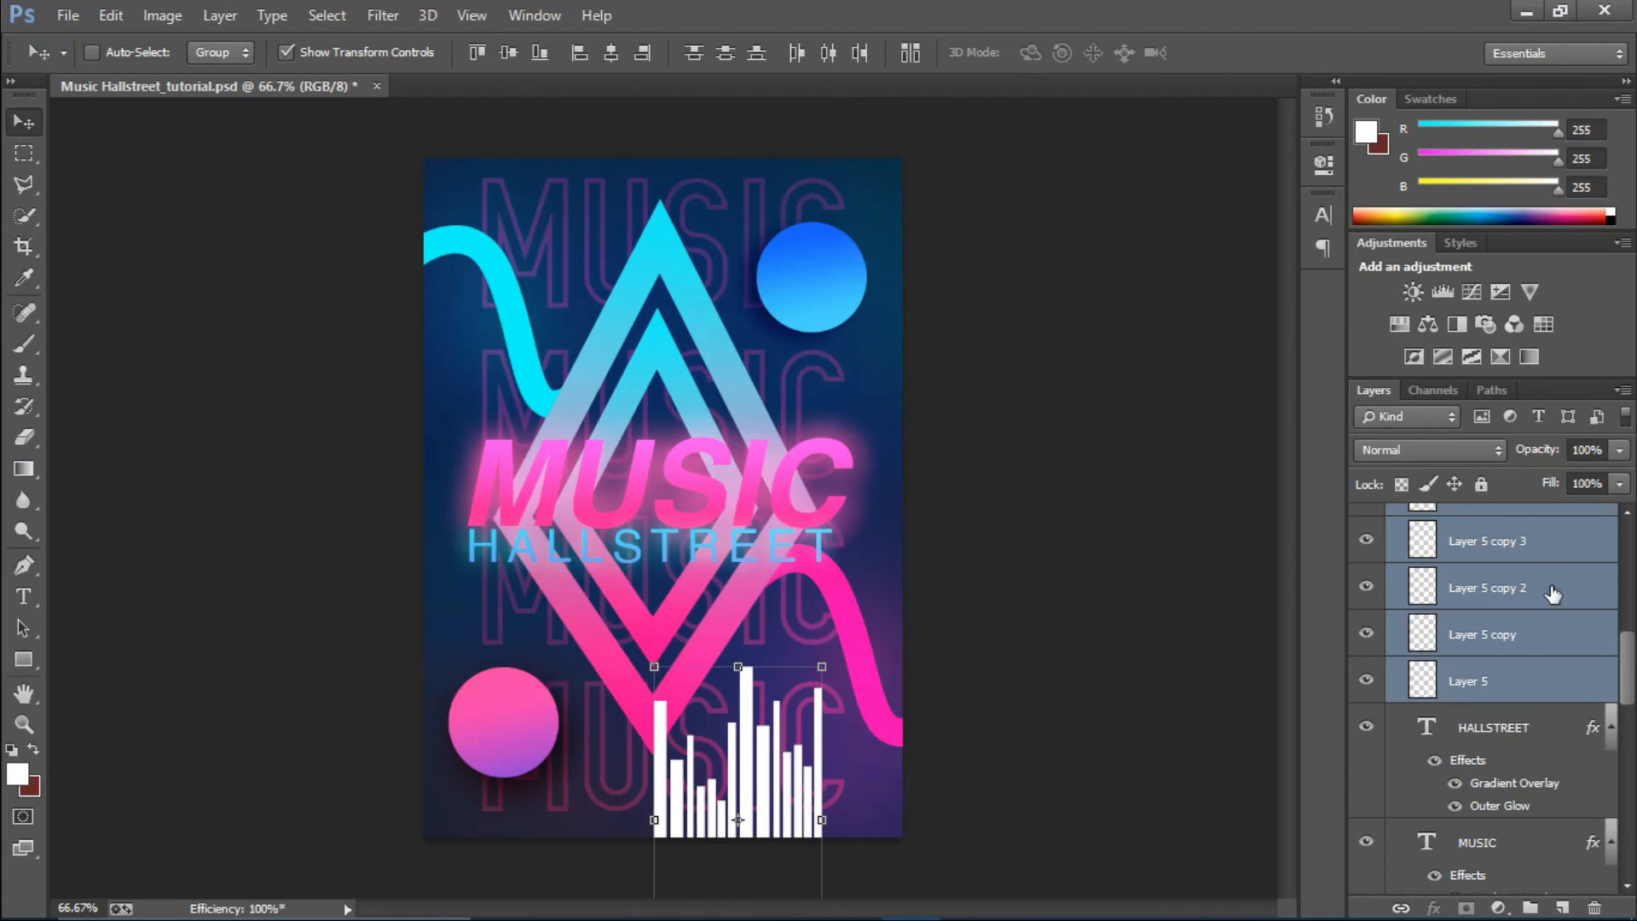
key(ctrl+g)
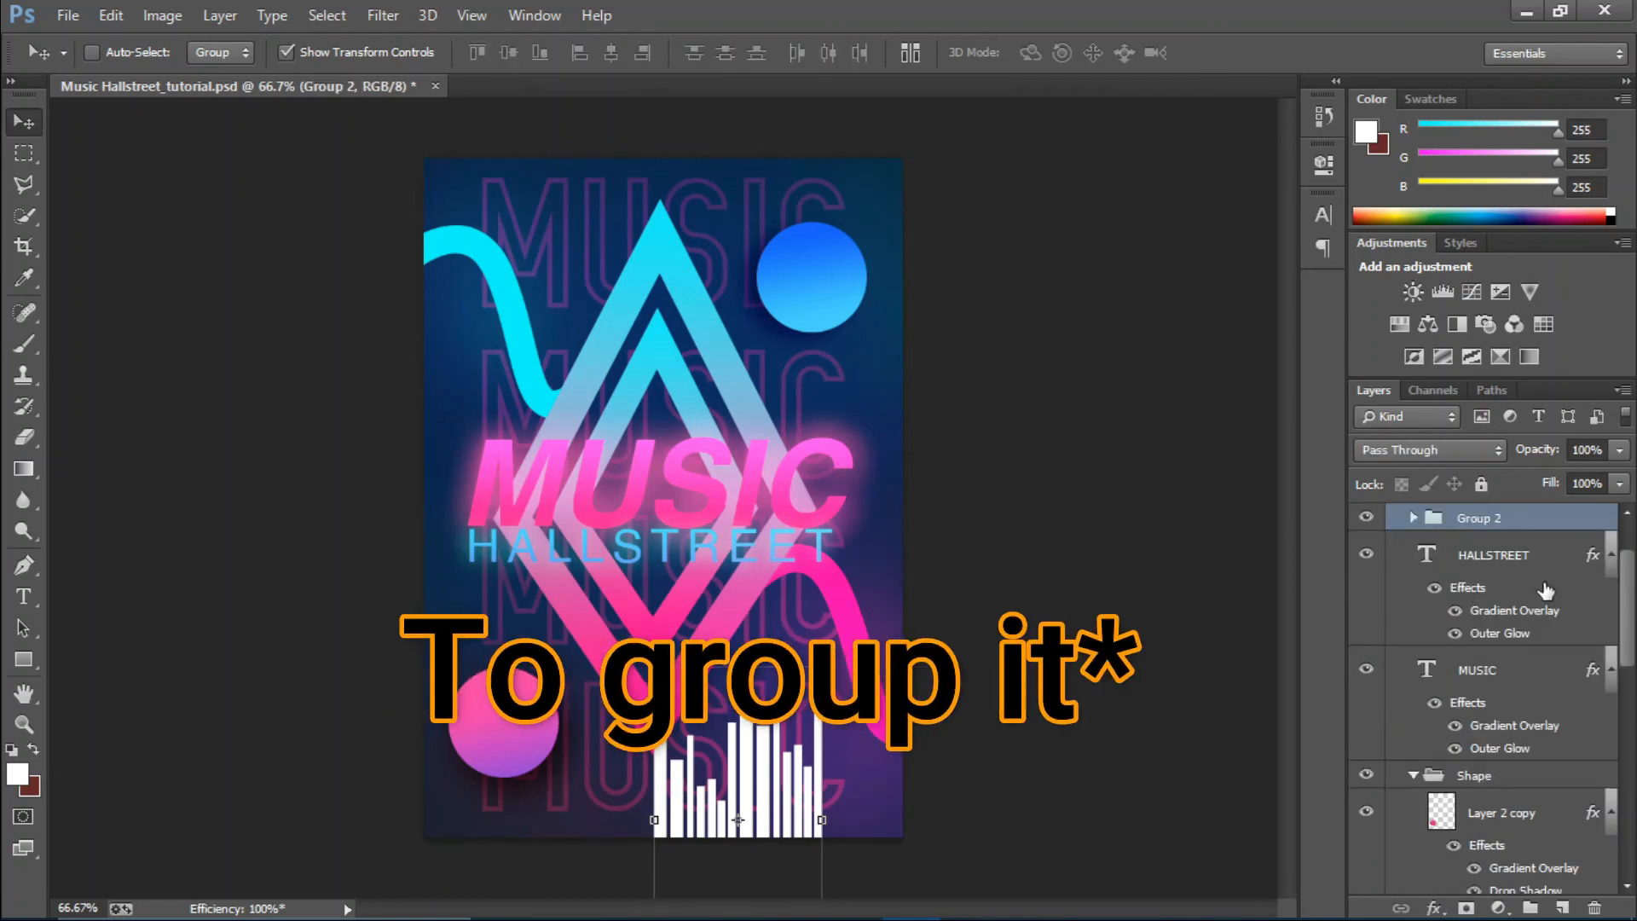
double_click(1473, 518)
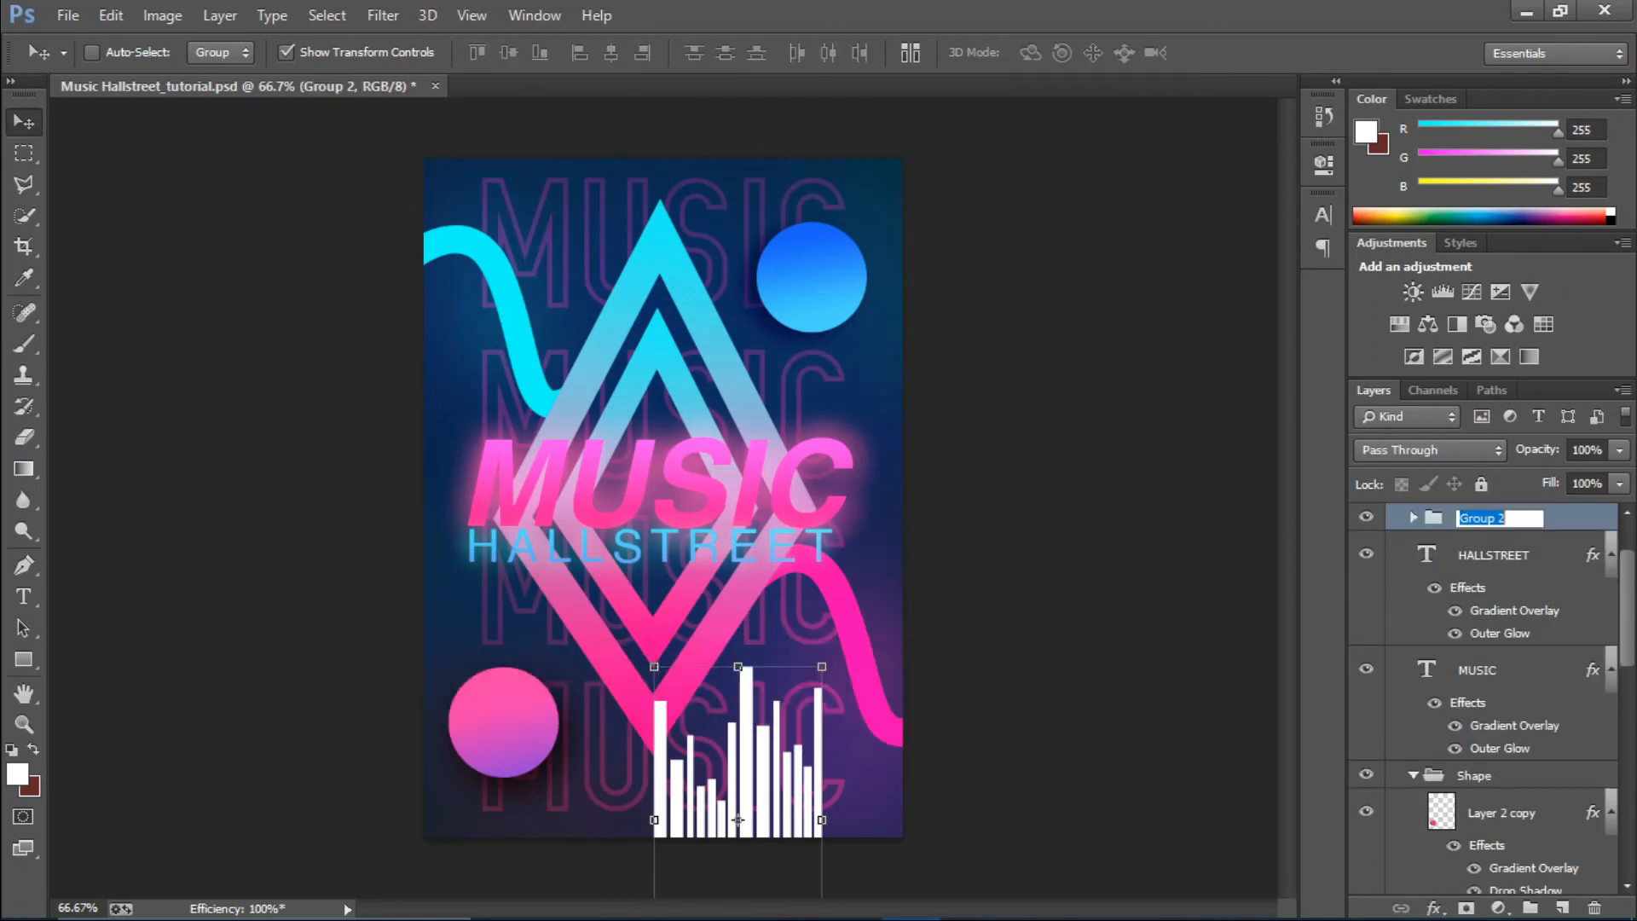
text(Bars)
key(Return)
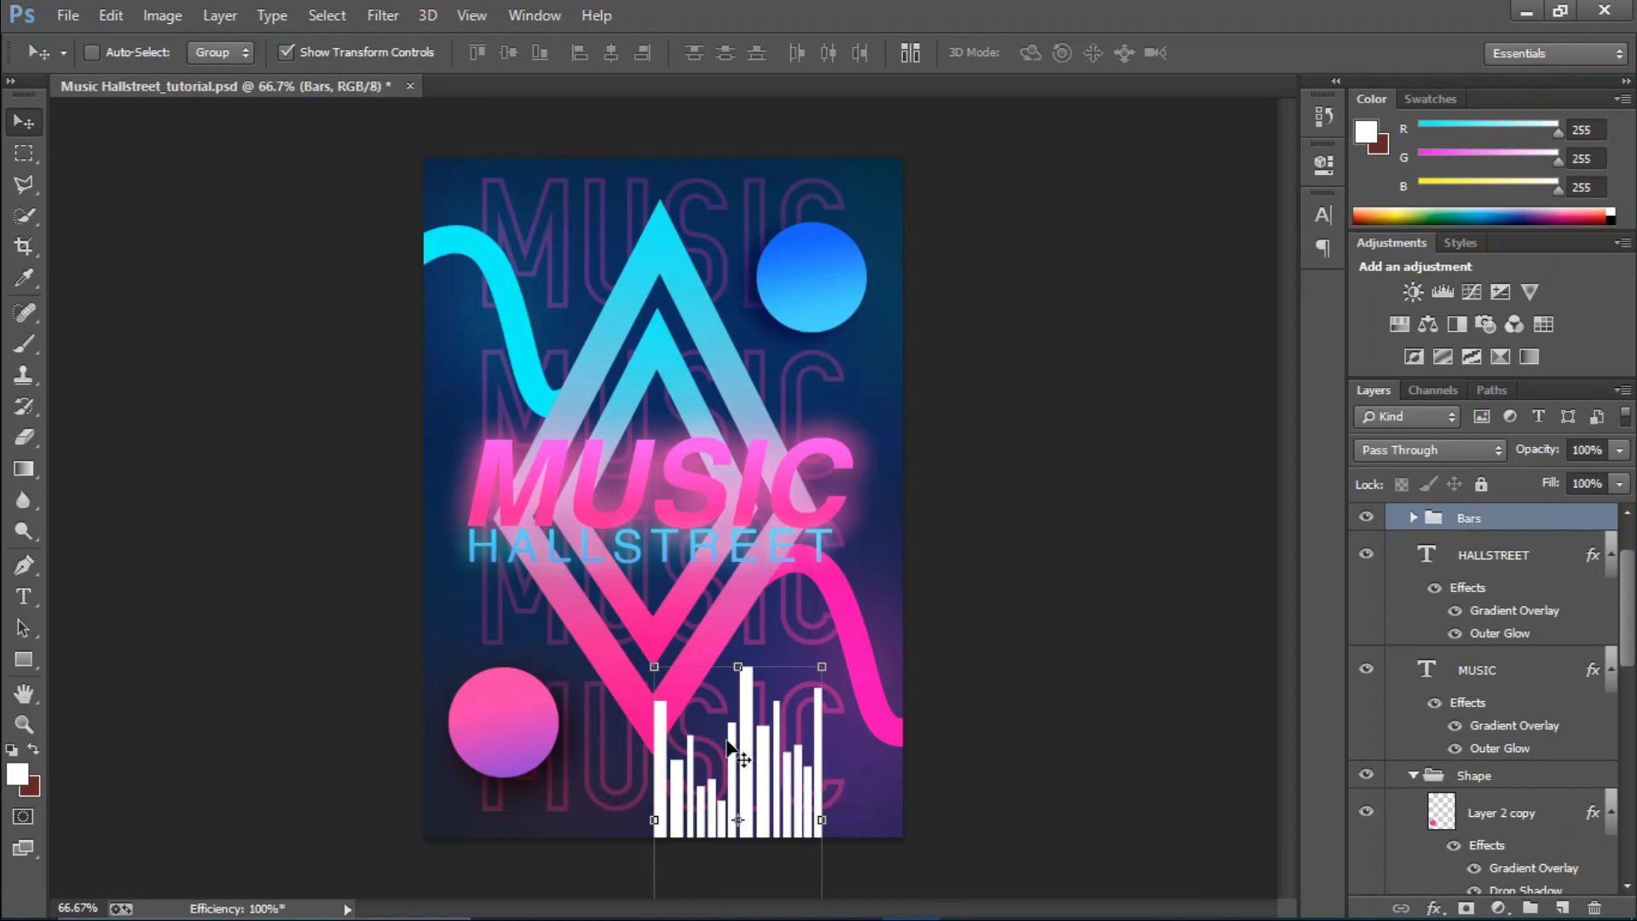
drag(748, 784, 776, 787)
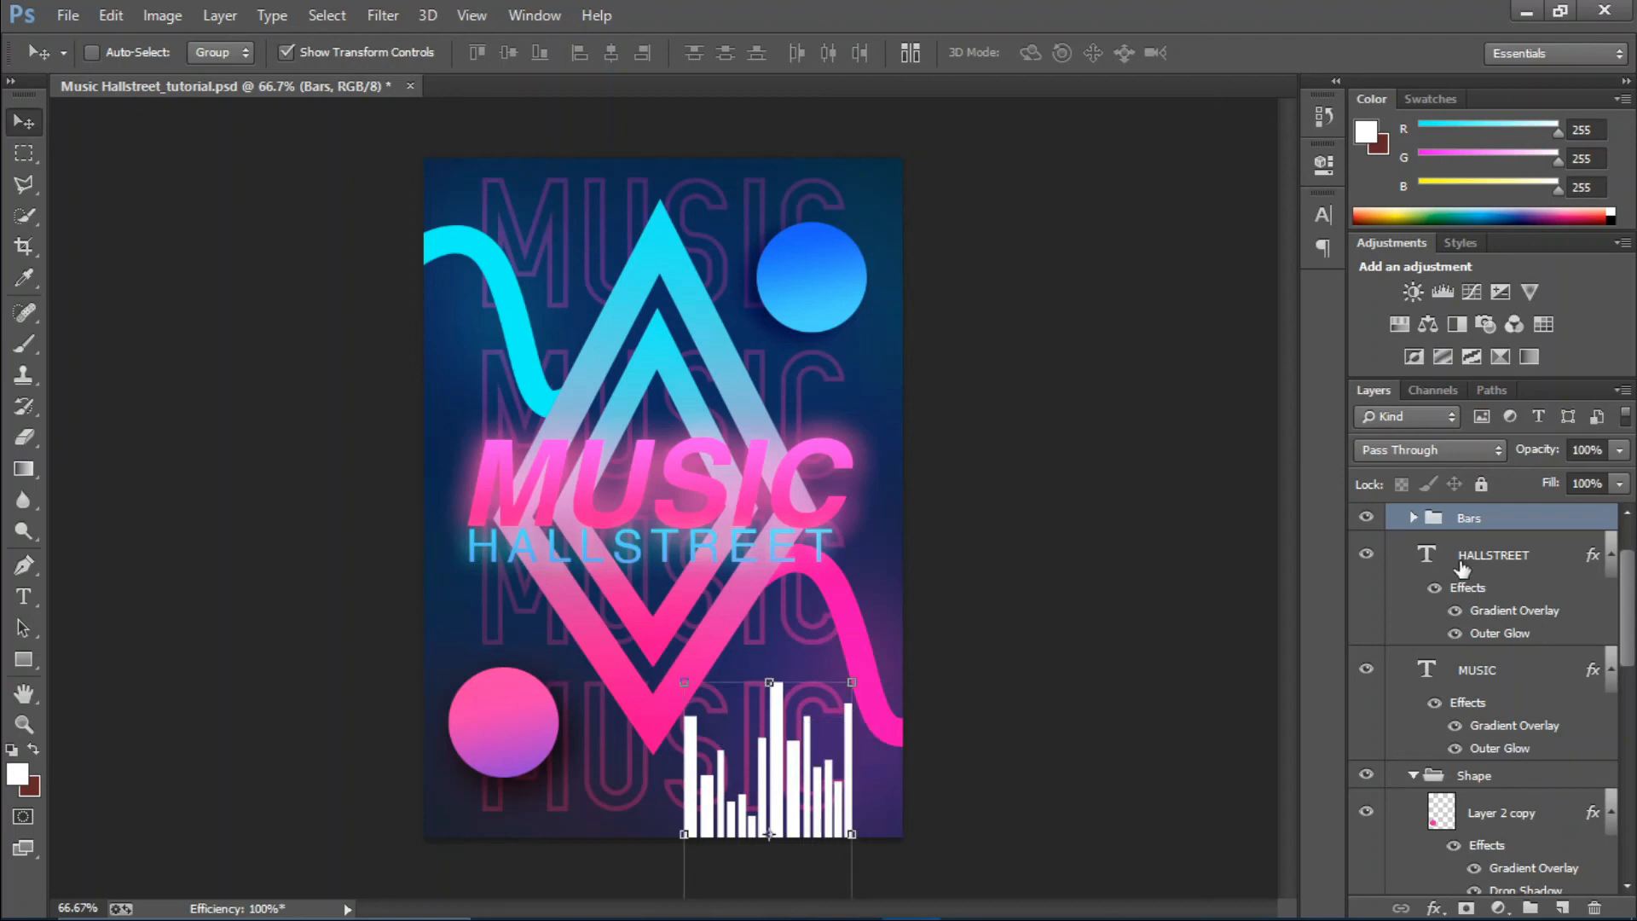
Duplicate the Bars group and move the copy to the flyer's upper edge, left of the diamond's tip, so the bars hang down.
key(ctrl+j)
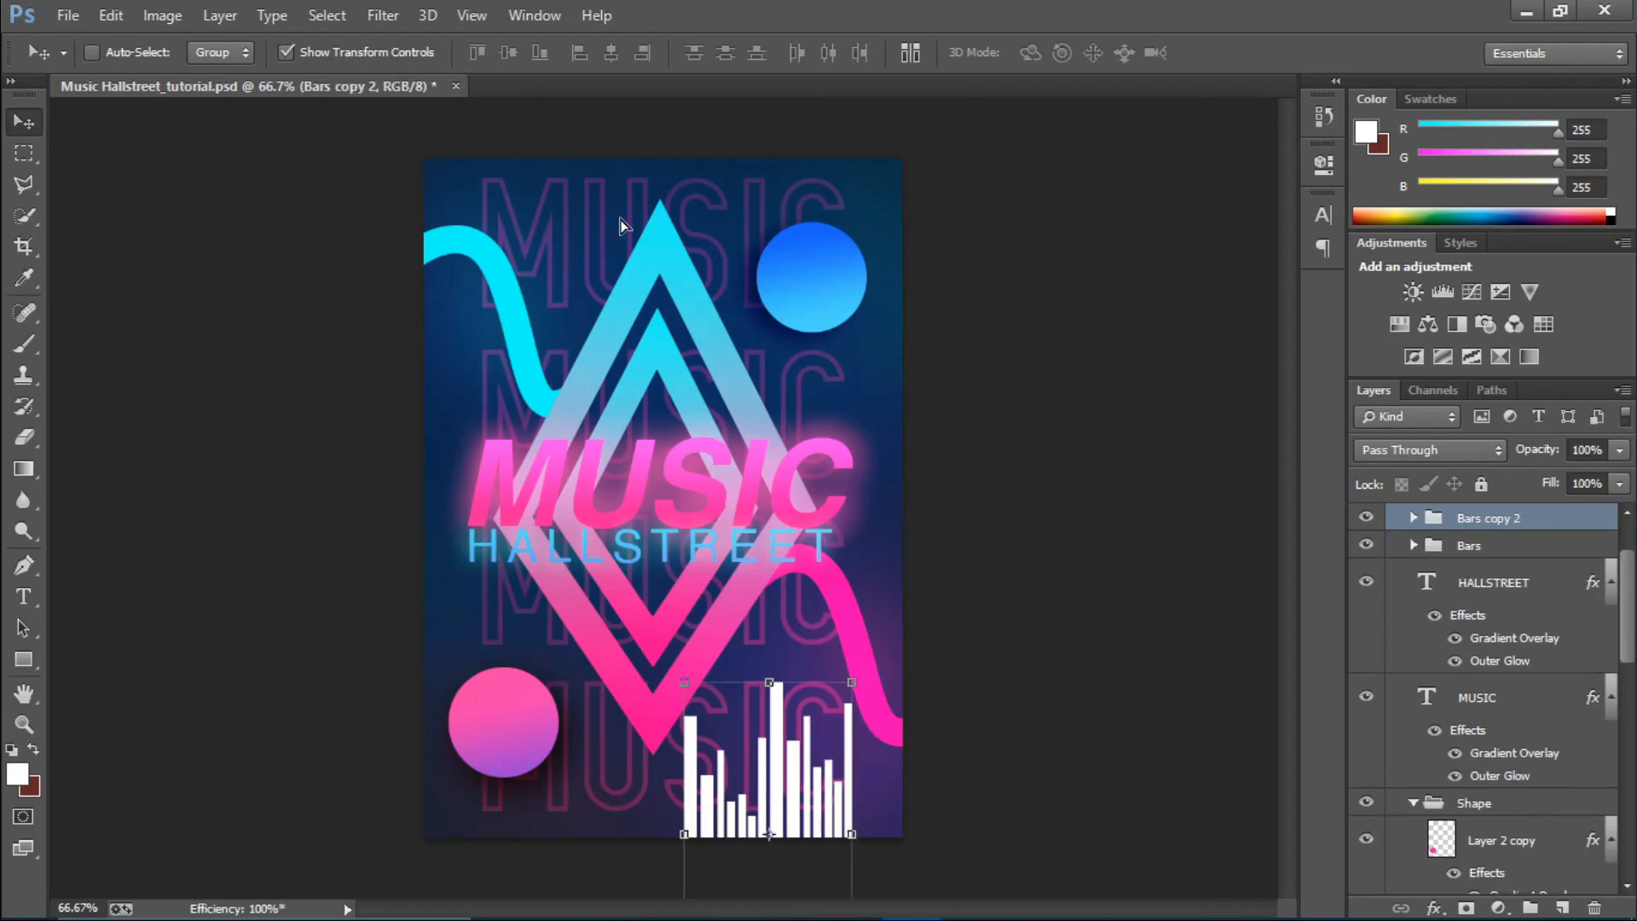
drag(621, 220, 576, 114)
drag(557, 223, 577, 189)
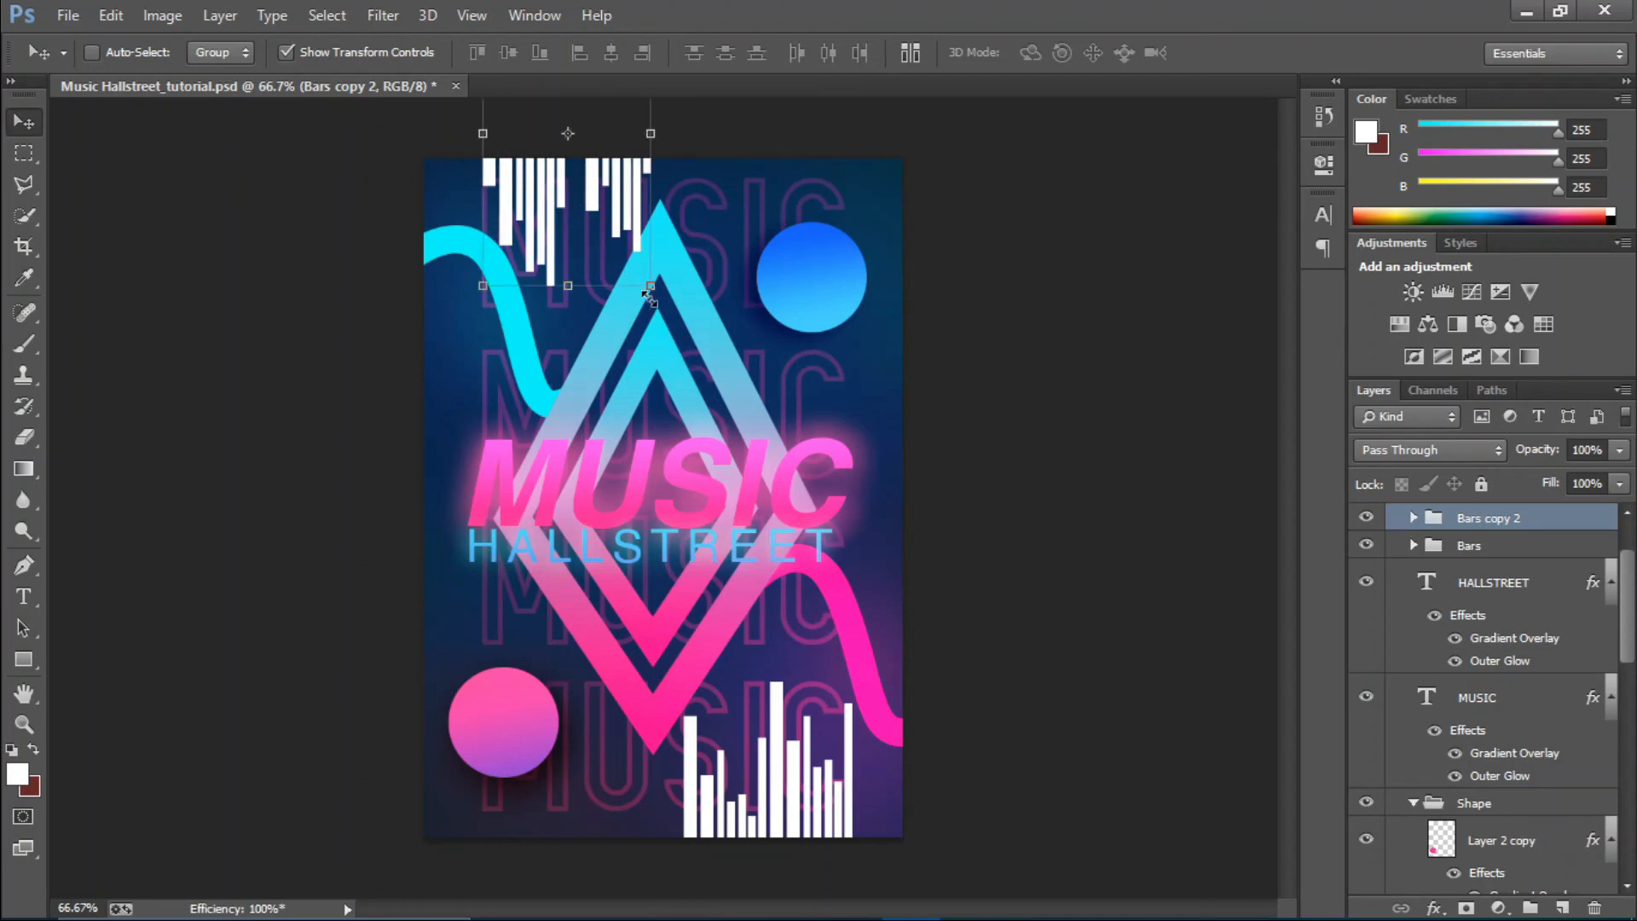
Scale the upper bars group down to about 96%, lower it slightly and apply the transform.
drag(650, 286, 643, 272)
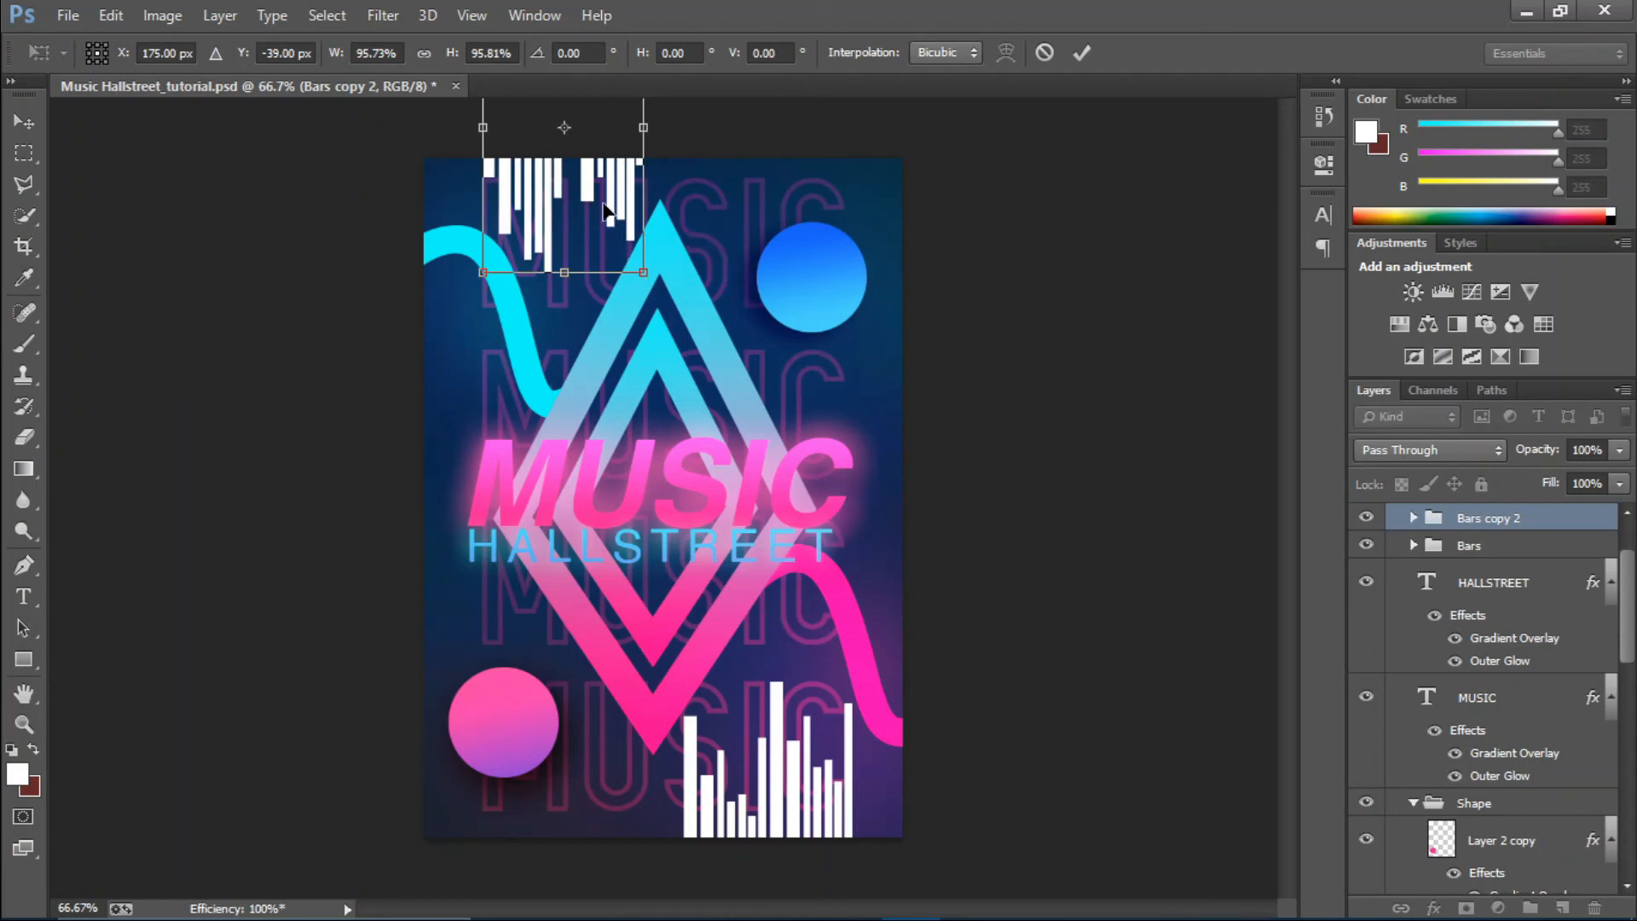
key(Down)
key(Down)
key(Down)
key(Down)
key(Down)
key(Down)
key(Down)
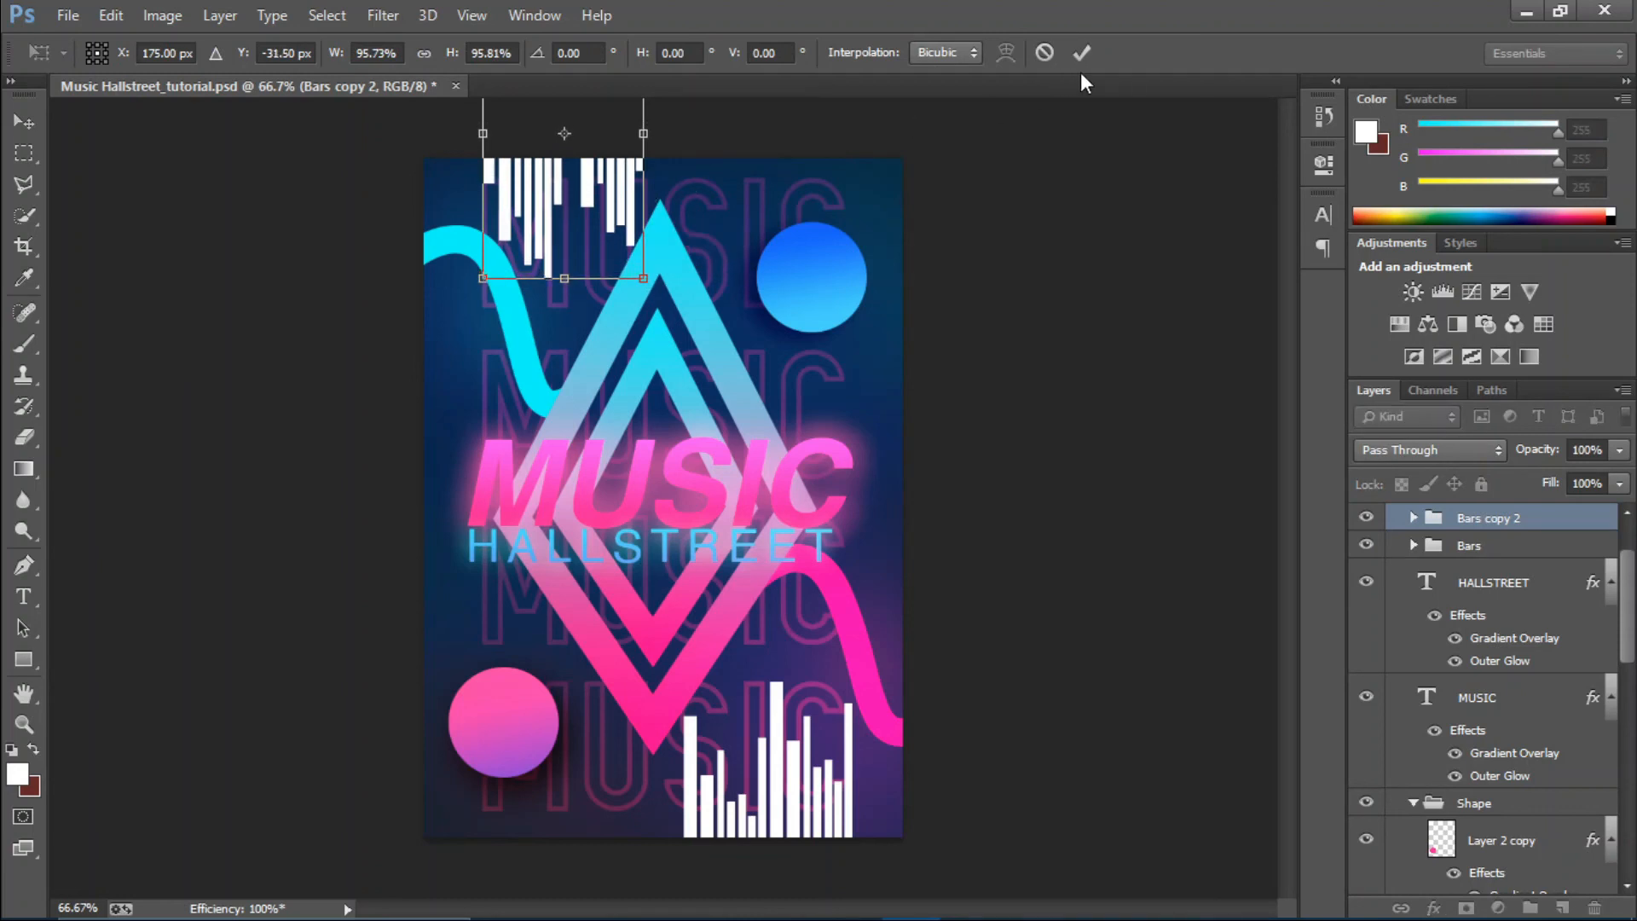
click(1081, 53)
Fill the gap in the upper bars with a narrow white bar on a new layer inside Bars copy 2.
click(1413, 519)
click(1473, 554)
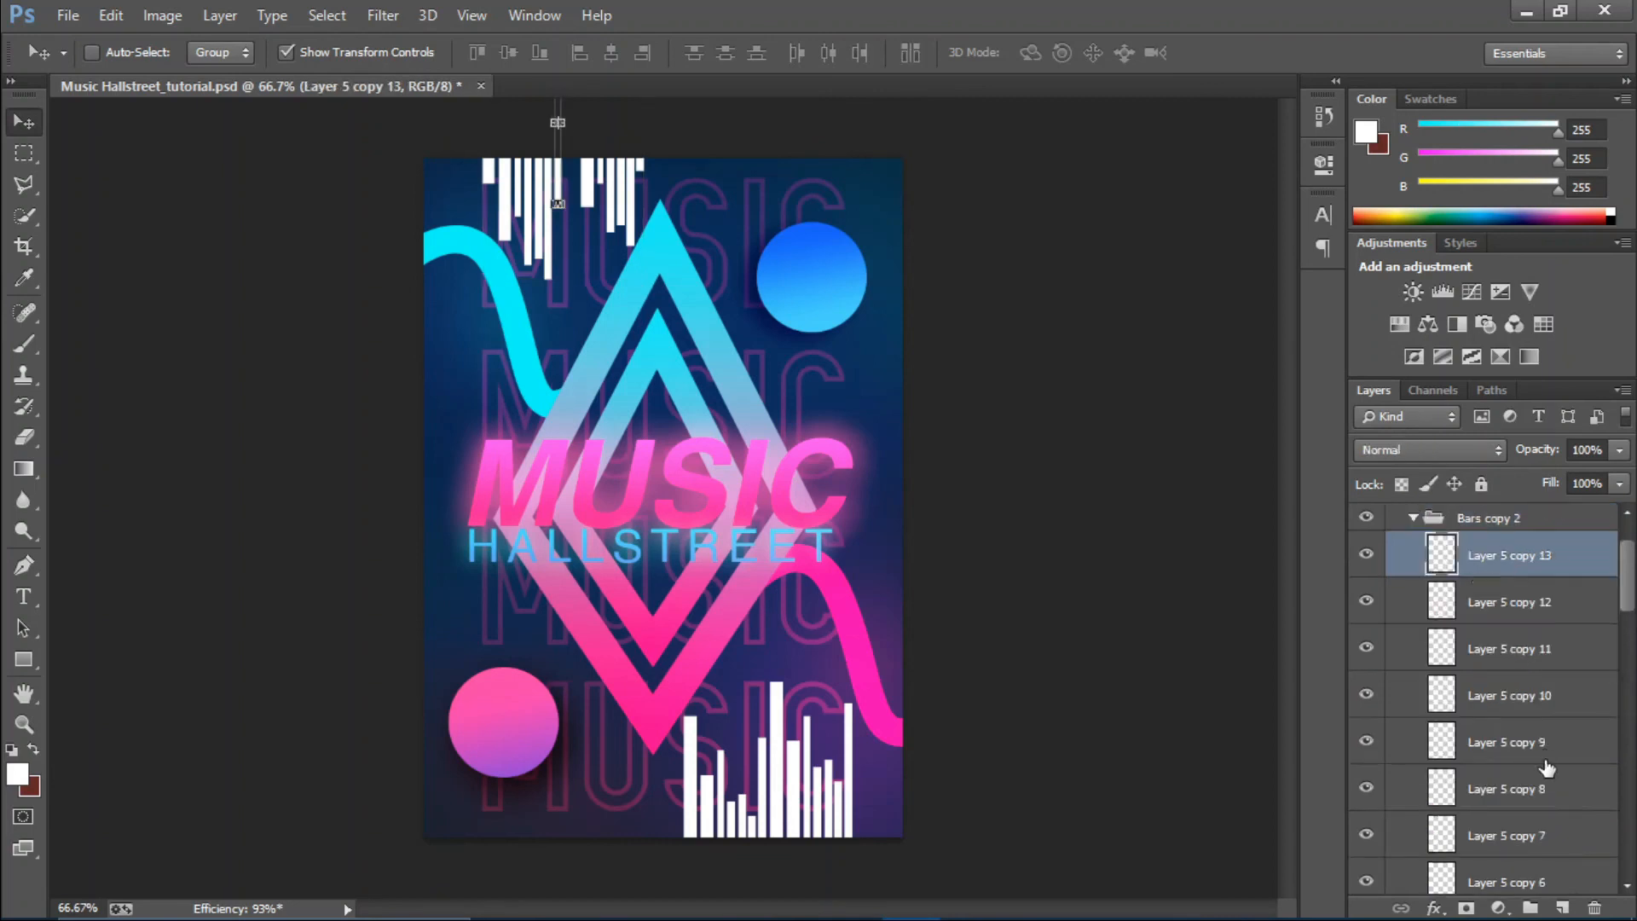
click(1565, 906)
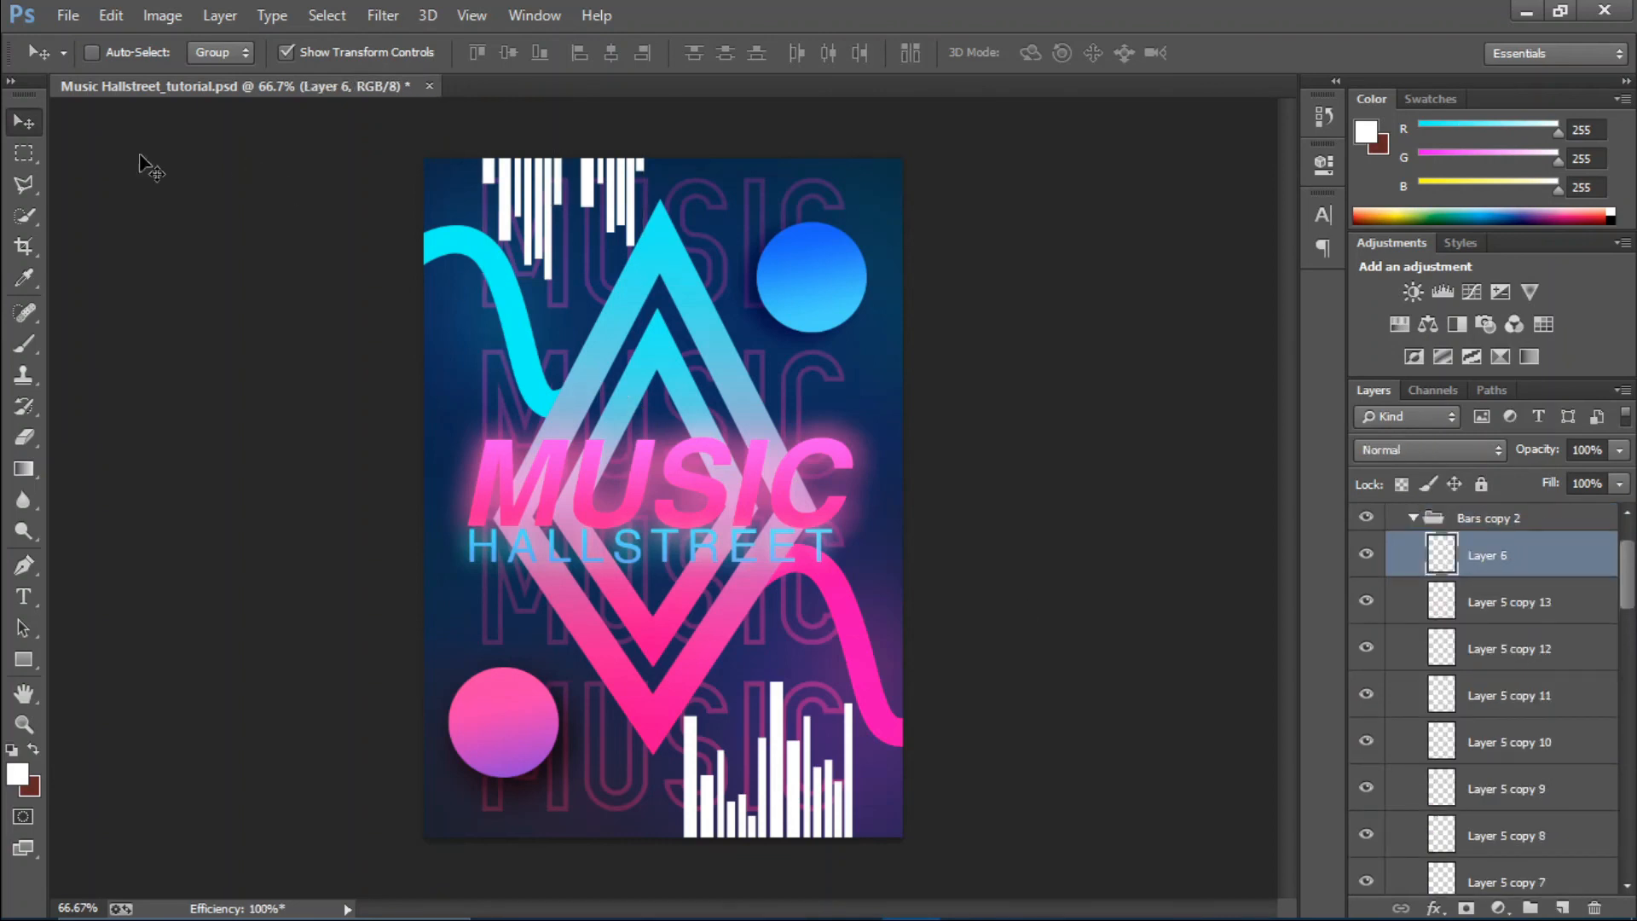
click(24, 154)
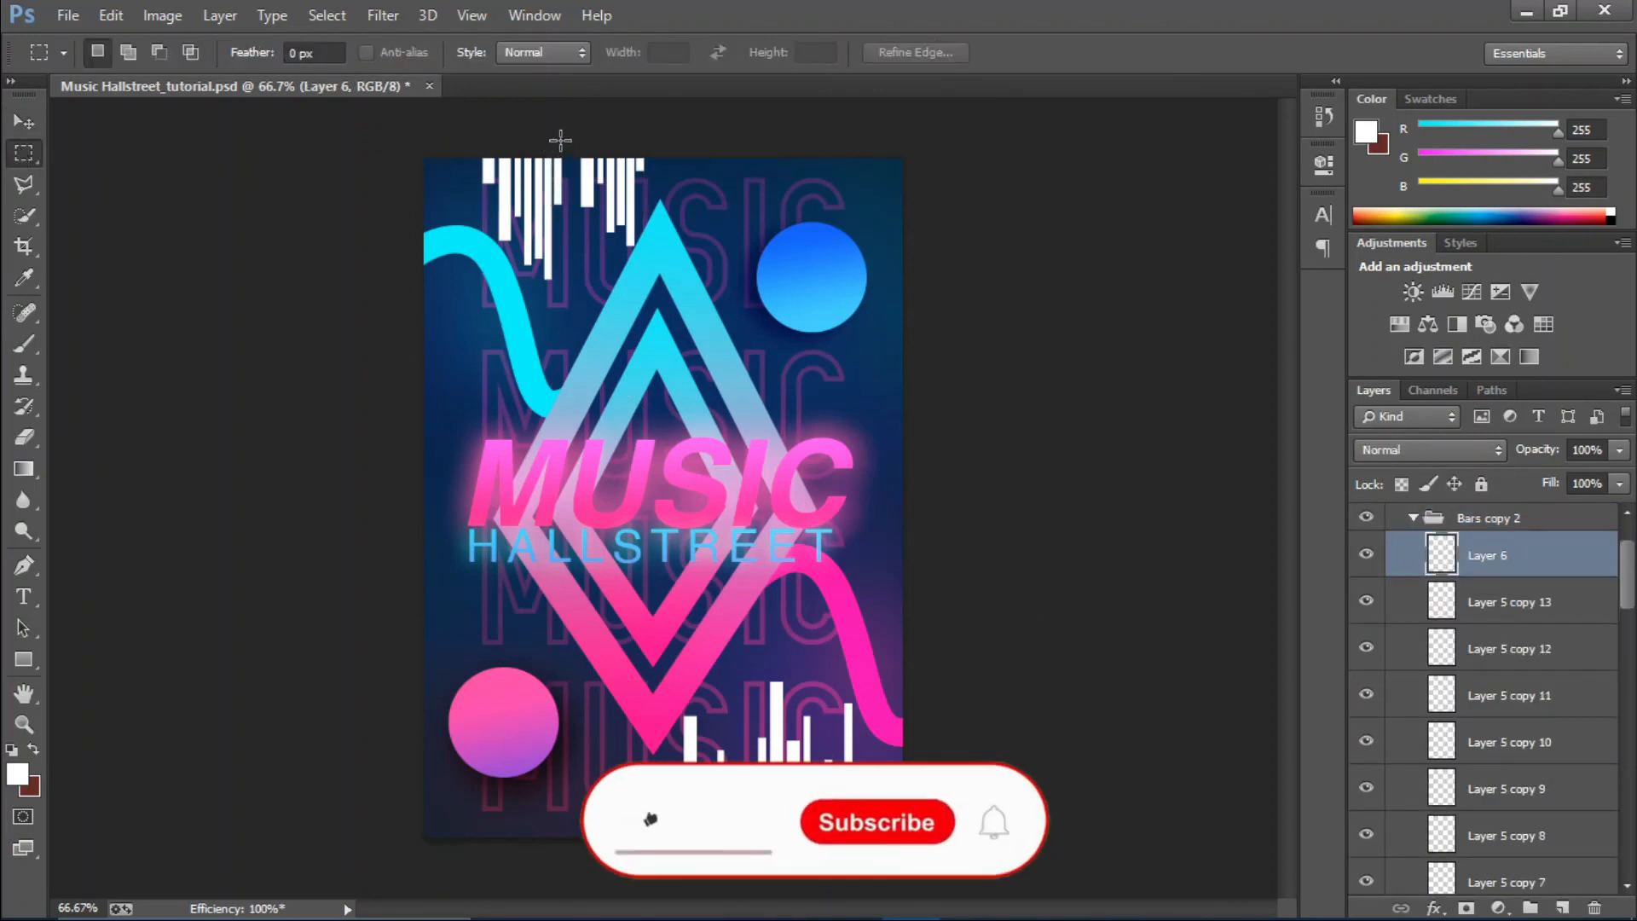
drag(560, 157, 569, 228)
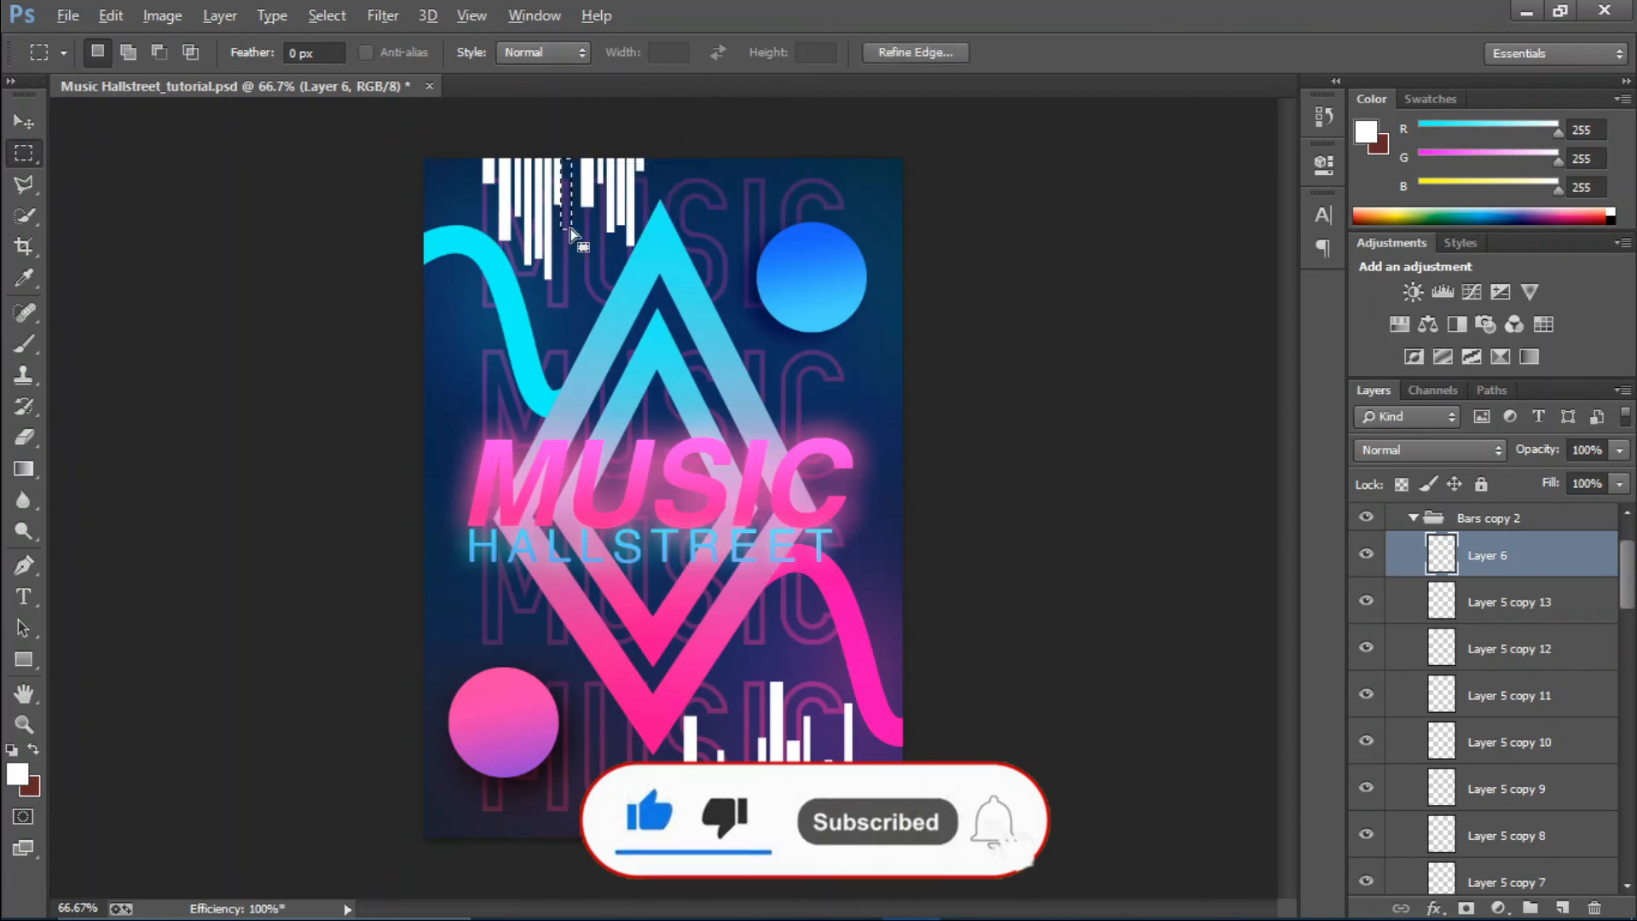
key(ctrl+d)
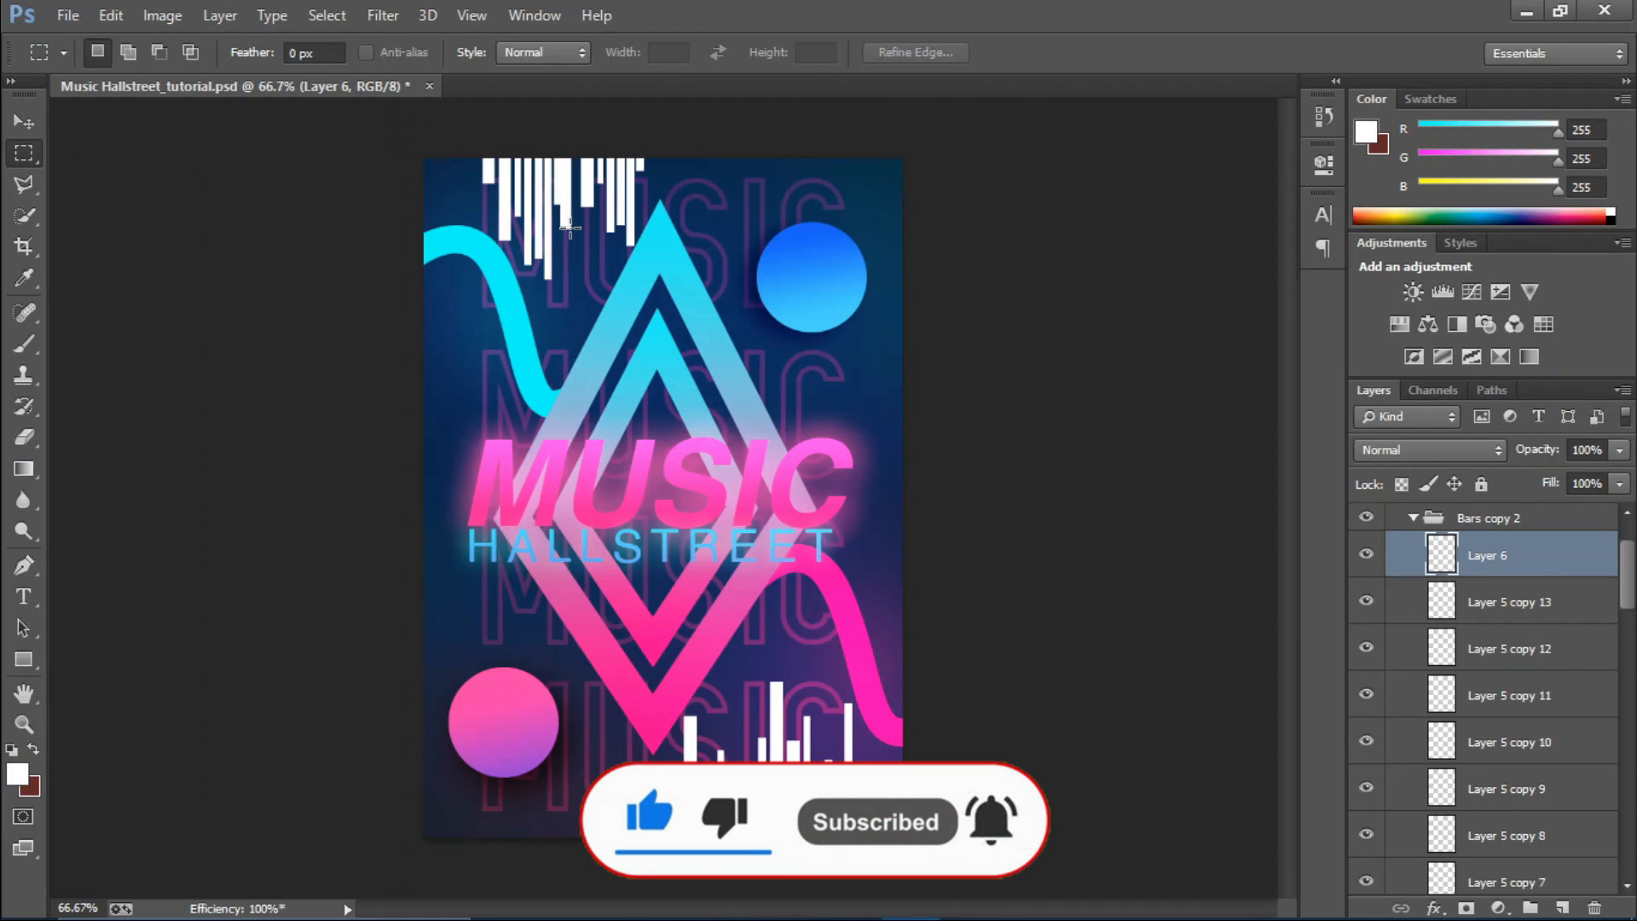
key(v)
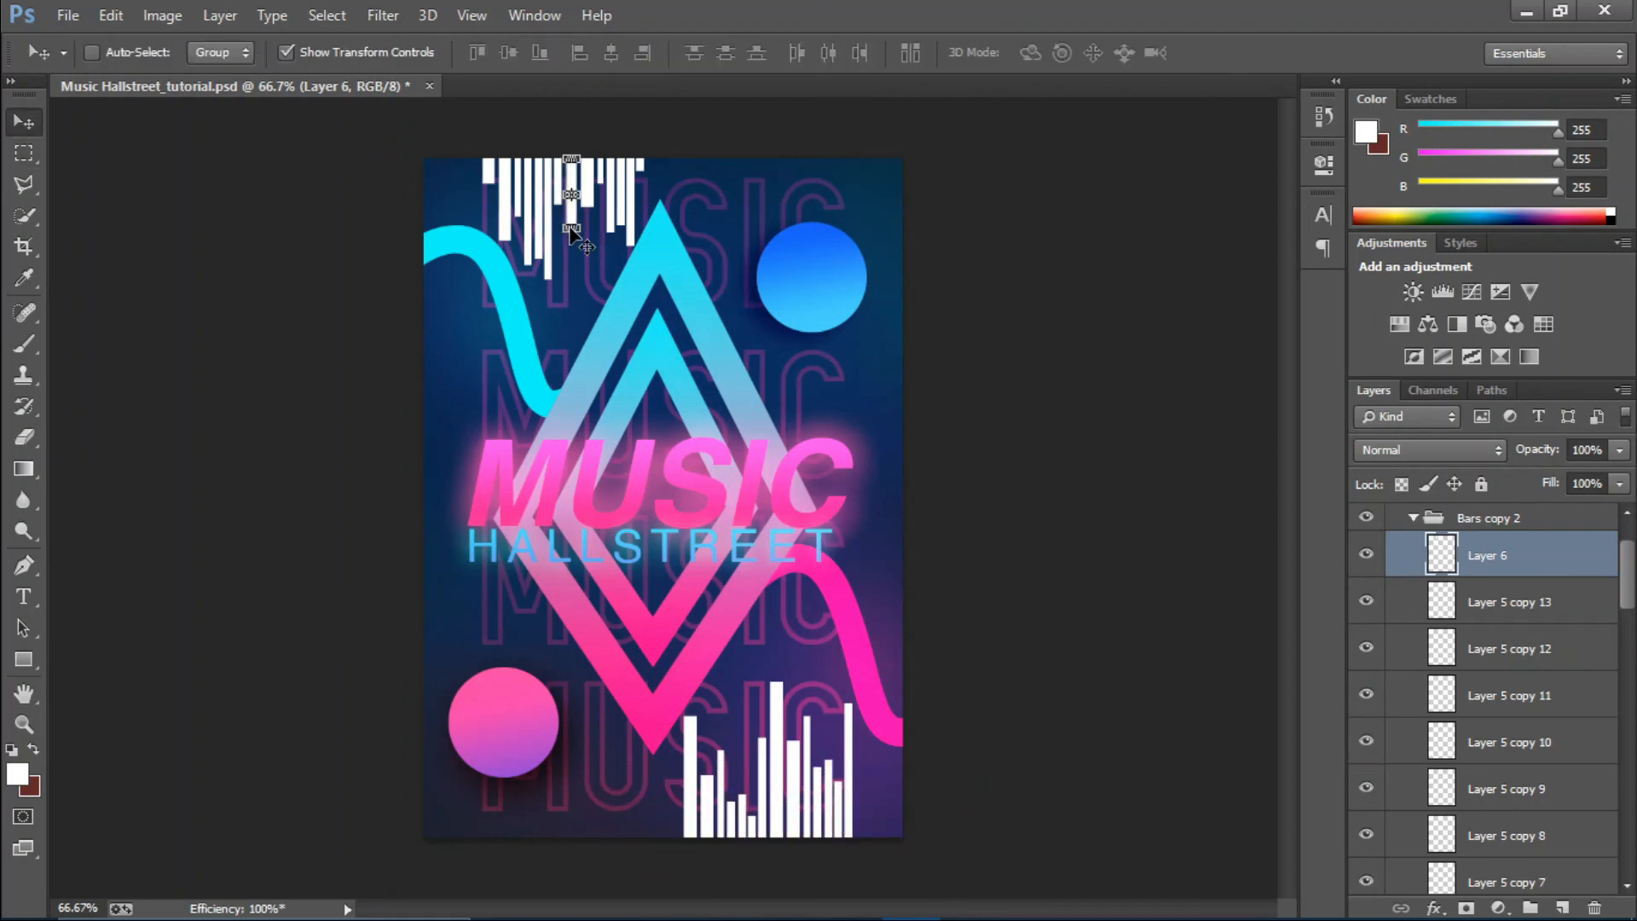
click(1412, 517)
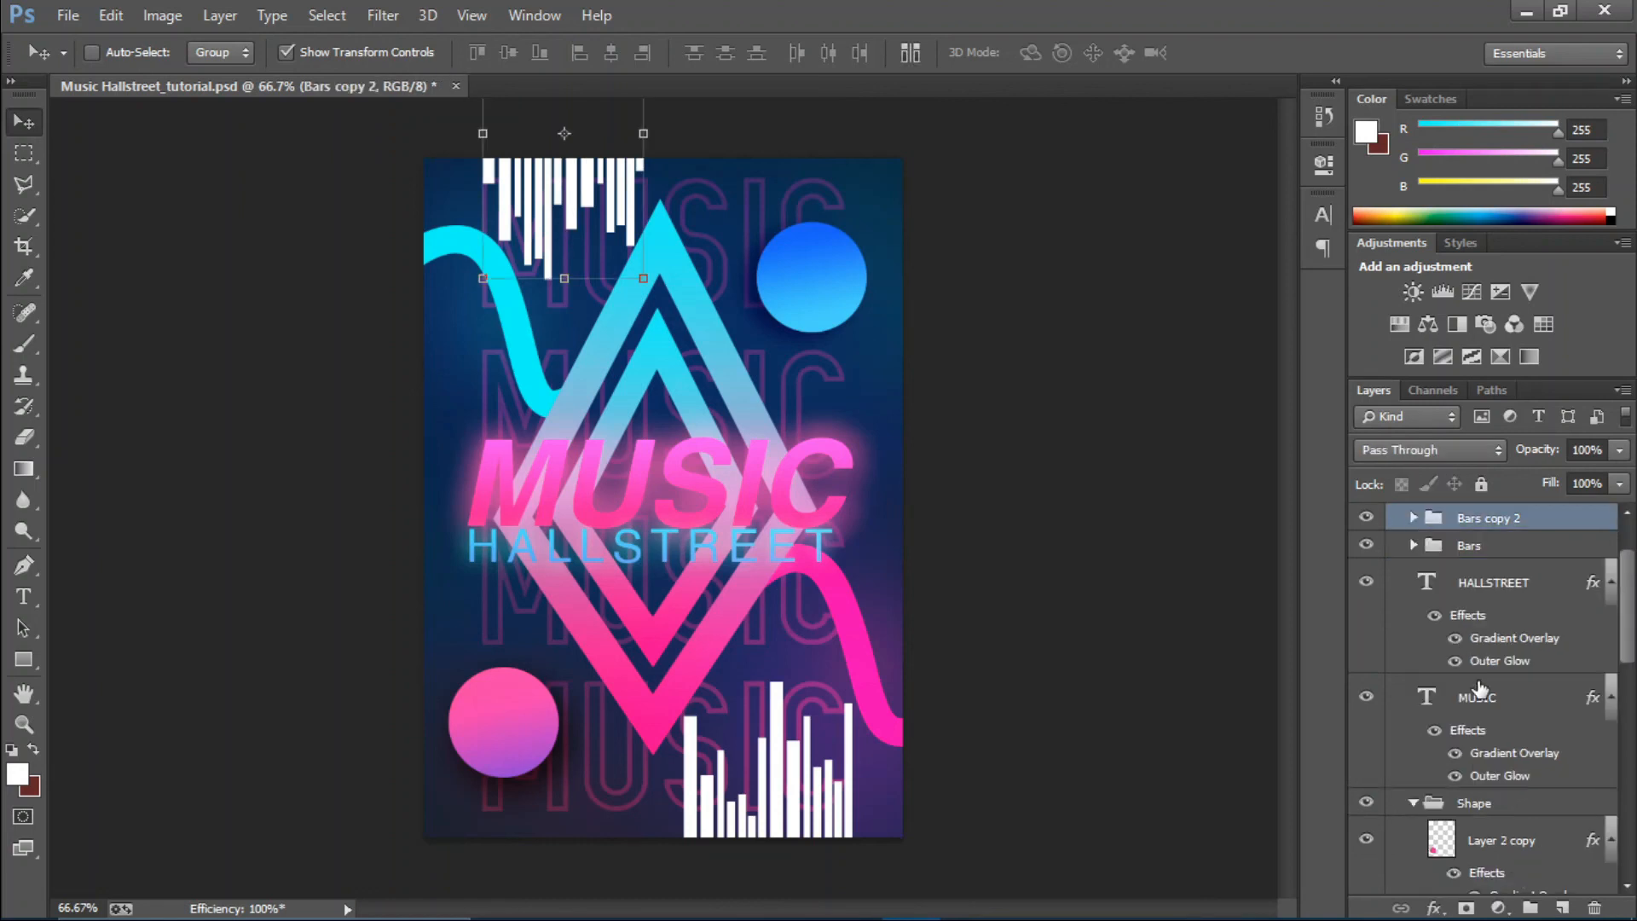
Convert the Bars and Bars copy 2 groups to smart objects.
click(1488, 544)
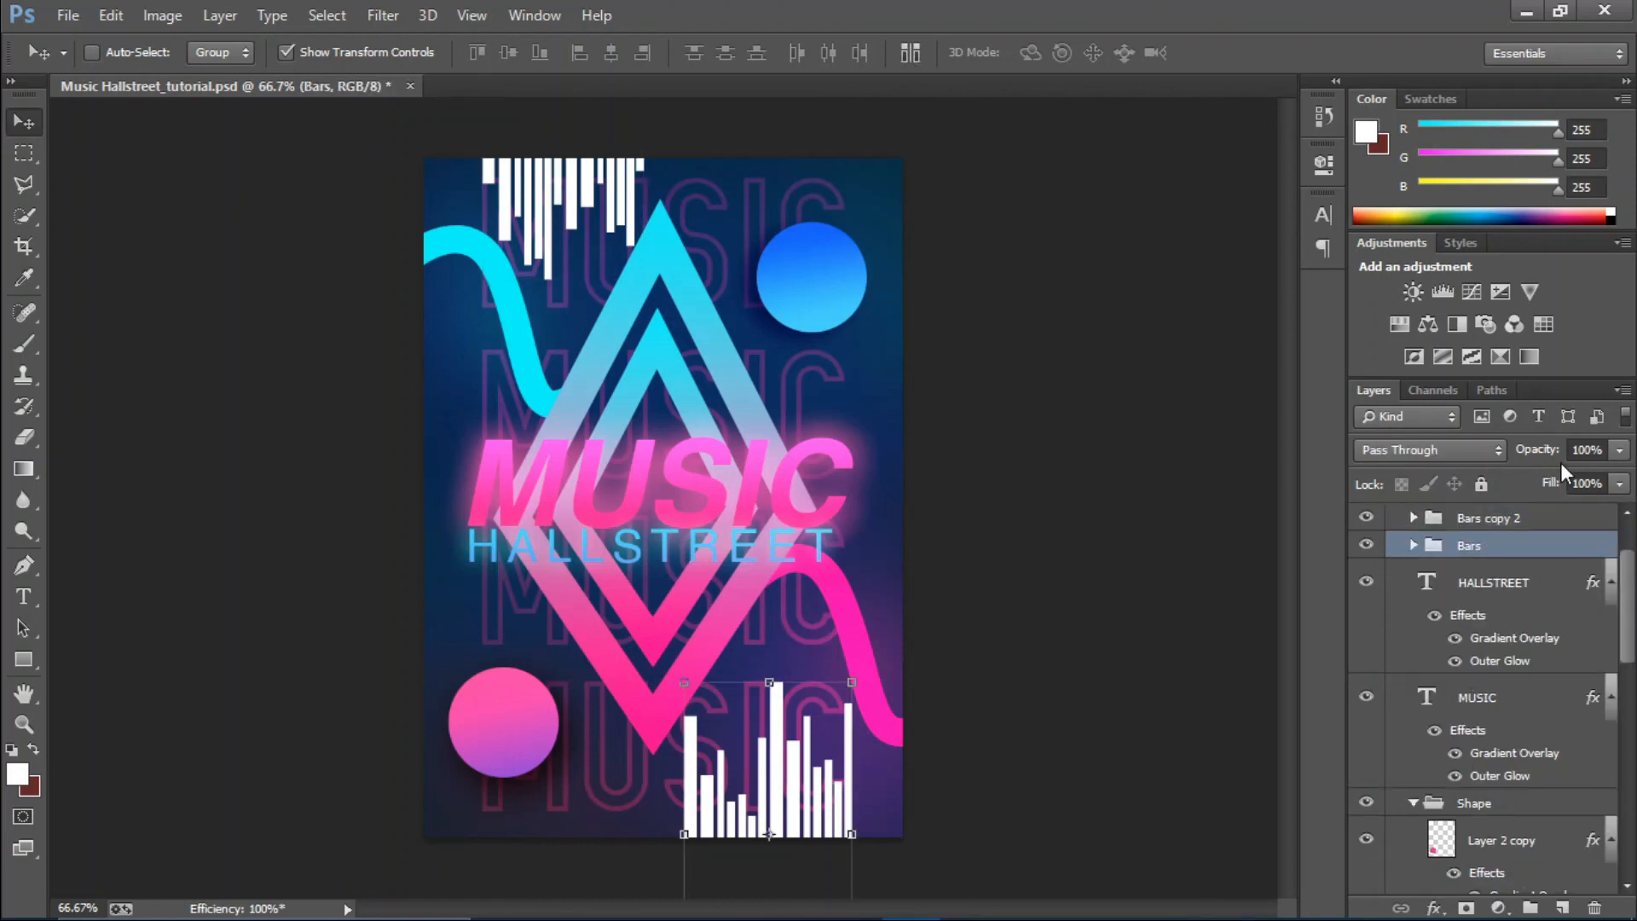
right_click(1494, 545)
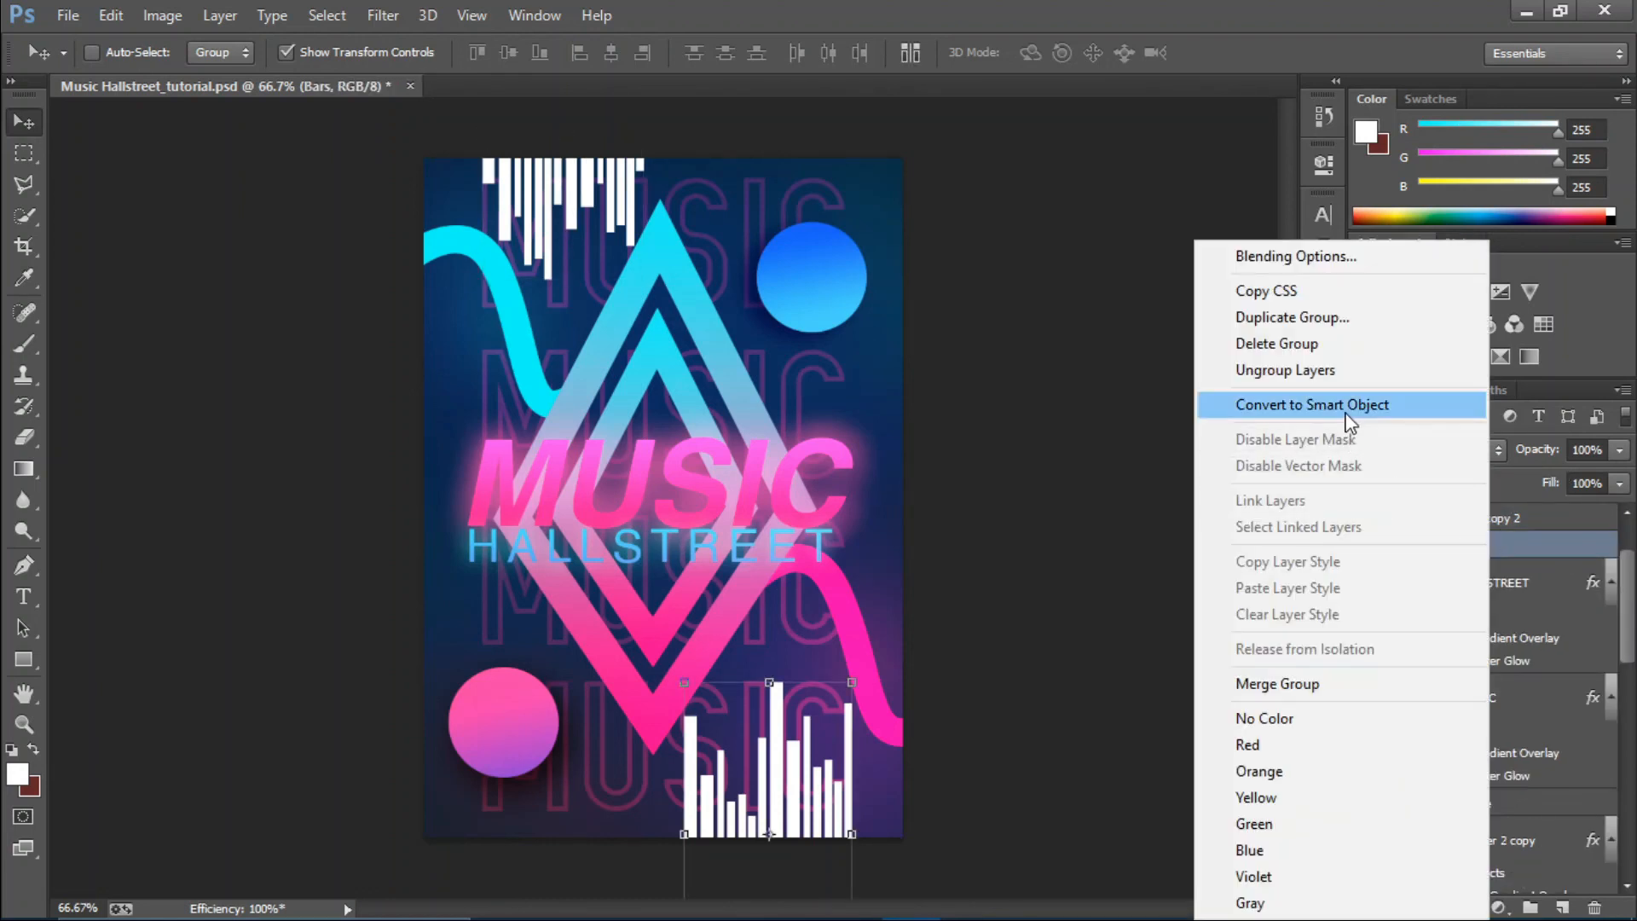
key(Escape)
click(1511, 523)
right_click(1511, 524)
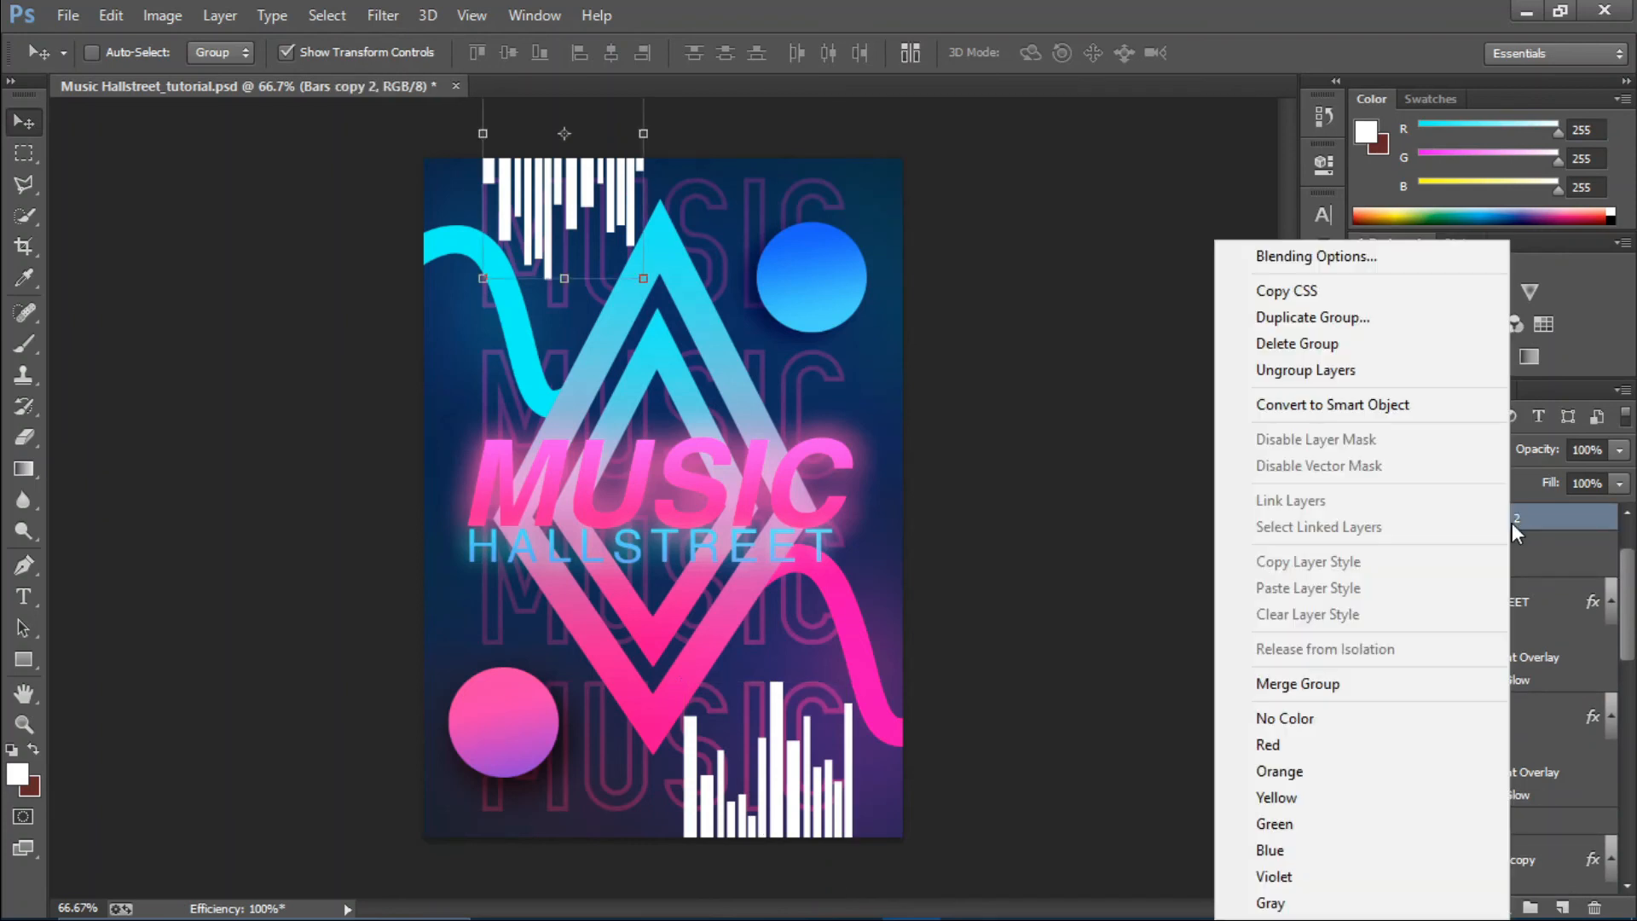
click(1352, 405)
Add a Gradient Overlay to the Bars smart object and set the gradient's starting stop to cyan 21f7ff.
click(1461, 576)
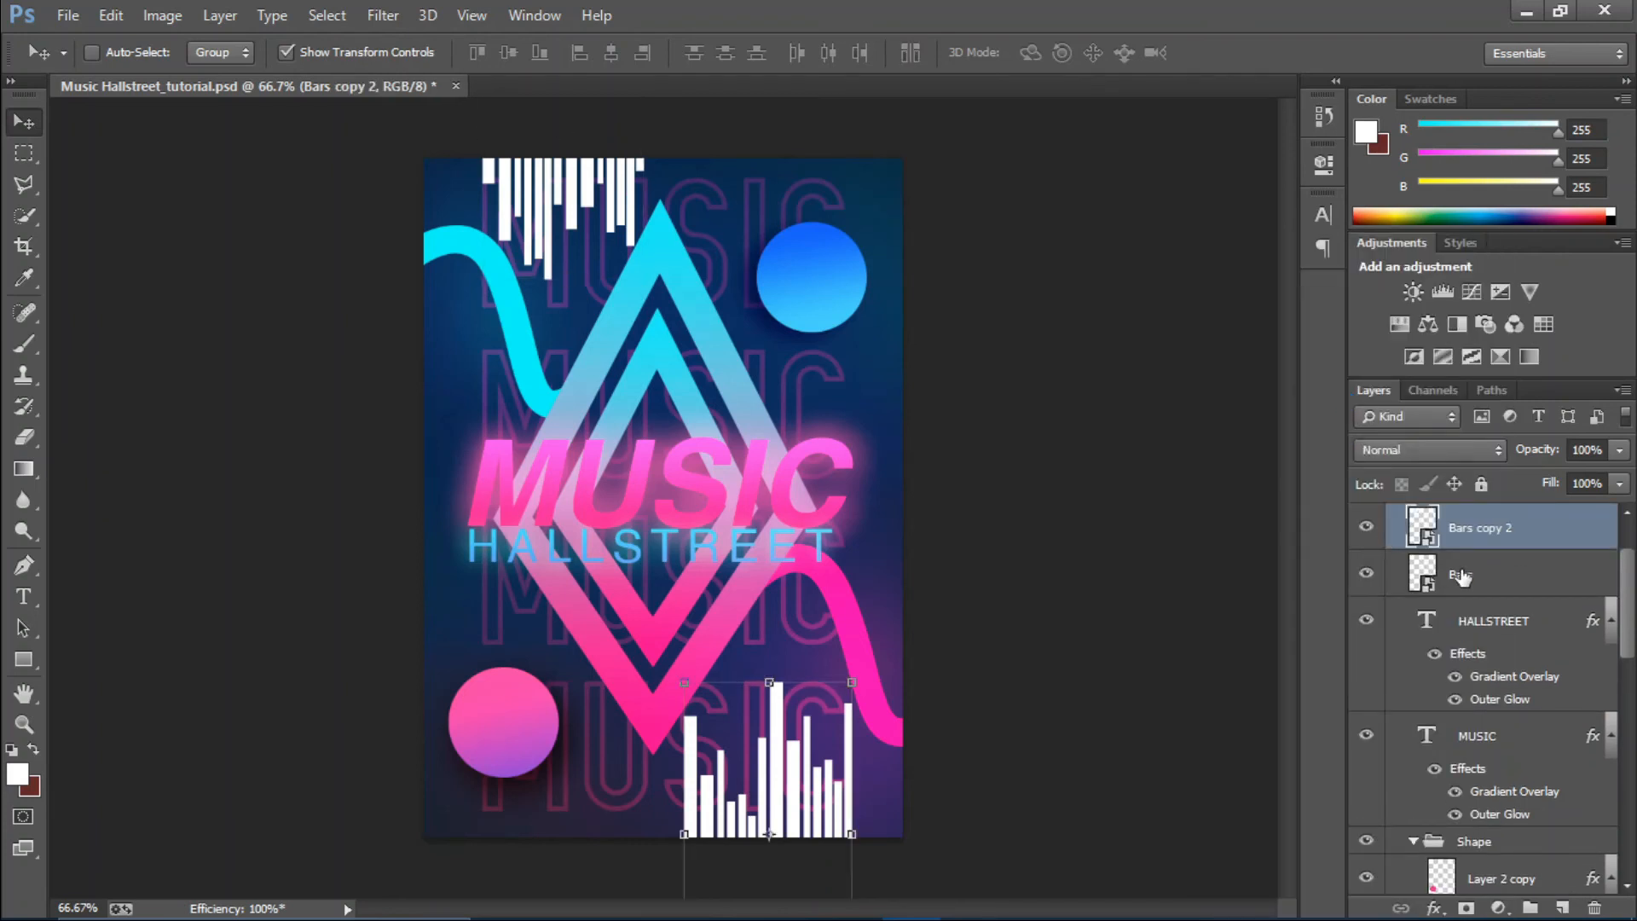
click(1439, 904)
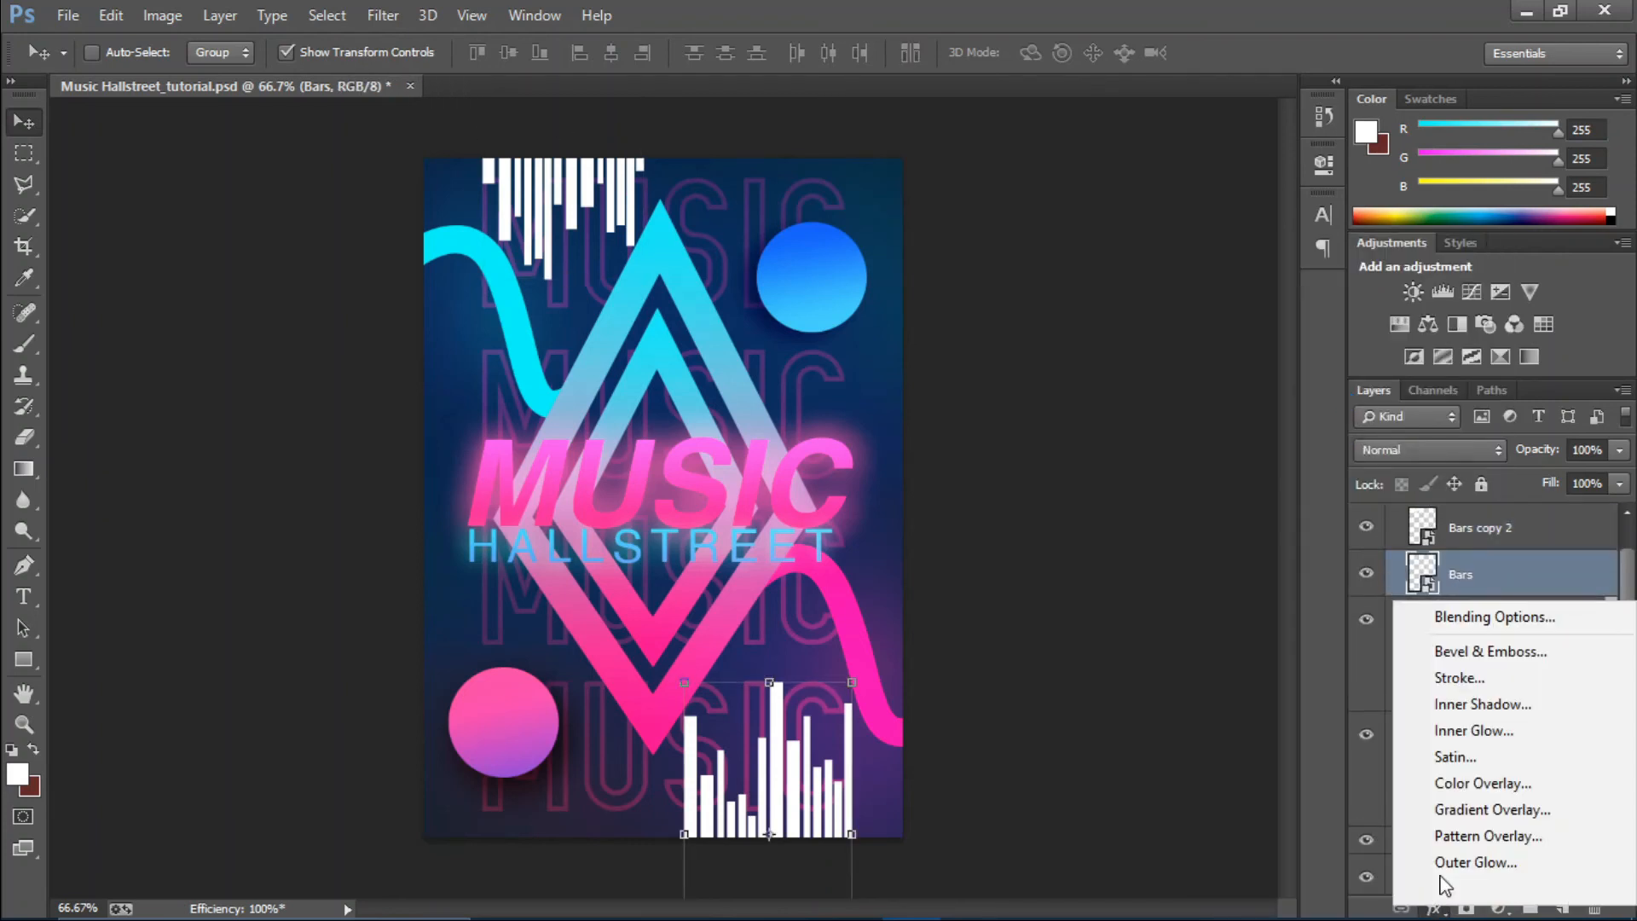
click(1475, 810)
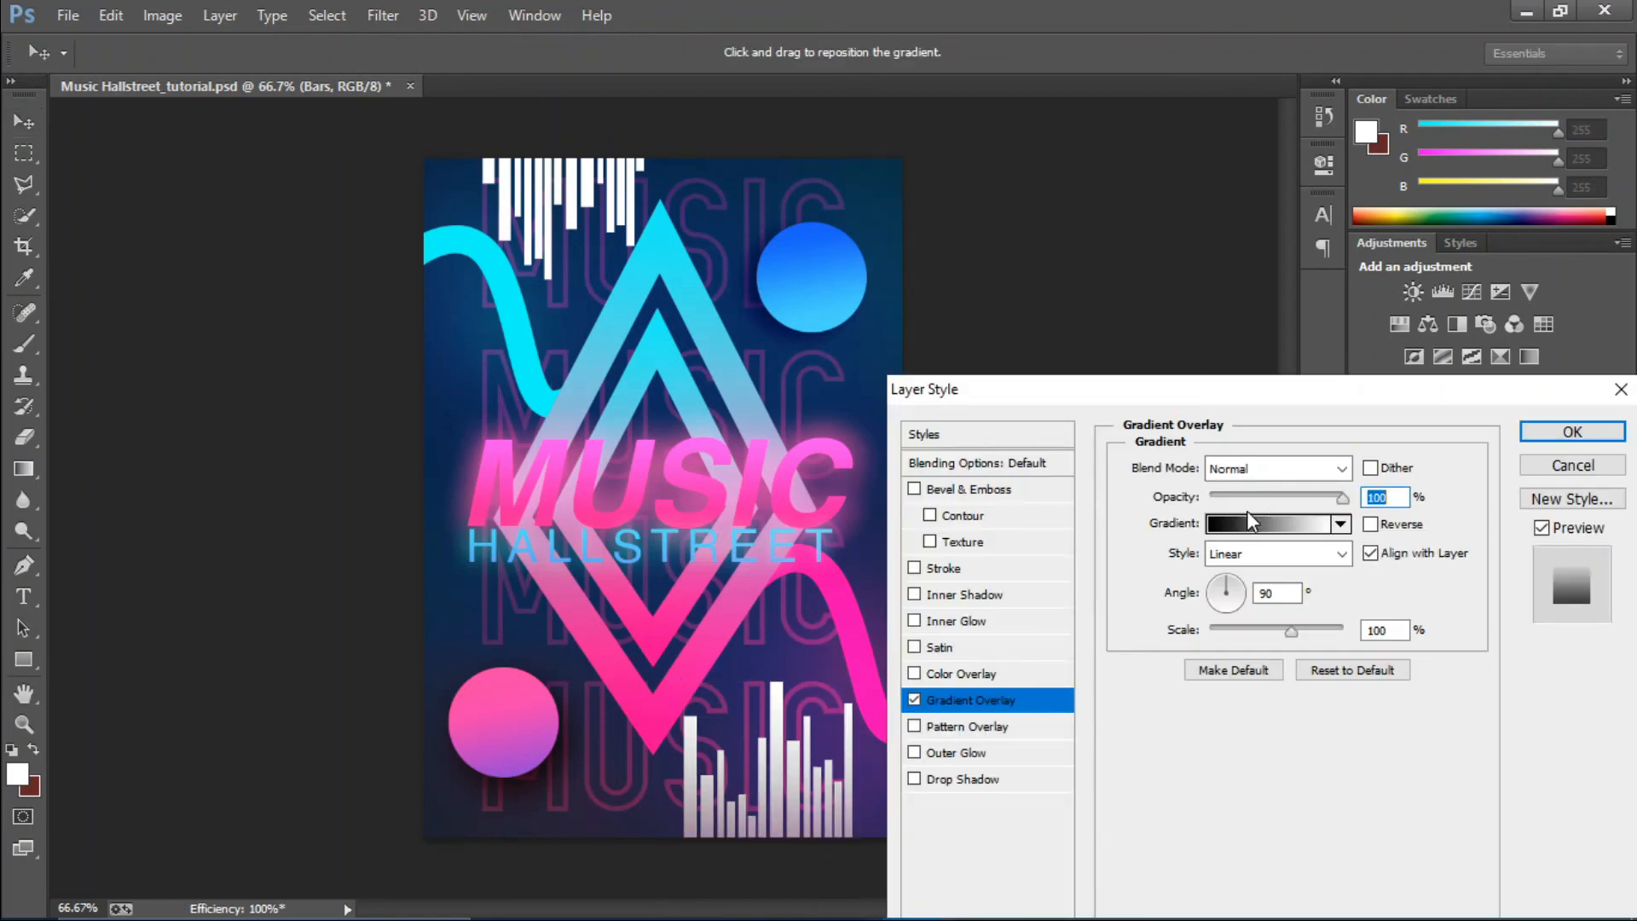
click(1257, 528)
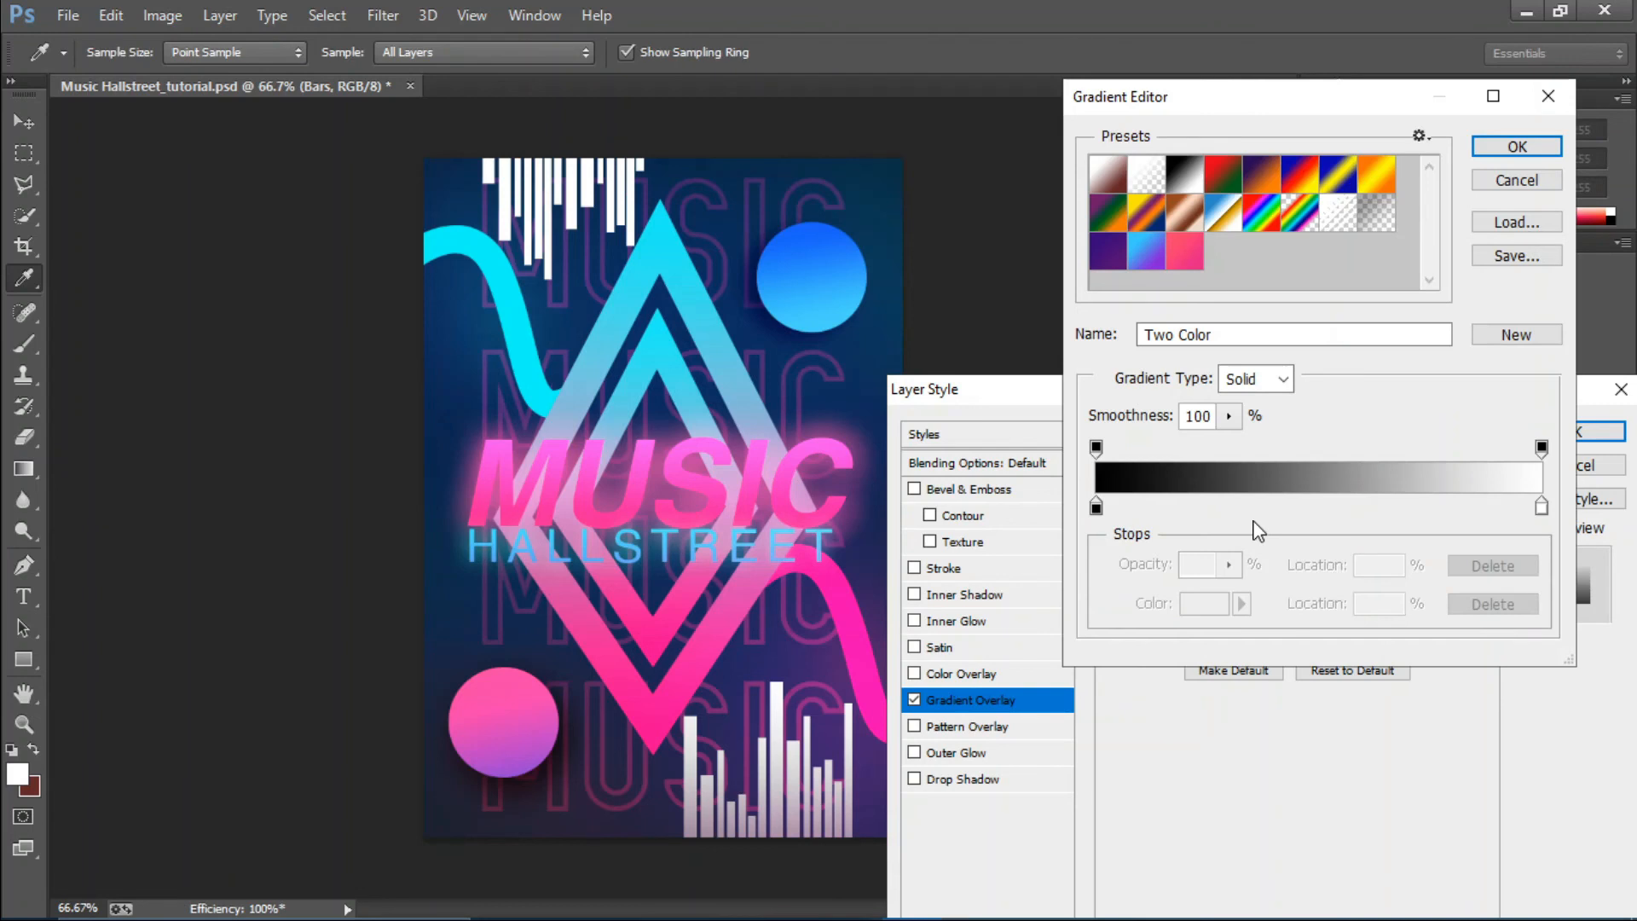
click(1097, 508)
click(1204, 602)
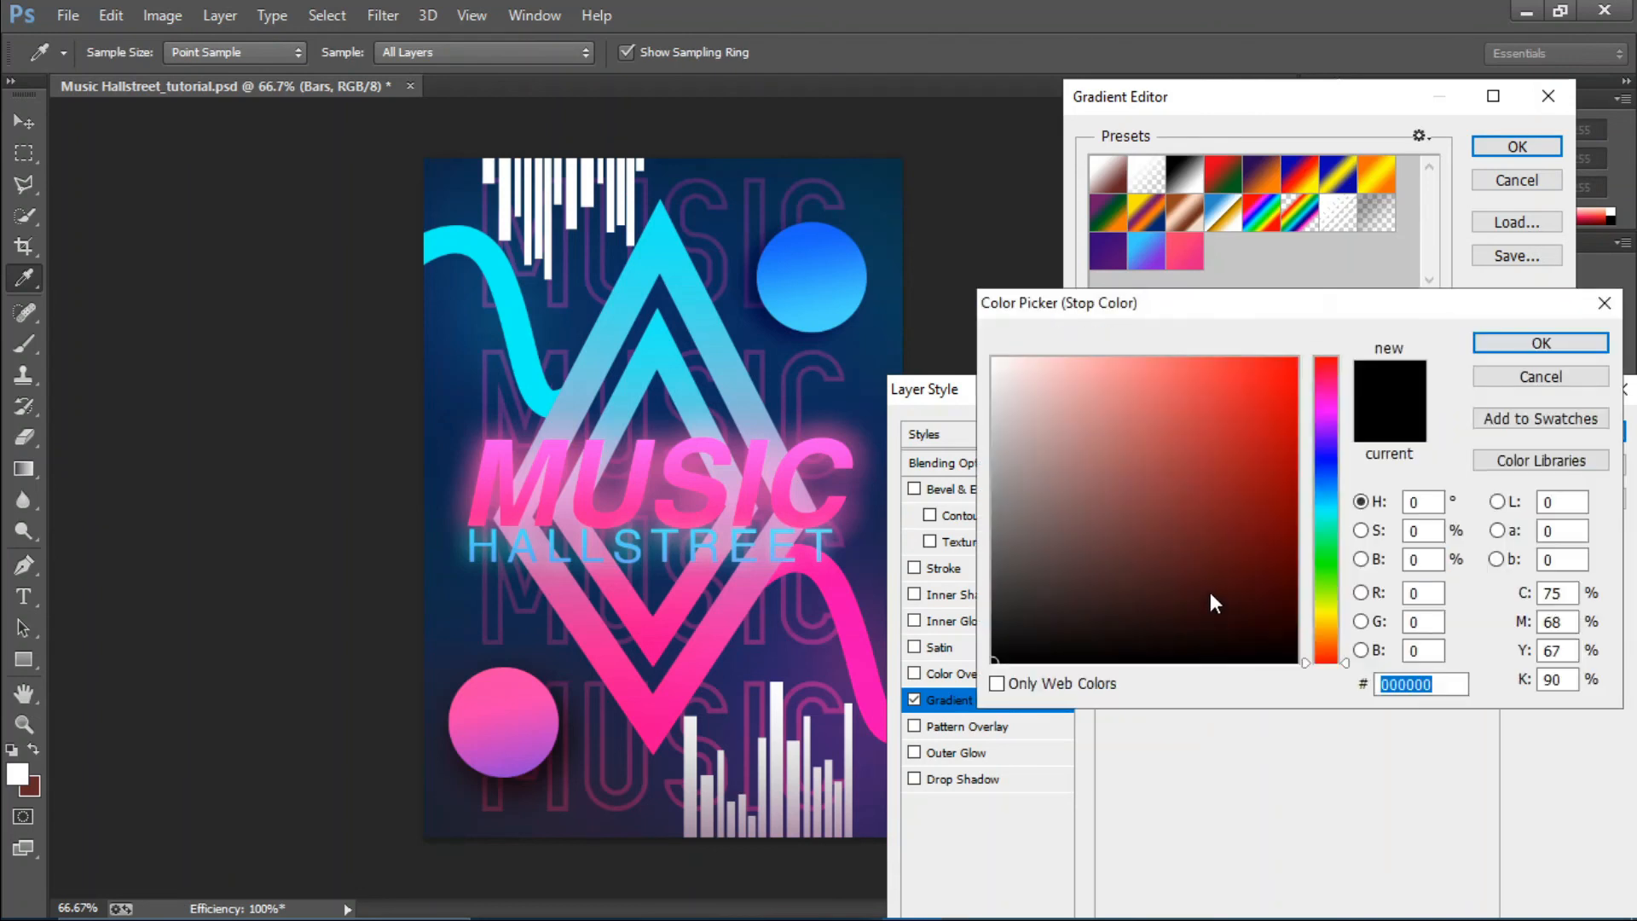
click(1323, 509)
click(1258, 359)
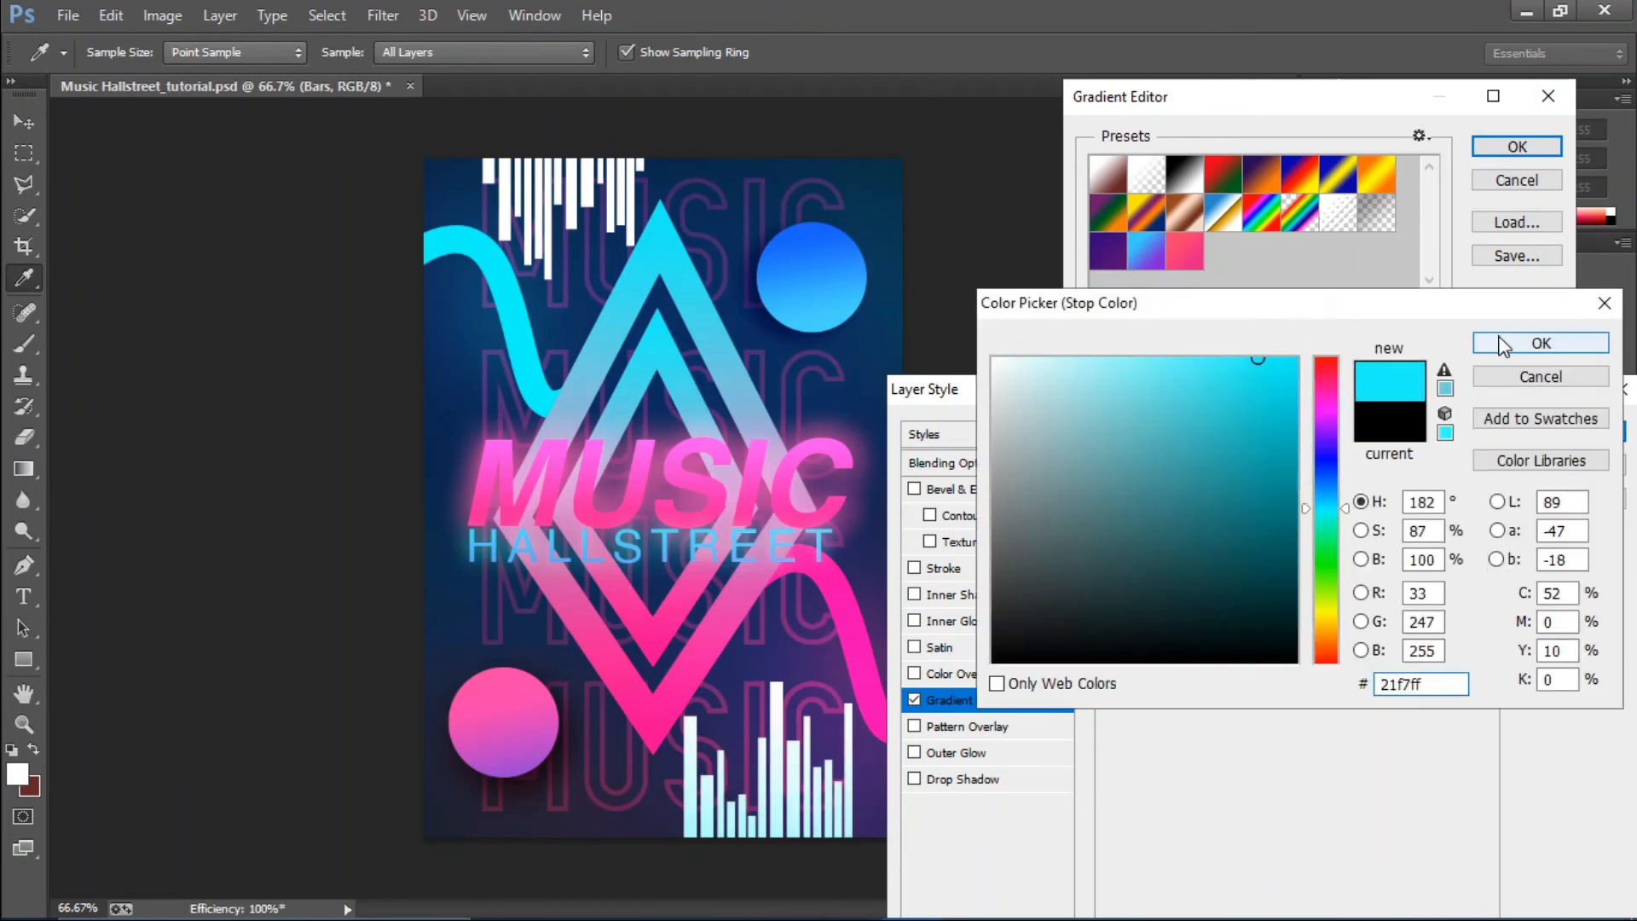
click(1502, 344)
Set the Bars gradient's end stop to blue 2514ff and accept the gradient.
click(1540, 506)
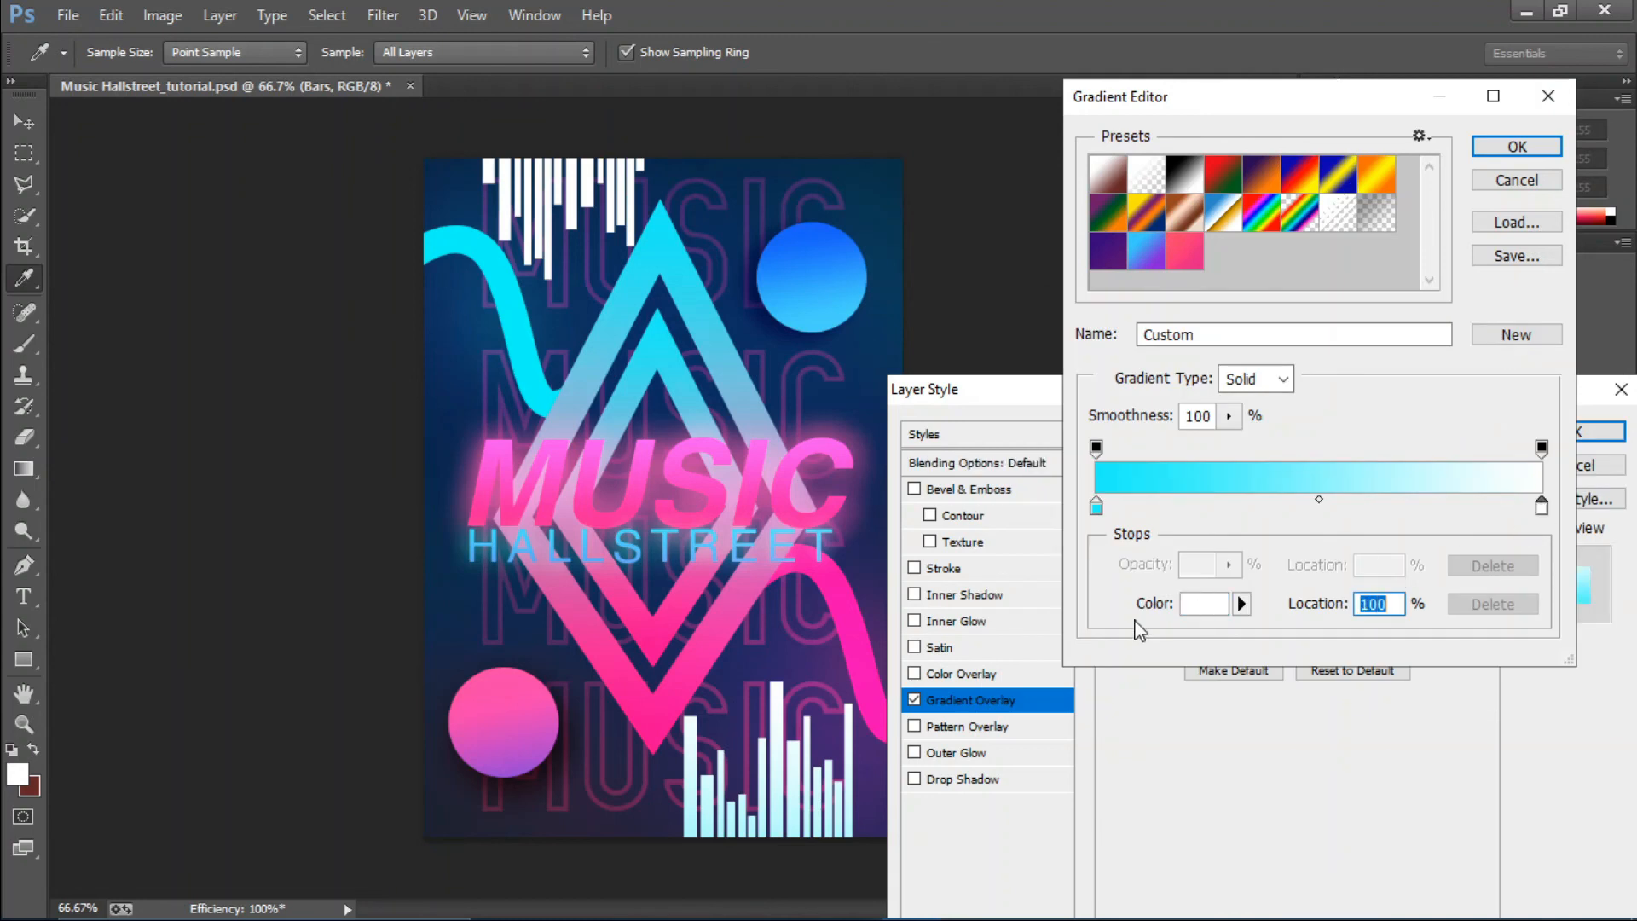
click(1204, 607)
click(1326, 467)
click(1327, 455)
click(1274, 358)
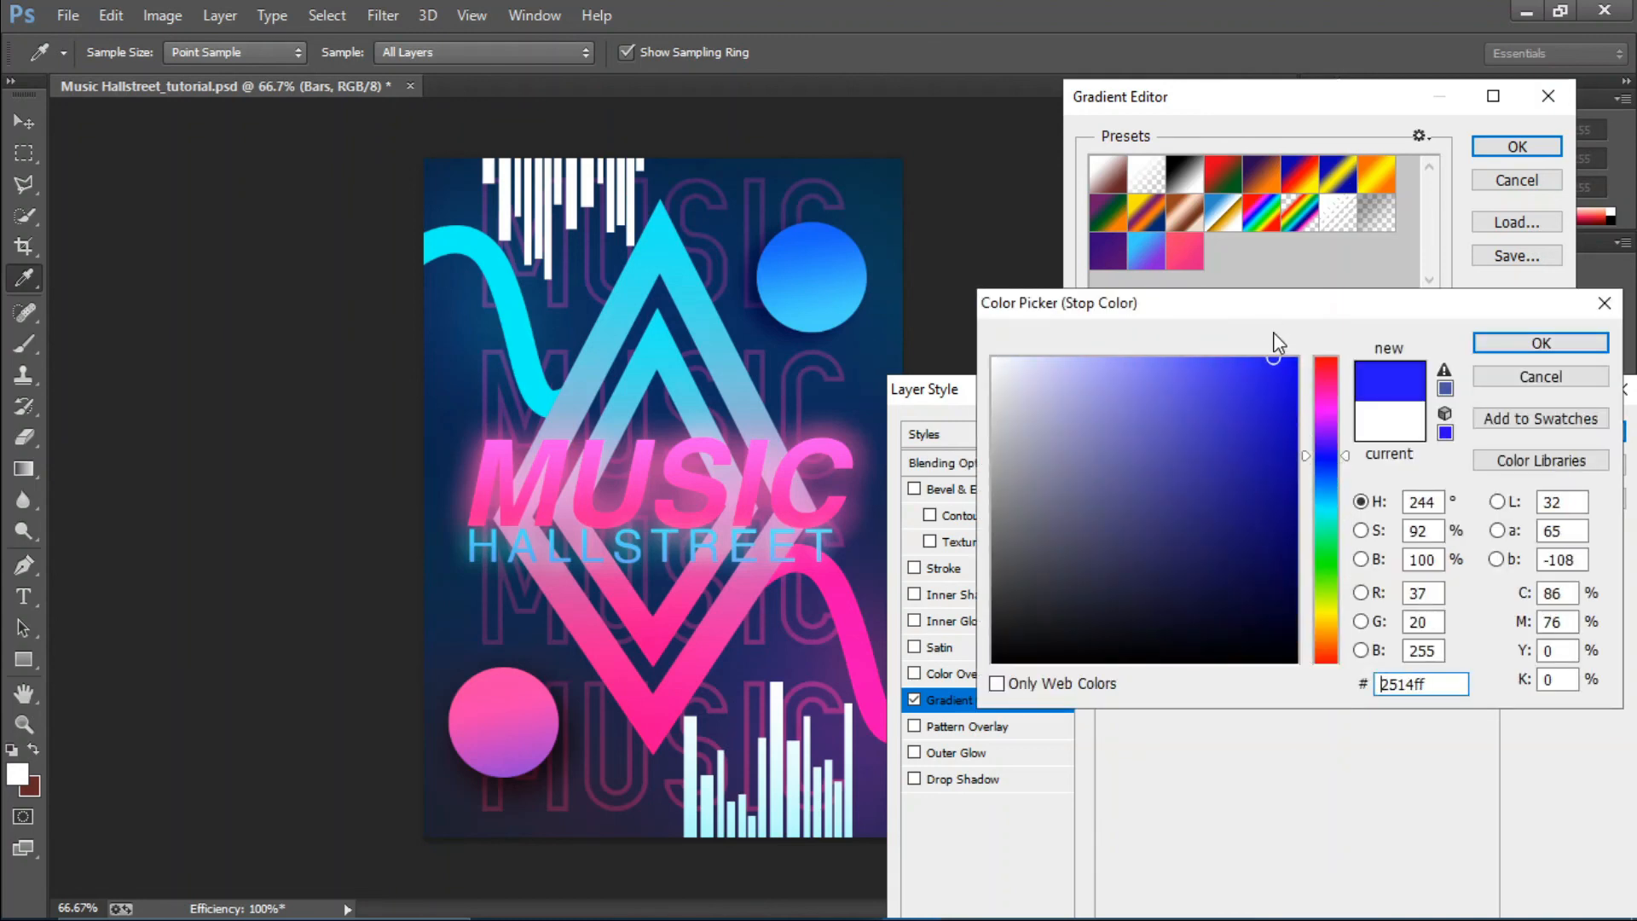
click(1492, 346)
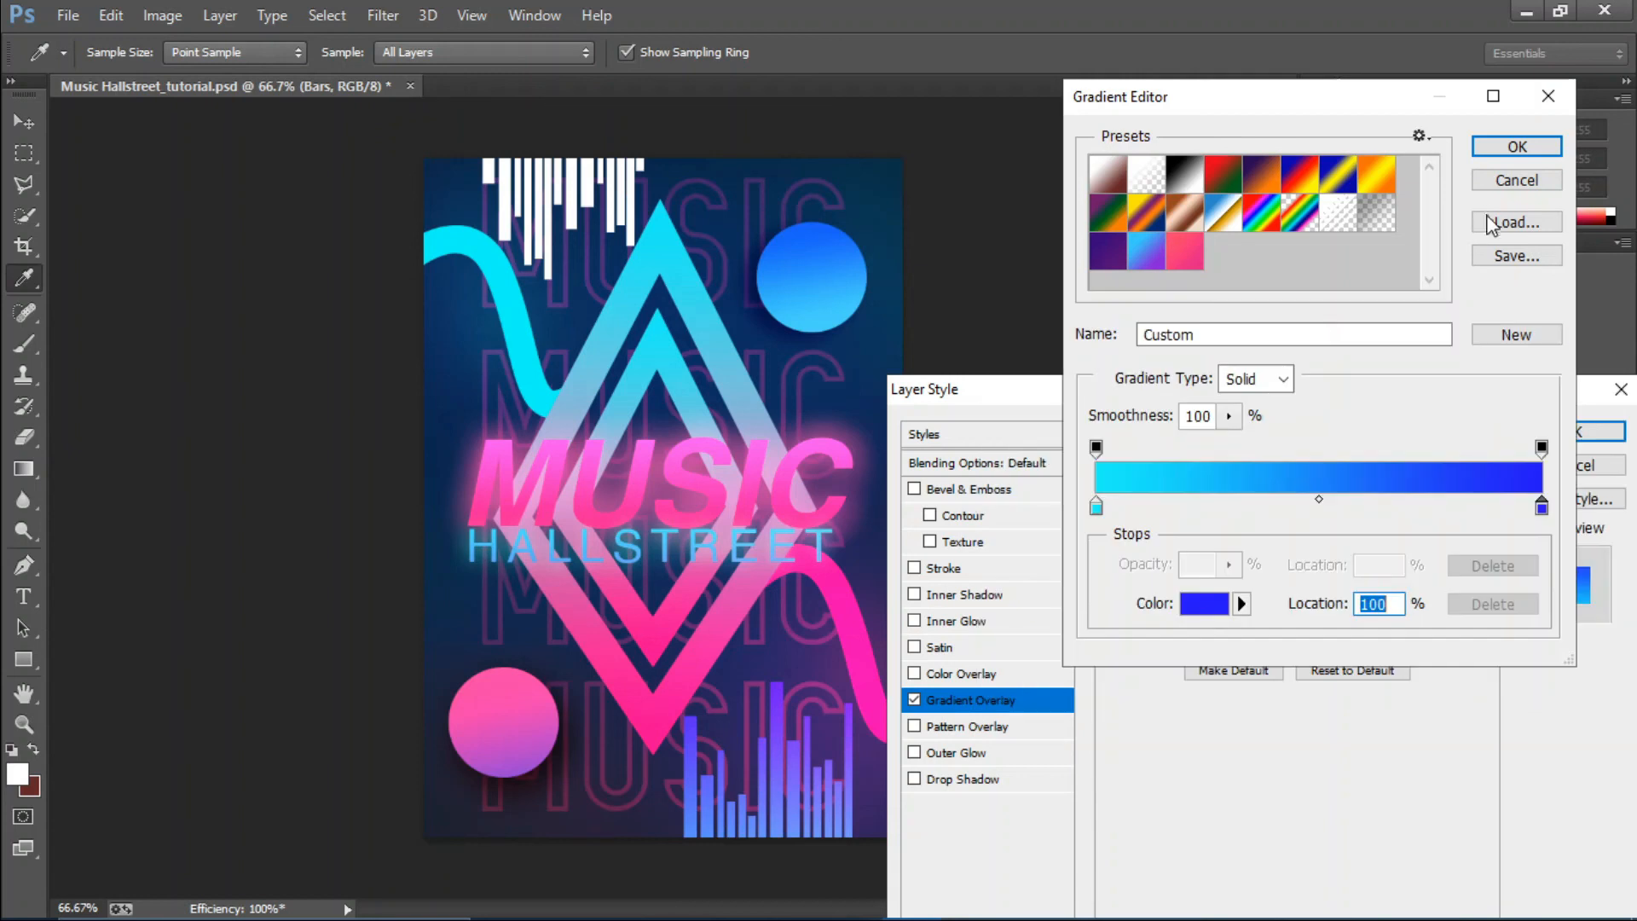
click(1491, 148)
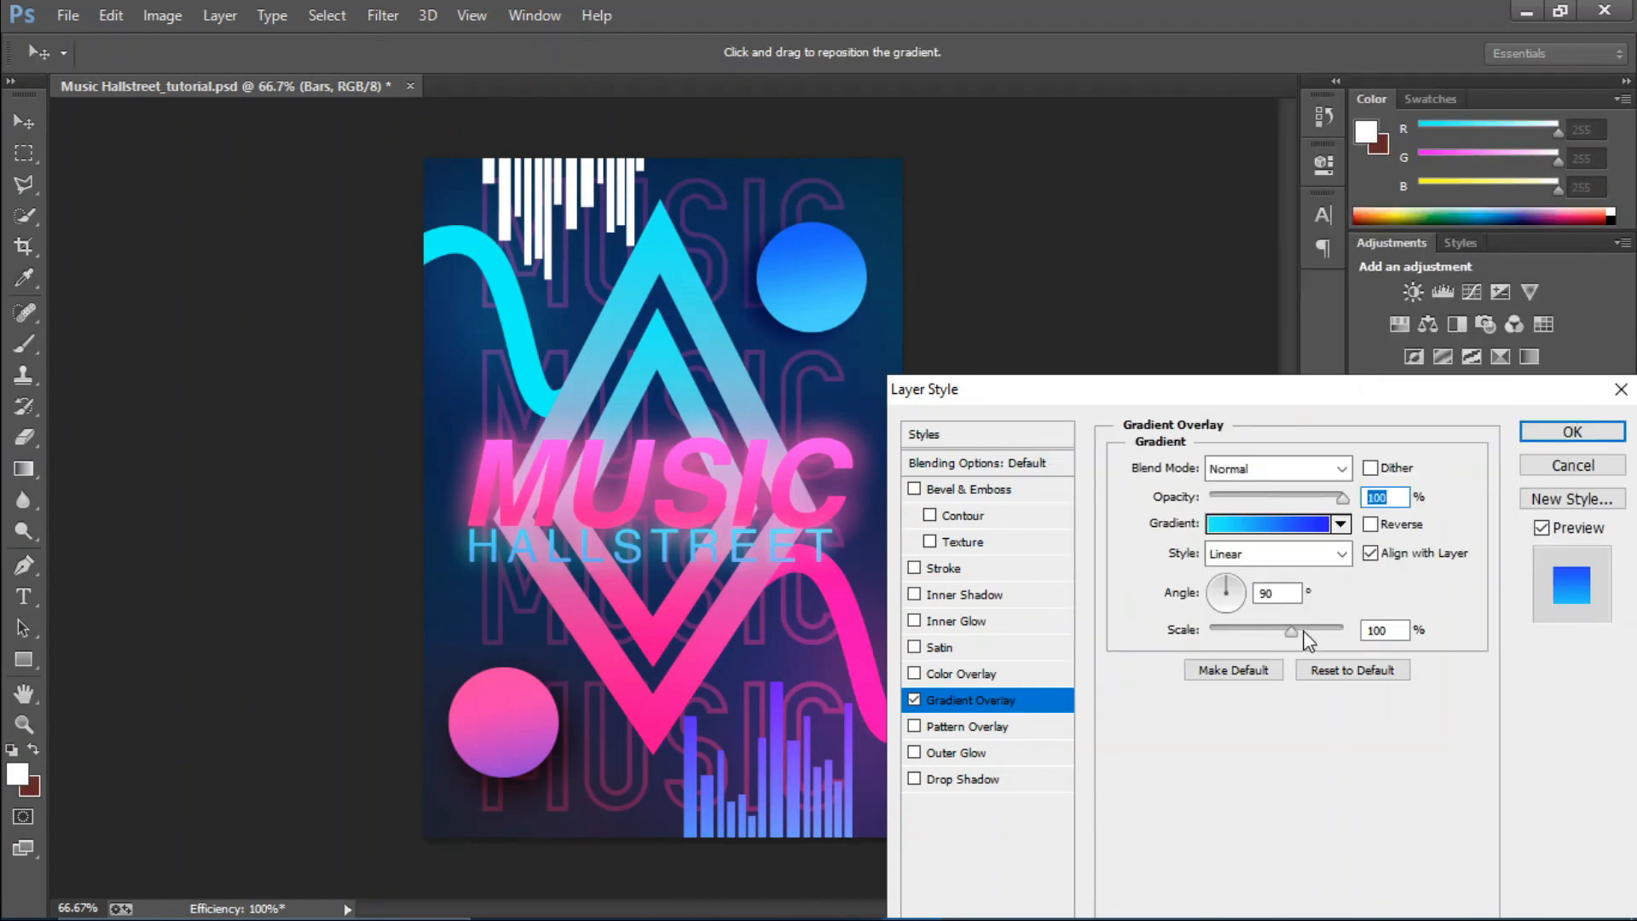
Set the Bars gradient overlay's scale to 98%, shift the gradient downward over the bars and apply the style.
mouse_move(1290, 632)
mouse_down()
mouse_move(1318, 641)
mouse_move(1222, 631)
mouse_move(1288, 632)
mouse_up()
drag(813, 703, 815, 742)
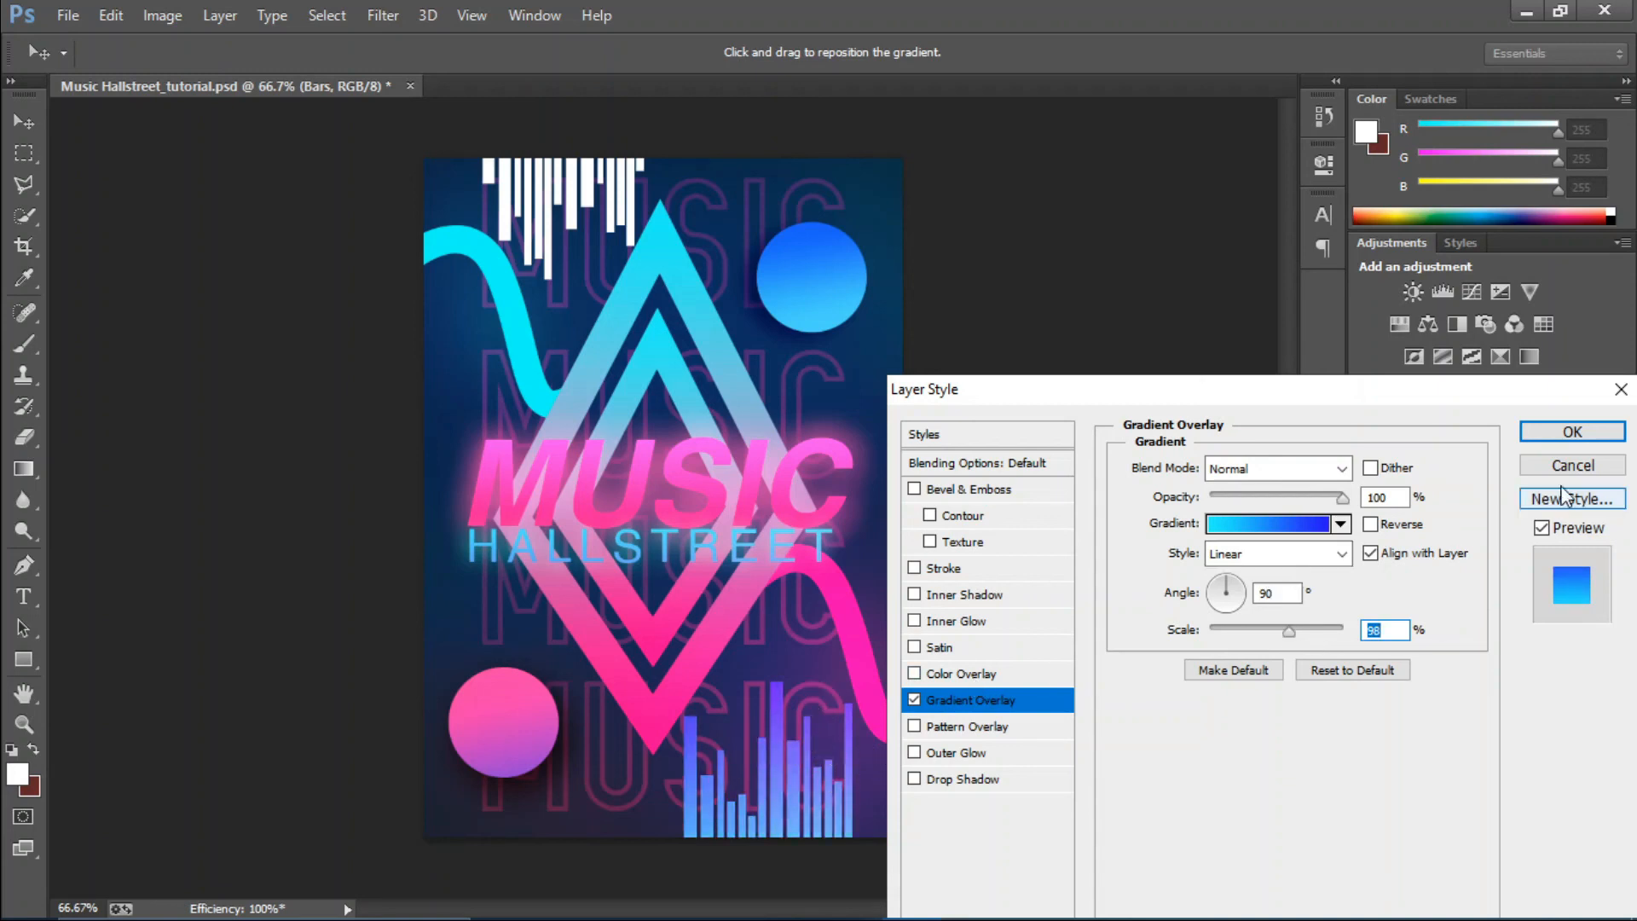
click(1577, 433)
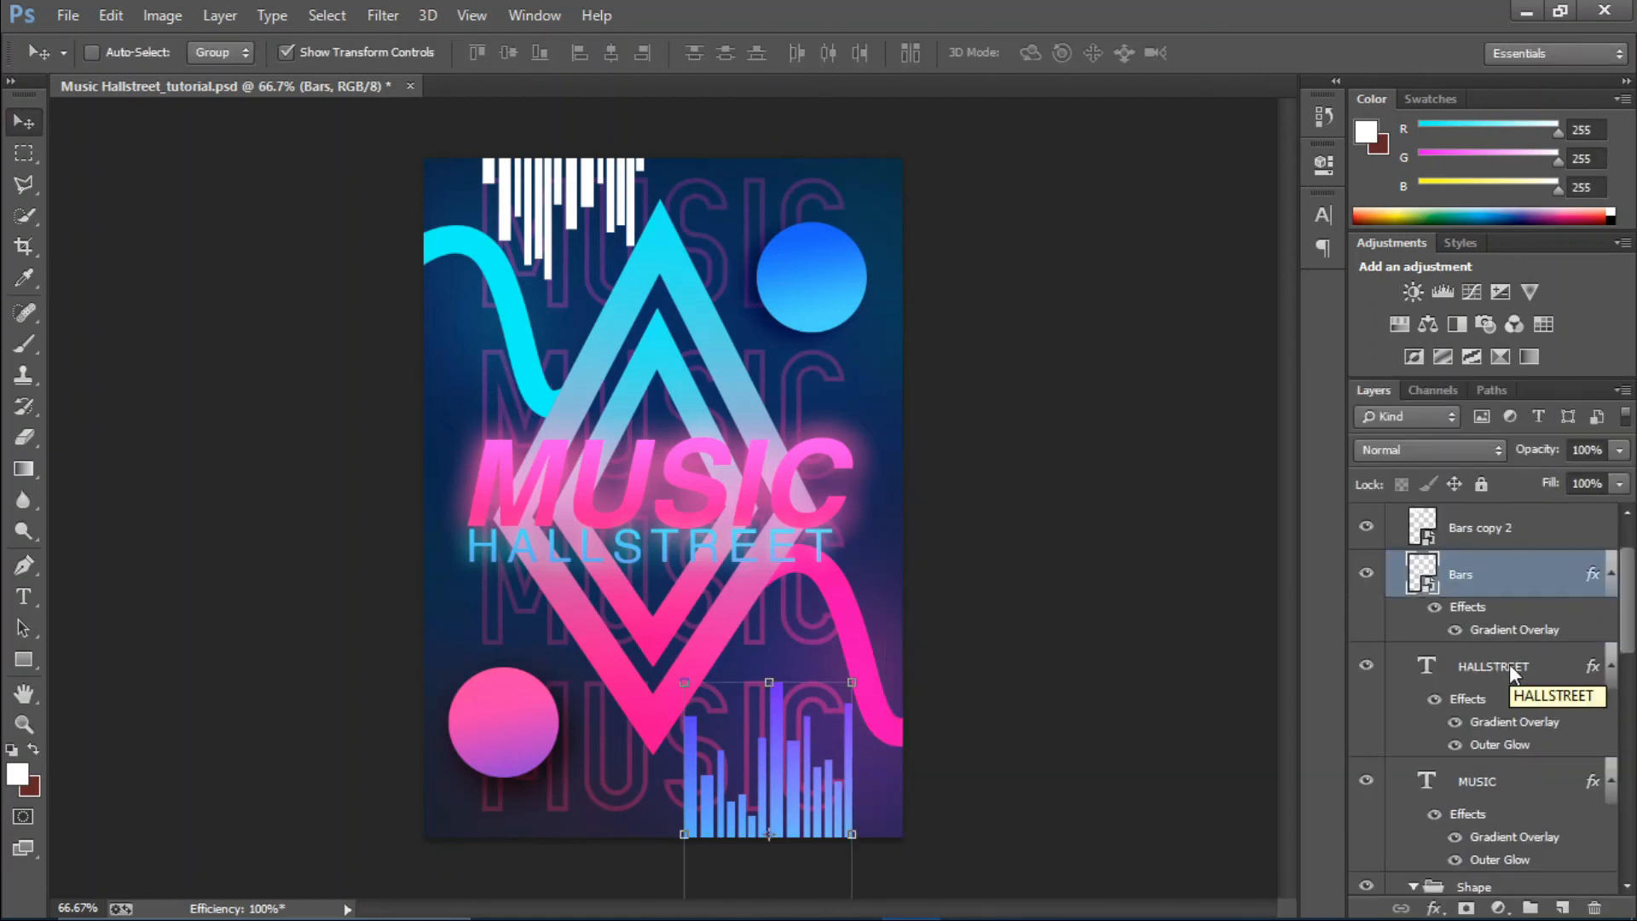
Copy the layer style from Bars and paste it onto Bars copy 2.
click(1507, 531)
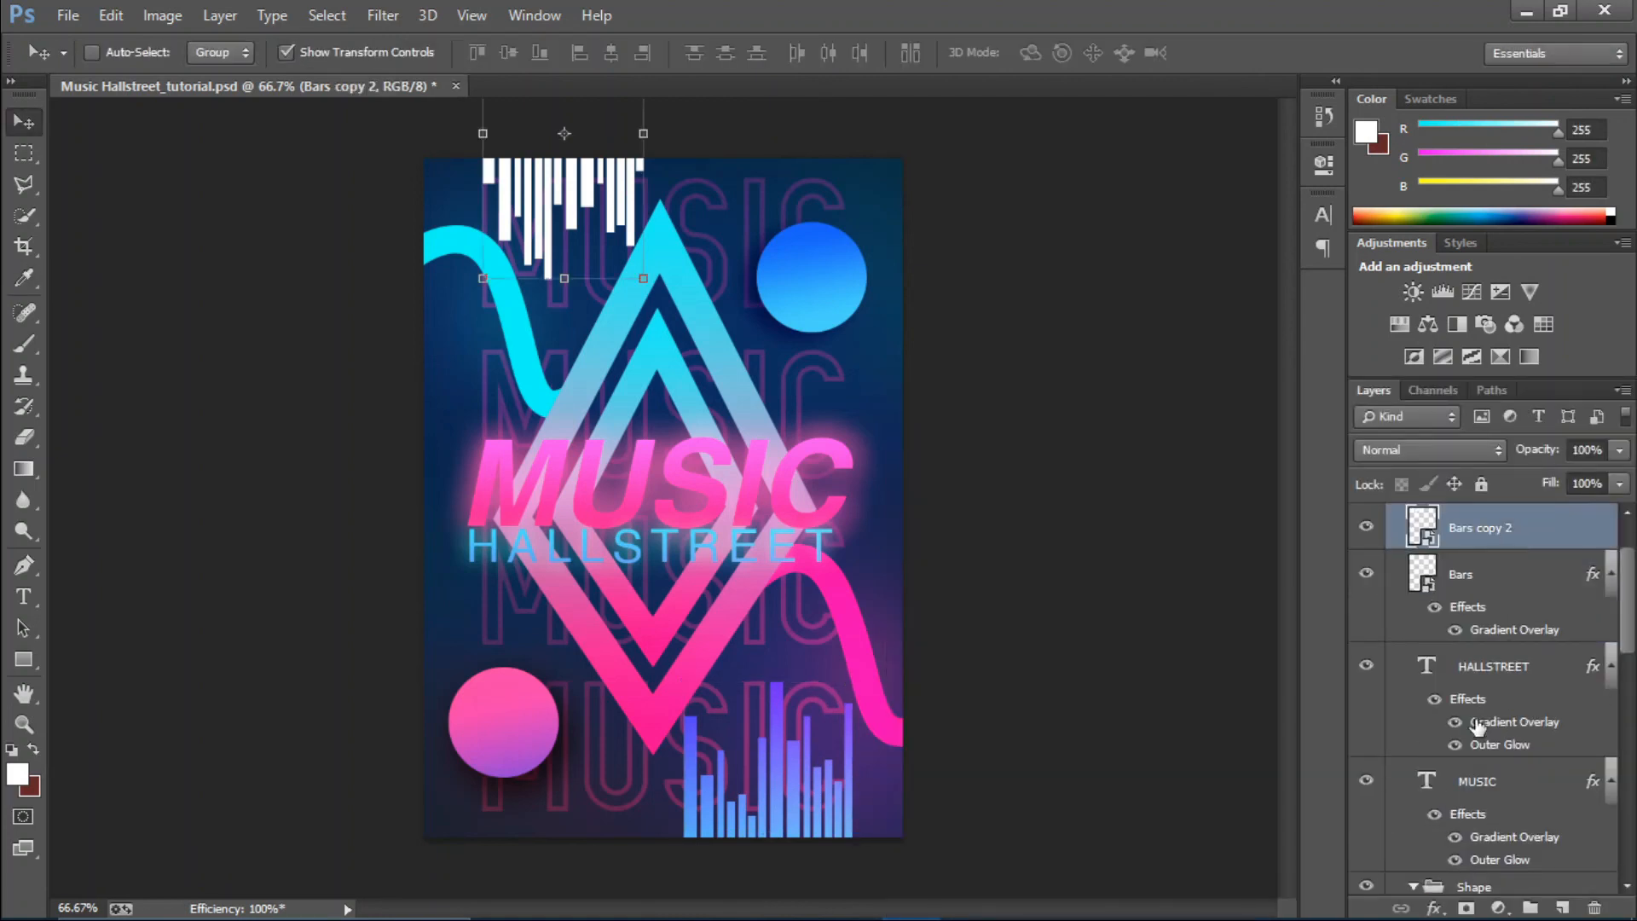
click(1514, 580)
right_click(1512, 571)
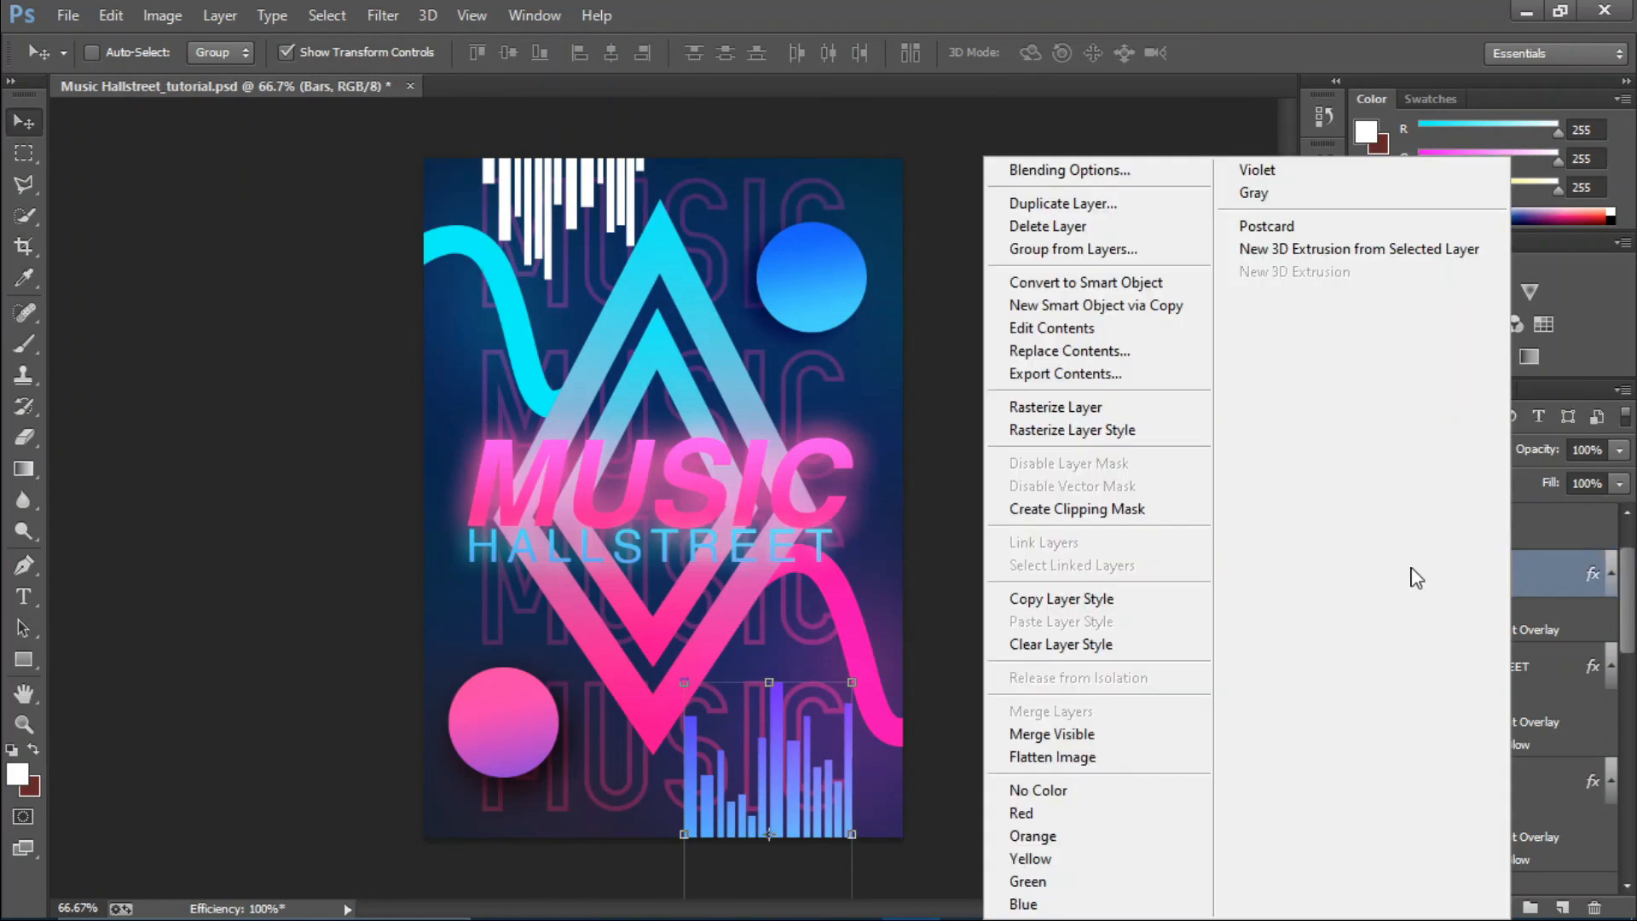
click(1147, 595)
right_click(1541, 519)
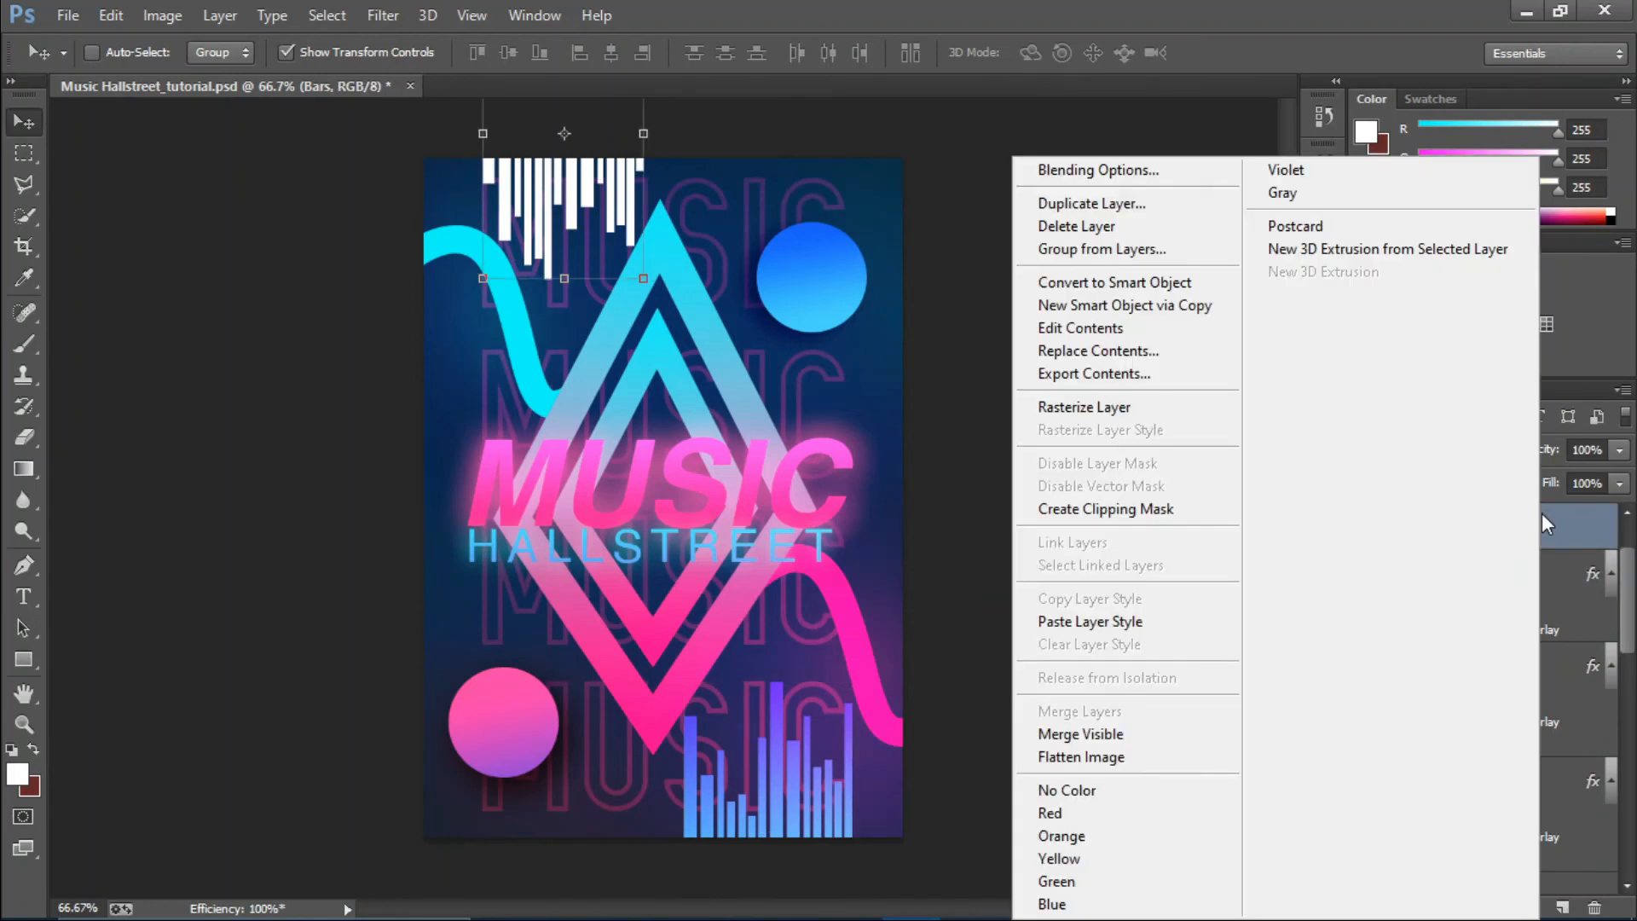
click(1108, 622)
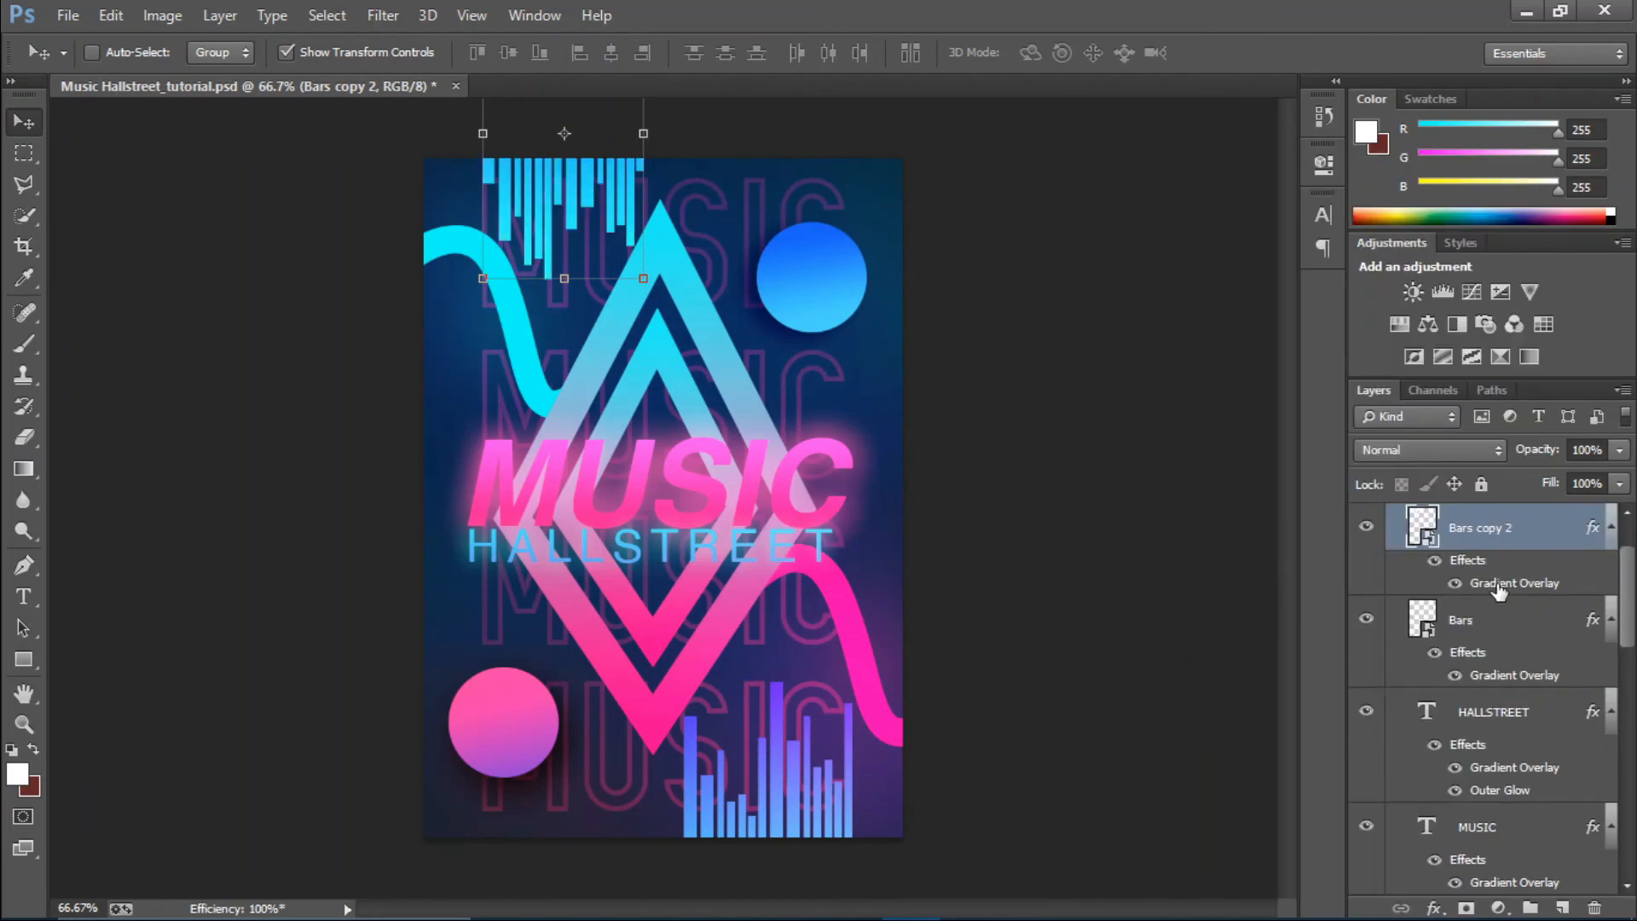
Set the starting stop of the Bars copy 2 gradient overlay to pink ff2189 and shift the gradient downward over the upper bars.
double_click(1499, 587)
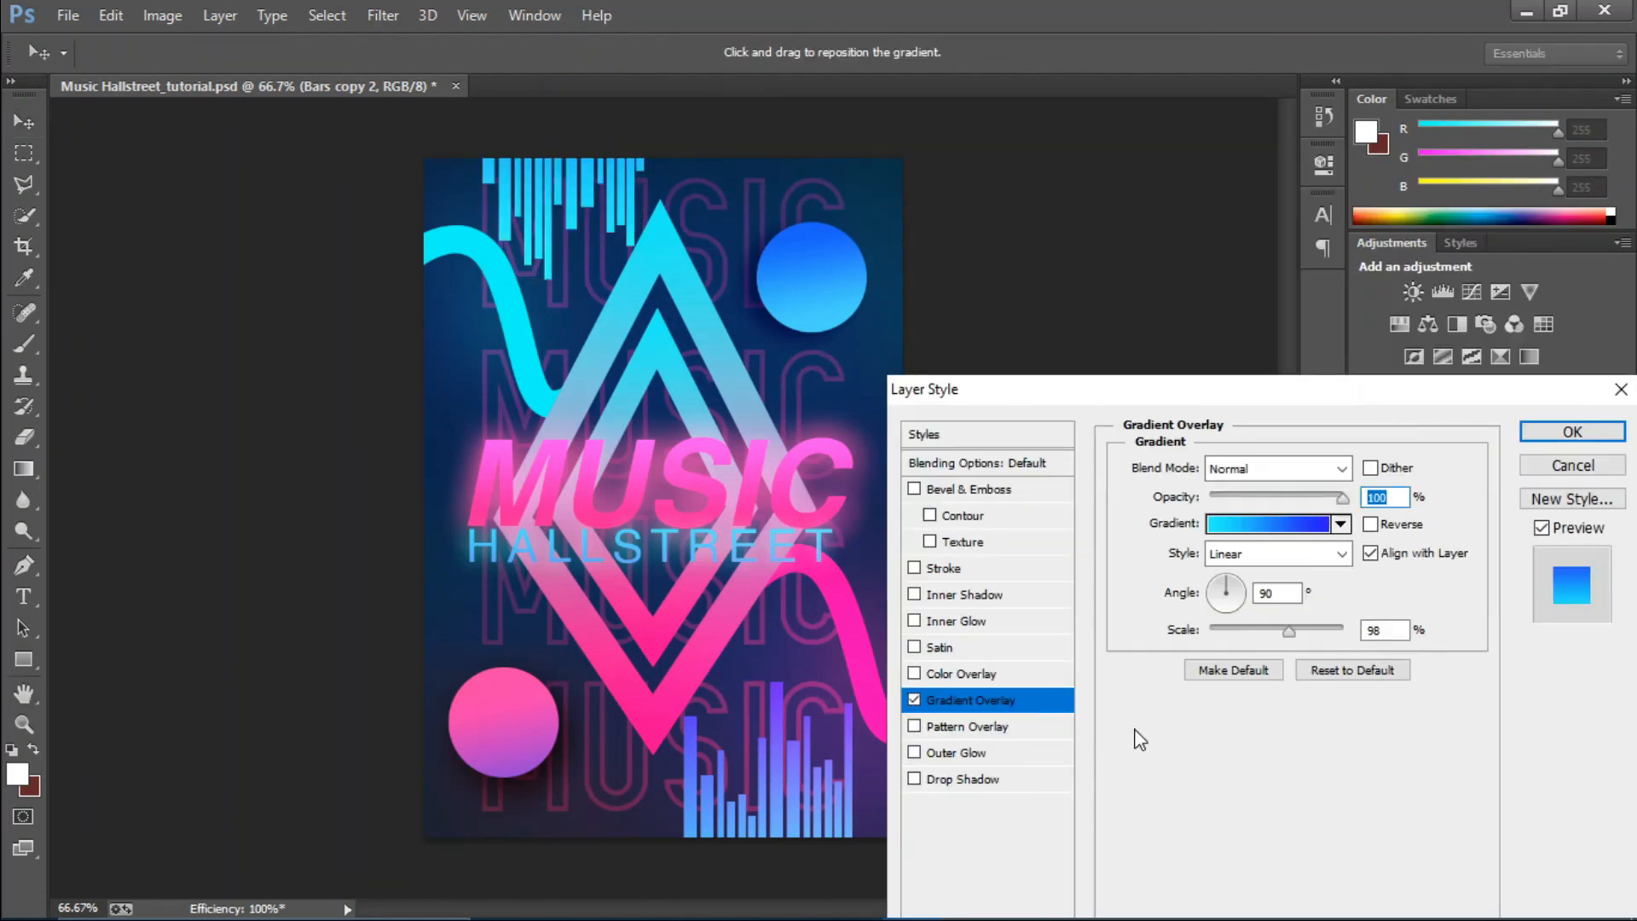
click(1213, 529)
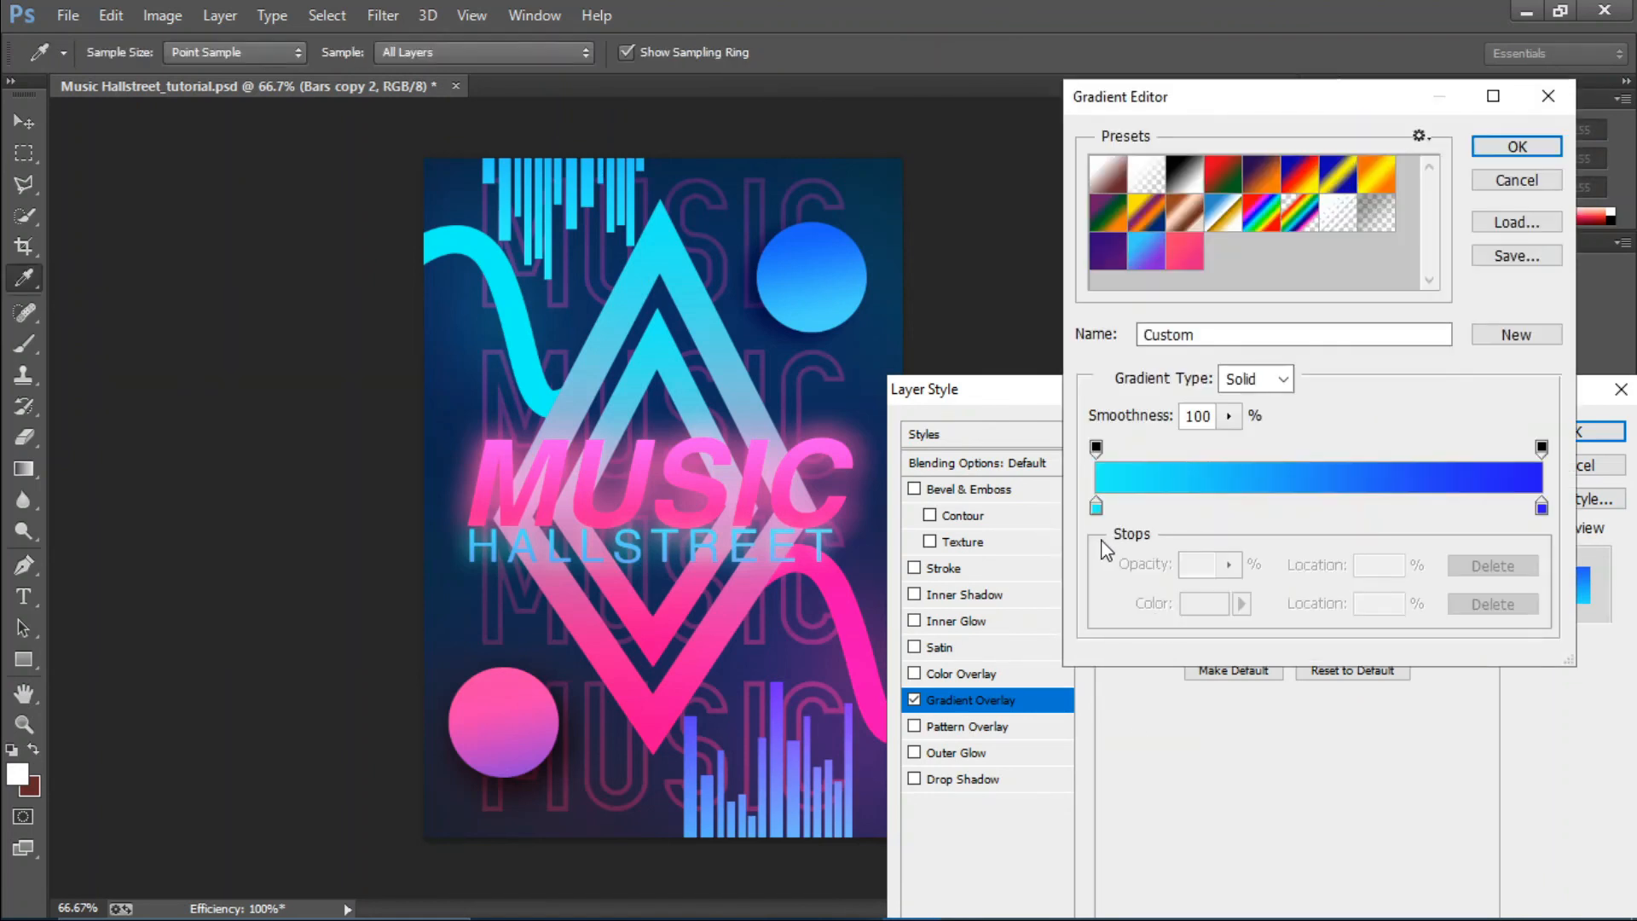
click(1096, 508)
click(1204, 603)
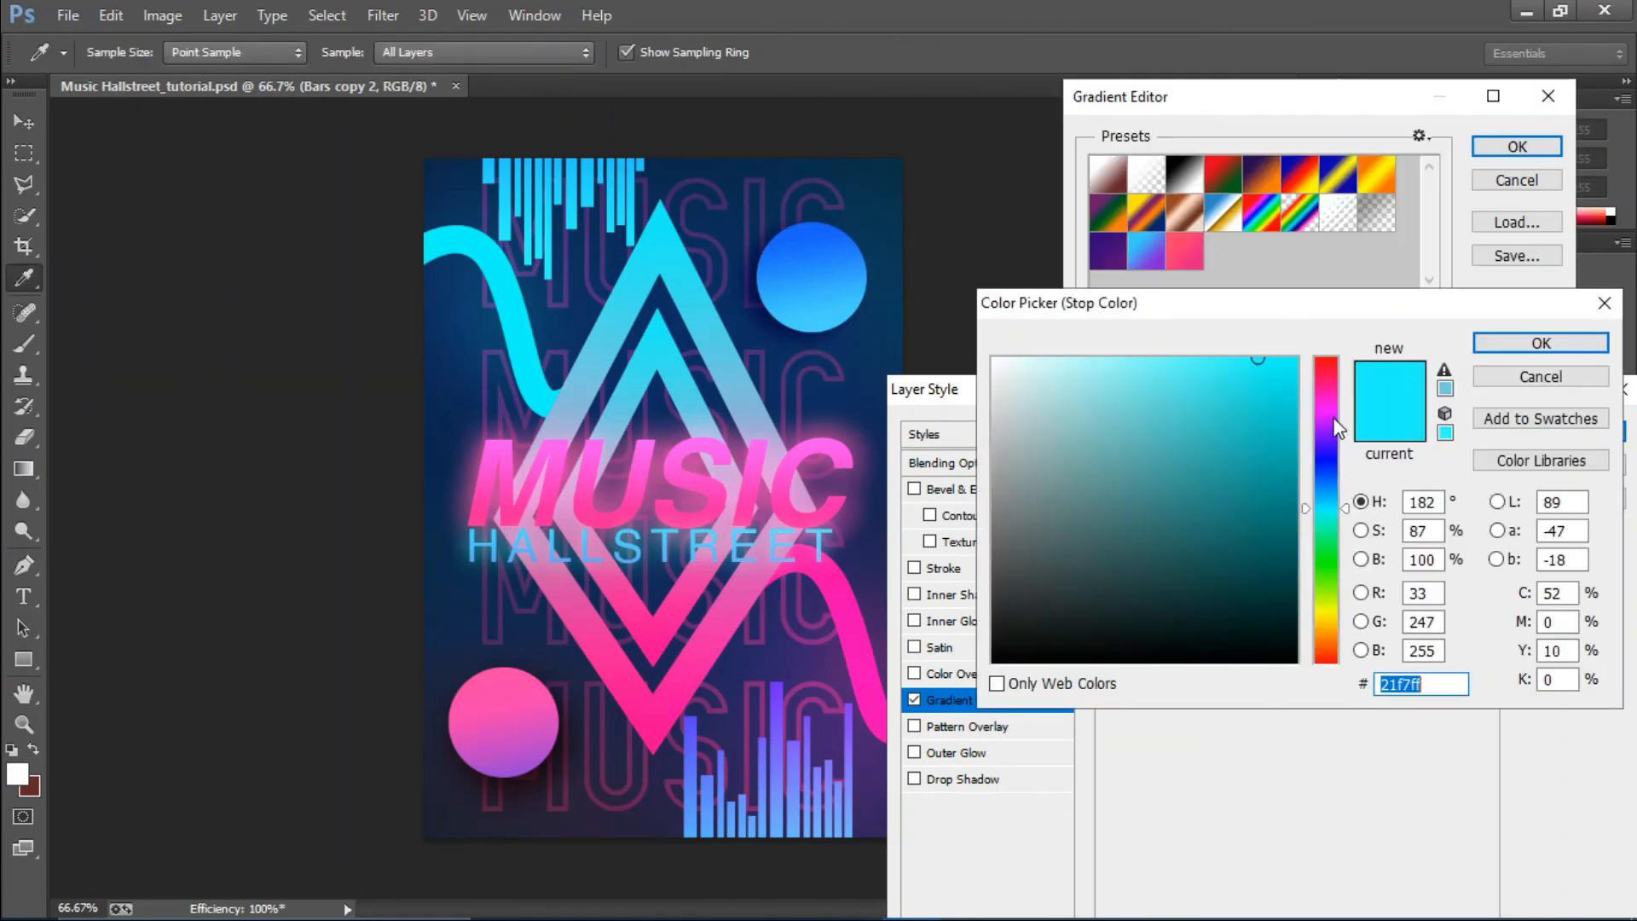
drag(1333, 418, 1329, 381)
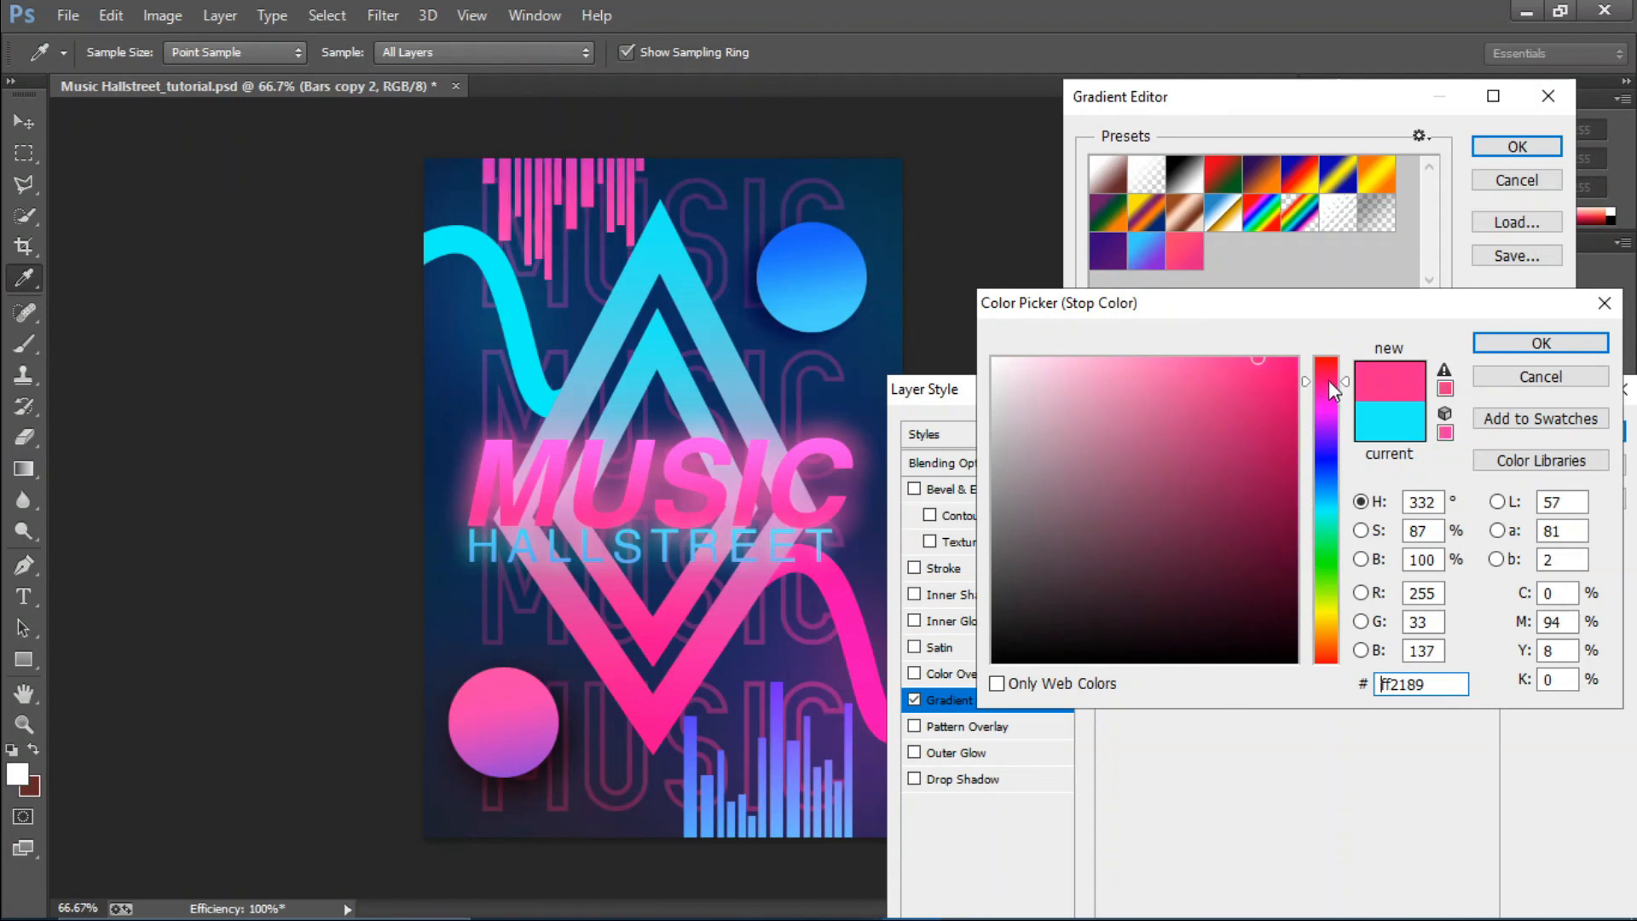
click(1487, 342)
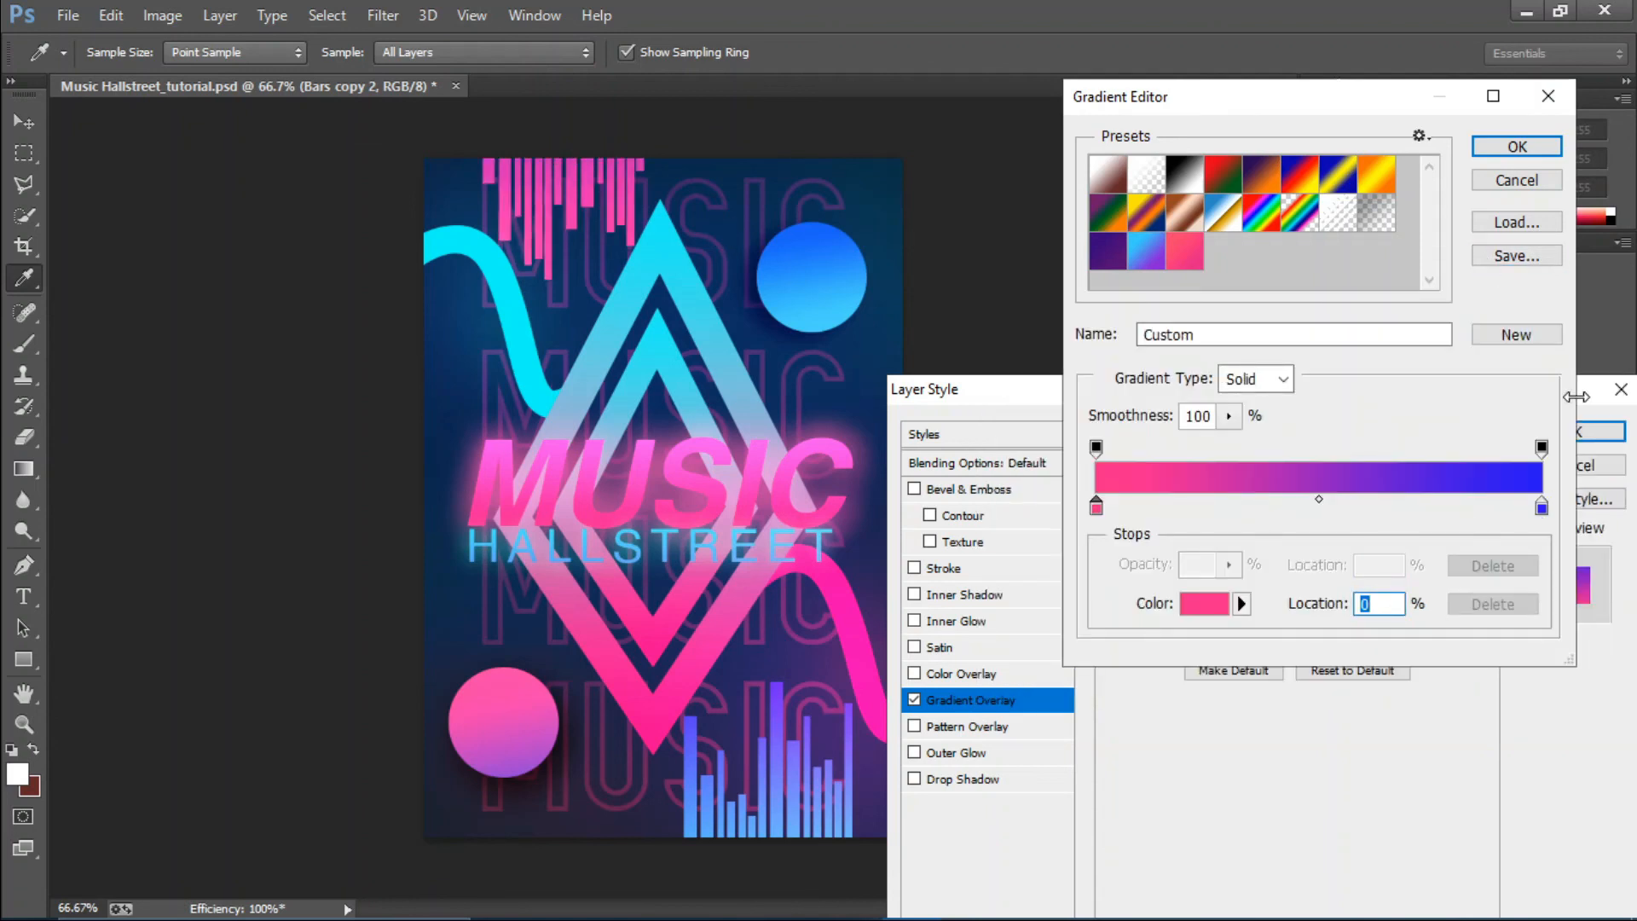
click(1522, 147)
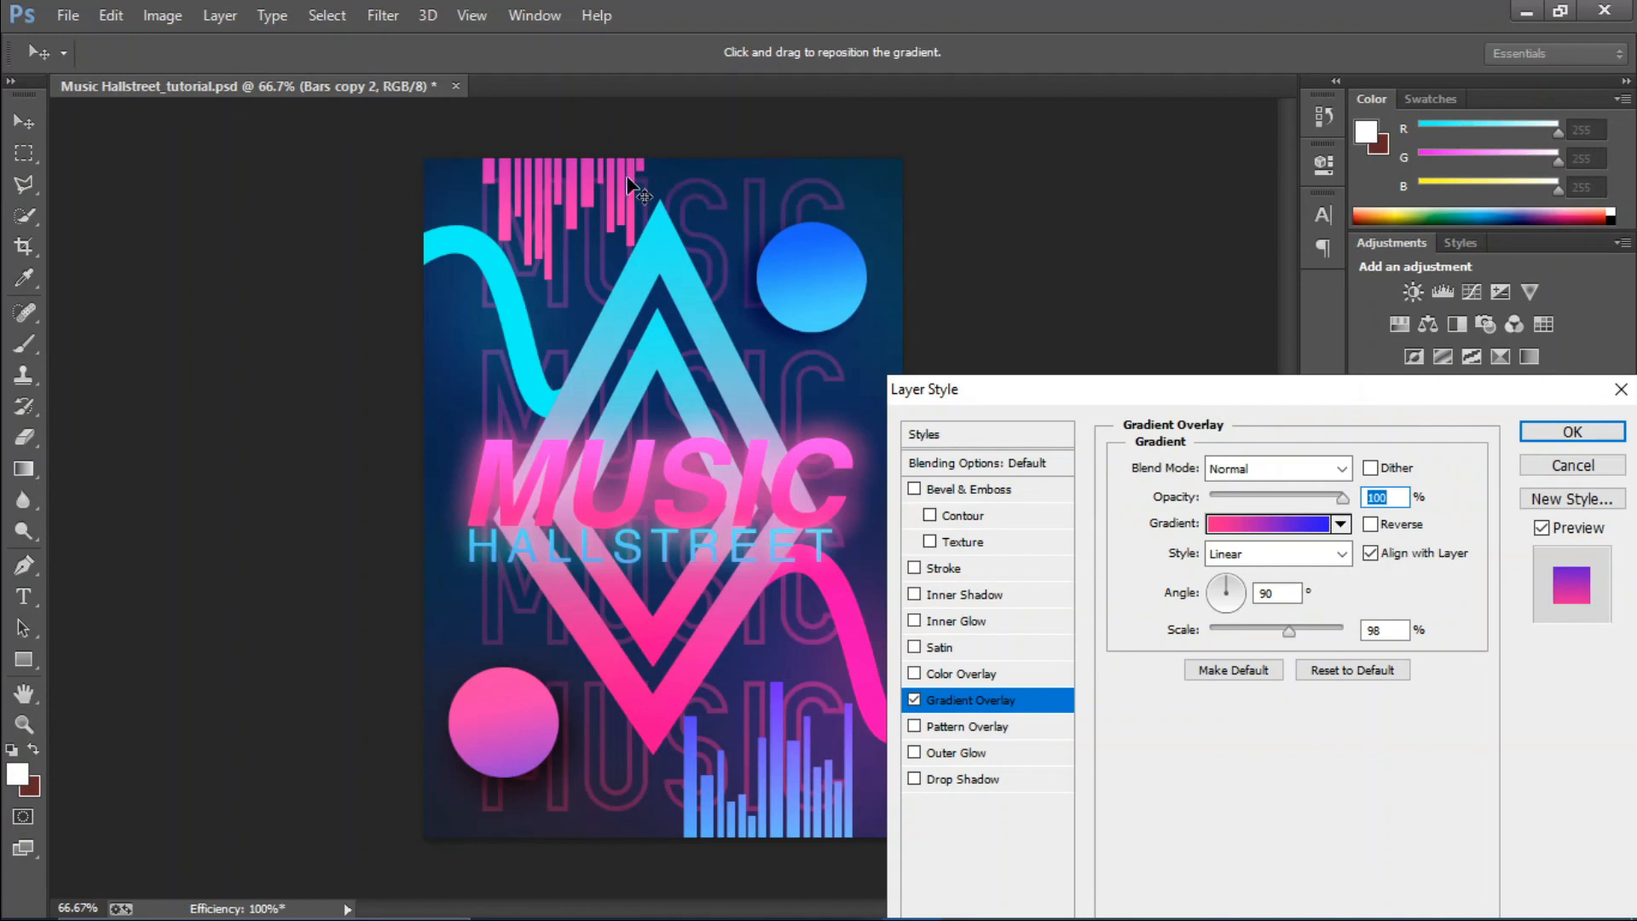
drag(628, 179, 621, 225)
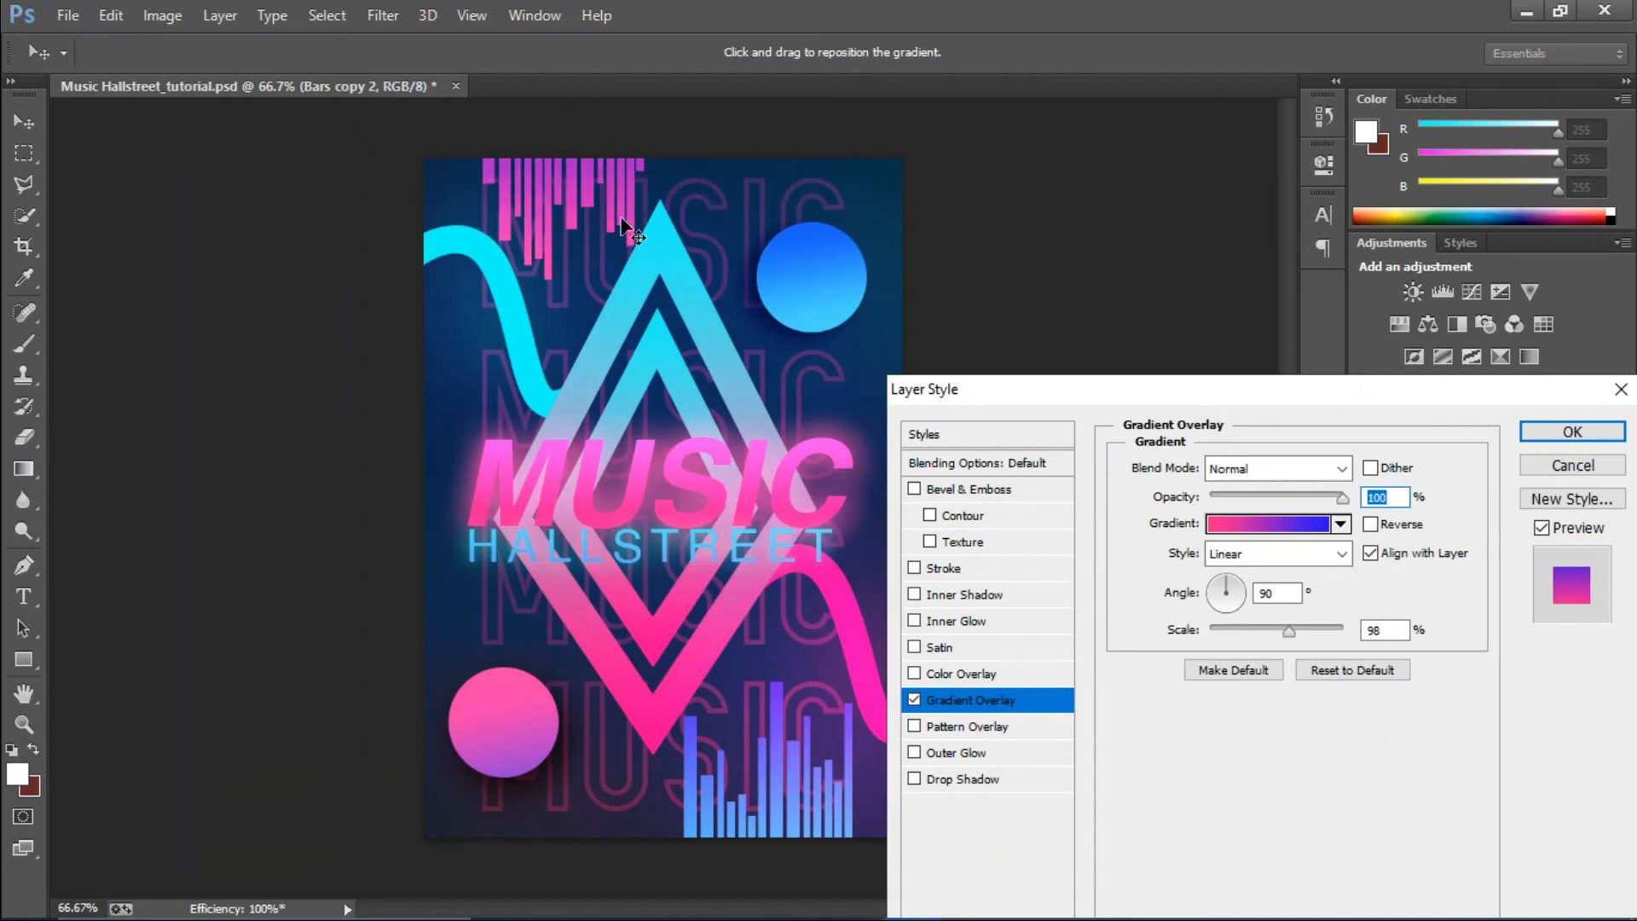
click(1571, 432)
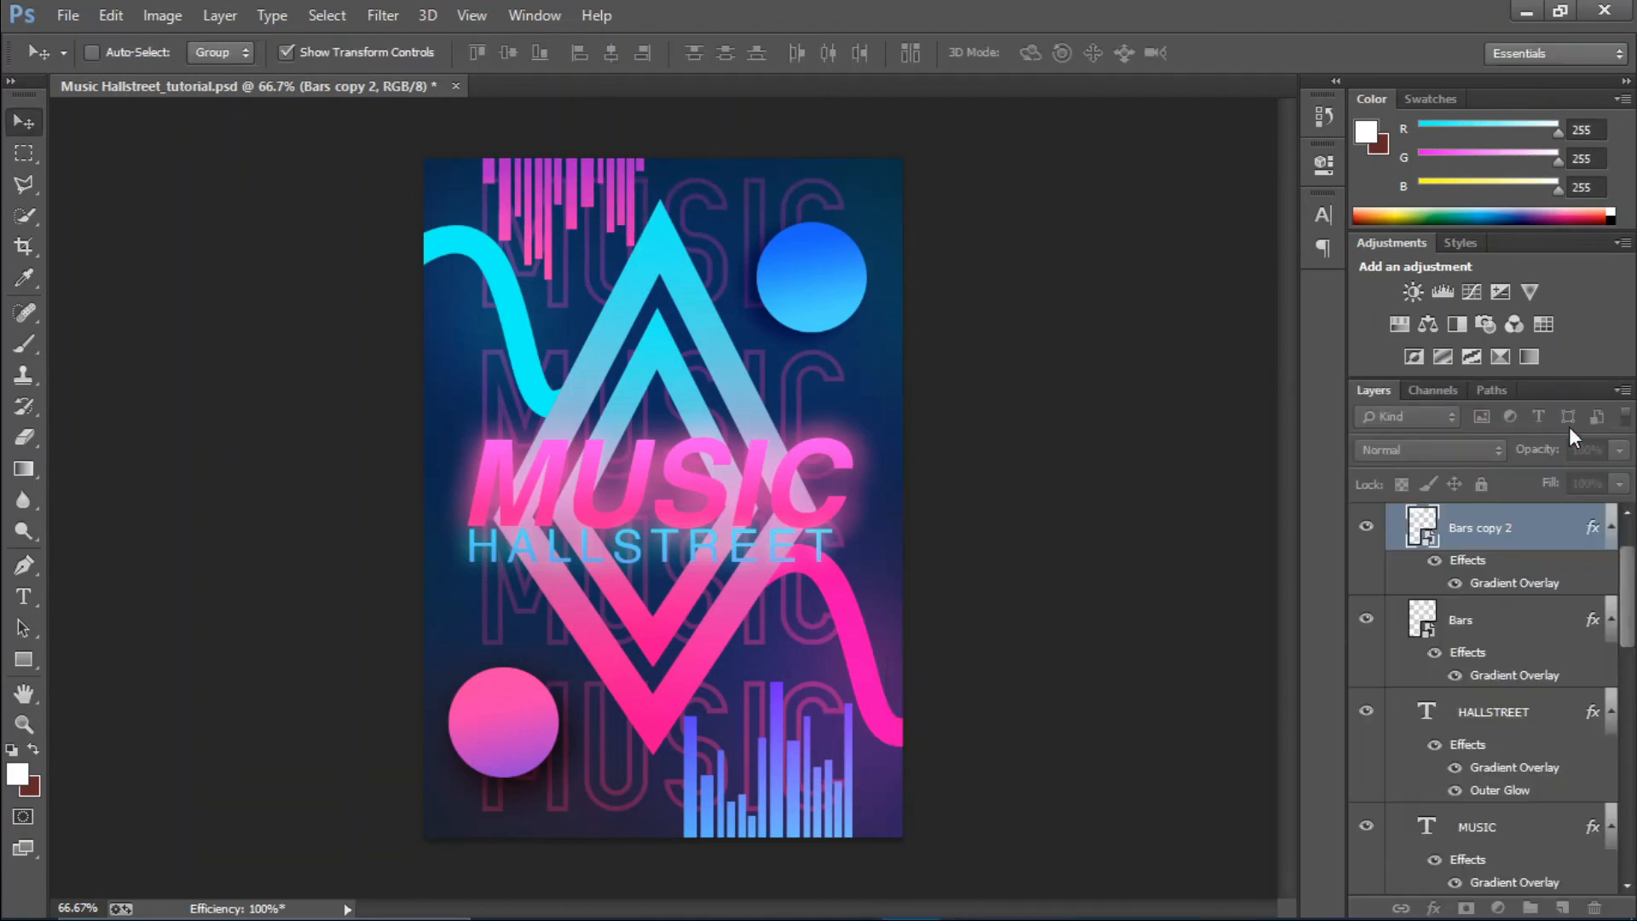
Reverse the gradient overlay on Bars, shift the gradient slightly upward over the lower bars and apply the style.
click(1479, 629)
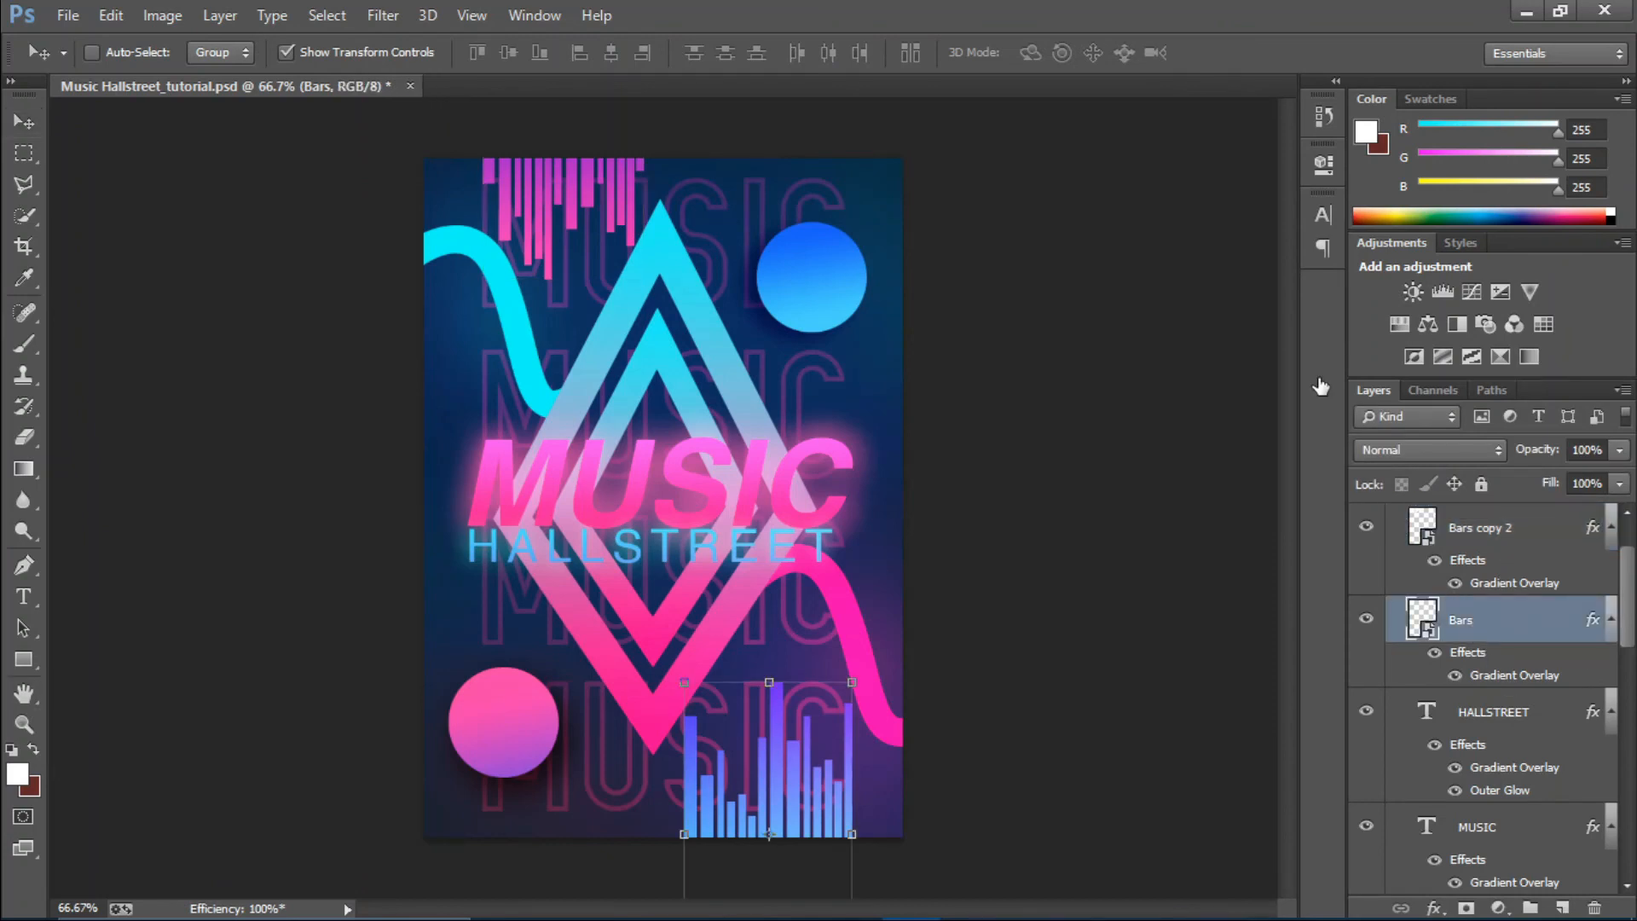
click(1391, 525)
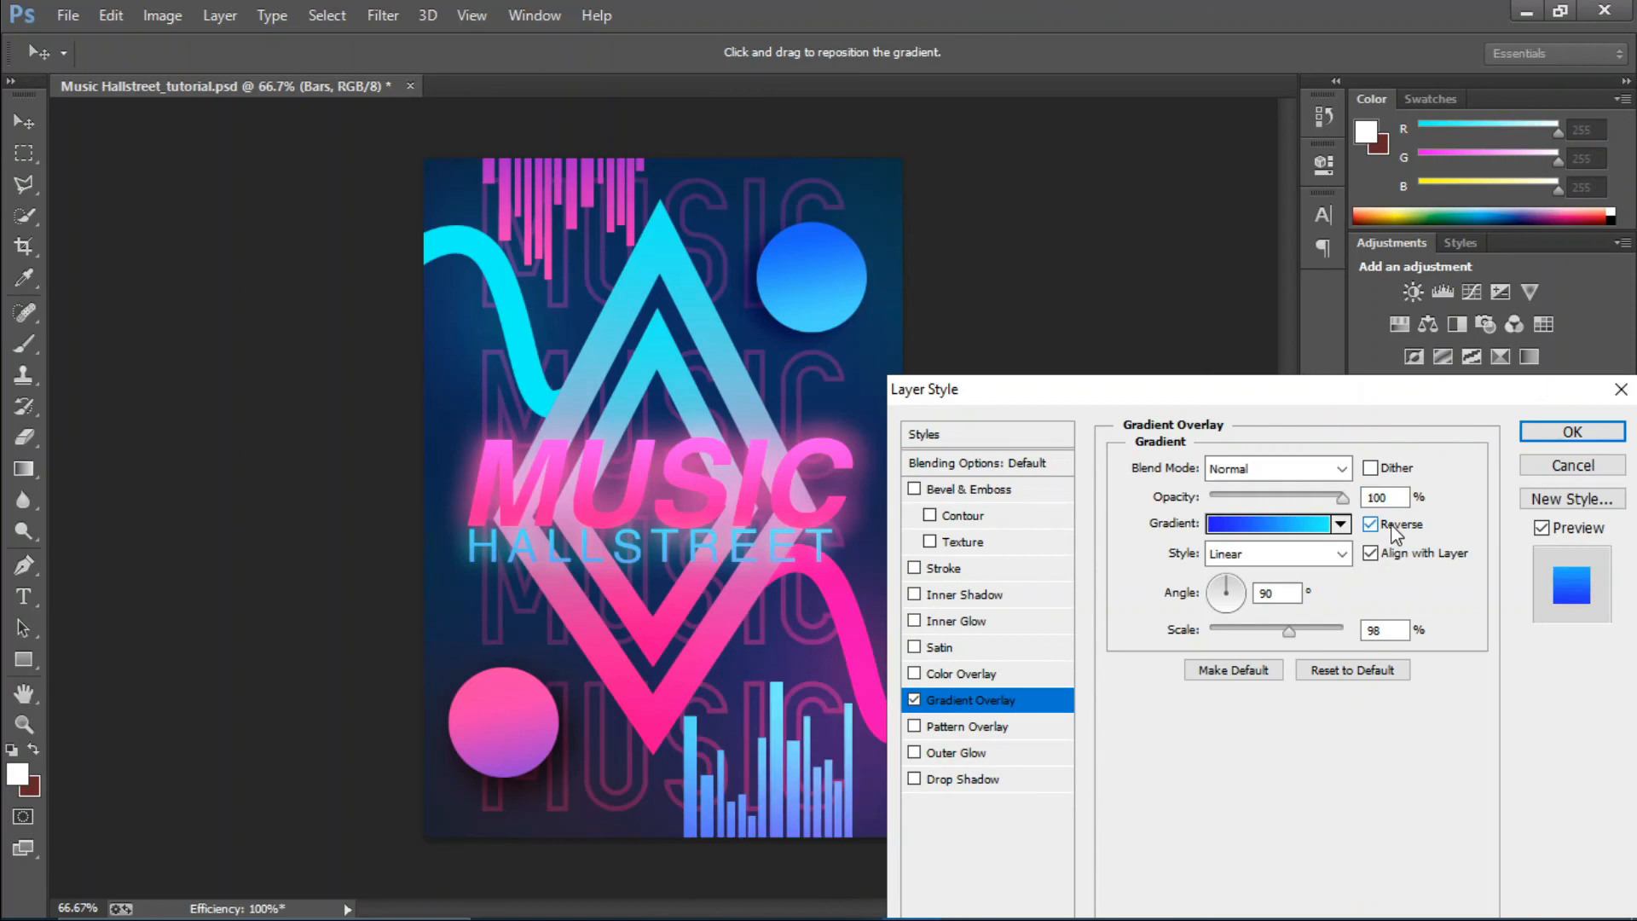
click(1393, 528)
mouse_move(798, 793)
mouse_down()
mouse_move(794, 731)
mouse_move(796, 780)
mouse_up()
click(1602, 435)
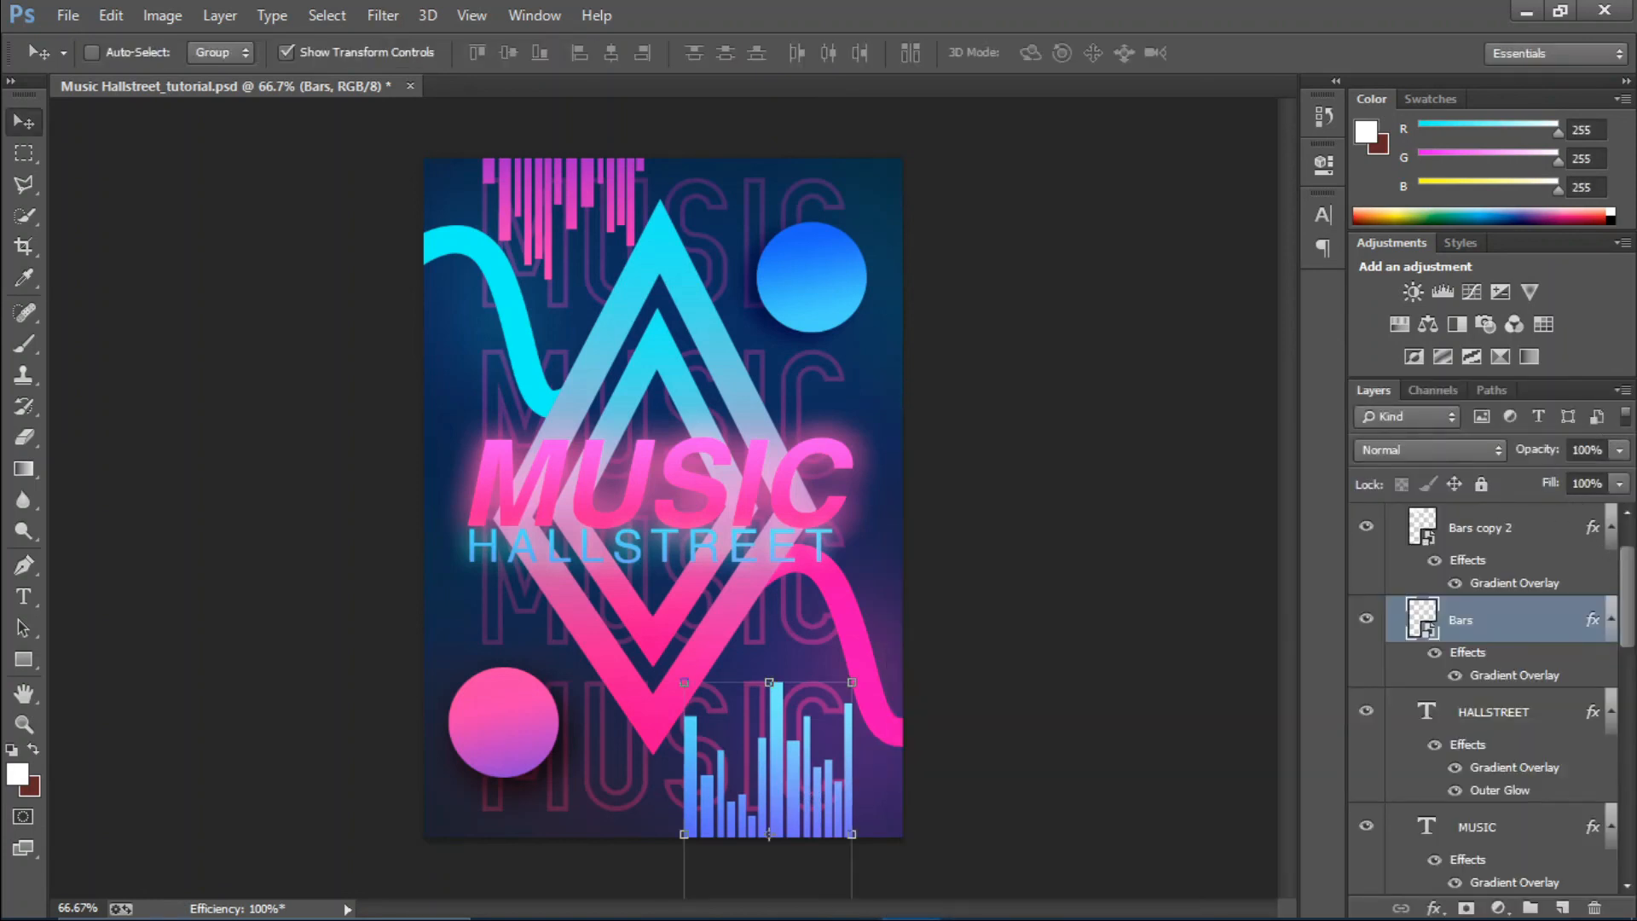
Brush a soft glow over the lower bars on Layer 4 in cyan sampled from the upper wave, and sample the lower wave's pink.
scroll(1628, 546, up, 3)
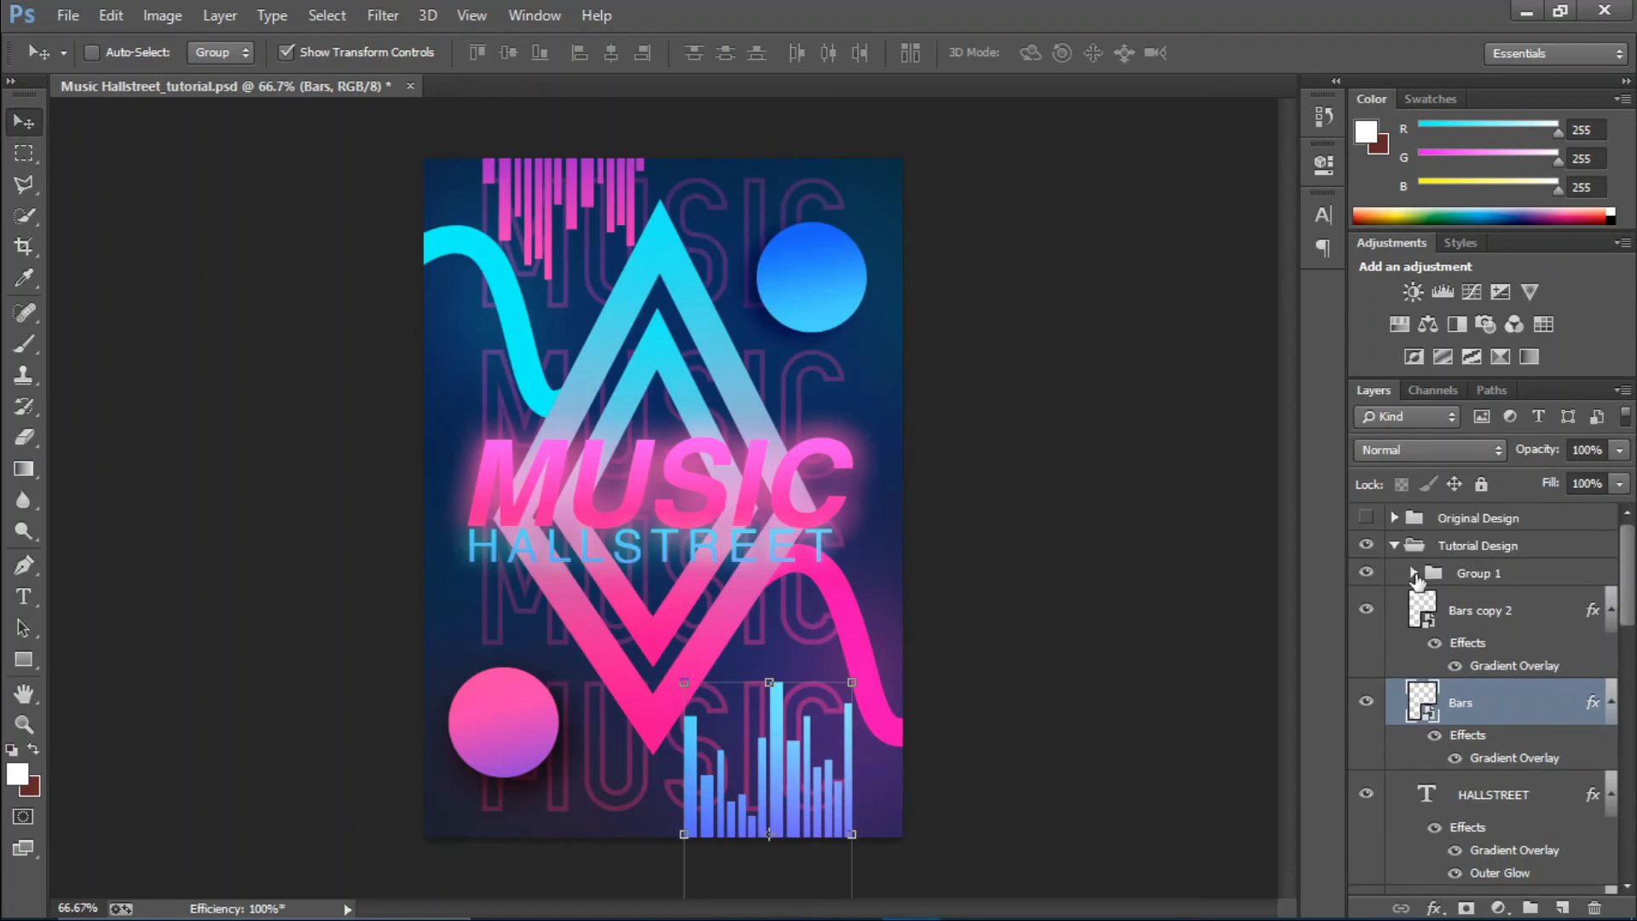
click(1415, 575)
click(1469, 622)
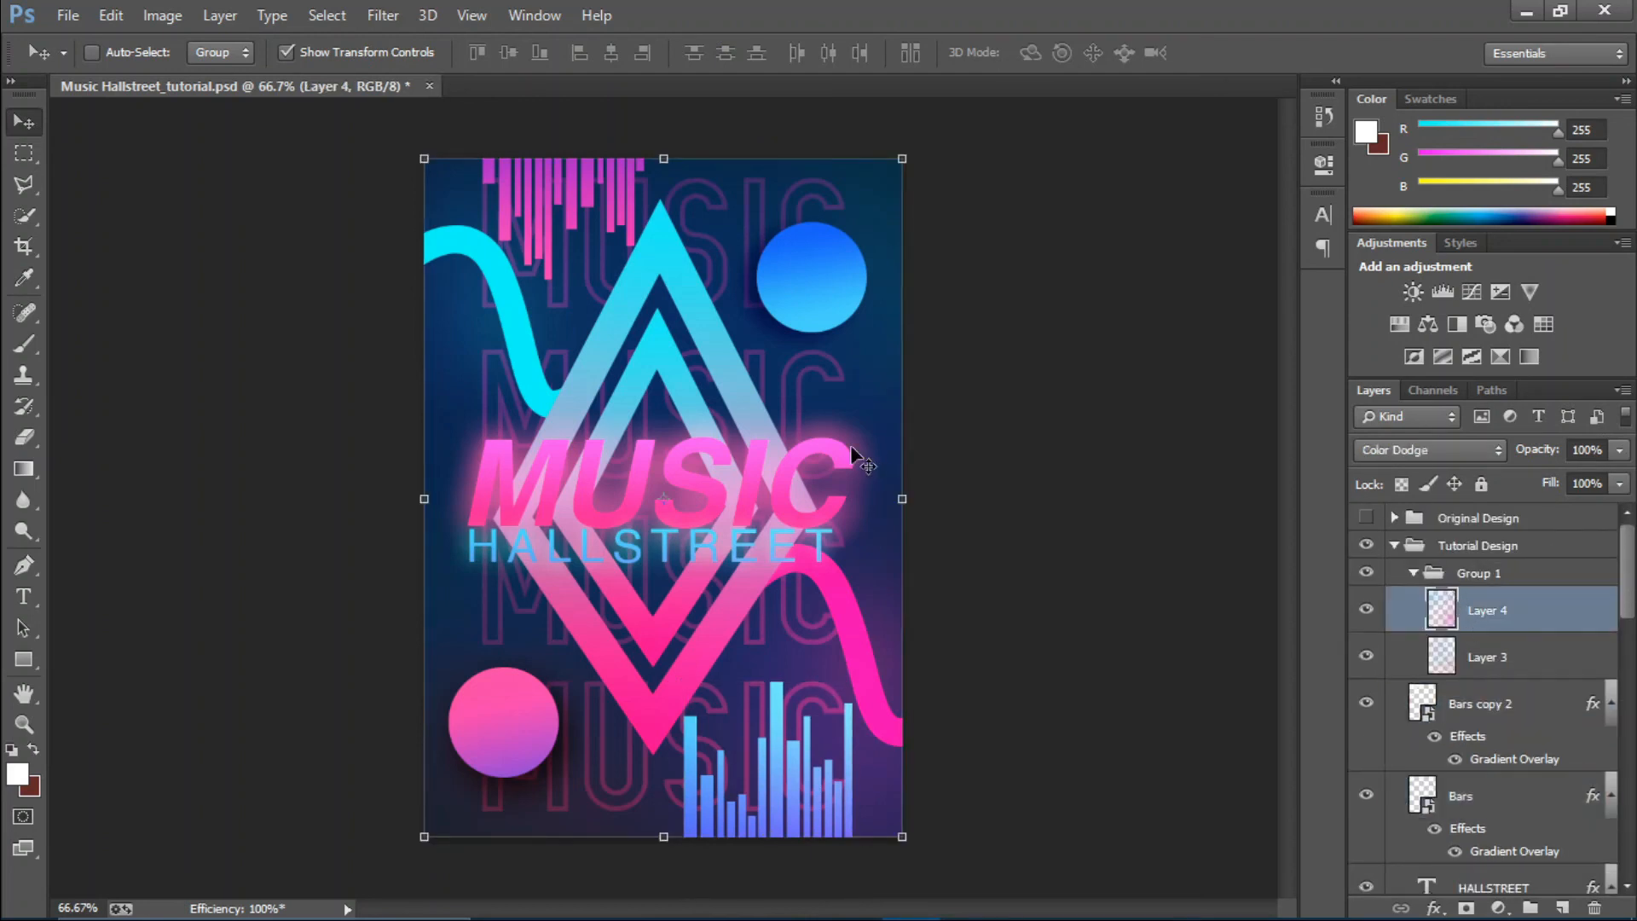
click(24, 343)
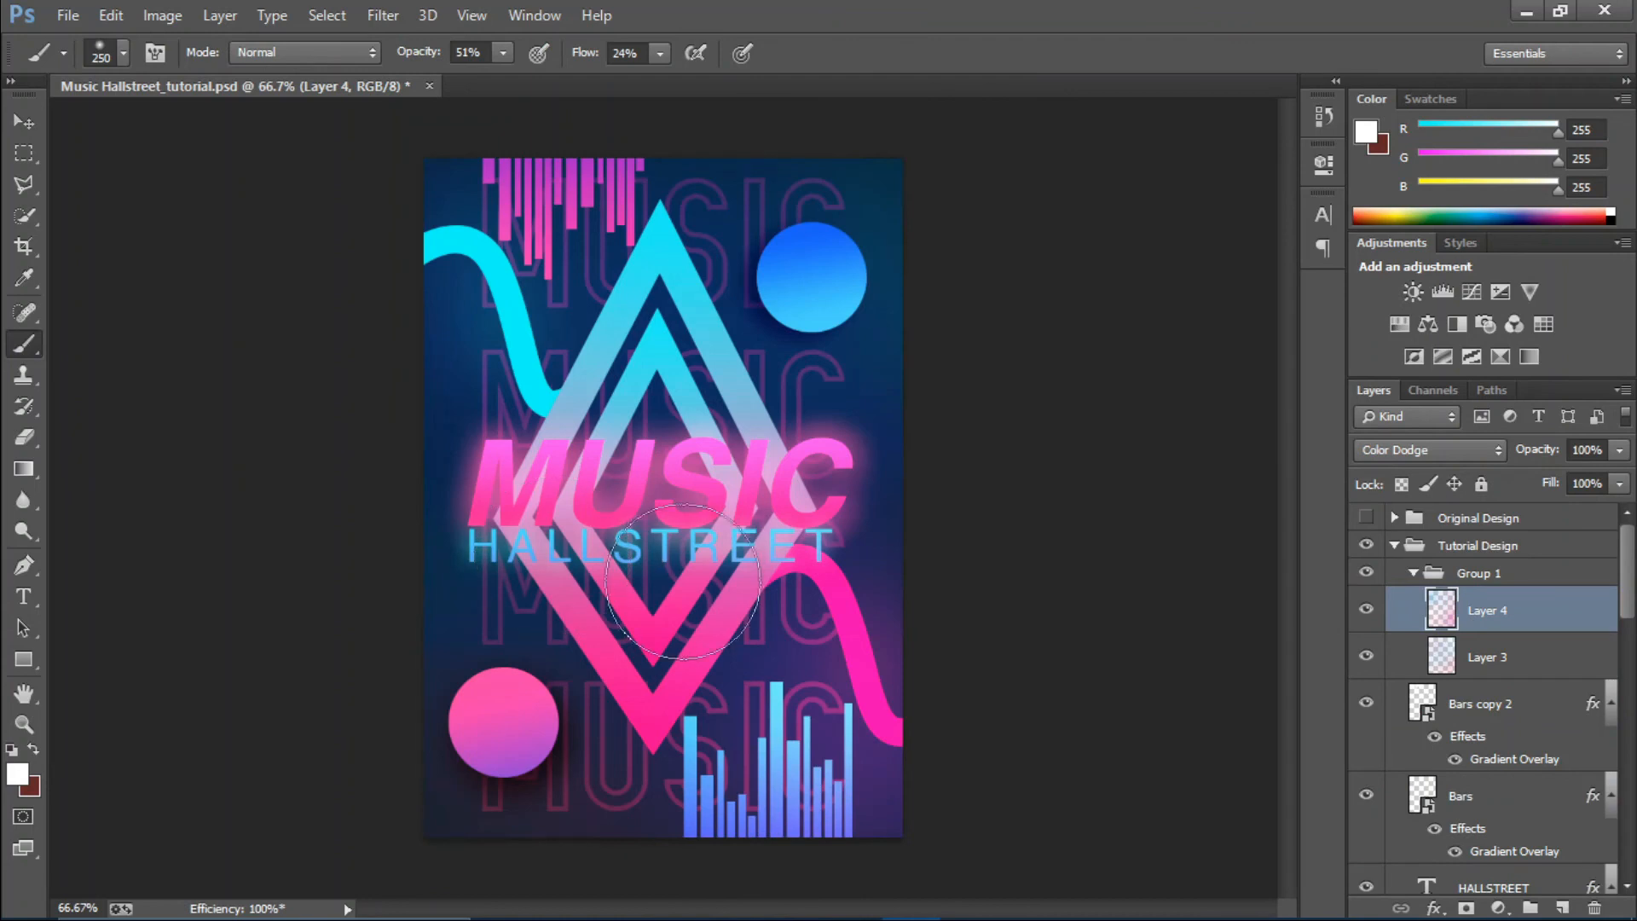
alt+click(522, 322)
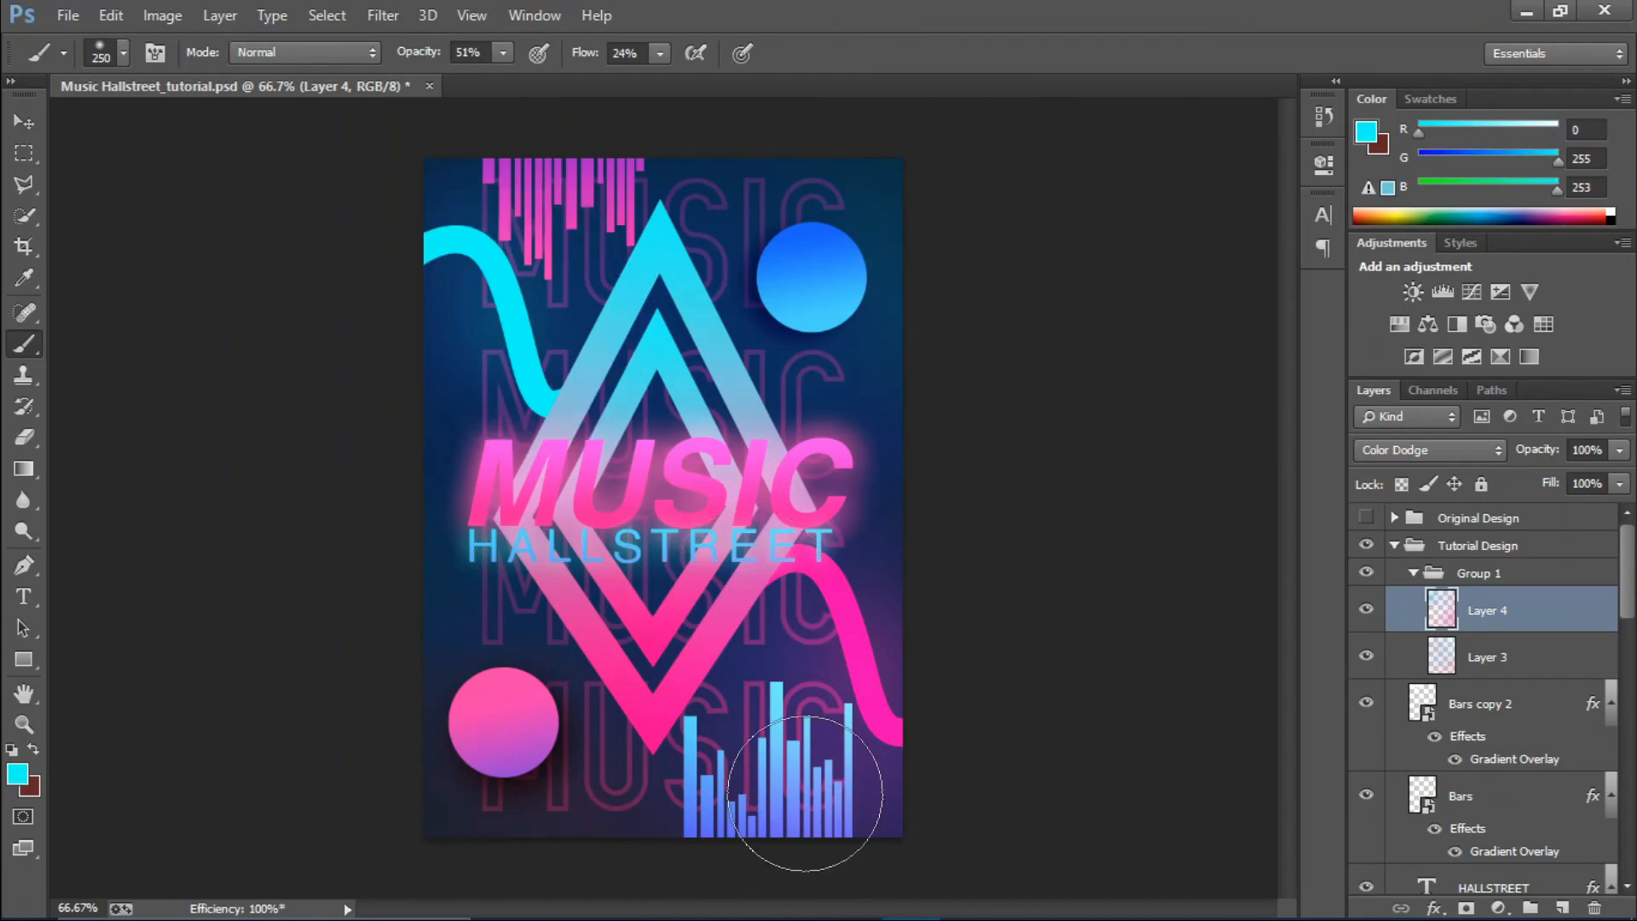
mouse_move(735, 785)
mouse_down()
mouse_move(745, 821)
mouse_move(776, 820)
mouse_move(813, 763)
mouse_up()
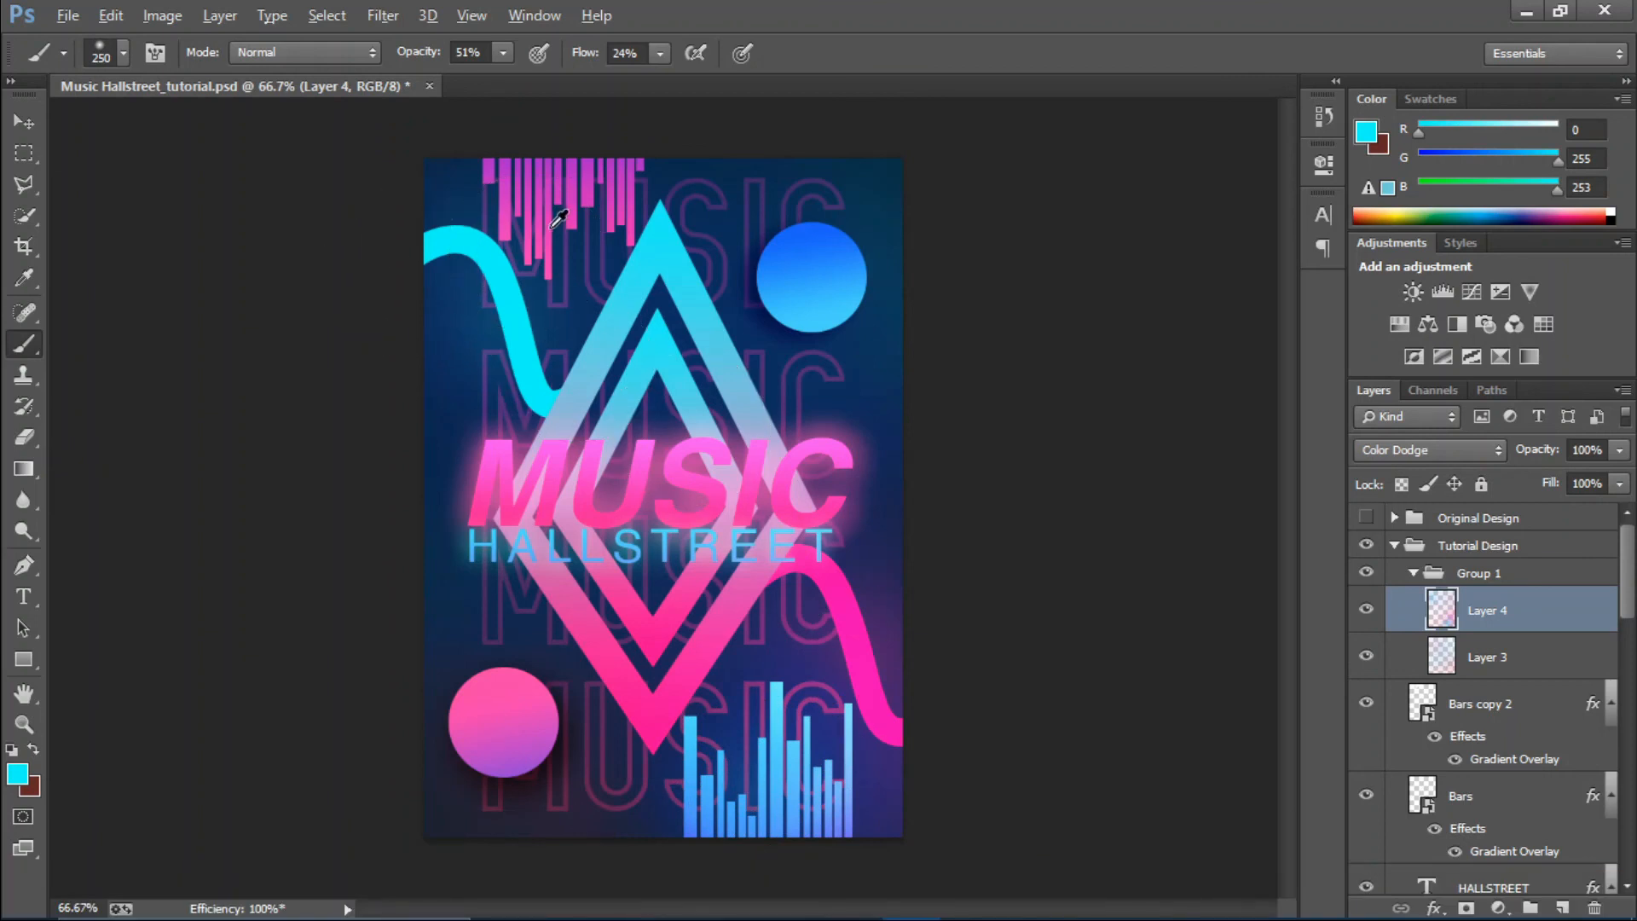
alt+click(849, 597)
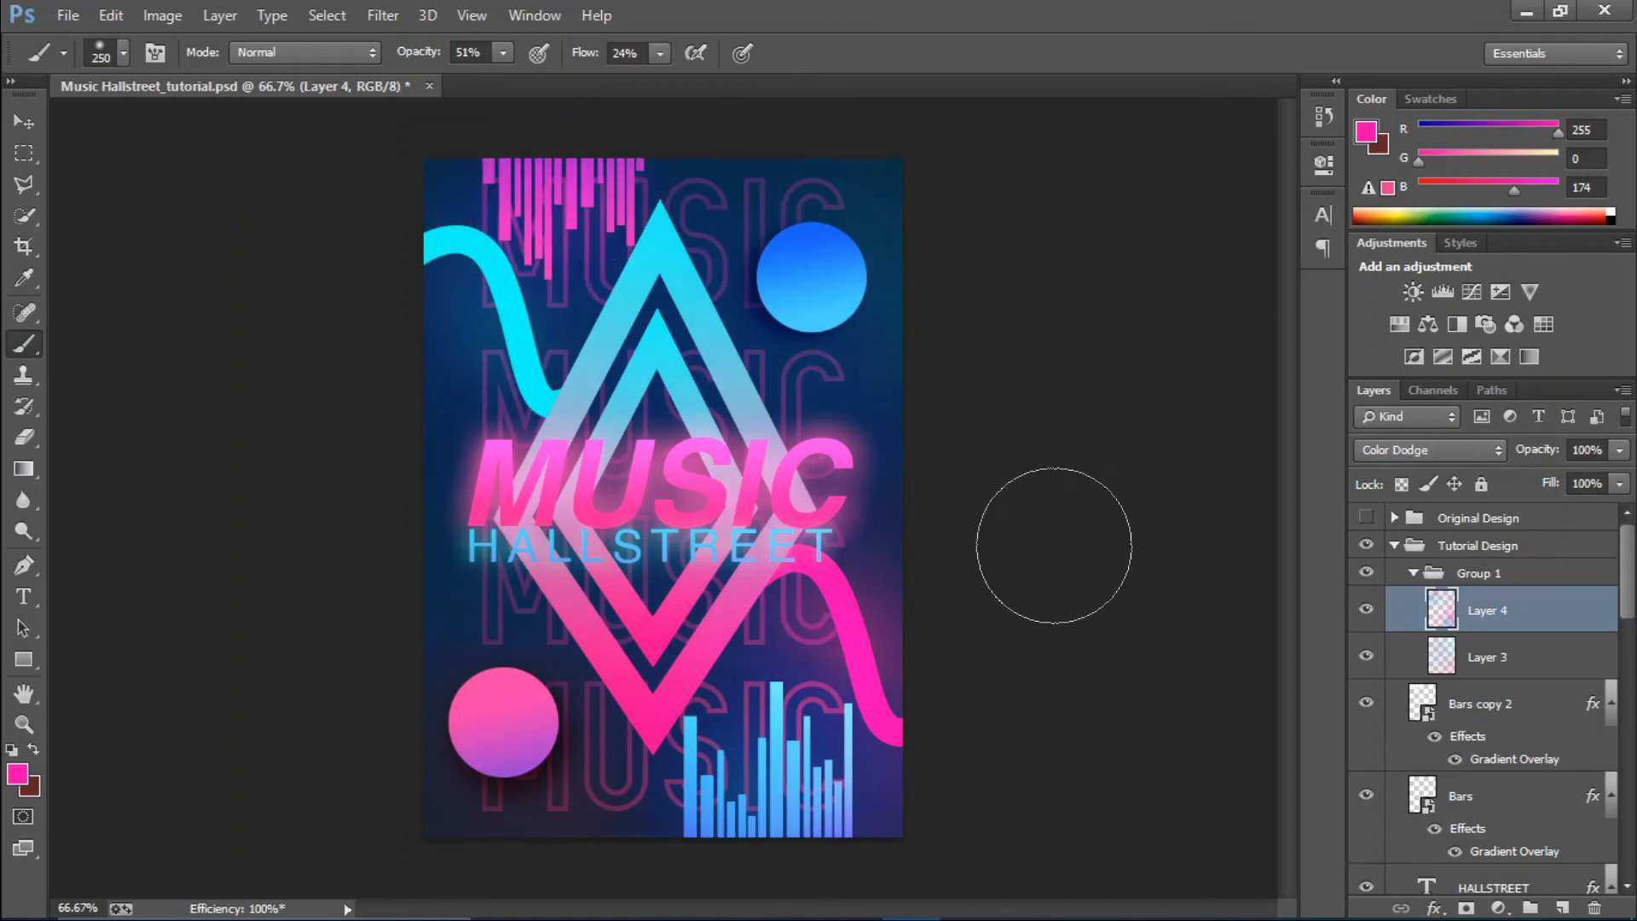
Collapse Group 1 and Tutorial Design, and show the Original Design group to compare the two flyers.
click(1459, 658)
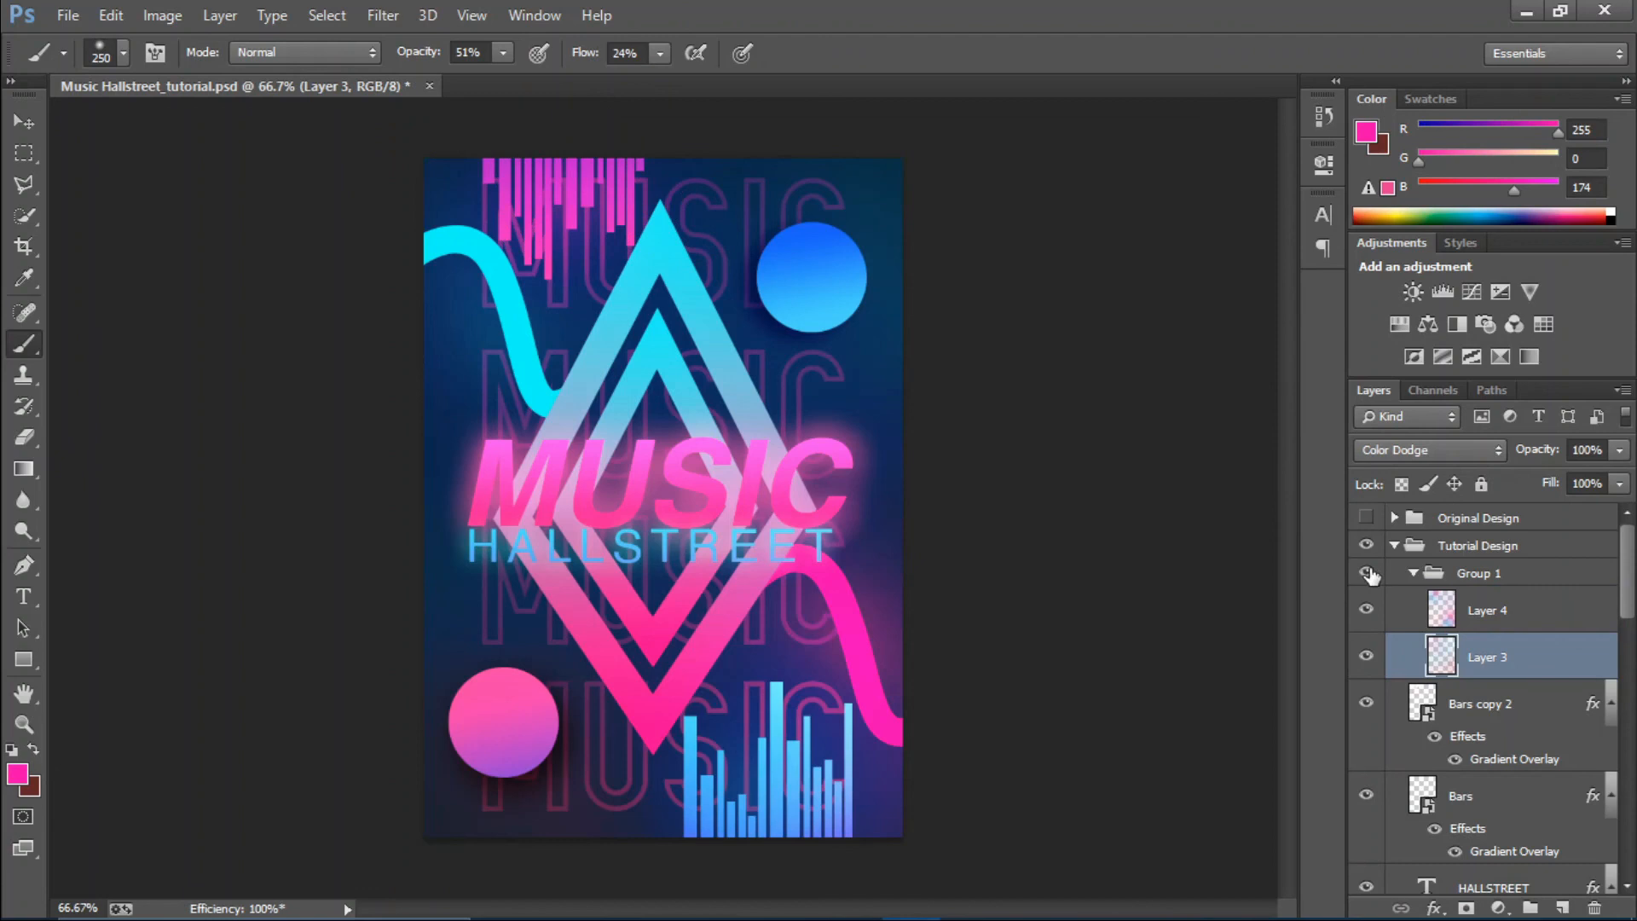
click(1432, 573)
click(1412, 573)
click(1394, 546)
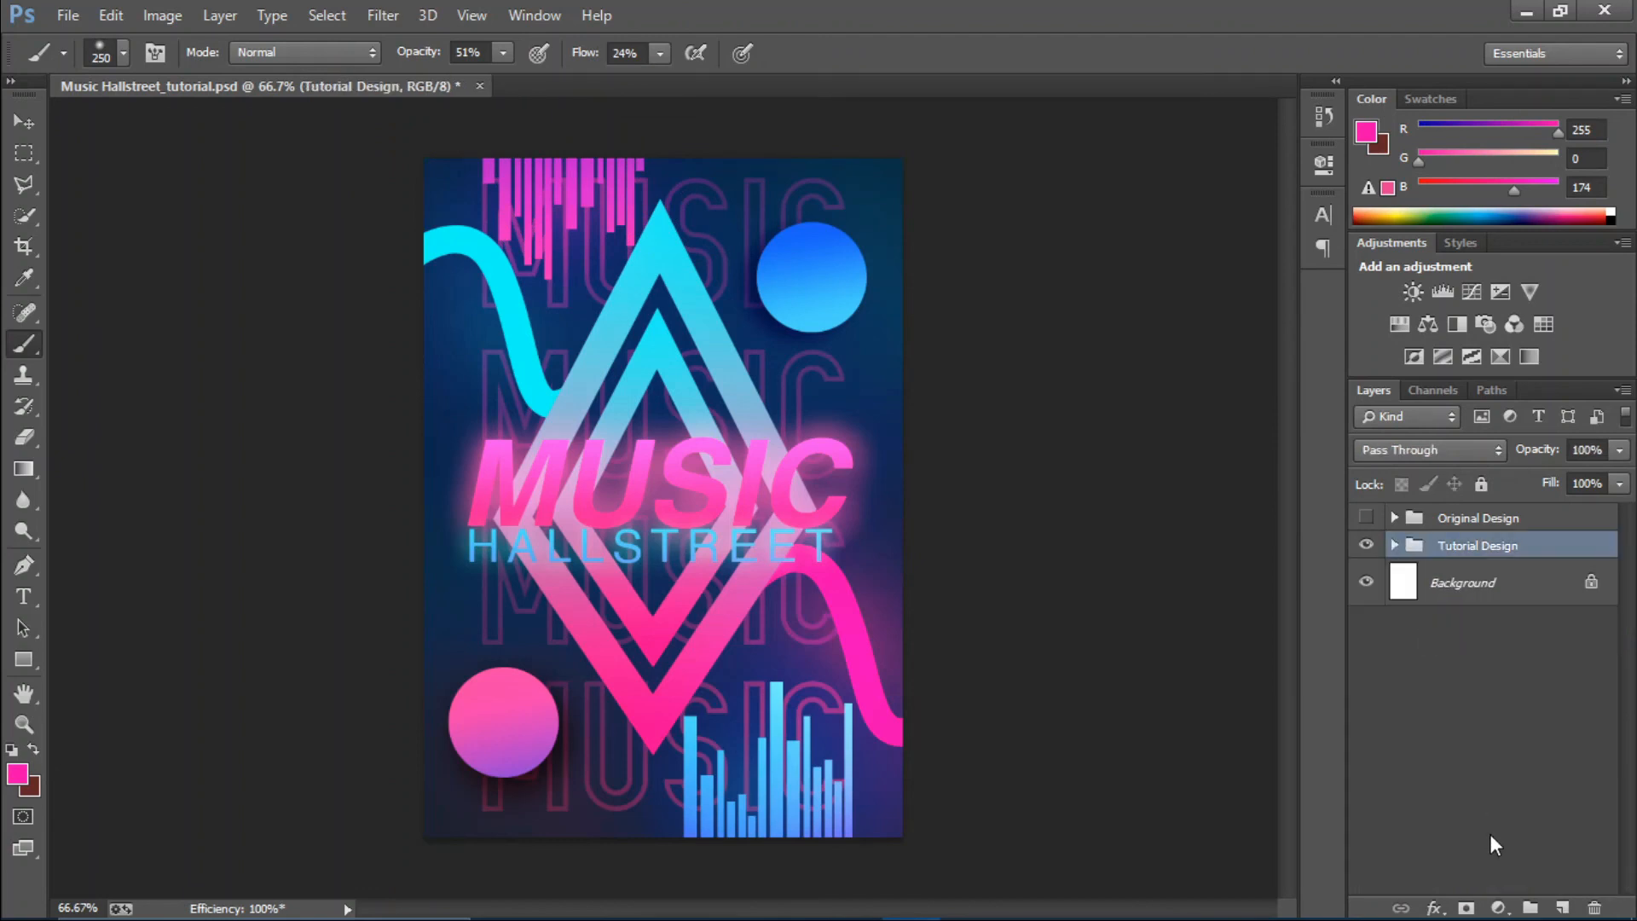
click(1477, 775)
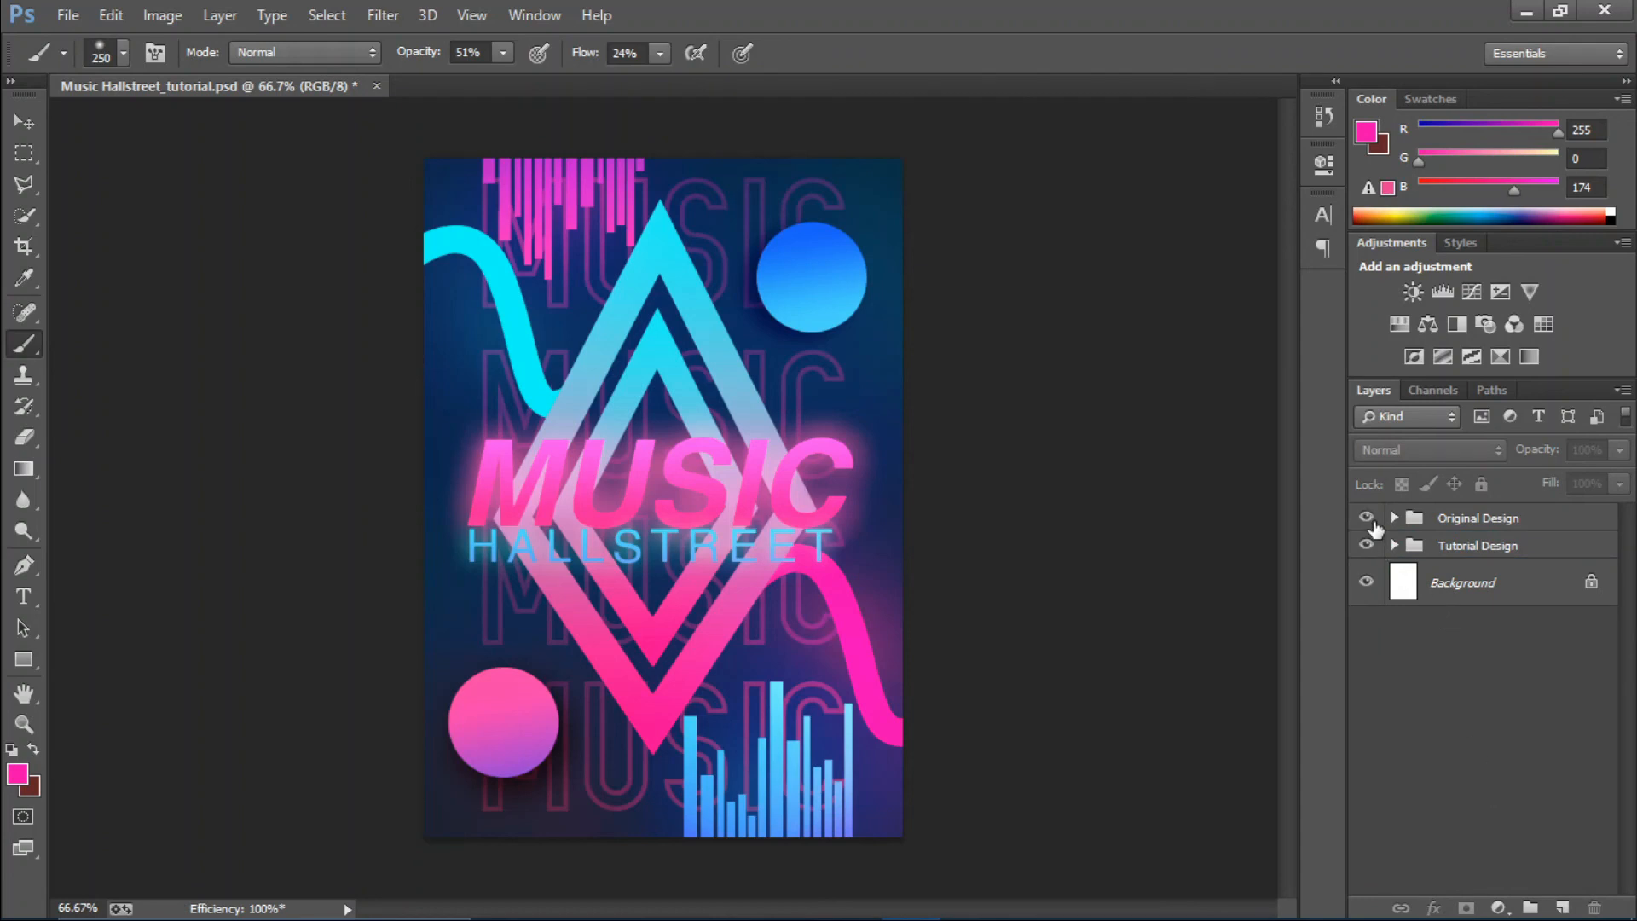
click(1369, 519)
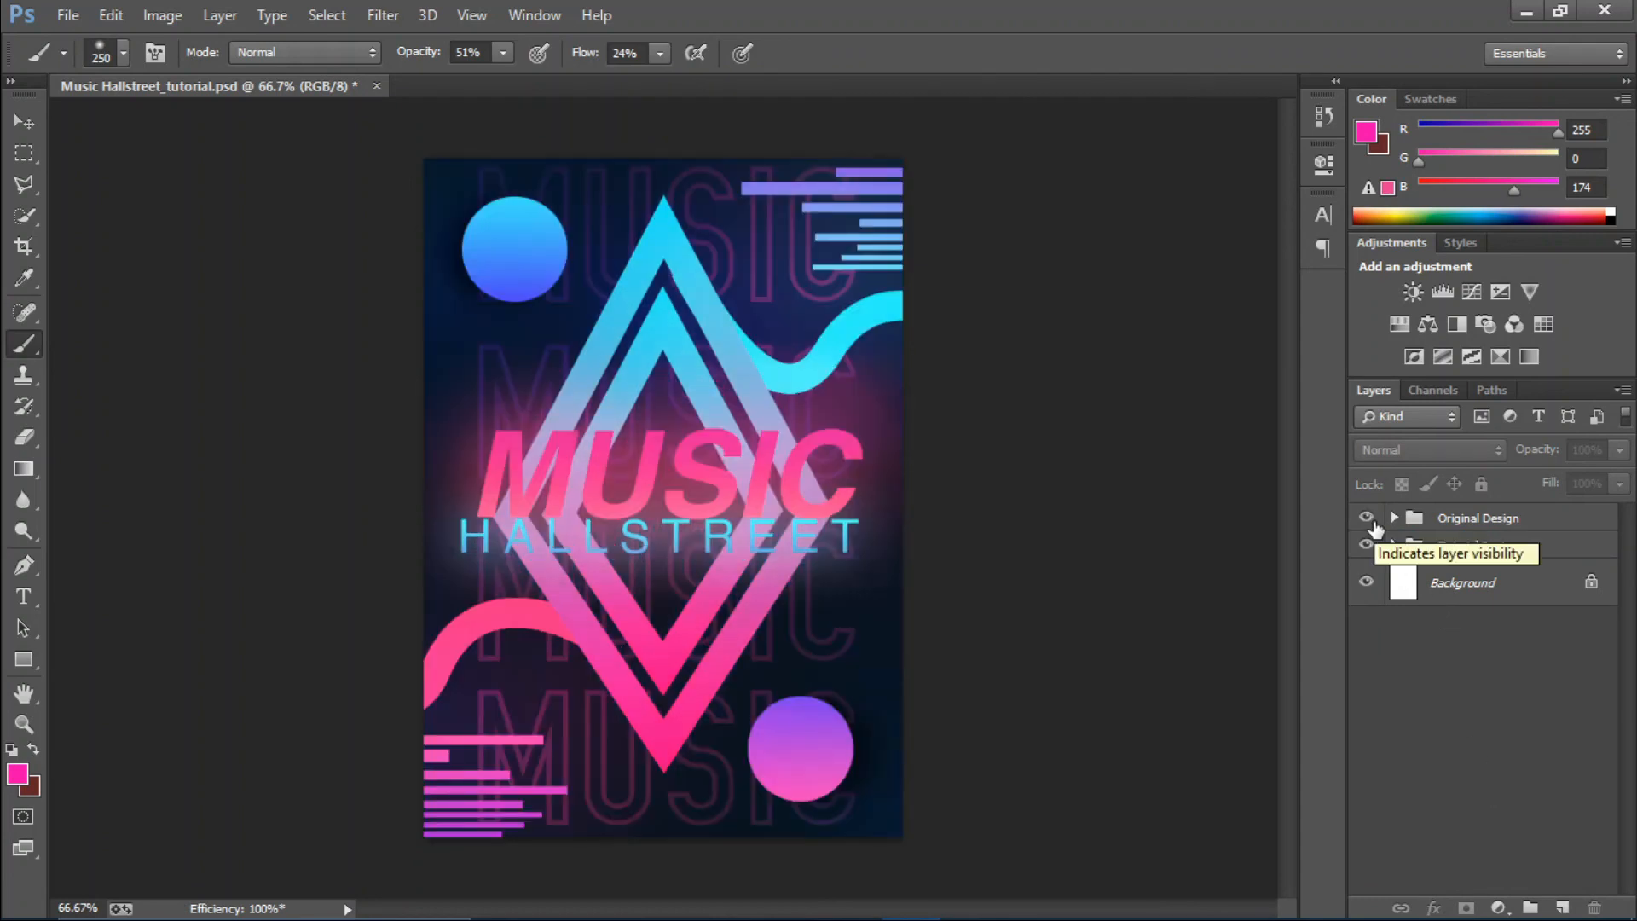